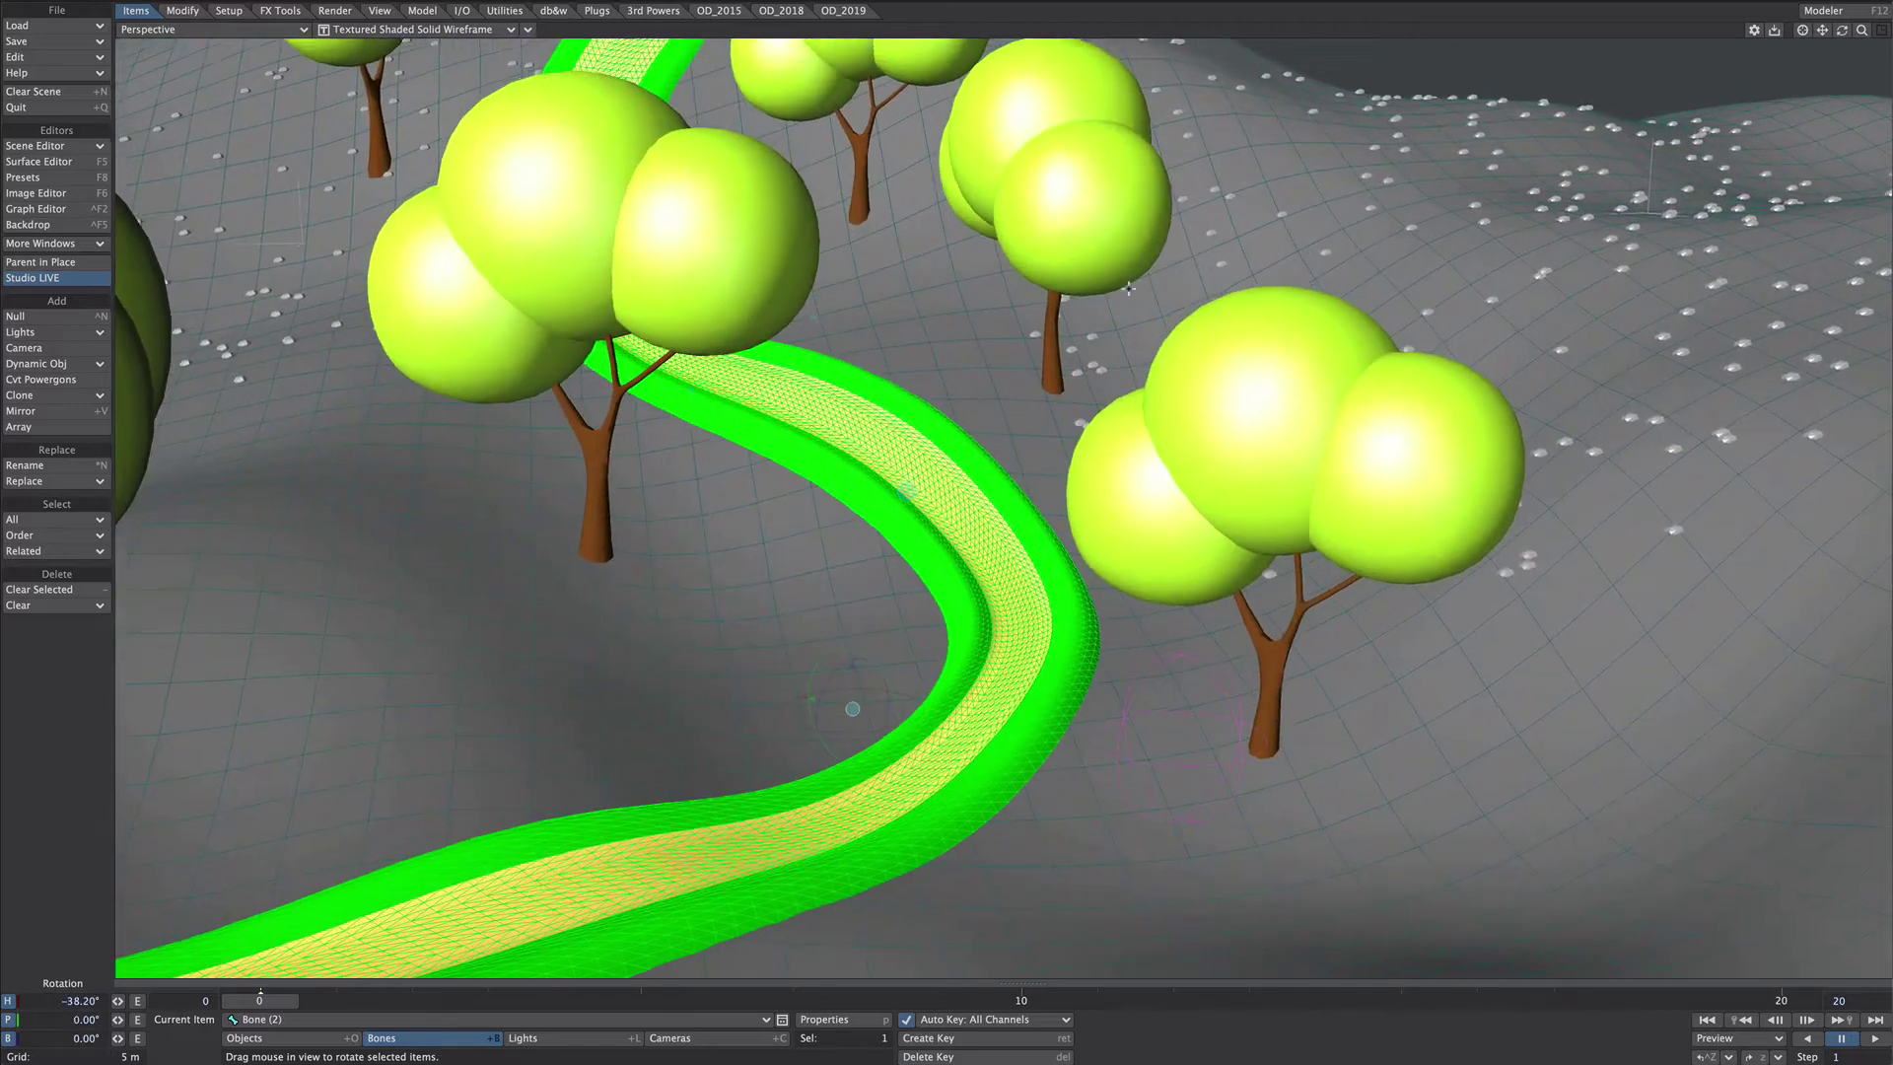
left_click_drag(919, 846, 1233, 885)
left_click(1189, 832)
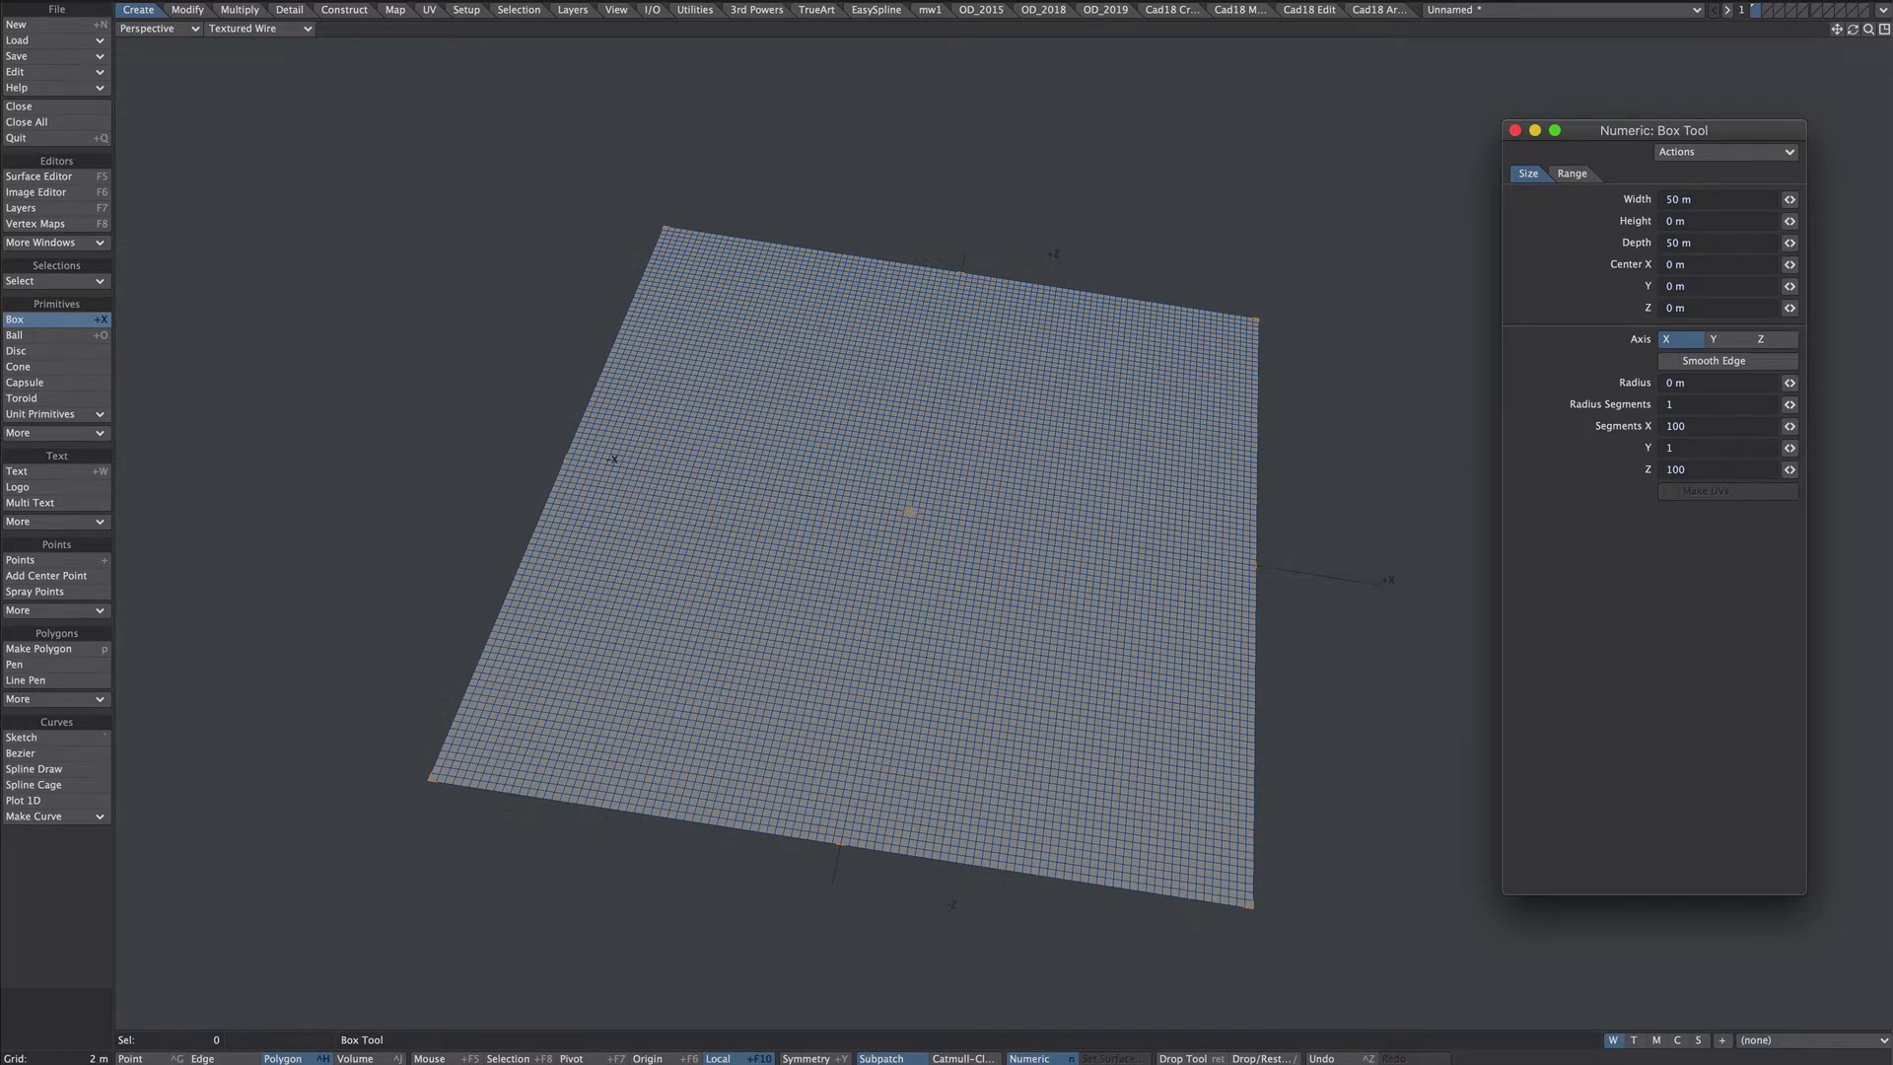
Step: Assign the surface named ground to the 50 m square plane with 100 by 100 segments
key("q")
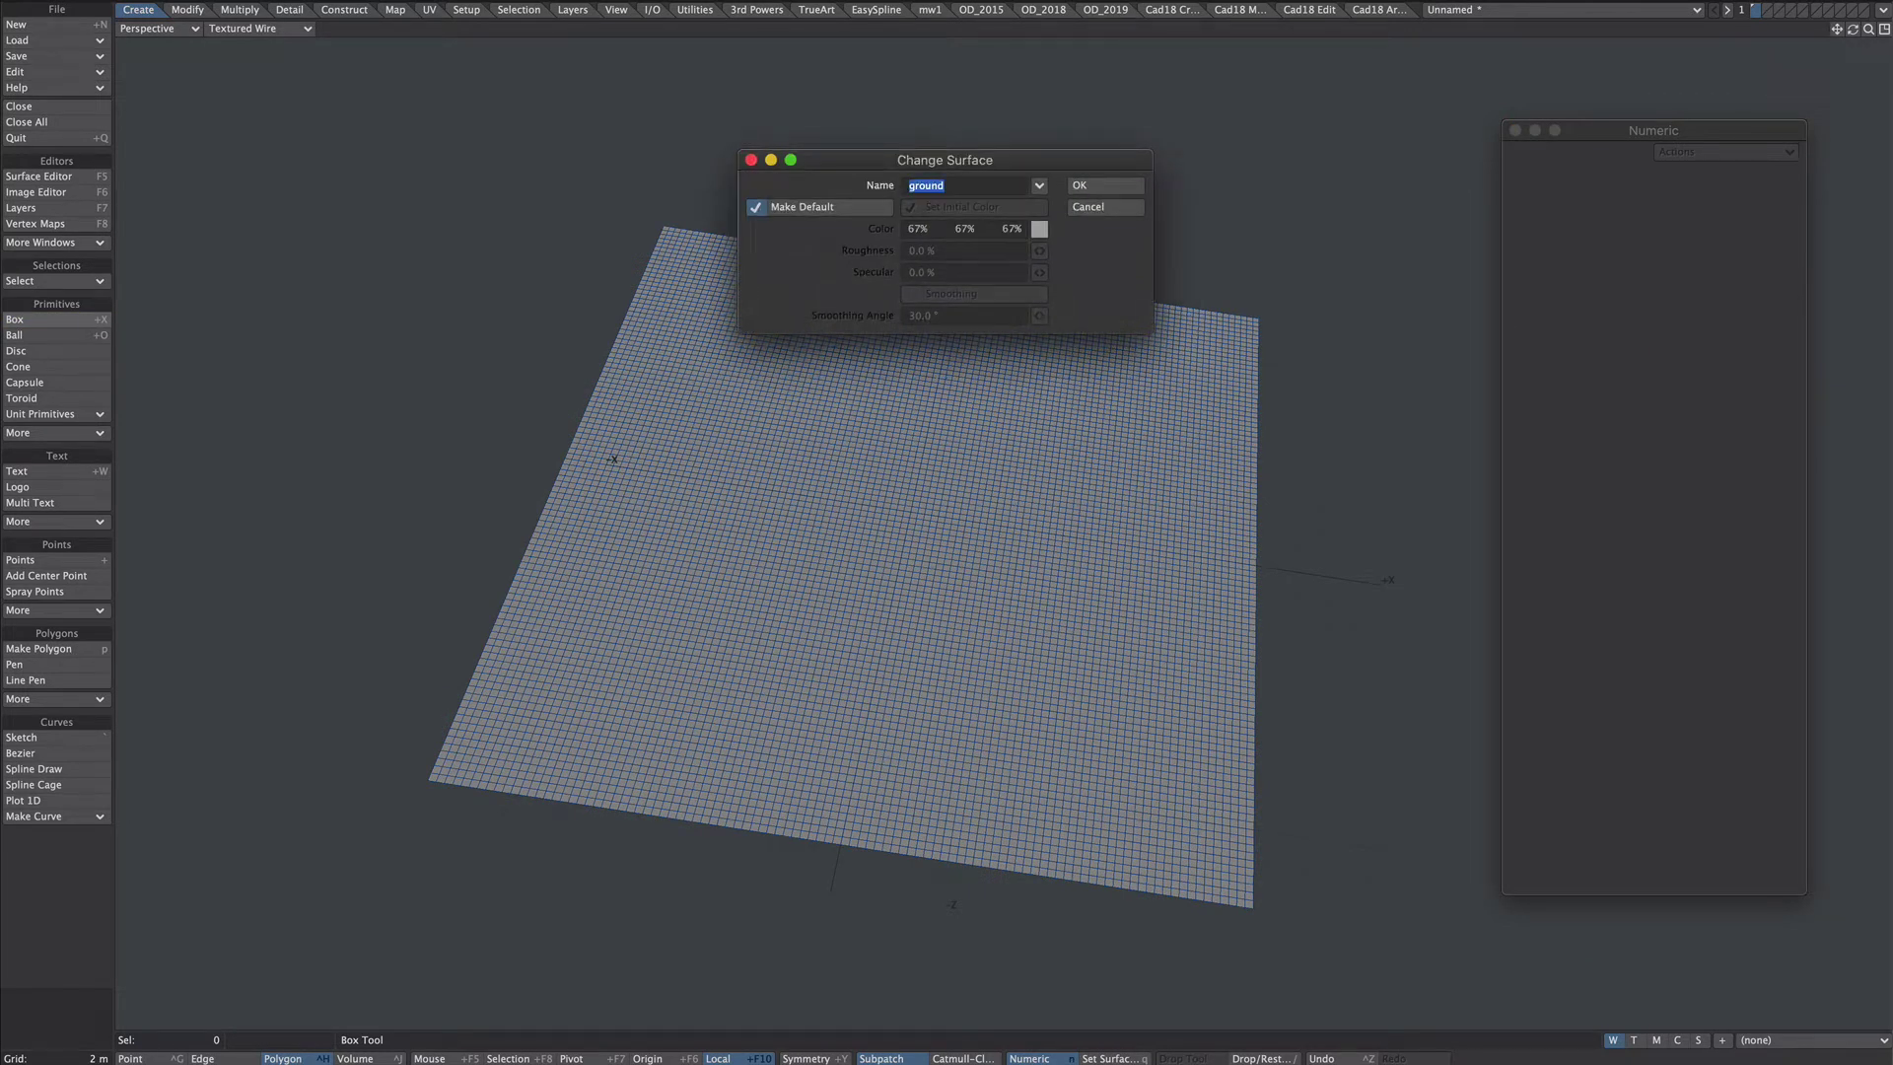
key("Return")
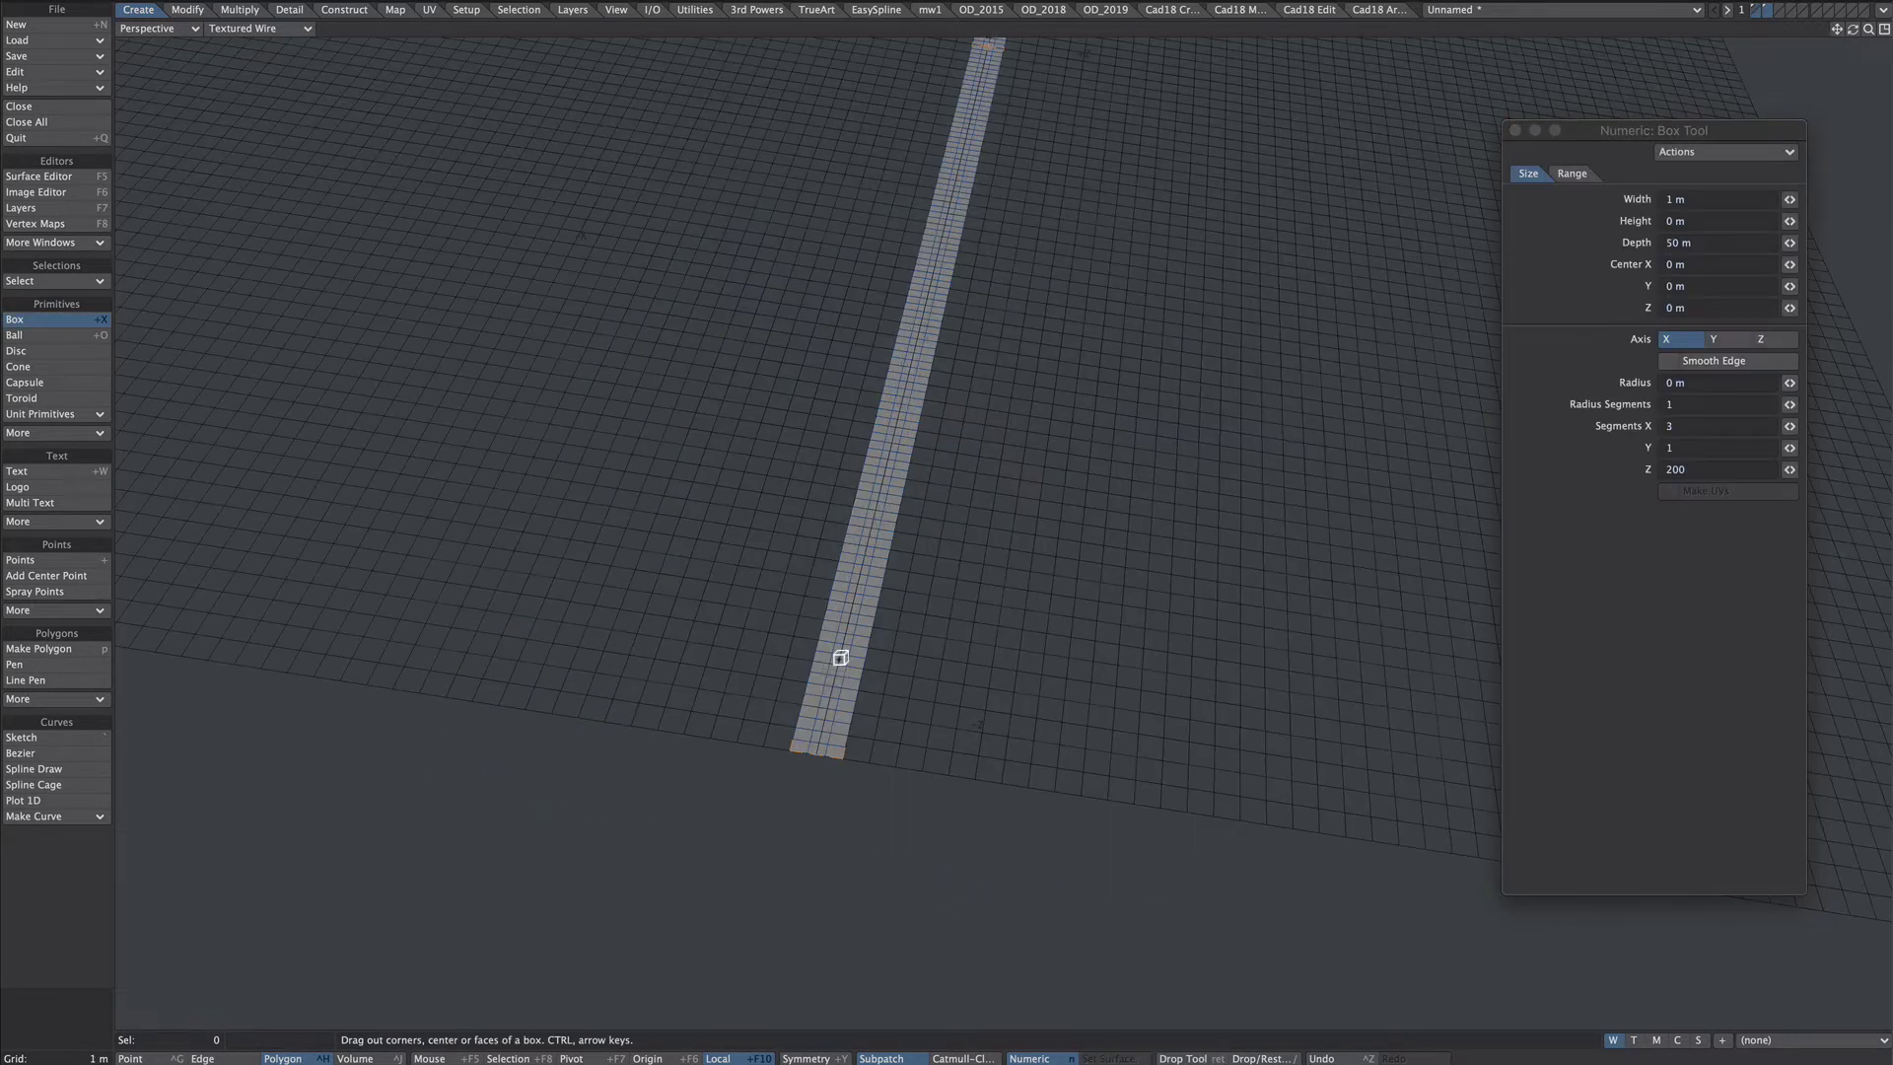
Step: Set the 1 m wide road strip to 4 segments across its width and assign it the ground surface
key("Right")
left_click_drag(803, 743, 892, 725, "ctrl+alt")
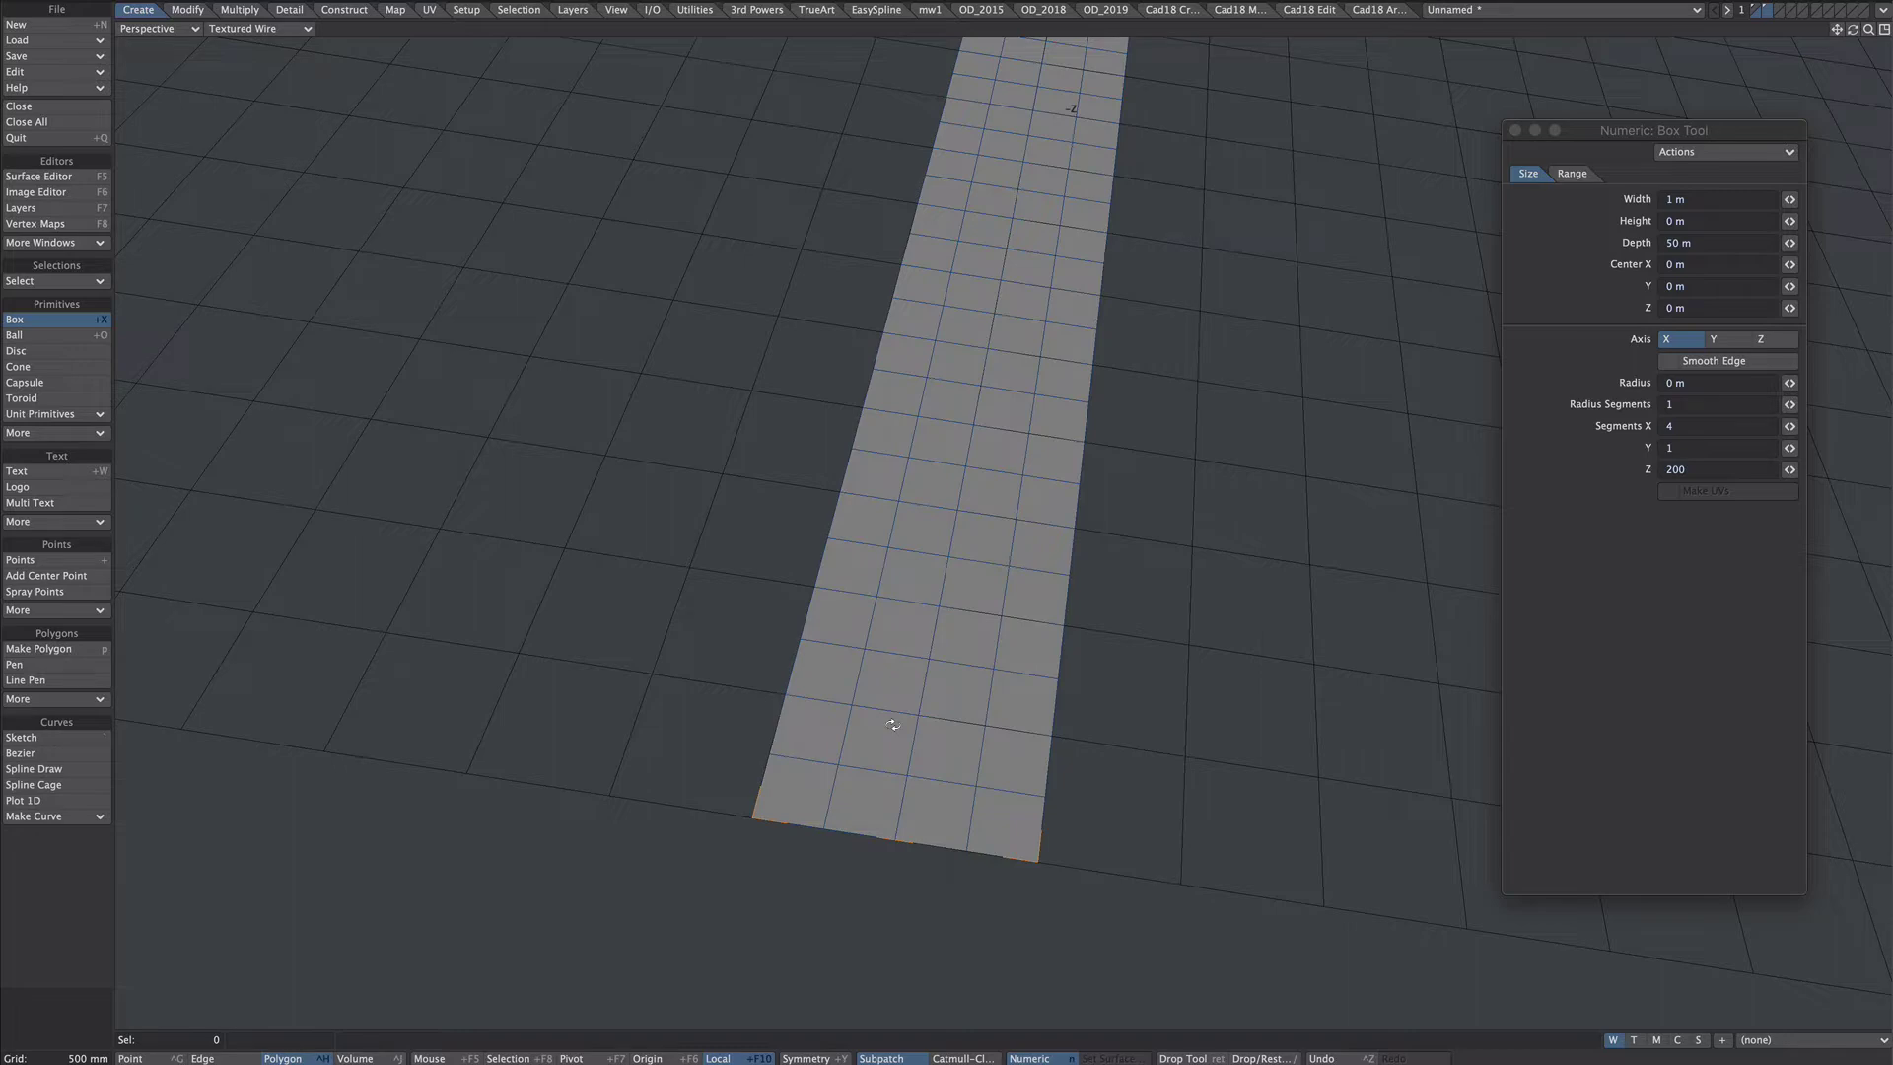
left_click_drag(893, 725, 884, 720, "alt")
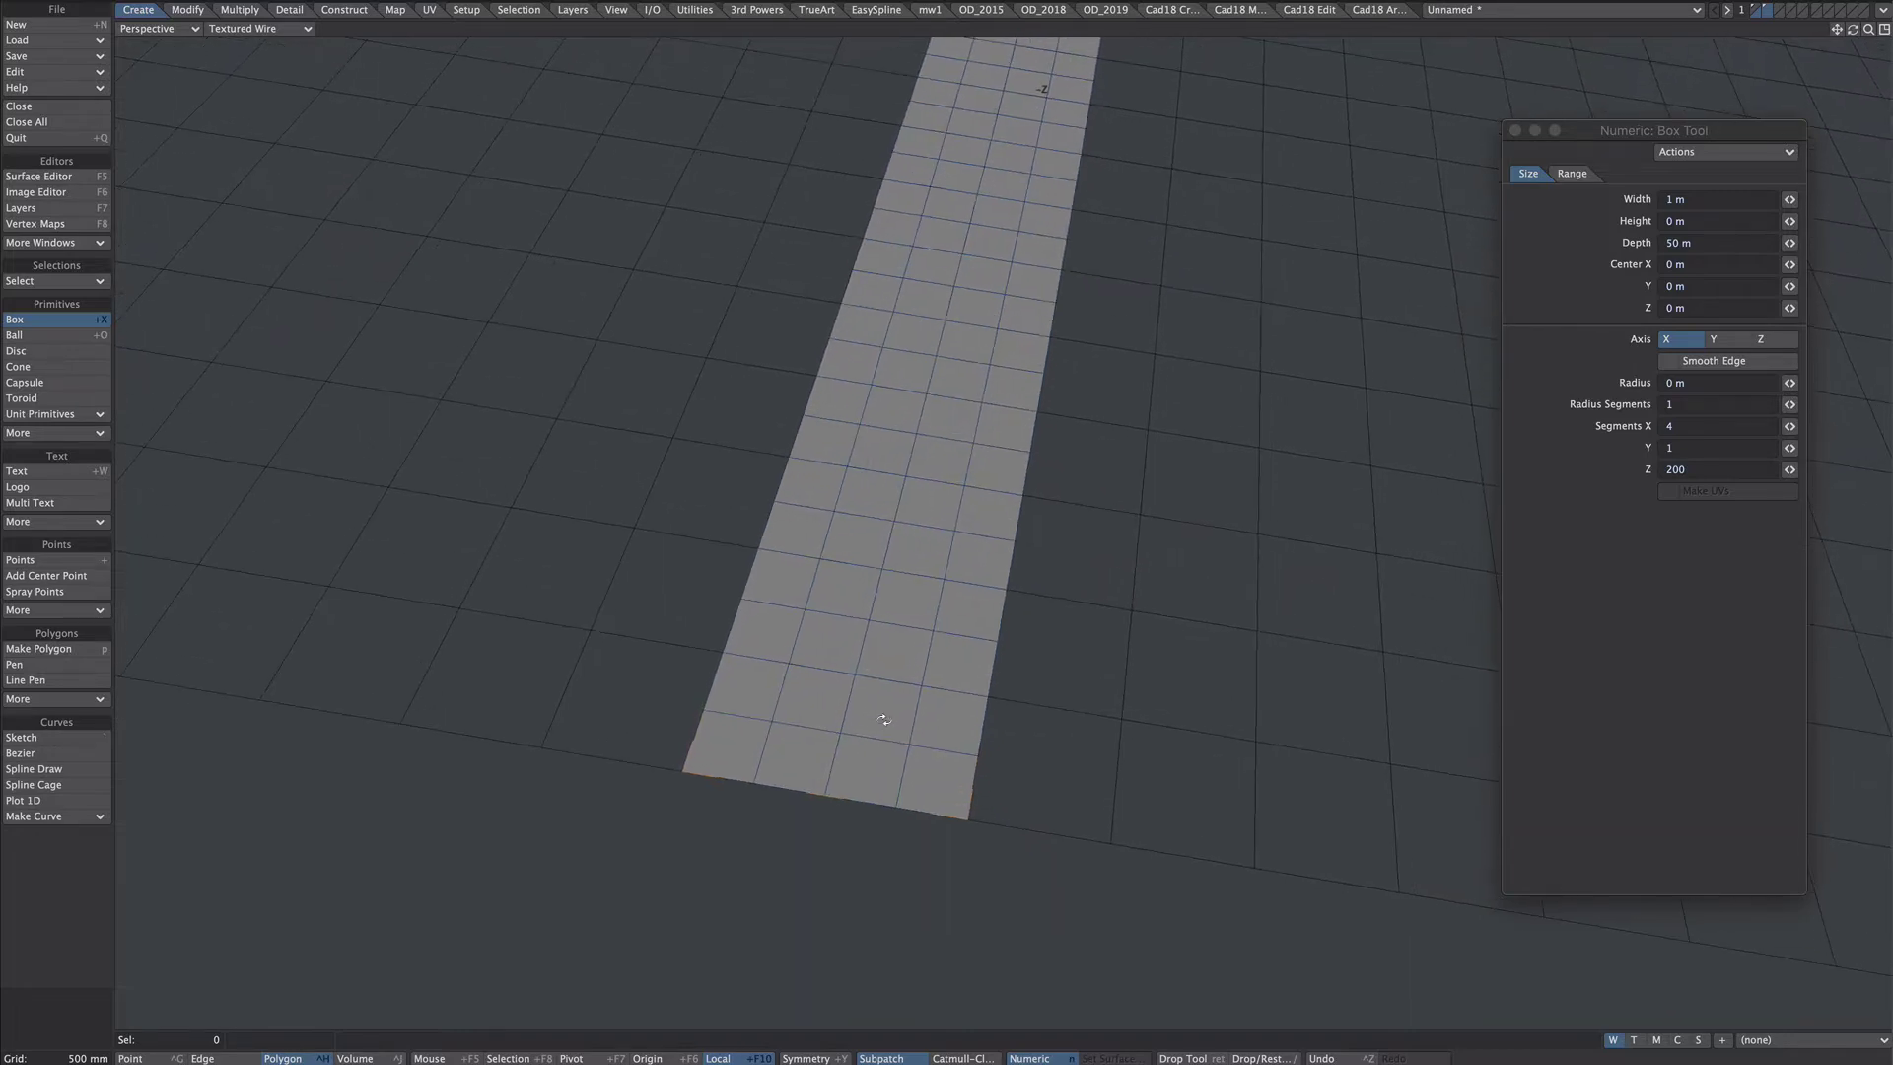
scroll(891, 714, "down", 4)
key("q")
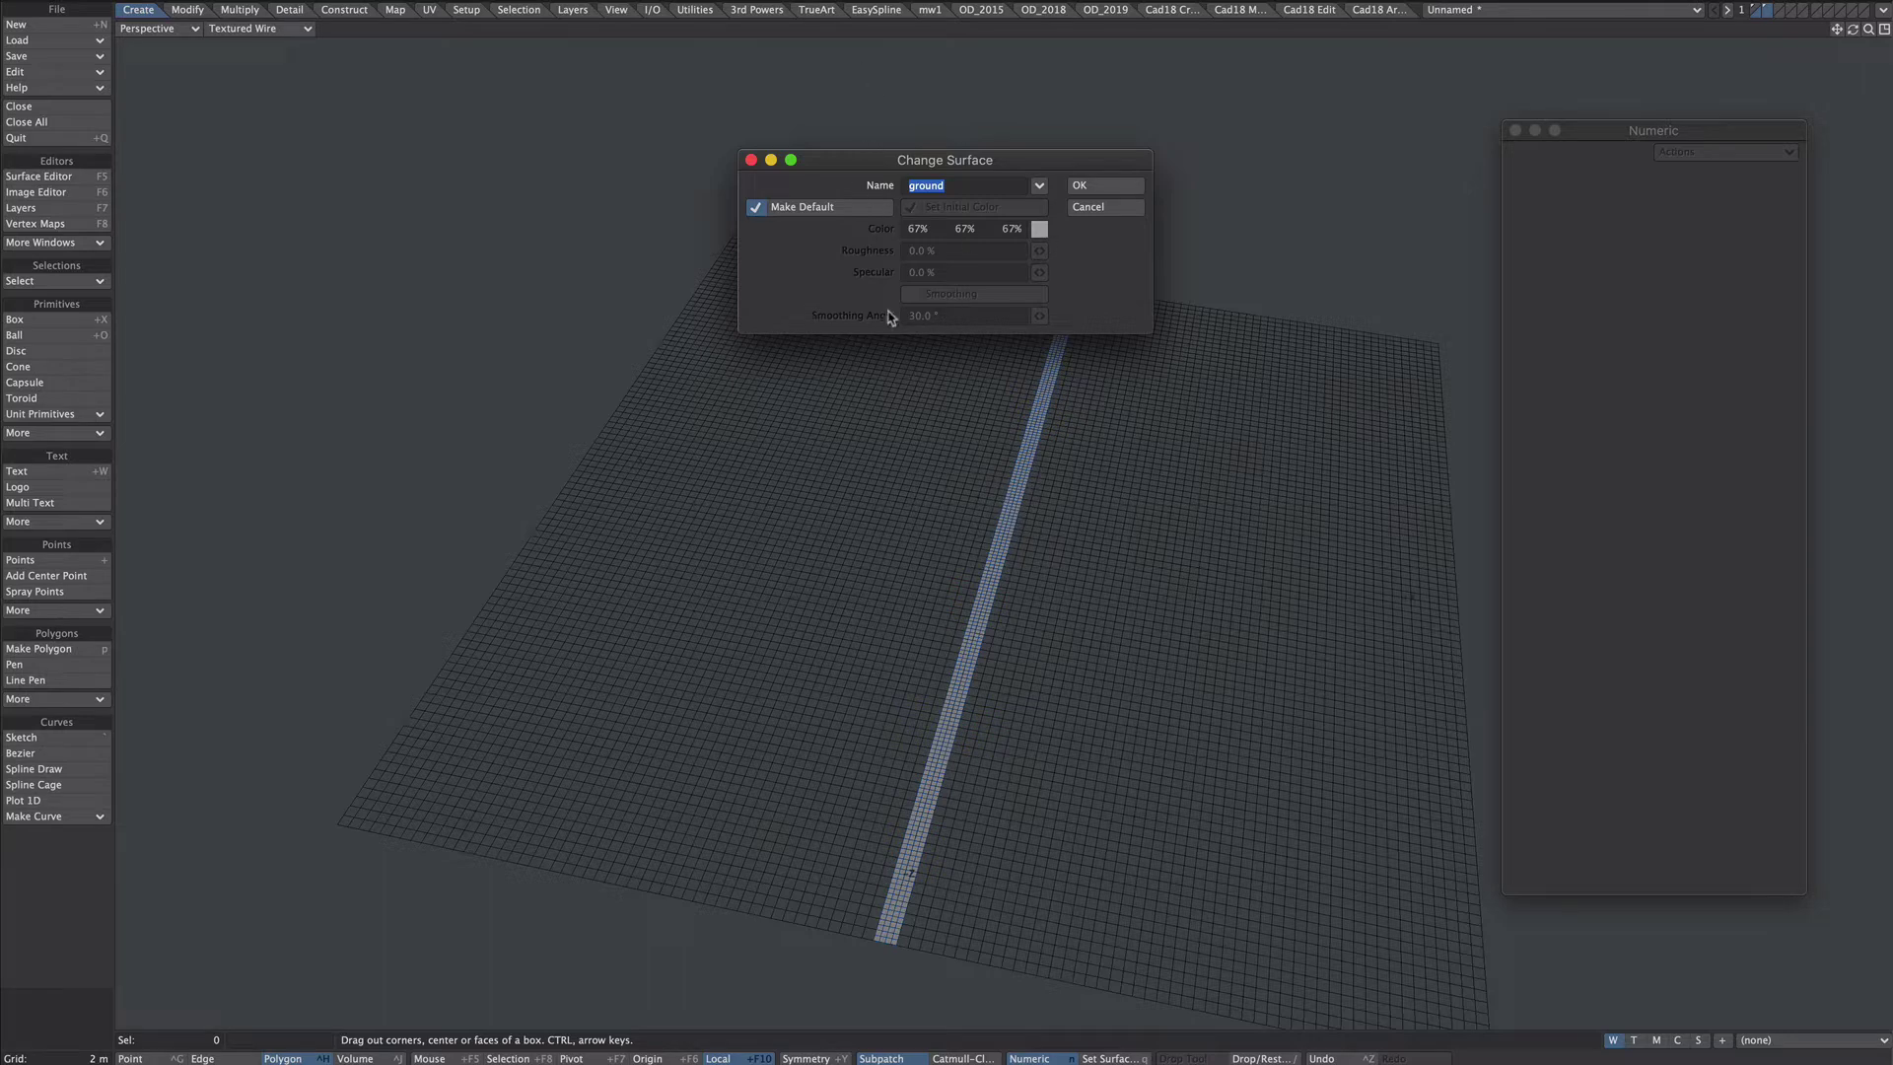
left_click(1108, 188)
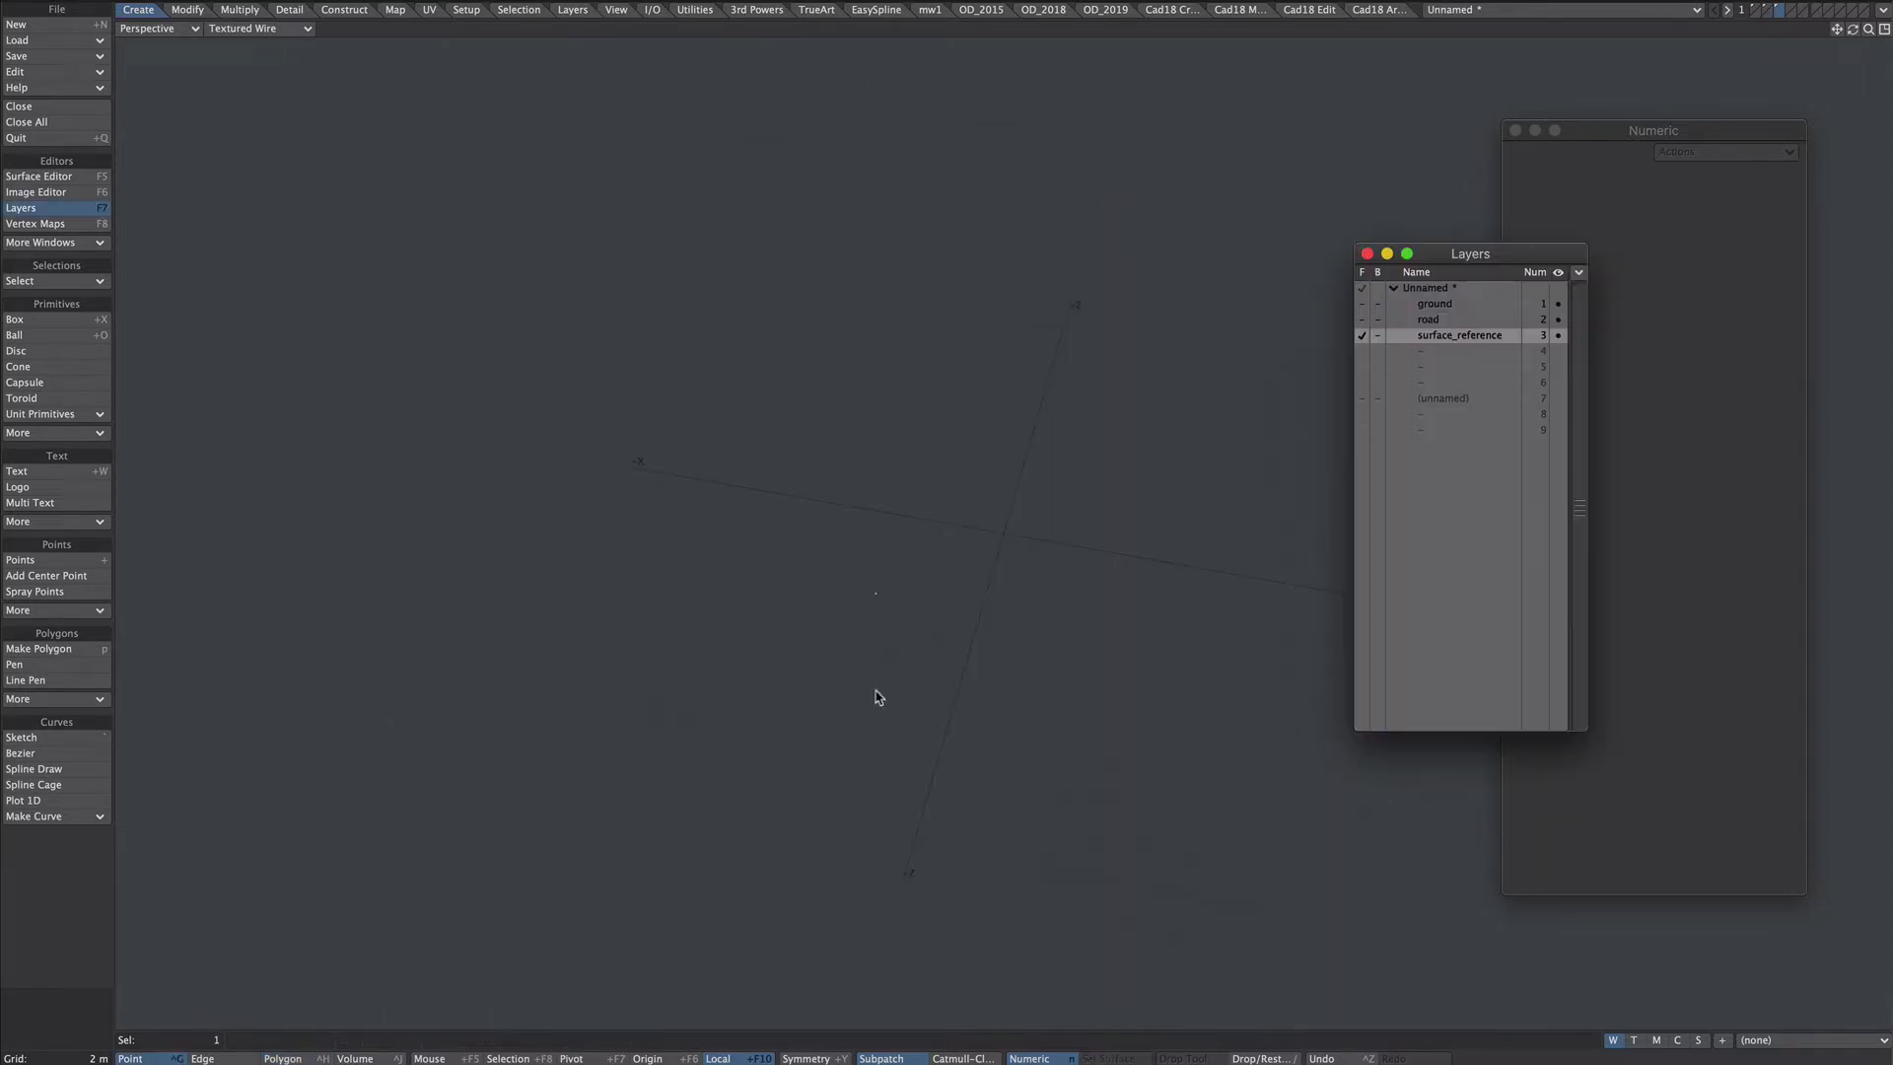
Step: Centre the single point of the surface_reference layer on the origin
key("F2")
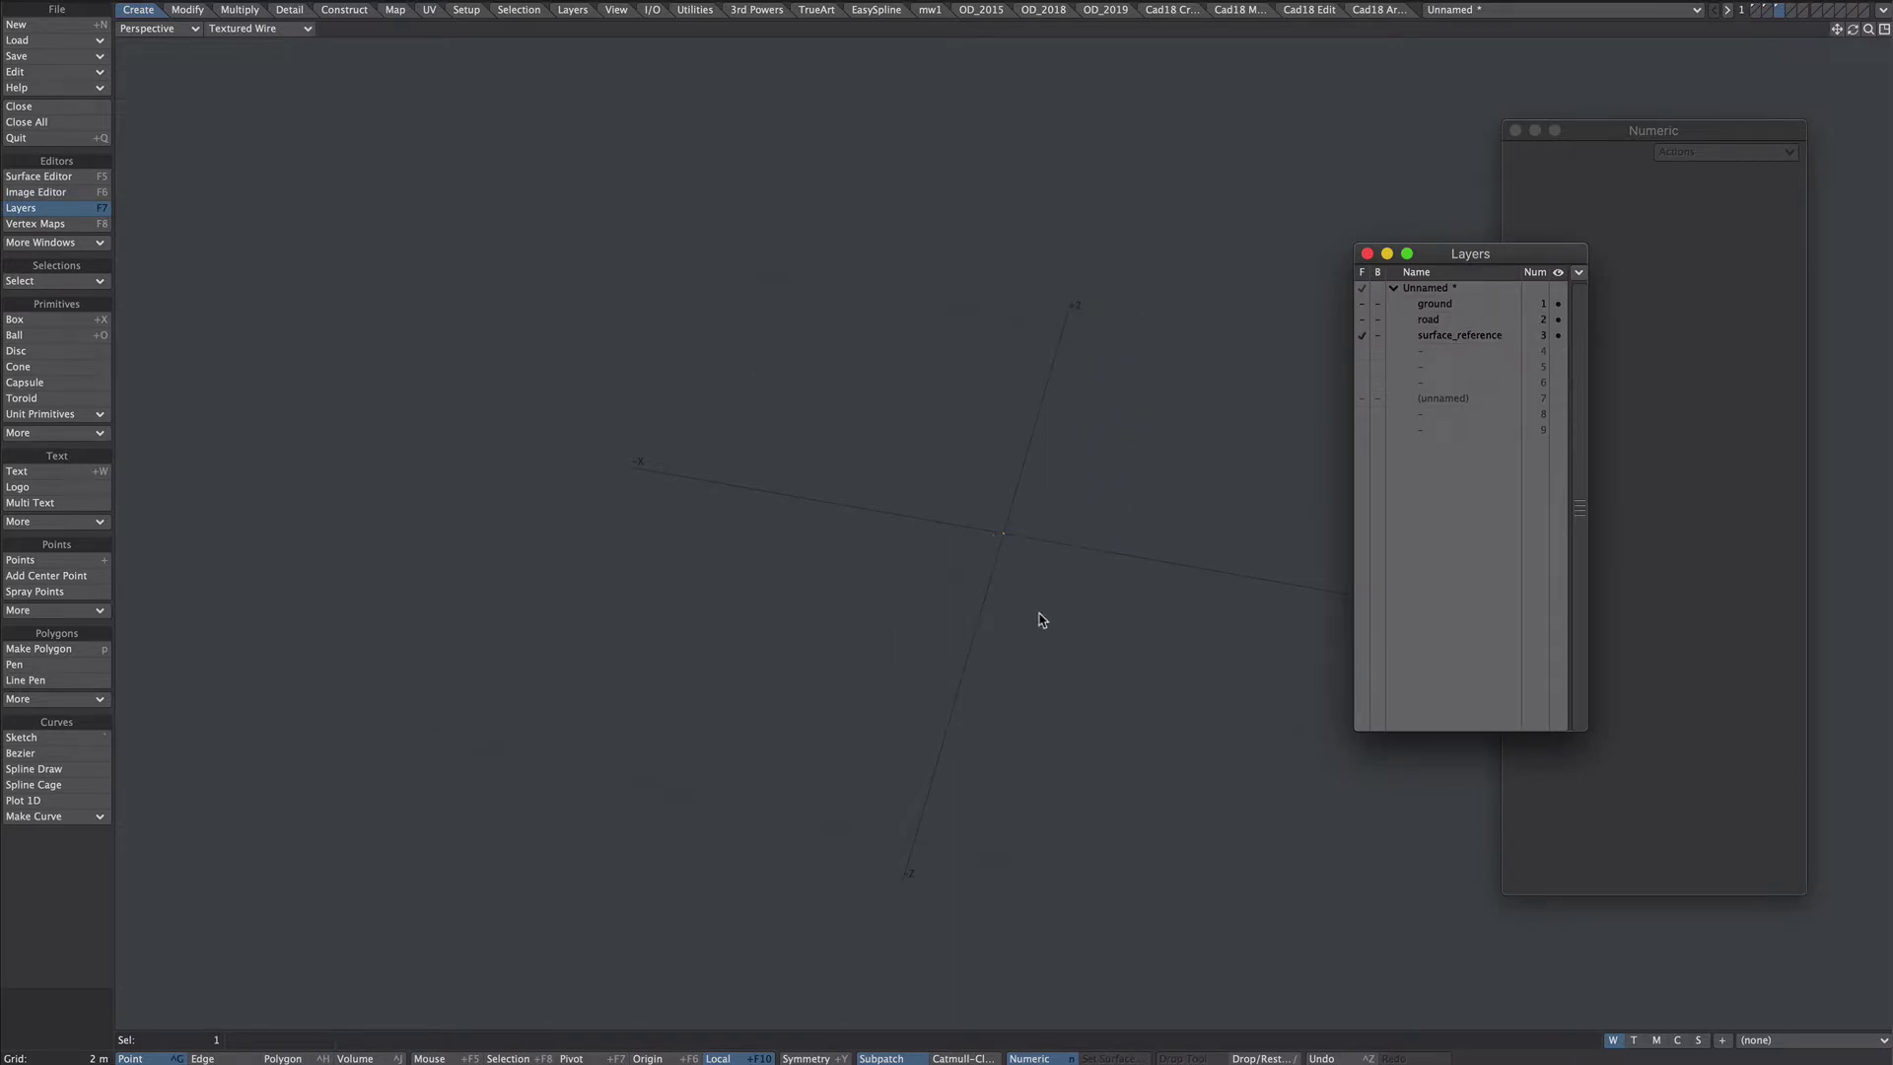
key("space")
left_click(1058, 553)
key("space")
key("space")
right_click_drag(1047, 529, 1030, 502)
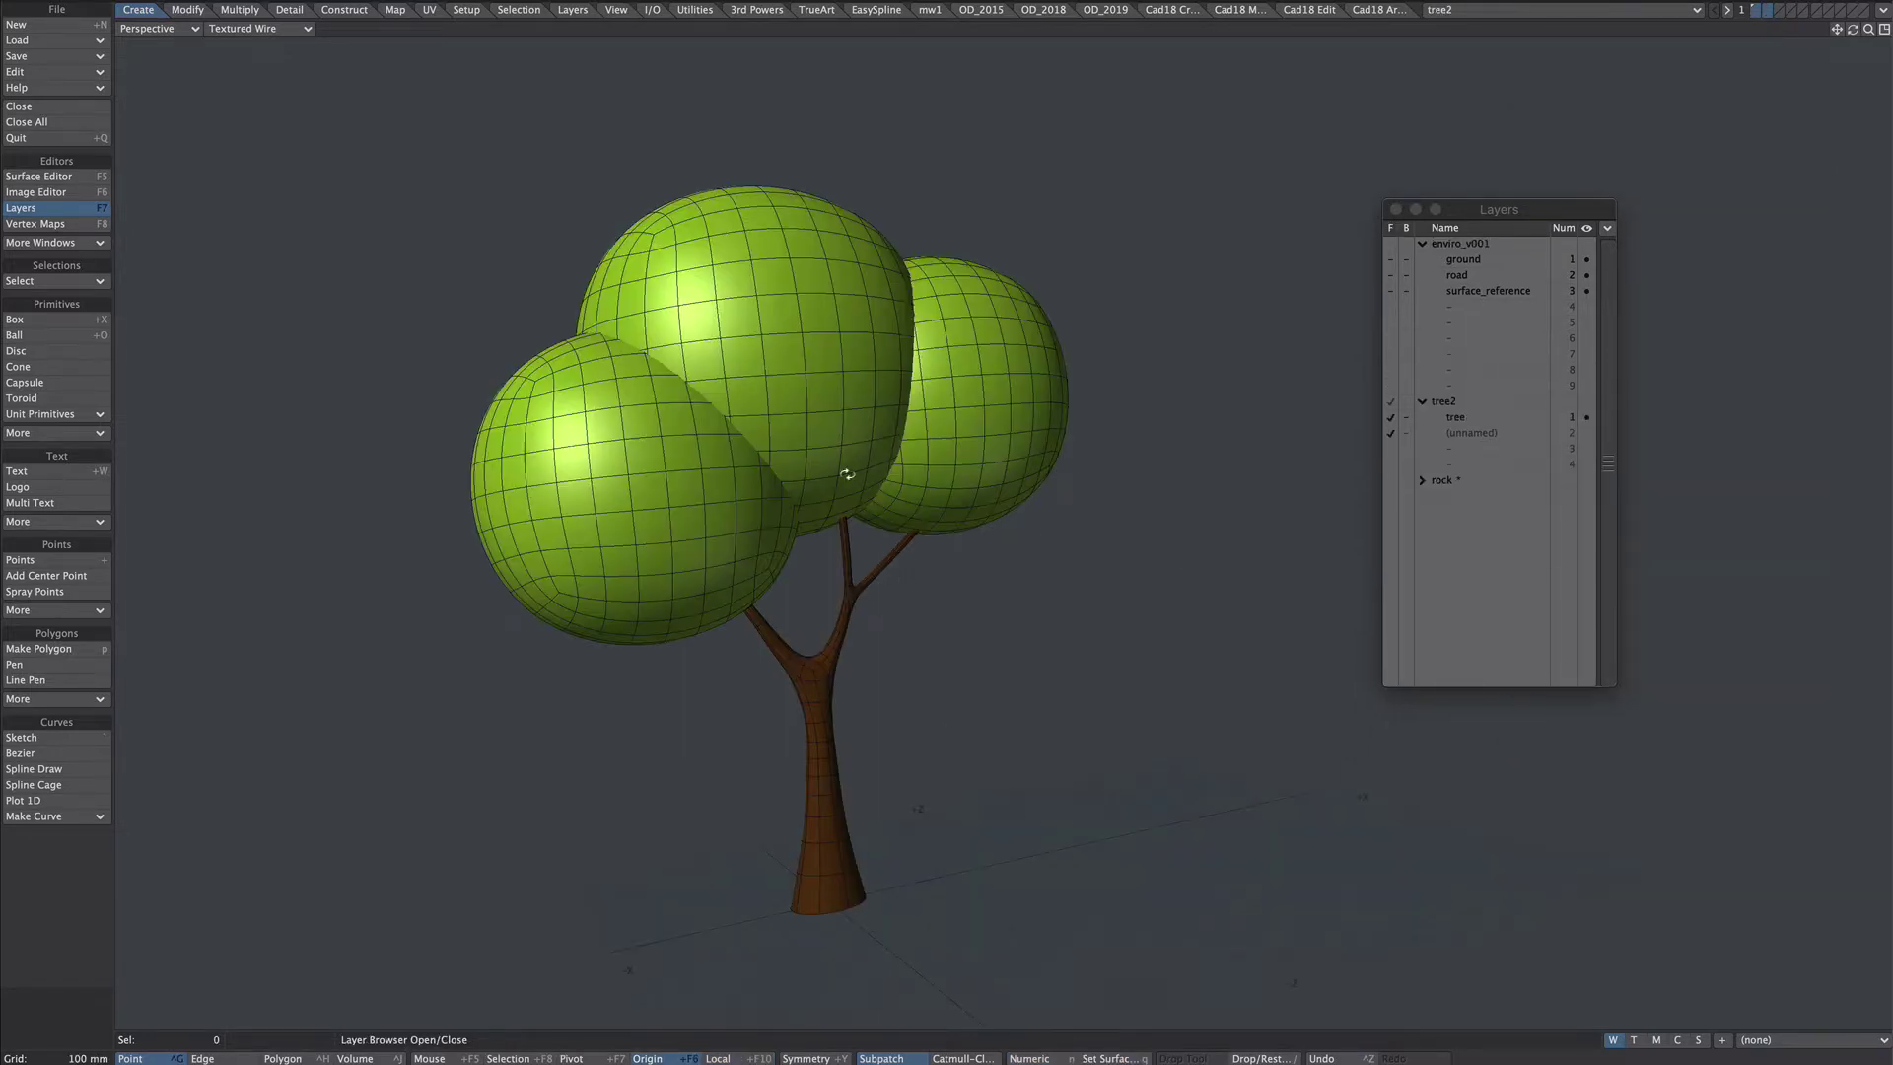
Step: Examine the tree2 model and the rock model from different angles
left_click_drag(847, 474, 897, 465, "alt")
scroll(899, 467, "up", 2)
left_click(1455, 482)
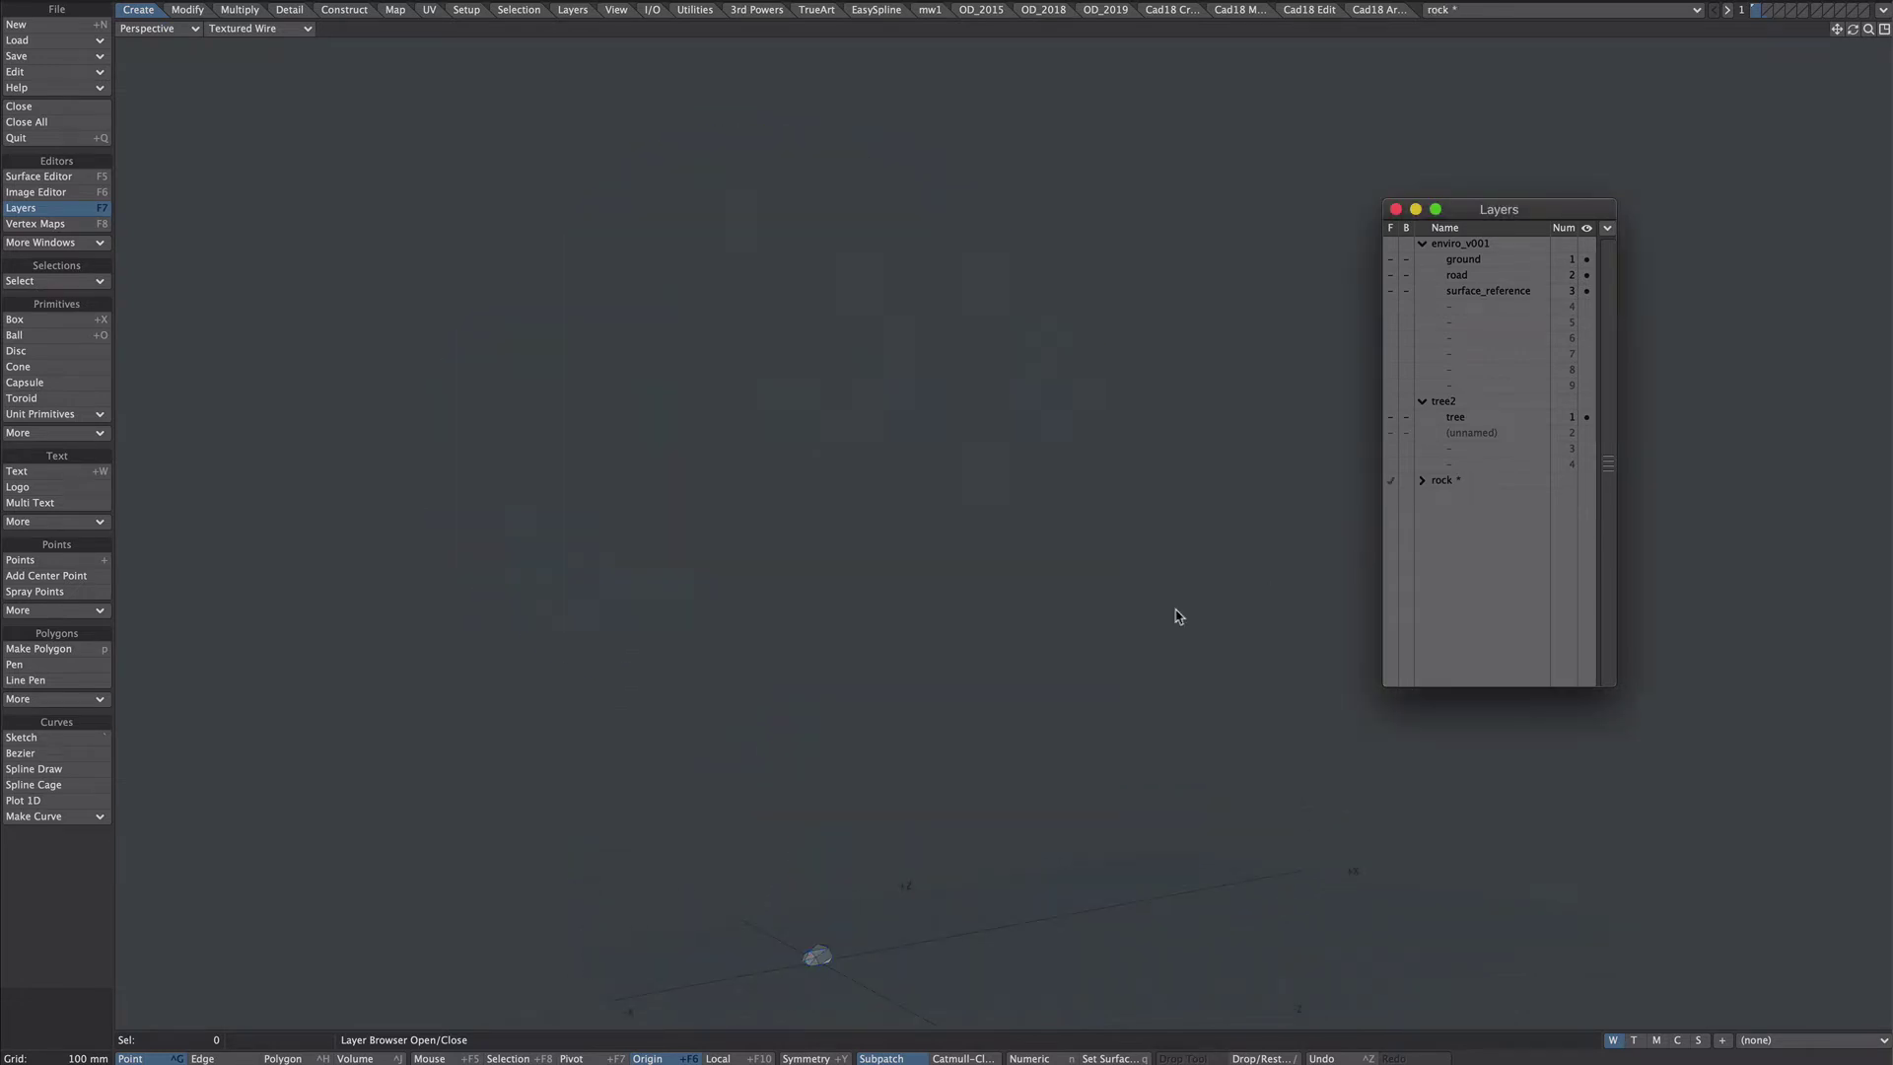
key("a")
scroll(1114, 573, "down", 3)
left_click_drag(1031, 630, 1099, 680, "alt")
Step: Switch to Layout and select the surface_reference object
key("F12")
left_click_drag(926, 463, 784, 468, "alt")
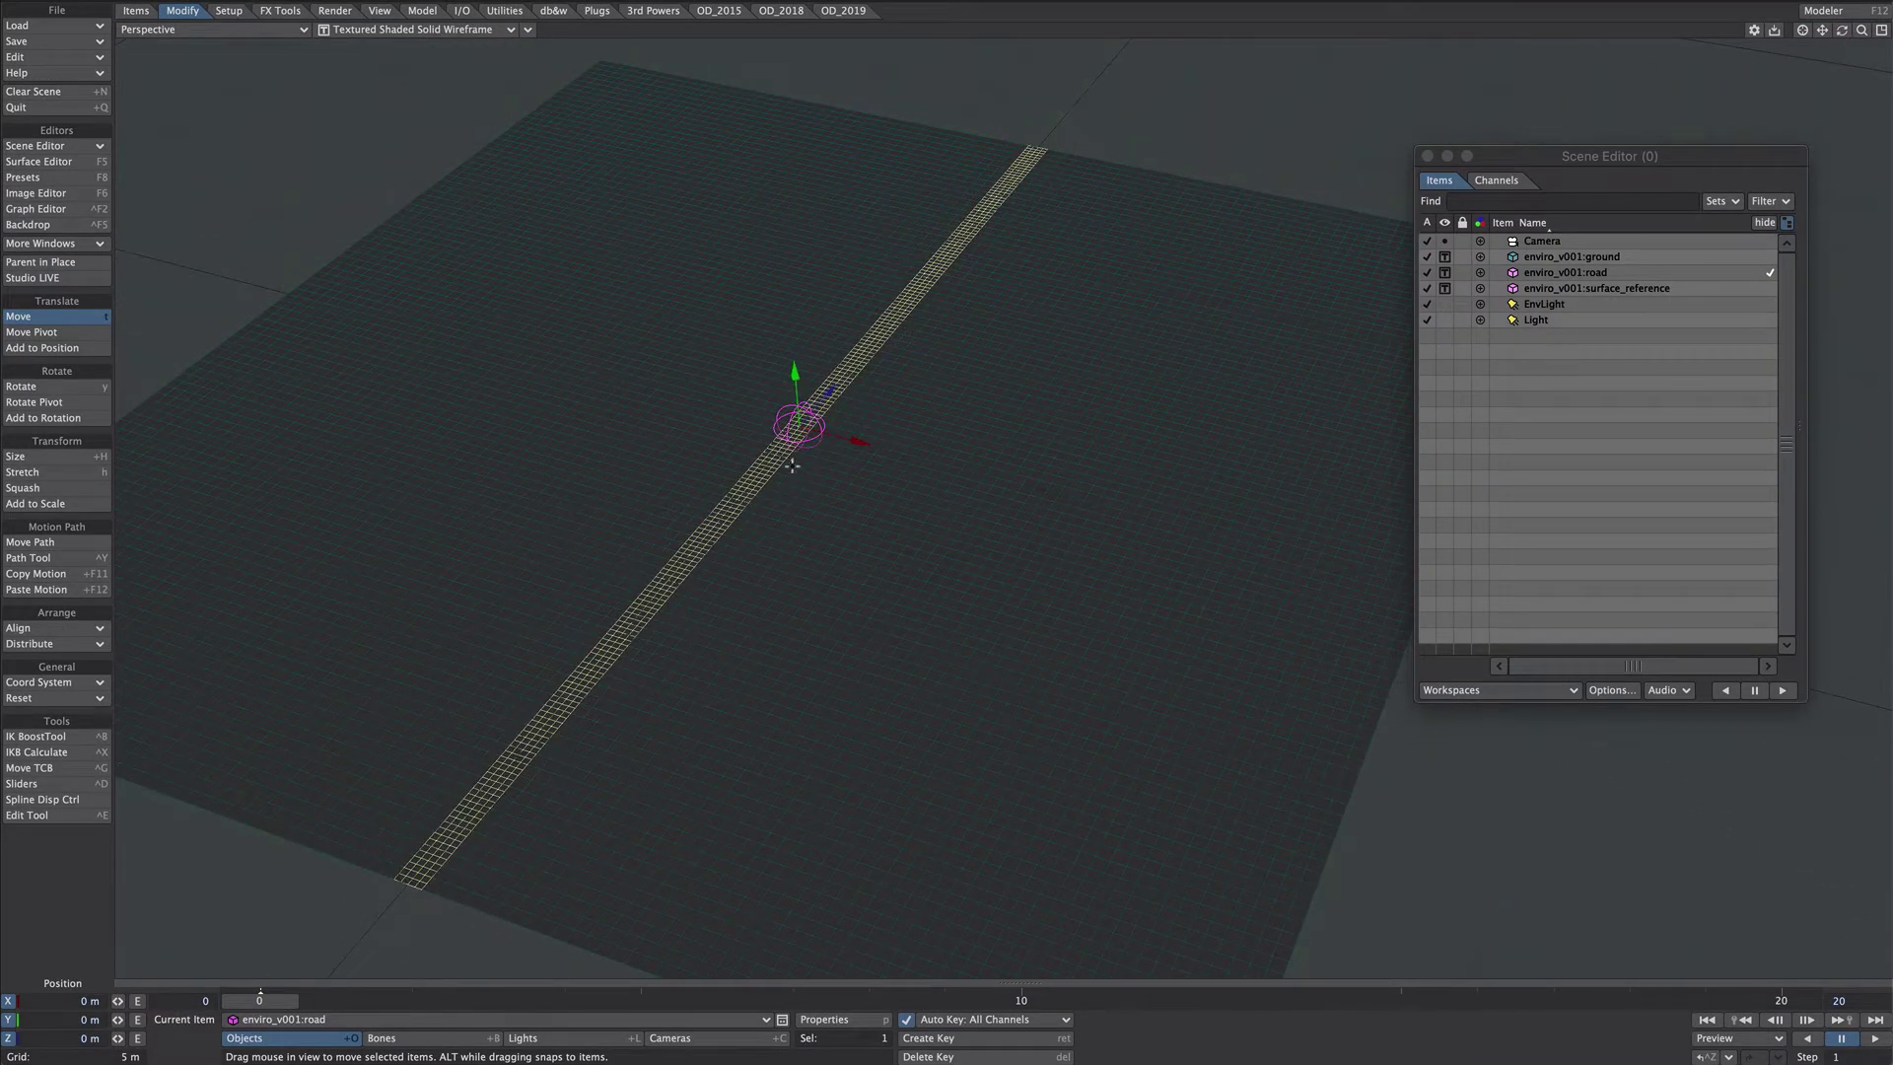
left_click(1556, 289)
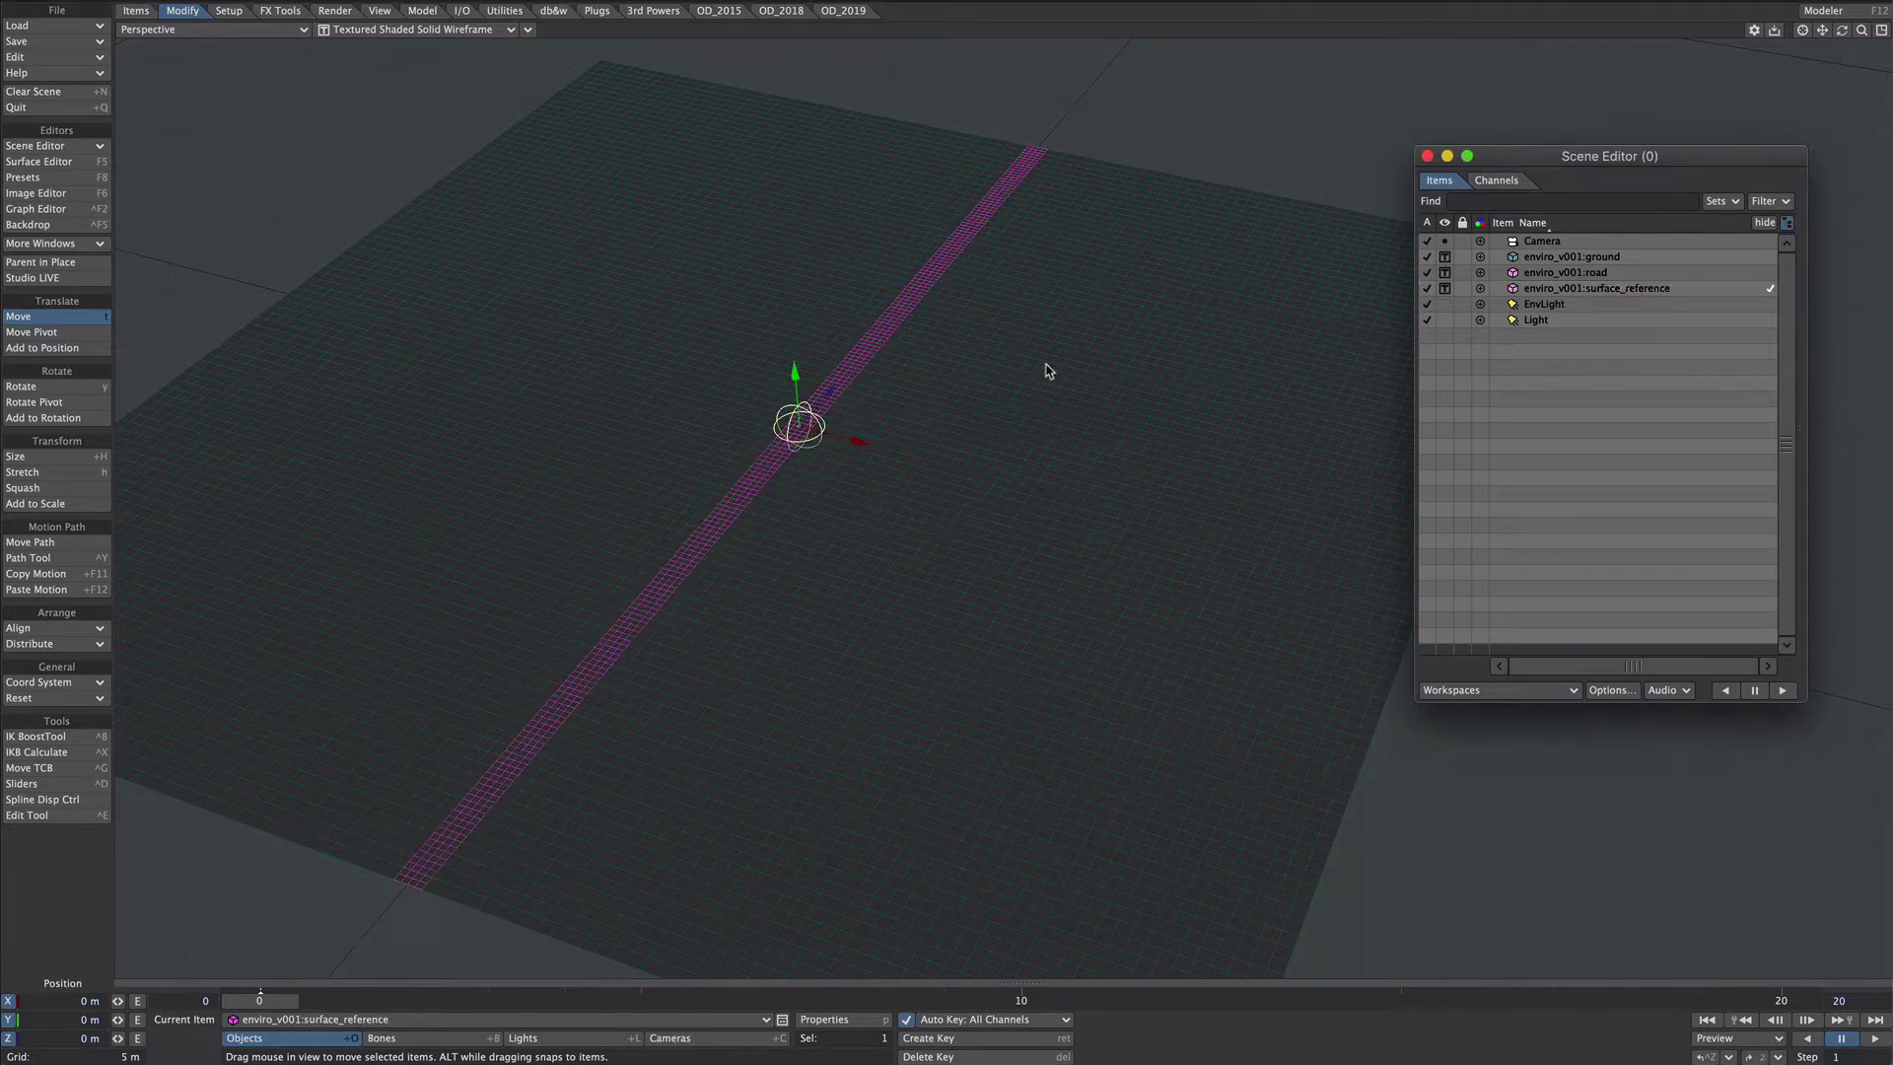
Step: Select the ground and road objects together and remove all their existing modifiers
left_click(1578, 257)
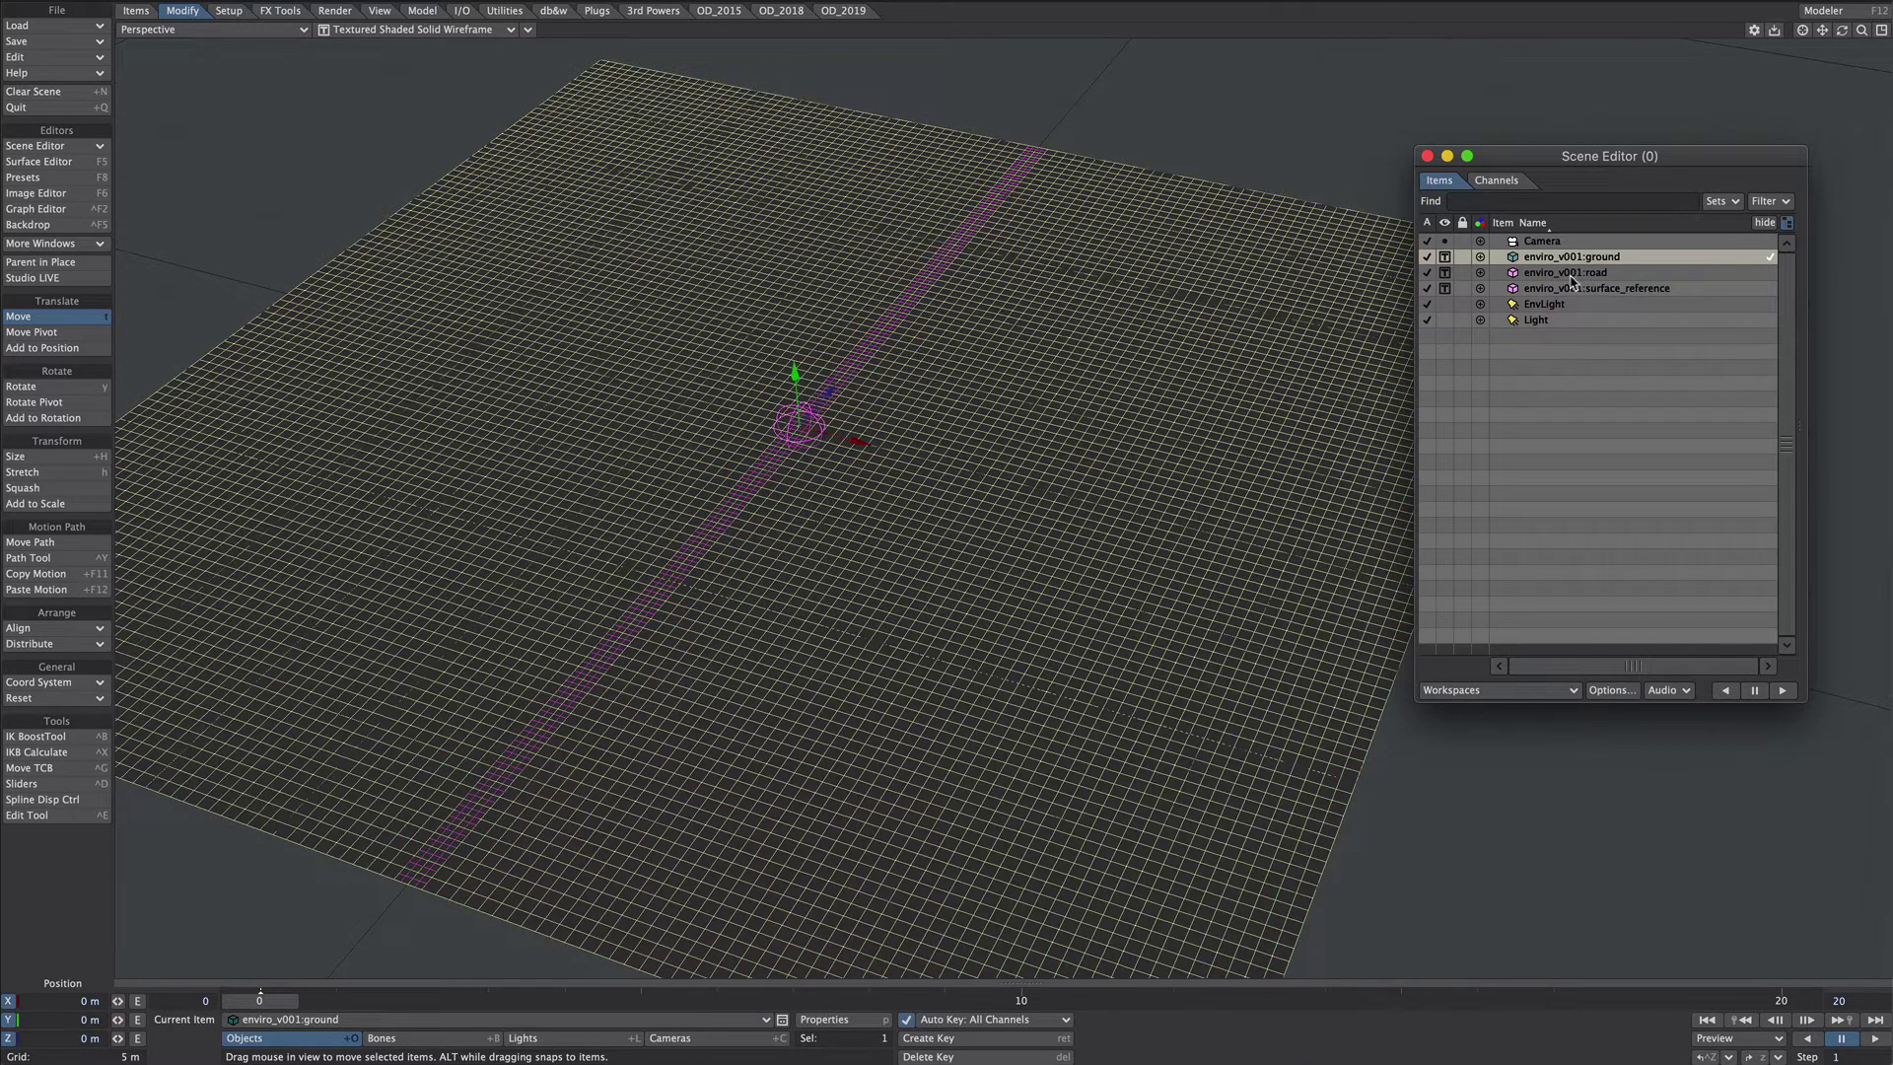
left_click(1572, 274, "shift")
key("p")
left_click_drag(1065, 343, 779, 136)
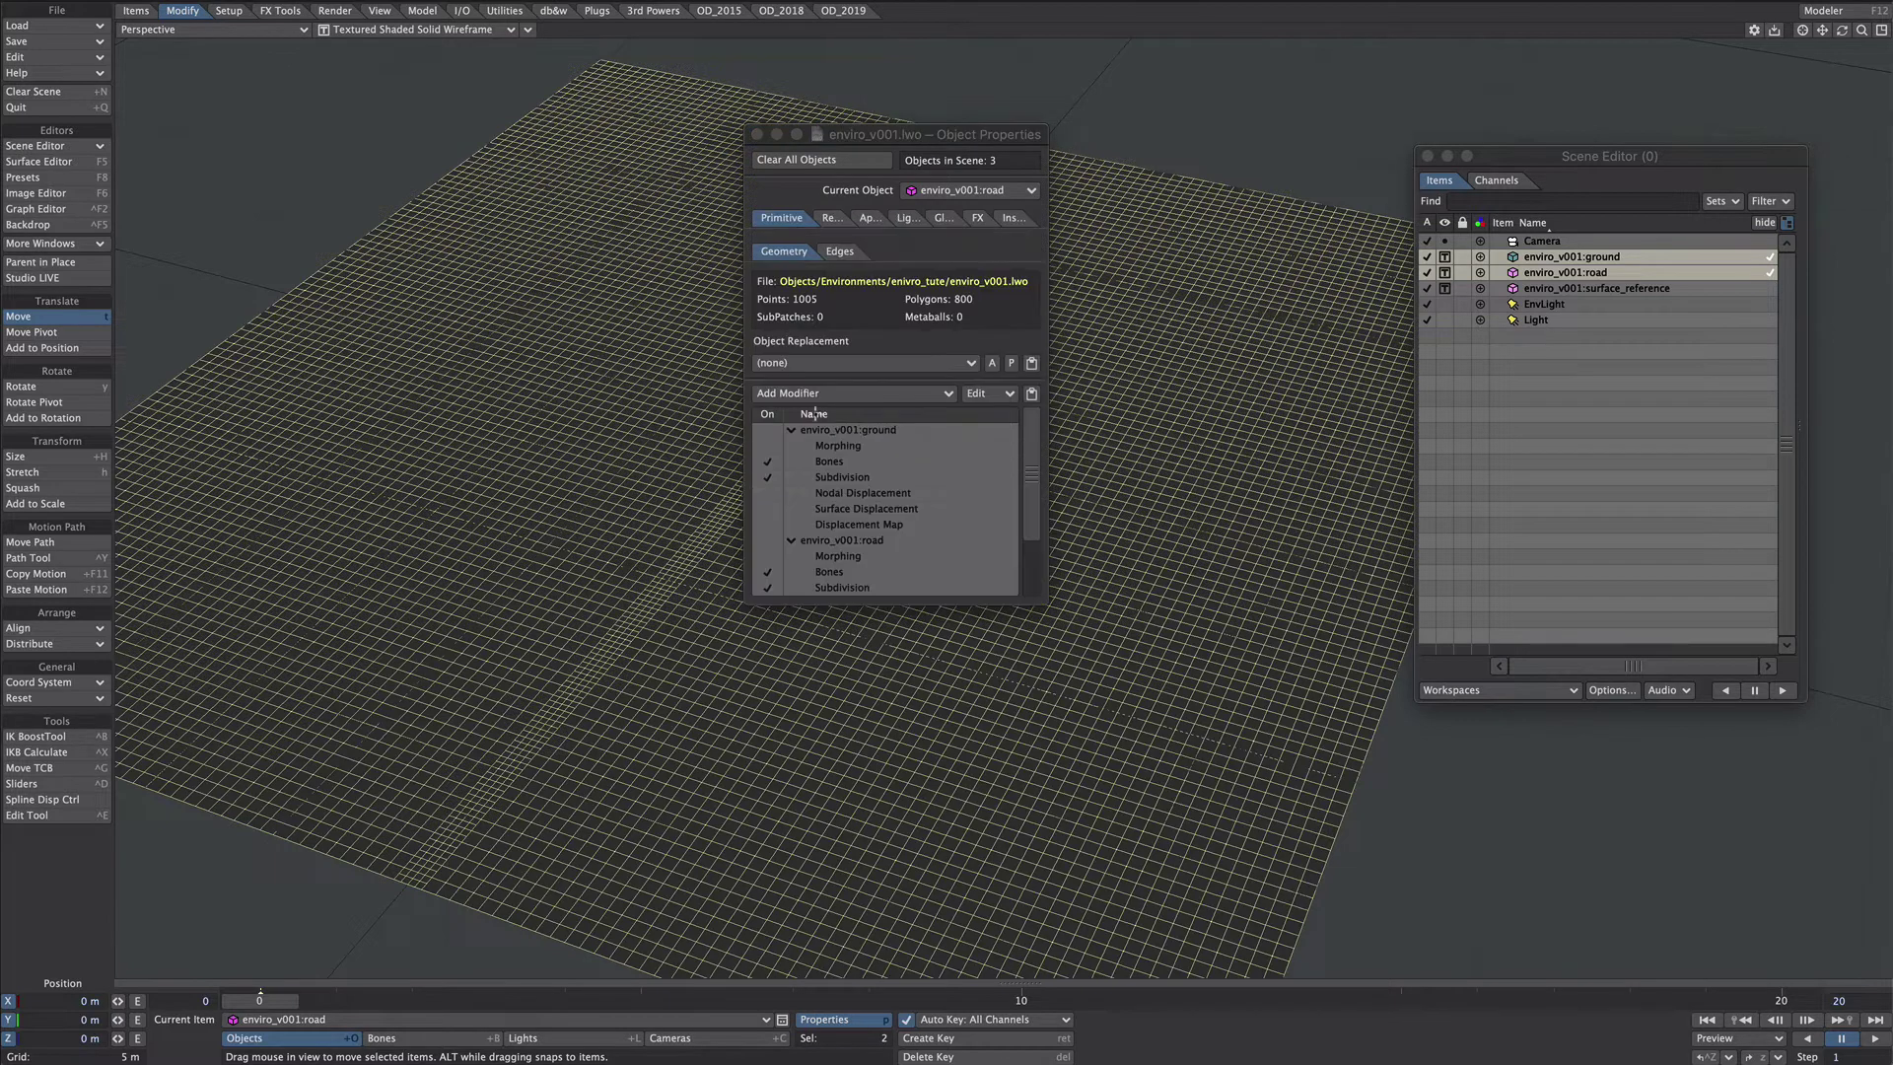
left_click(930, 459)
scroll(930, 459, "down", 3)
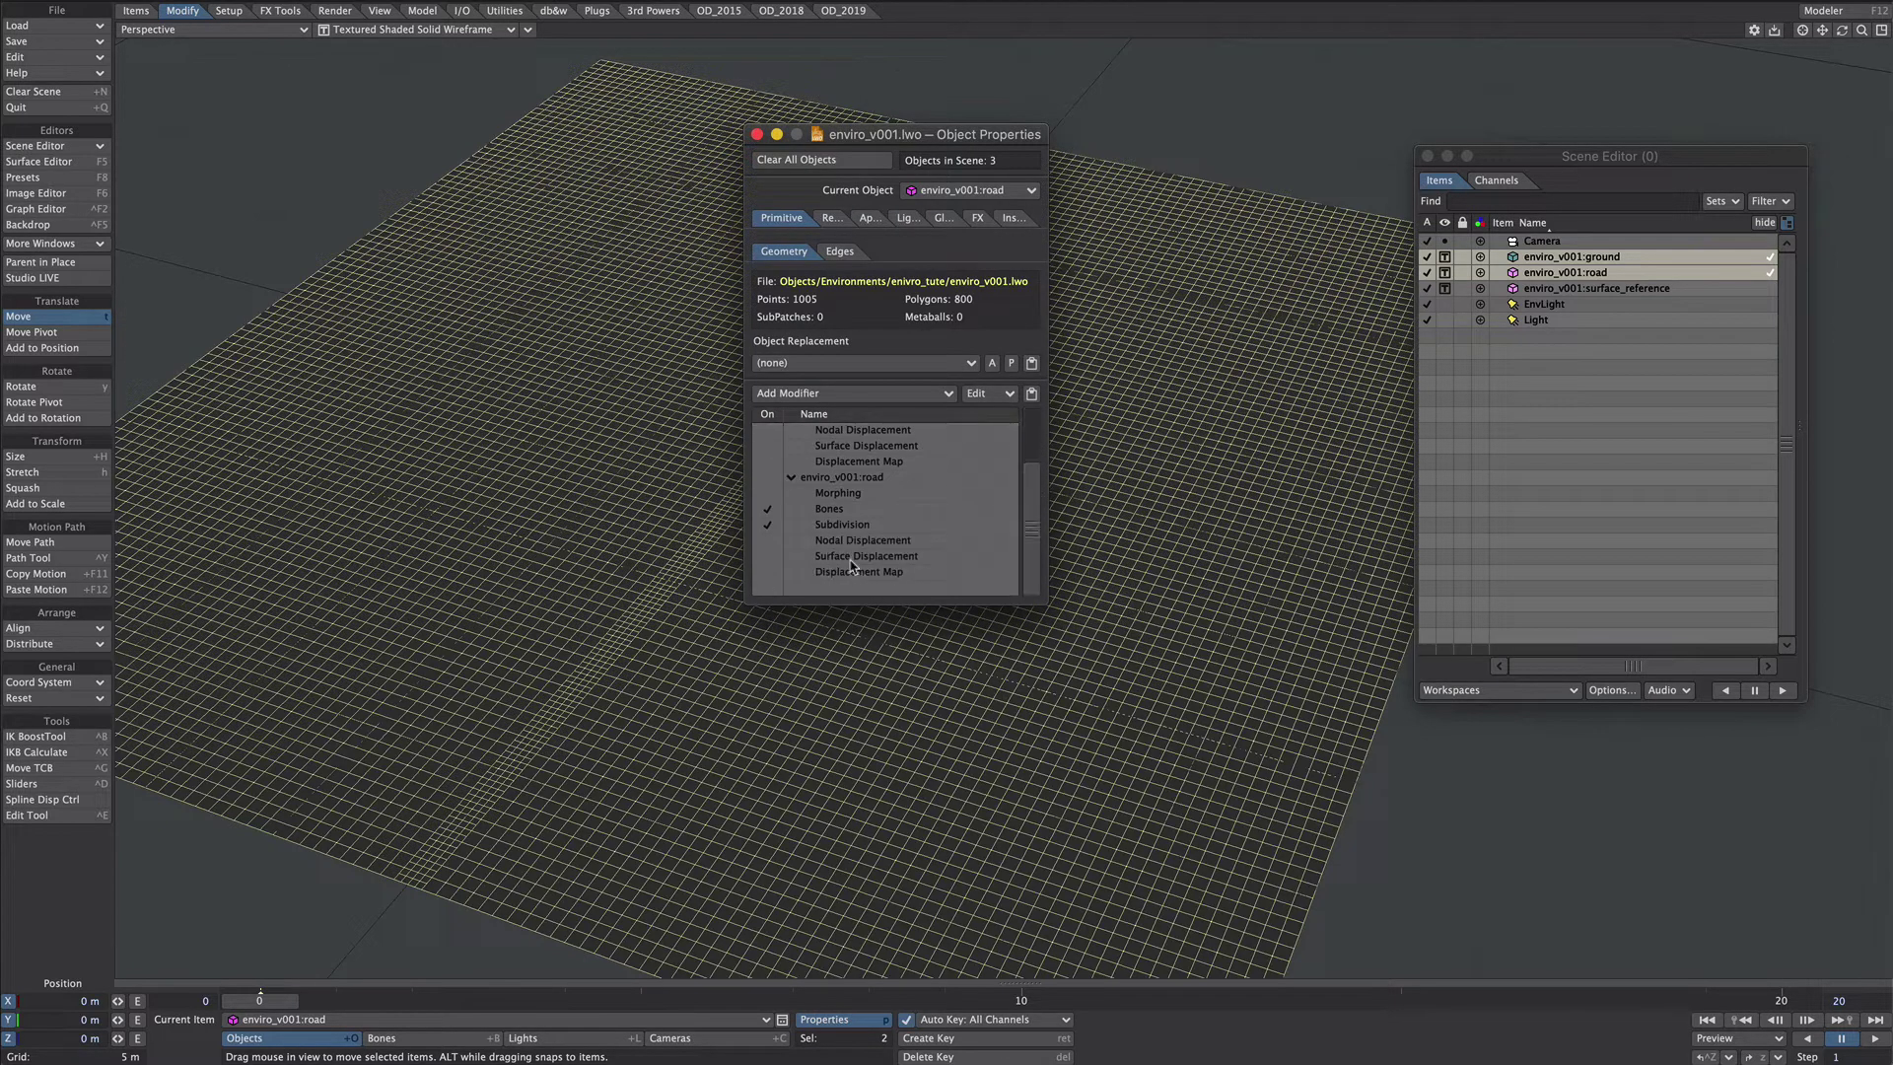
right_click(832, 565)
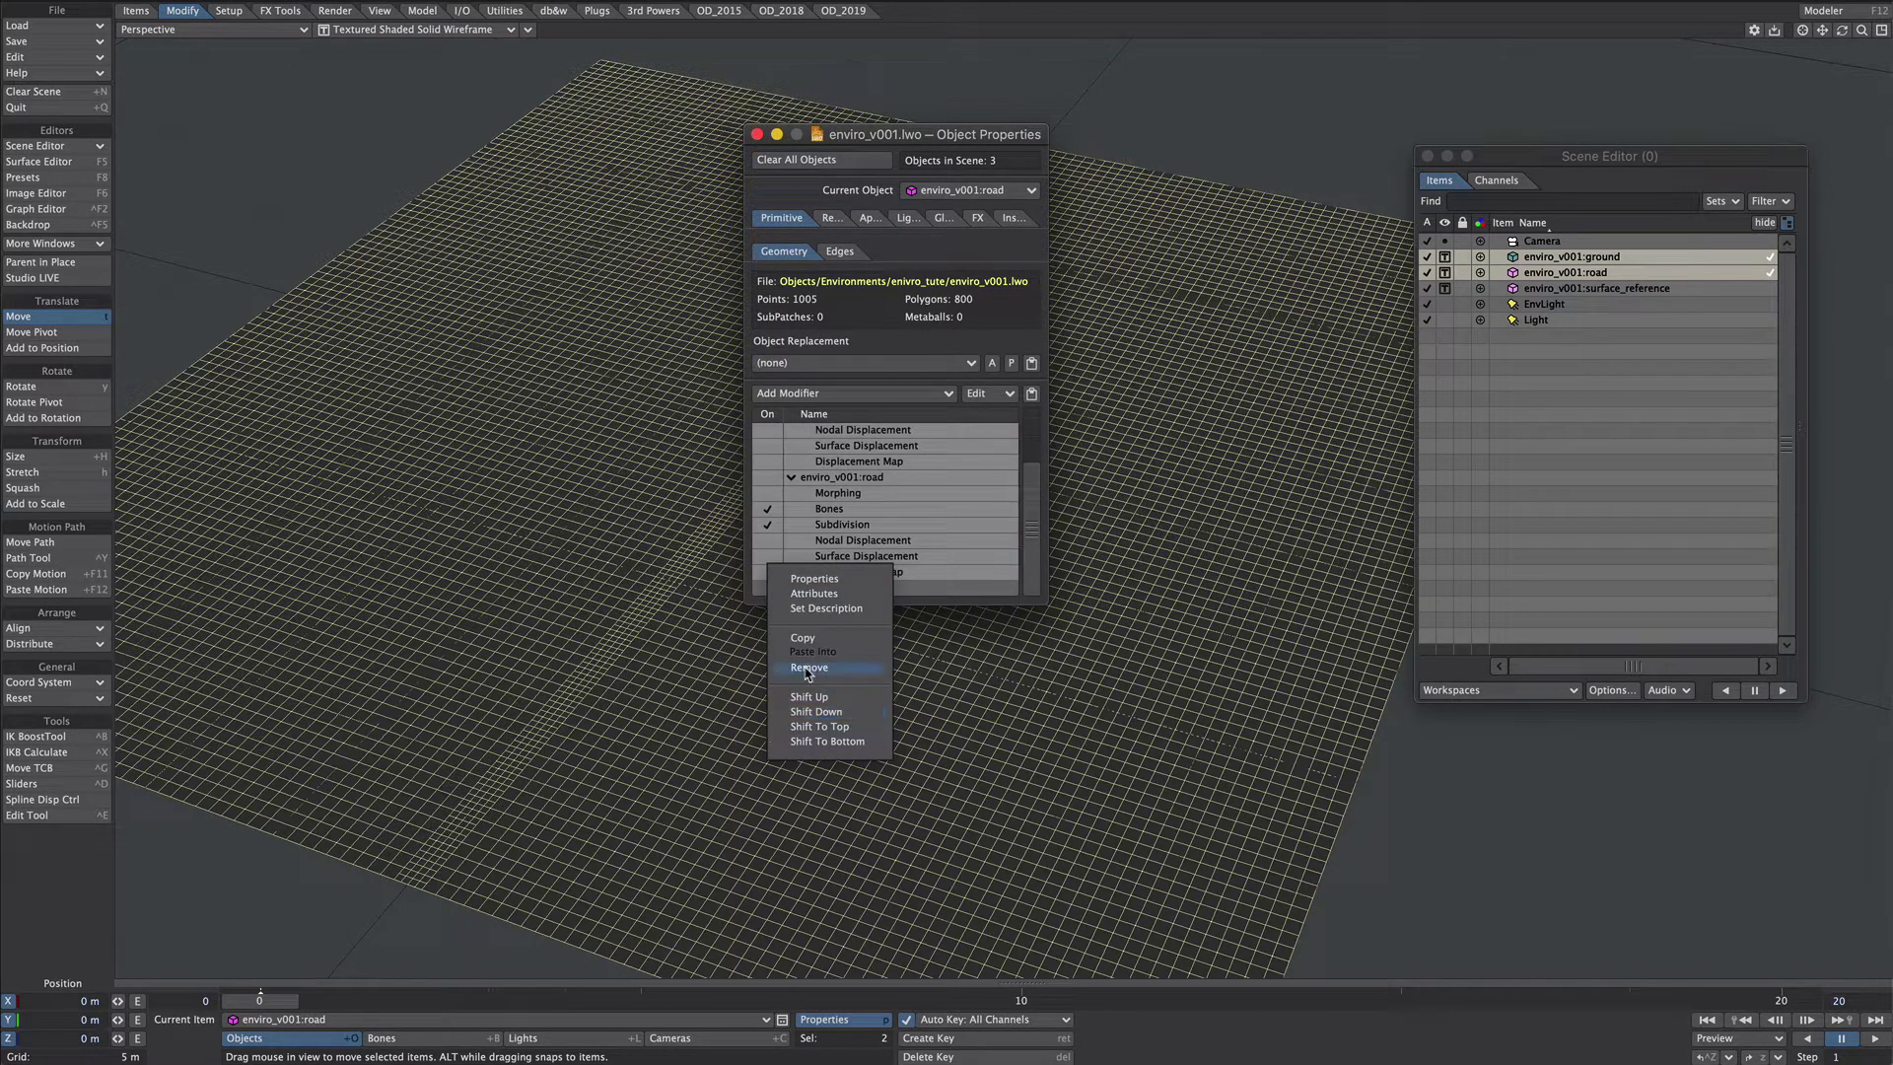
left_click(818, 669)
Step: Add a Surface Displacement modifier to the ground and road objects and set its distance to 1 m on both
left_click(768, 395)
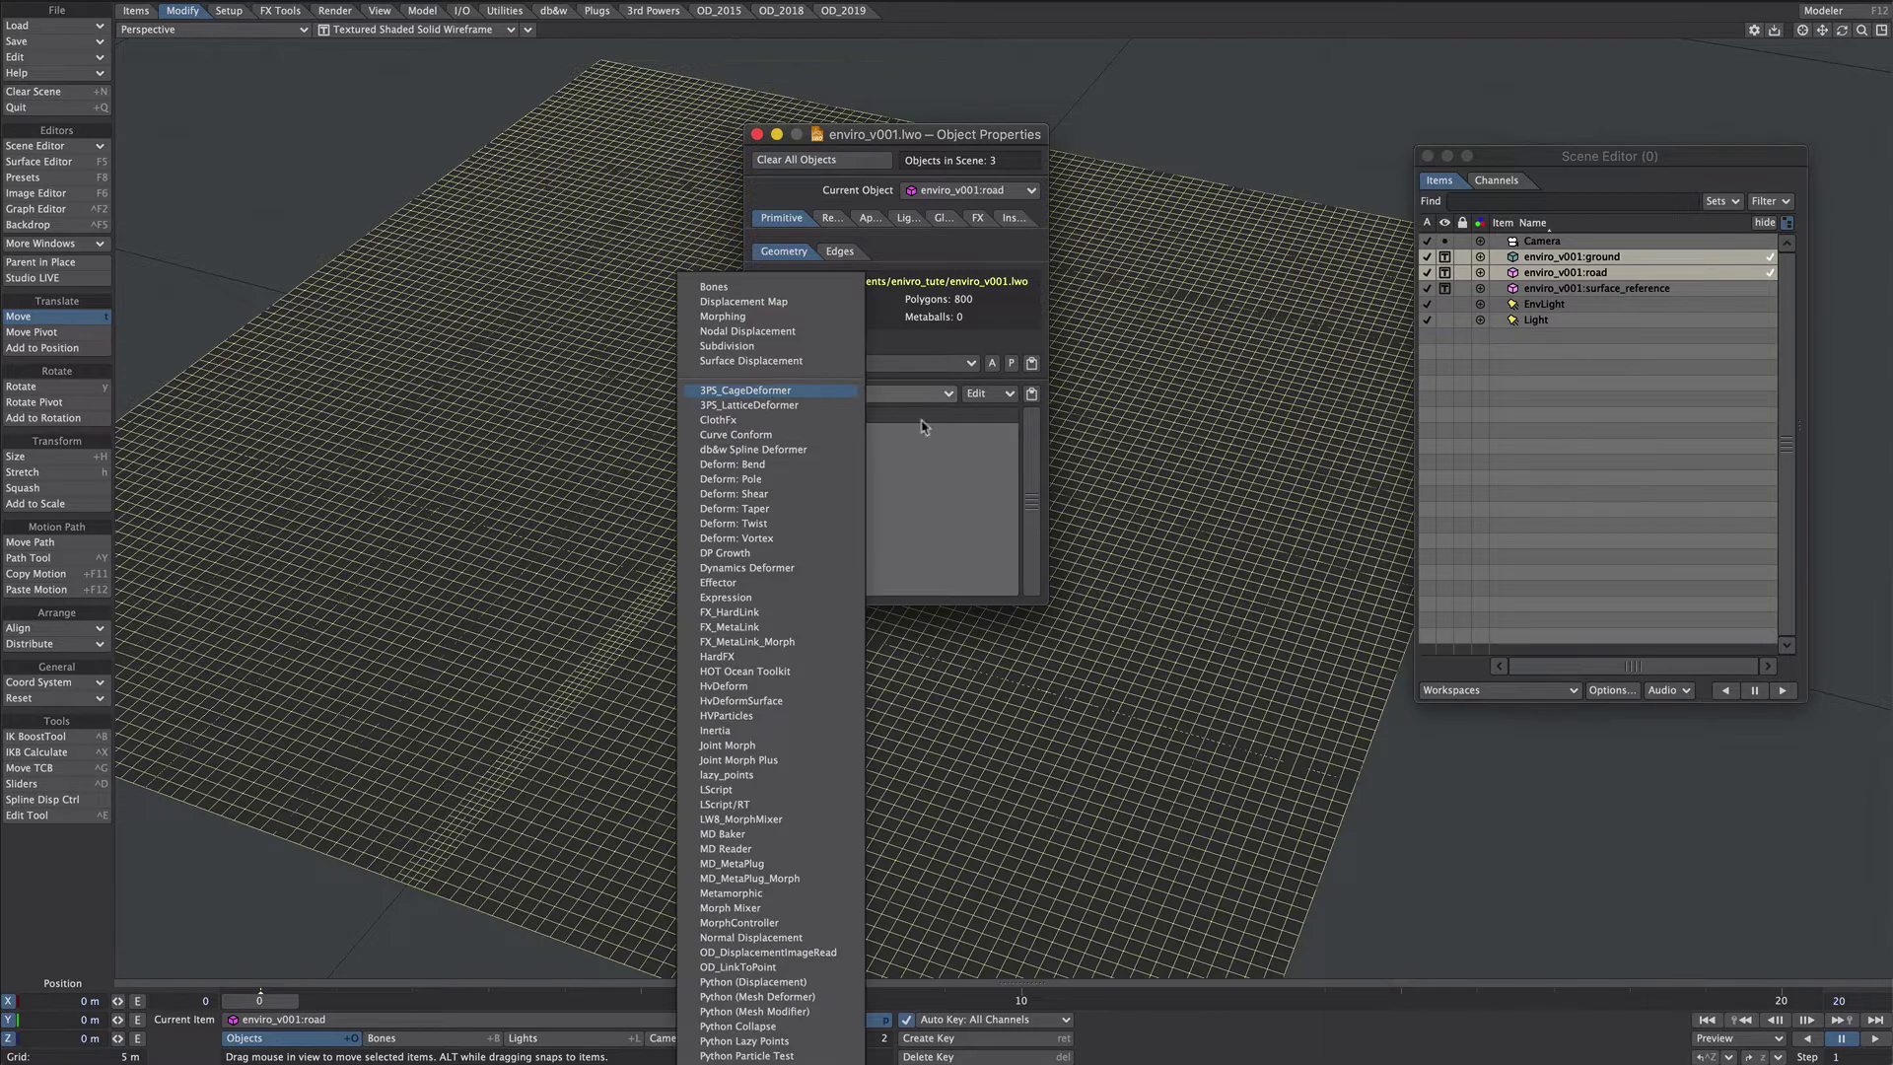
left_click(790, 362)
left_click(868, 446)
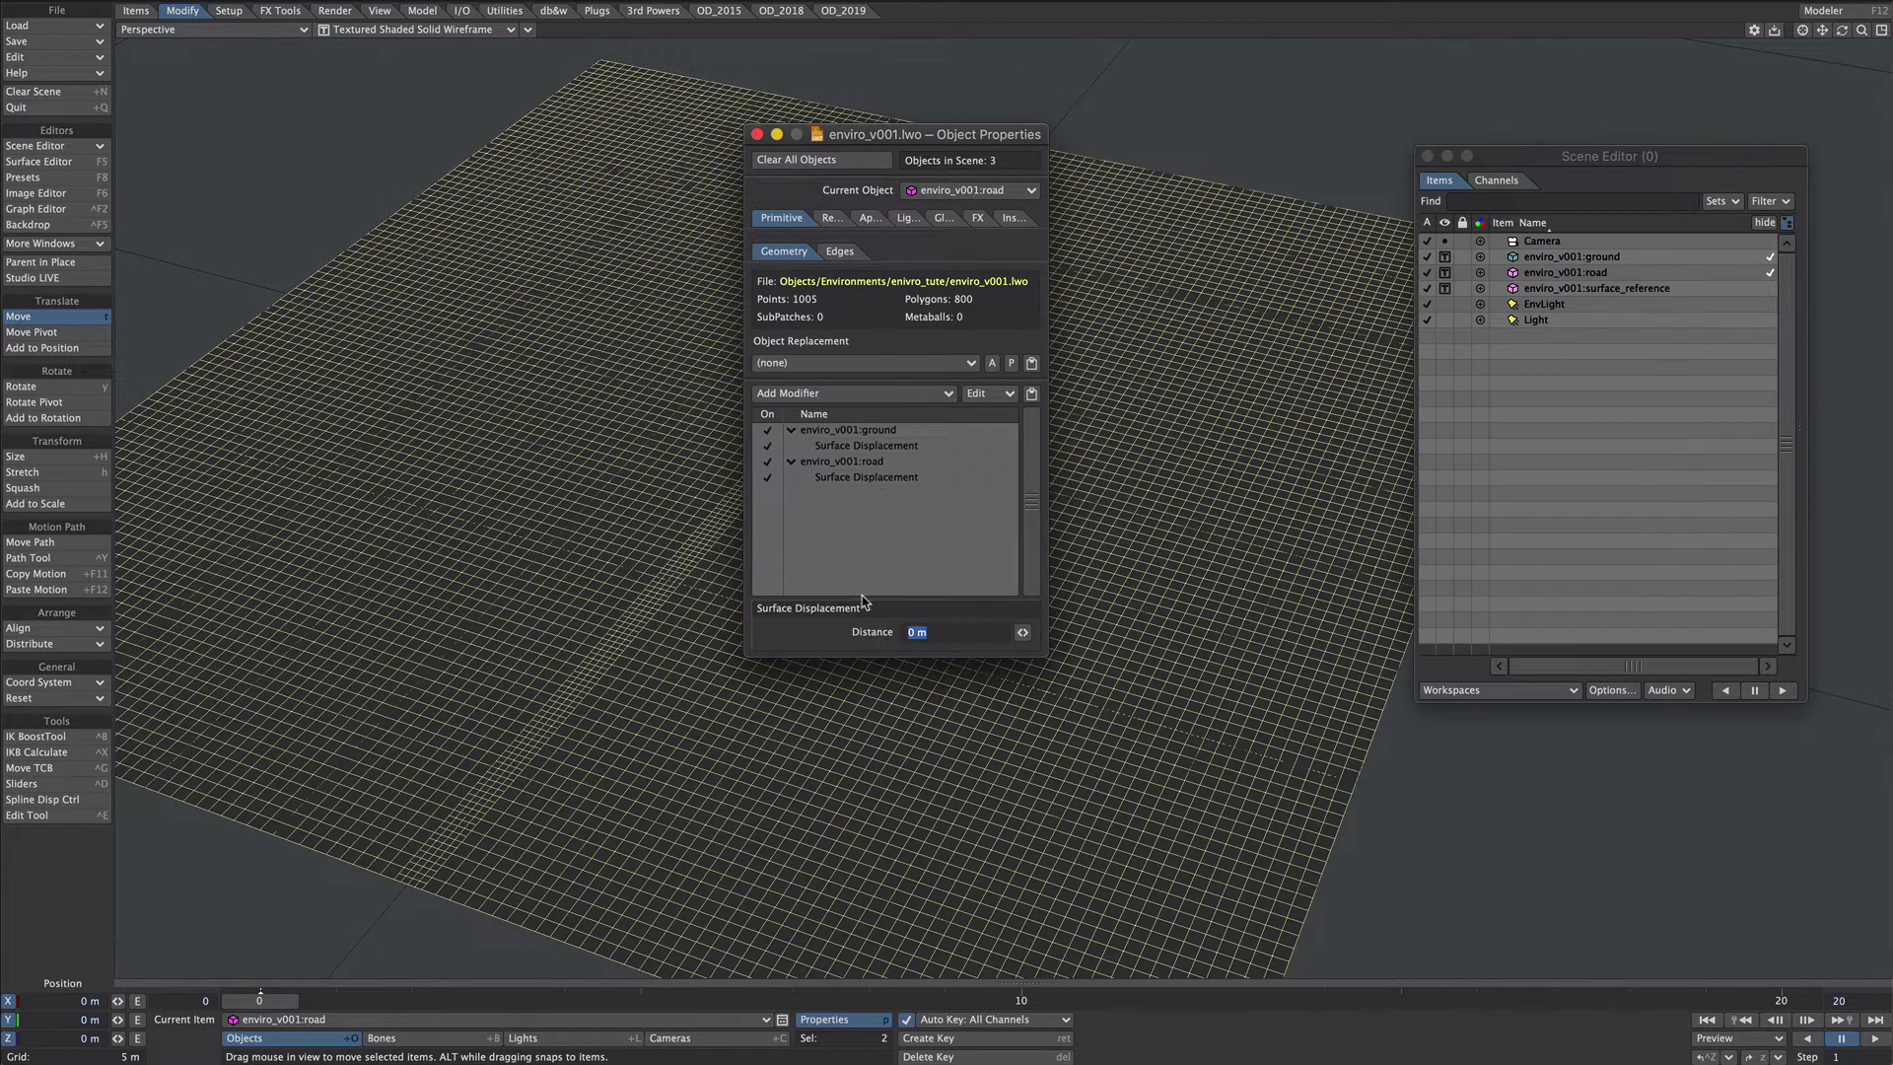
left_click(834, 447)
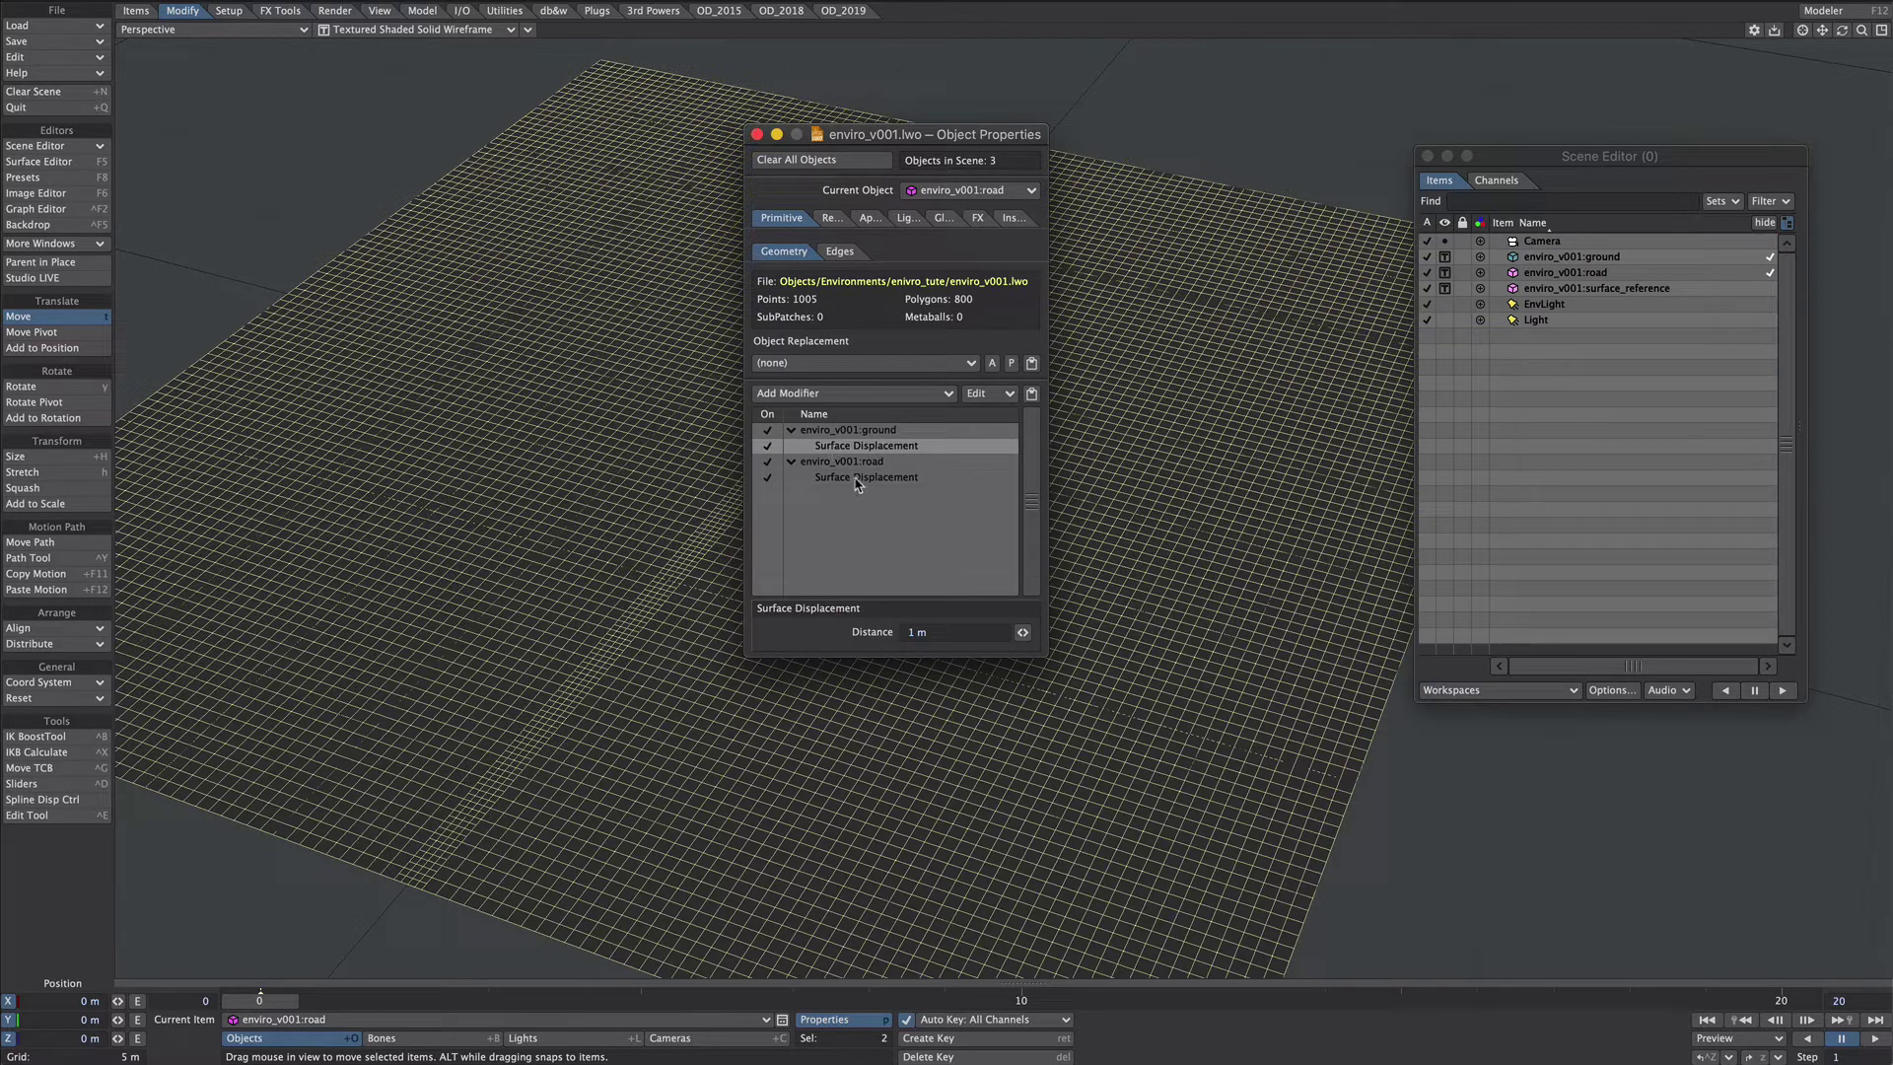
left_click(862, 477)
left_click_drag(932, 632, 891, 636)
type("0")
key("Return")
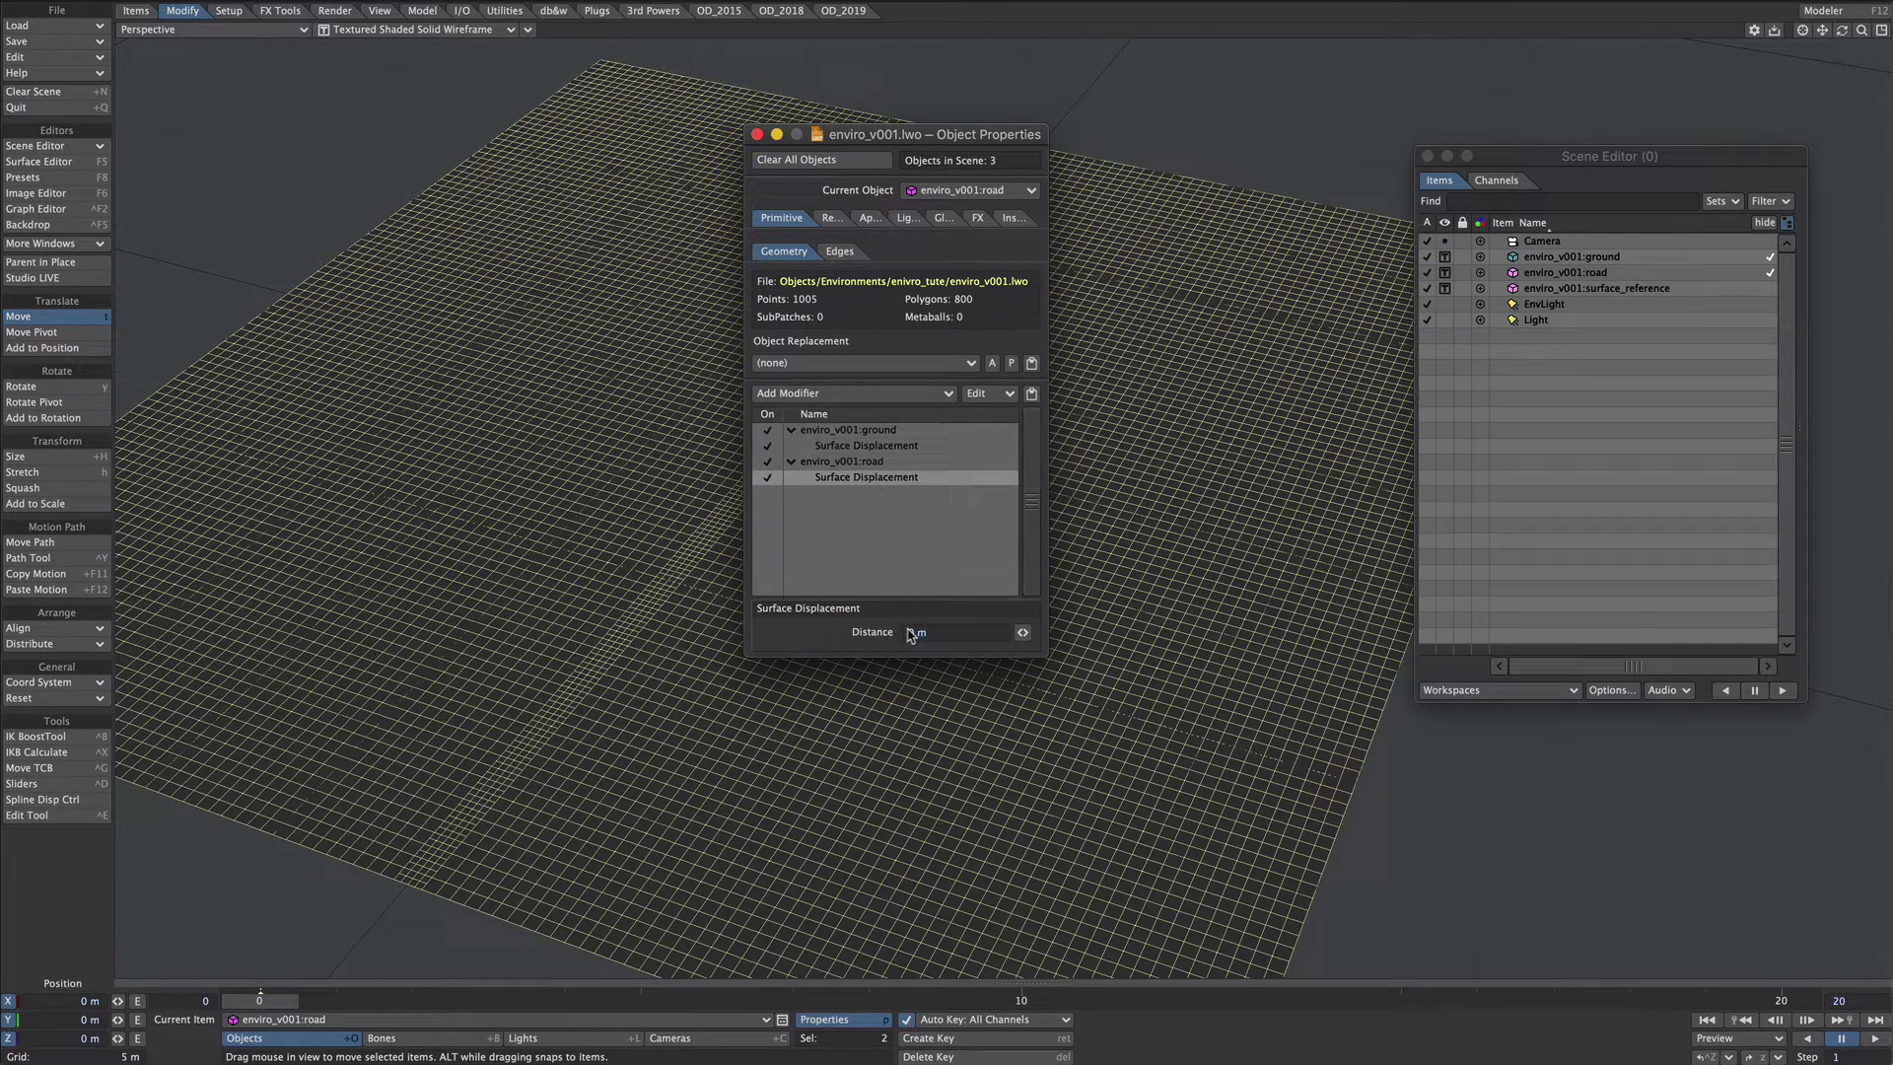
type("1")
key("Return")
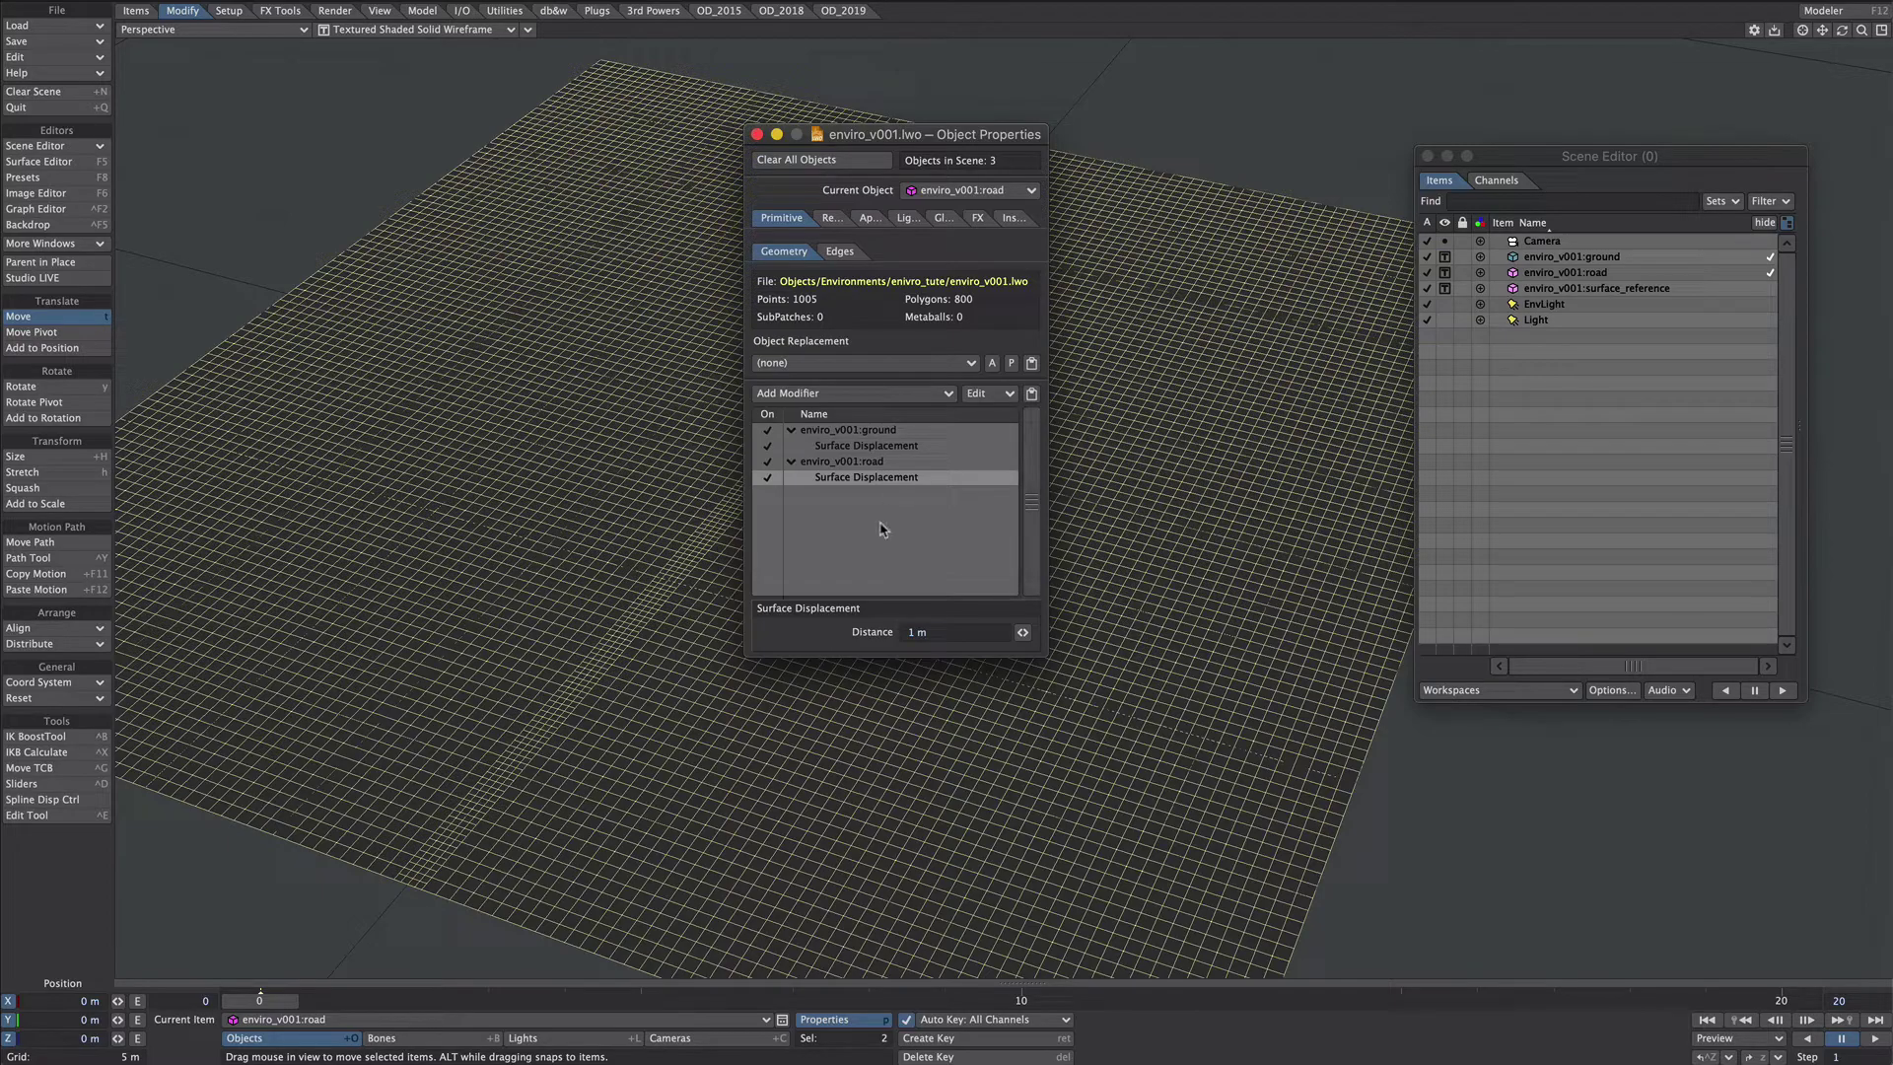
left_click(888, 560)
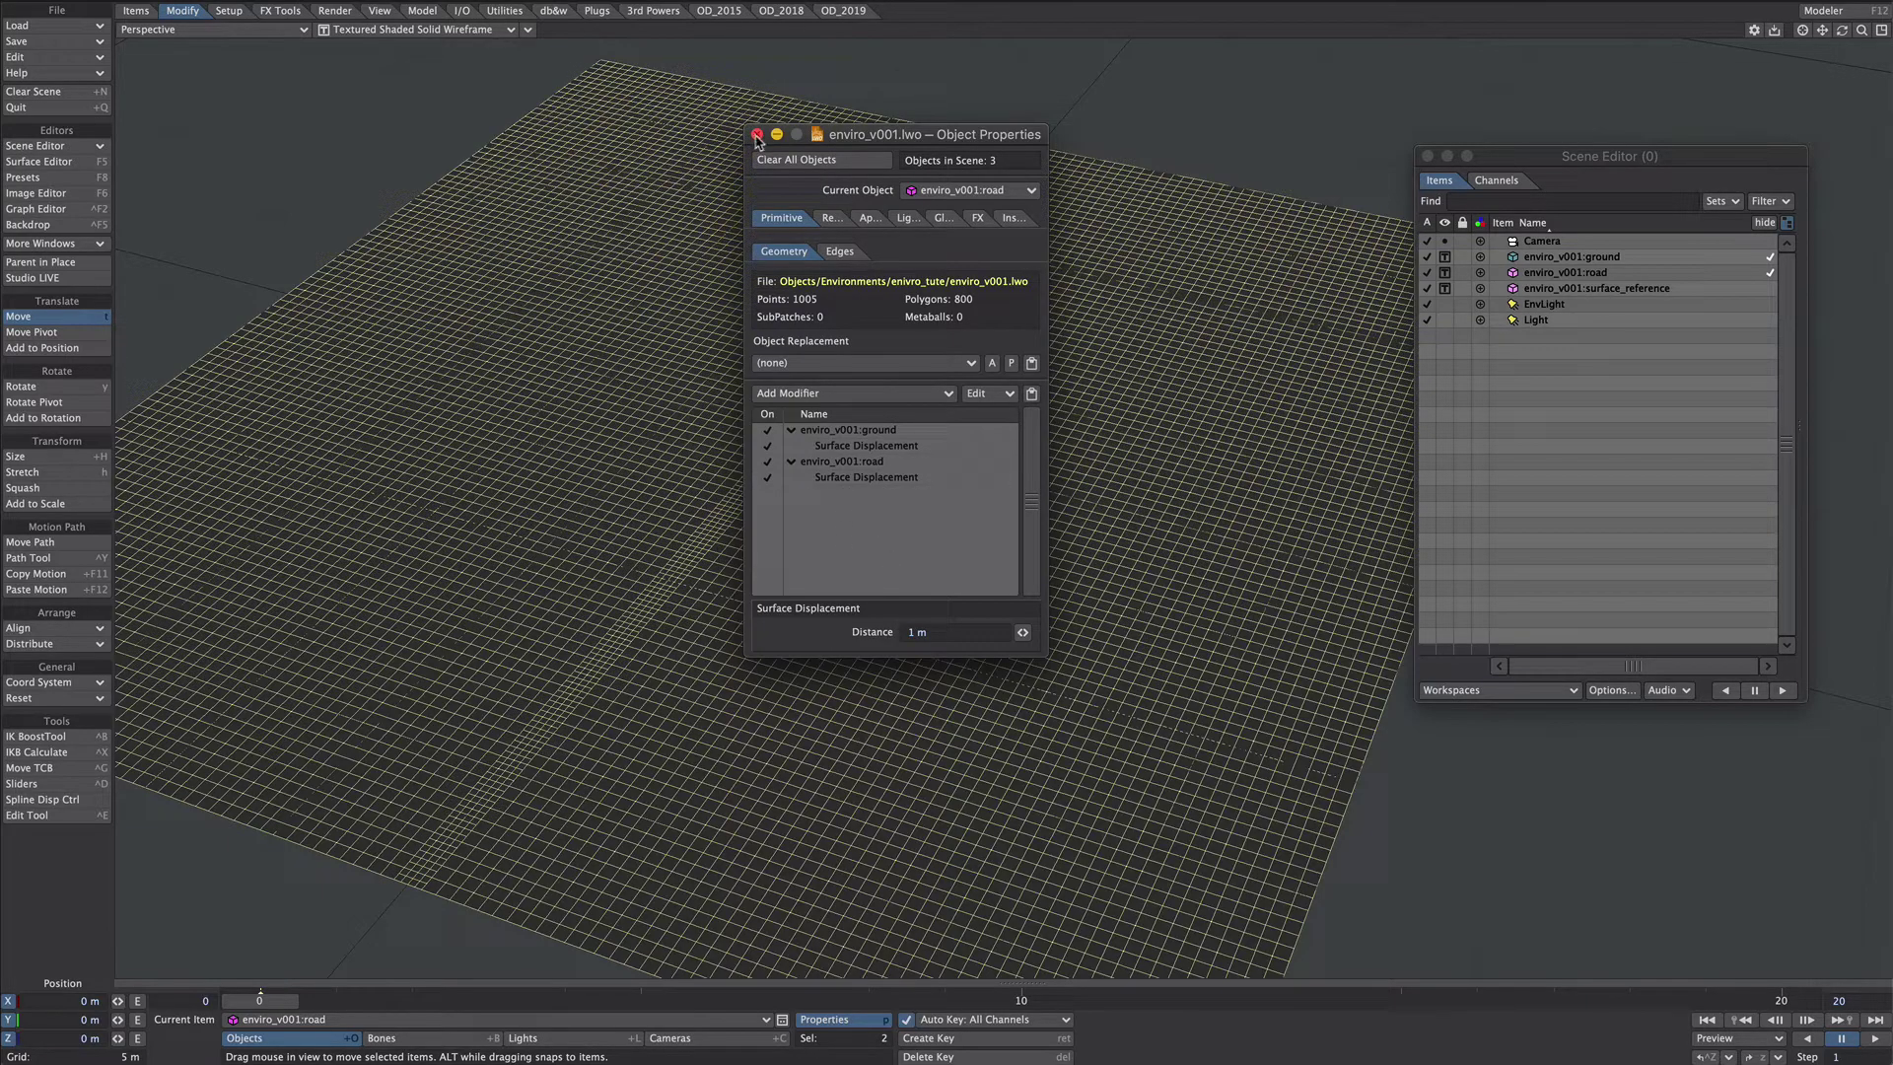
left_click(757, 135)
Step: Select the ground object and display the perspective view as Shaded Solid with the headlight on
left_click_drag(874, 486, 730, 596, "alt")
key("Up")
left_click(387, 30)
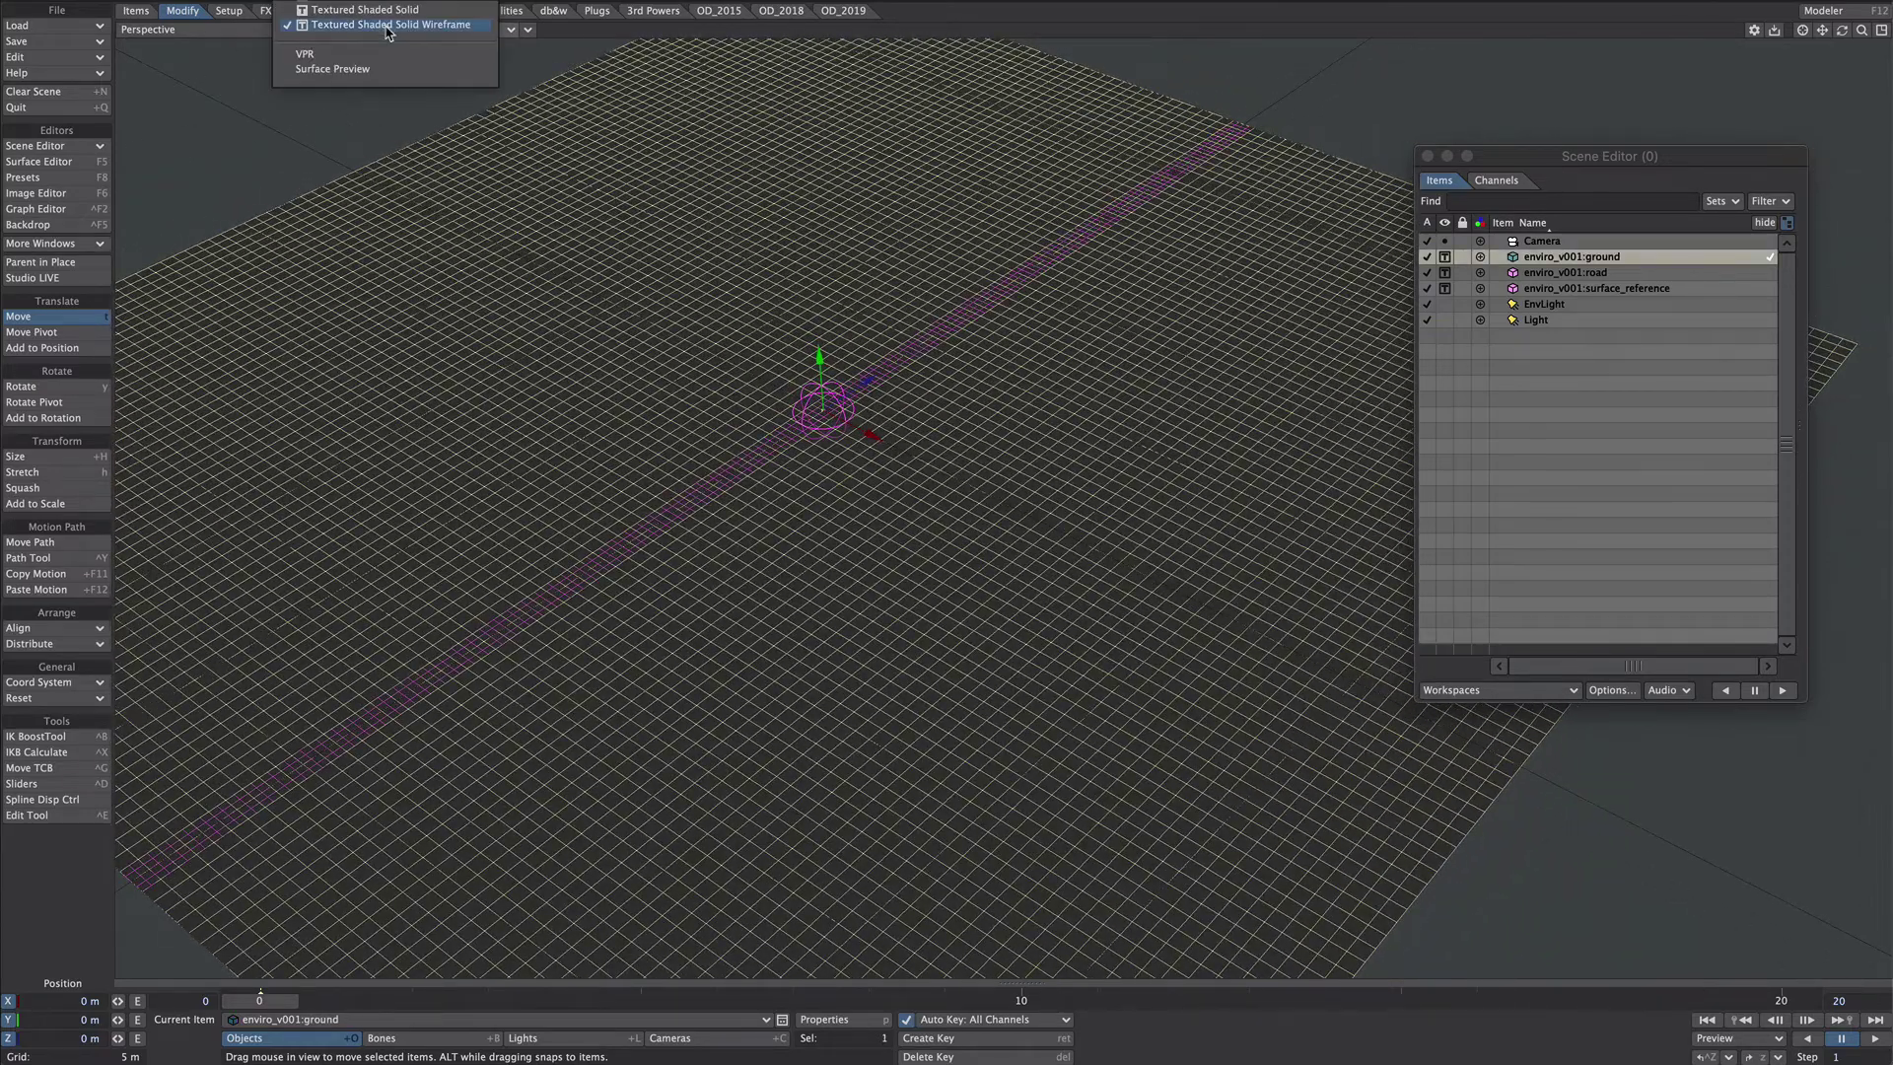
left_click(330, 77)
left_click(526, 30)
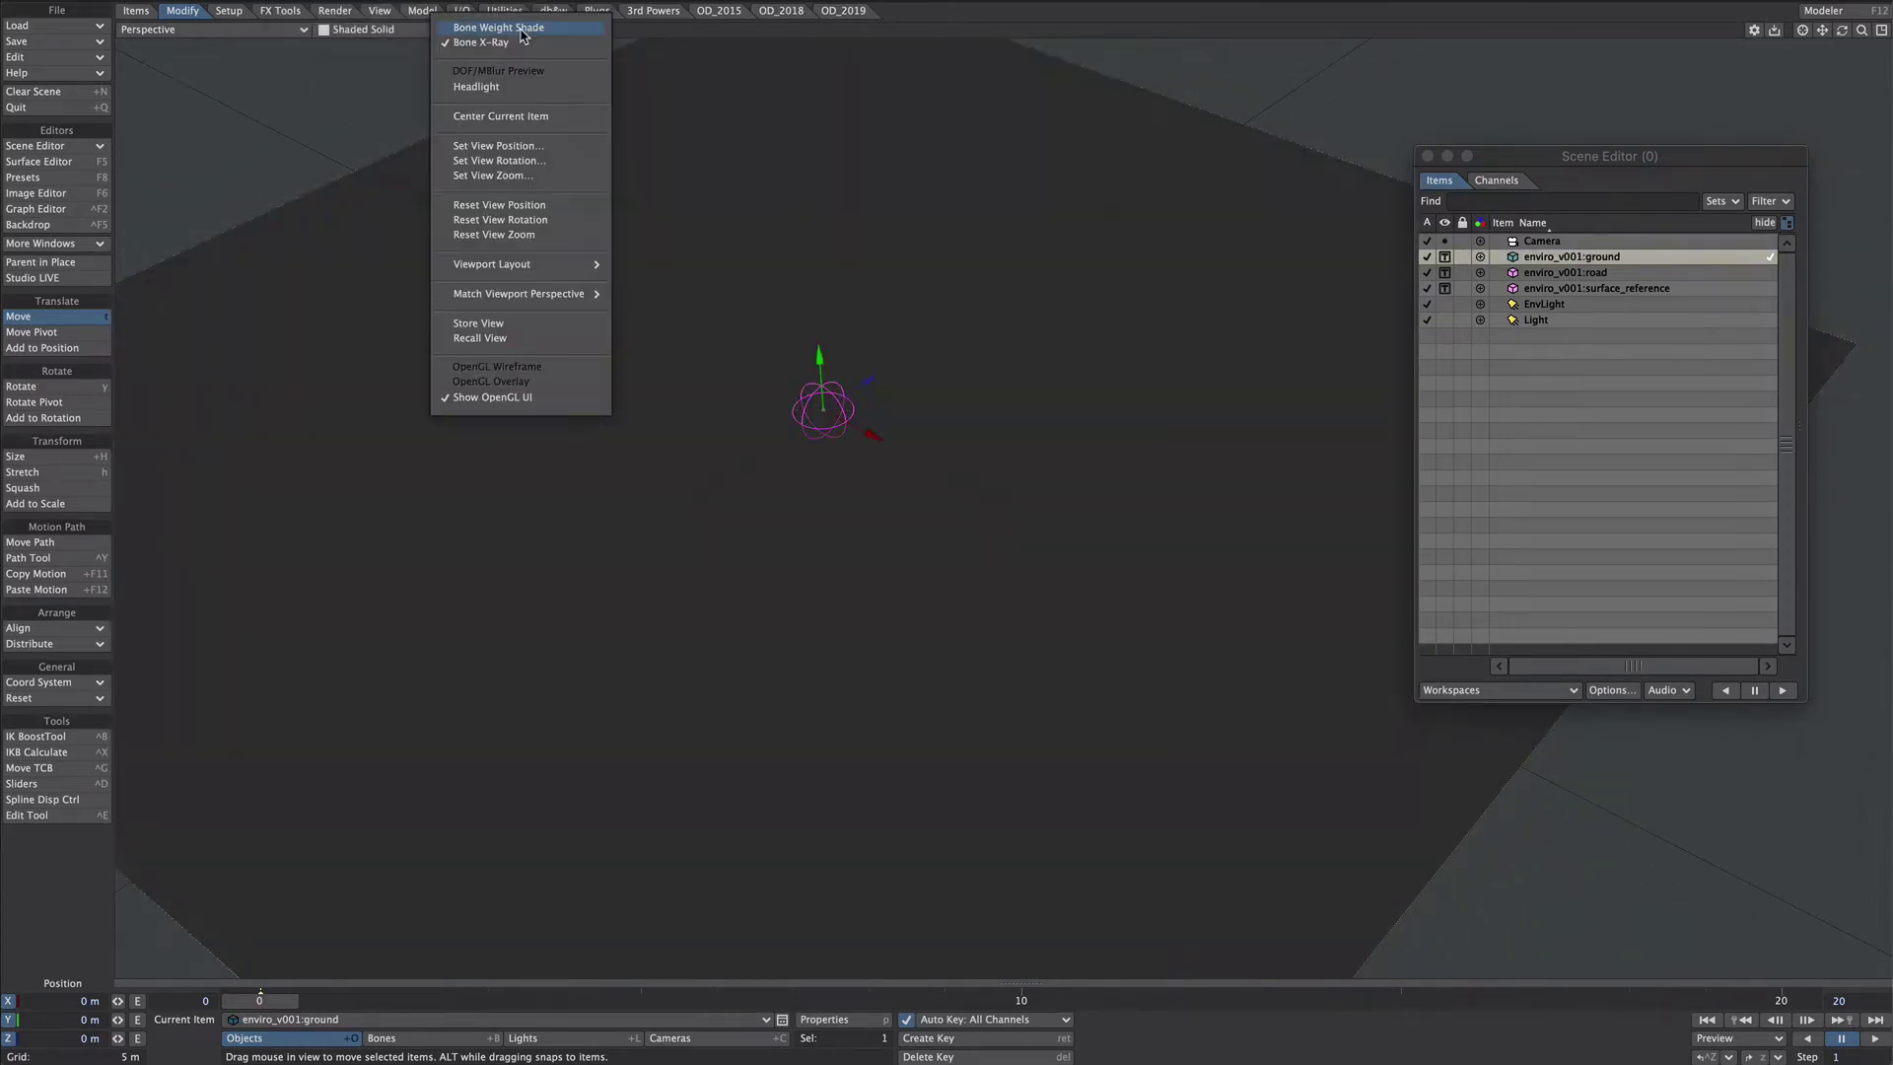
left_click(470, 91)
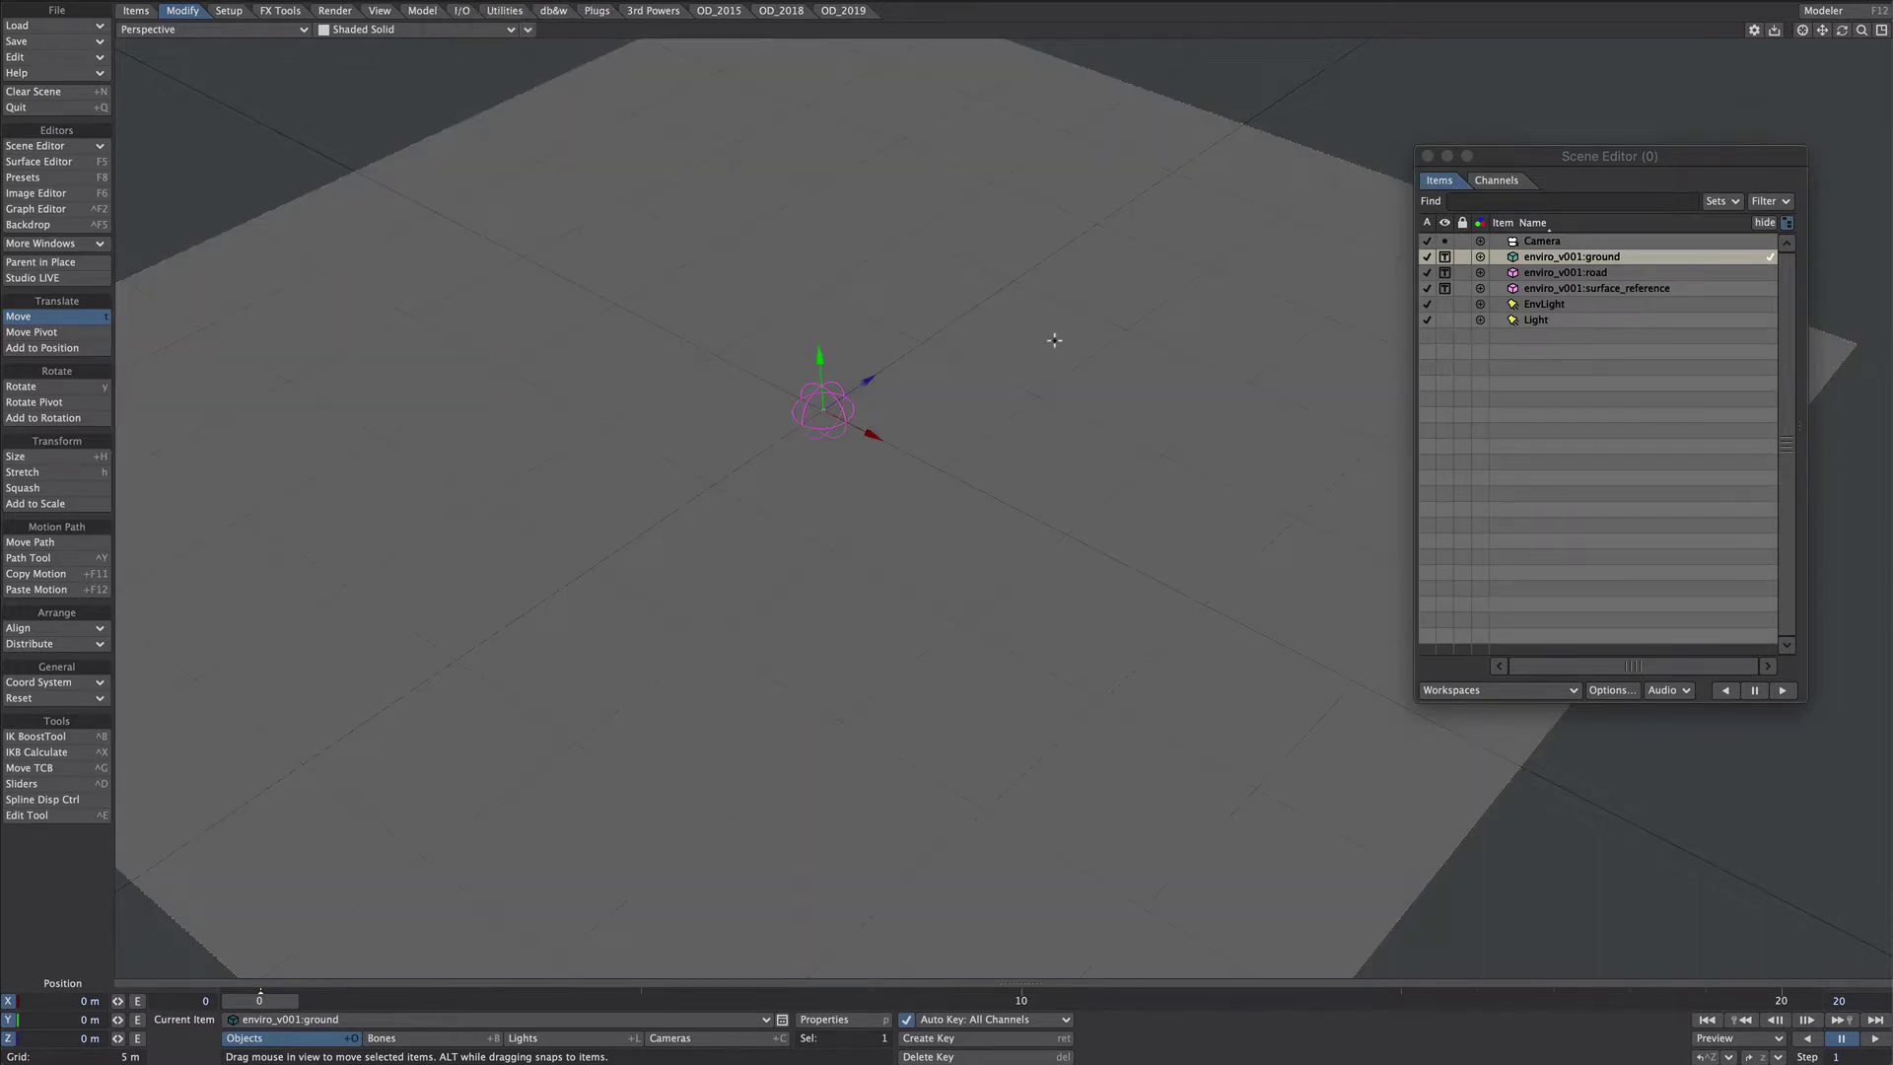
Step: Open the node graph of the ground surface and collapse its Principled BSDF node
key("F5")
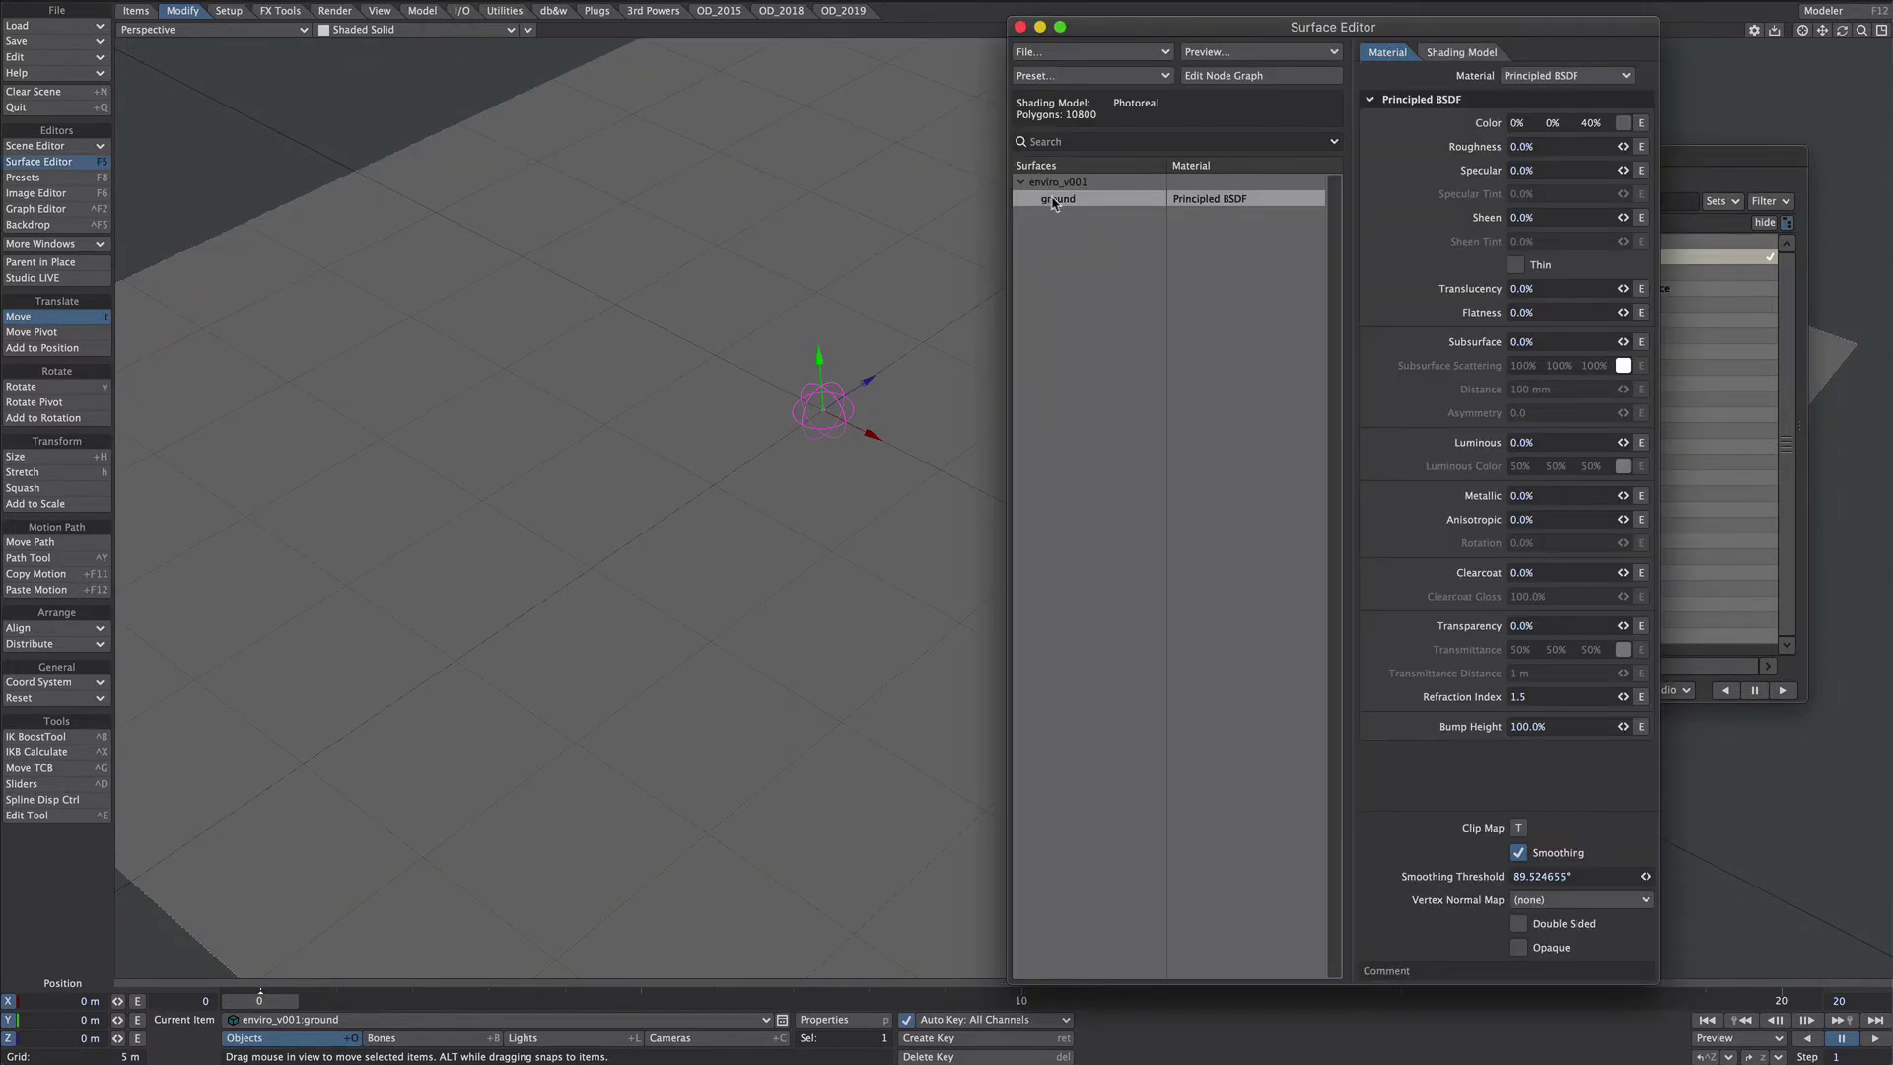
left_click(1201, 77)
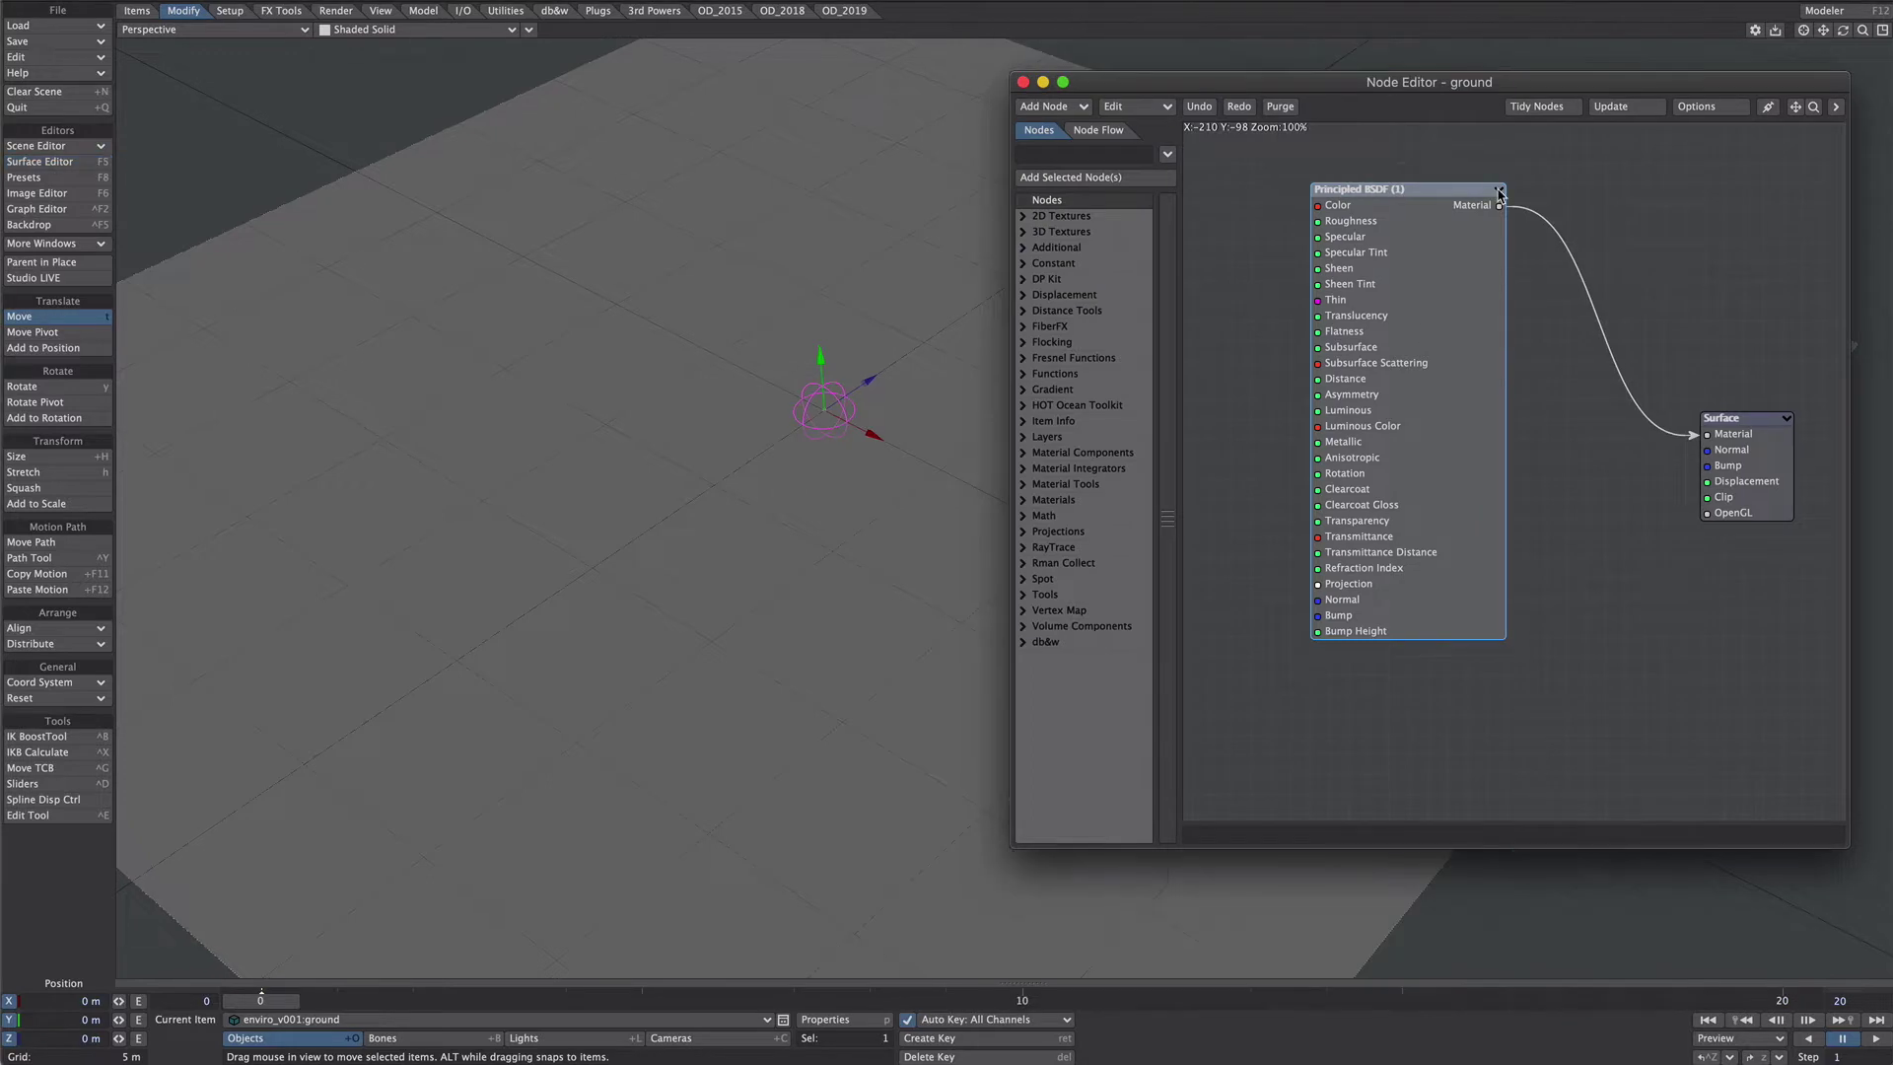
left_click(1499, 191)
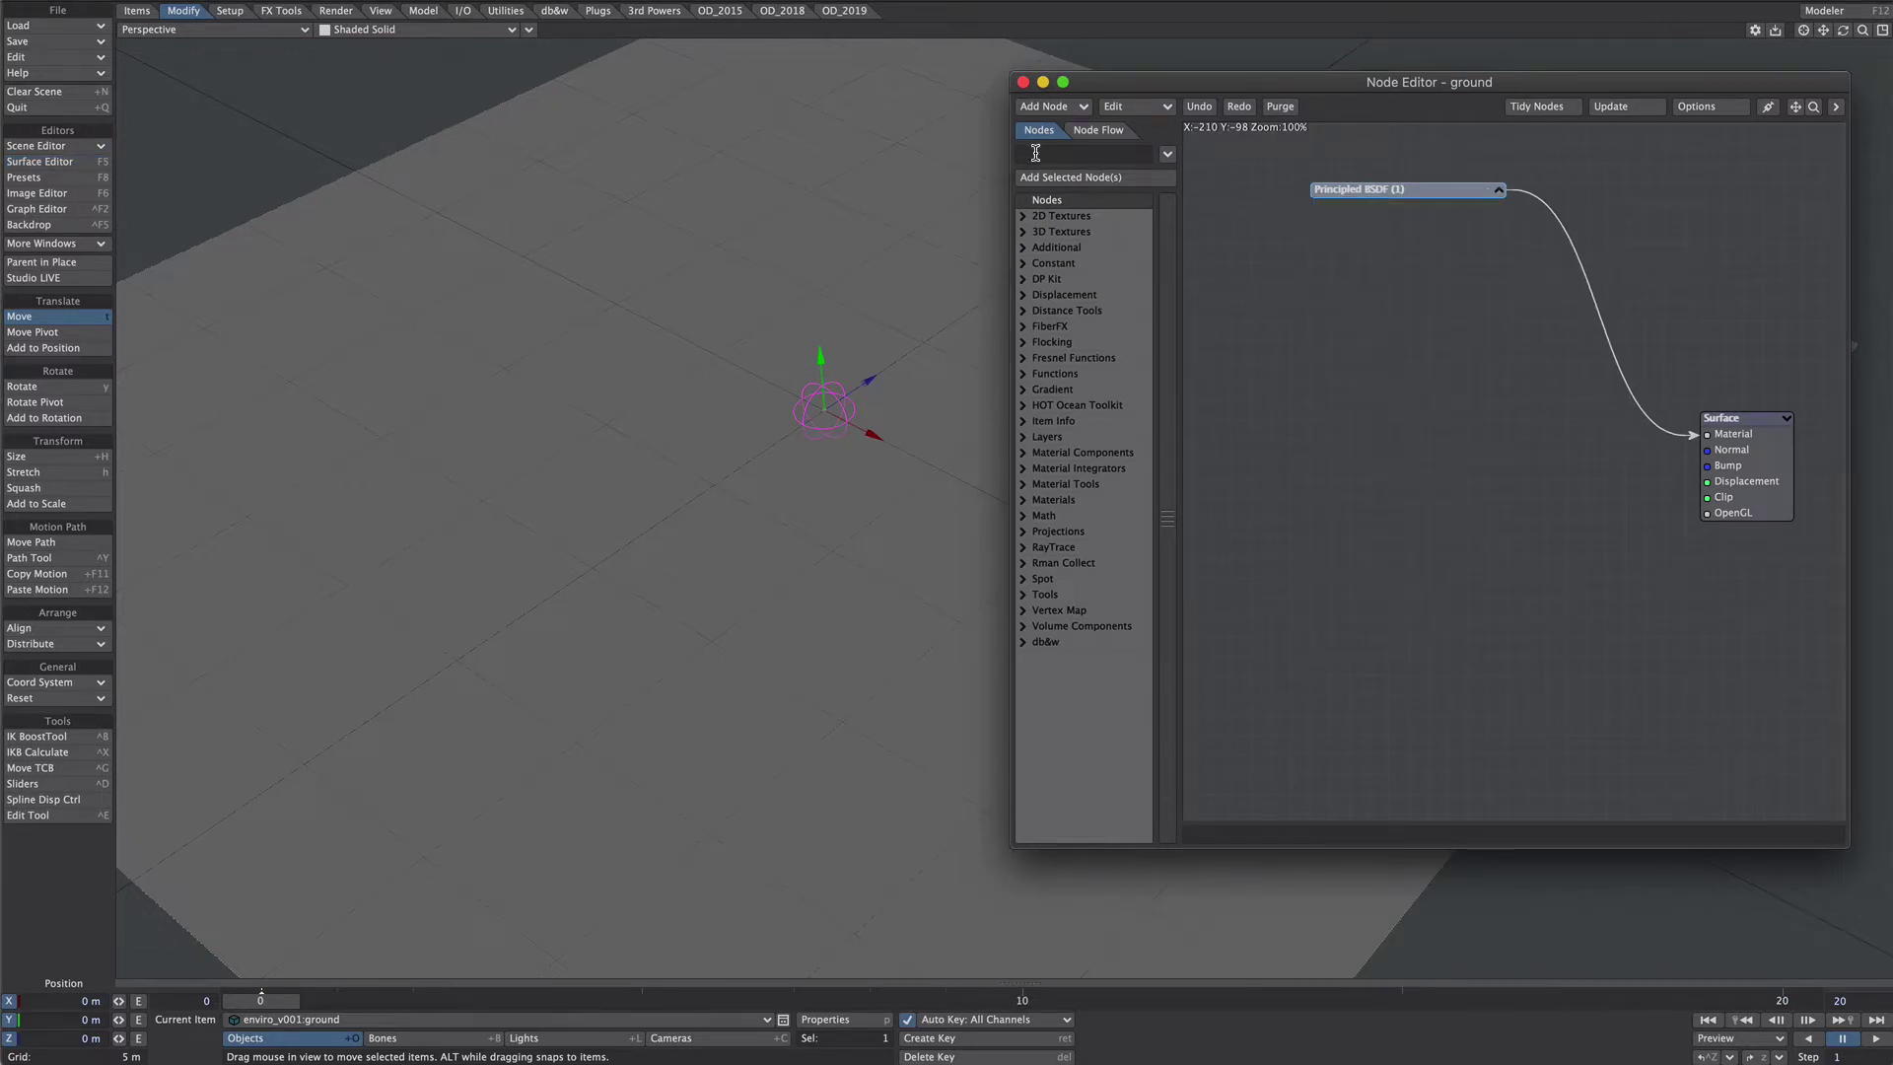
Step: Add a Procedural texture node and connect its Value output to the surface's Displacement input
type("p")
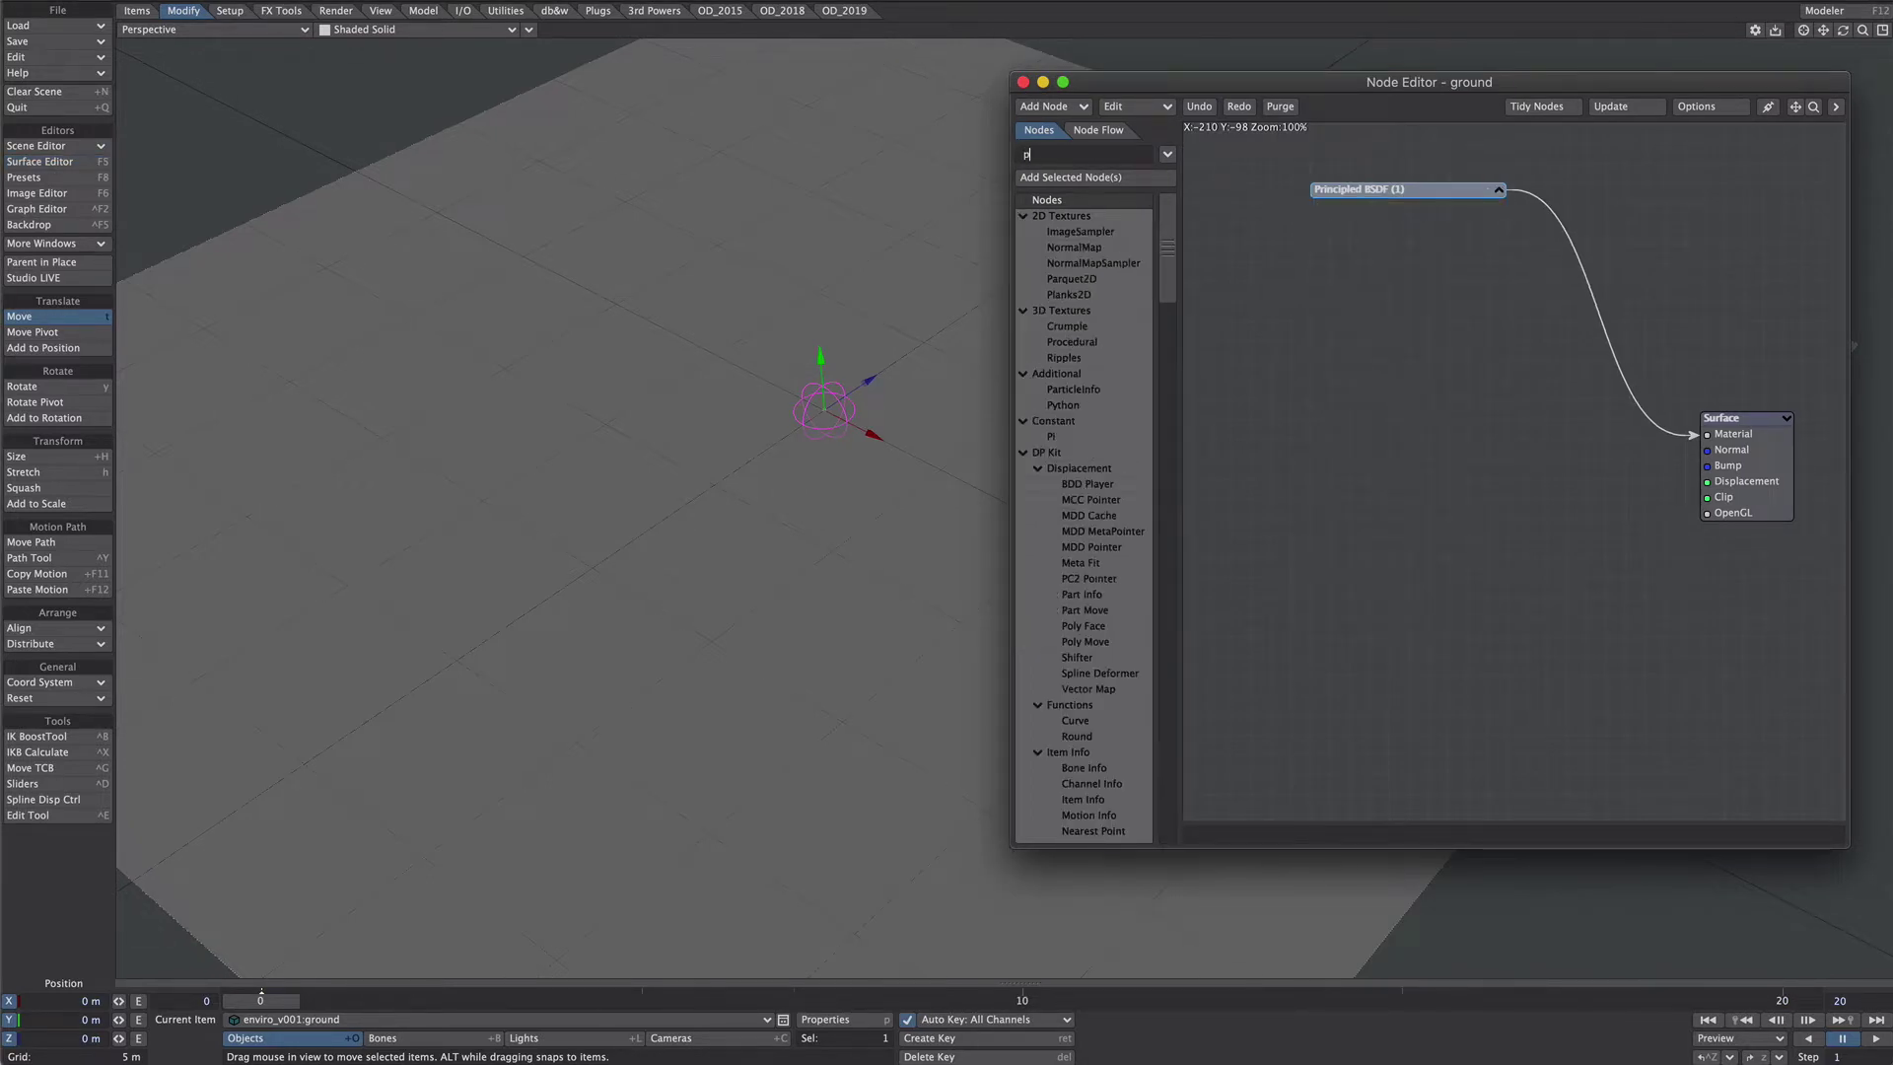
type("ro")
key("Return")
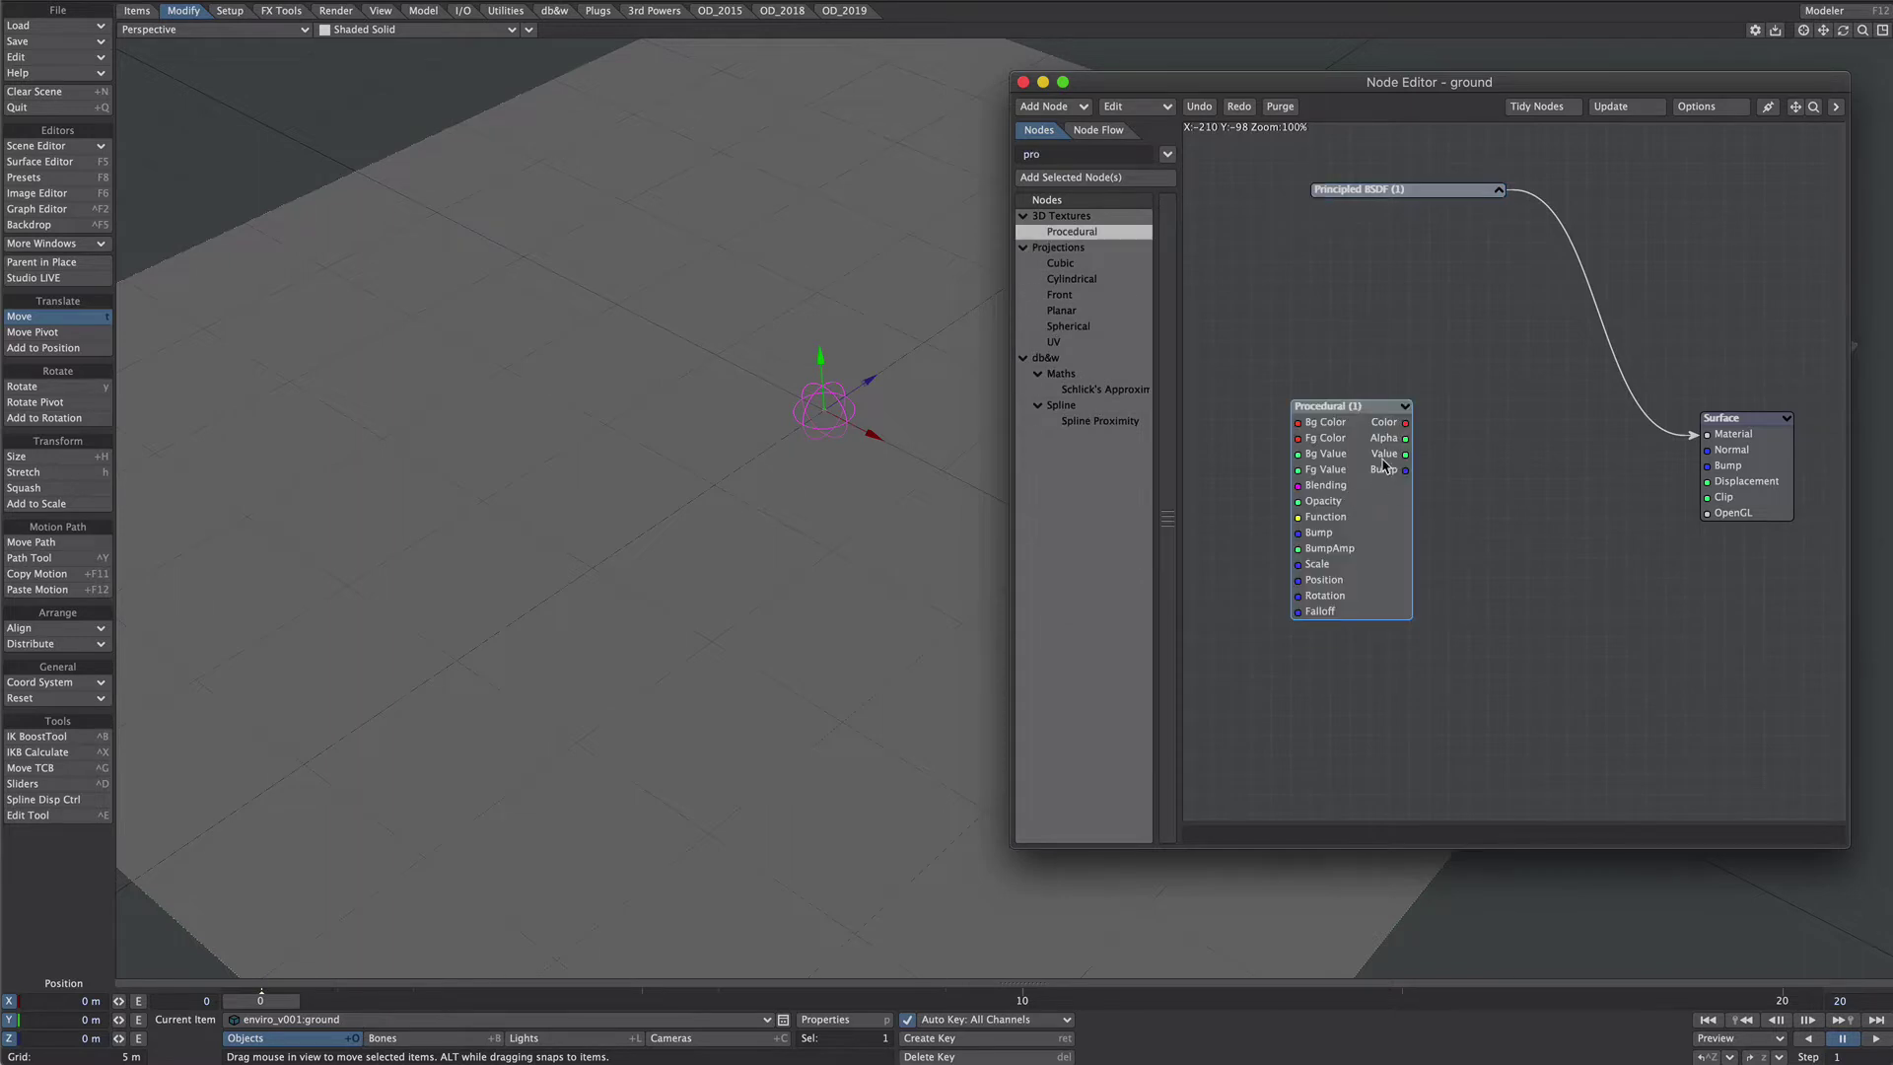
left_click_drag(1402, 460, 1721, 486)
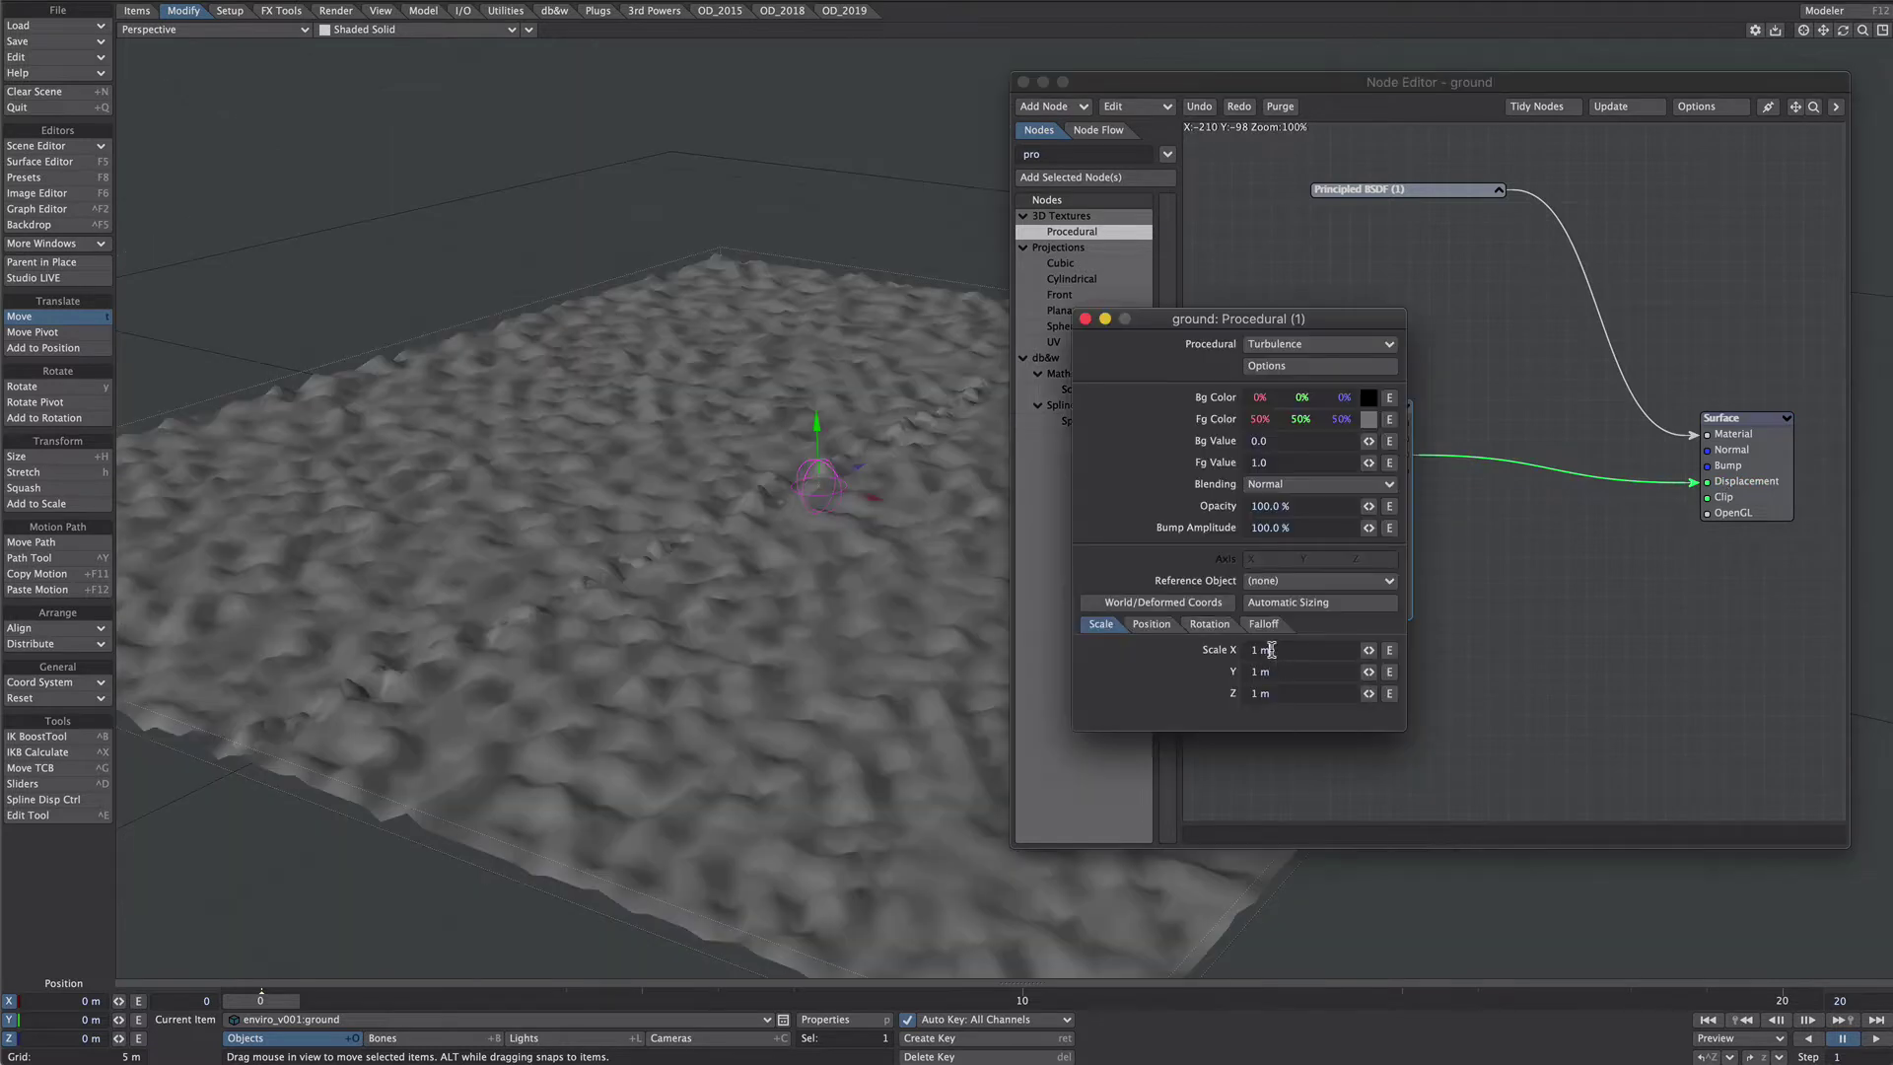
Step: Set the Turbulence procedural's X and Z scale to 30 m
left_click(1262, 650)
type("30")
key("Tab")
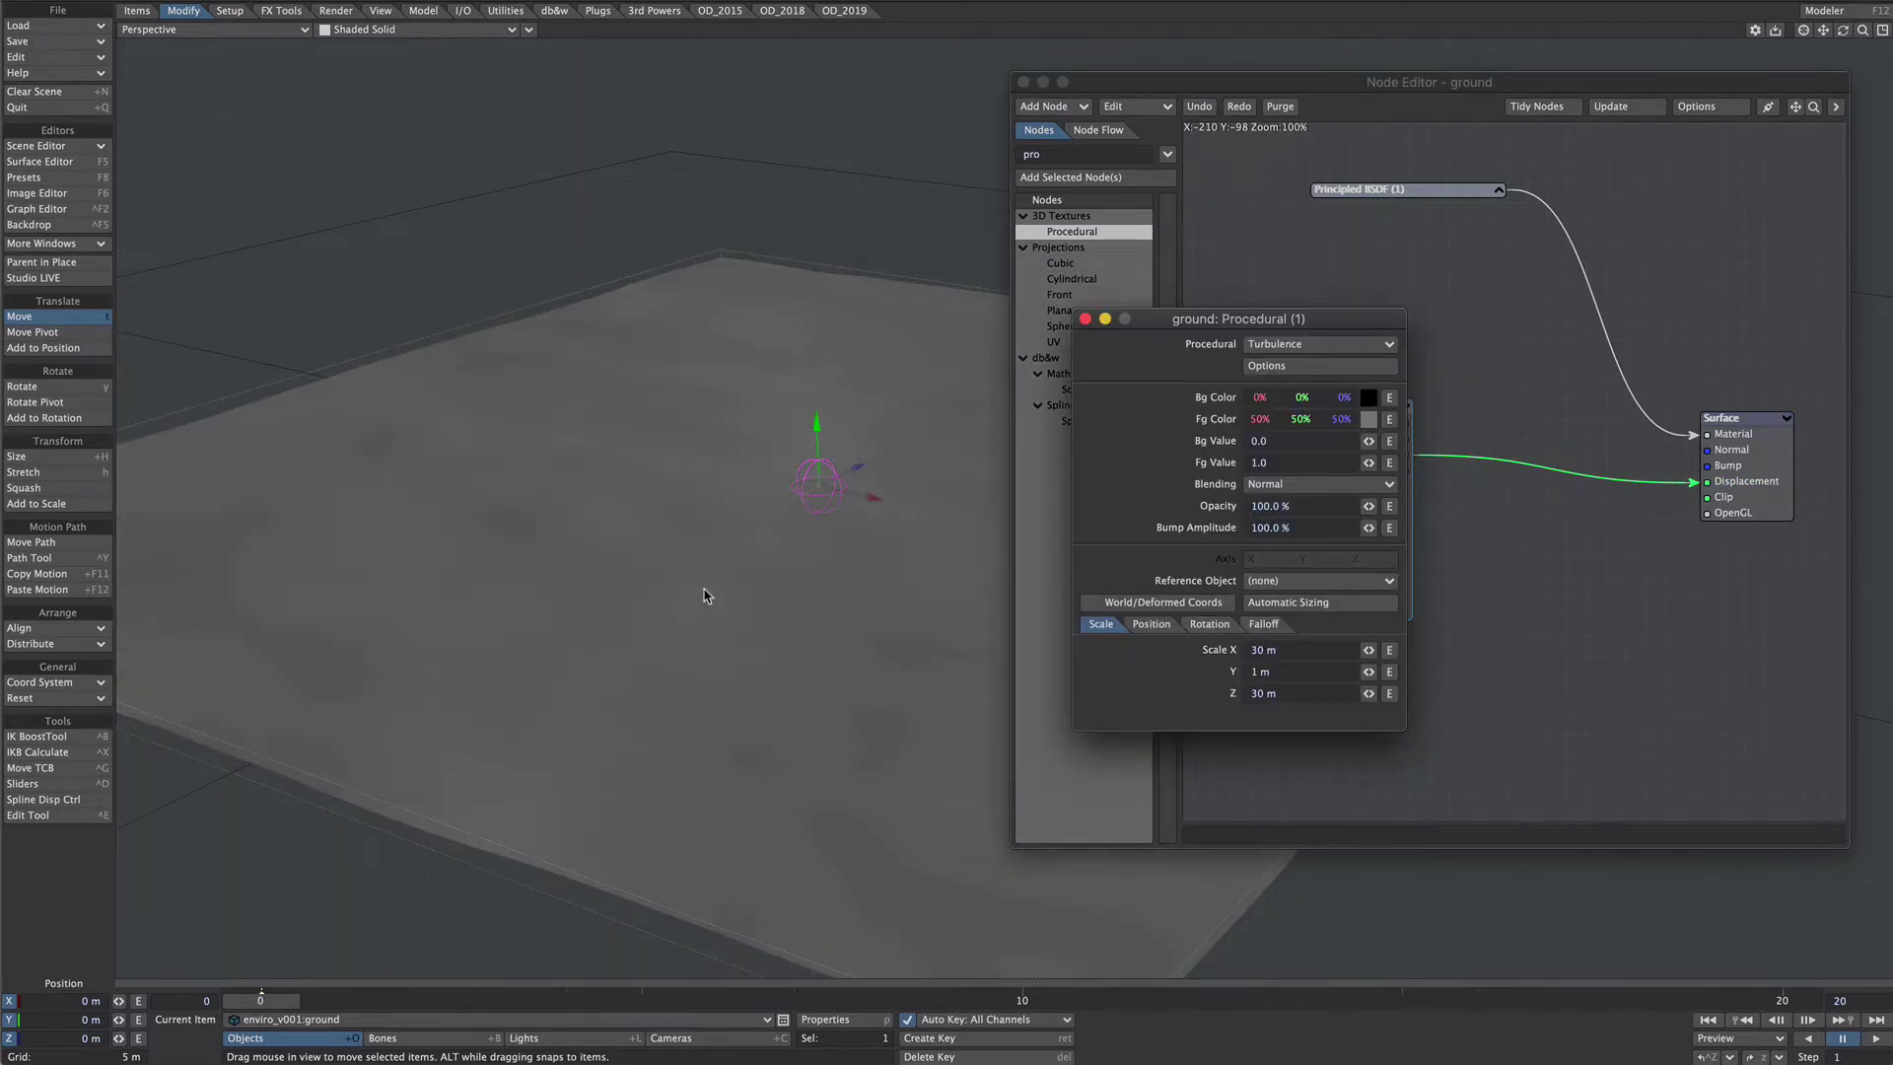
left_click_drag(721, 586, 731, 628, "ctrl+alt")
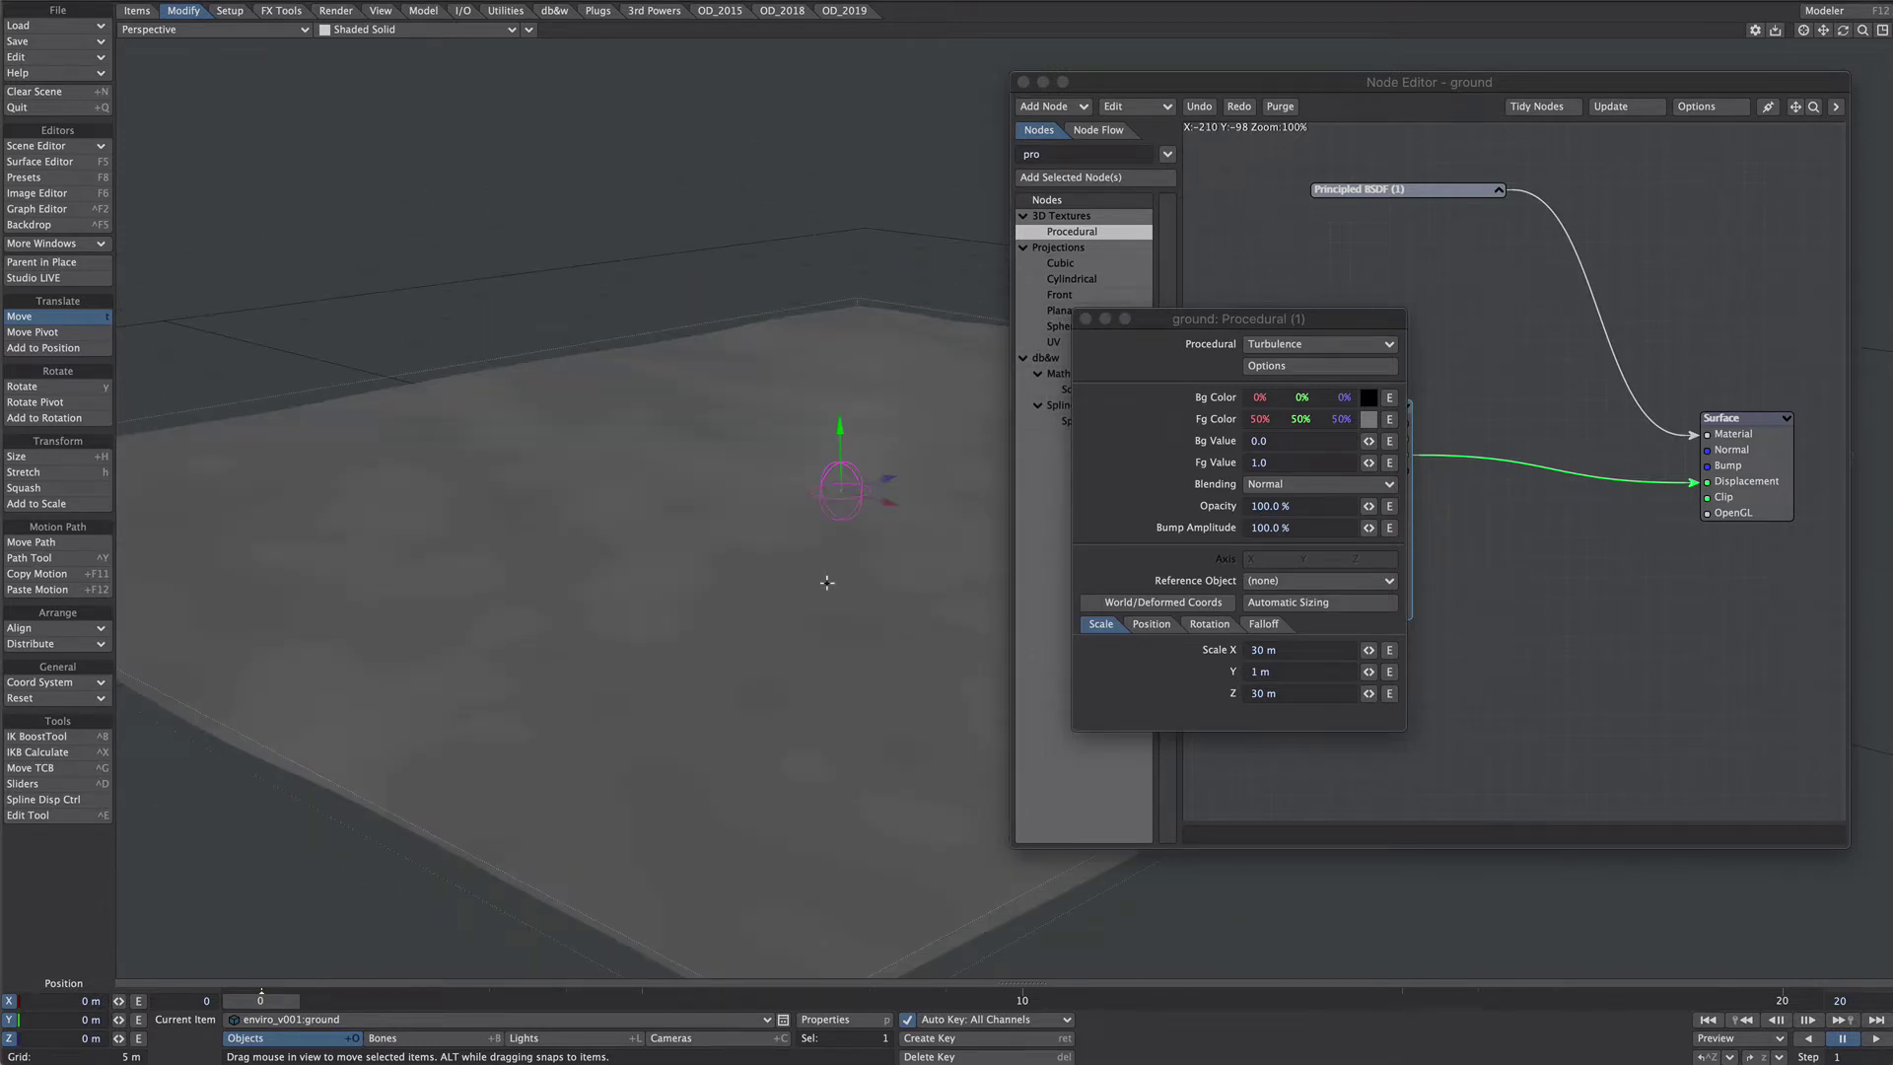
Step: Raise the Turbulence displacement strength by setting the procedural's Fg Value to 10
left_click_drag(1219, 332, 1010, 425)
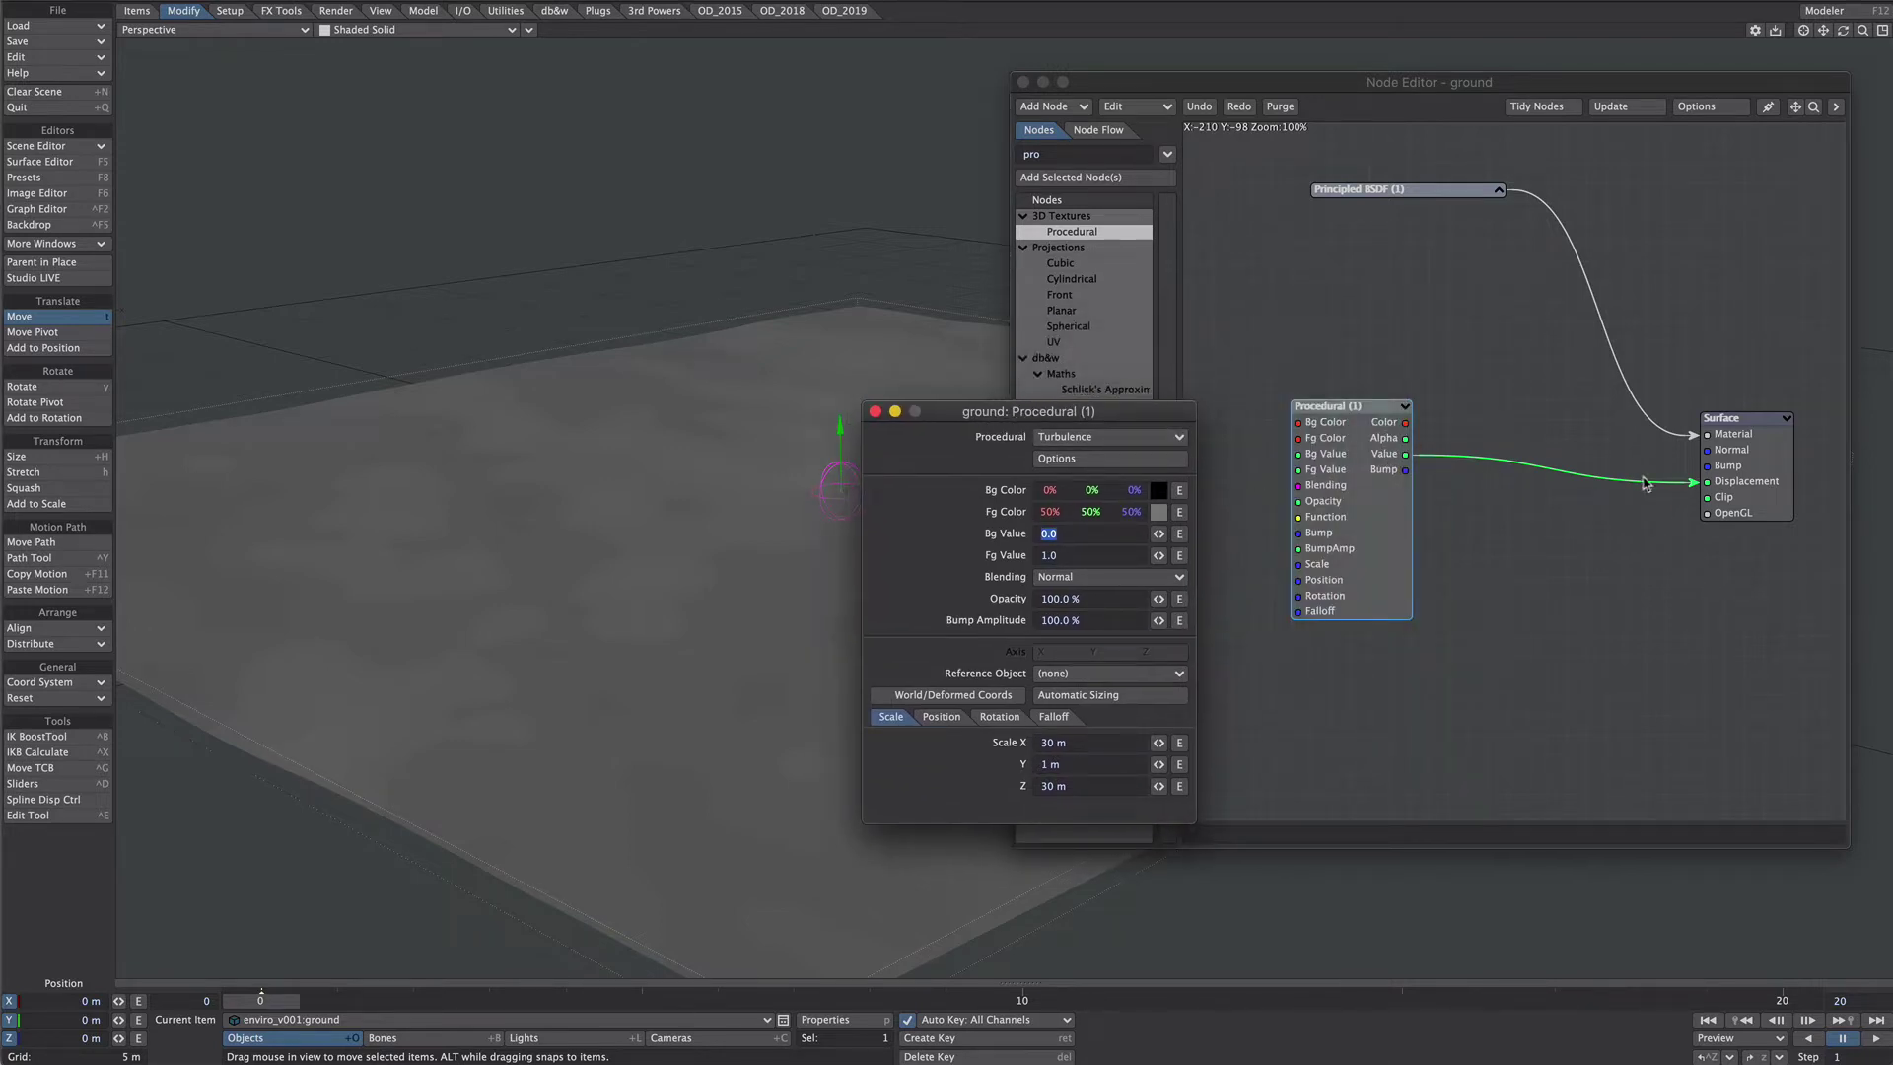
left_click(1053, 559)
left_click_drag(1064, 557, 1015, 572)
type("10")
key("Return")
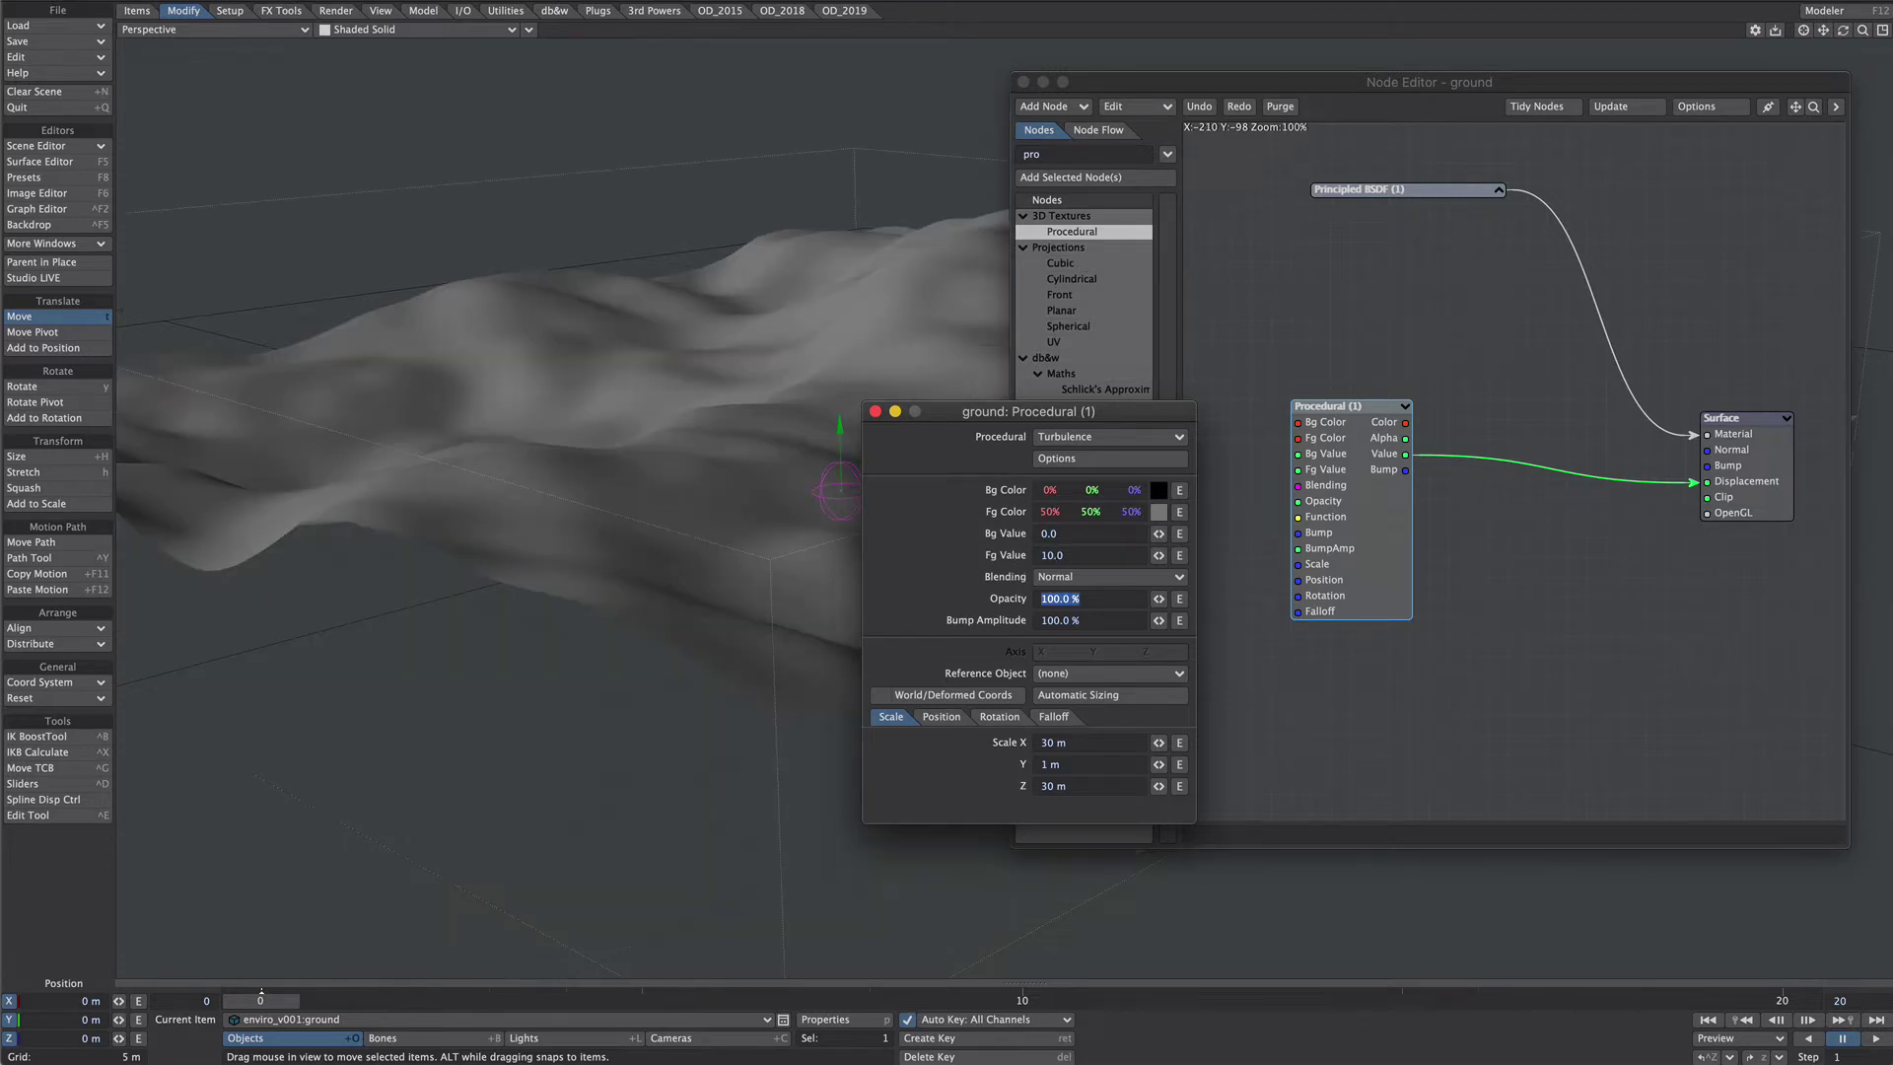
Step: Try other procedural types on the ground displacement, including Coriolis and Multi-fractal, and return to Turbulence
left_click_drag(552, 513, 750, 562, "alt")
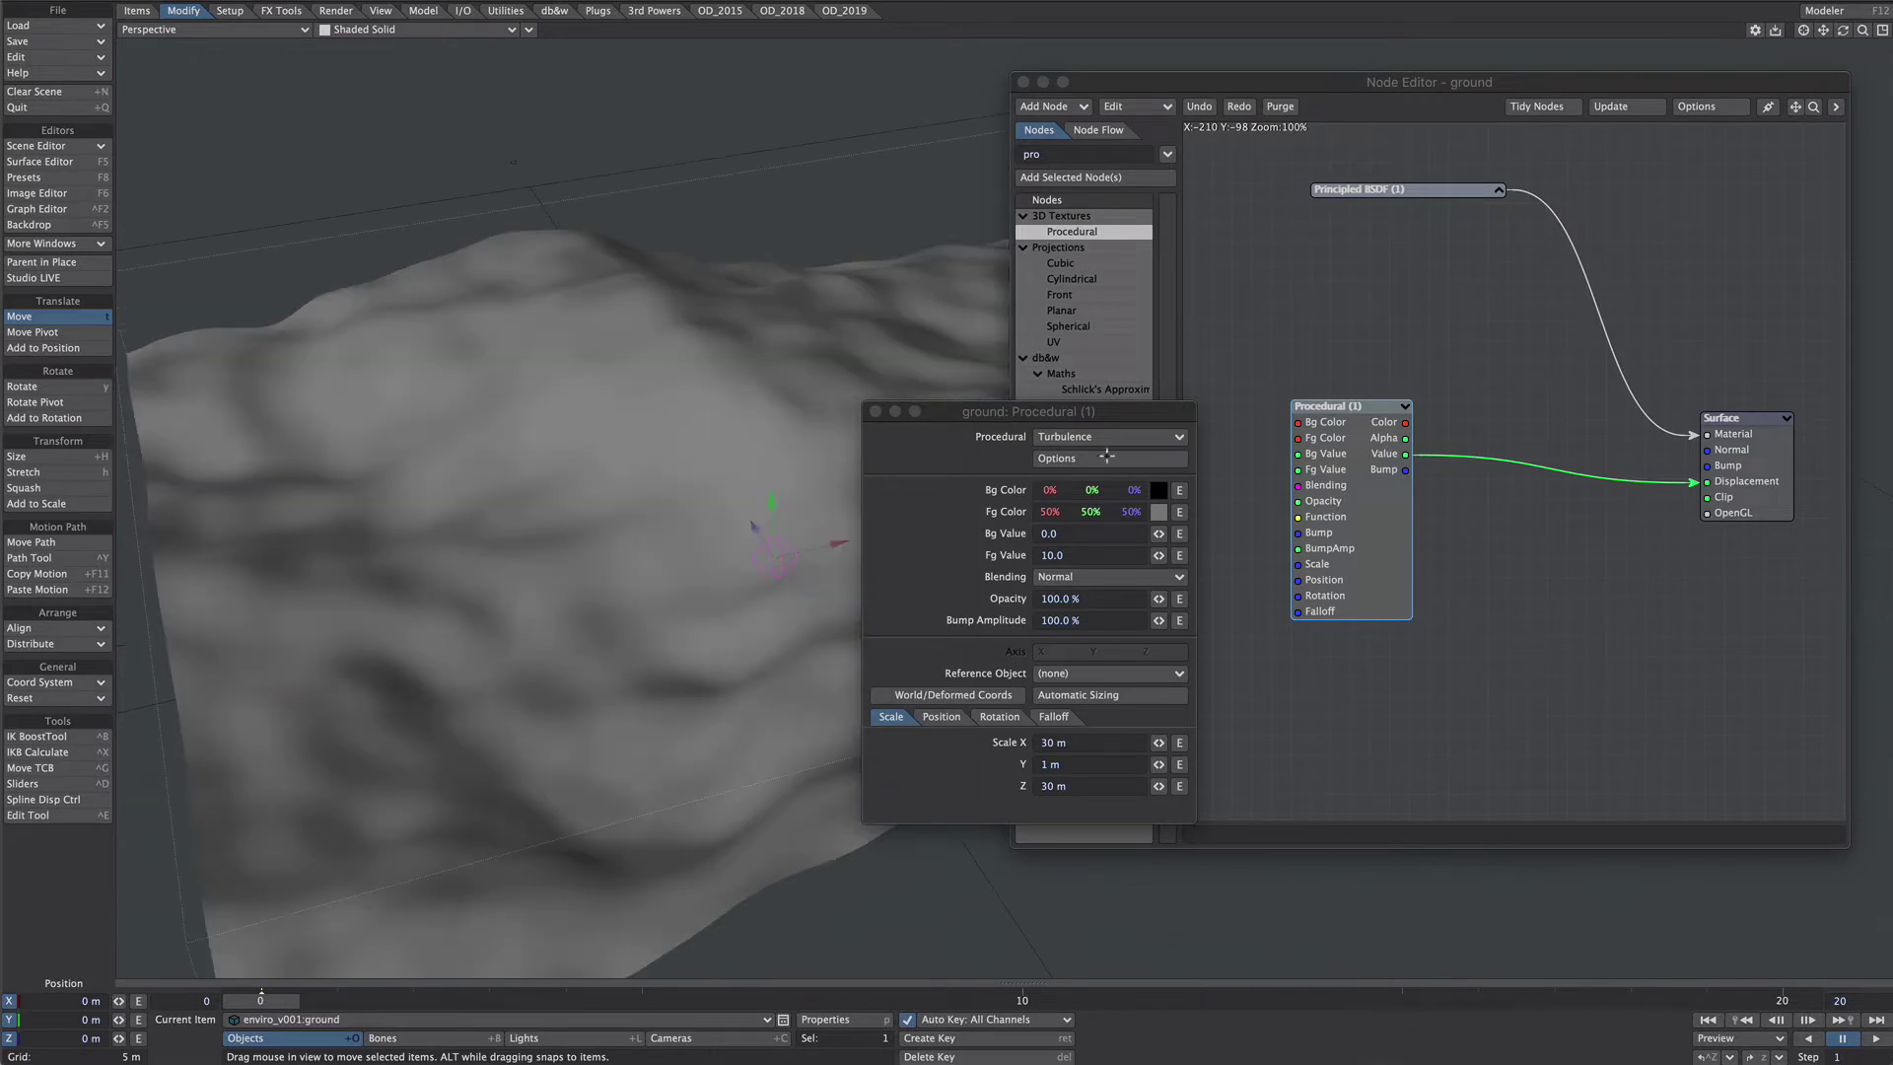
left_click(1083, 436)
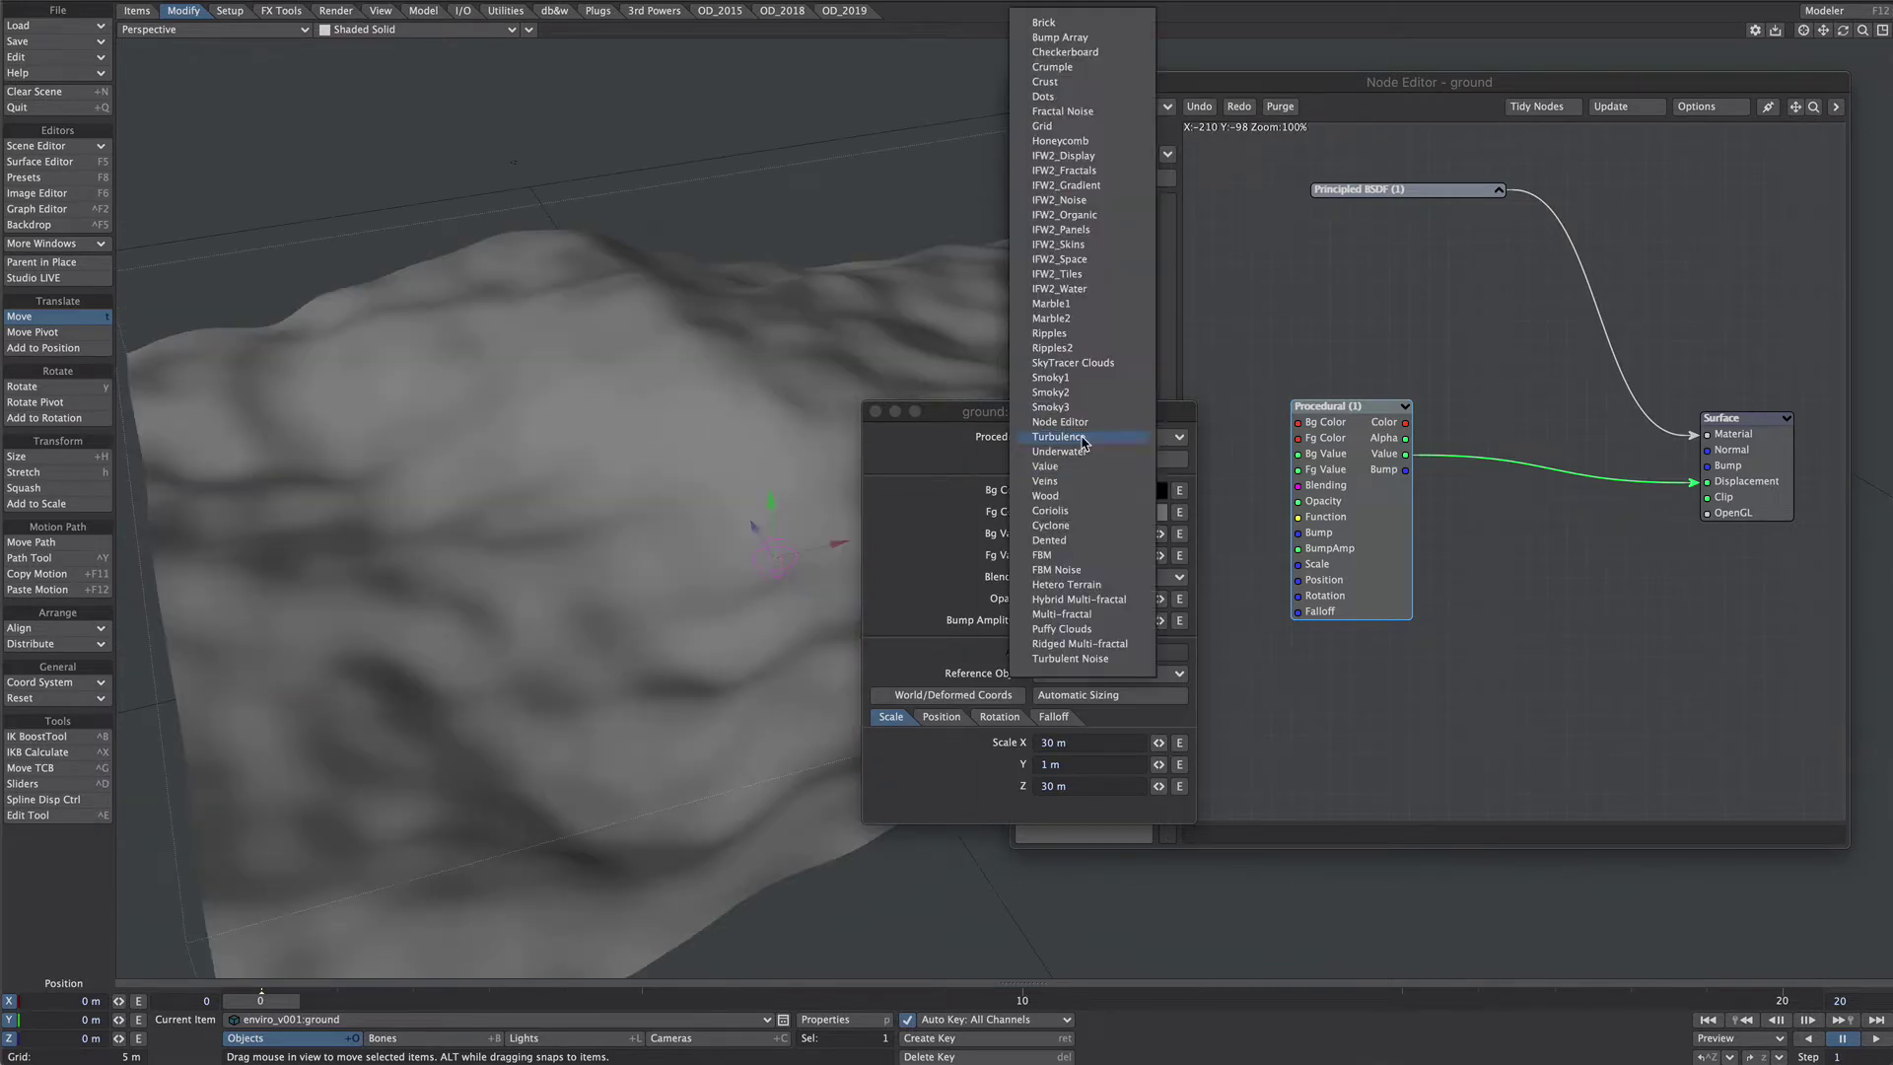
left_click(1081, 508)
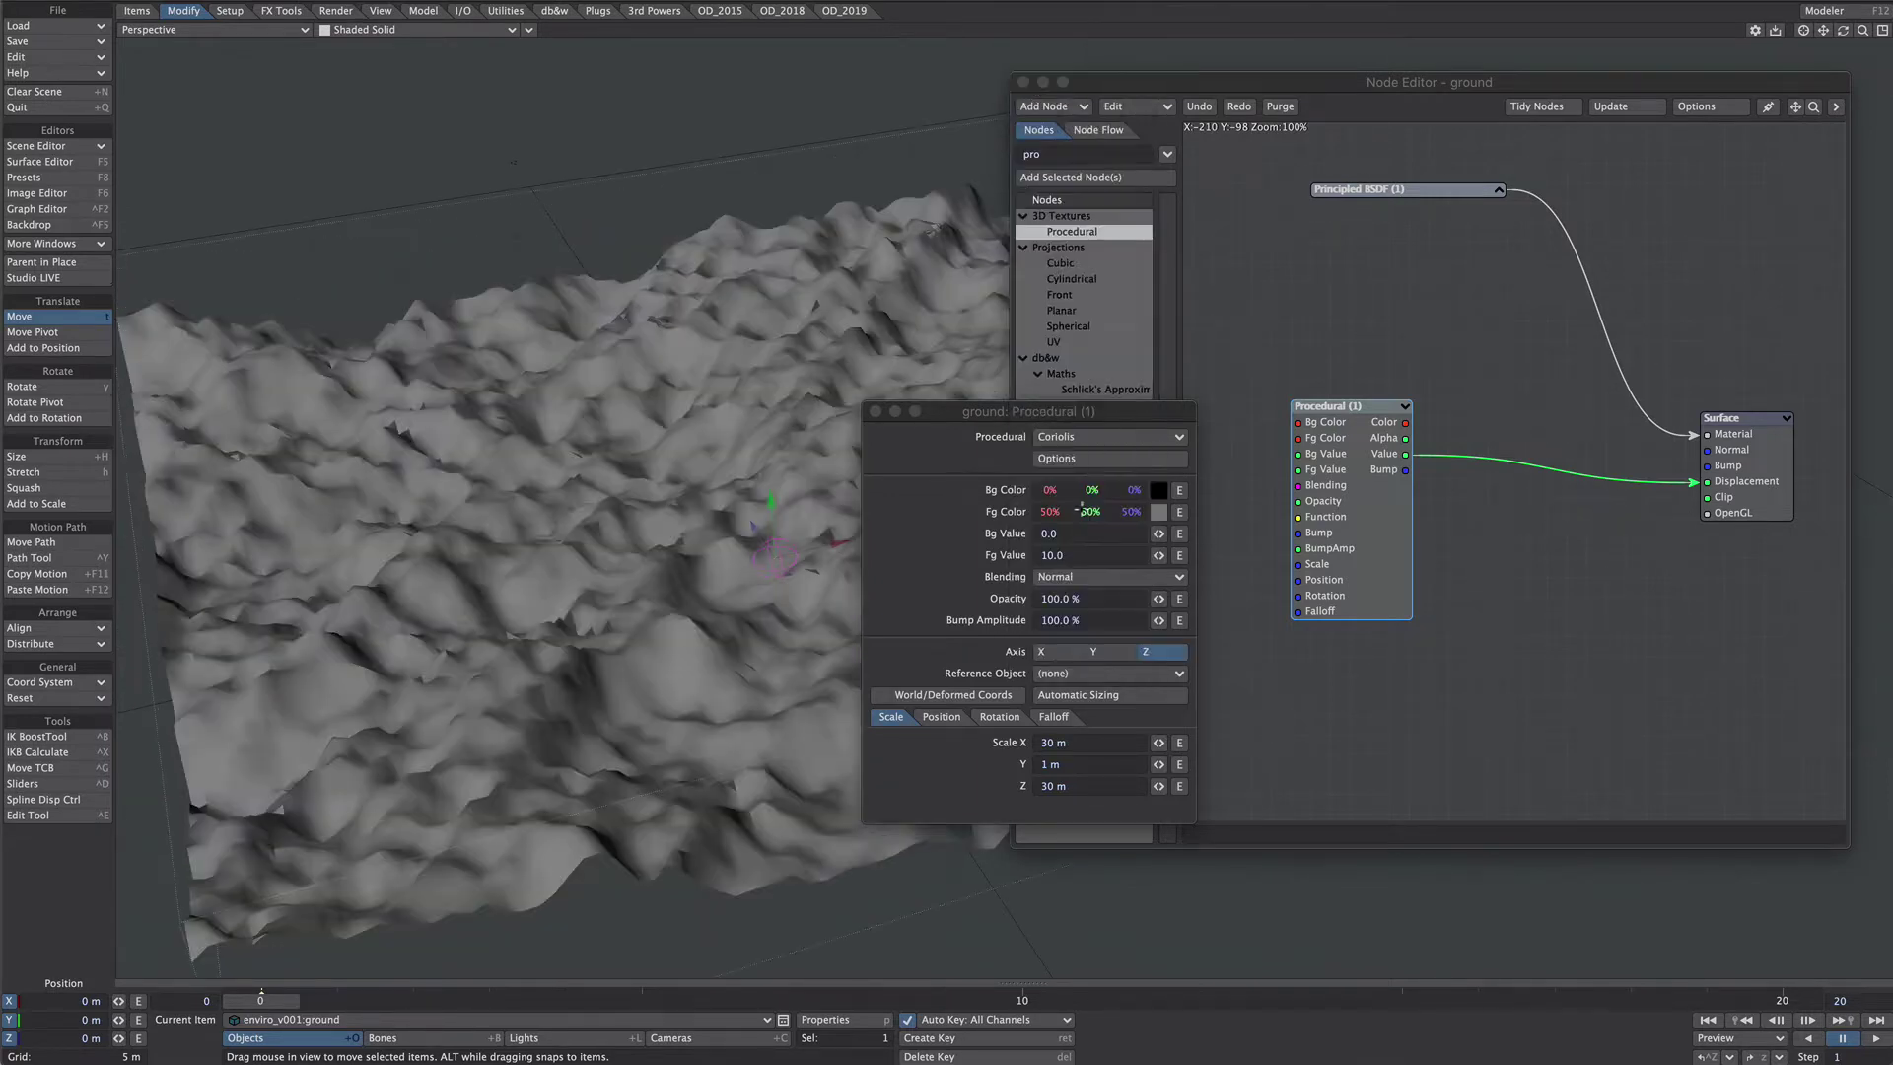
left_click(1089, 440)
left_click(1091, 510)
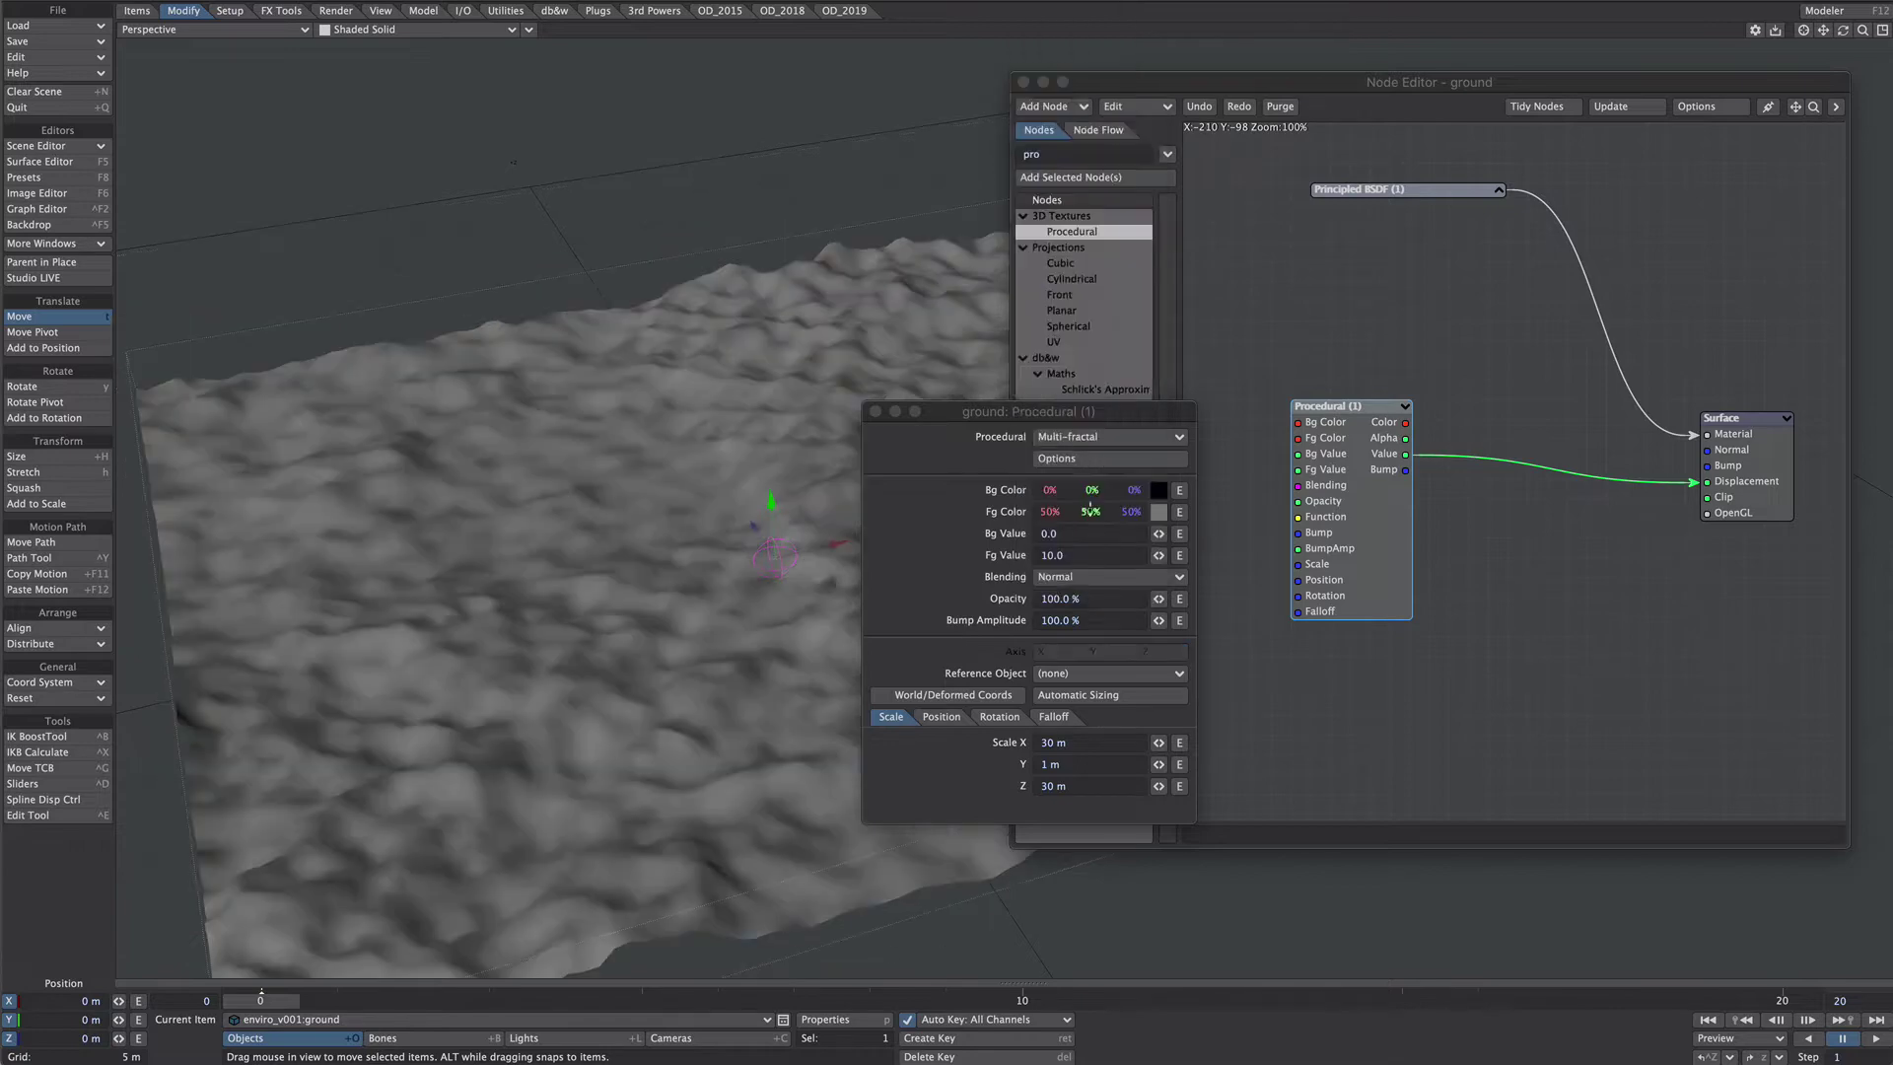
left_click(1098, 438)
left_click(1096, 468)
left_click(1101, 437)
left_click(1102, 464)
left_click(1103, 439)
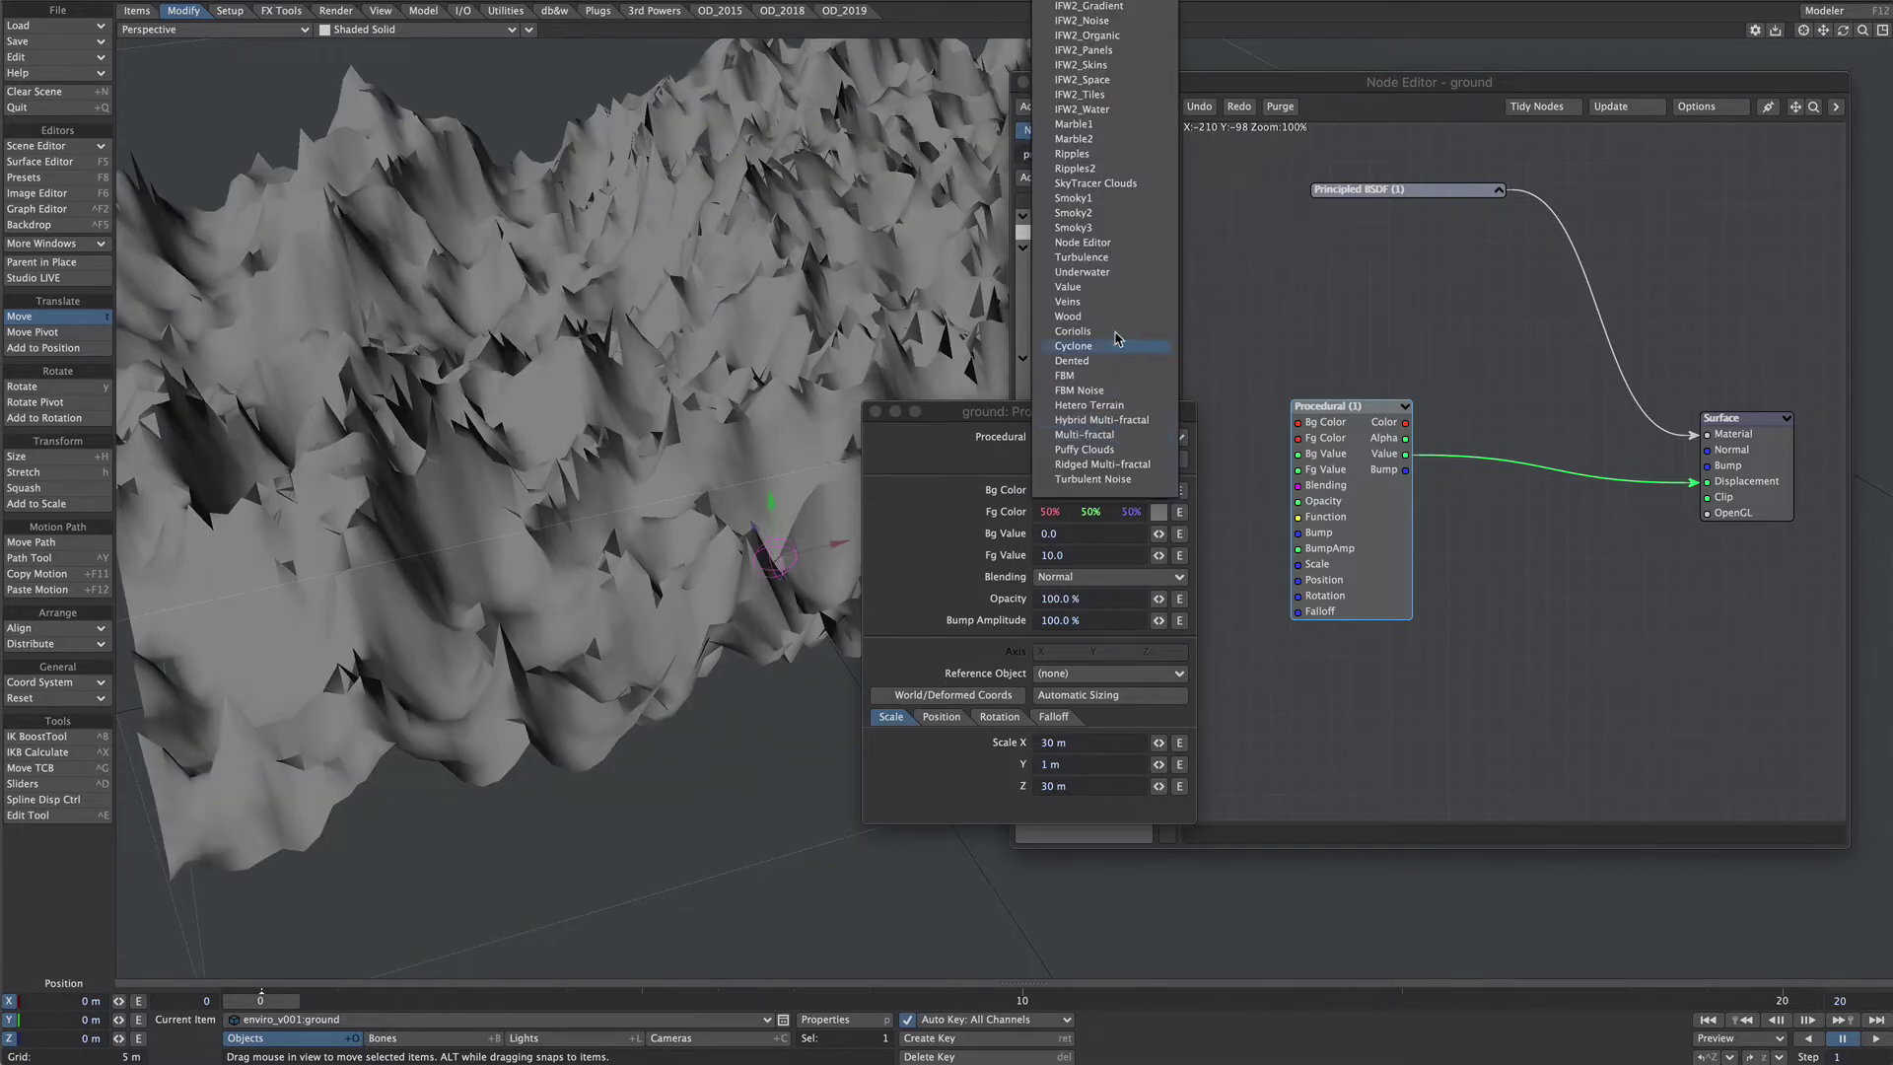
left_click(1118, 257)
left_click_drag(720, 407, 779, 422, "alt")
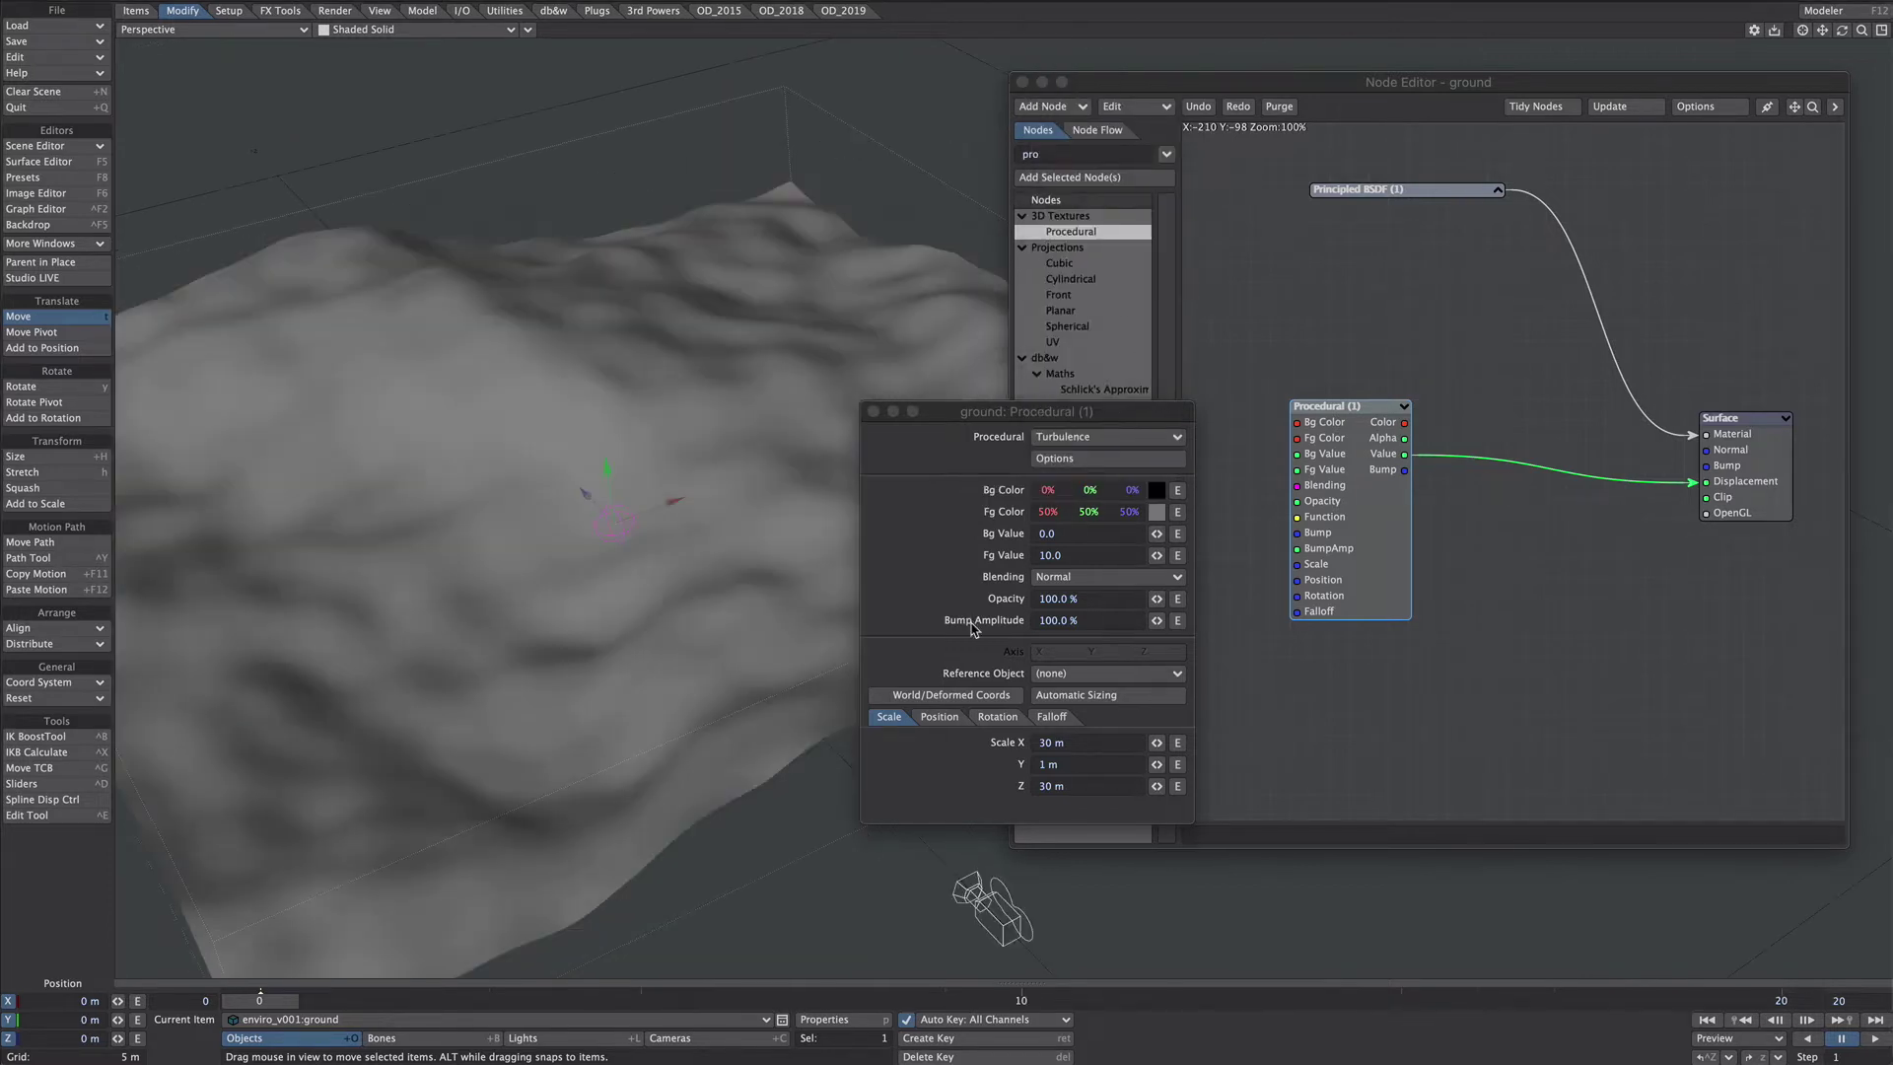
Step: Set the Turbulence procedural's reference object to enviro_v001:surface_reference
left_click(1058, 422)
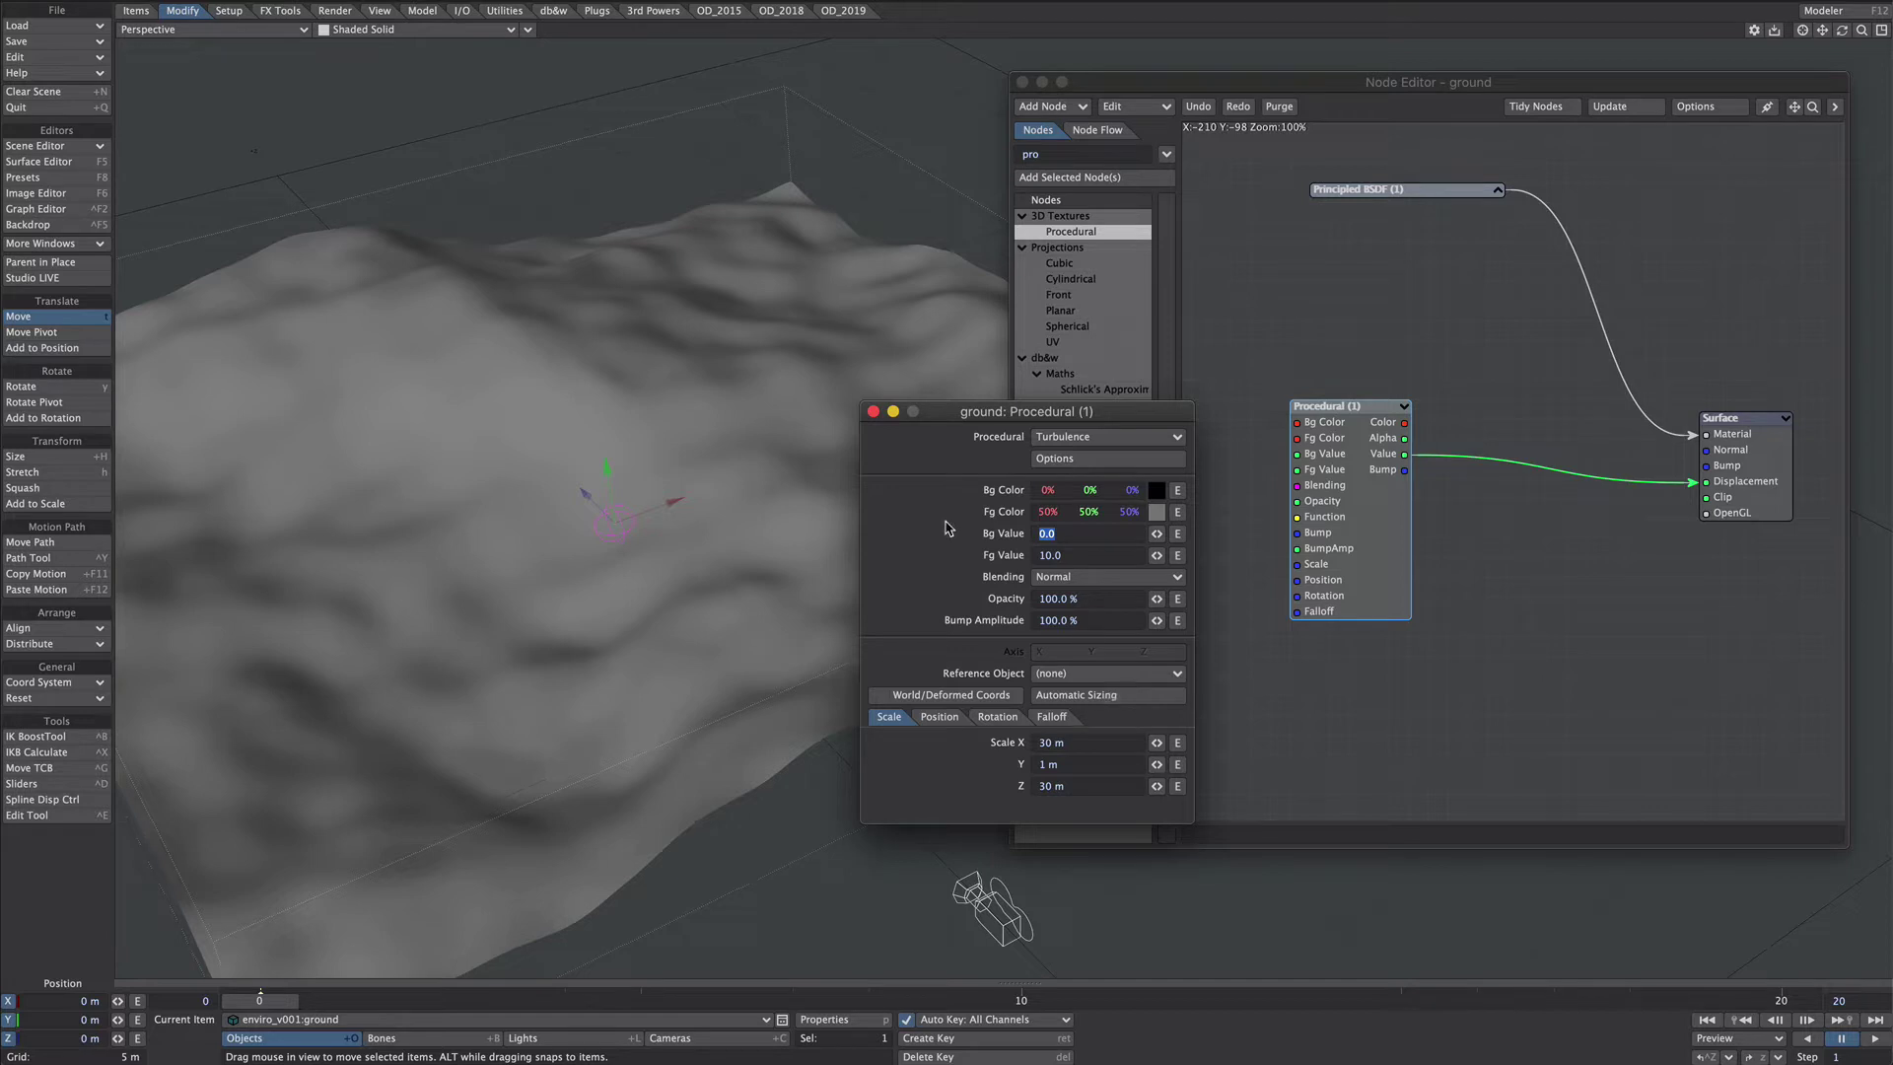
left_click(1096, 678)
left_click(1134, 725)
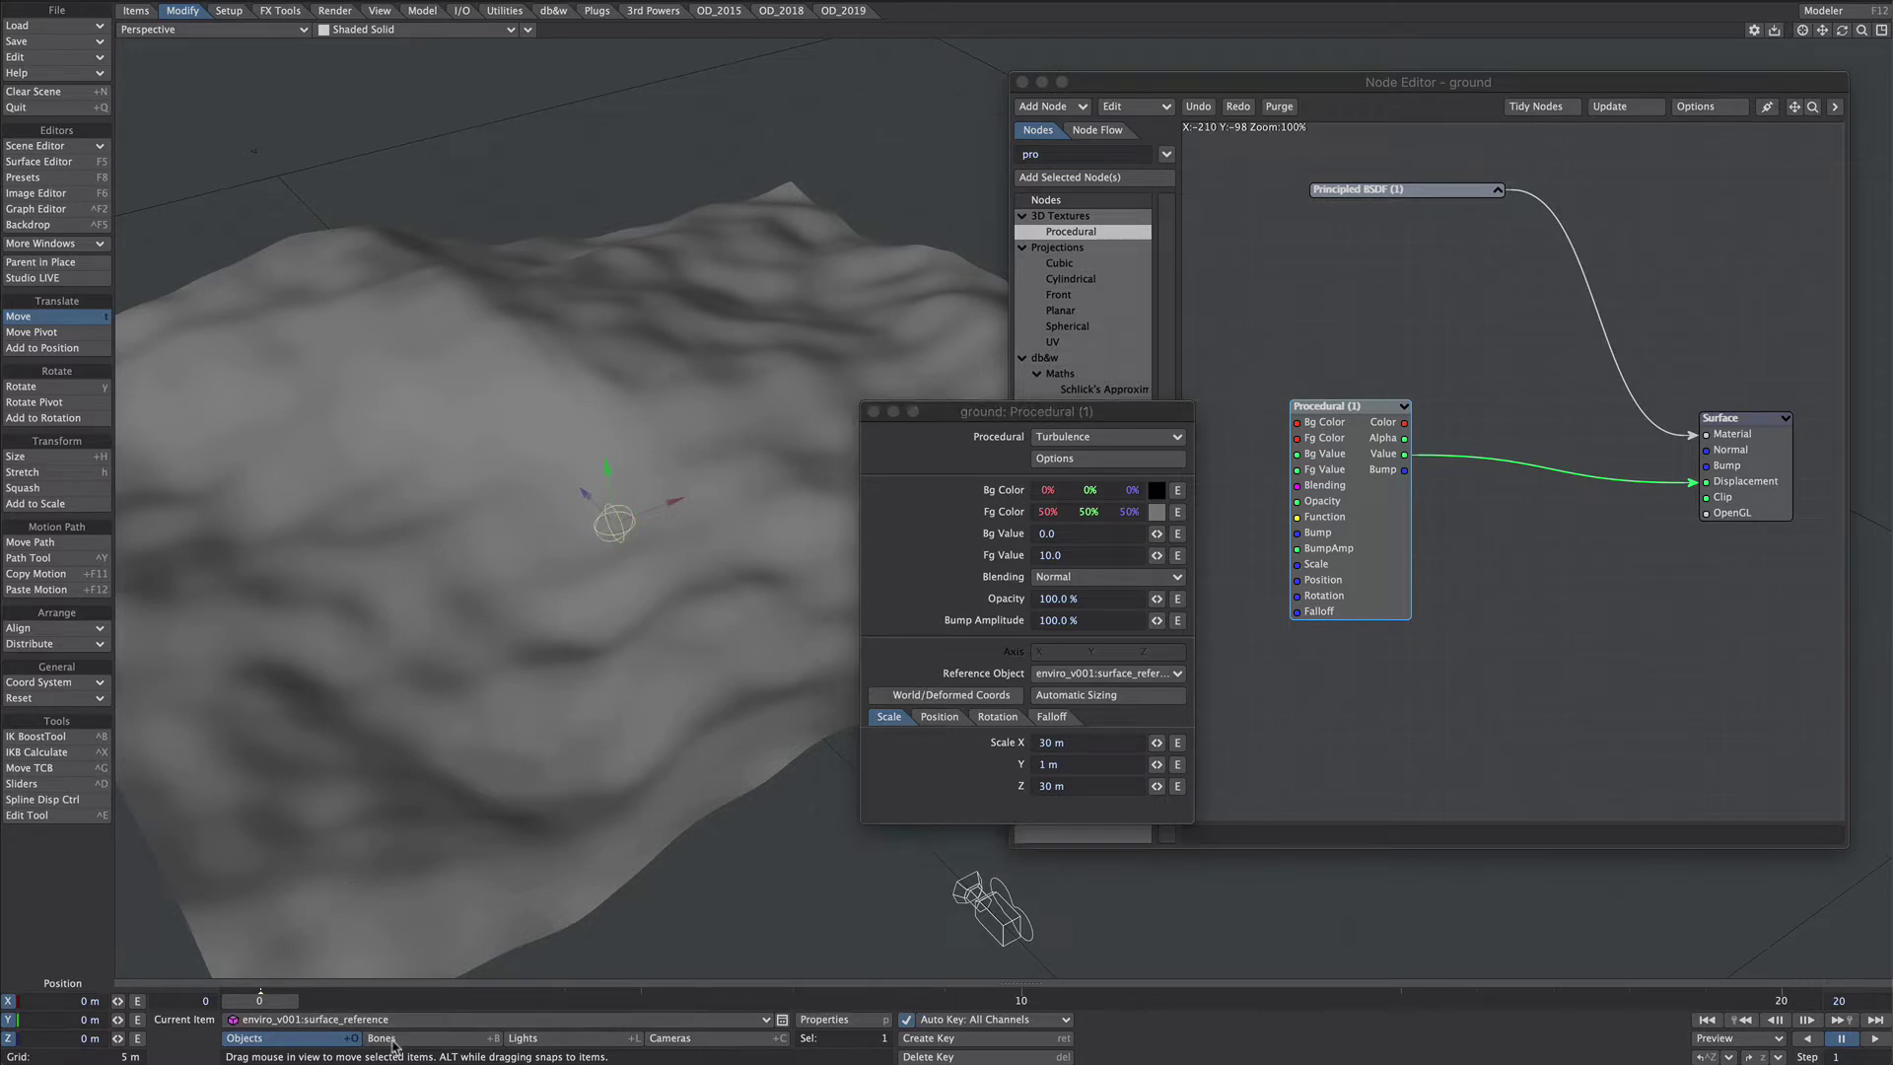
Step: Try moving the surface_reference null across the ground and undo the move
left_click(434, 1021)
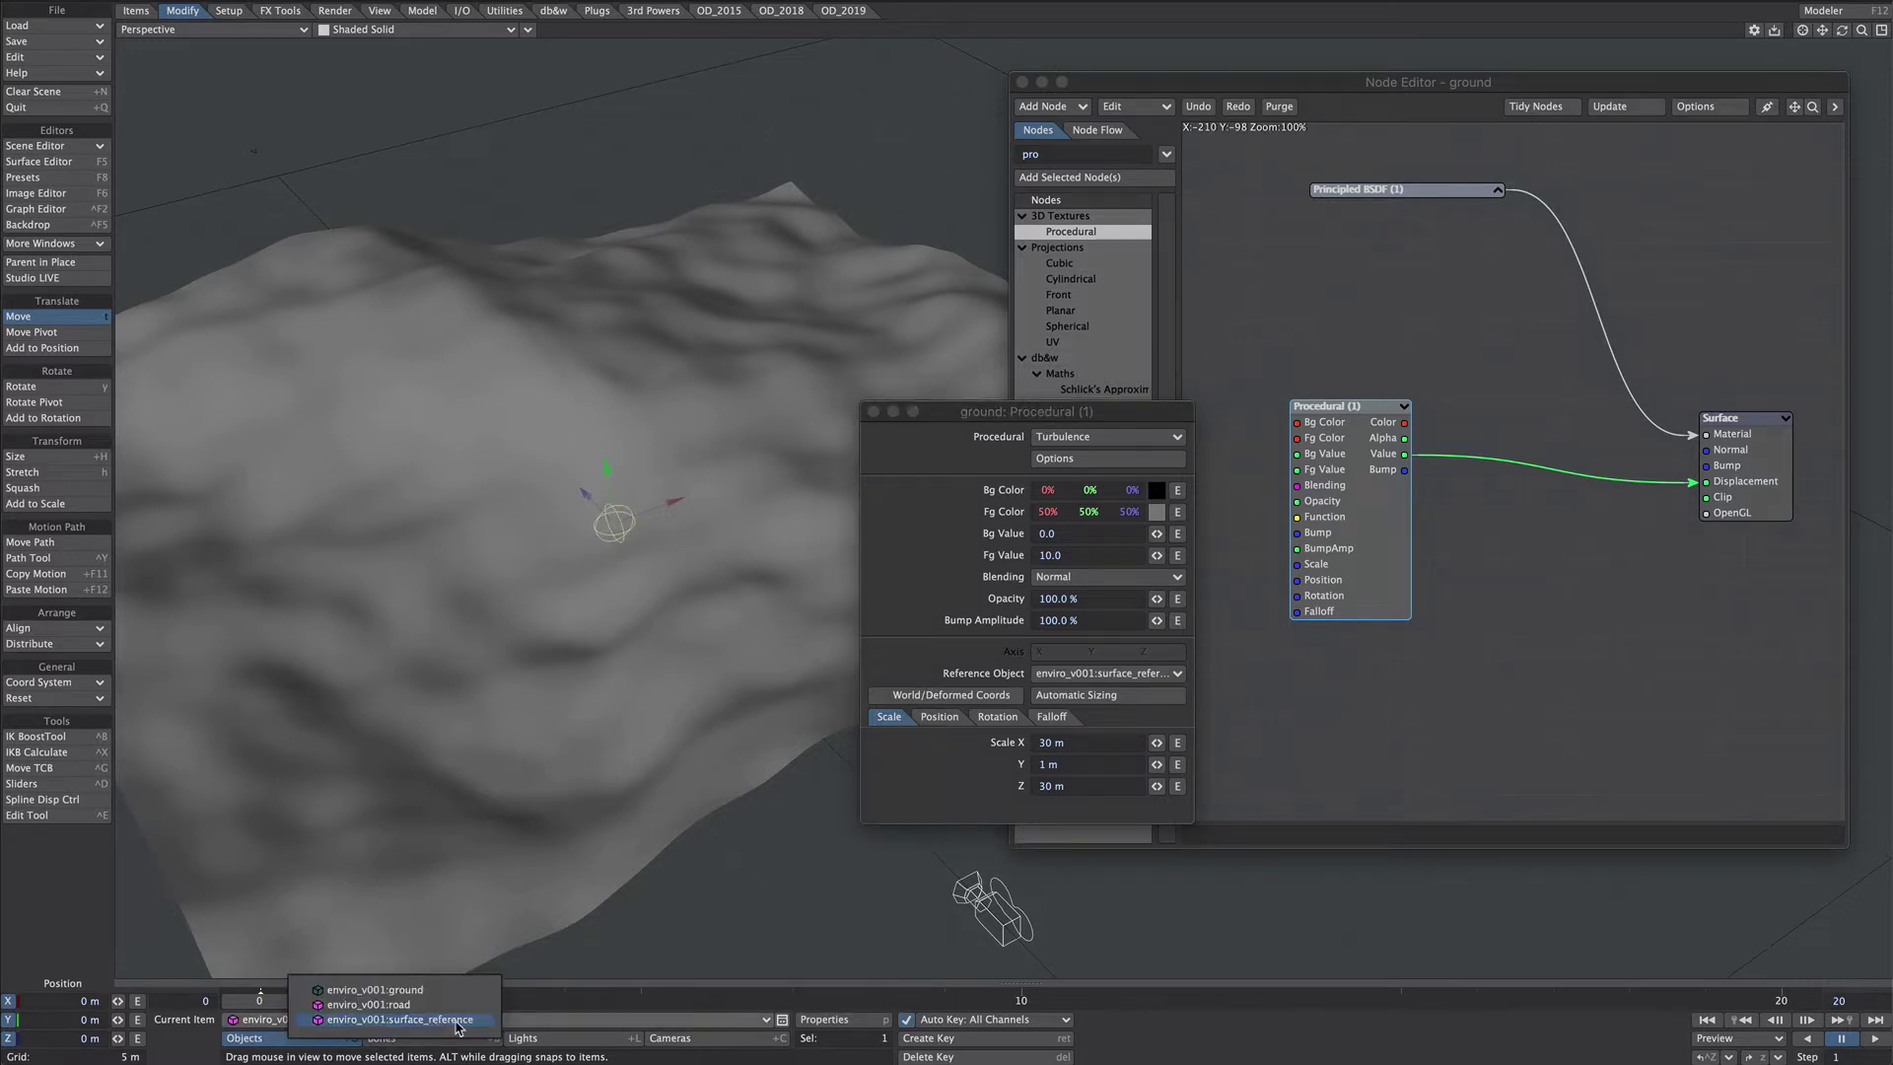
left_click(456, 1023)
left_click_drag(670, 772, 592, 746)
mouse_move(497, 449)
left_mouse_down()
mouse_move(525, 495)
mouse_move(525, 448)
left_mouse_up()
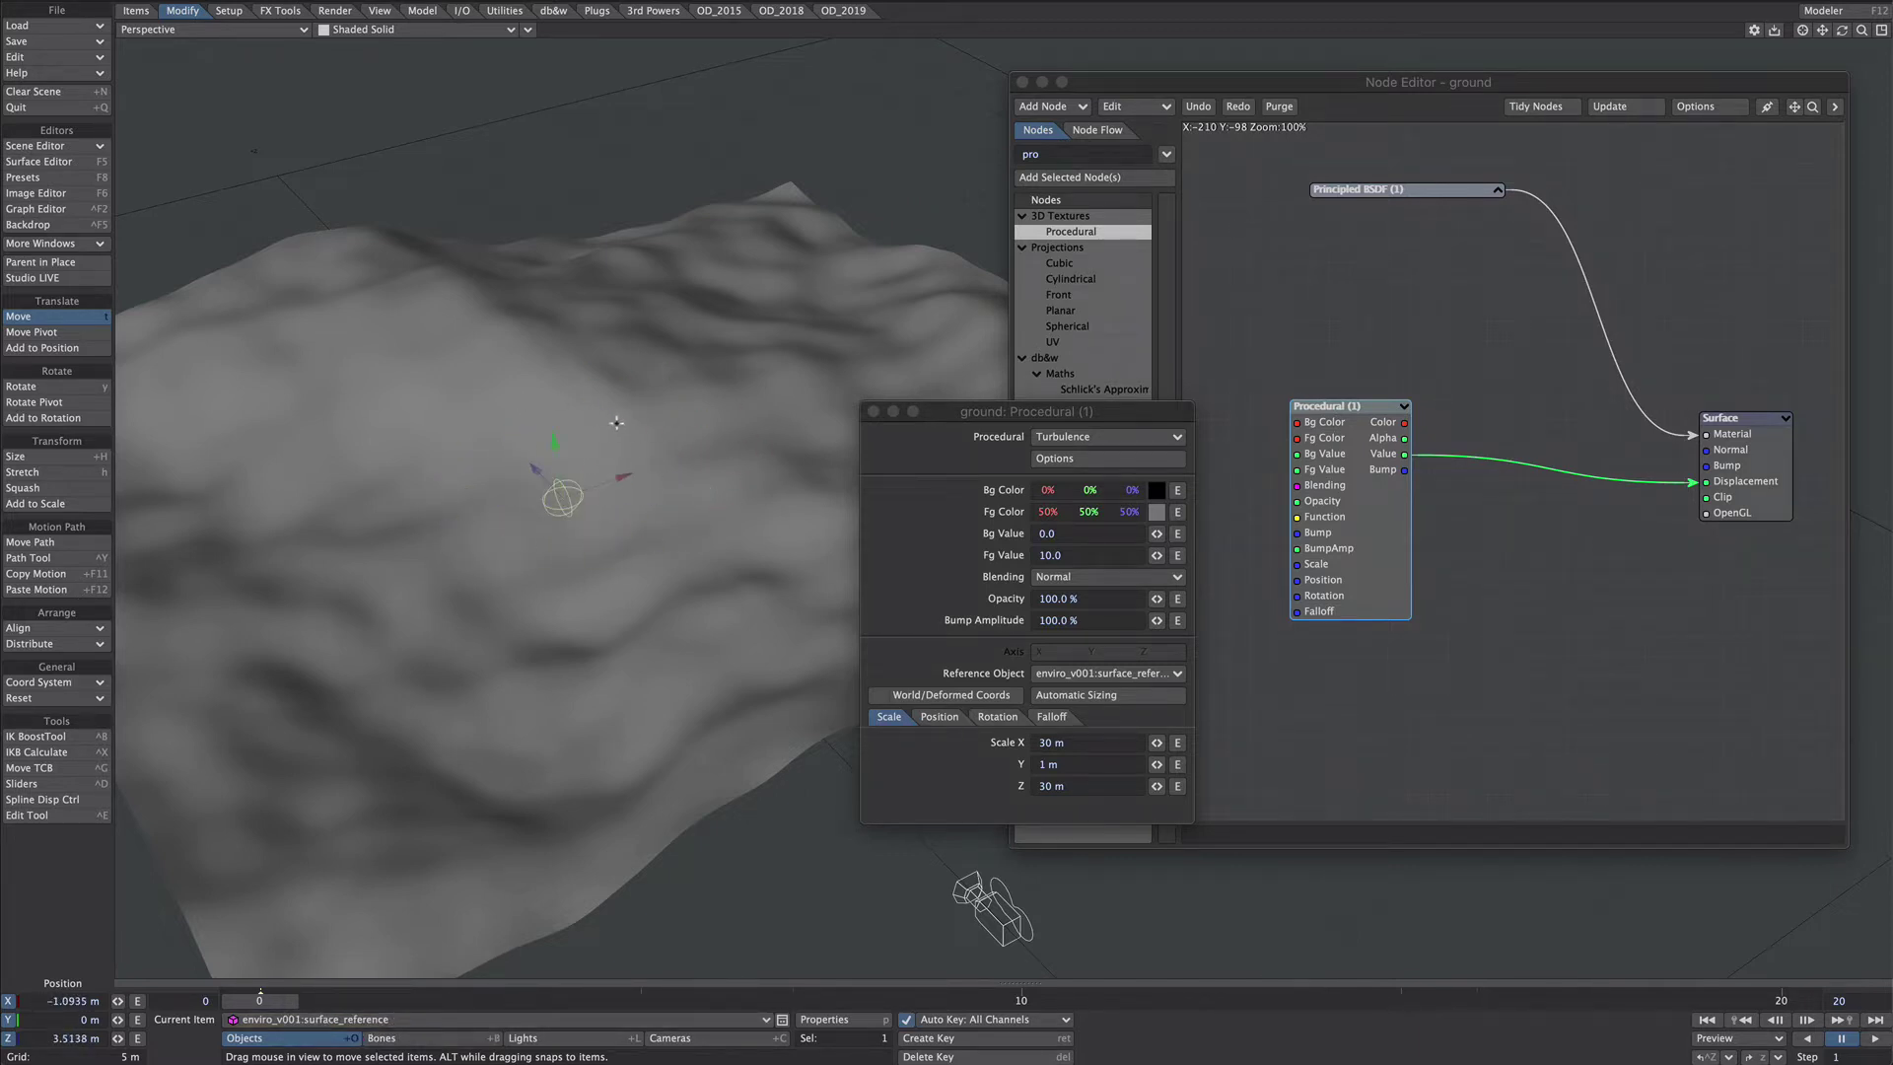
key("ctrl+z")
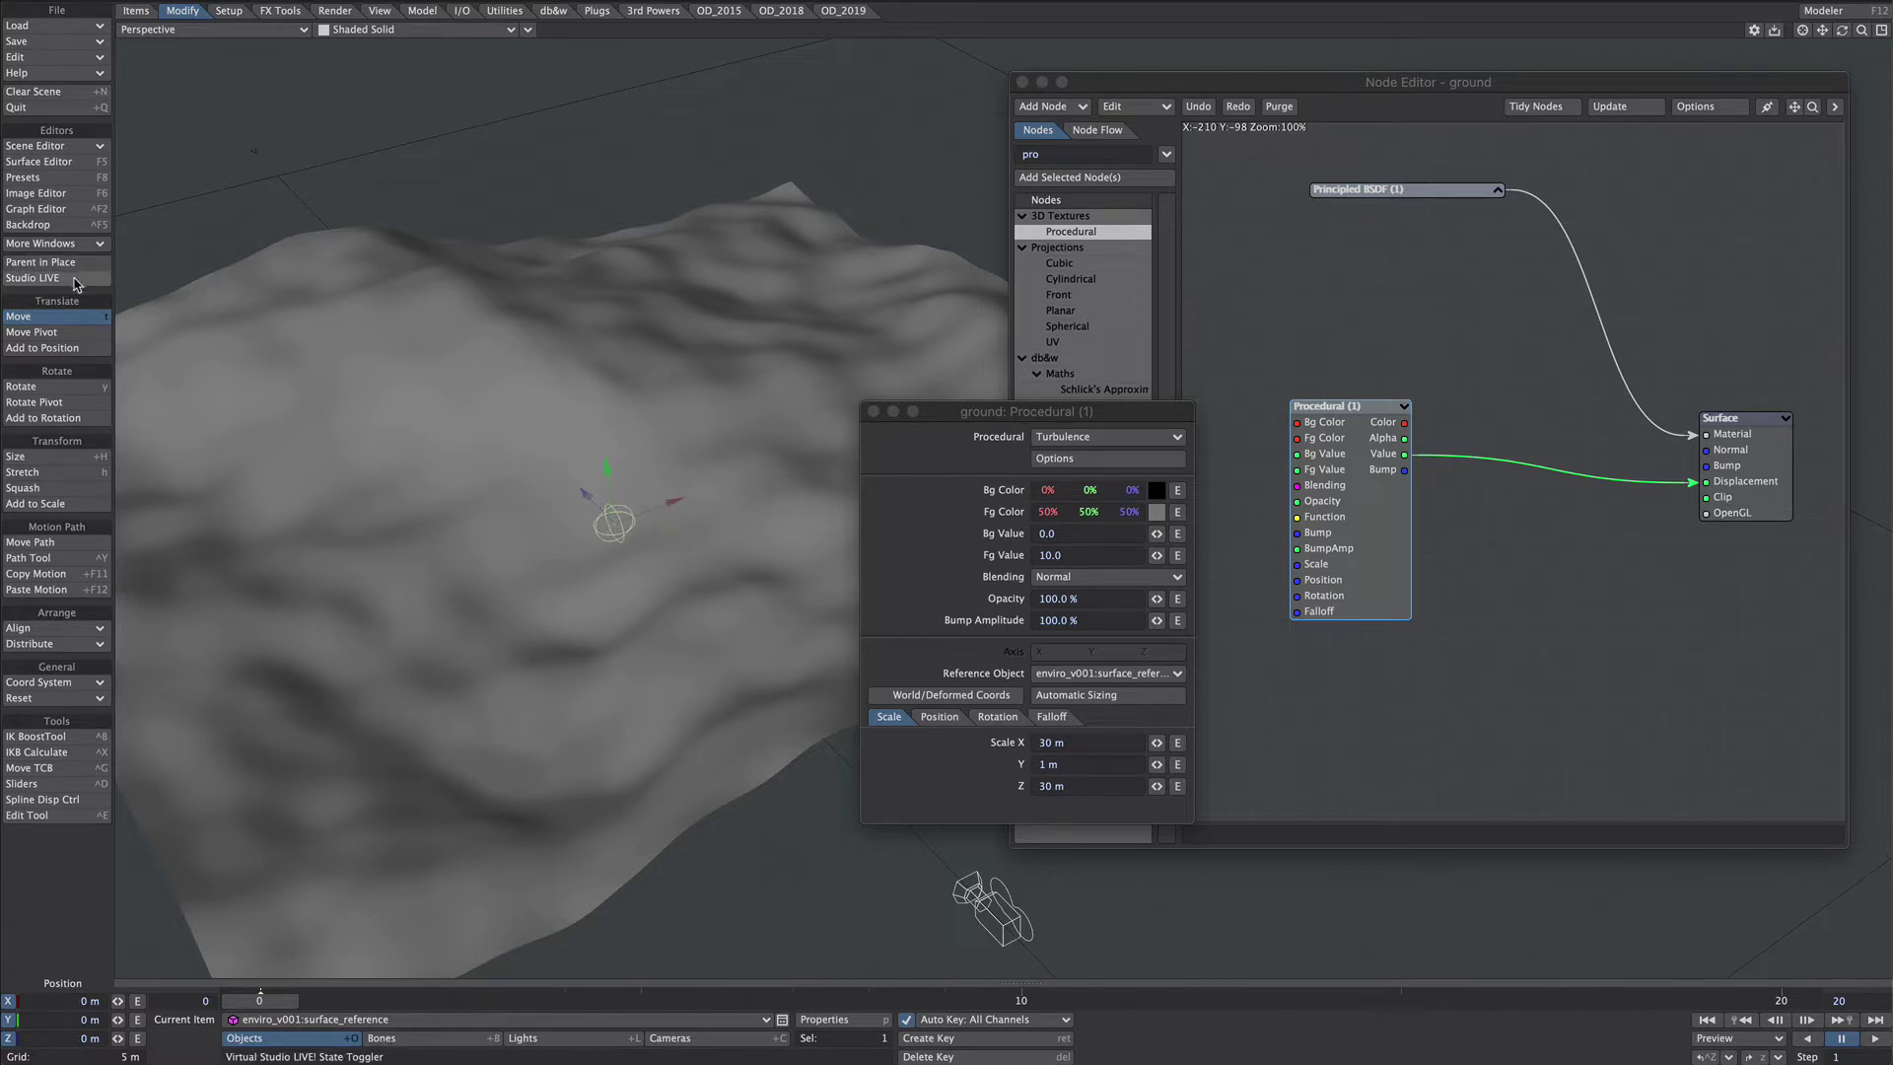
Step: Turn on Studio LIVE and move the surface_reference null to about X 5.41 m, Y 0.58 m, Z 0.64 m
left_click_drag(671, 465, 603, 485)
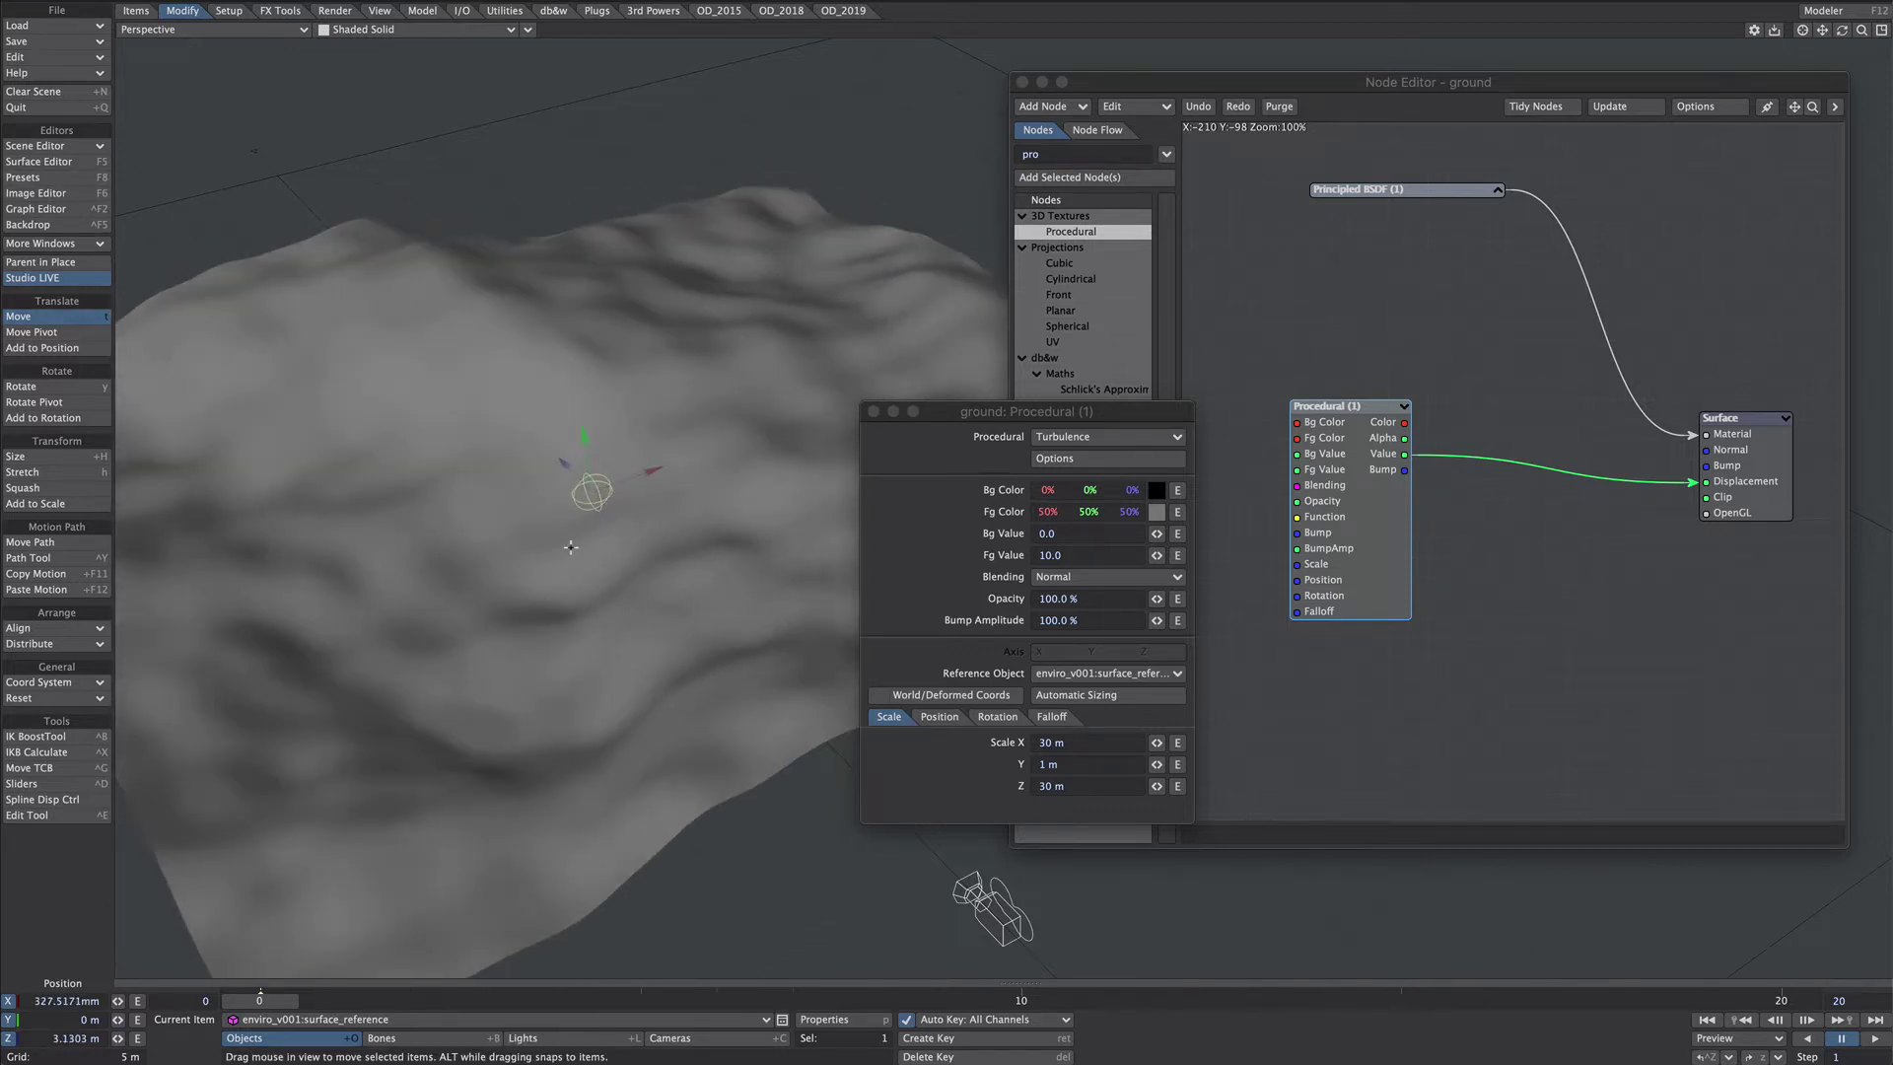
left_click_drag(620, 418, 698, 416)
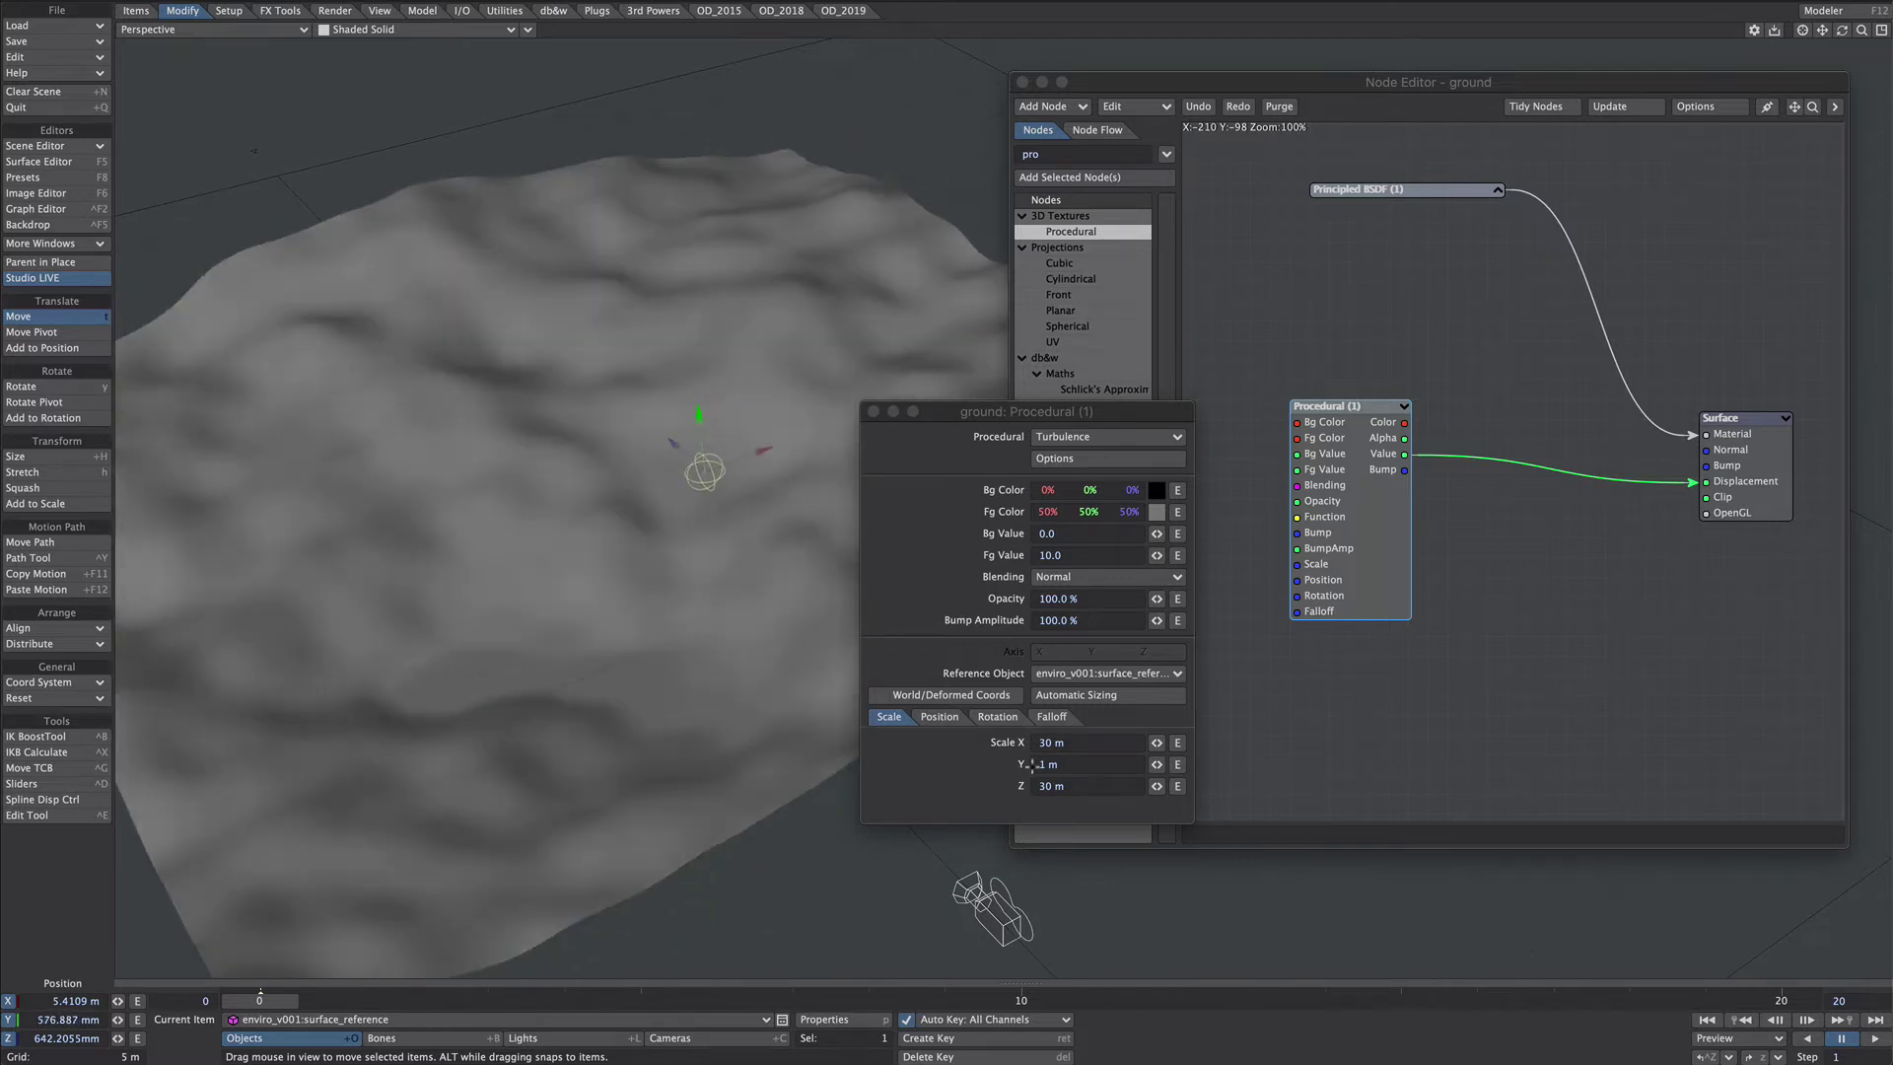
Step: Set the Turbulence procedural's Y scale to 30 m and lower the surface_reference null to about -659 mm in Y
left_click_drag(1069, 765, 1008, 777)
type("30")
key("Tab")
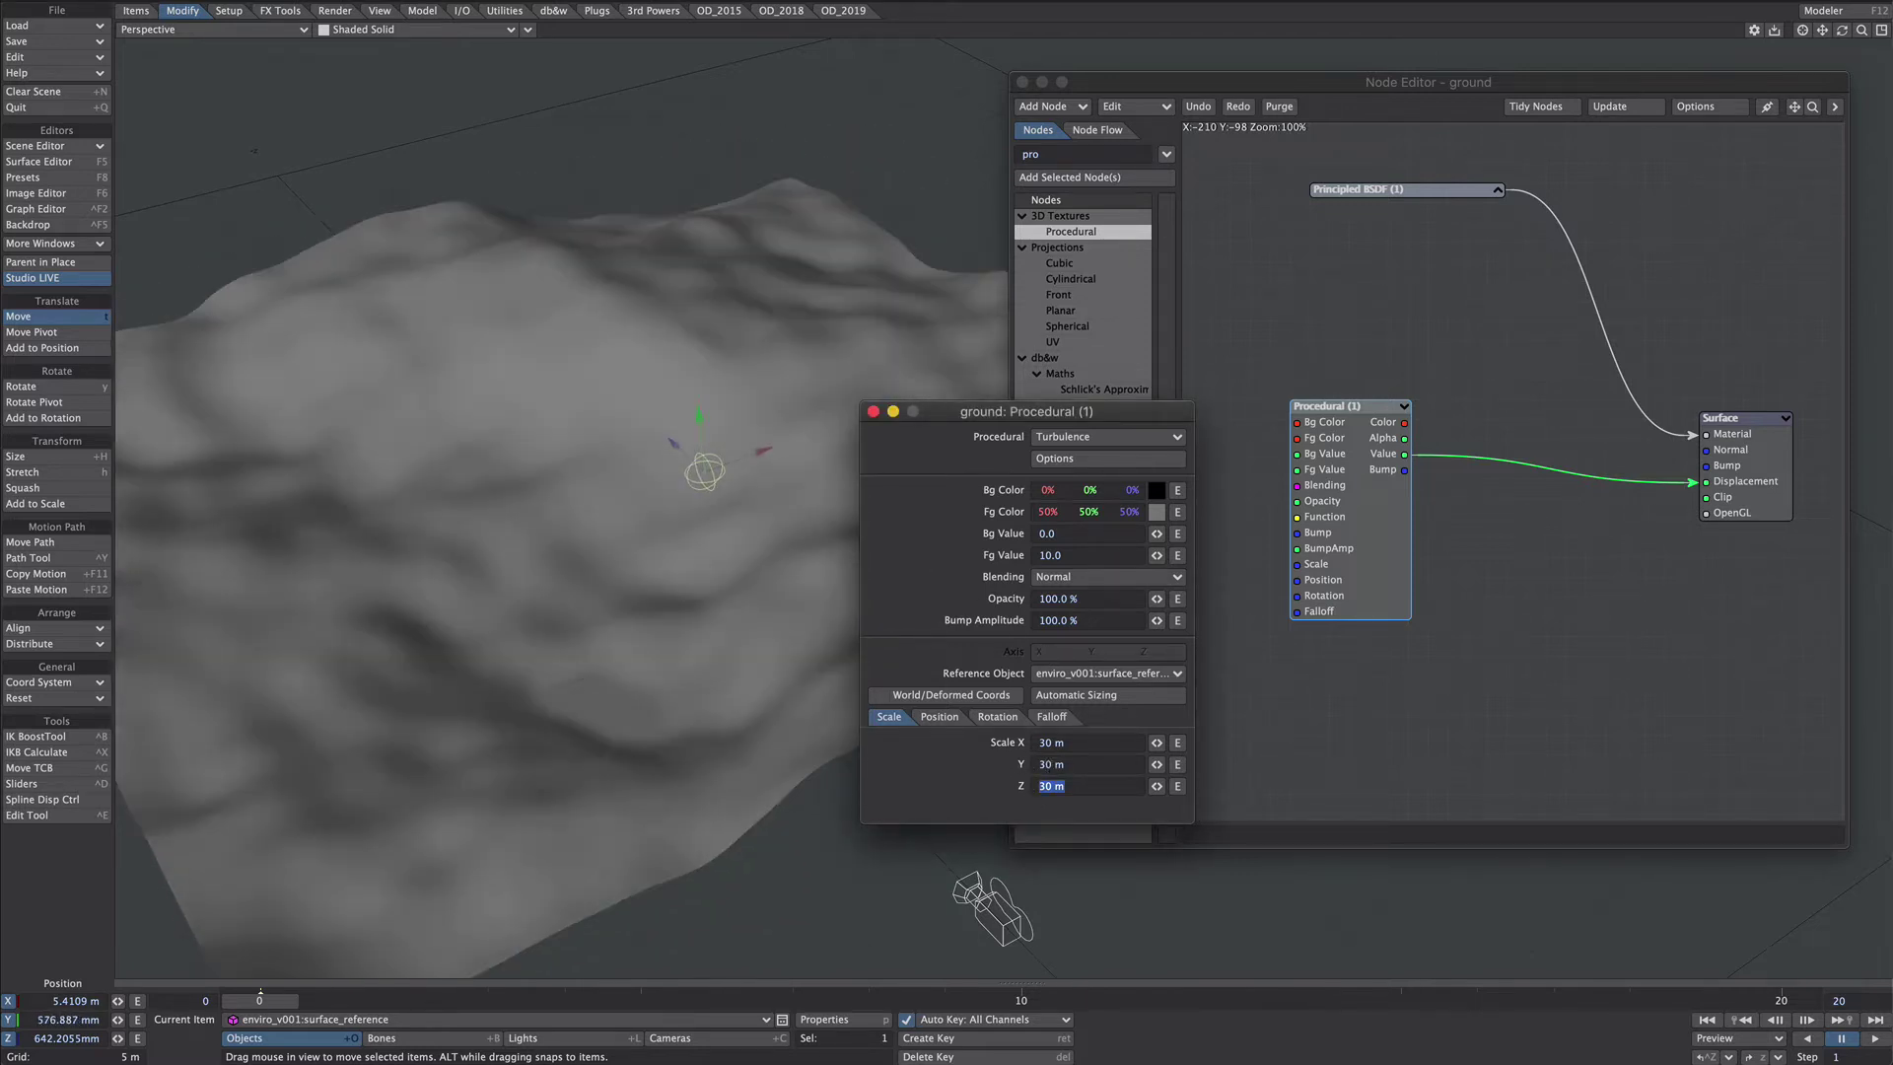
left_click_drag(672, 401, 696, 362)
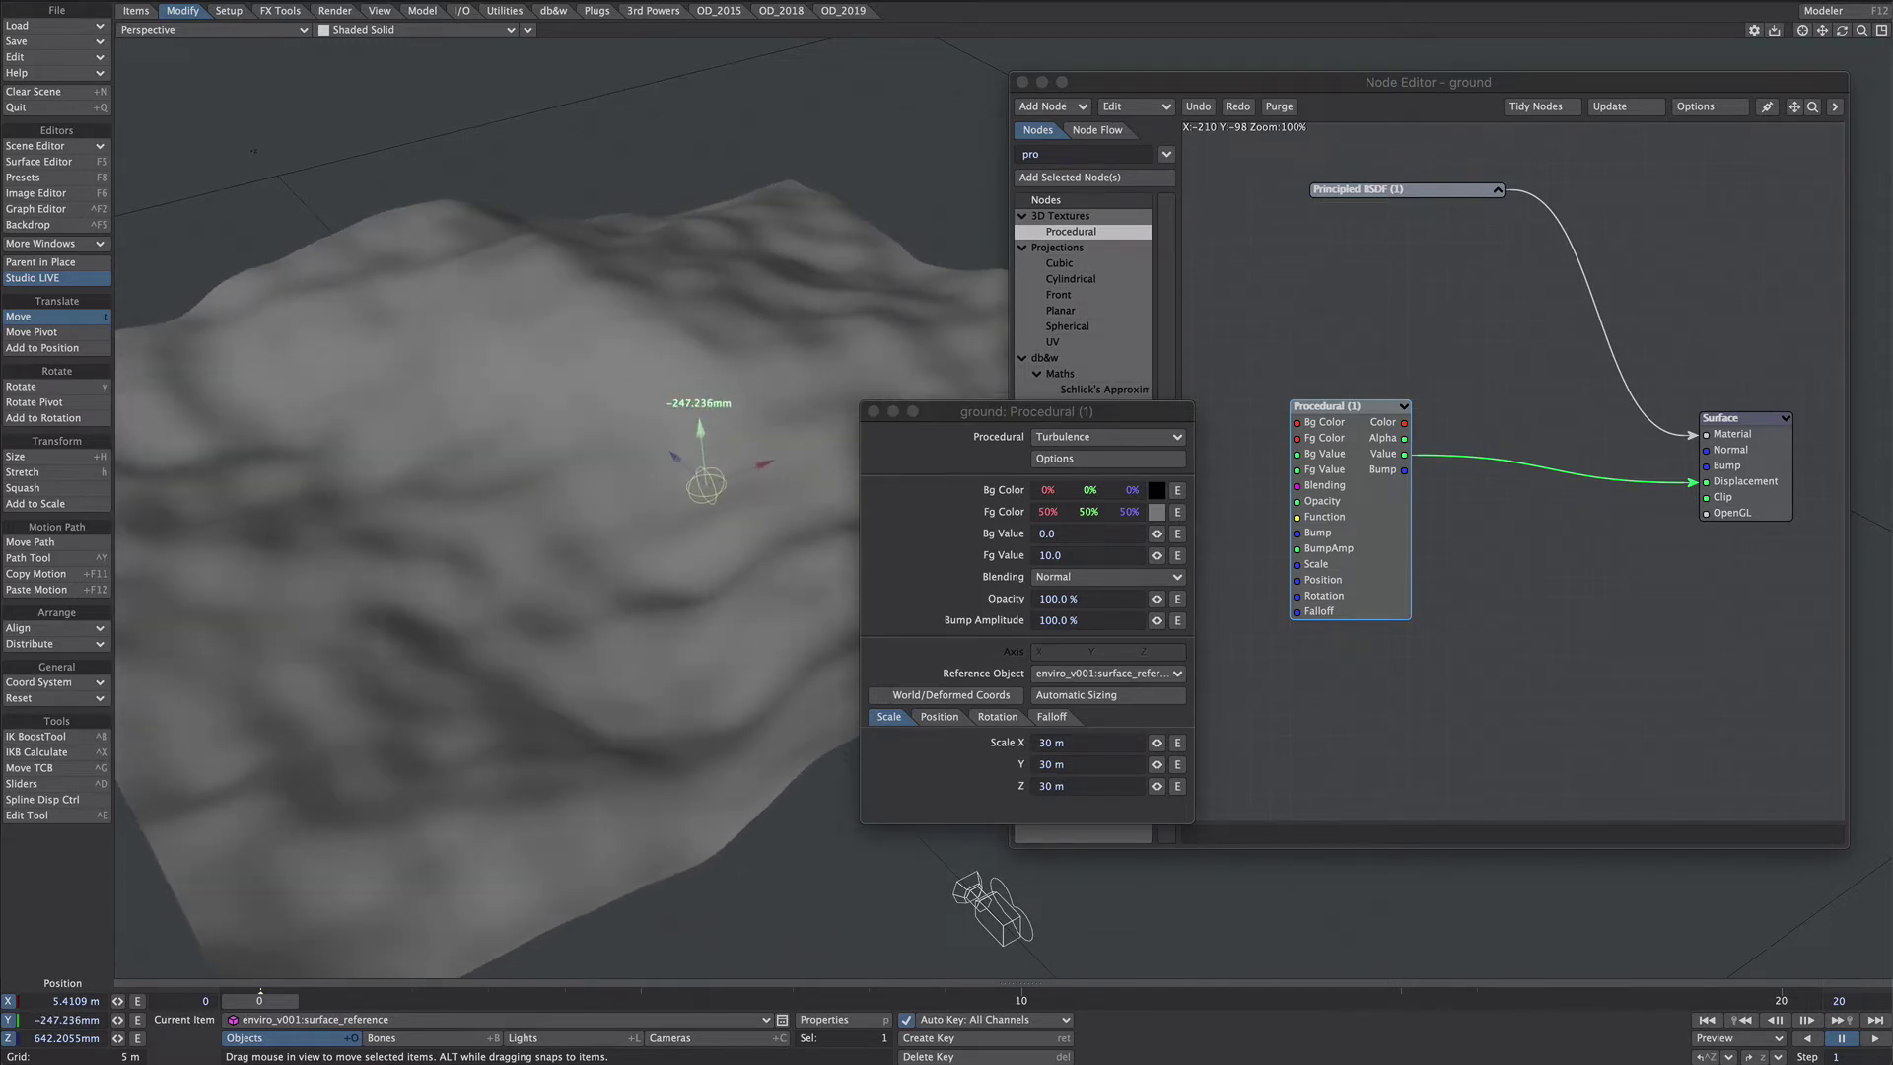
left_click_drag(702, 451, 701, 436)
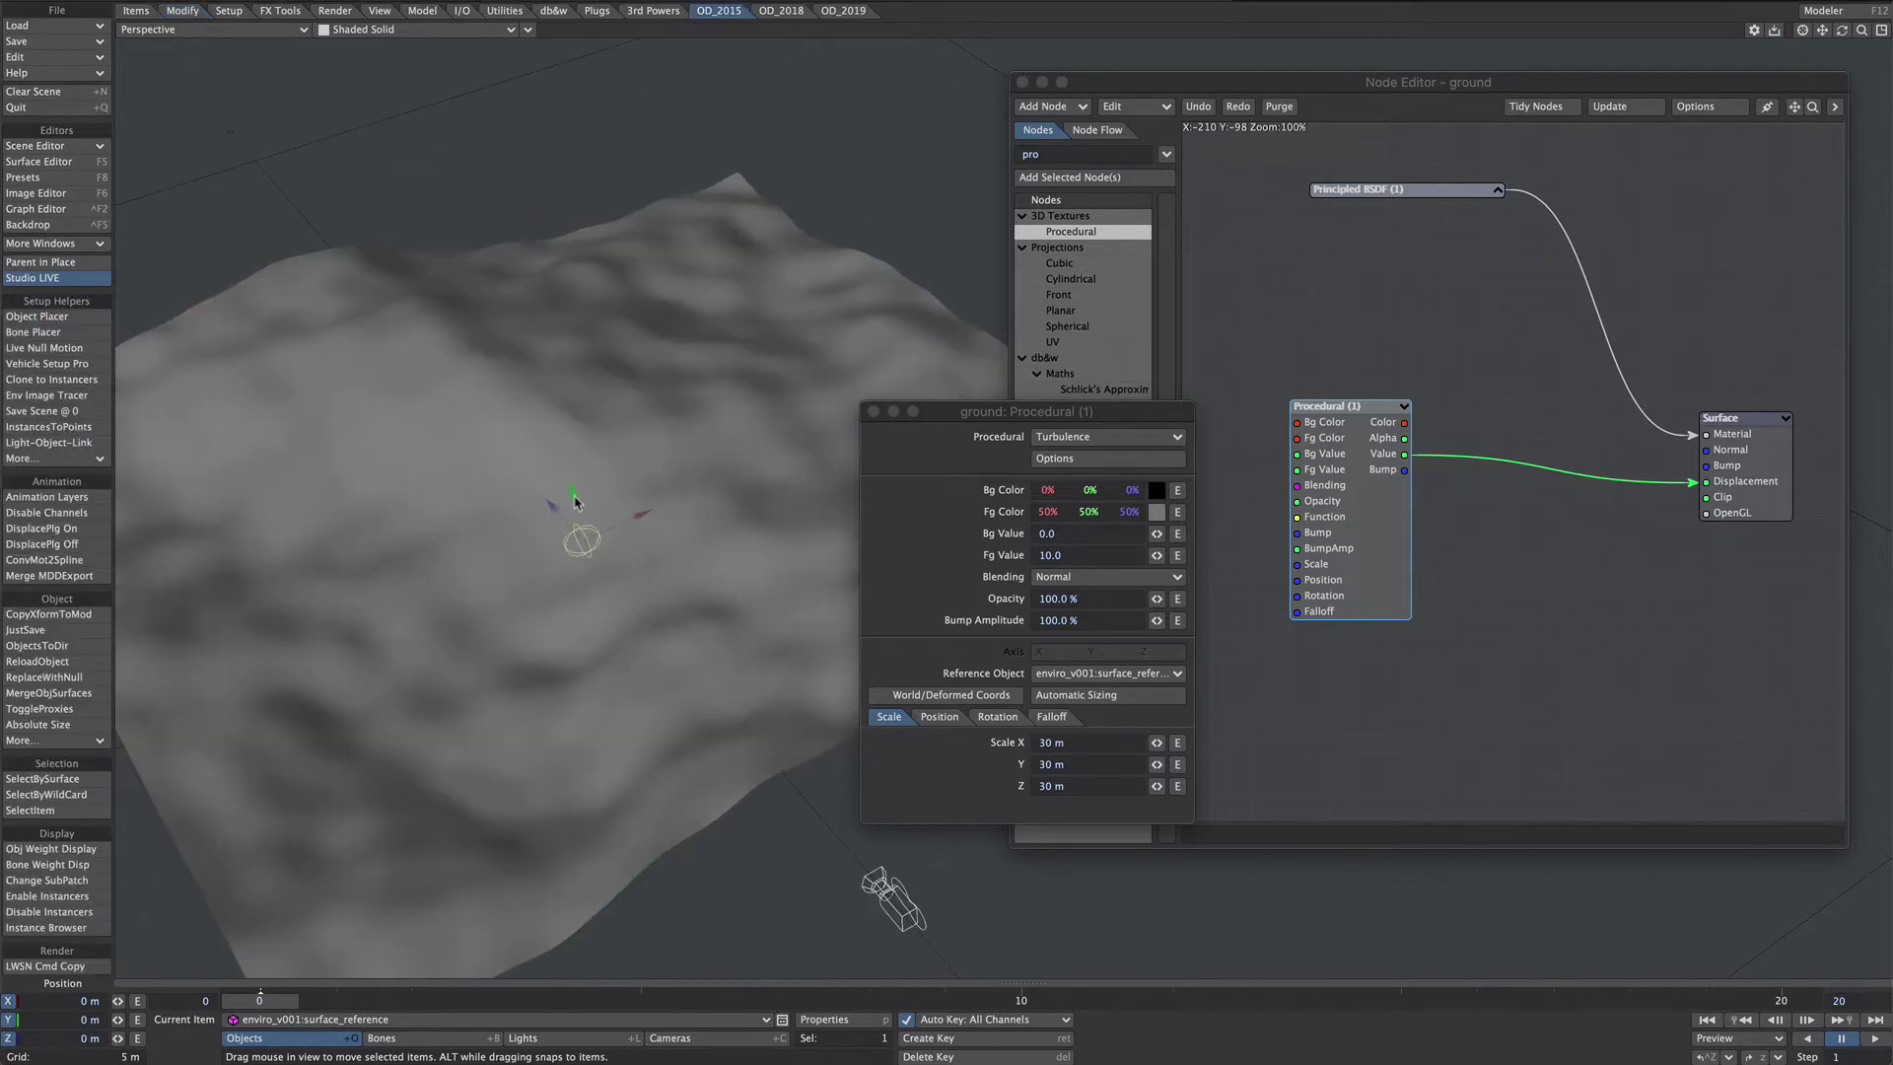
Step: Try moving, rotating and stretching the surface_reference null to reshape the ground displacement
left_click_drag(451, 535, 623, 474)
key("y")
key("h")
left_click_drag(513, 532, 696, 496)
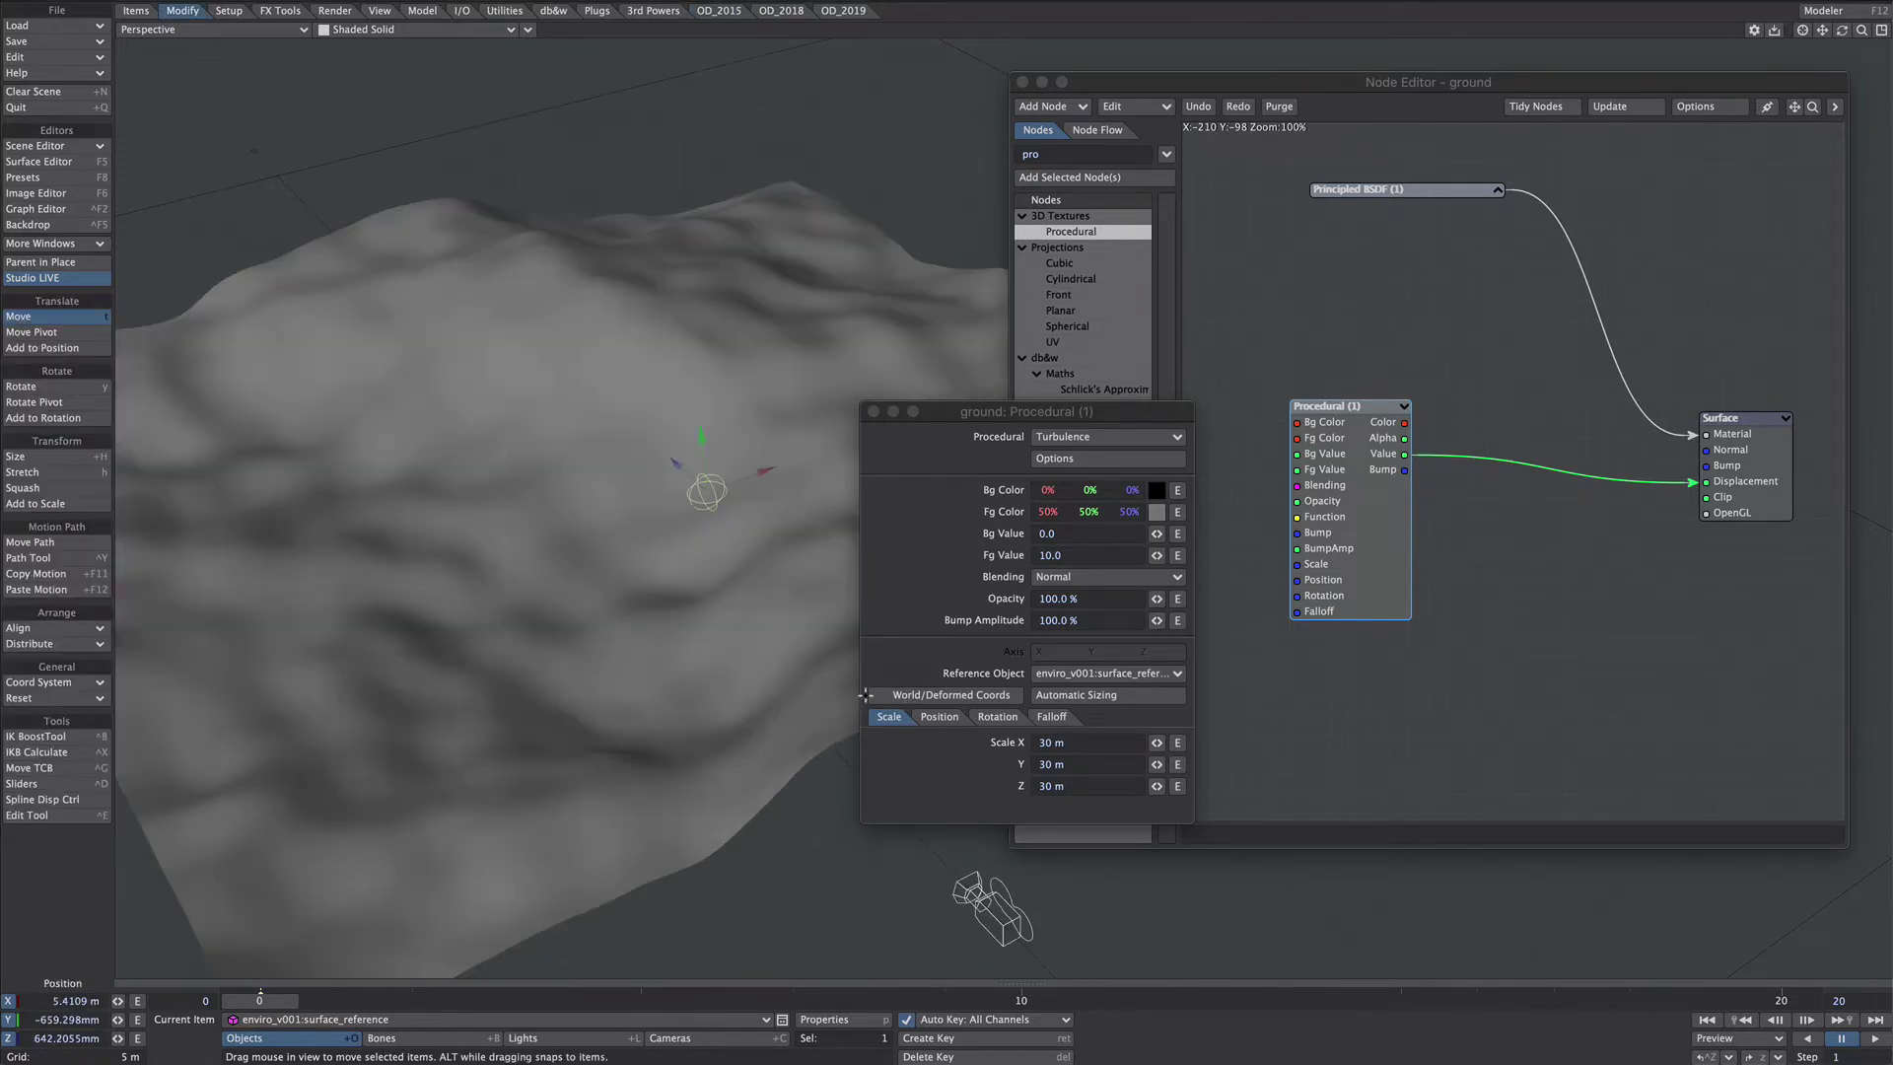
Step: Switch the ground's Turbulence procedural to World/Deformed Coords
left_click(966, 693)
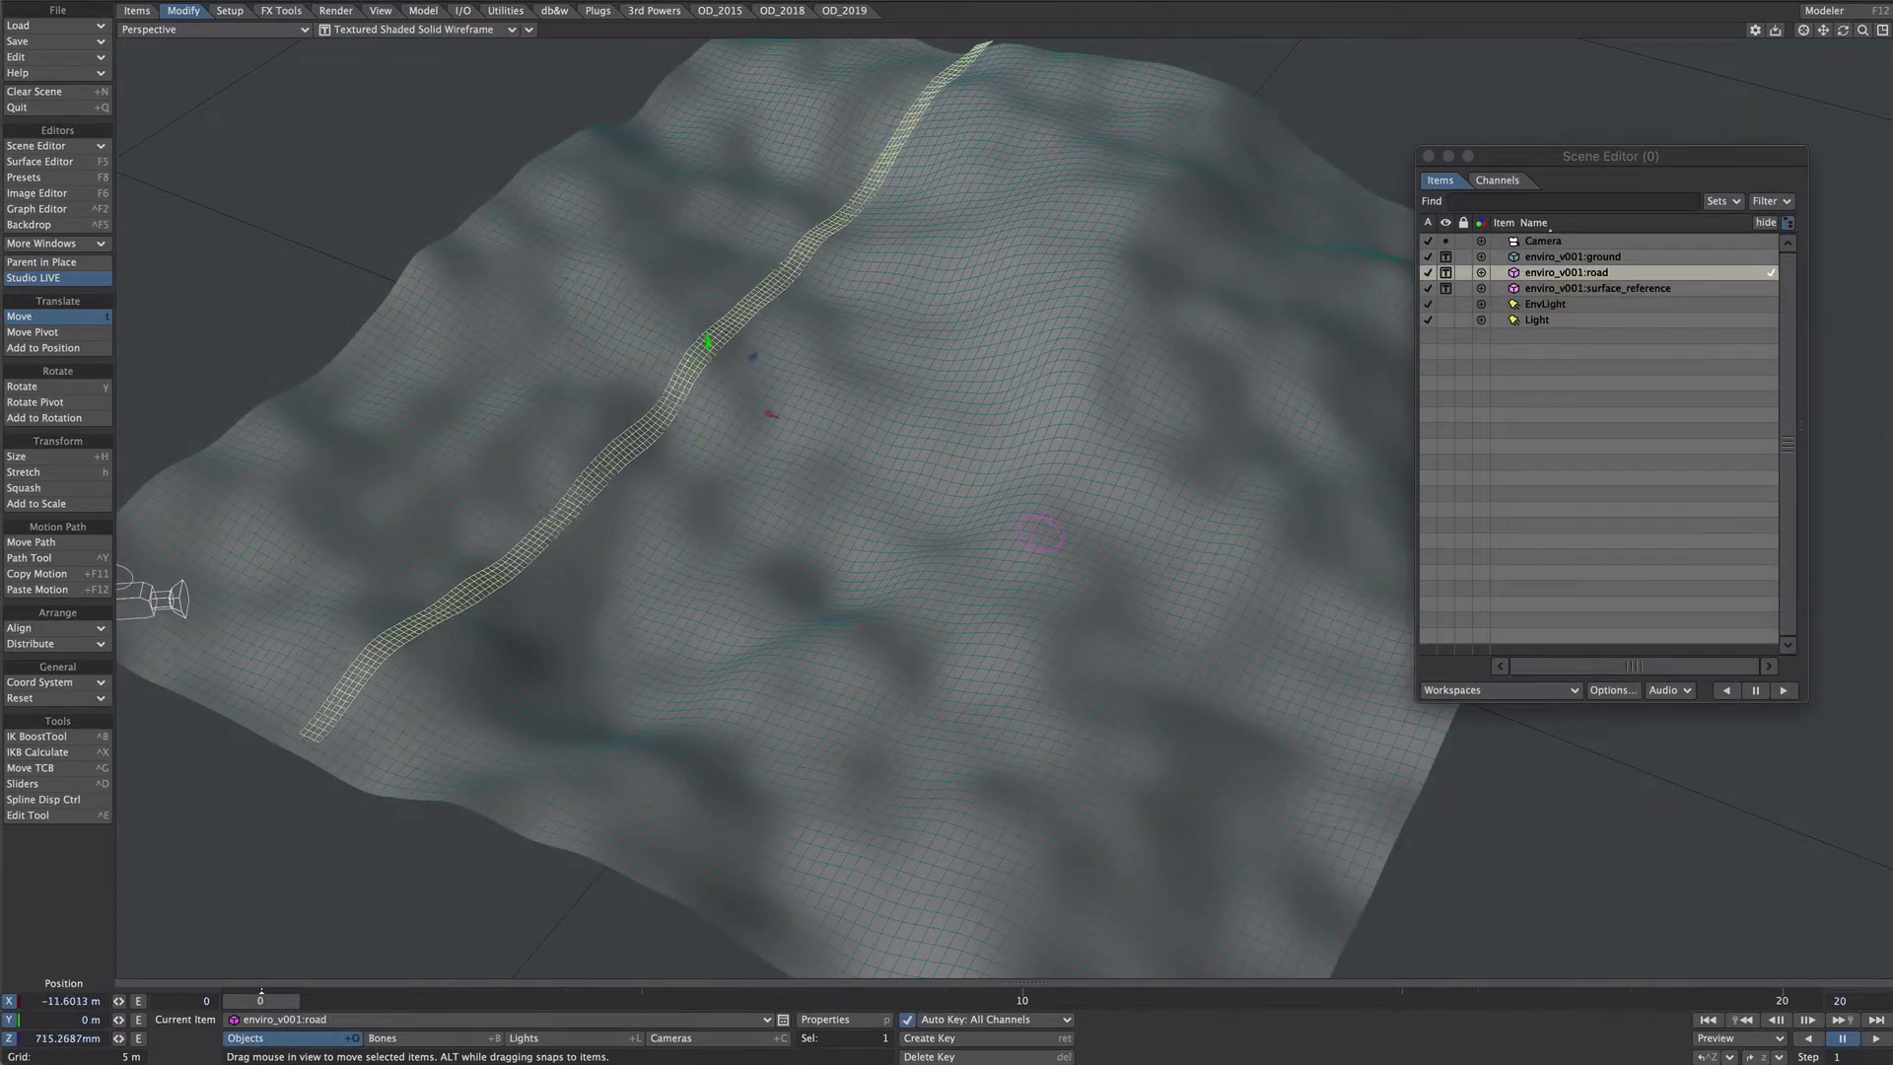
Step: Try moving and rotating the road object across the displaced ground to test how it follows the hills
left_click_drag(968, 447, 925, 535)
key("ctrl+z")
key("y")
key("t")
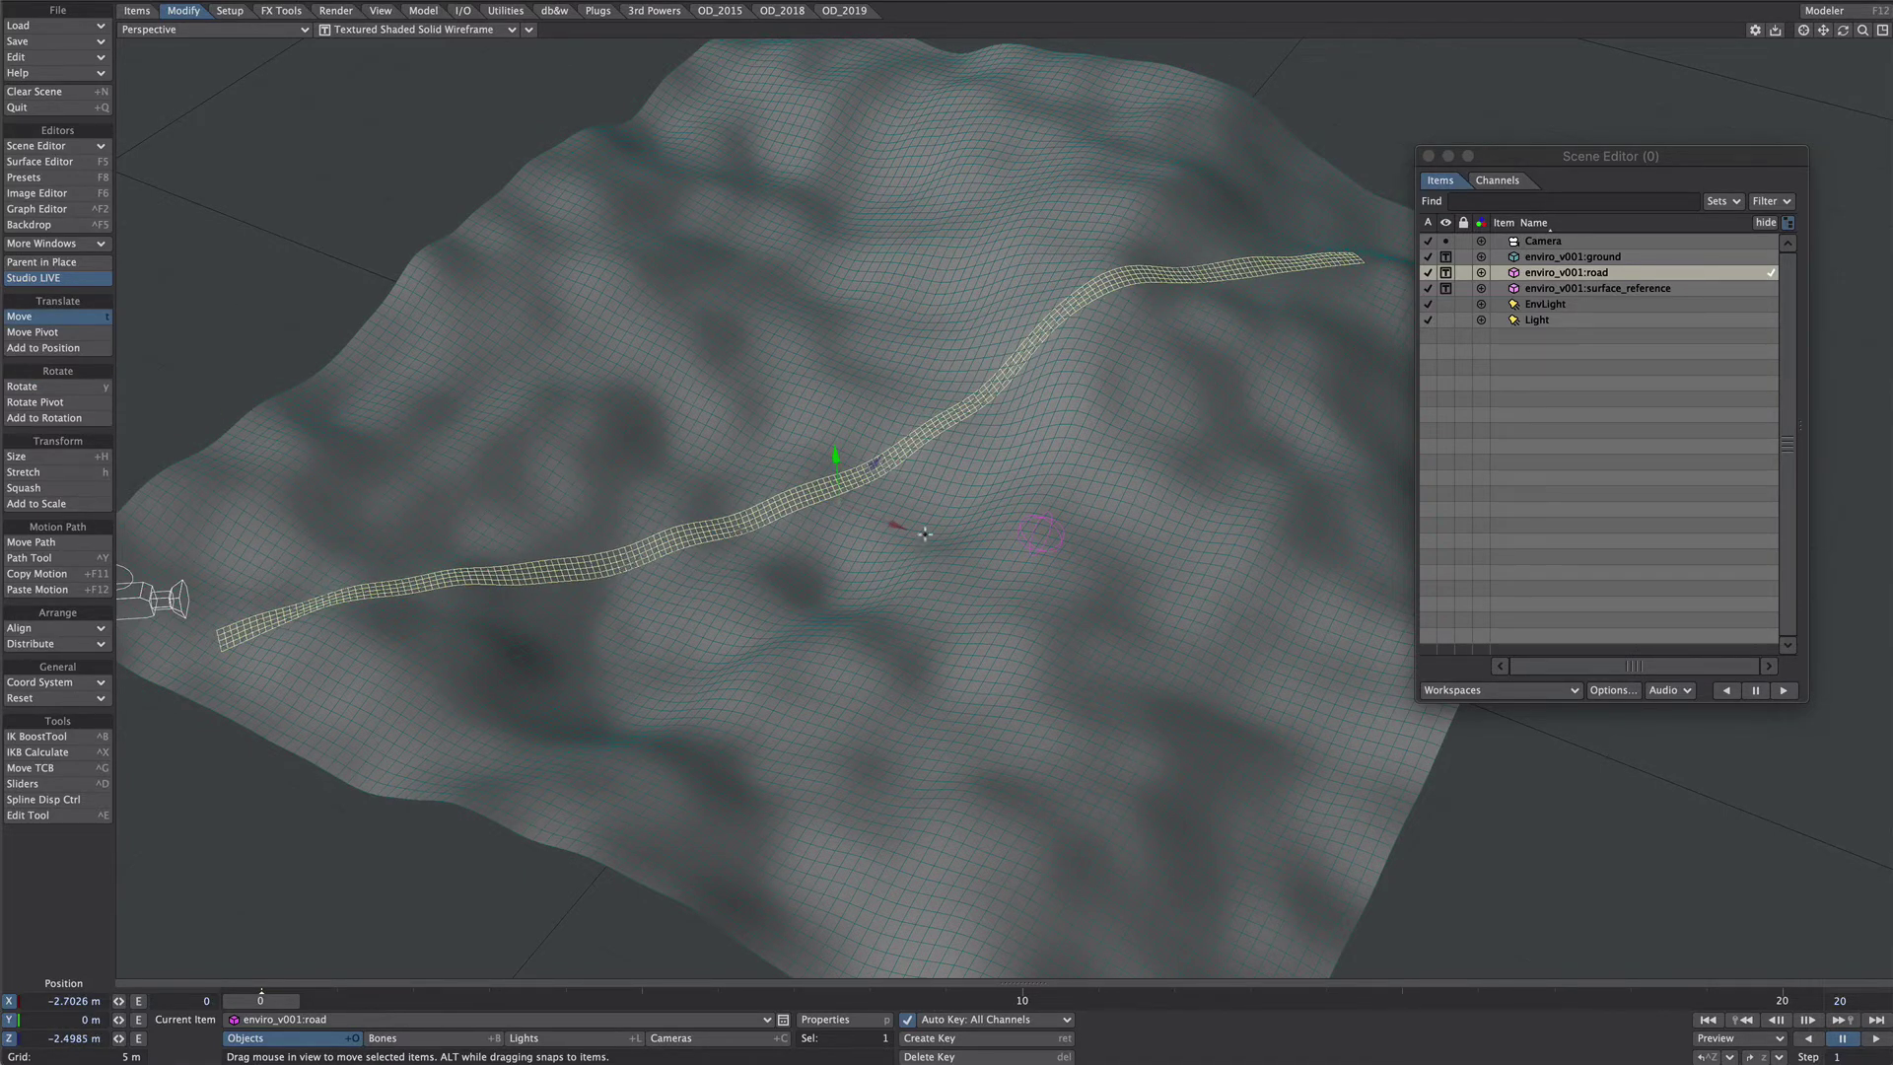
key("6")
left_click_drag(968, 461, 948, 410)
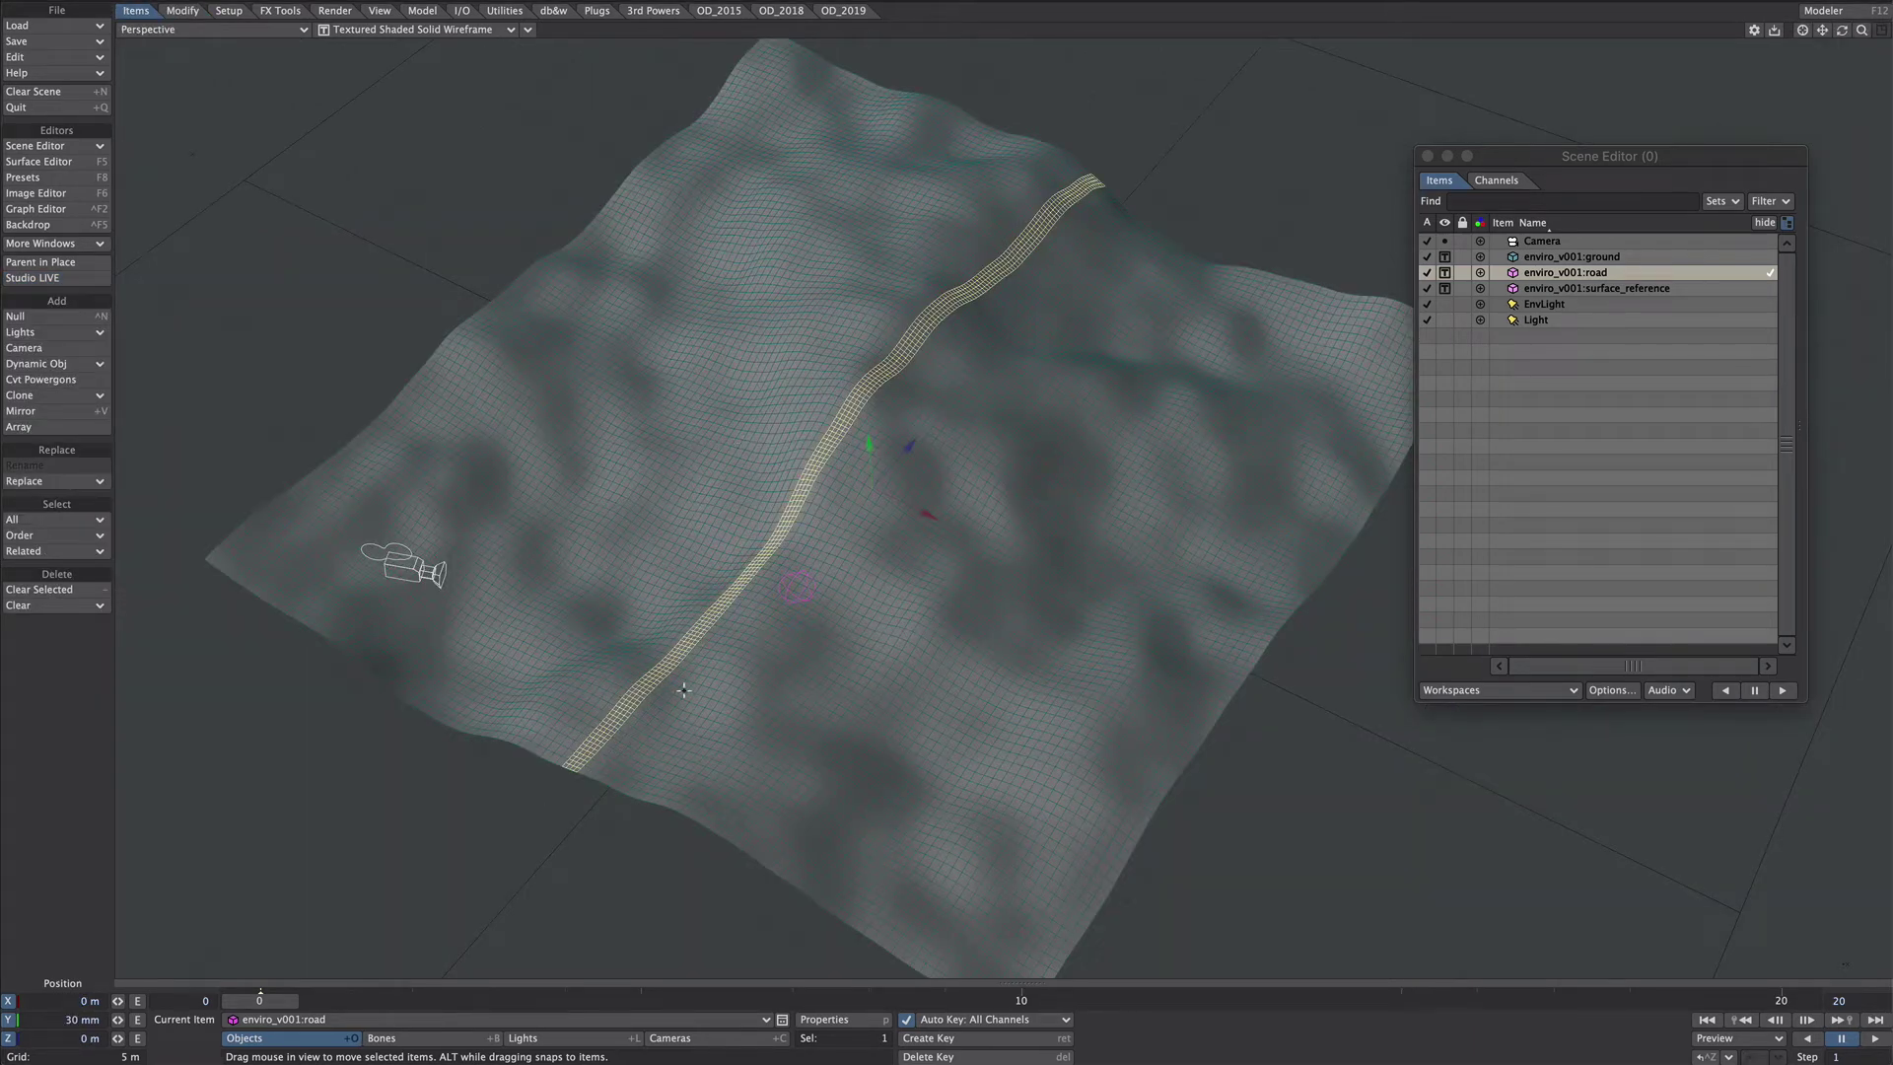
Step: Disable IK, deformations and motion controllers for the scene
left_click(227, 13)
left_click(47, 351)
left_click(55, 367)
left_click(69, 383)
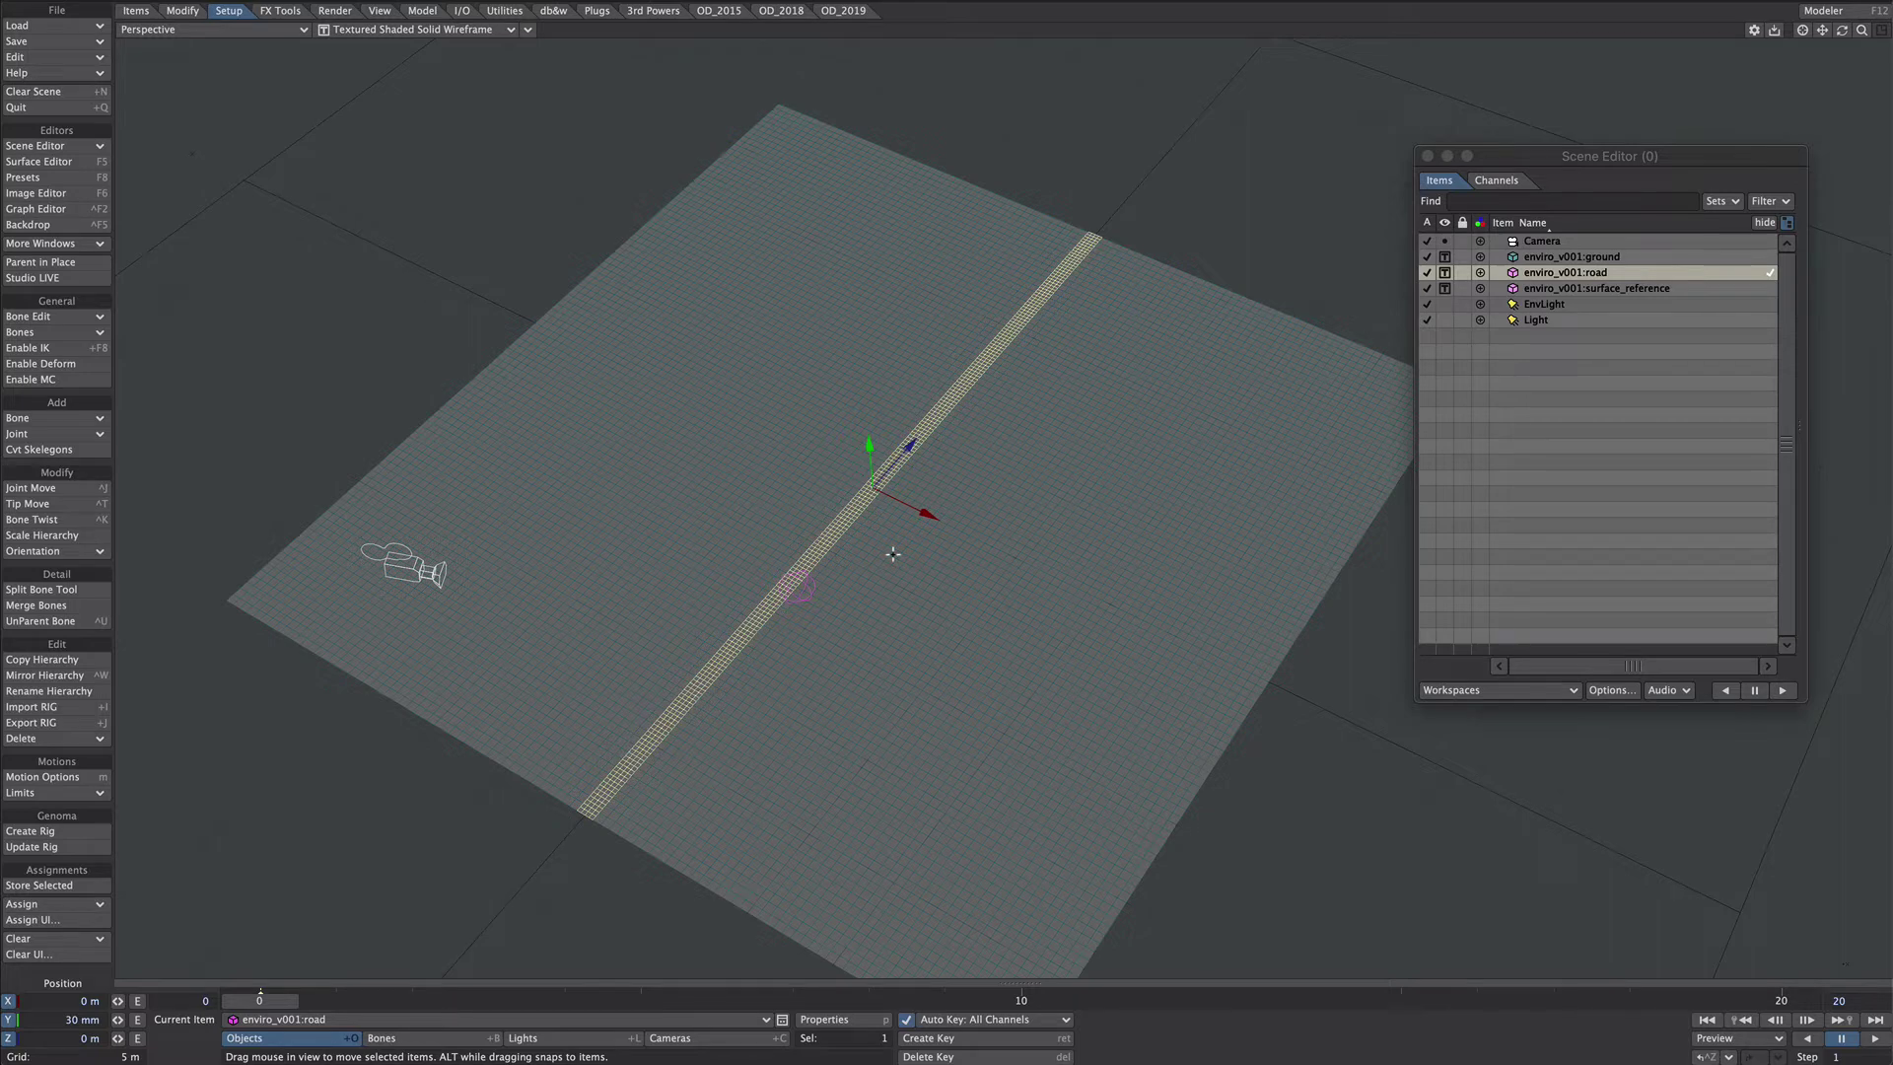
Step: Add a bone named Bone to the road and move it to the near end, at about -24.93 m in Z
key("equal")
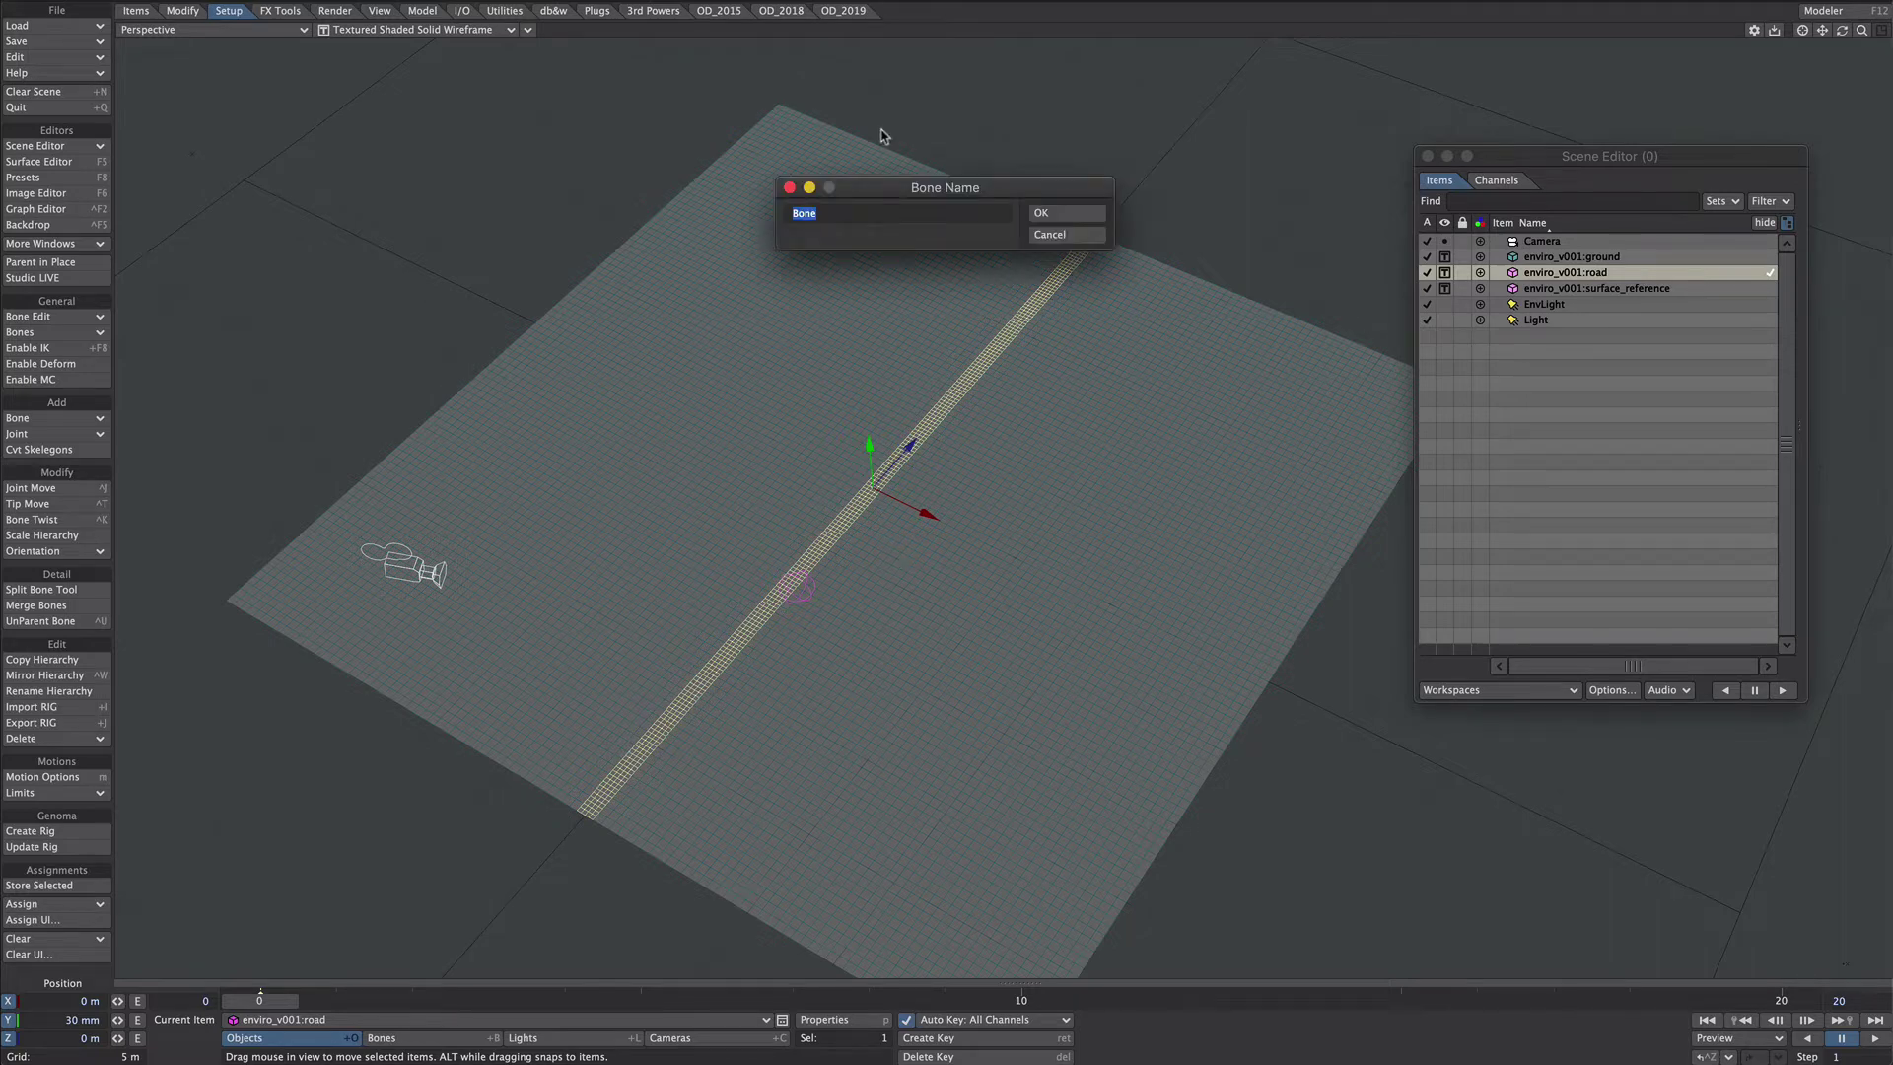
left_click(1059, 215)
left_click_drag(909, 446, 627, 766)
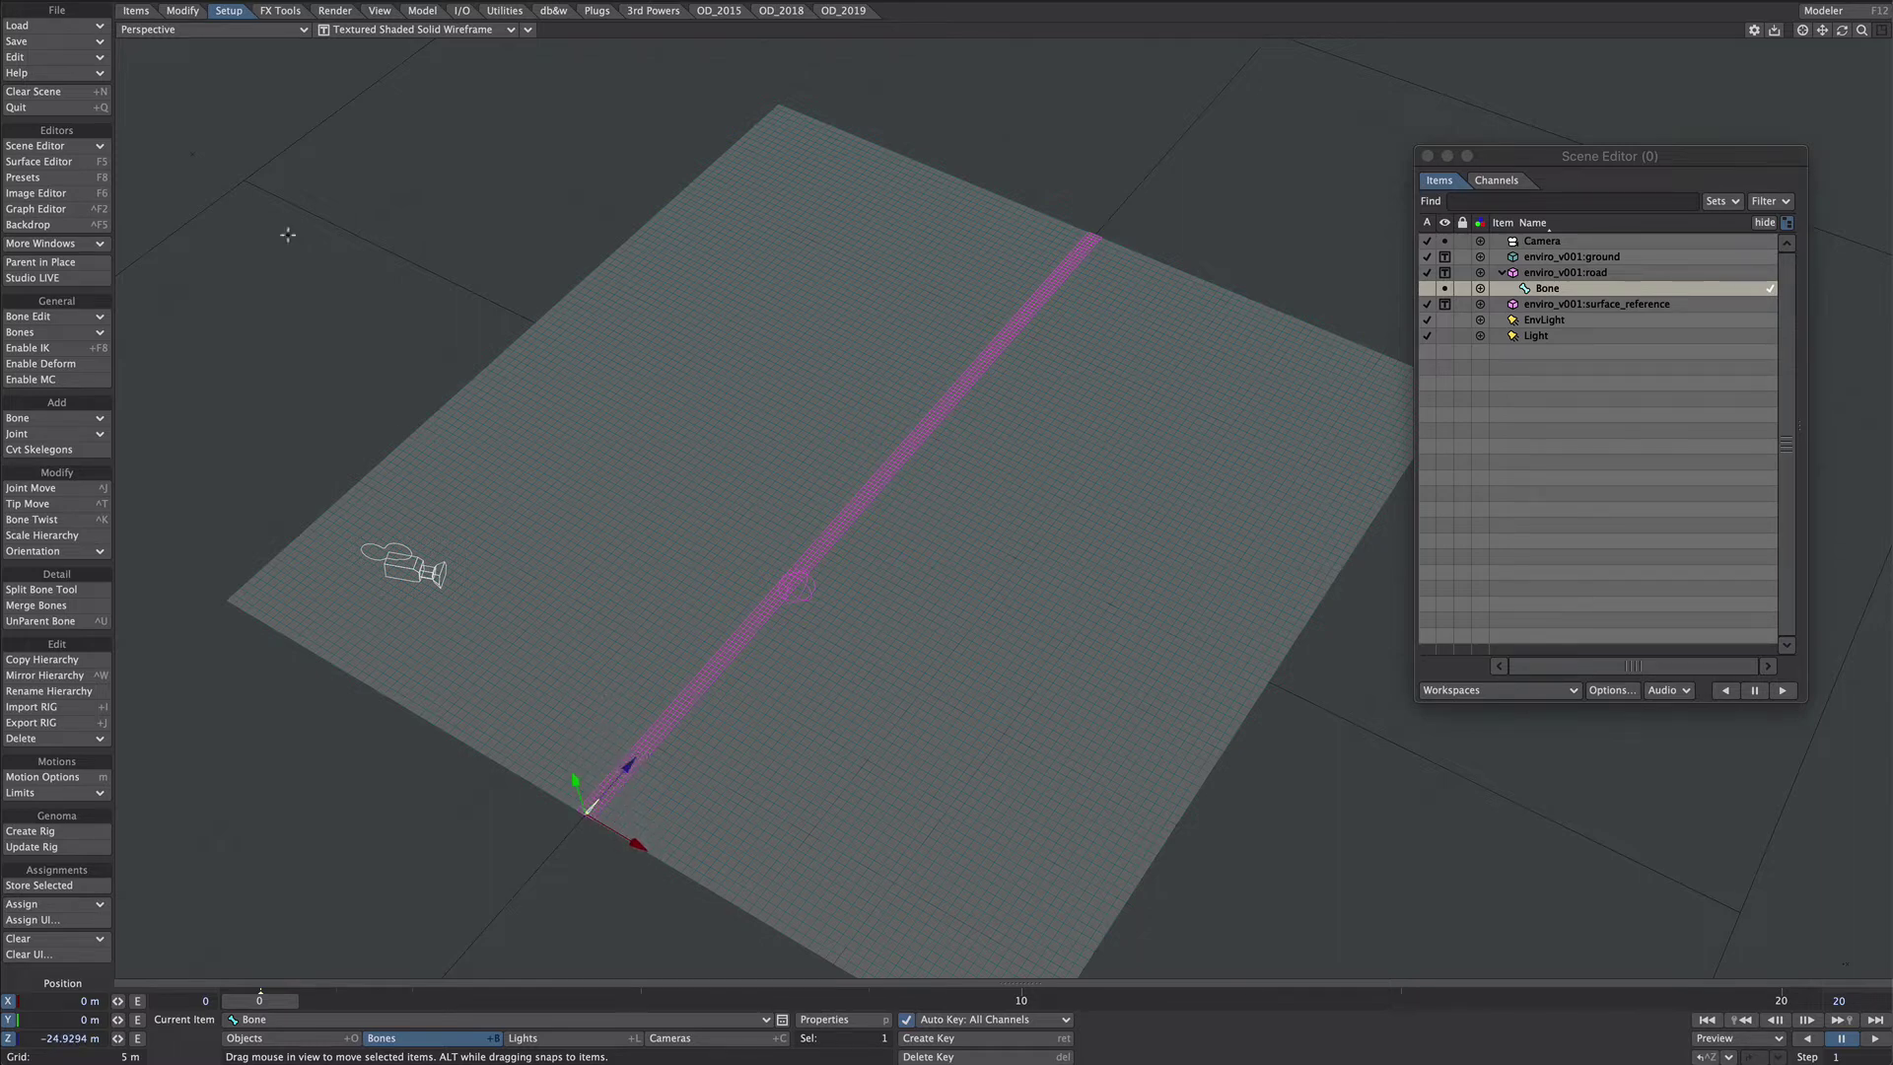
Step: Clone the bone into a row of five spaced along the road, with the last at the far end, about 24.97 m in Z
left_click(137, 13)
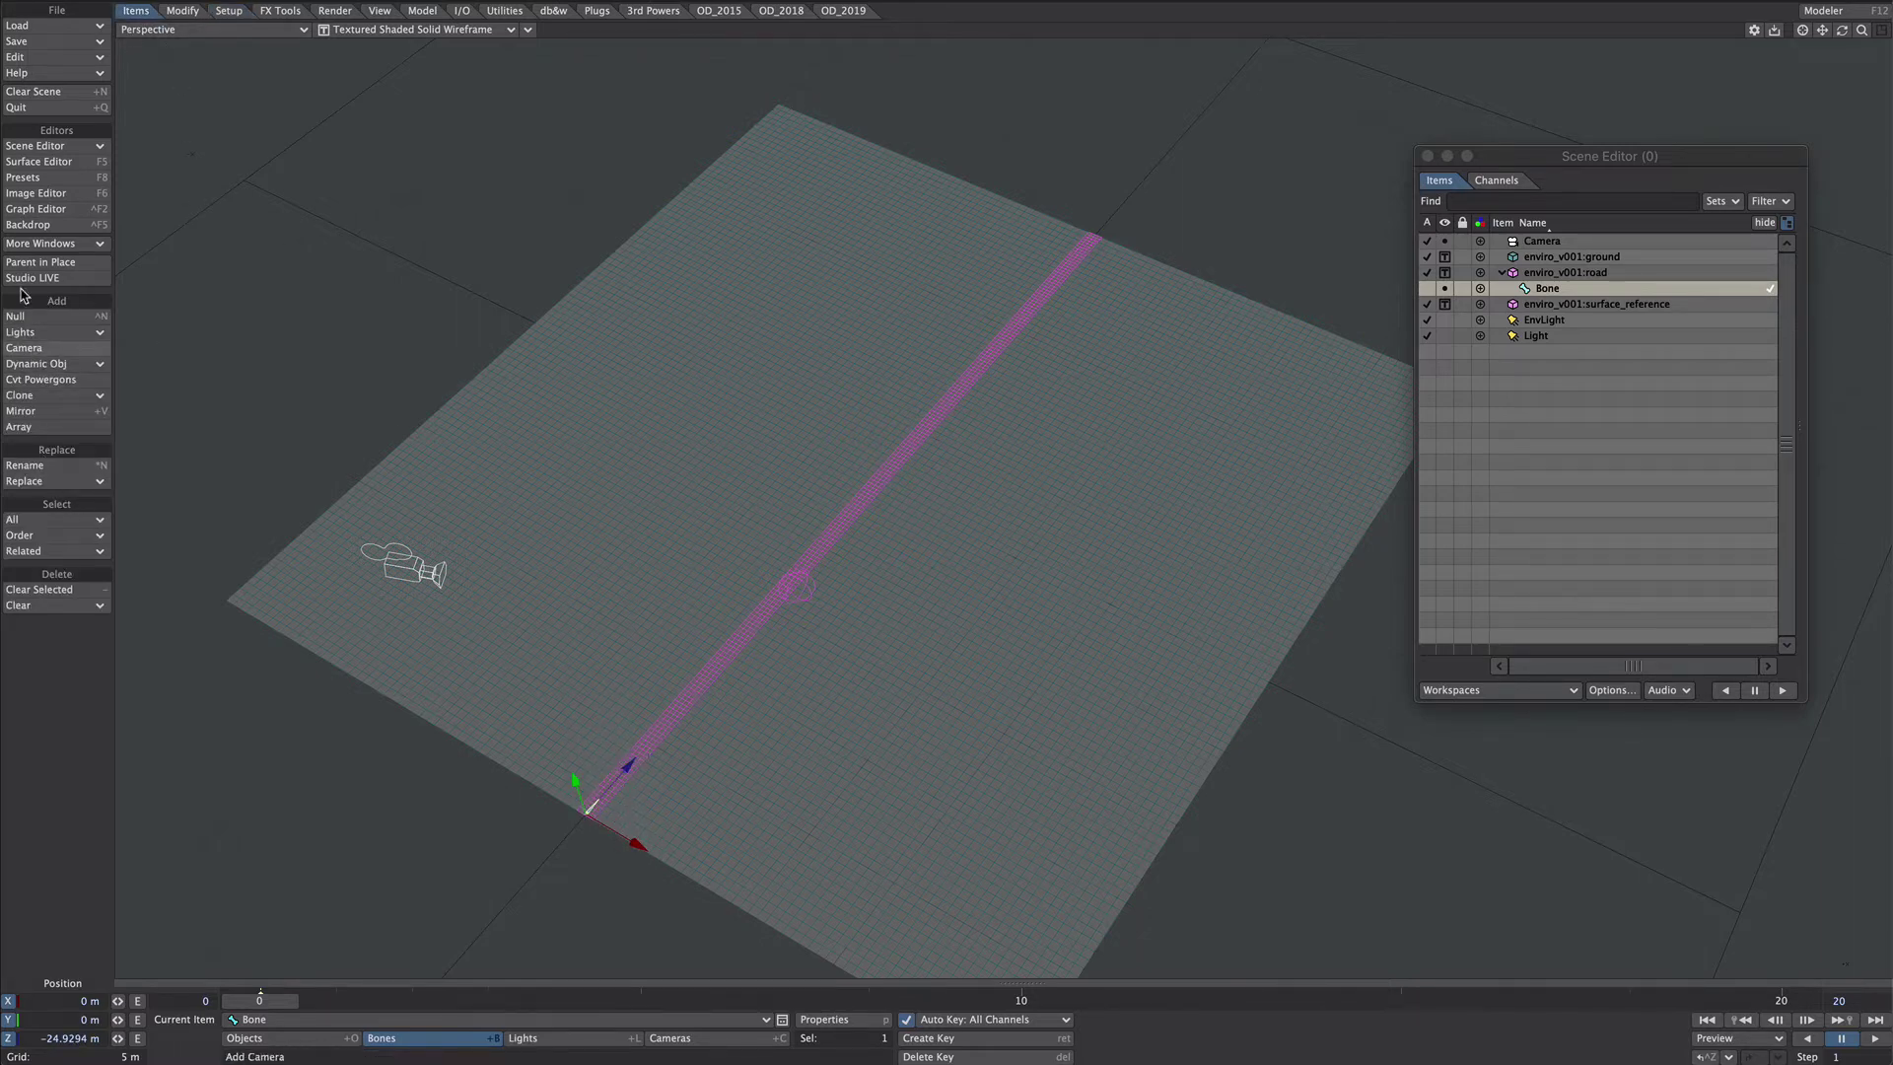
left_click(54, 394)
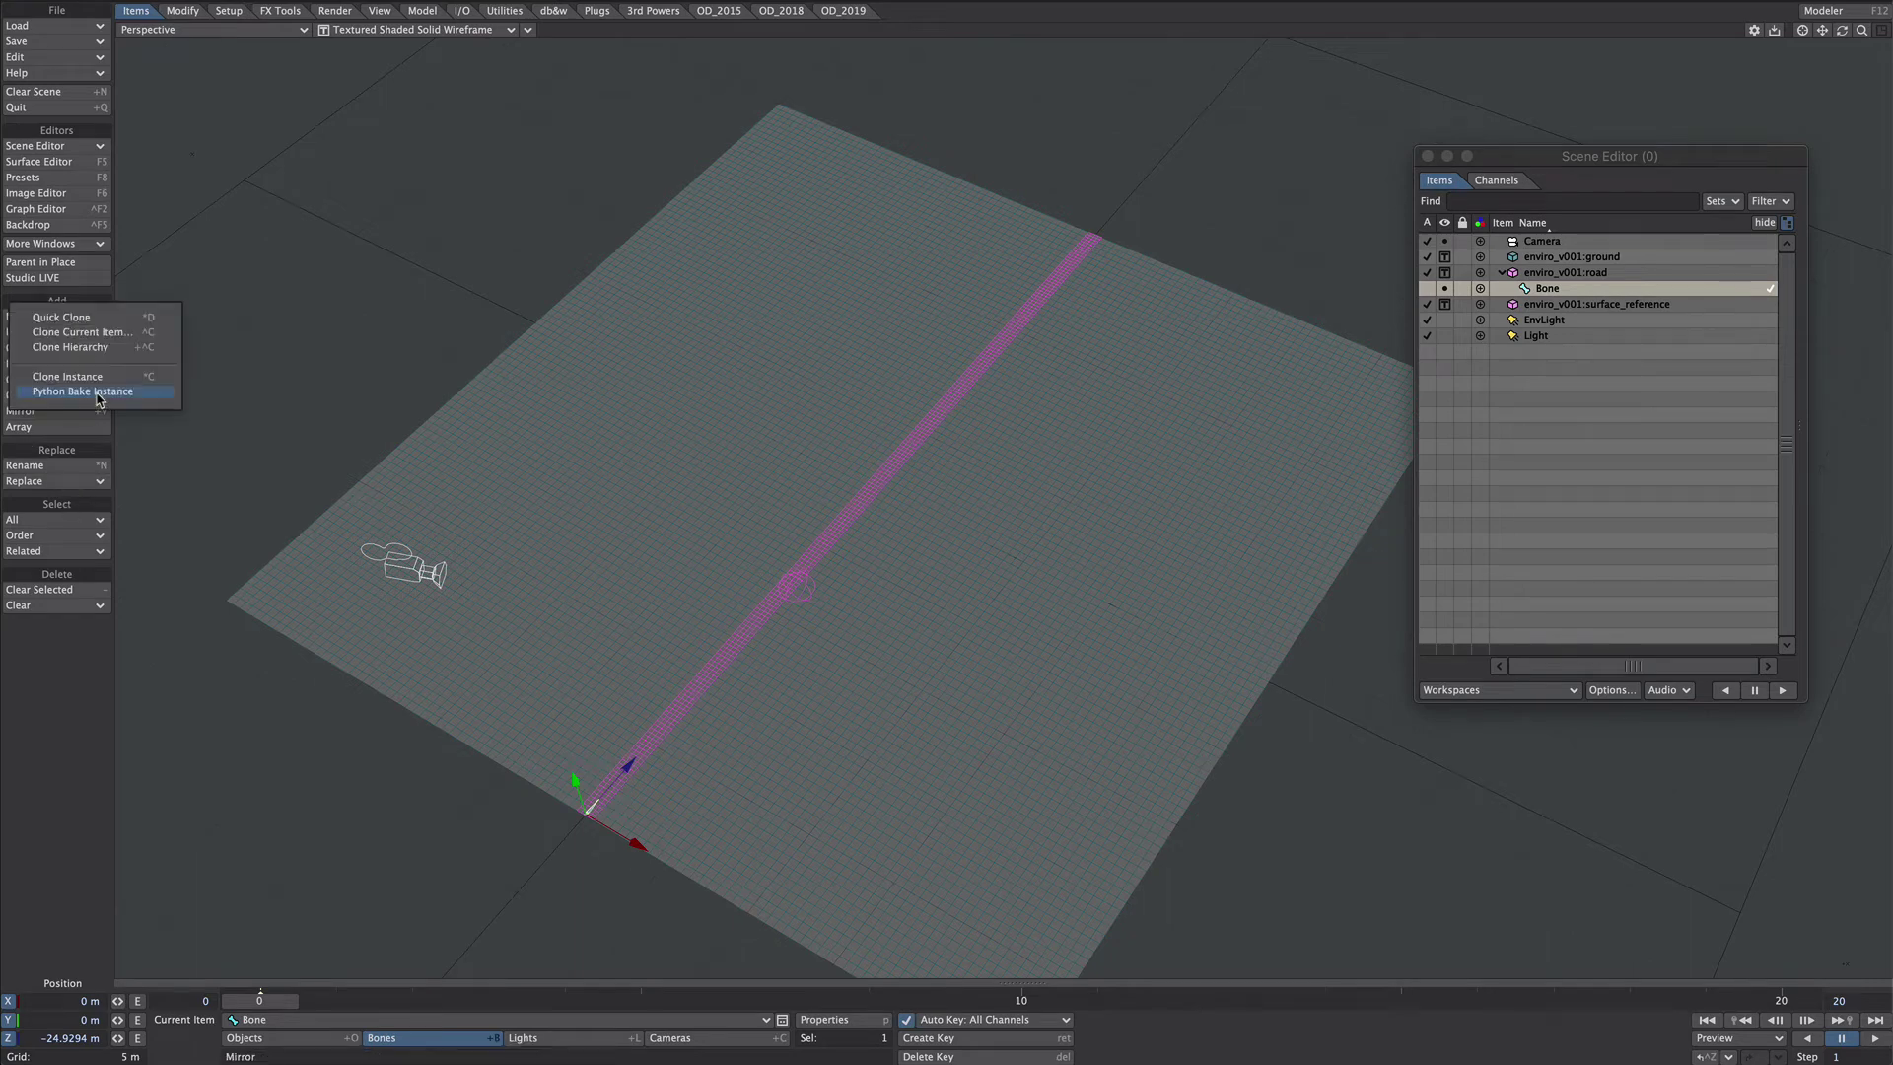
left_click(137, 318)
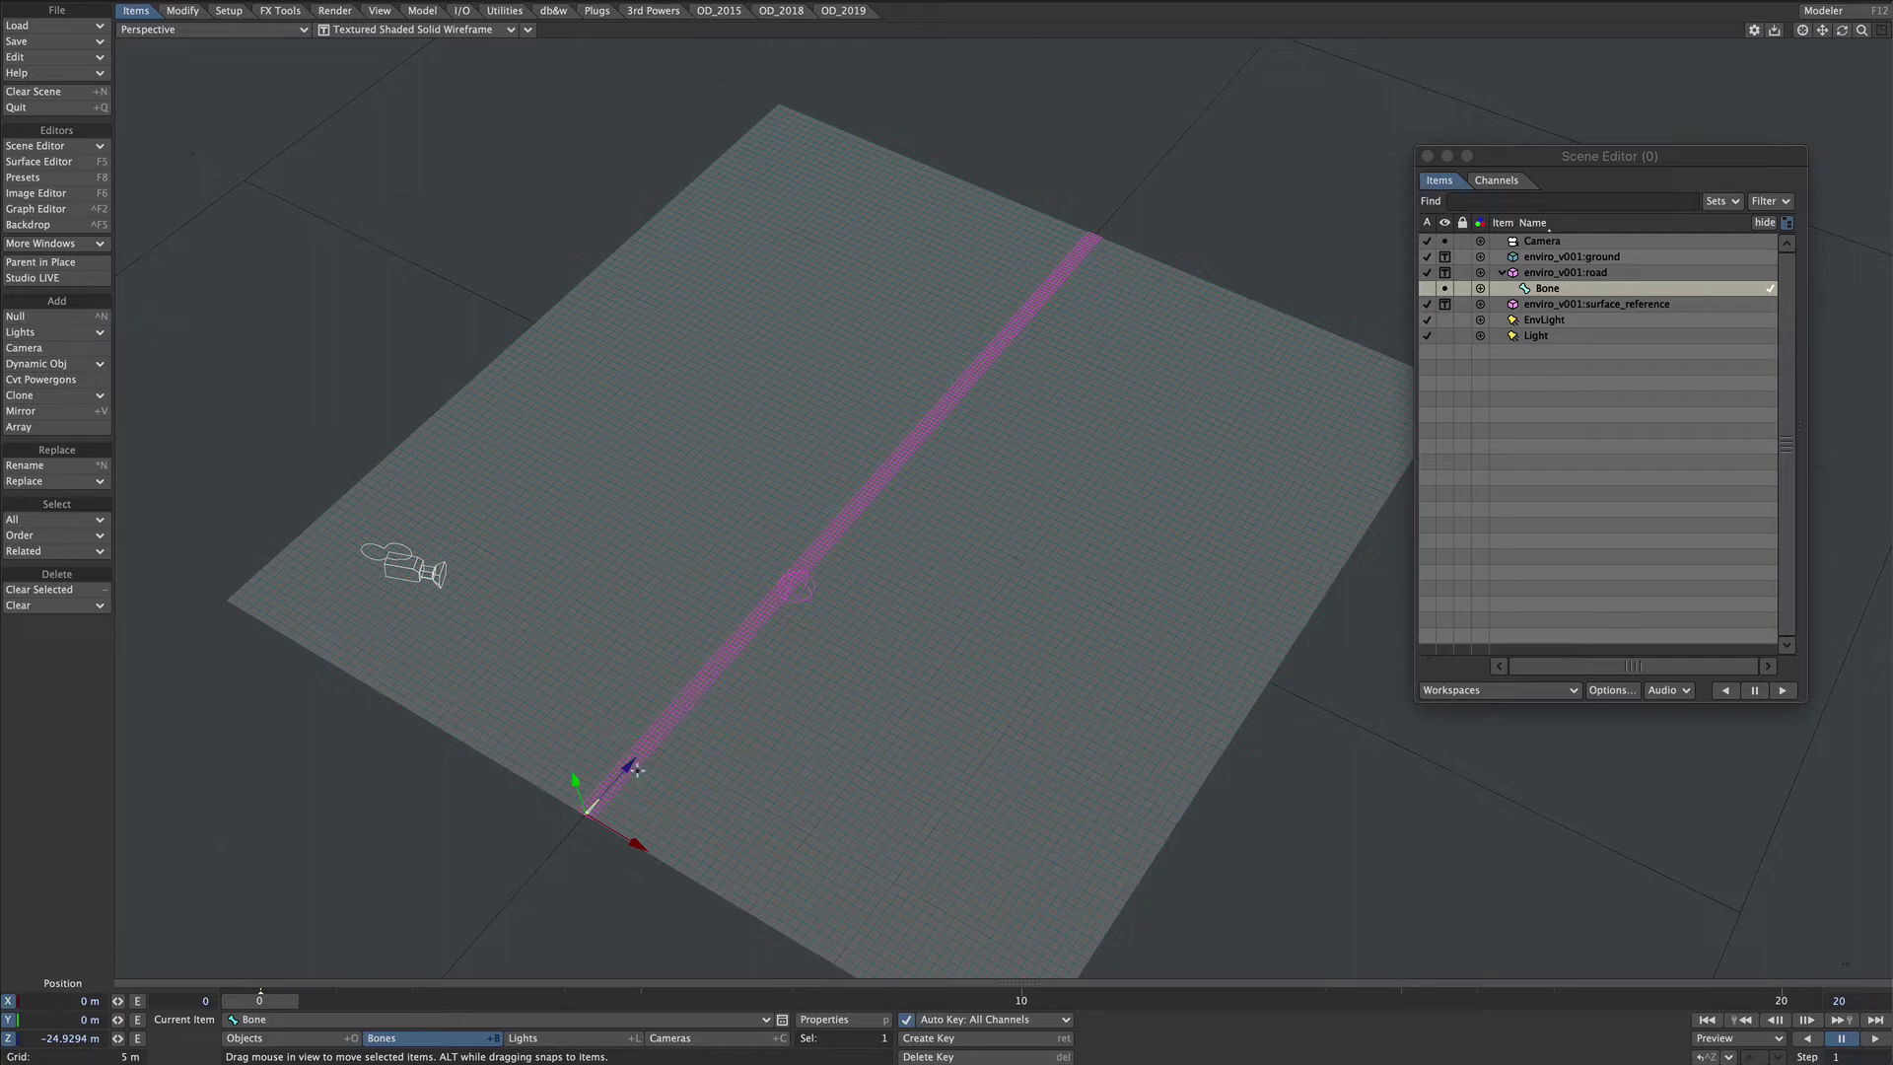
key("ctrl+c")
mouse_move(629, 762)
left_mouse_down()
mouse_move(759, 592)
mouse_move(745, 607)
mouse_move(730, 641)
mouse_move(971, 360)
mouse_move(1011, 347)
mouse_move(1147, 195)
left_mouse_up()
key("ctrl+c")
key("ctrl+c")
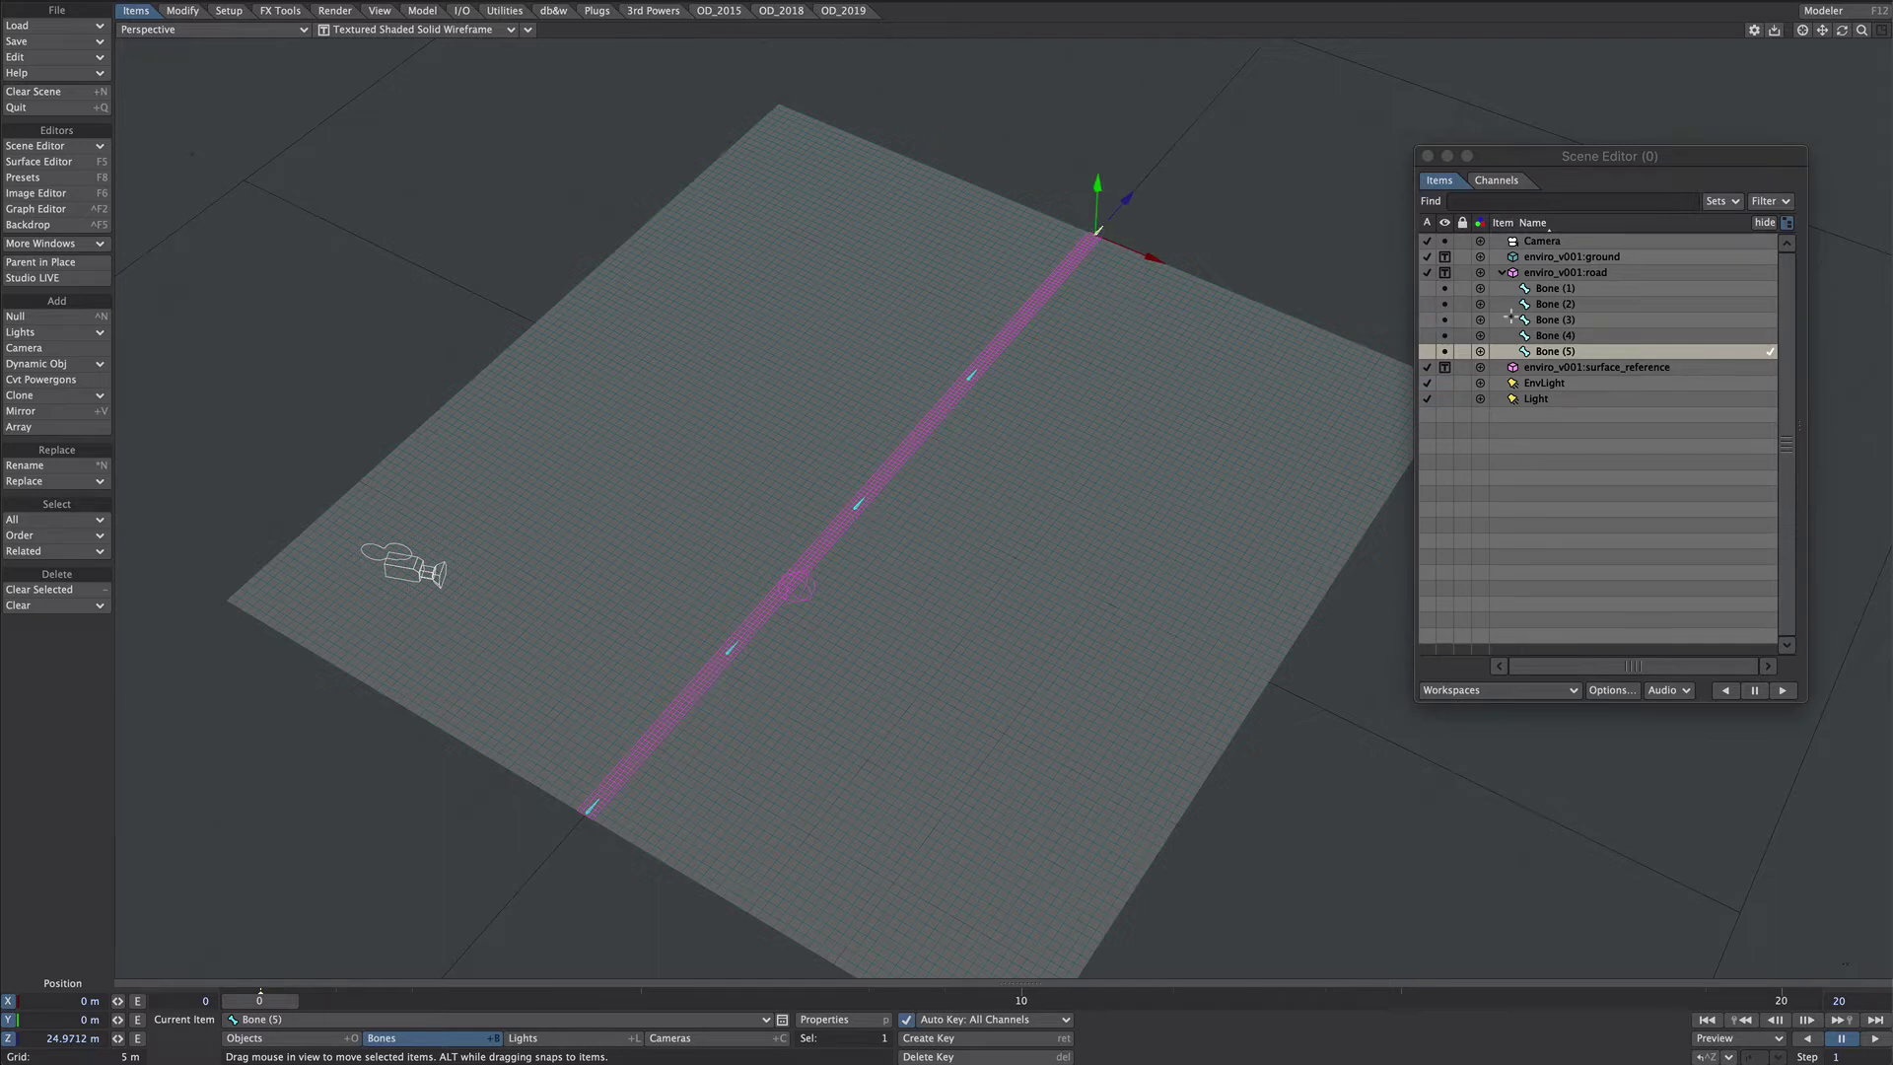
Step: Change the bone type of all five road bones to Joint
left_click(1551, 294)
left_click(1554, 352, "shift")
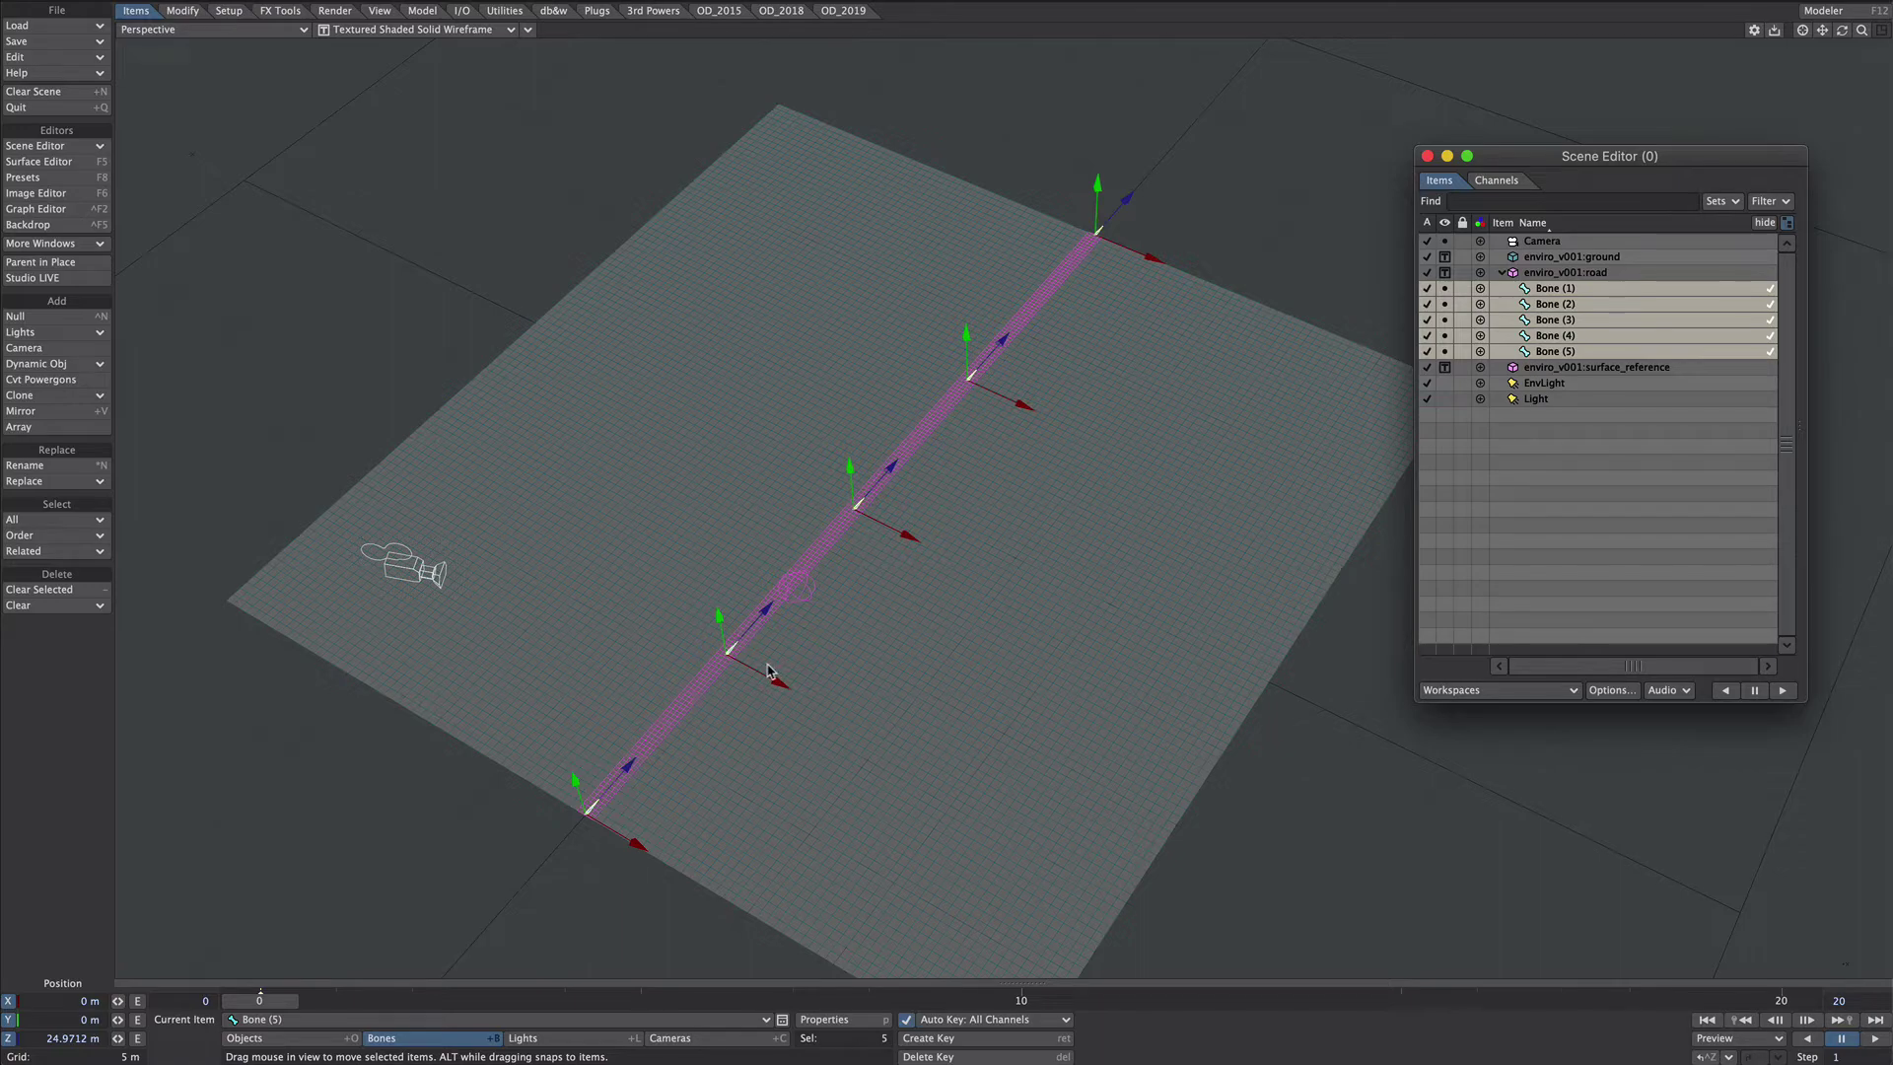
key("p")
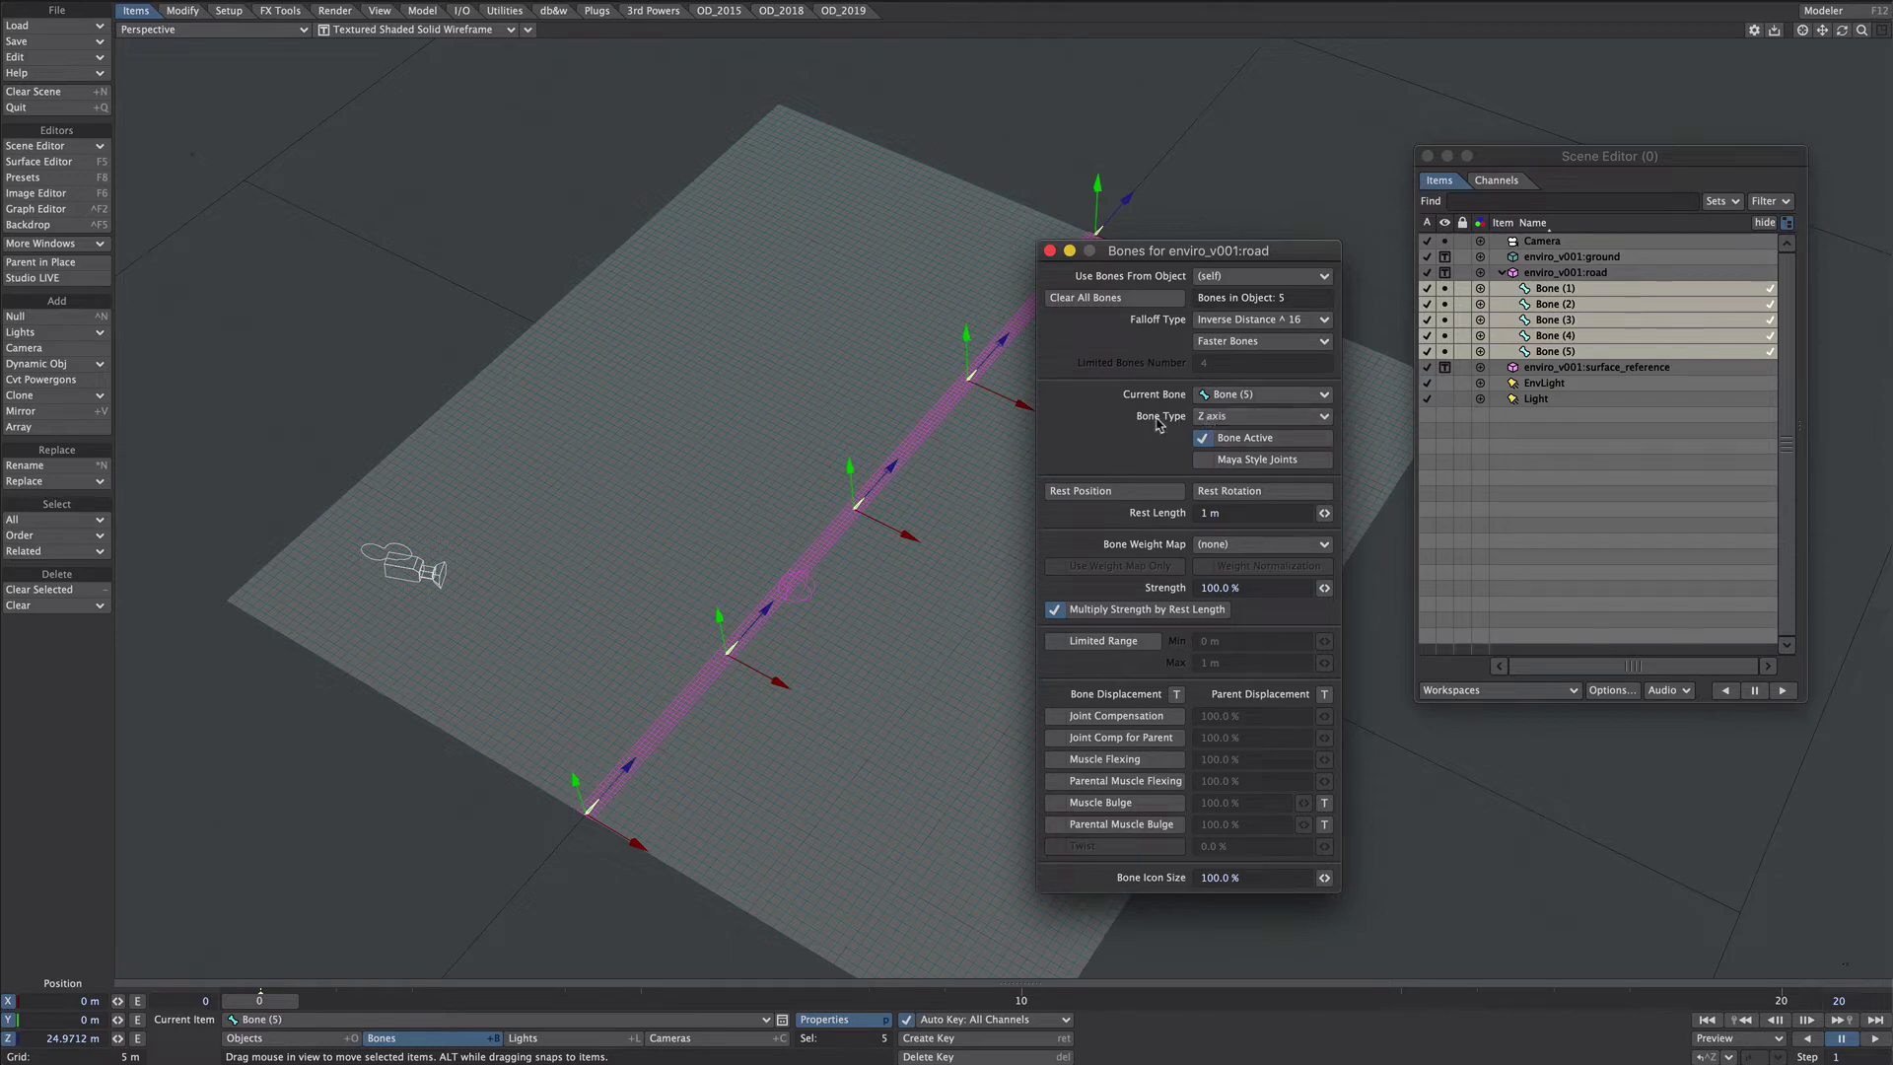
left_click(1223, 422)
left_click(1232, 441)
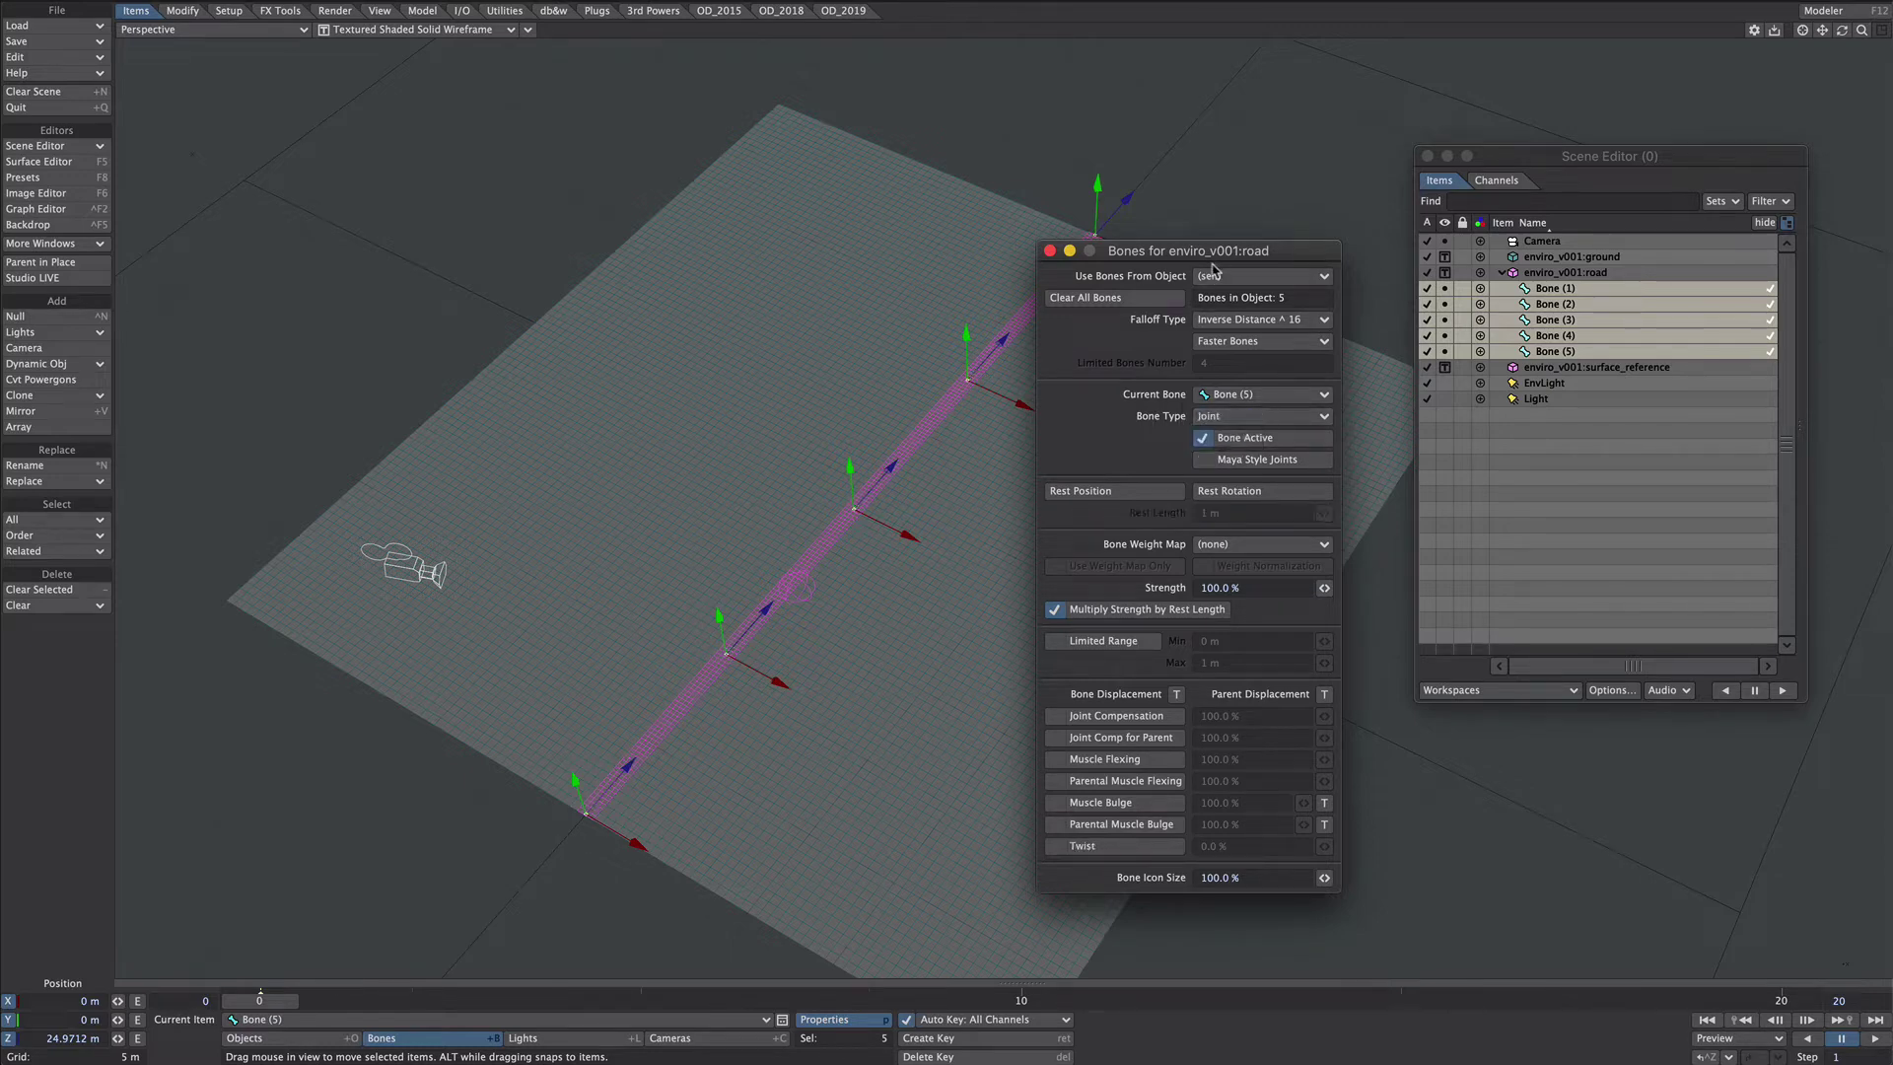
left_click_drag(1184, 251, 1367, 98)
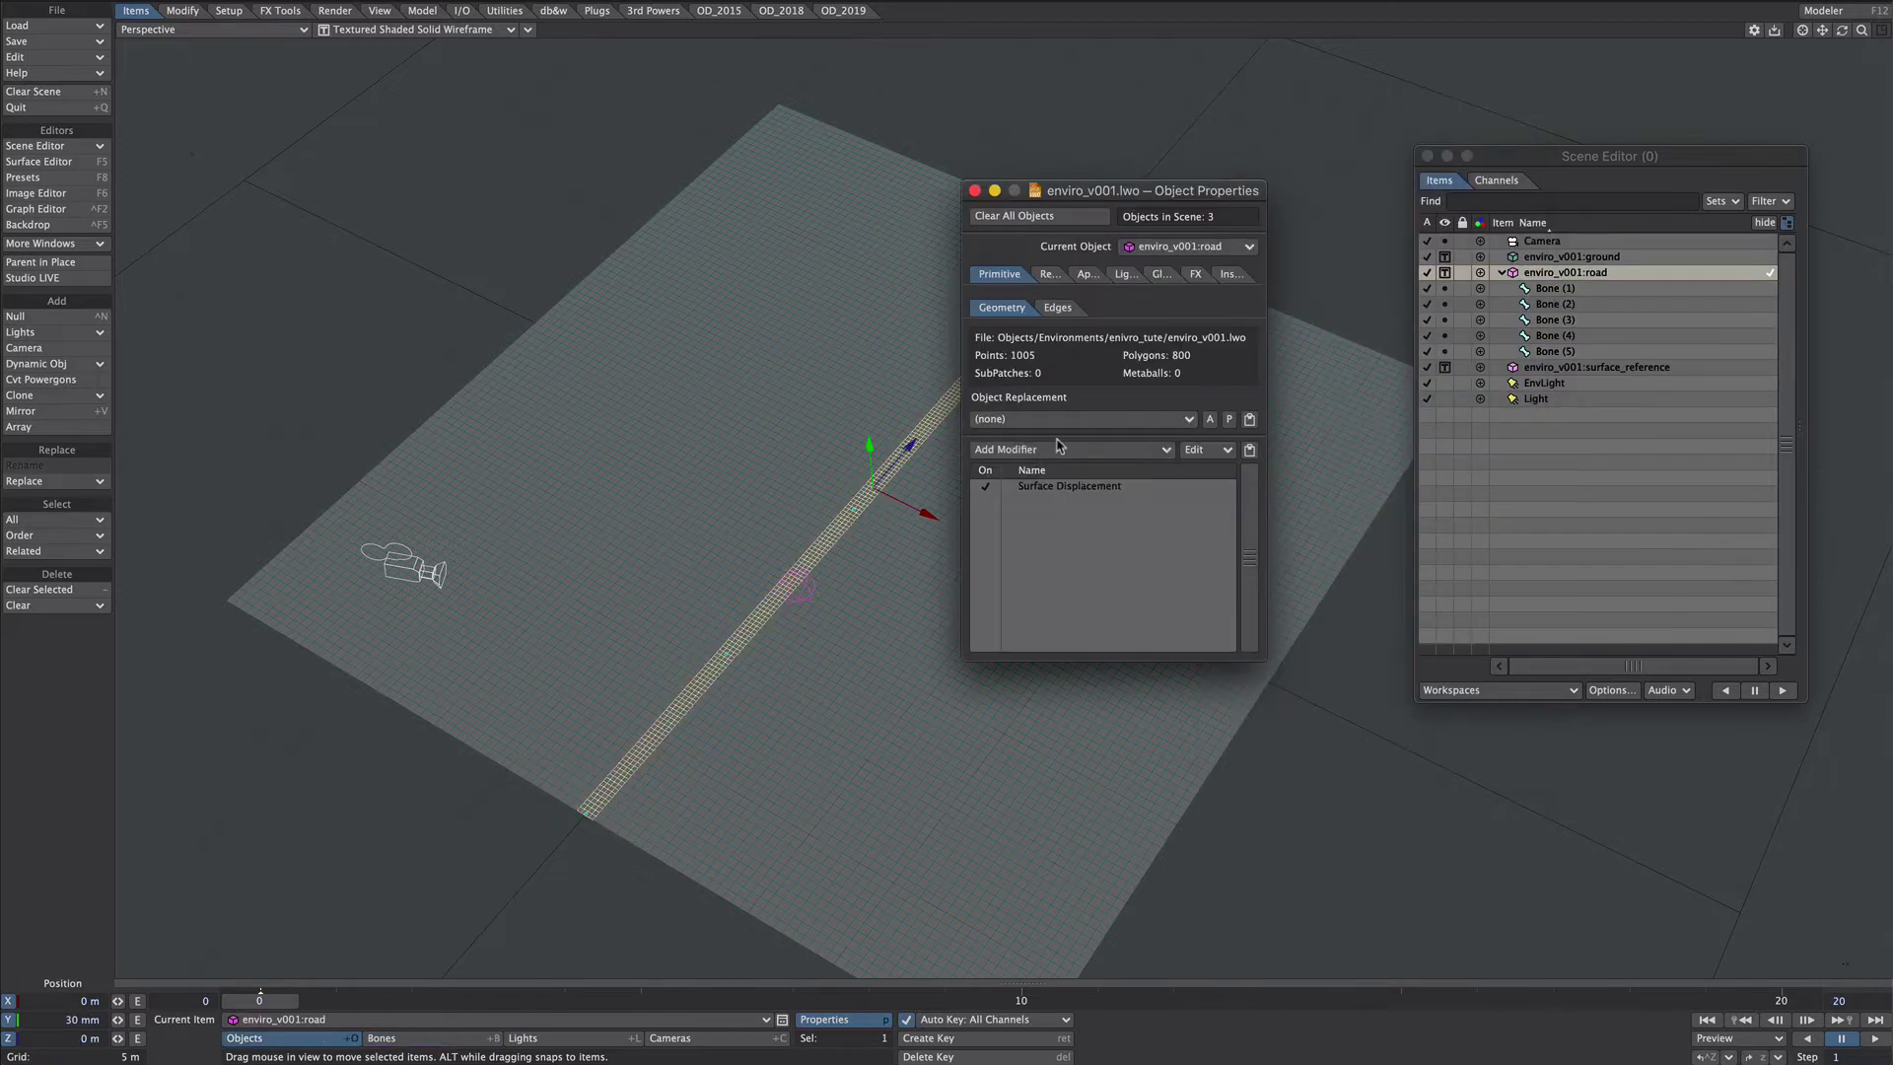
Step: Add a Bones modifier to the road object and place it above Surface Displacement
left_click(1027, 450)
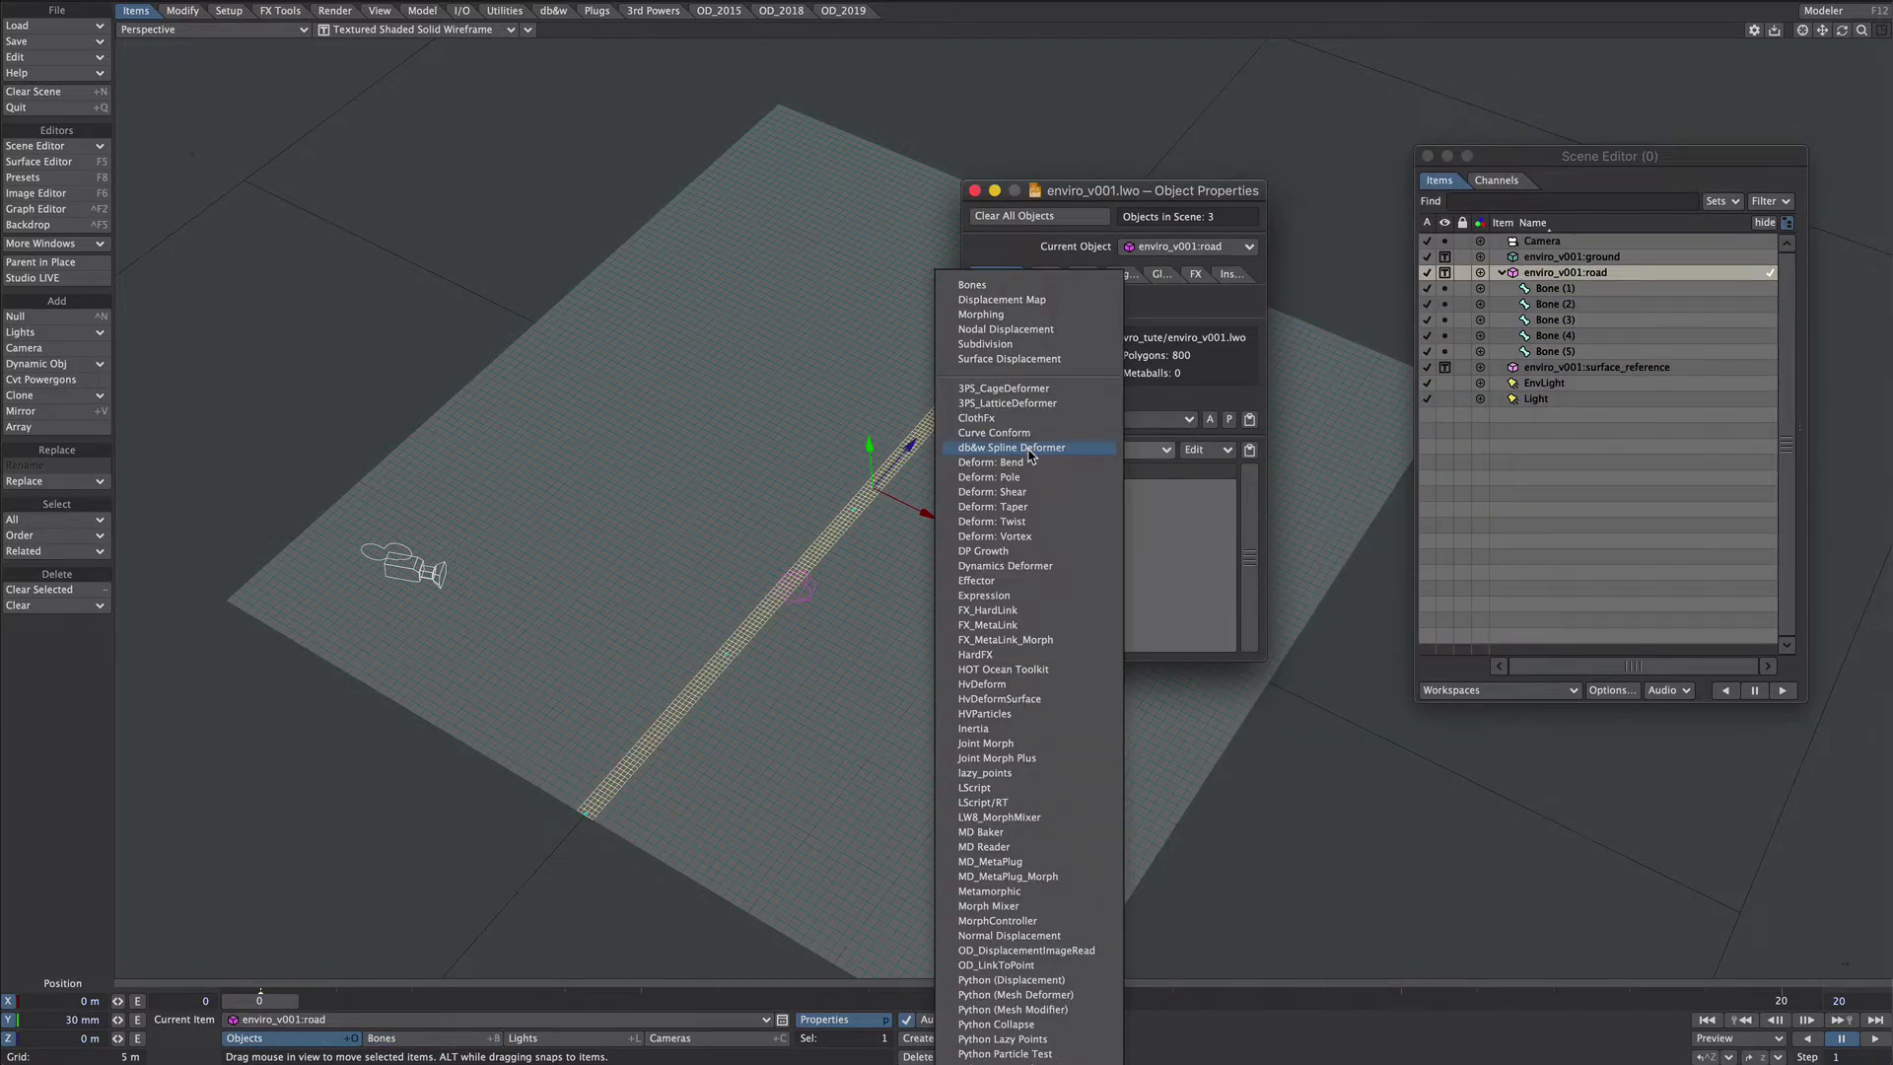
left_click(1028, 286)
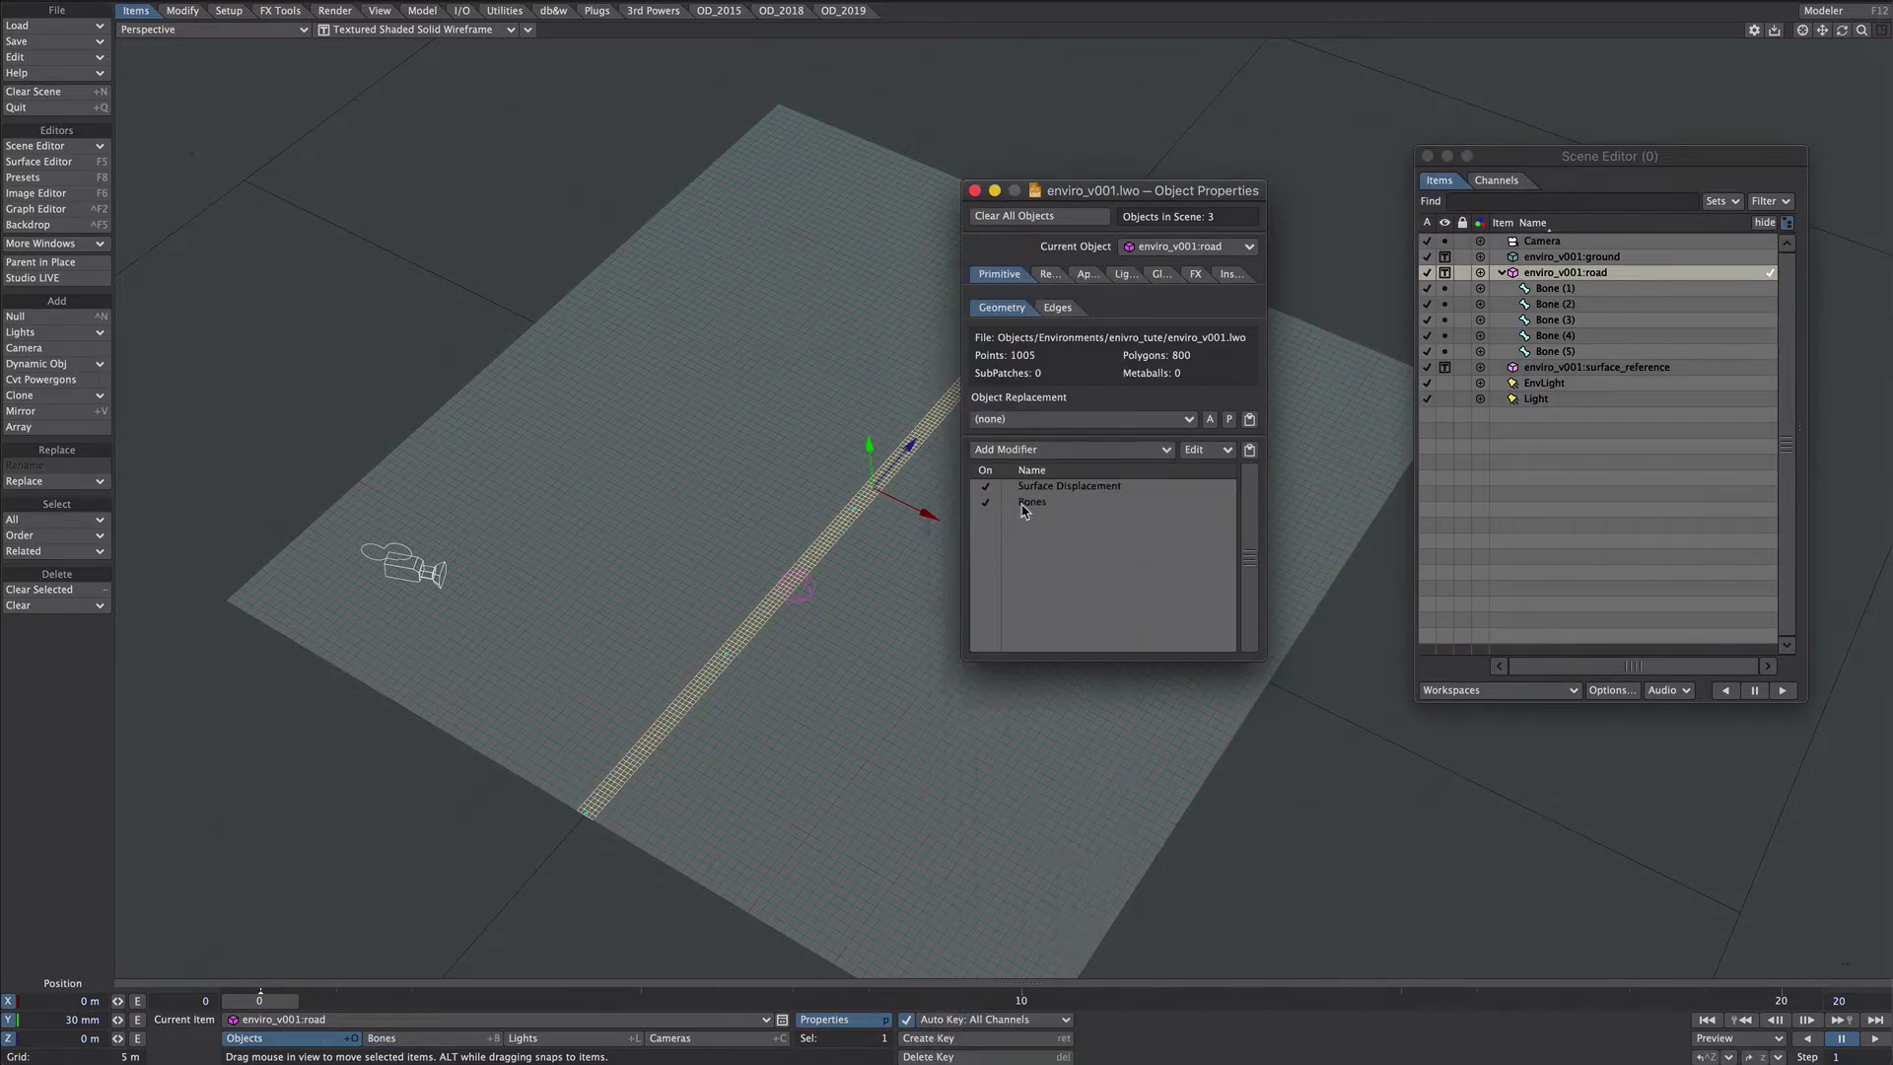
left_click_drag(1025, 507, 998, 488)
Step: Enable deformations, IK and motion calculations for the scene's bones
left_click(769, 651)
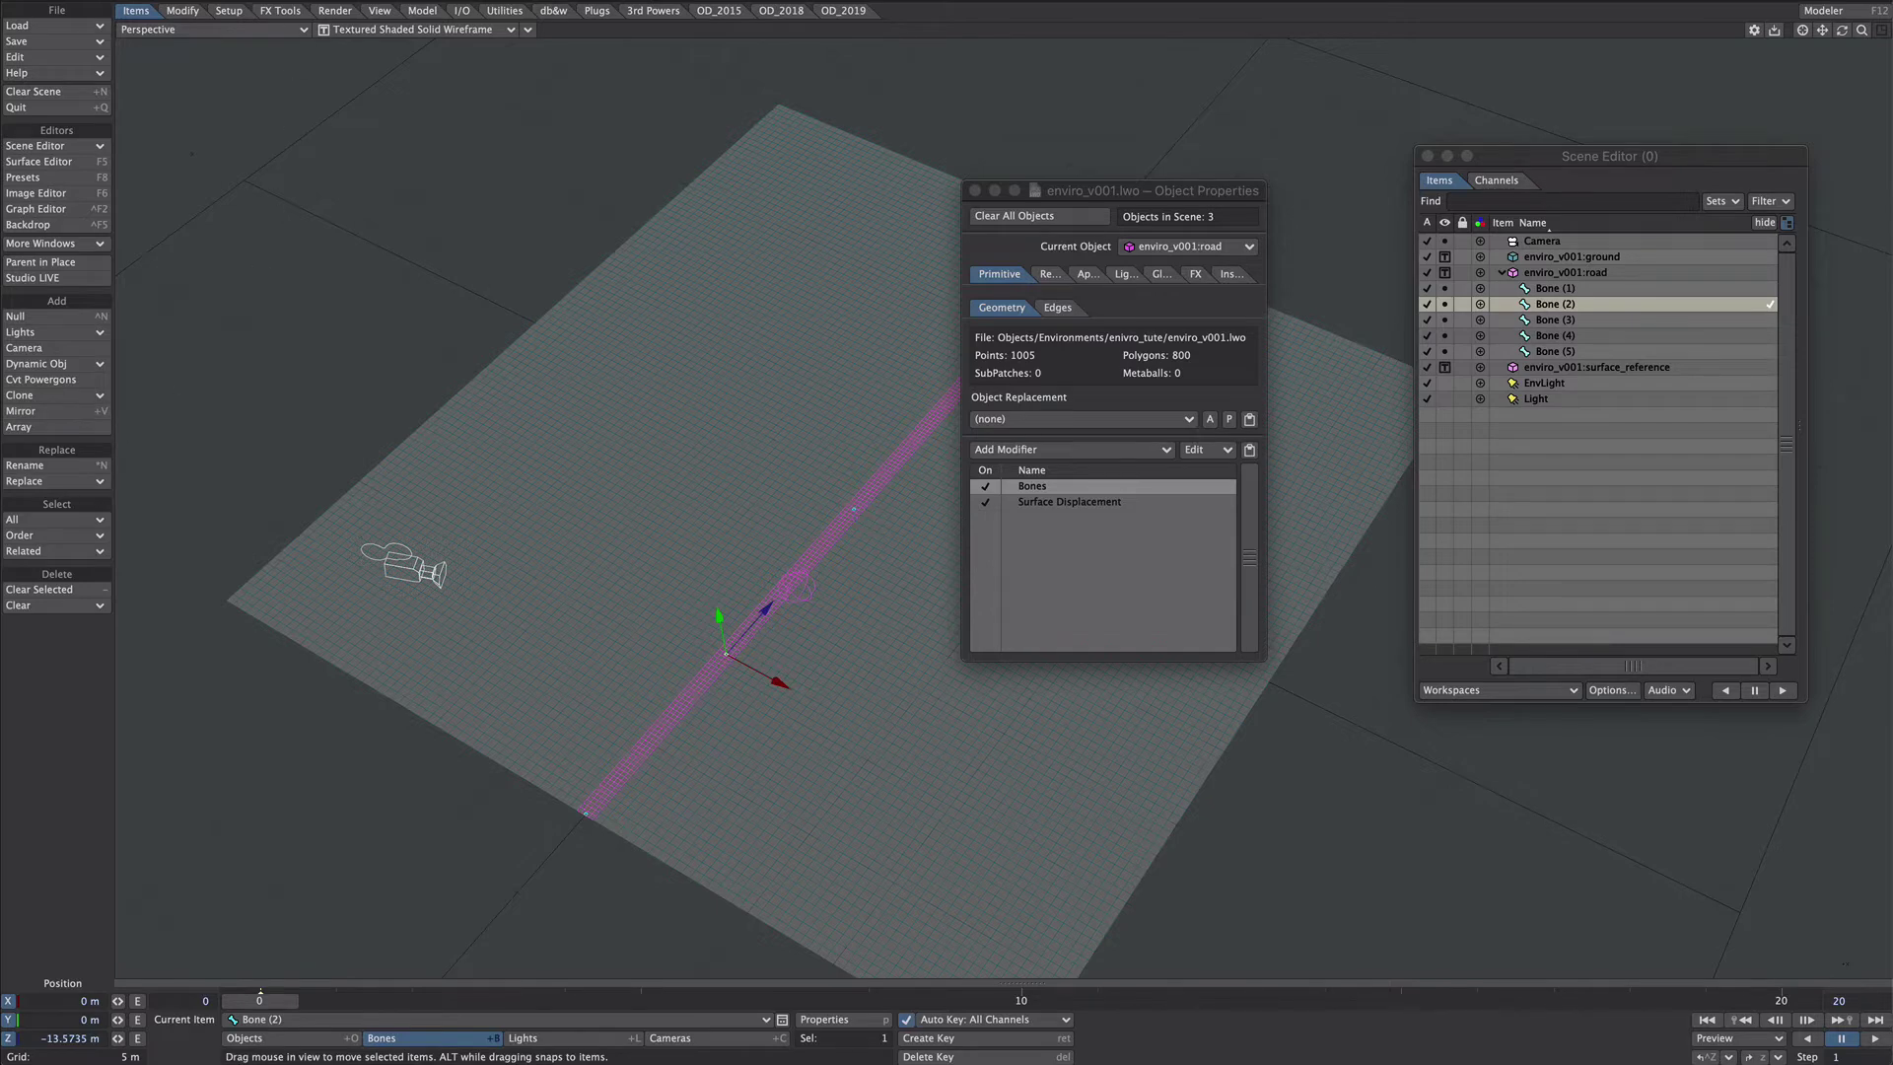
left_click(232, 12)
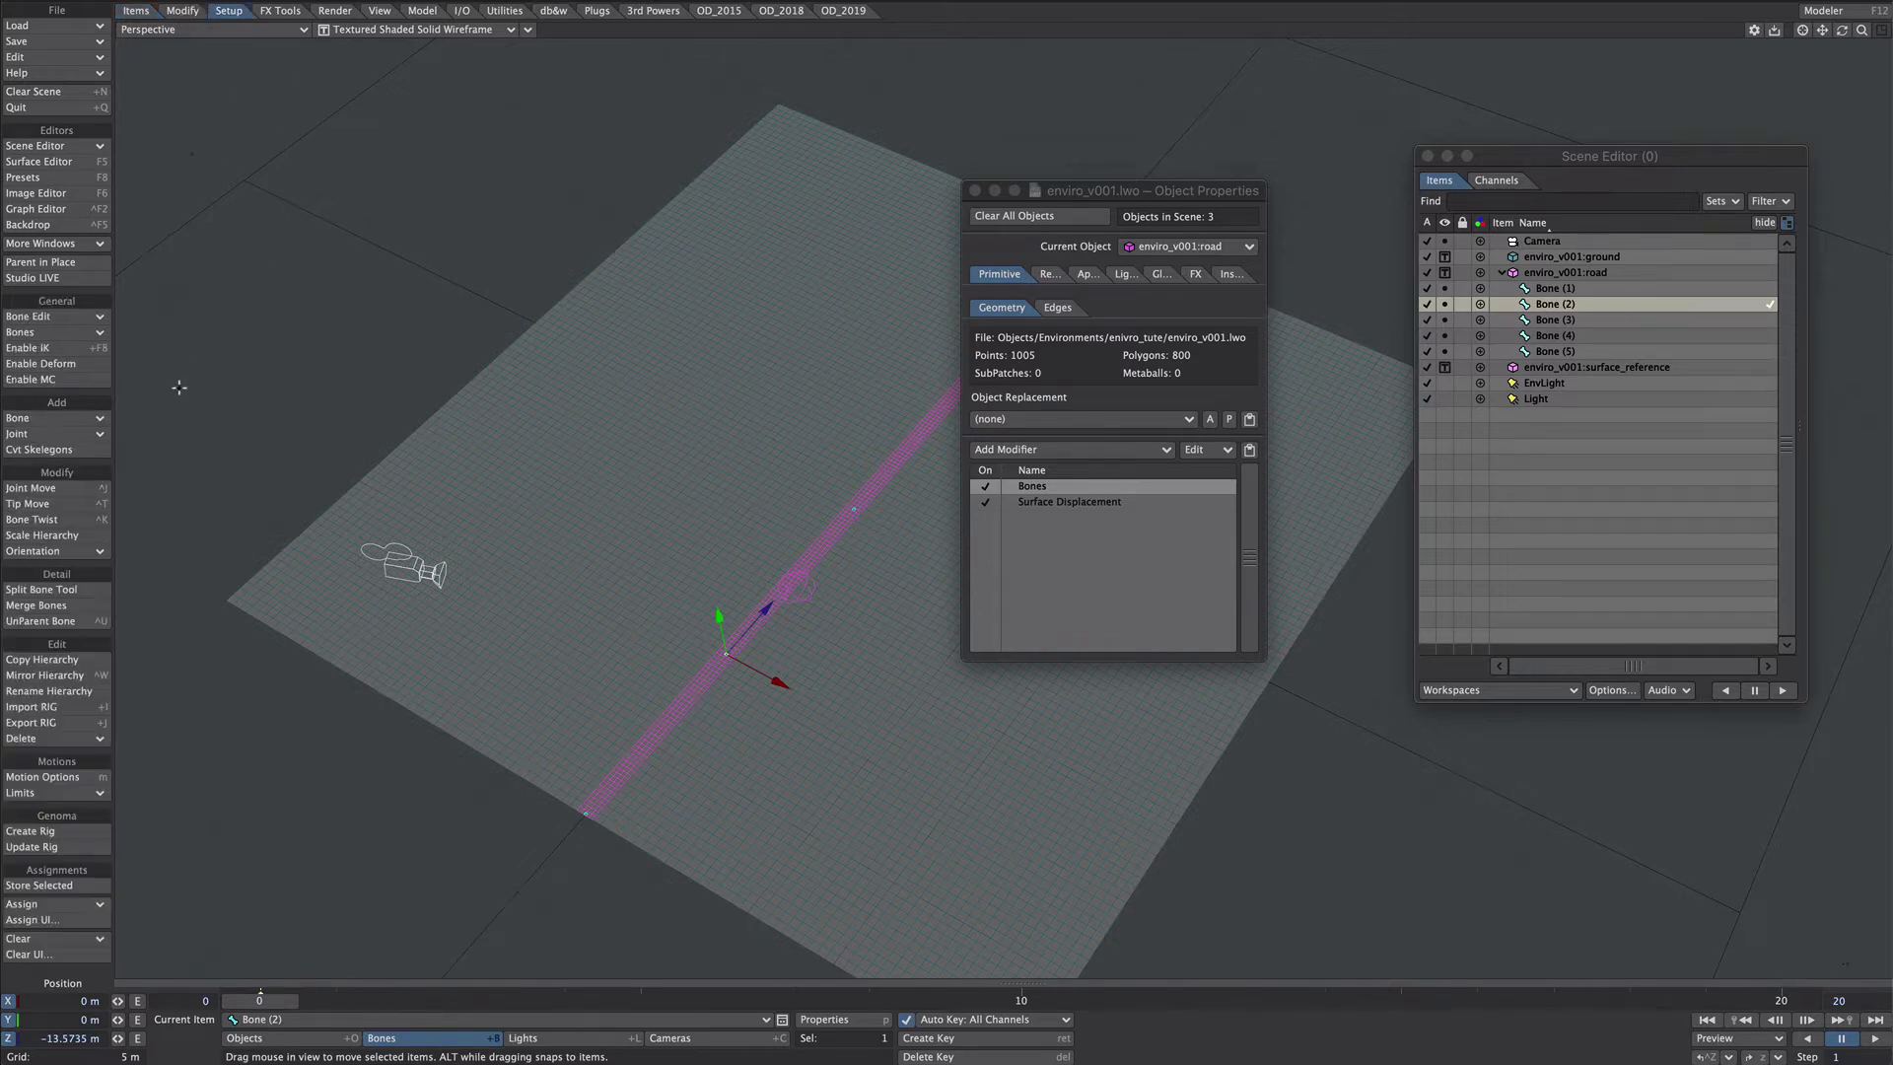
left_click(86, 366)
left_click(59, 348)
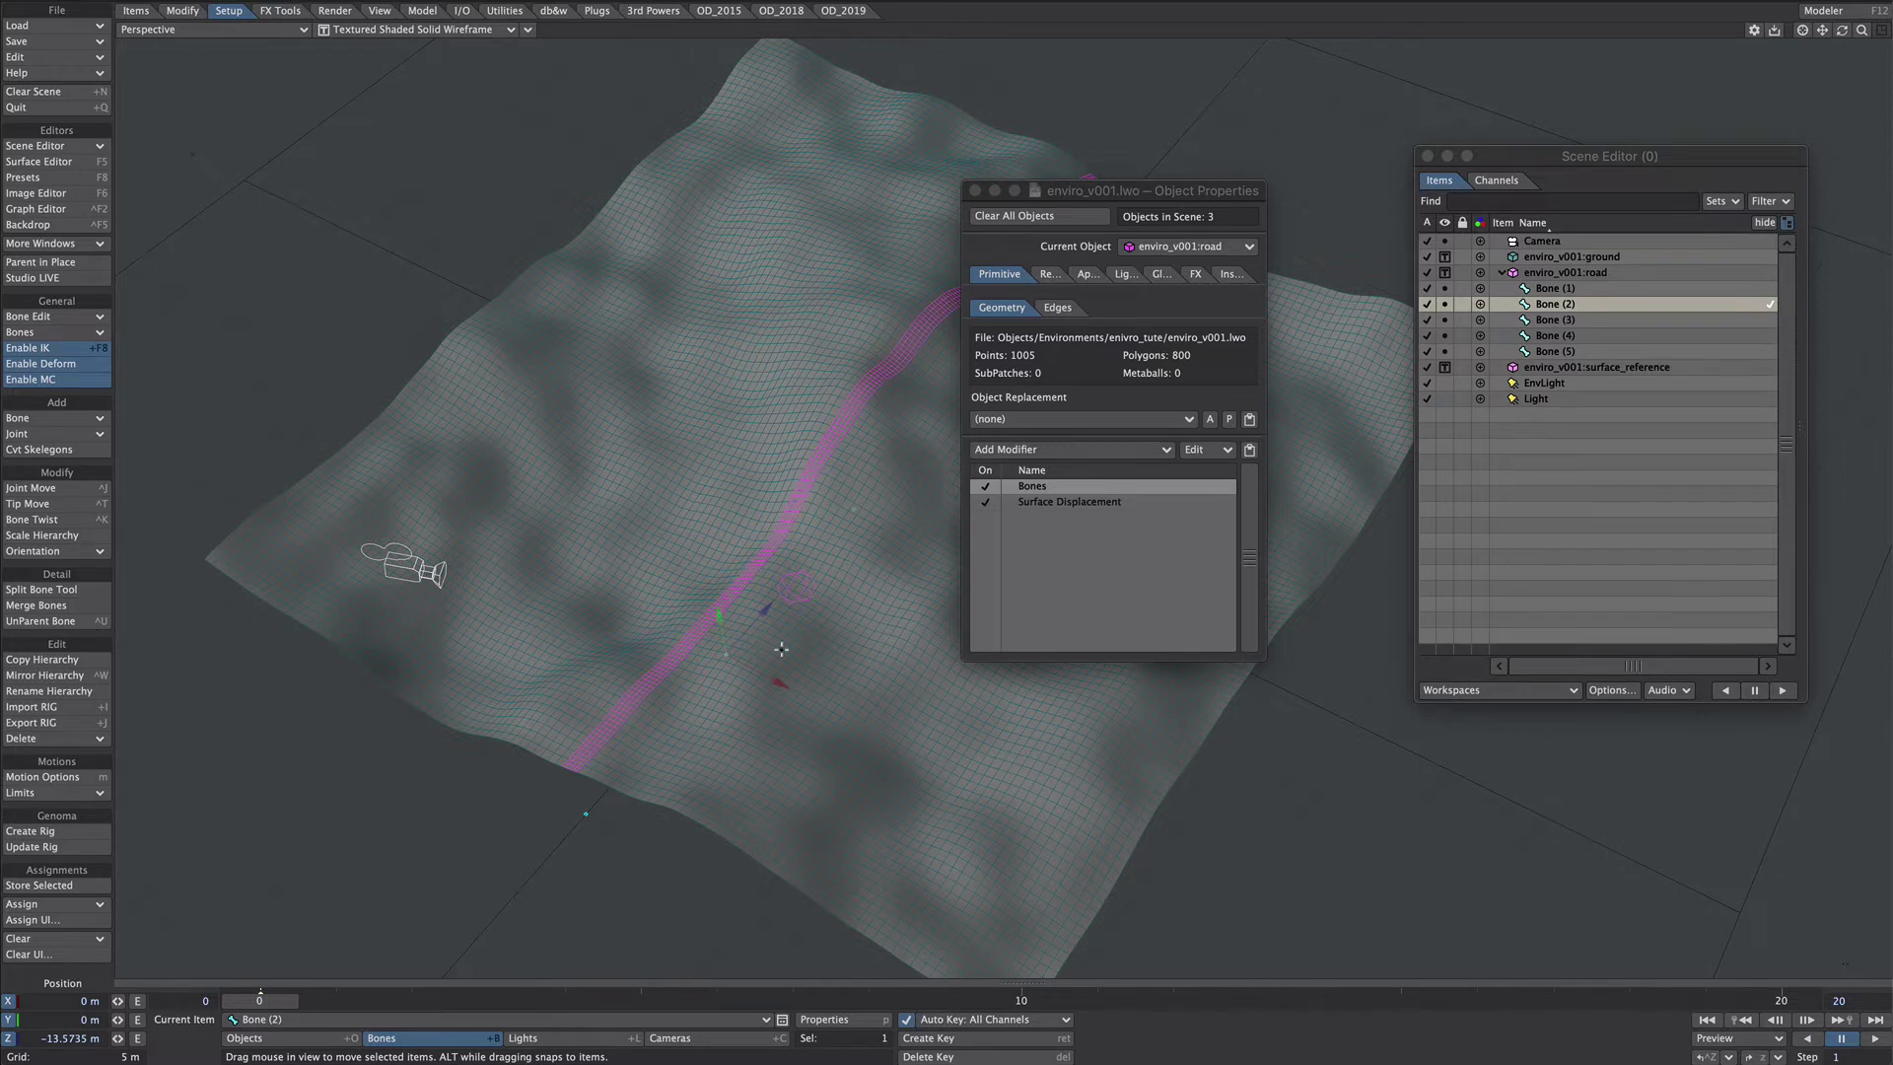
Step: Move the road's joints sideways to bend the road into a winding path, with Bone (2) at about -6.59 m X and -12.4 m Z
left_click_drag(784, 647, 746, 336)
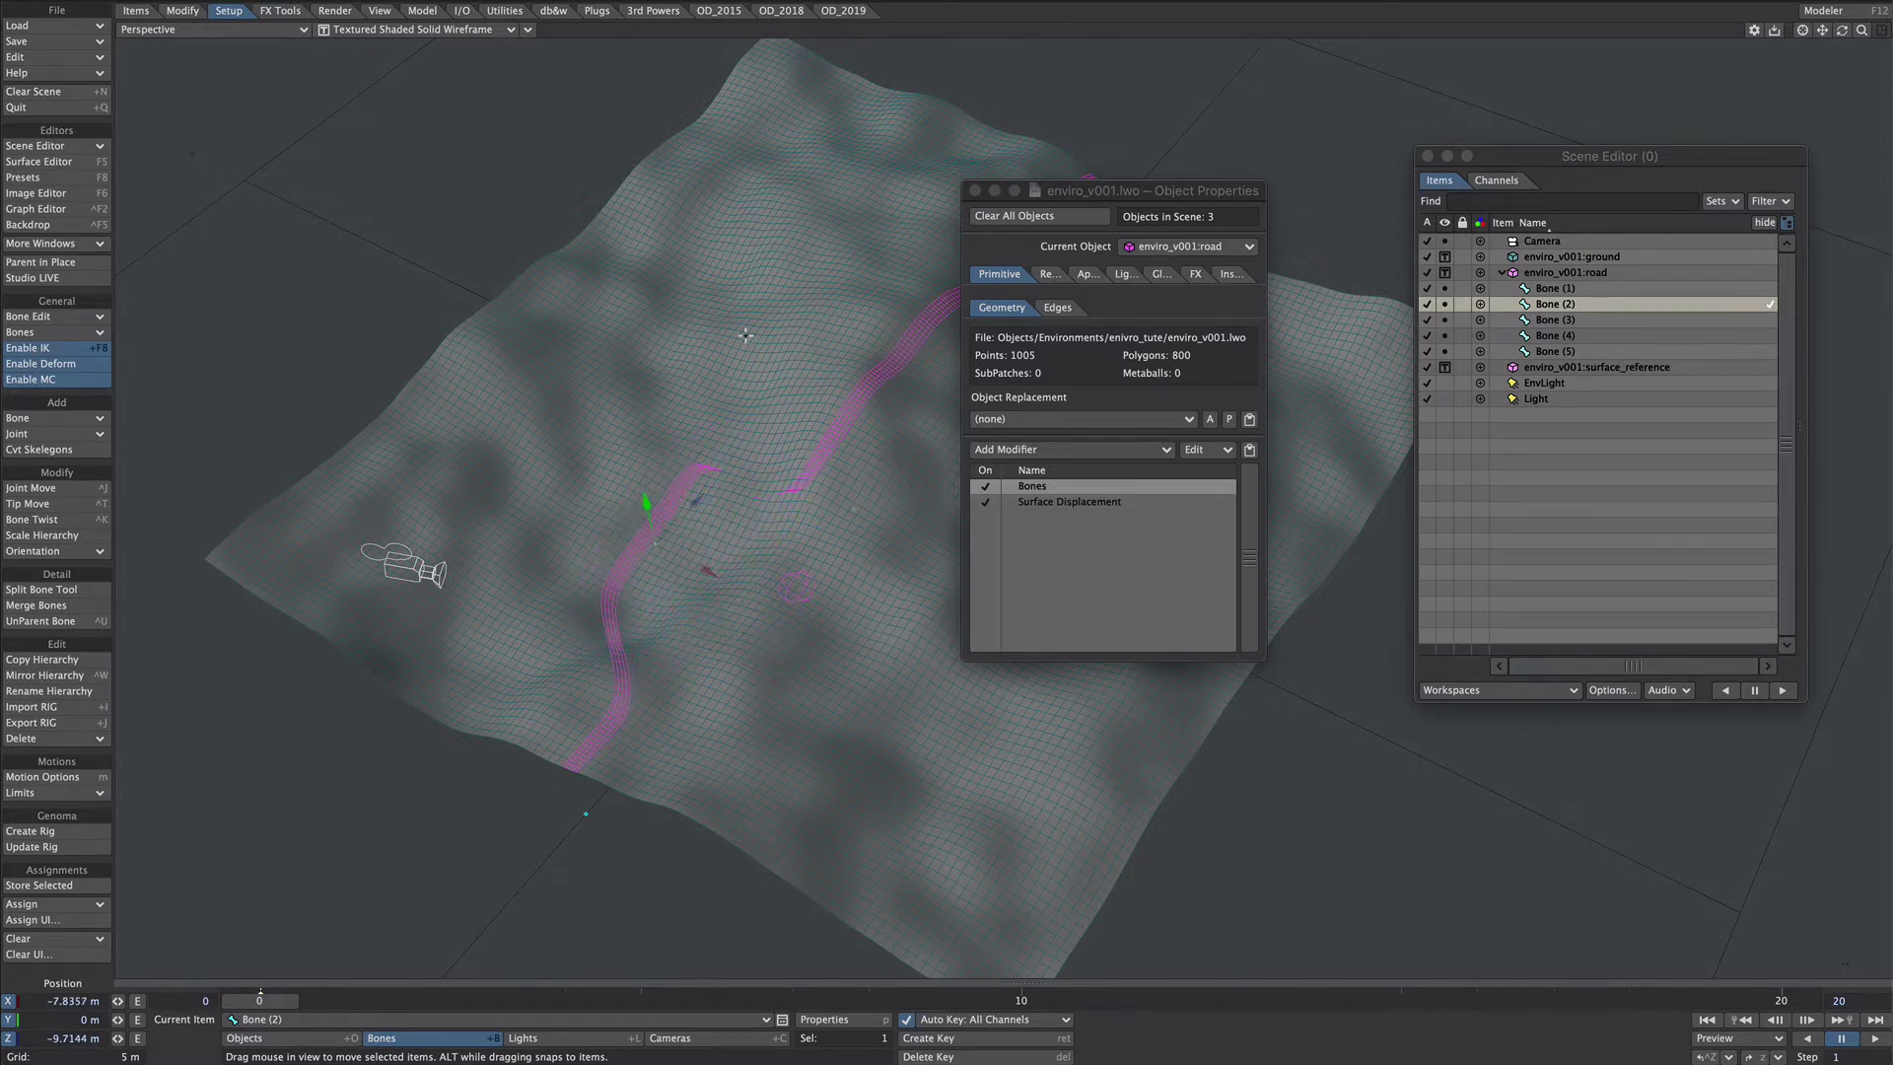
left_click(858, 507)
left_click_drag(893, 507, 991, 494)
left_click(975, 191)
scroll(993, 343, "up", 2)
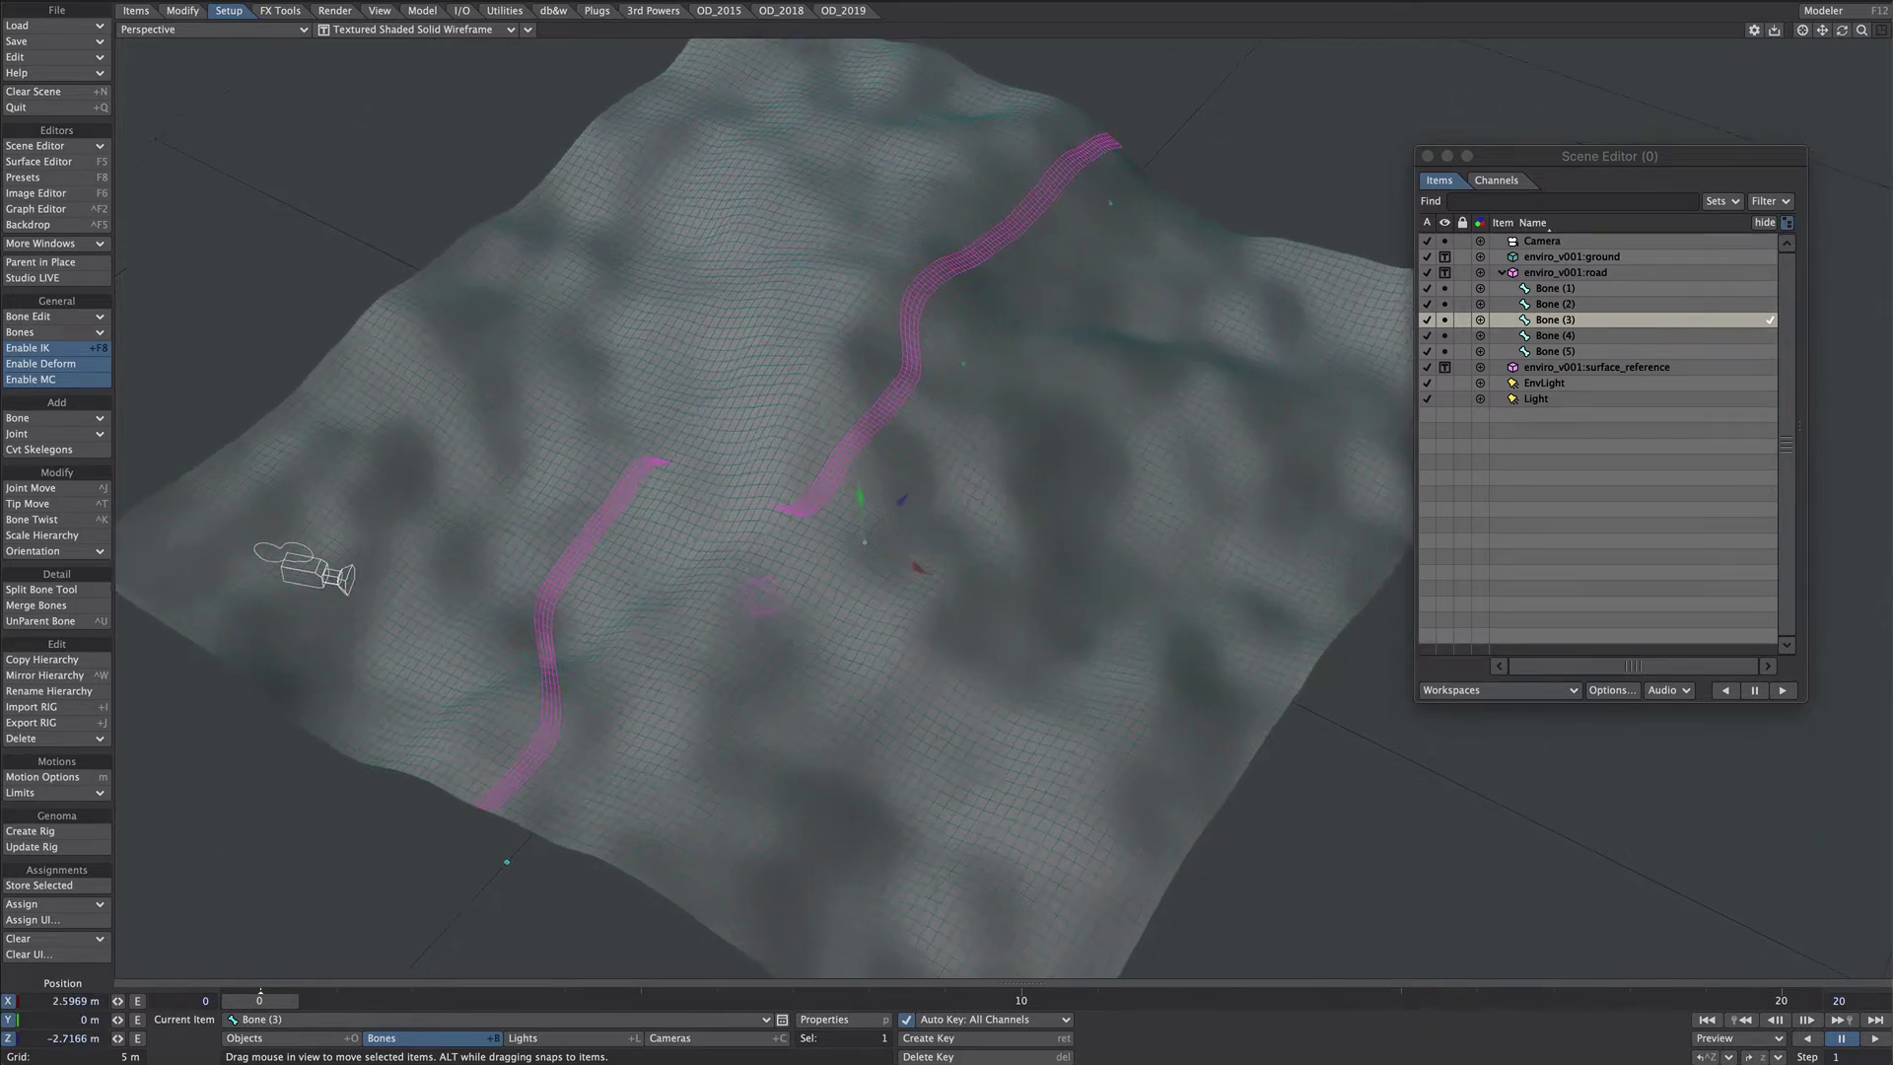
left_click_drag(993, 343, 966, 351, "alt")
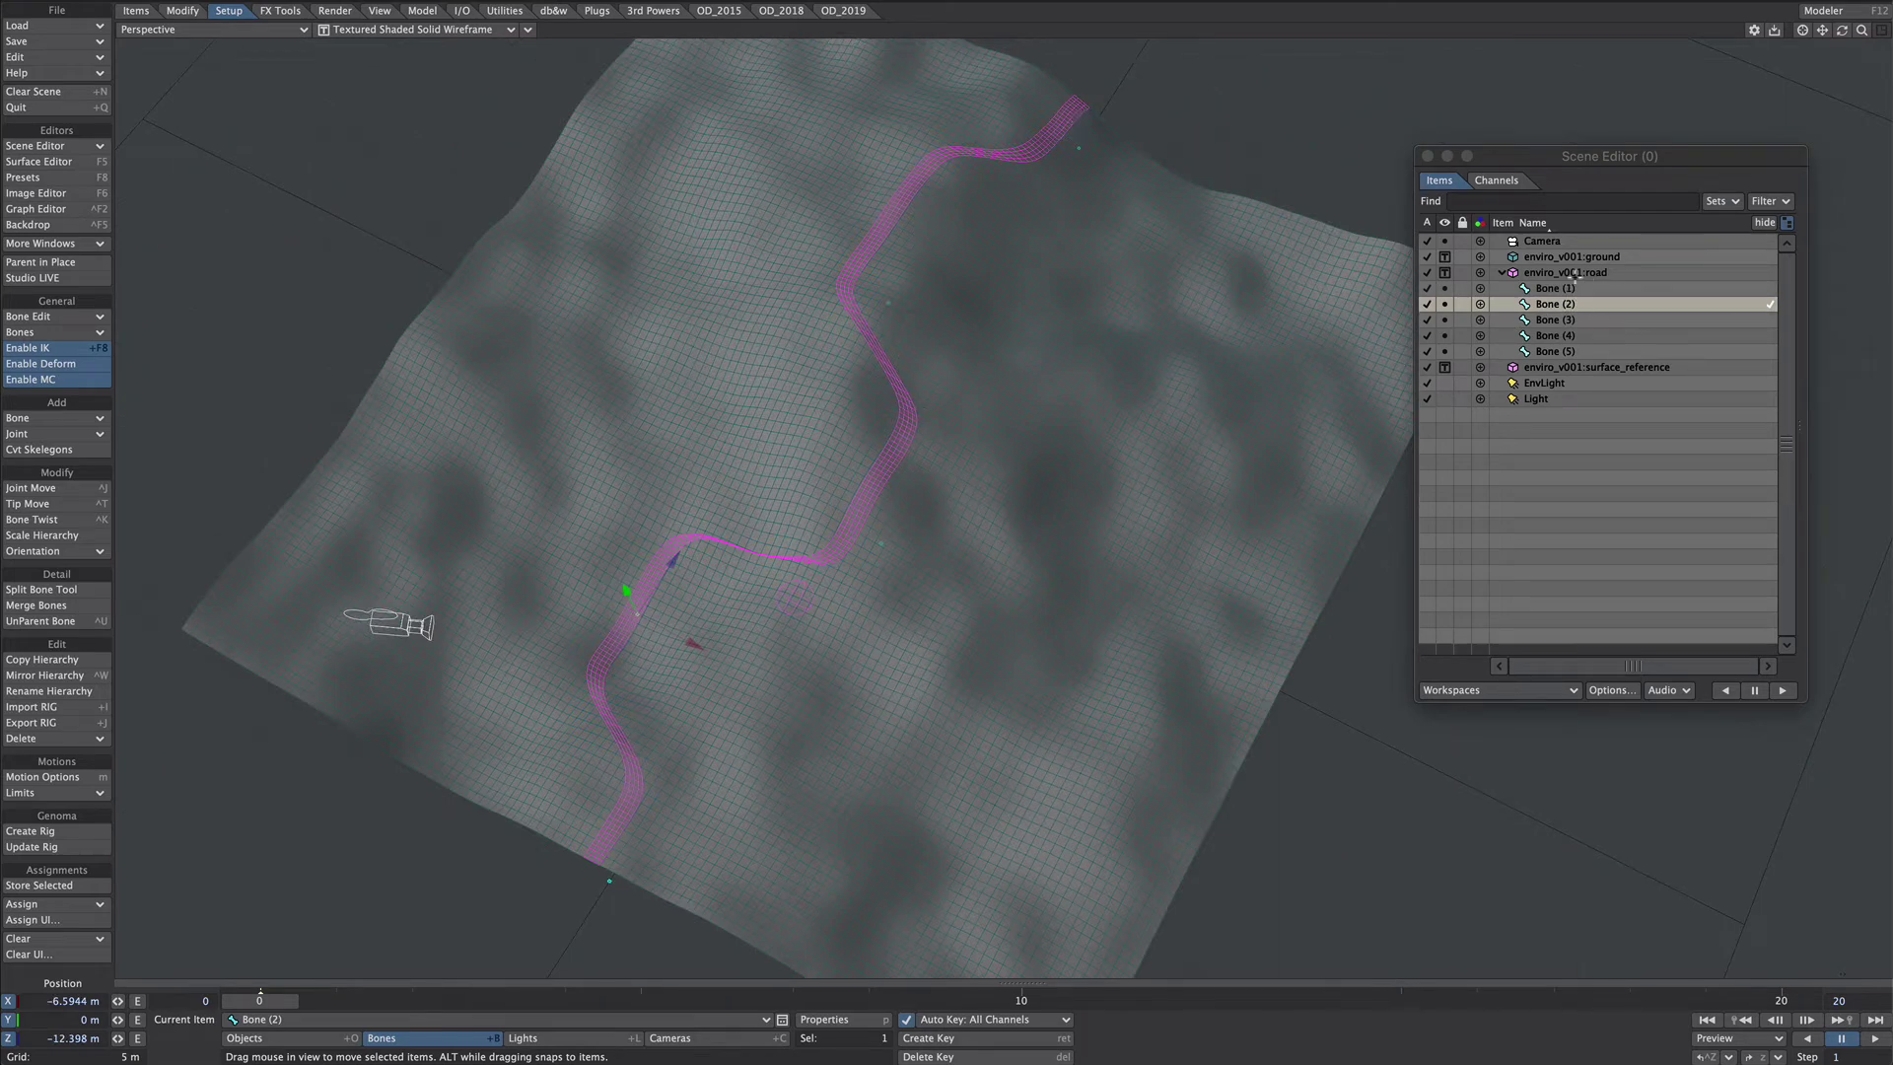
Step: Try Inverse Distance ^ 64 as the road bones' falloff type and settle on Inverse Distance ^ 2
key("p")
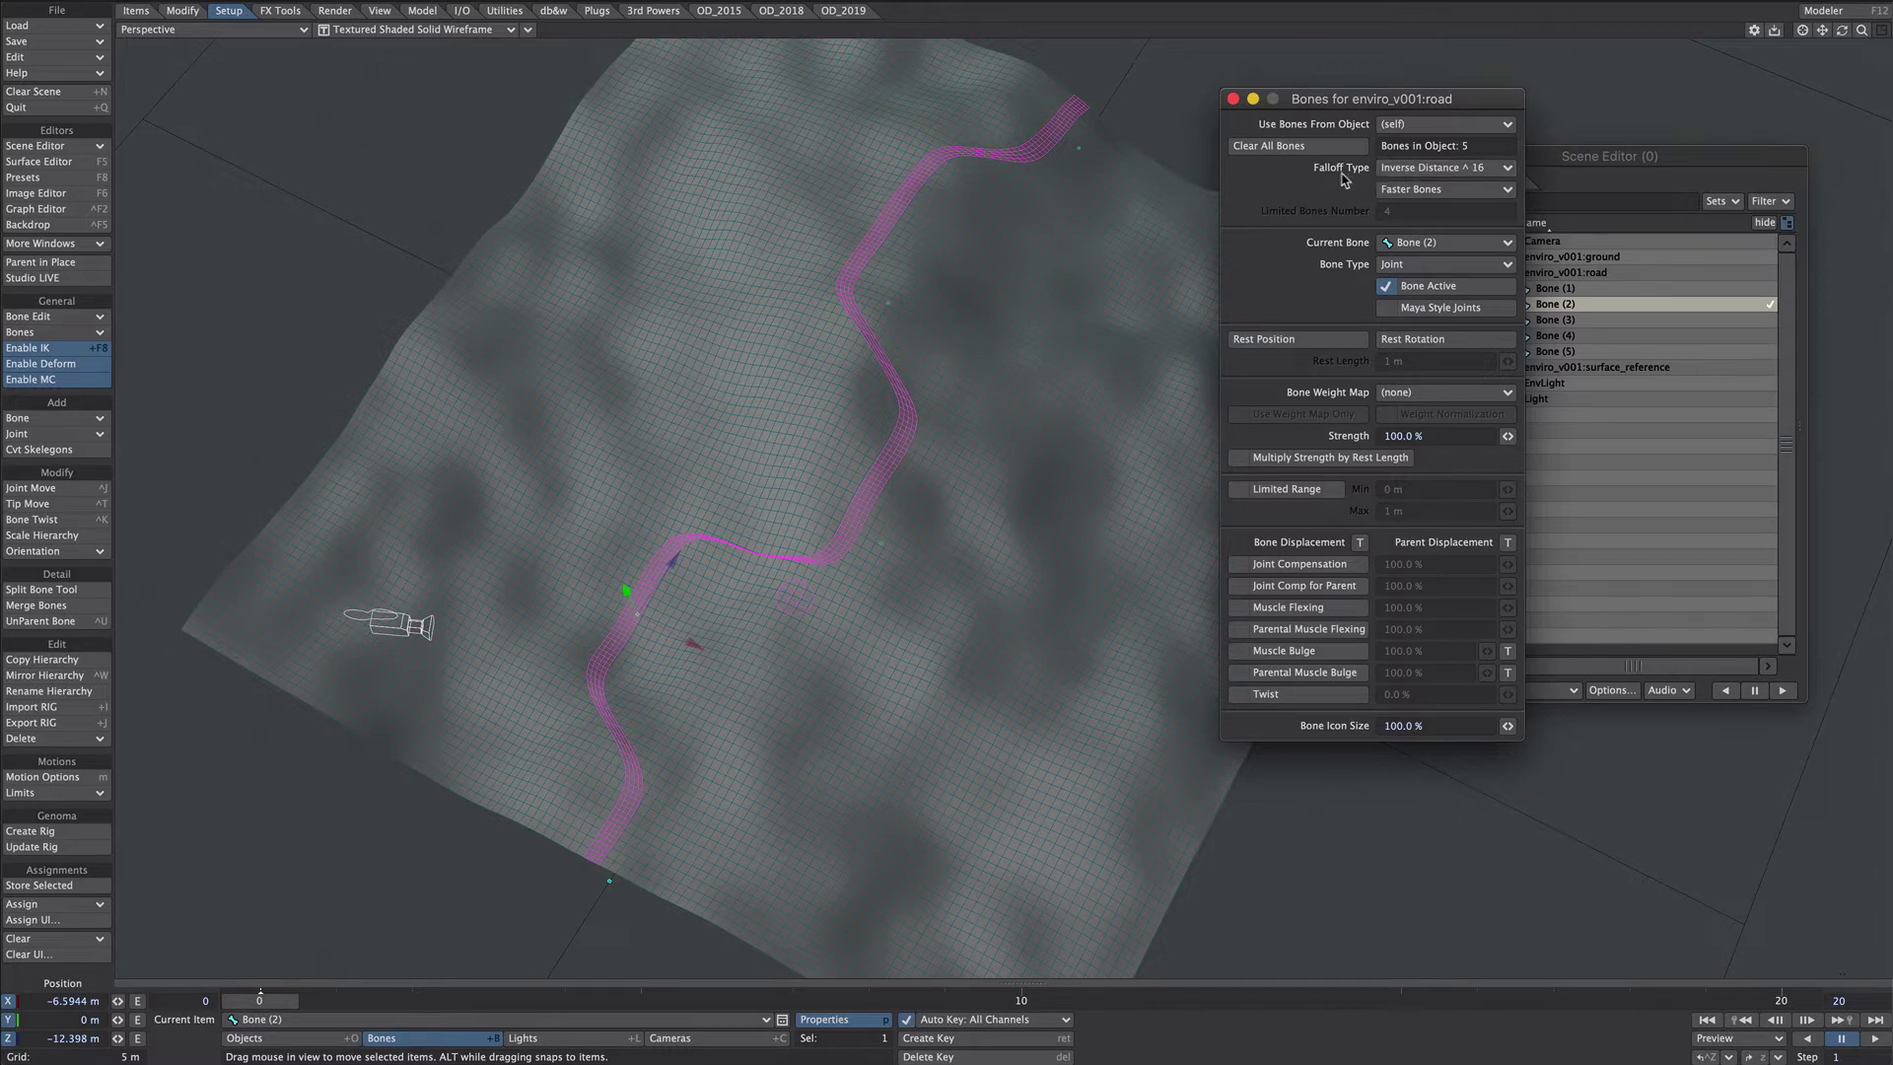
left_click(1442, 169)
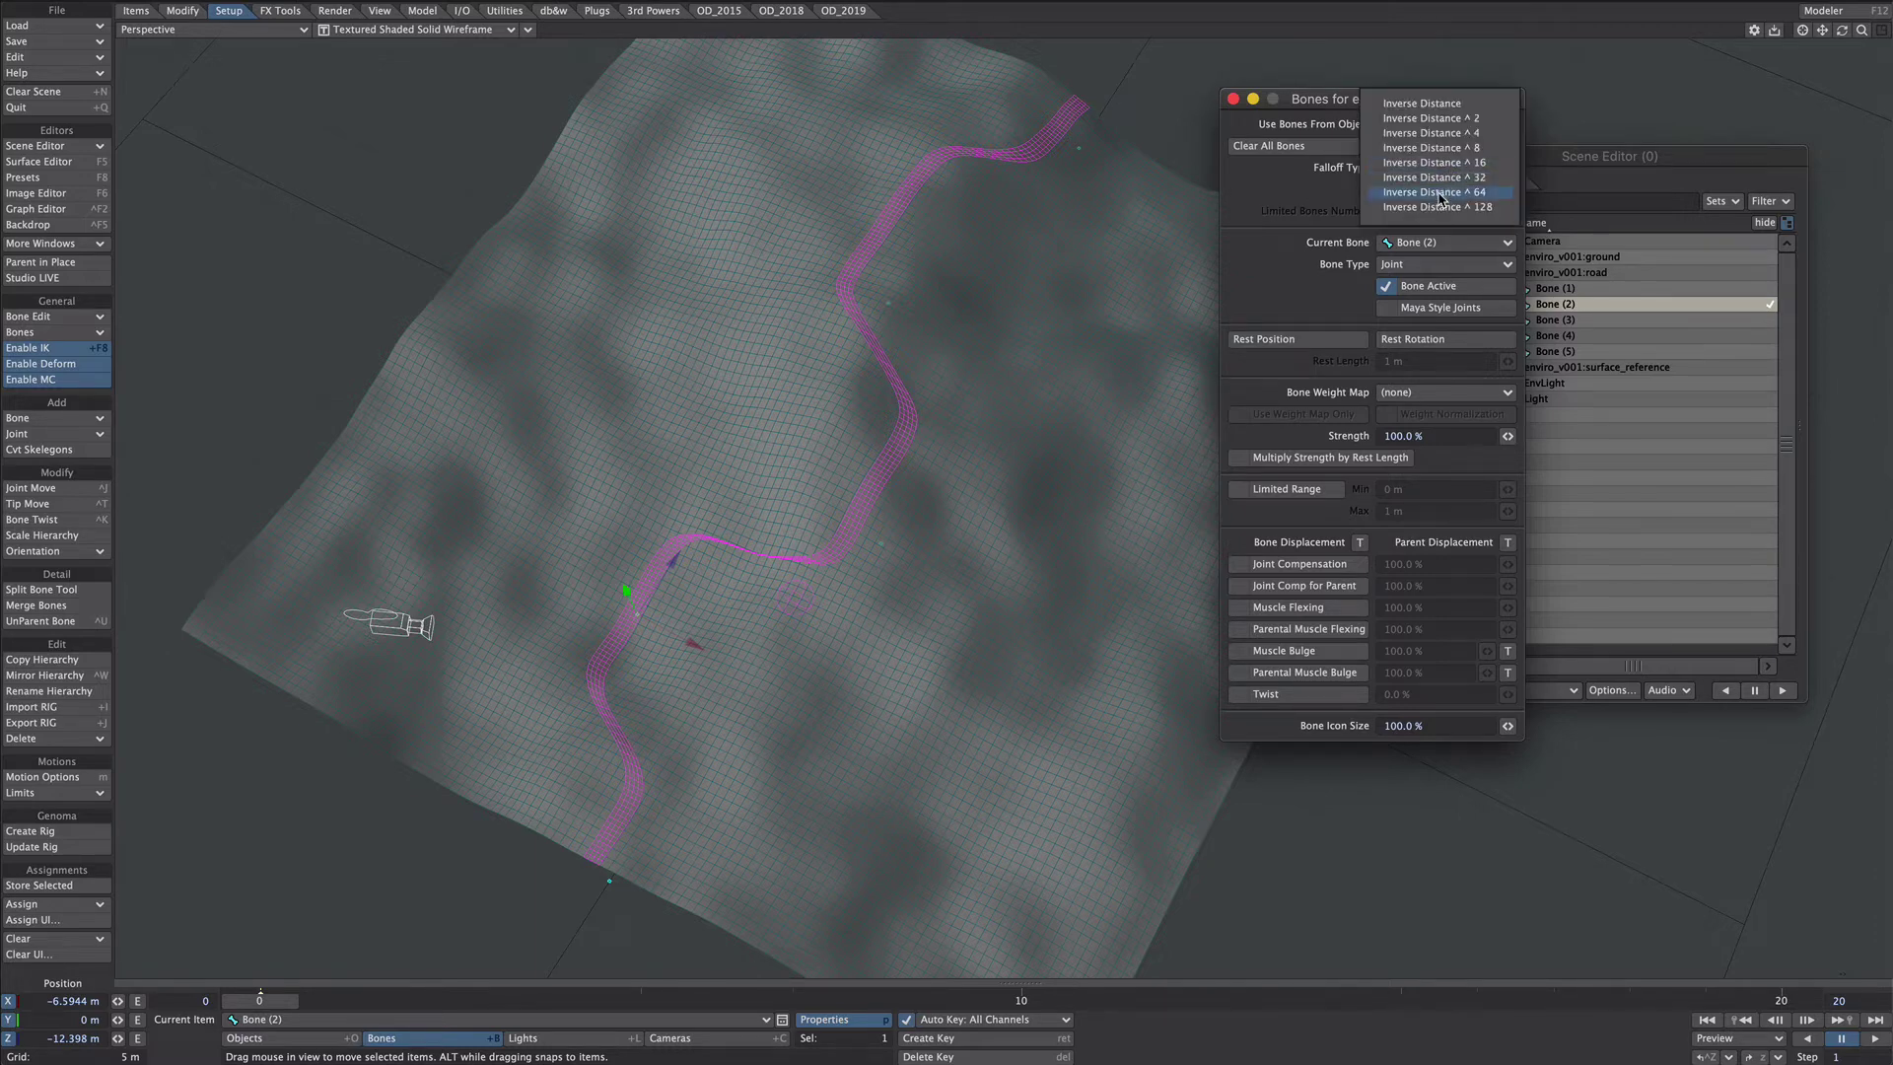
left_click(1439, 195)
left_click(1416, 173)
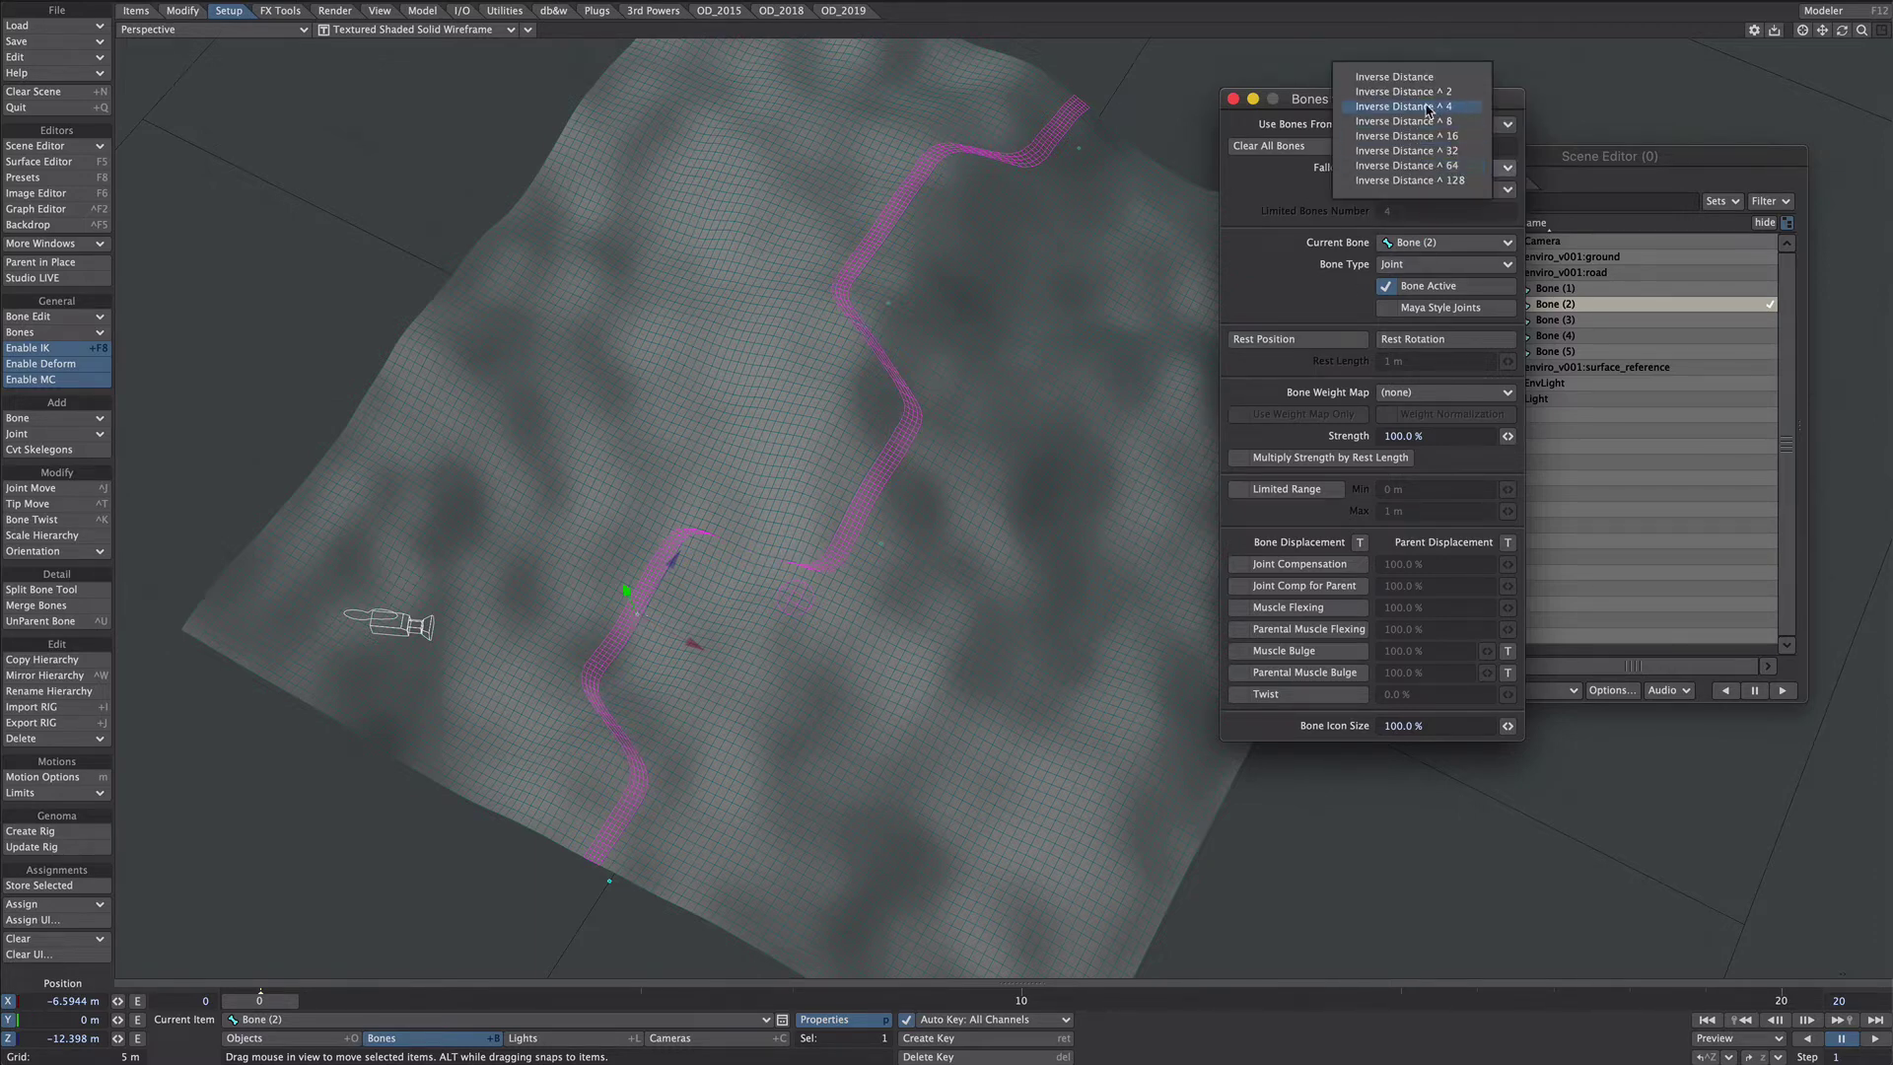
left_click(1429, 92)
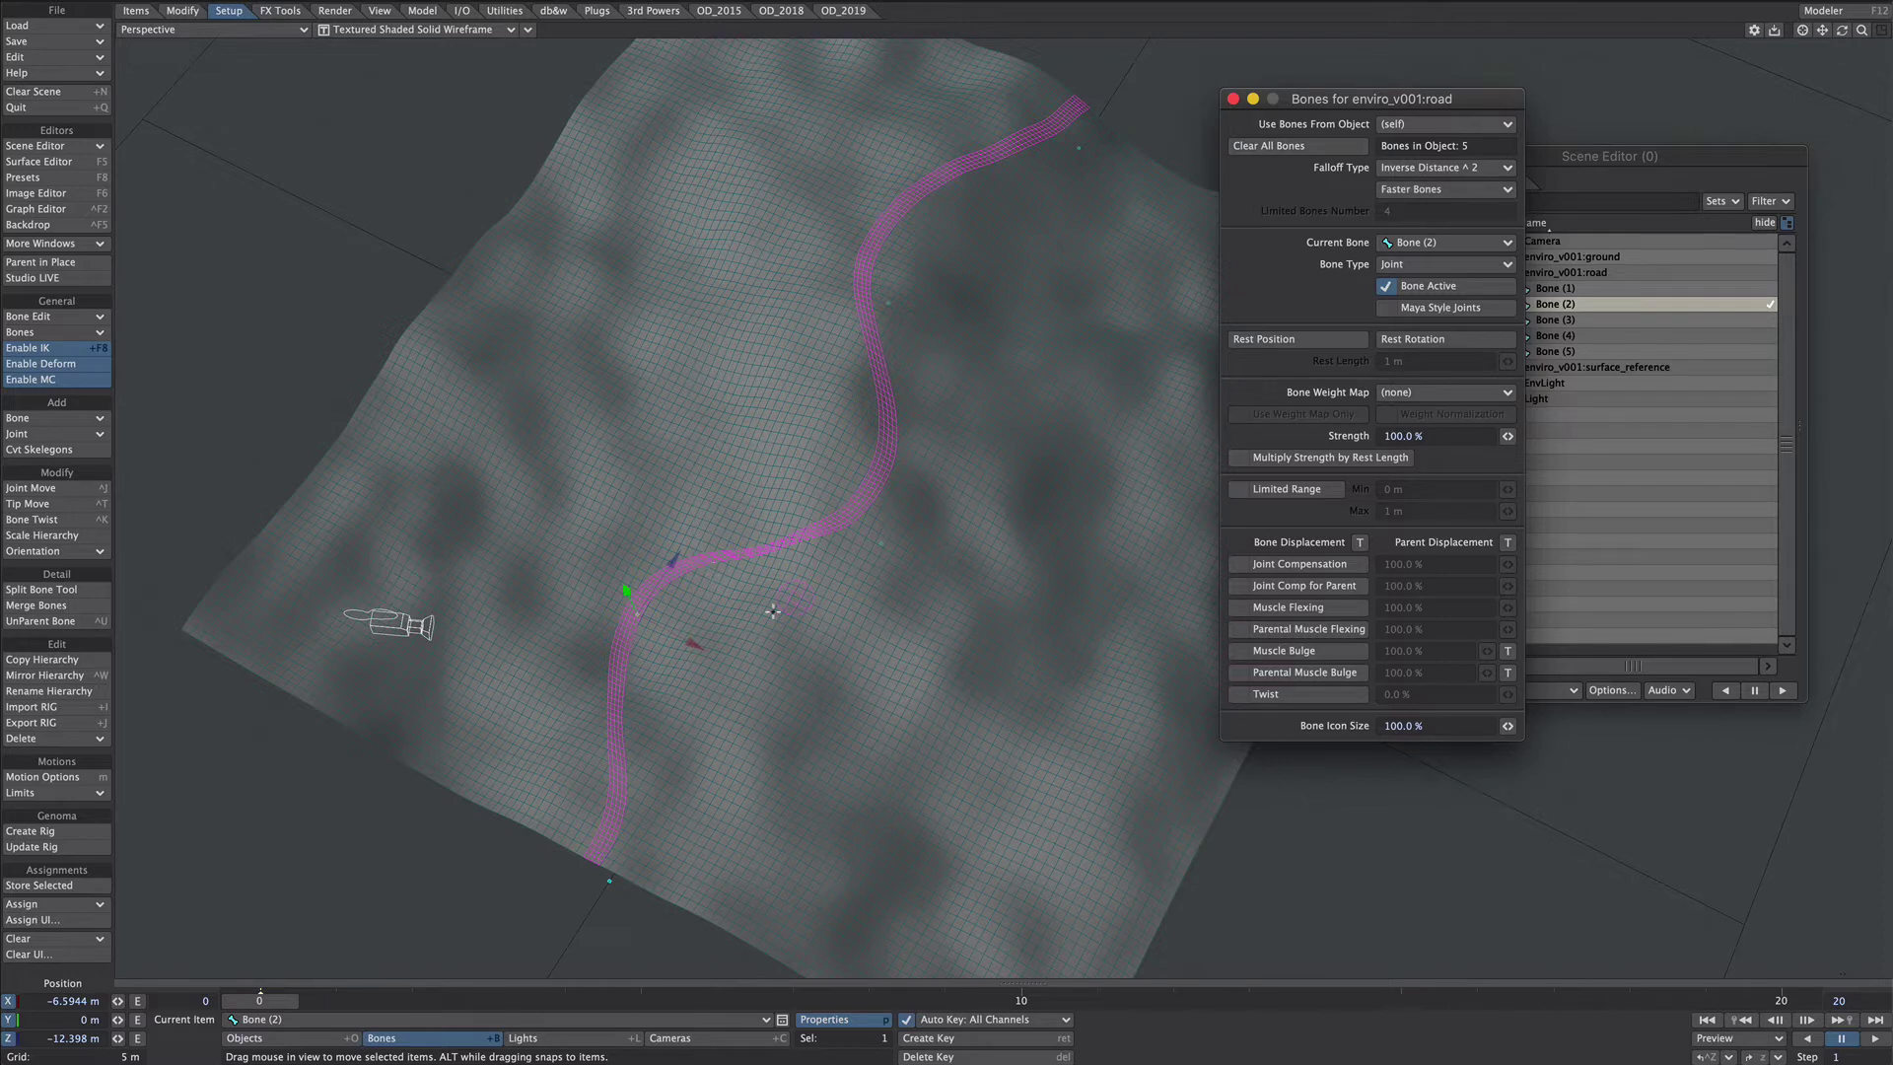
Step: Try raising Bone (1) at the road's near end to about 3.99 m in Y and undo the move
right_click_drag(670, 846, 544, 931, "ctrl")
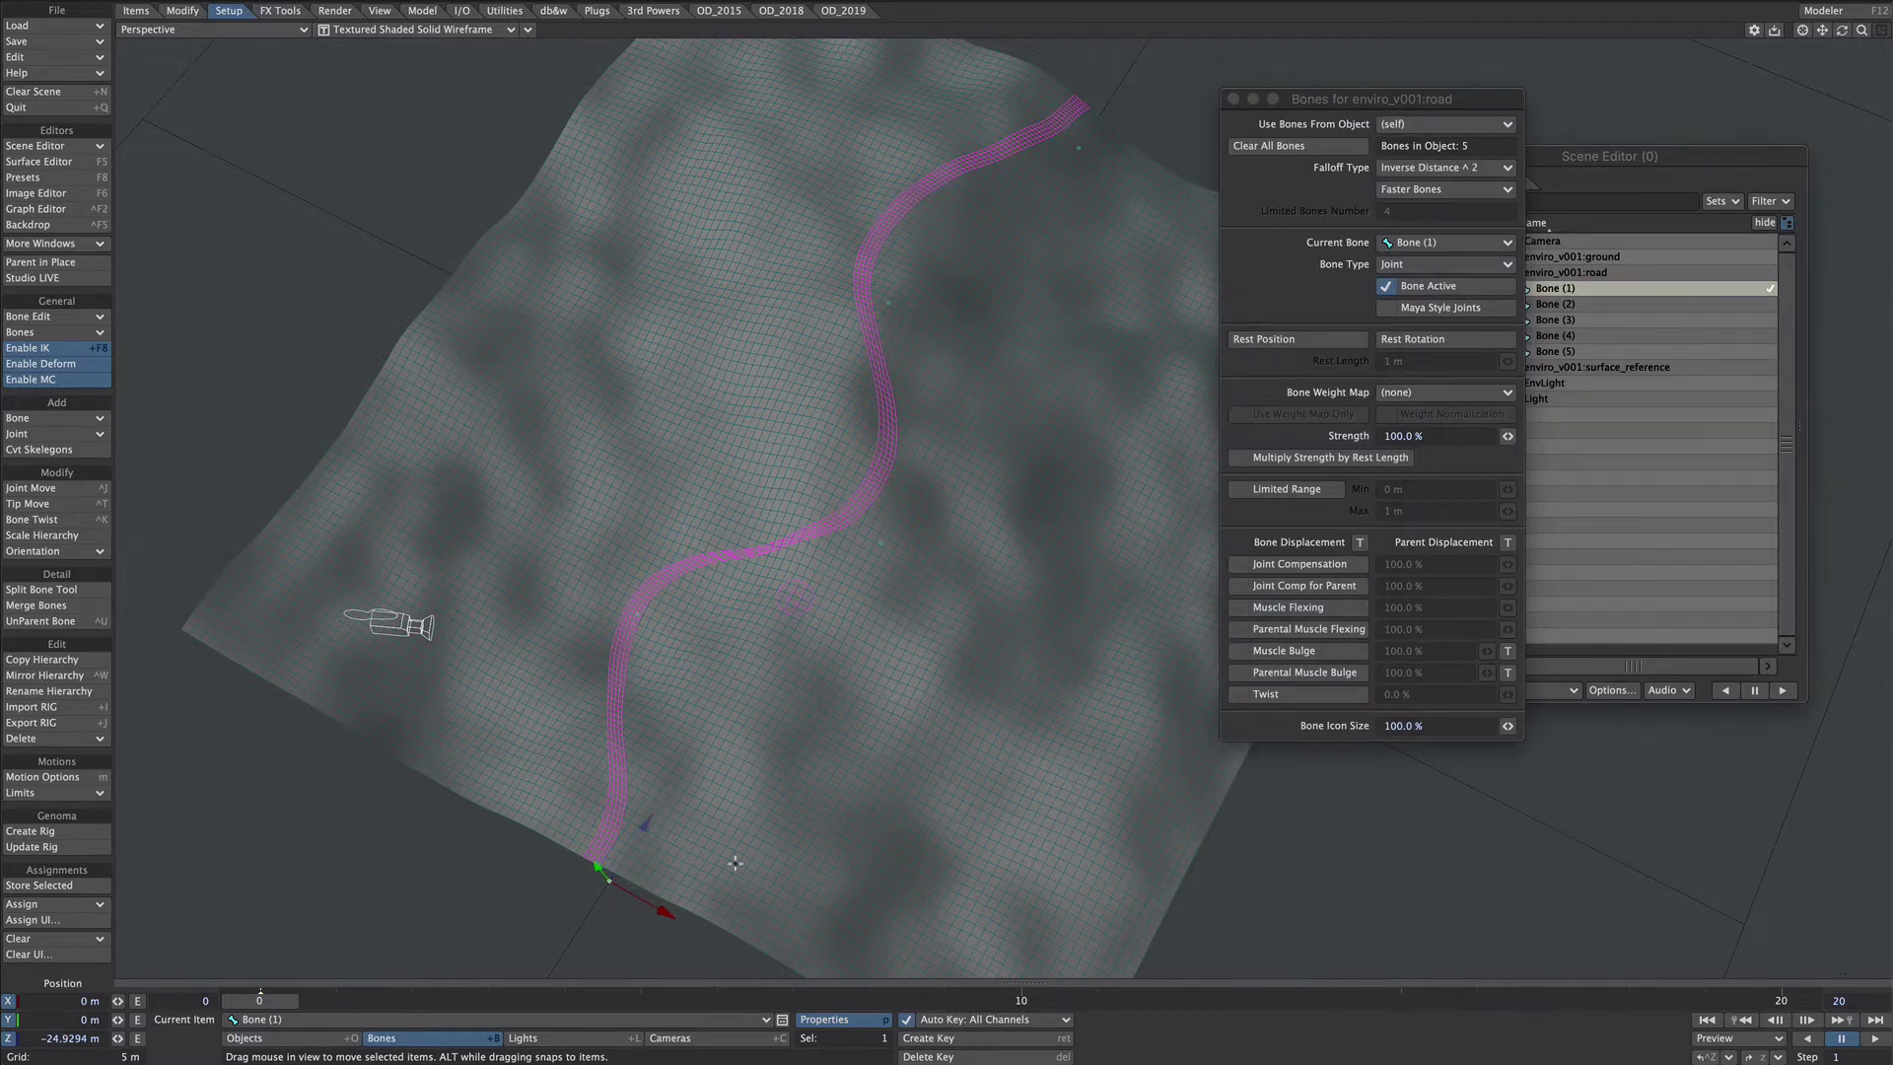
left_click_drag(744, 835, 797, 532, "alt")
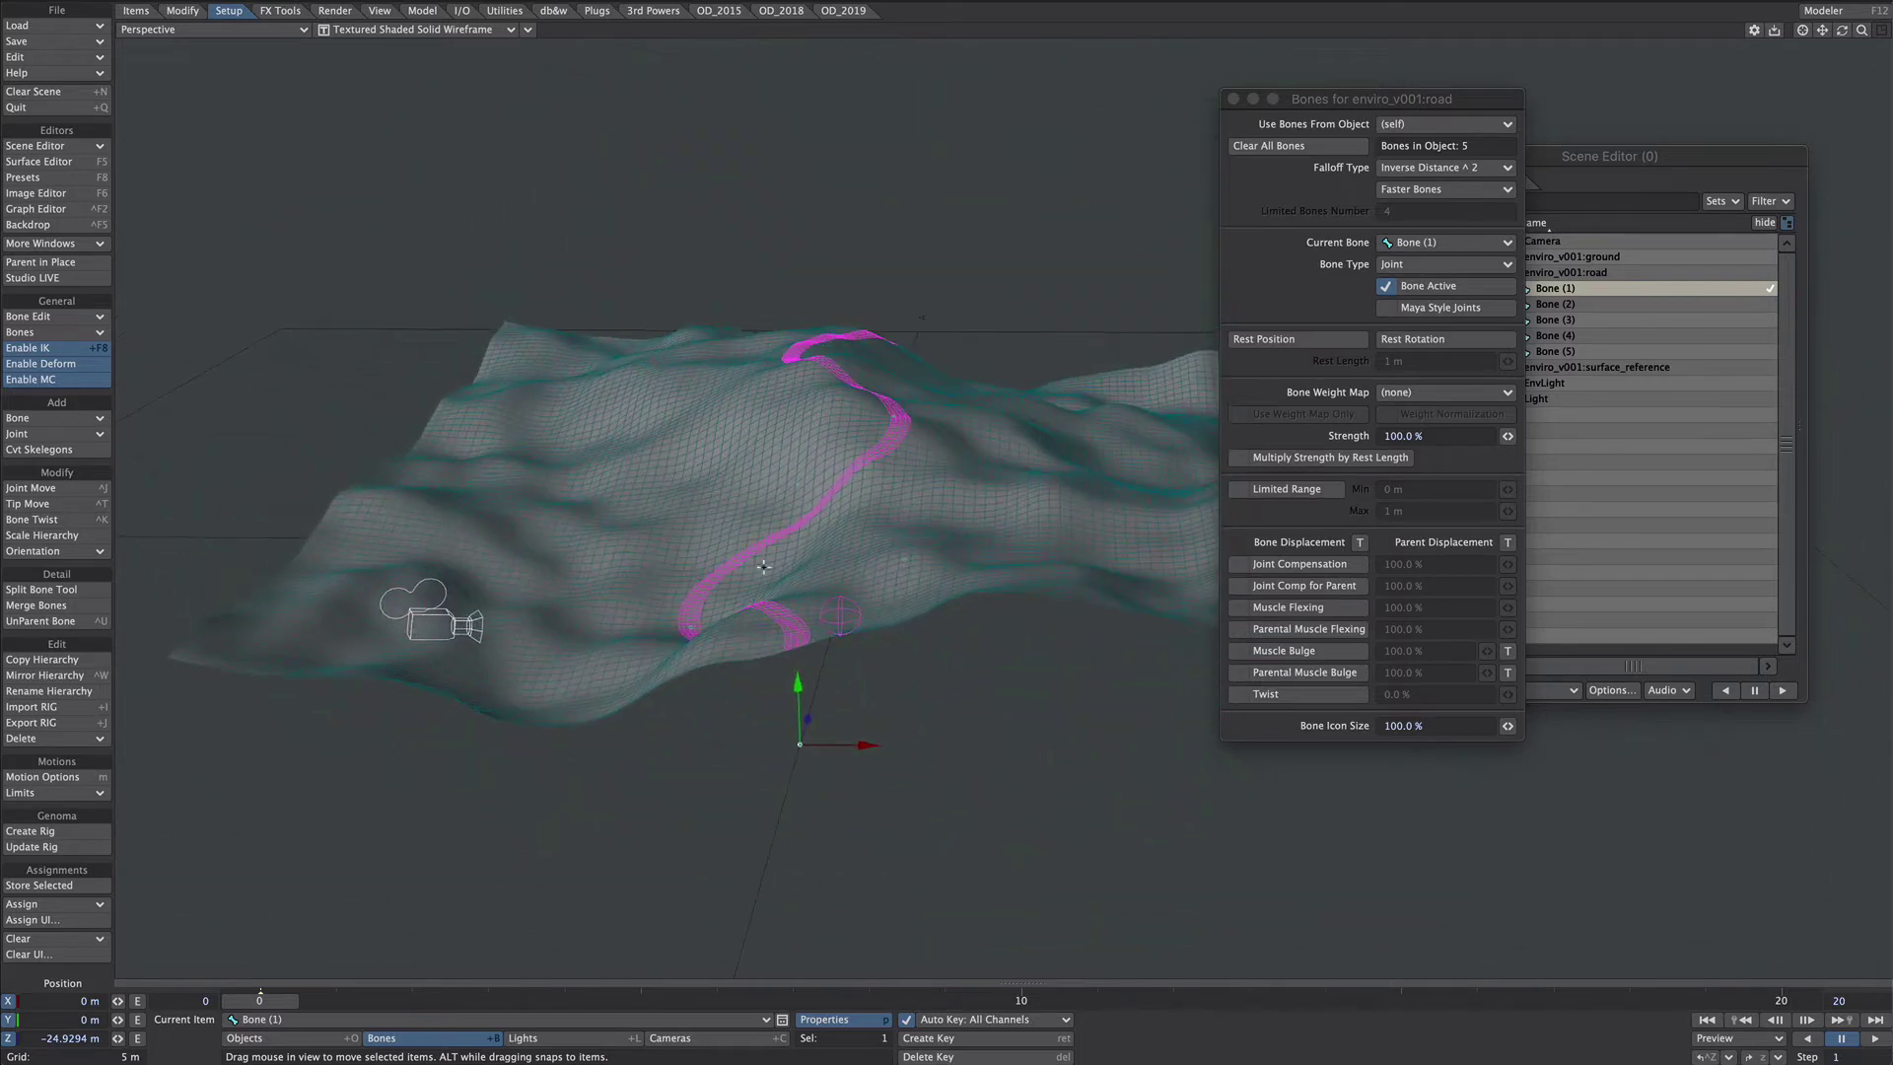
left_click_drag(798, 688, 796, 595)
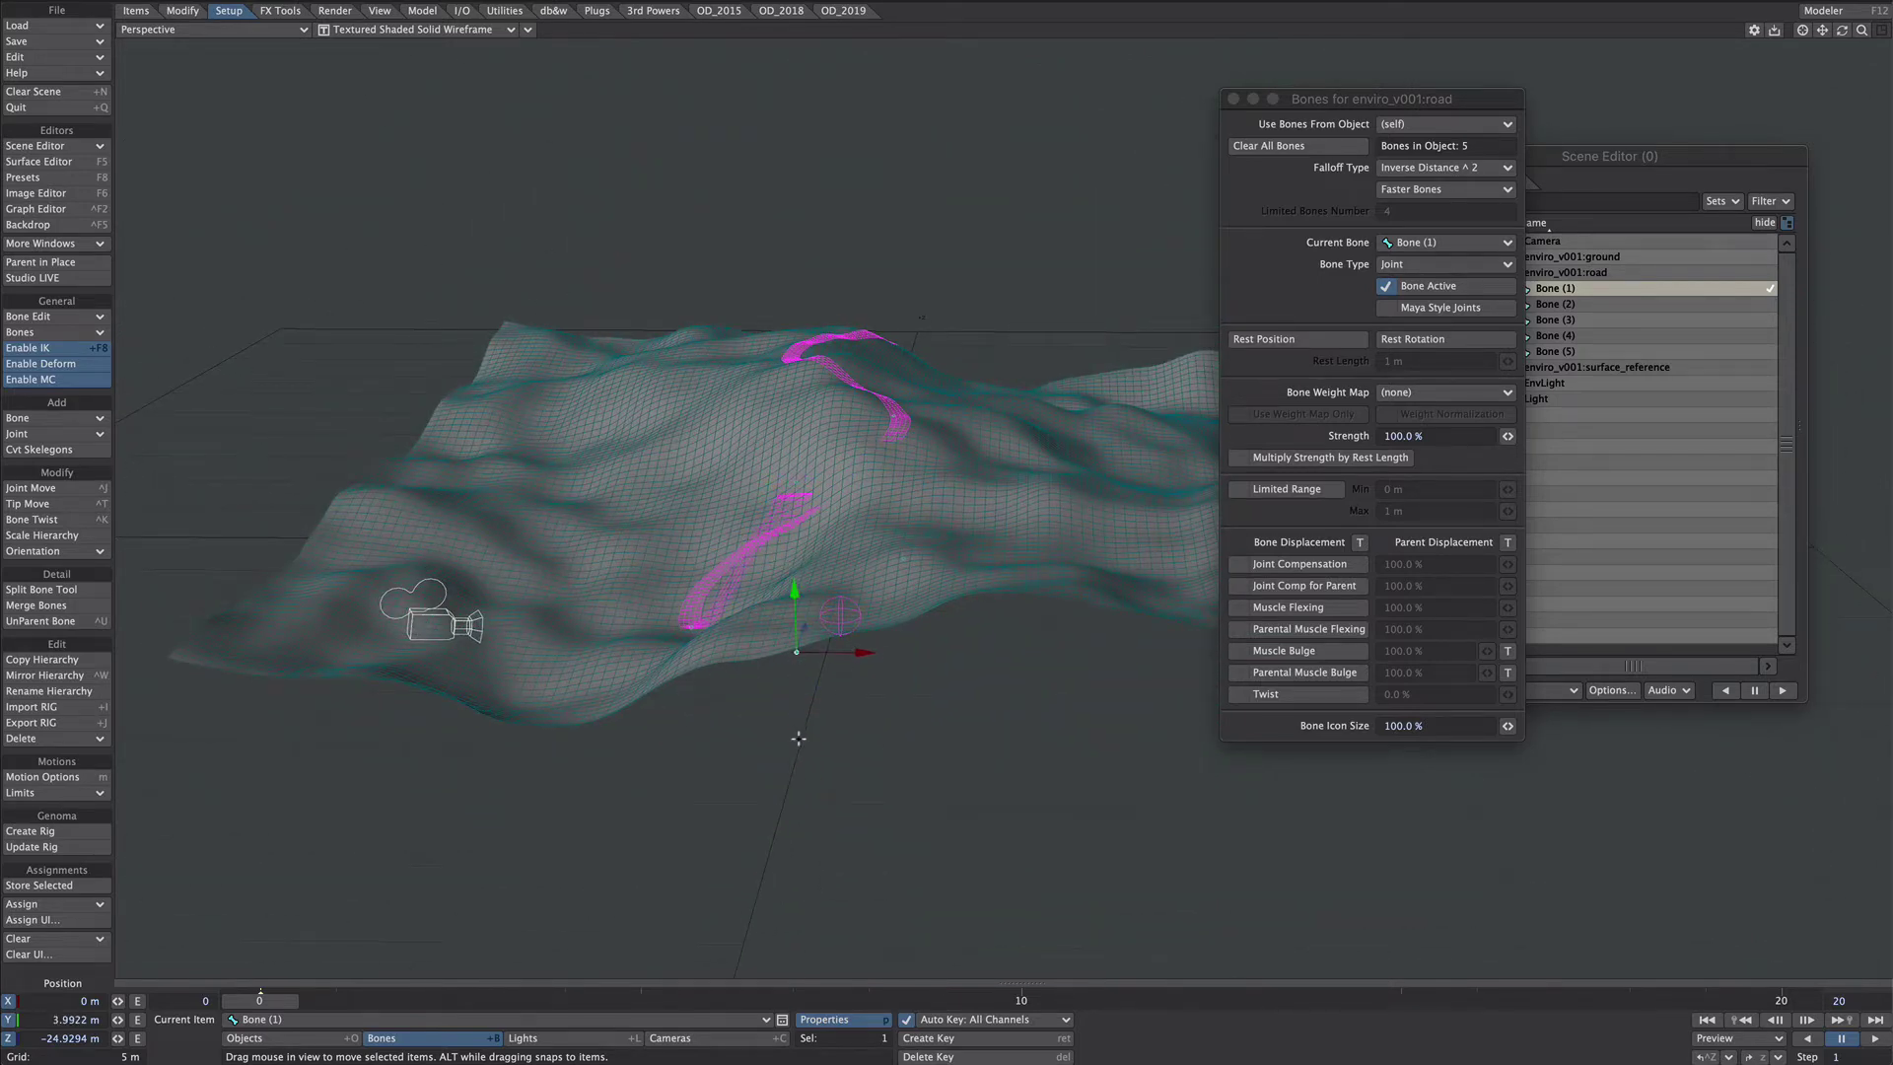
key("ctrl+z")
Step: Rotate Bone (1) at the road's near end to a heading of about 47.6°
left_click_drag(852, 654, 414, 675, "alt")
key("y")
left_click_drag(556, 799, 908, 794)
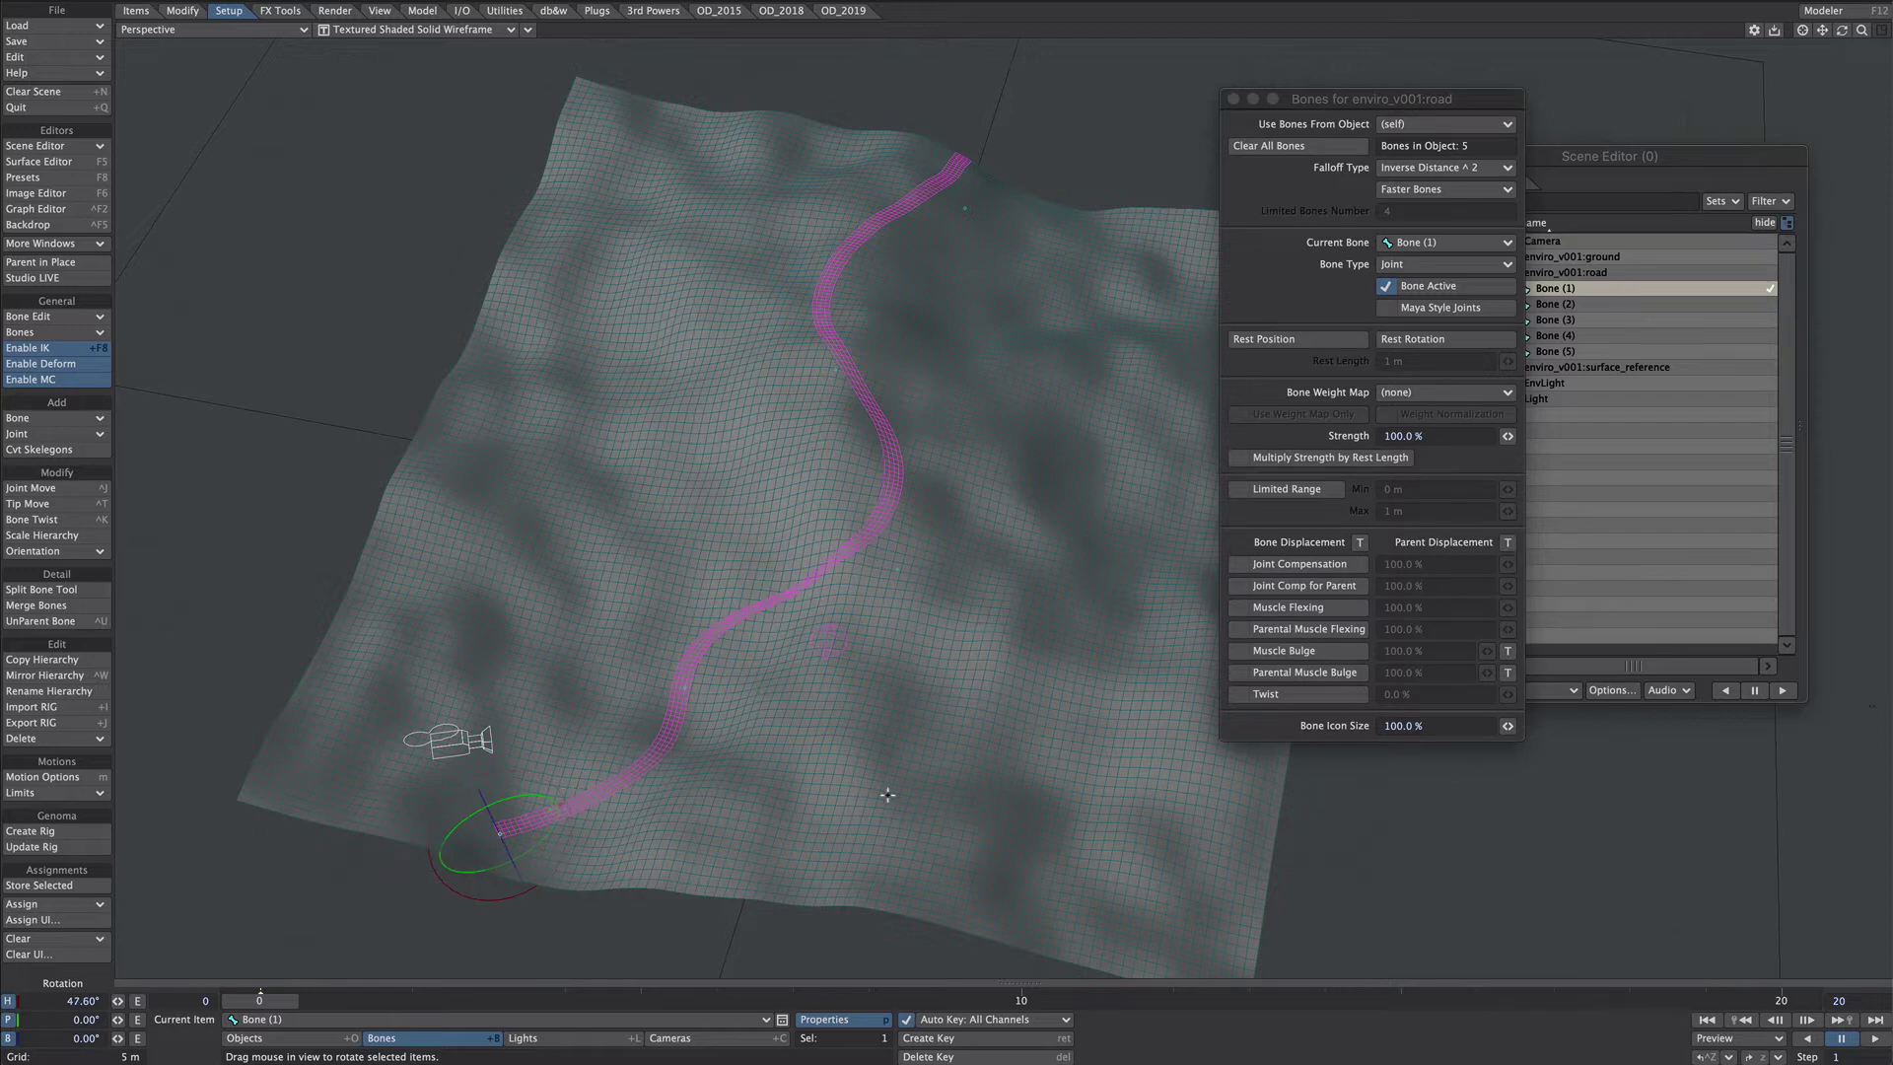
Step: Stretch Bone (3) to about 2.08 and Bone (4) to about 0.57 in X to vary the road's width
key("Down")
key("Down")
key("h")
left_click_drag(847, 543, 846, 545)
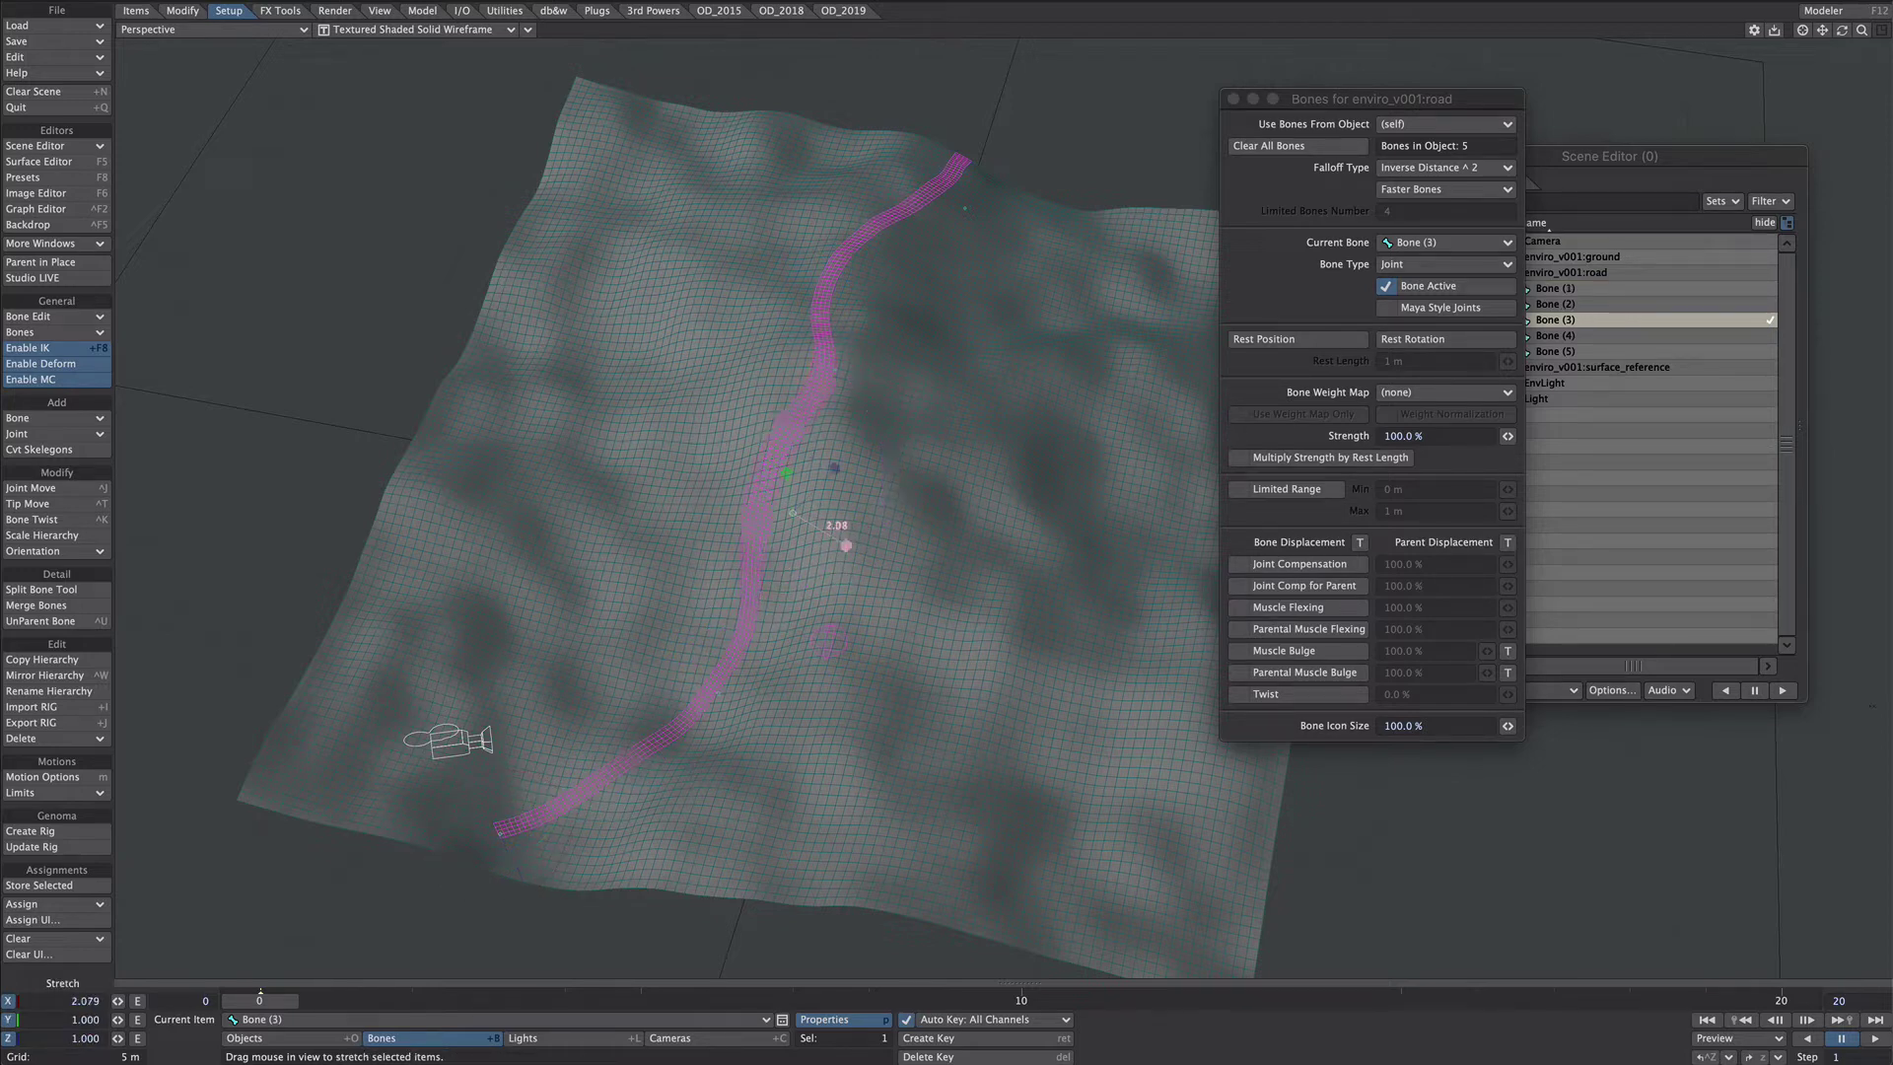
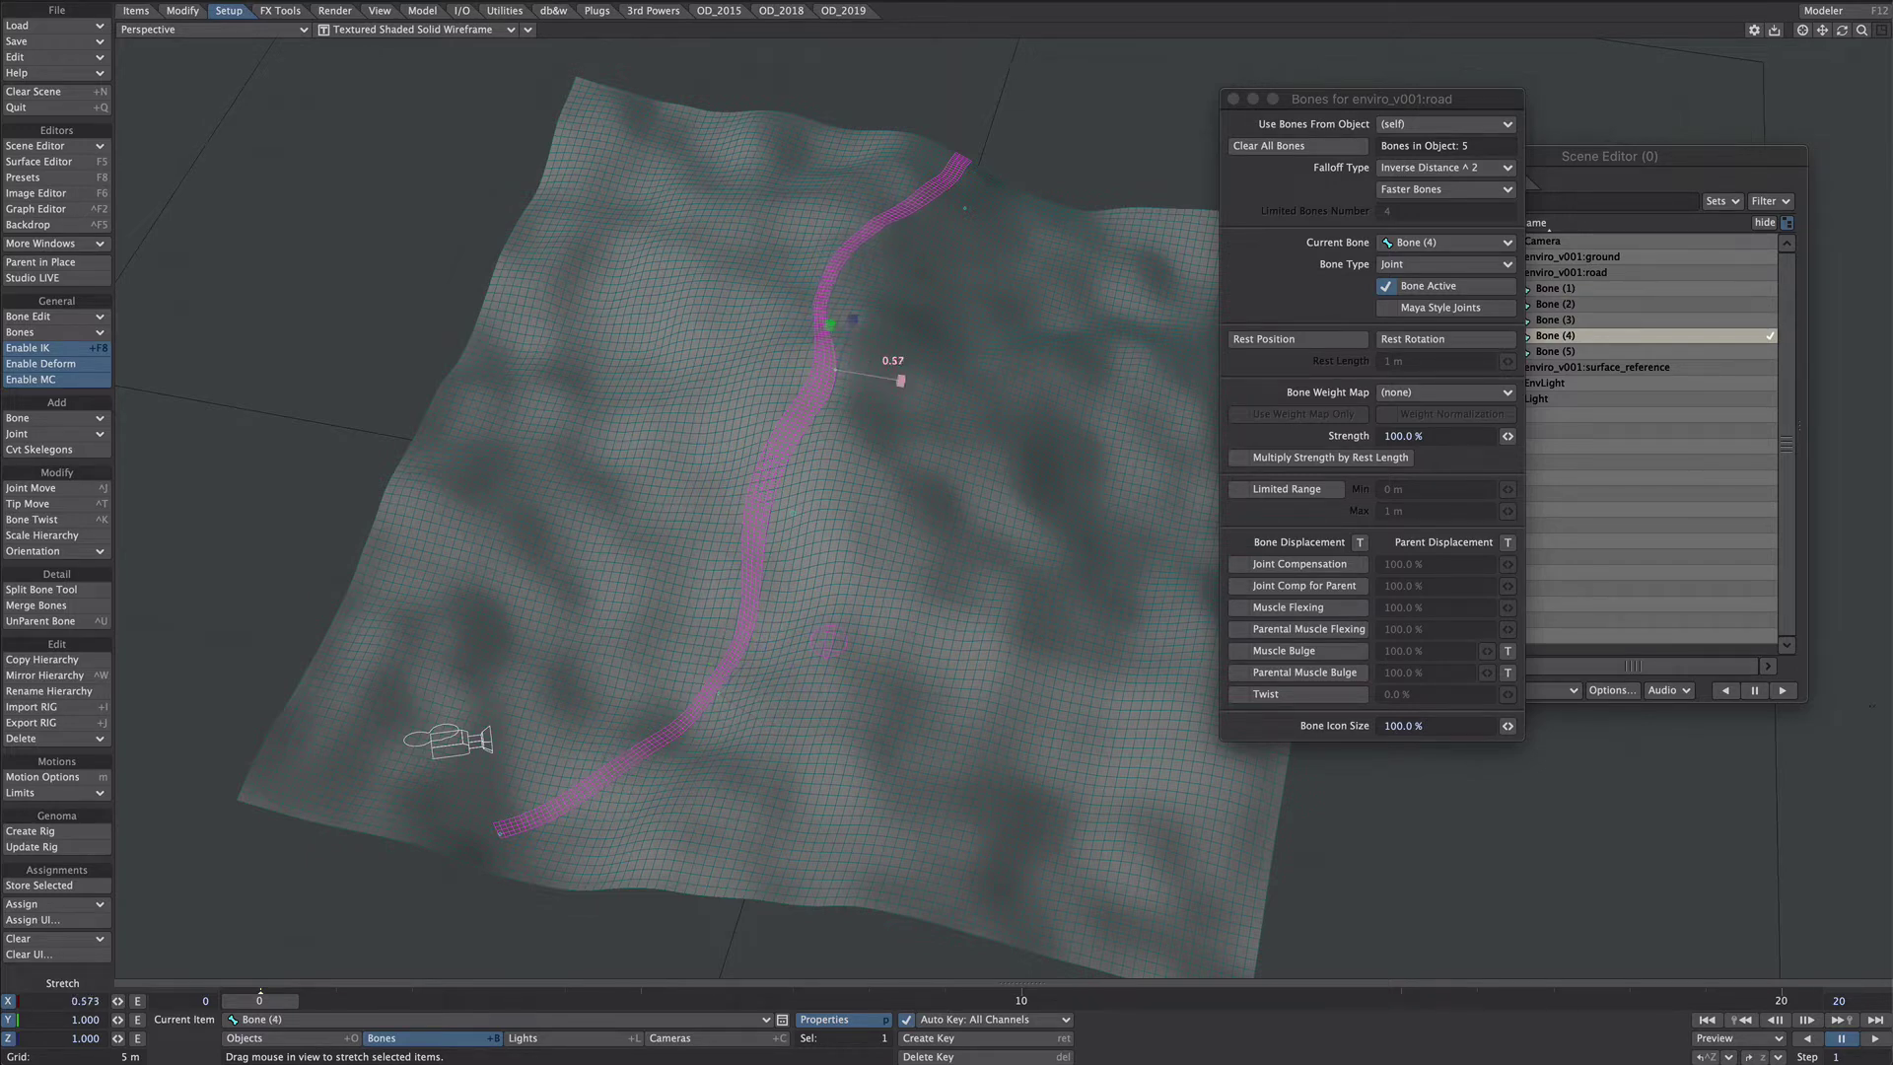
left_click_drag(899, 454, 1031, 404, "alt")
Step: Switch to Modeler, start a new object with the road strip and shape its outer edges into raised, rounded verges
key("F12")
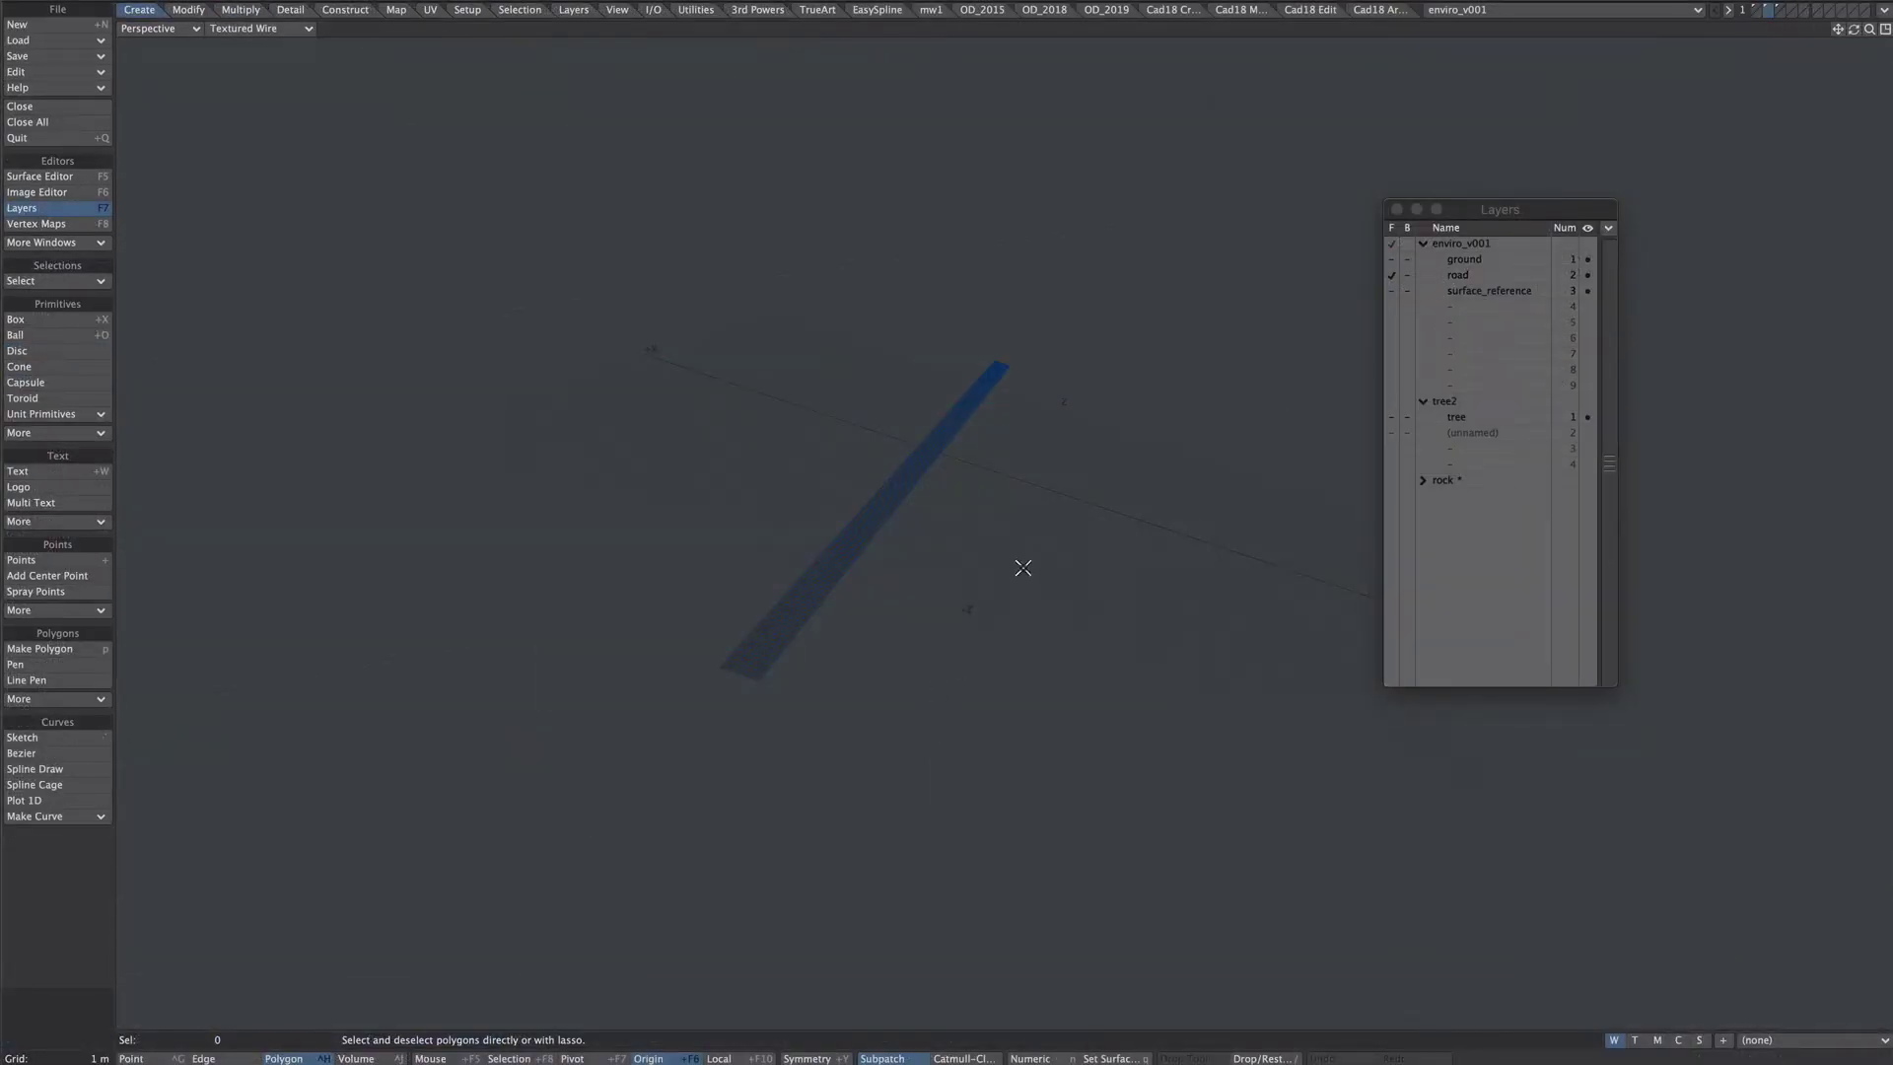
key("shift+n")
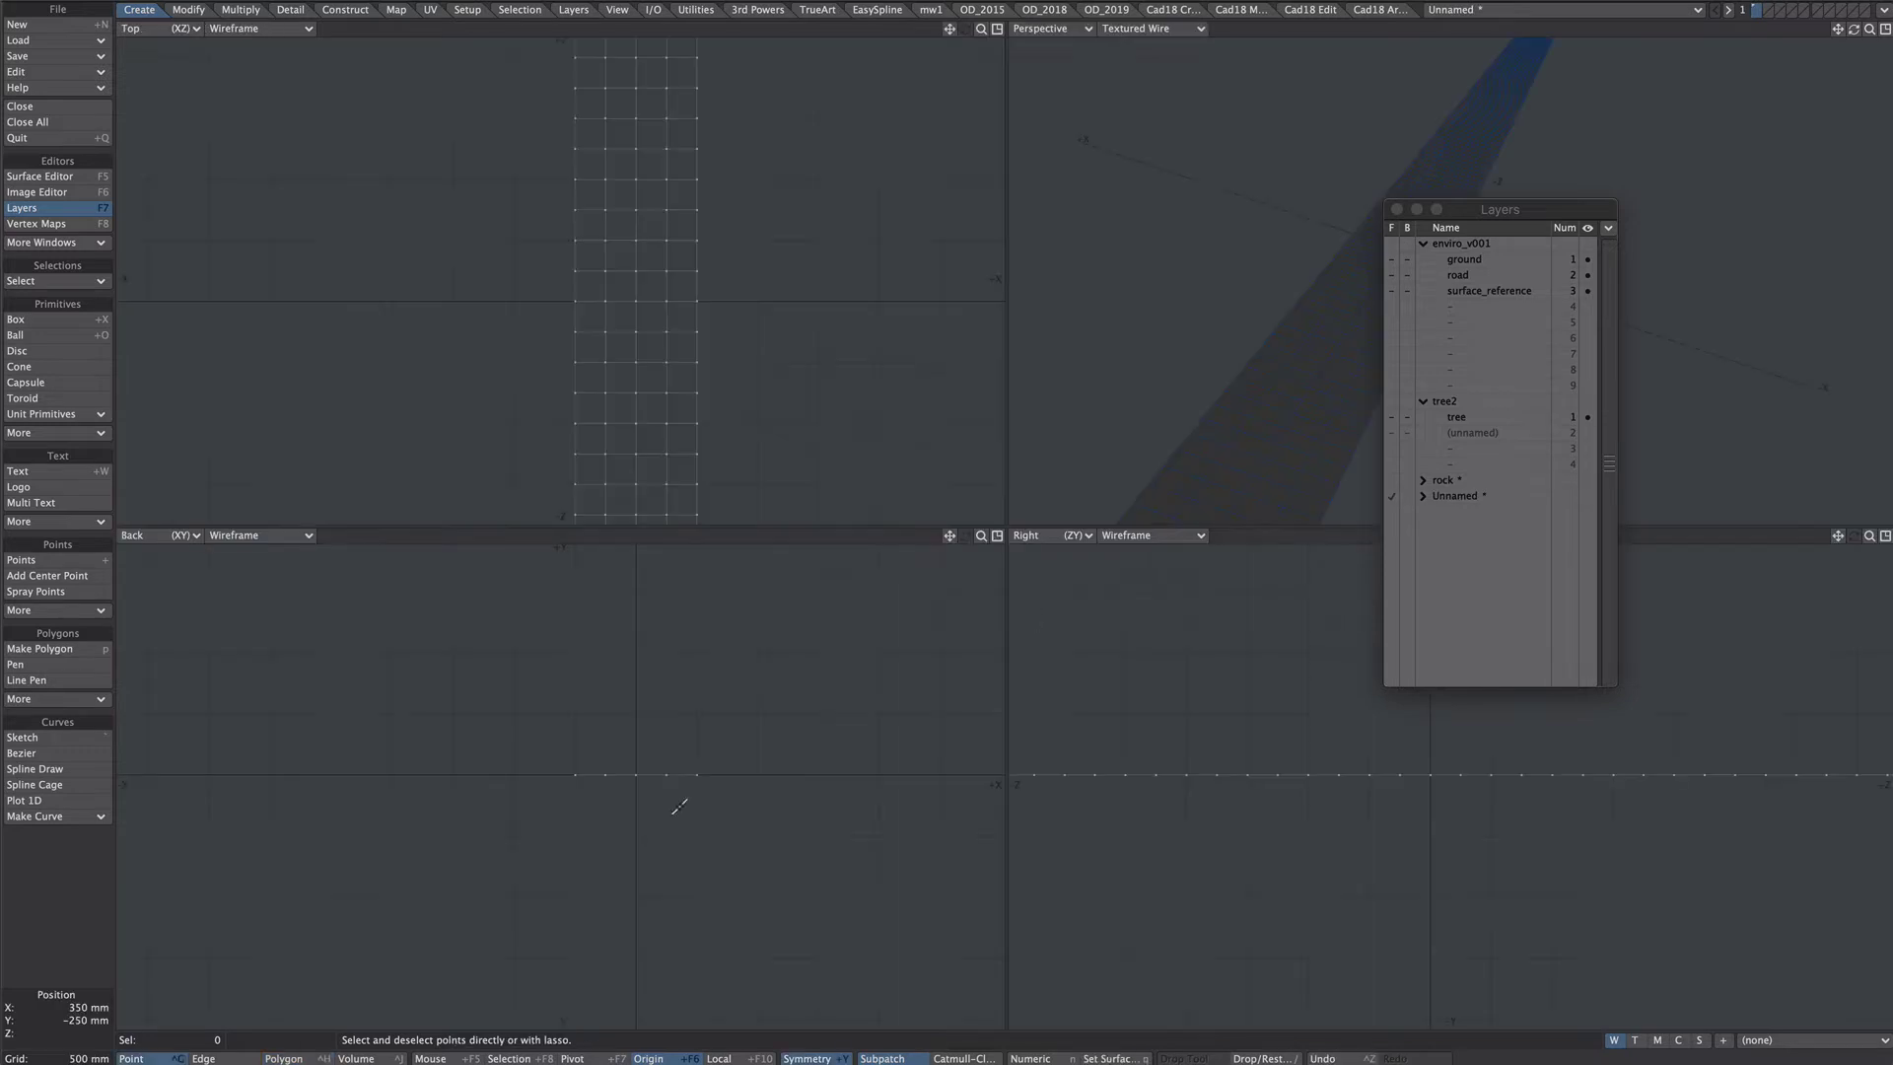
key("space")
right_click_drag(729, 764, 696, 831)
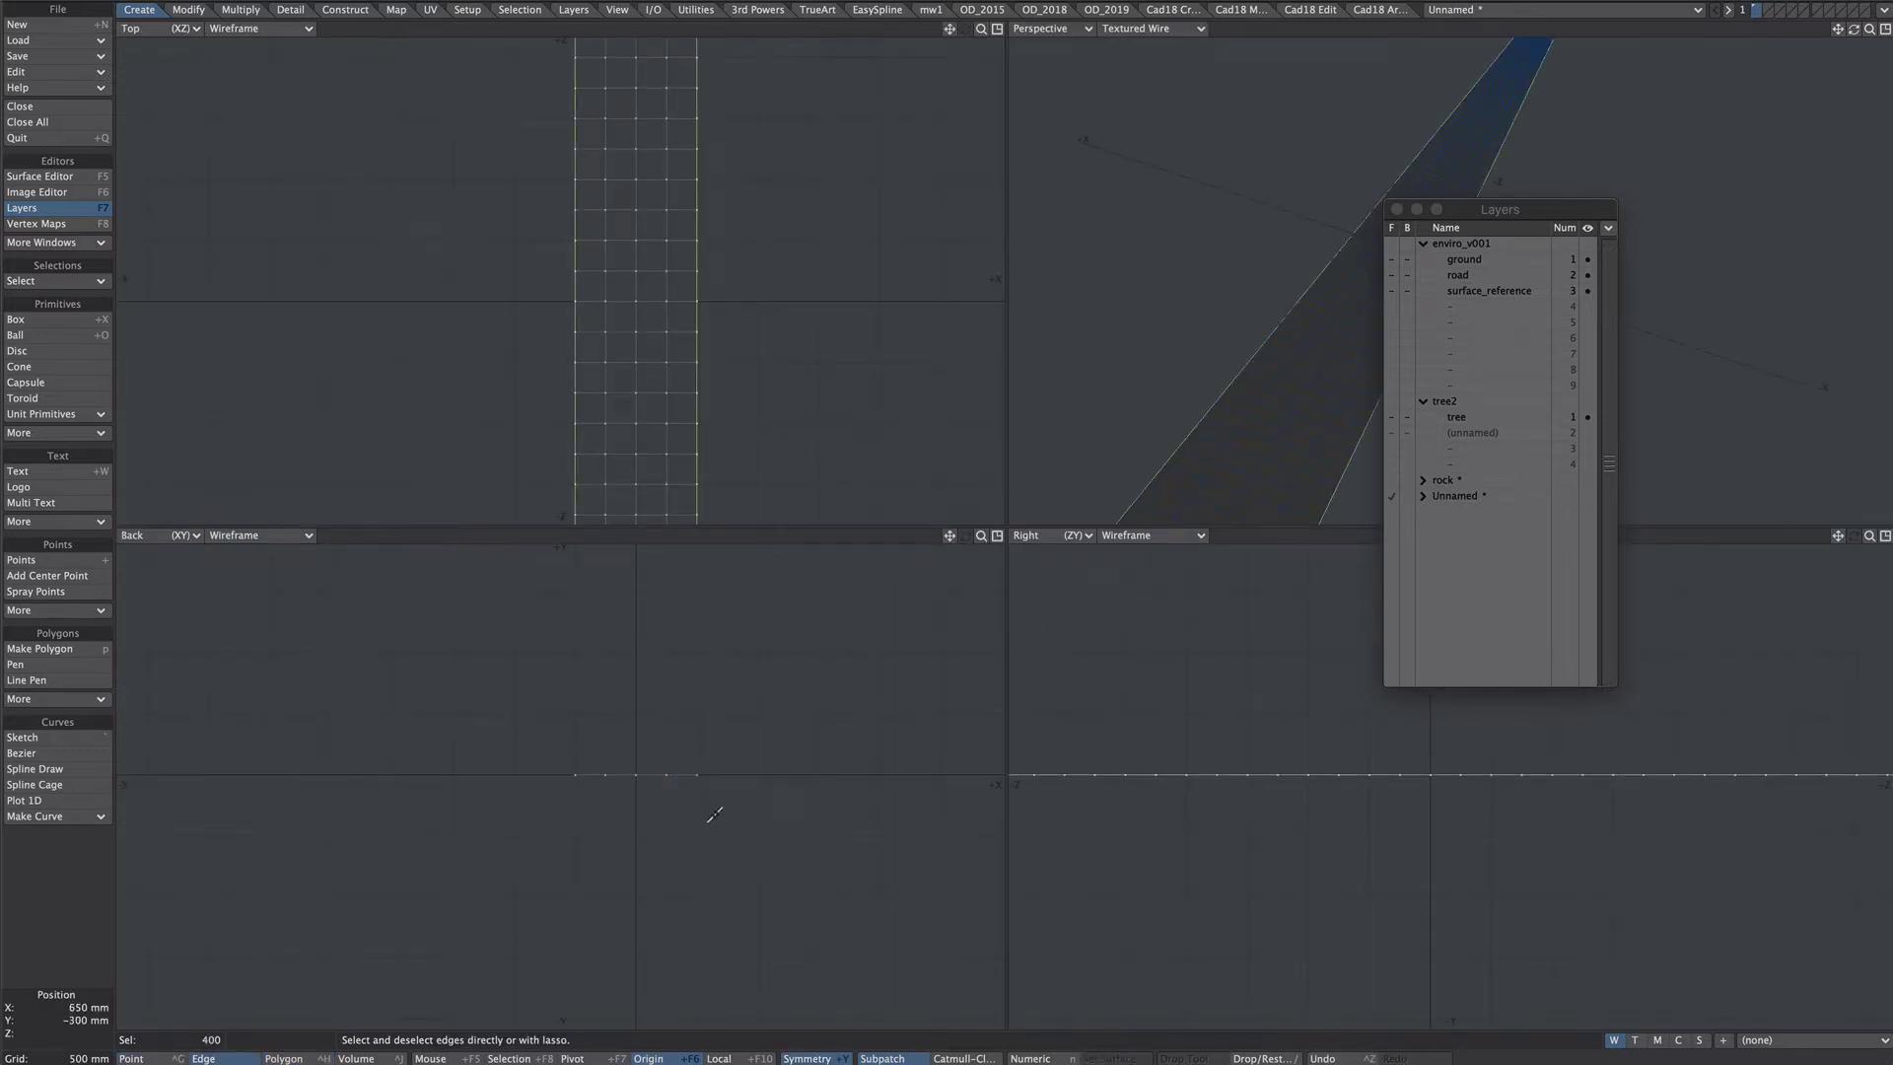
key("t")
left_click_drag(701, 774, 707, 762)
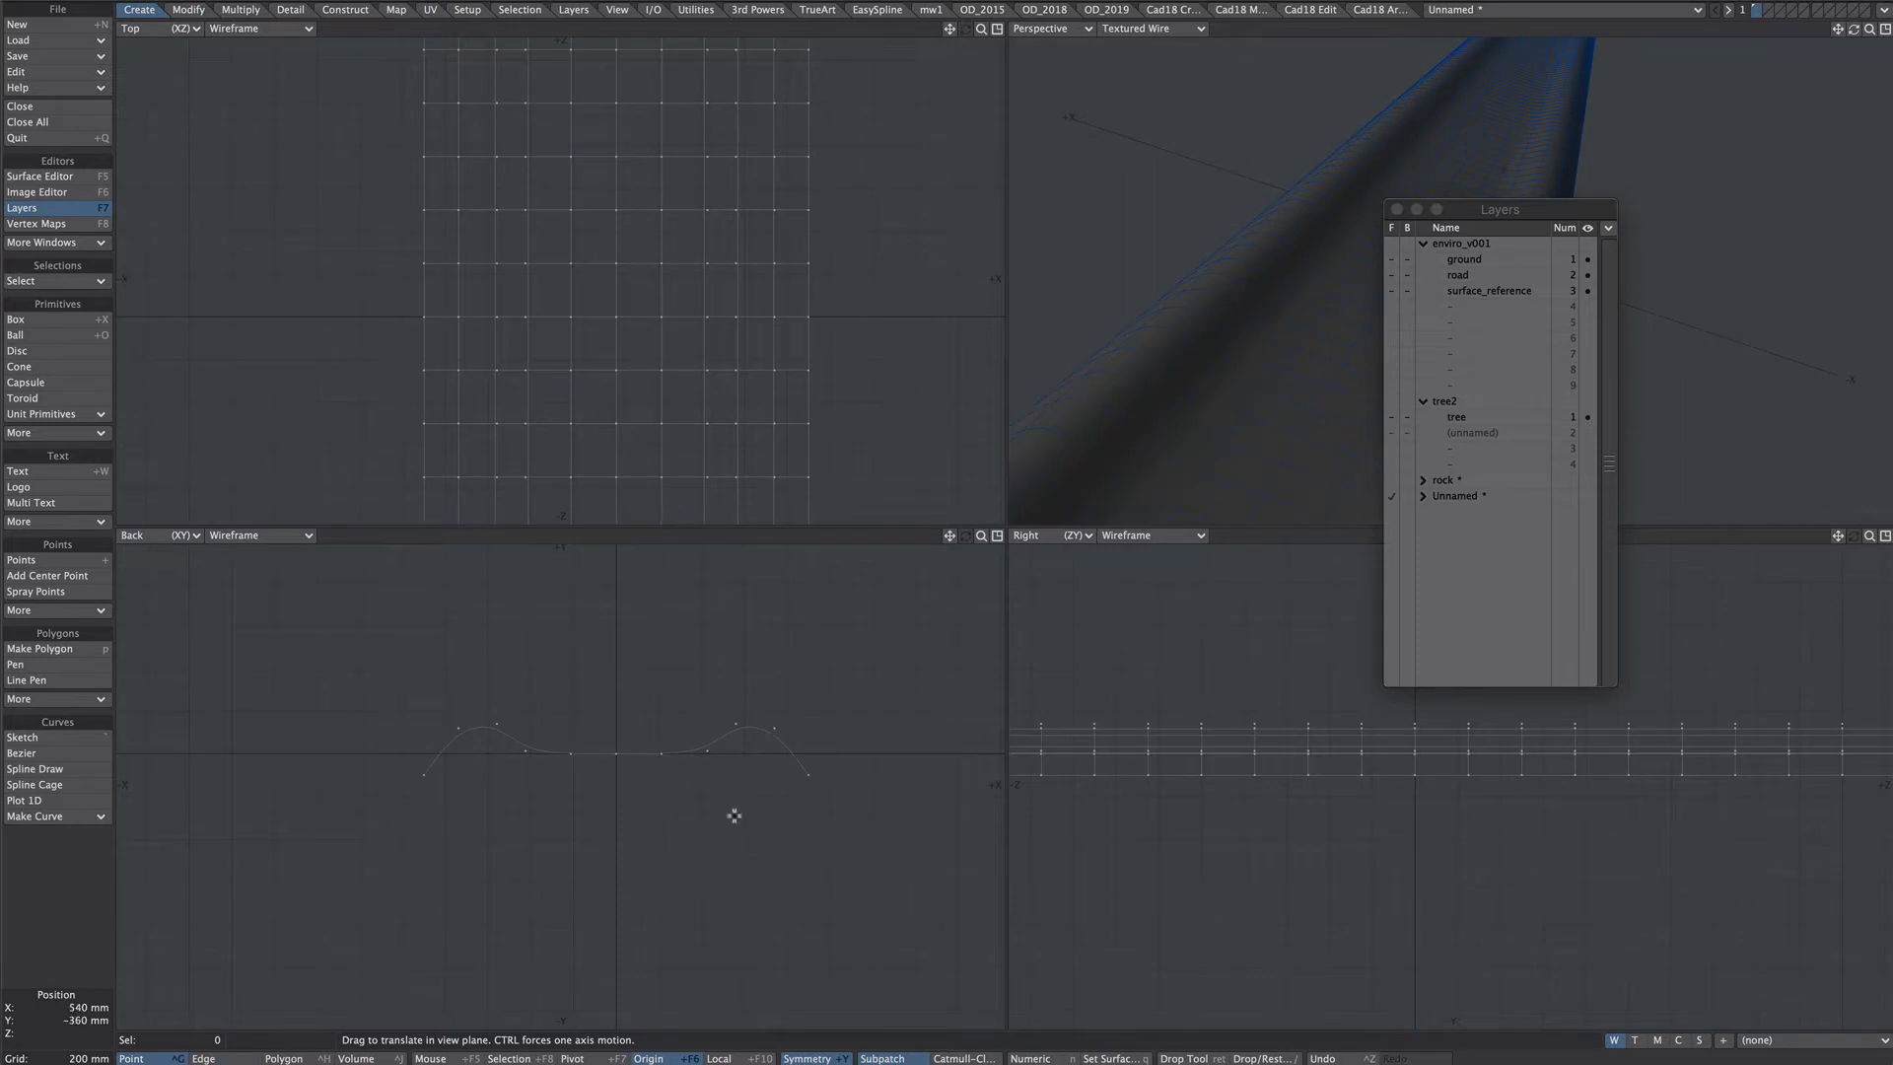
Step: Select the verge polygons on both sides of the road and assign them a green surface
key("space")
key("ctrl+h")
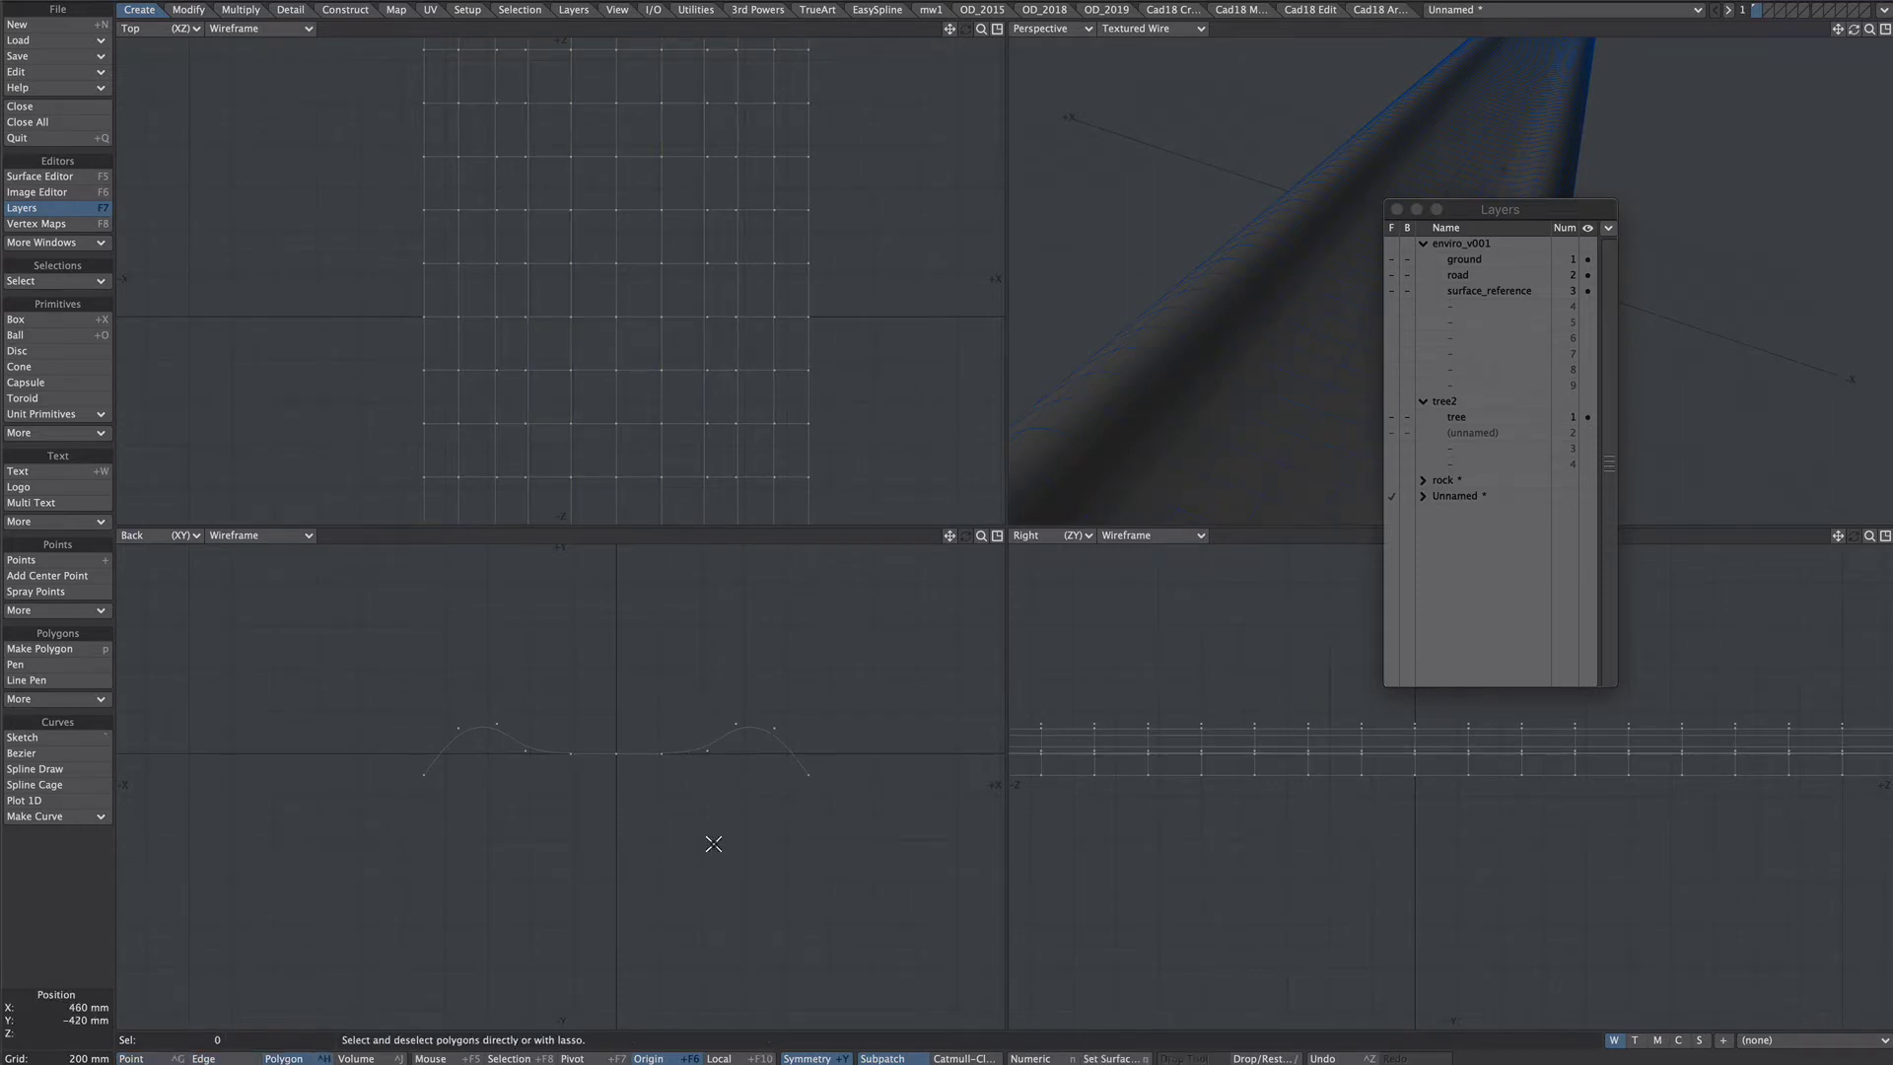
mouse_move(700, 808)
right_mouse_down()
mouse_move(772, 855)
mouse_move(706, 824)
right_mouse_up()
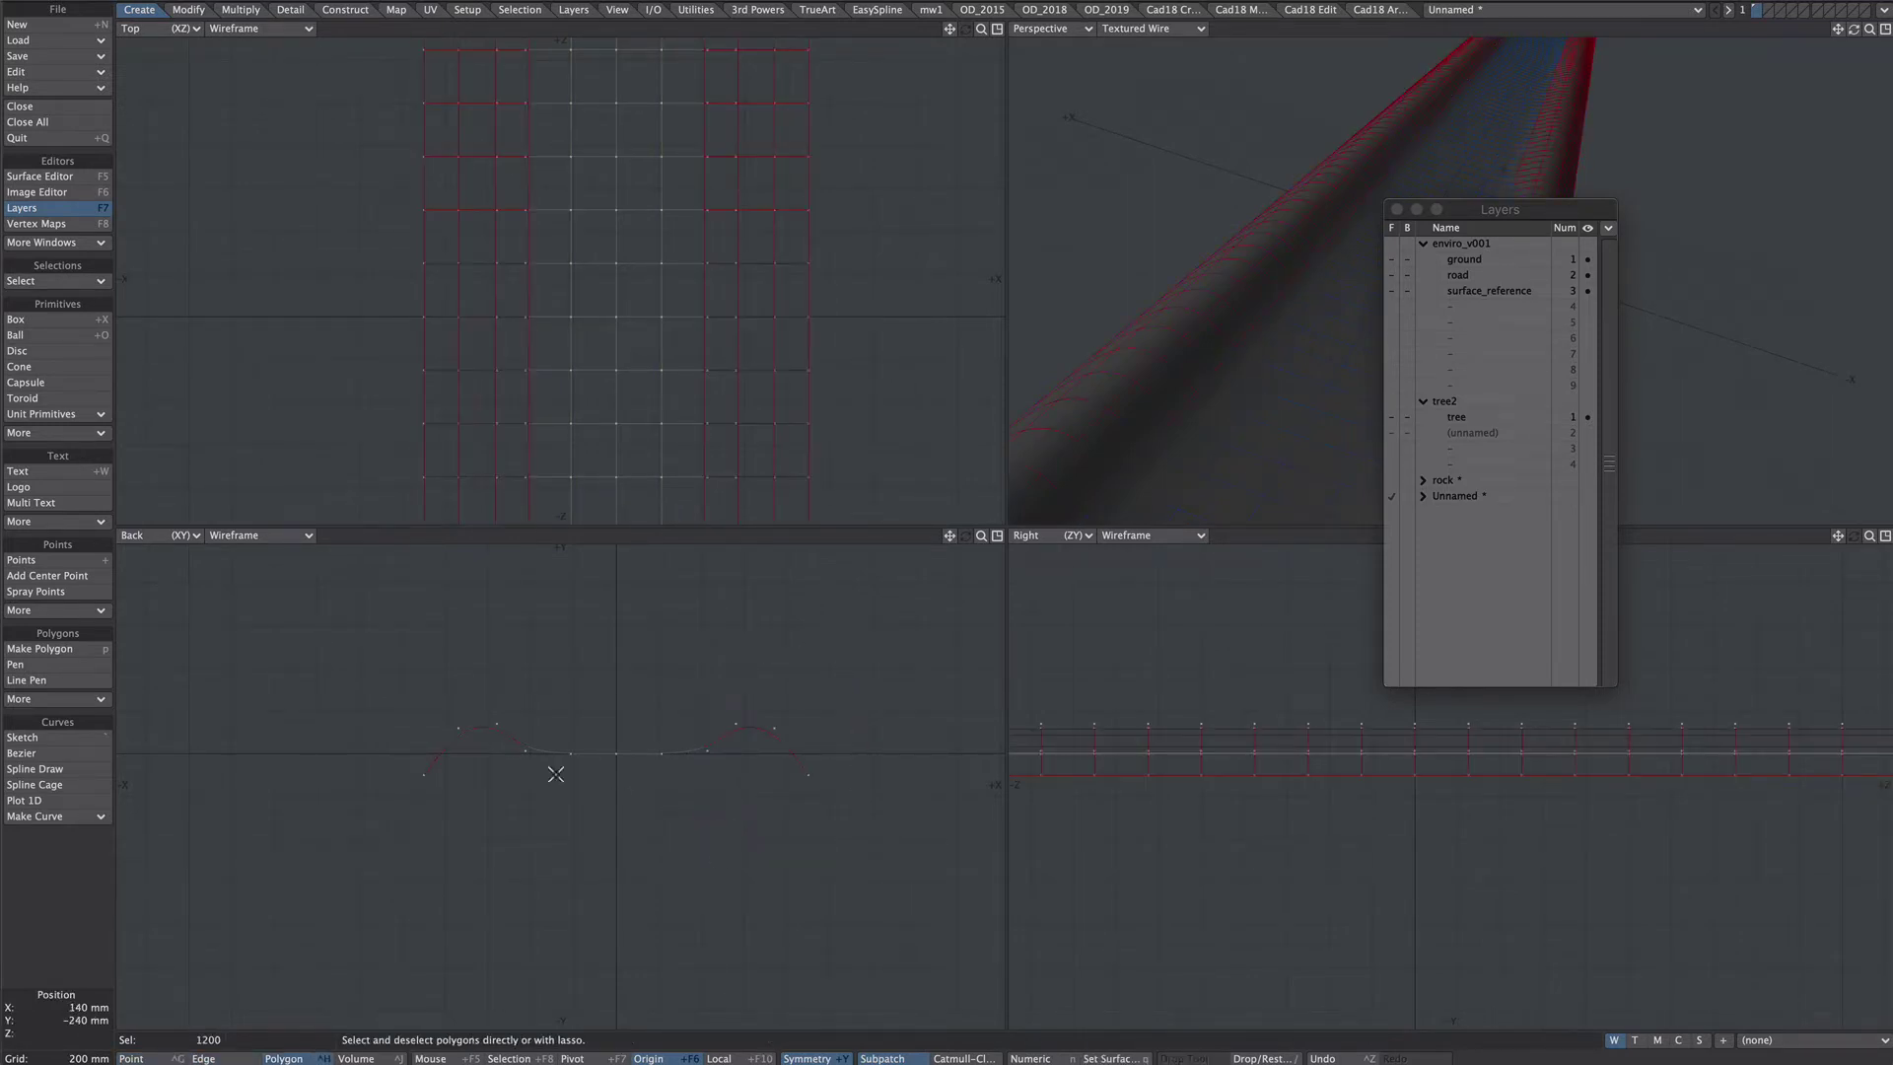
key("q")
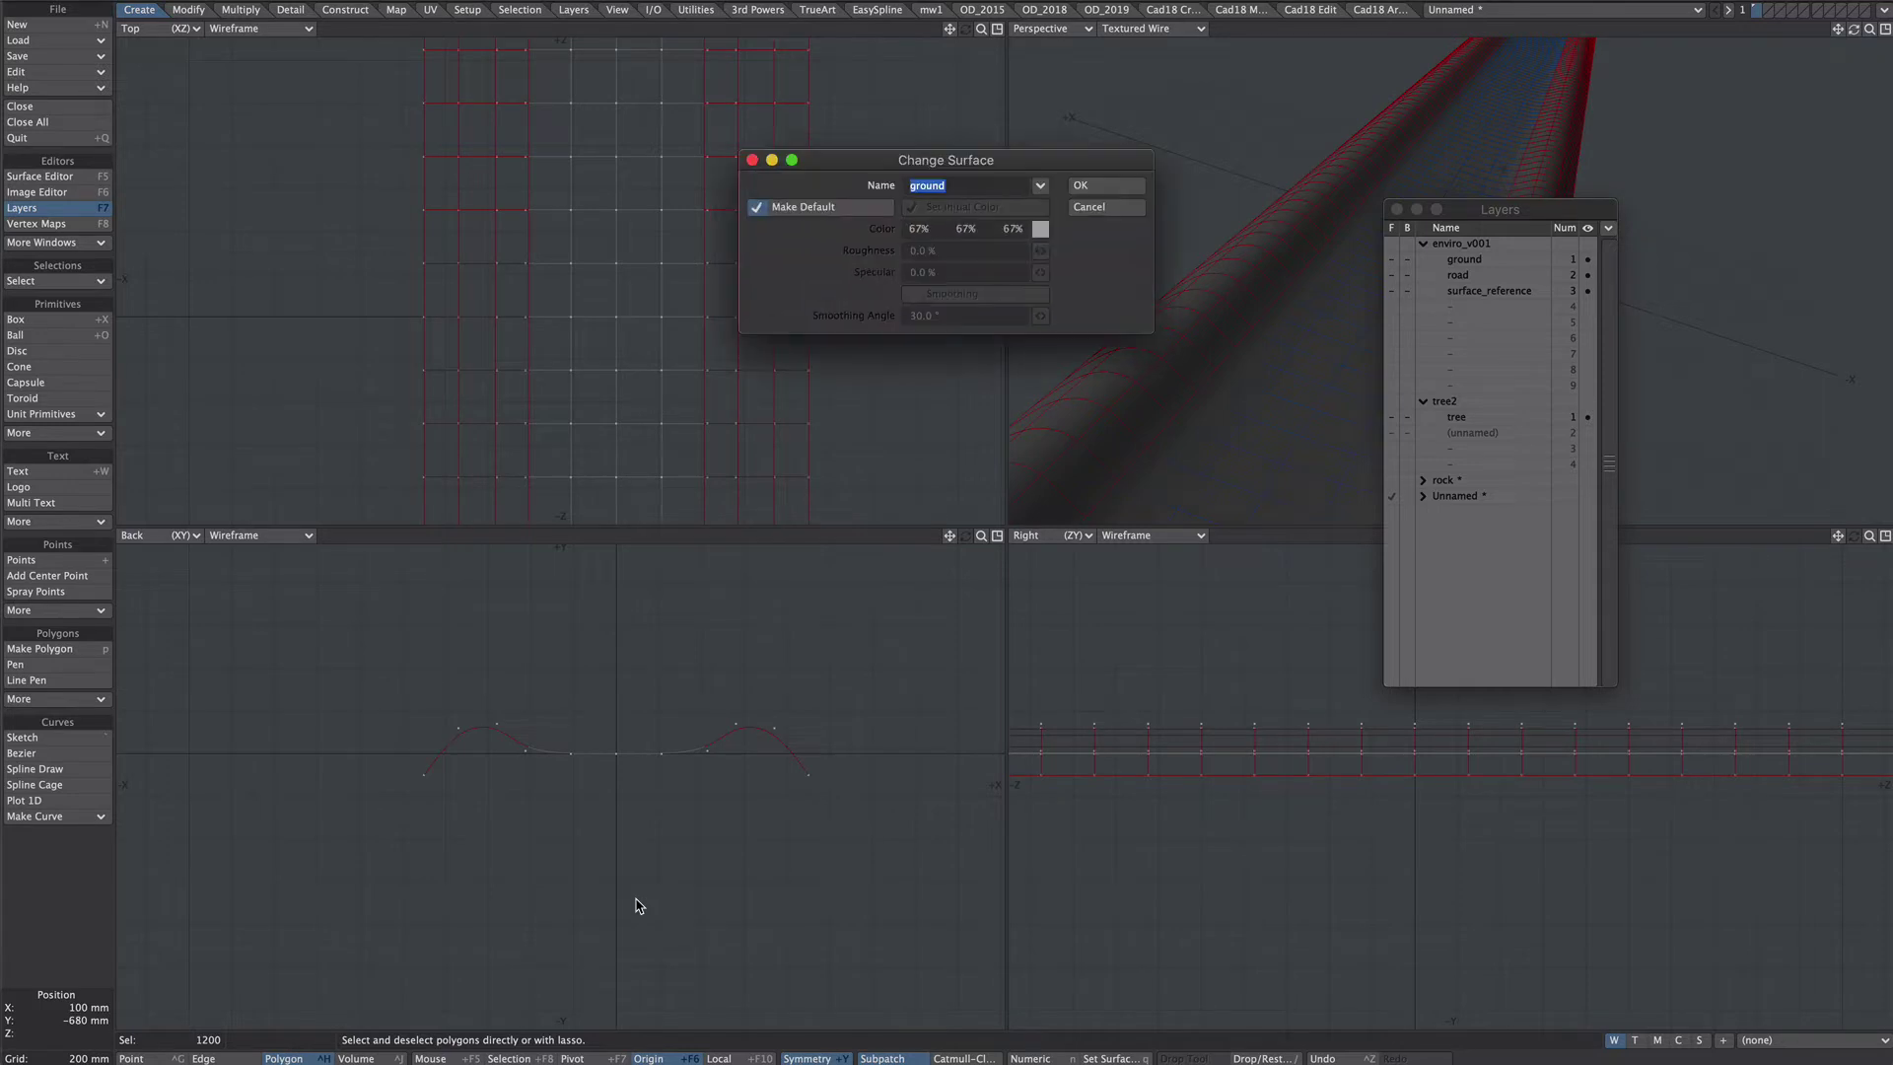
key("Return")
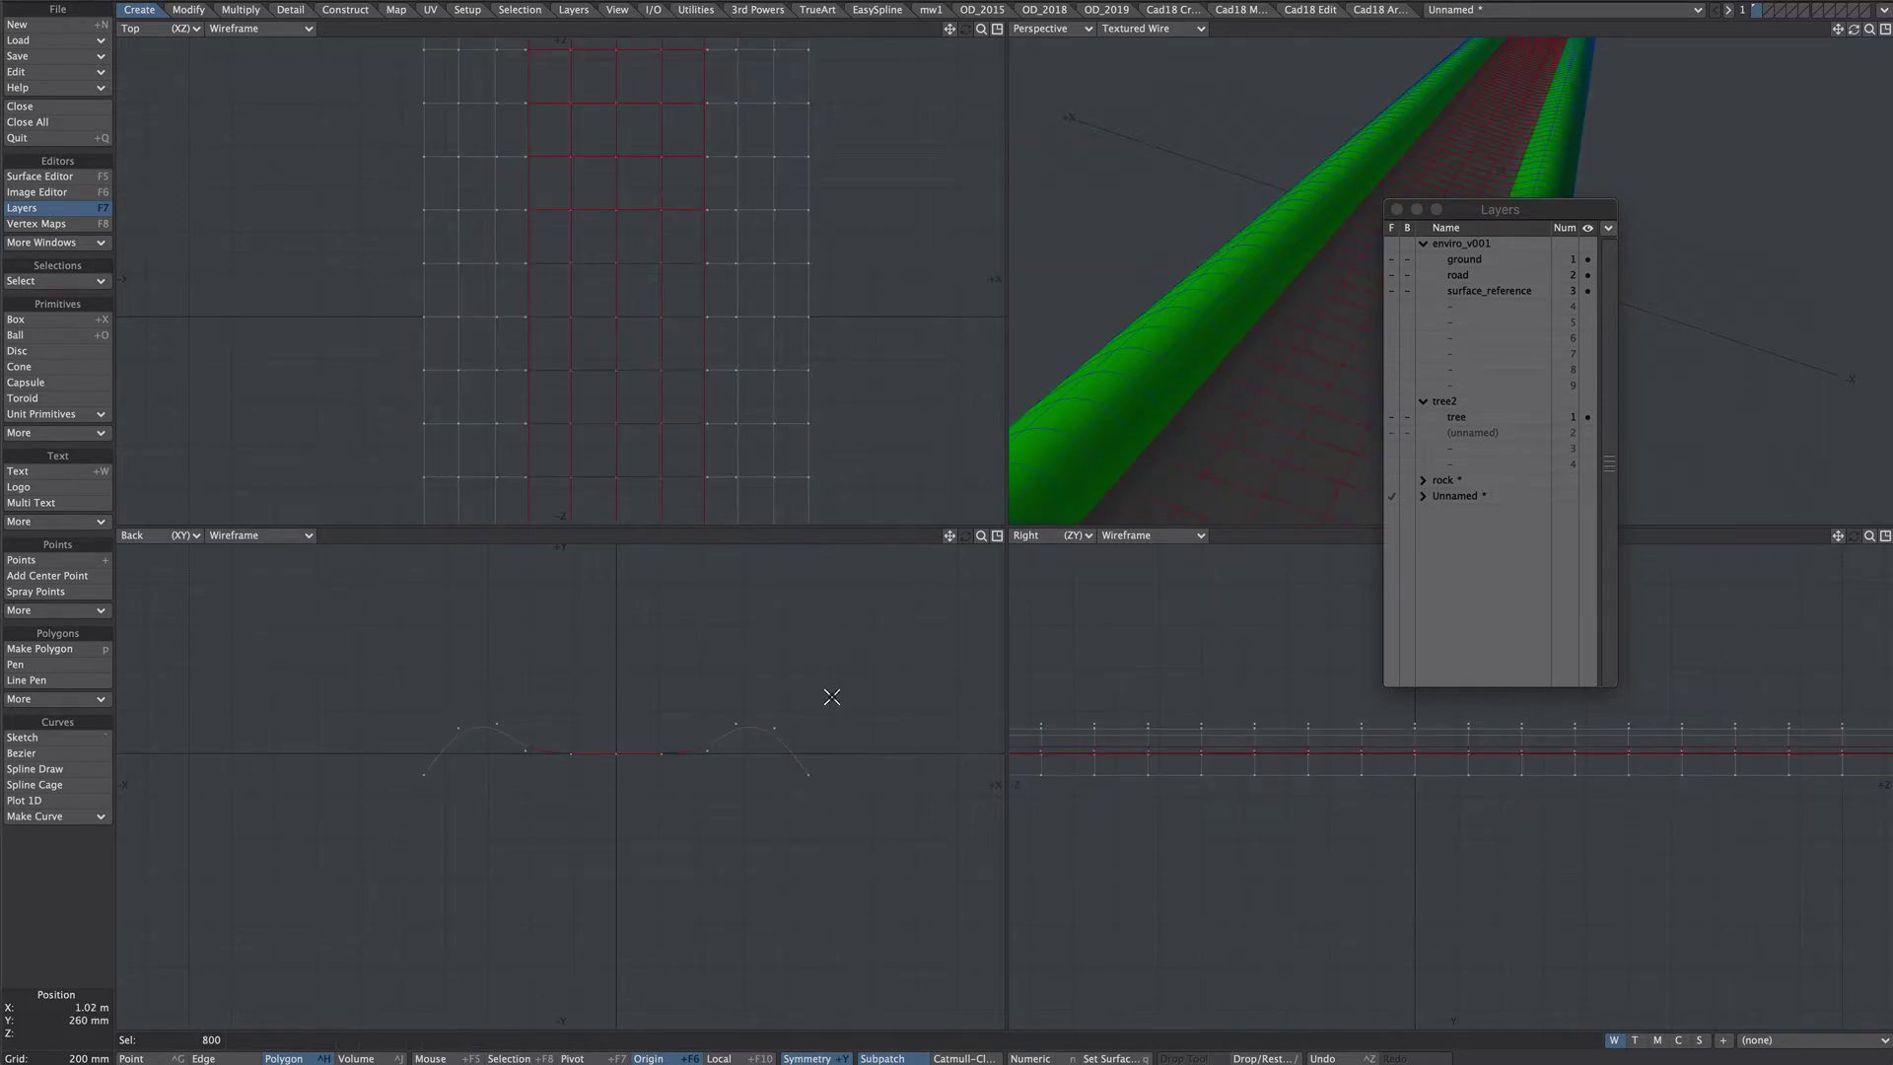
Step: Assign the central polygons a surface named road with colour 255, 222, 125, and name the layer road
type("q")
type("road")
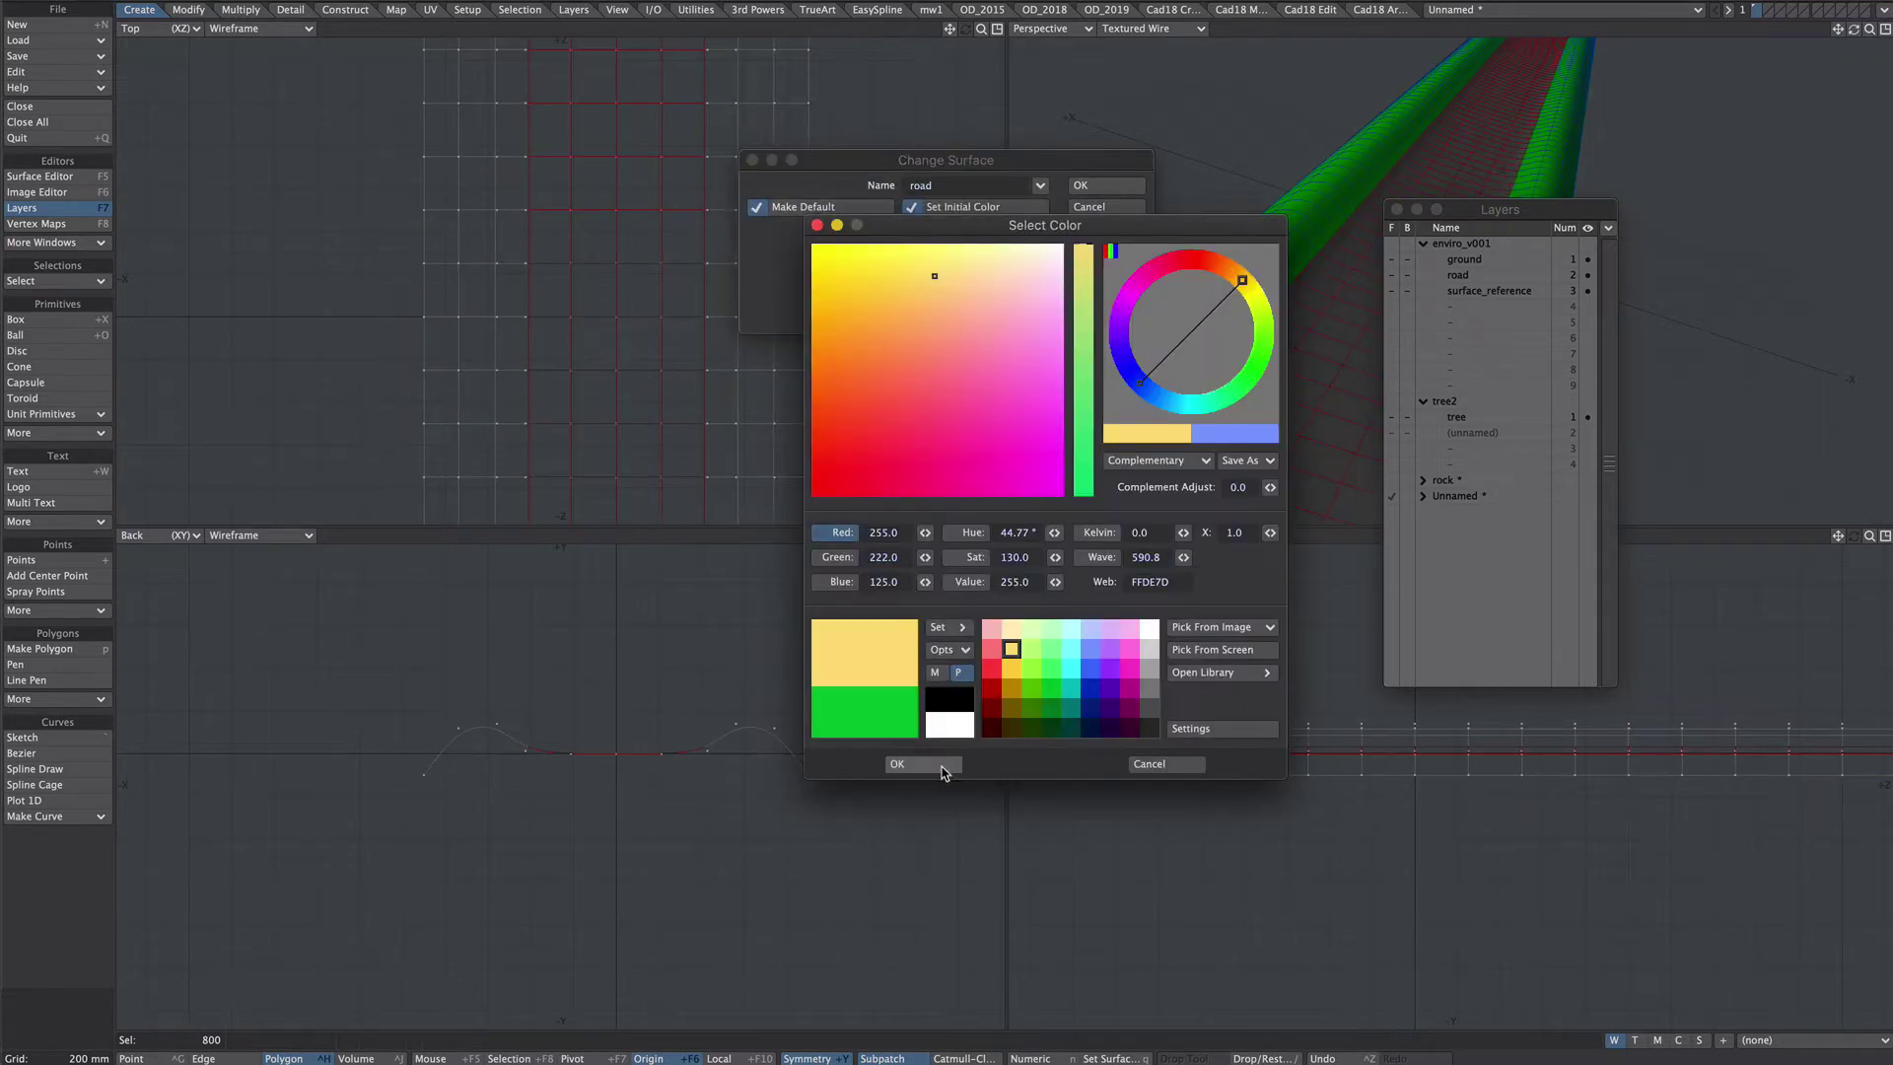
left_click(922, 765)
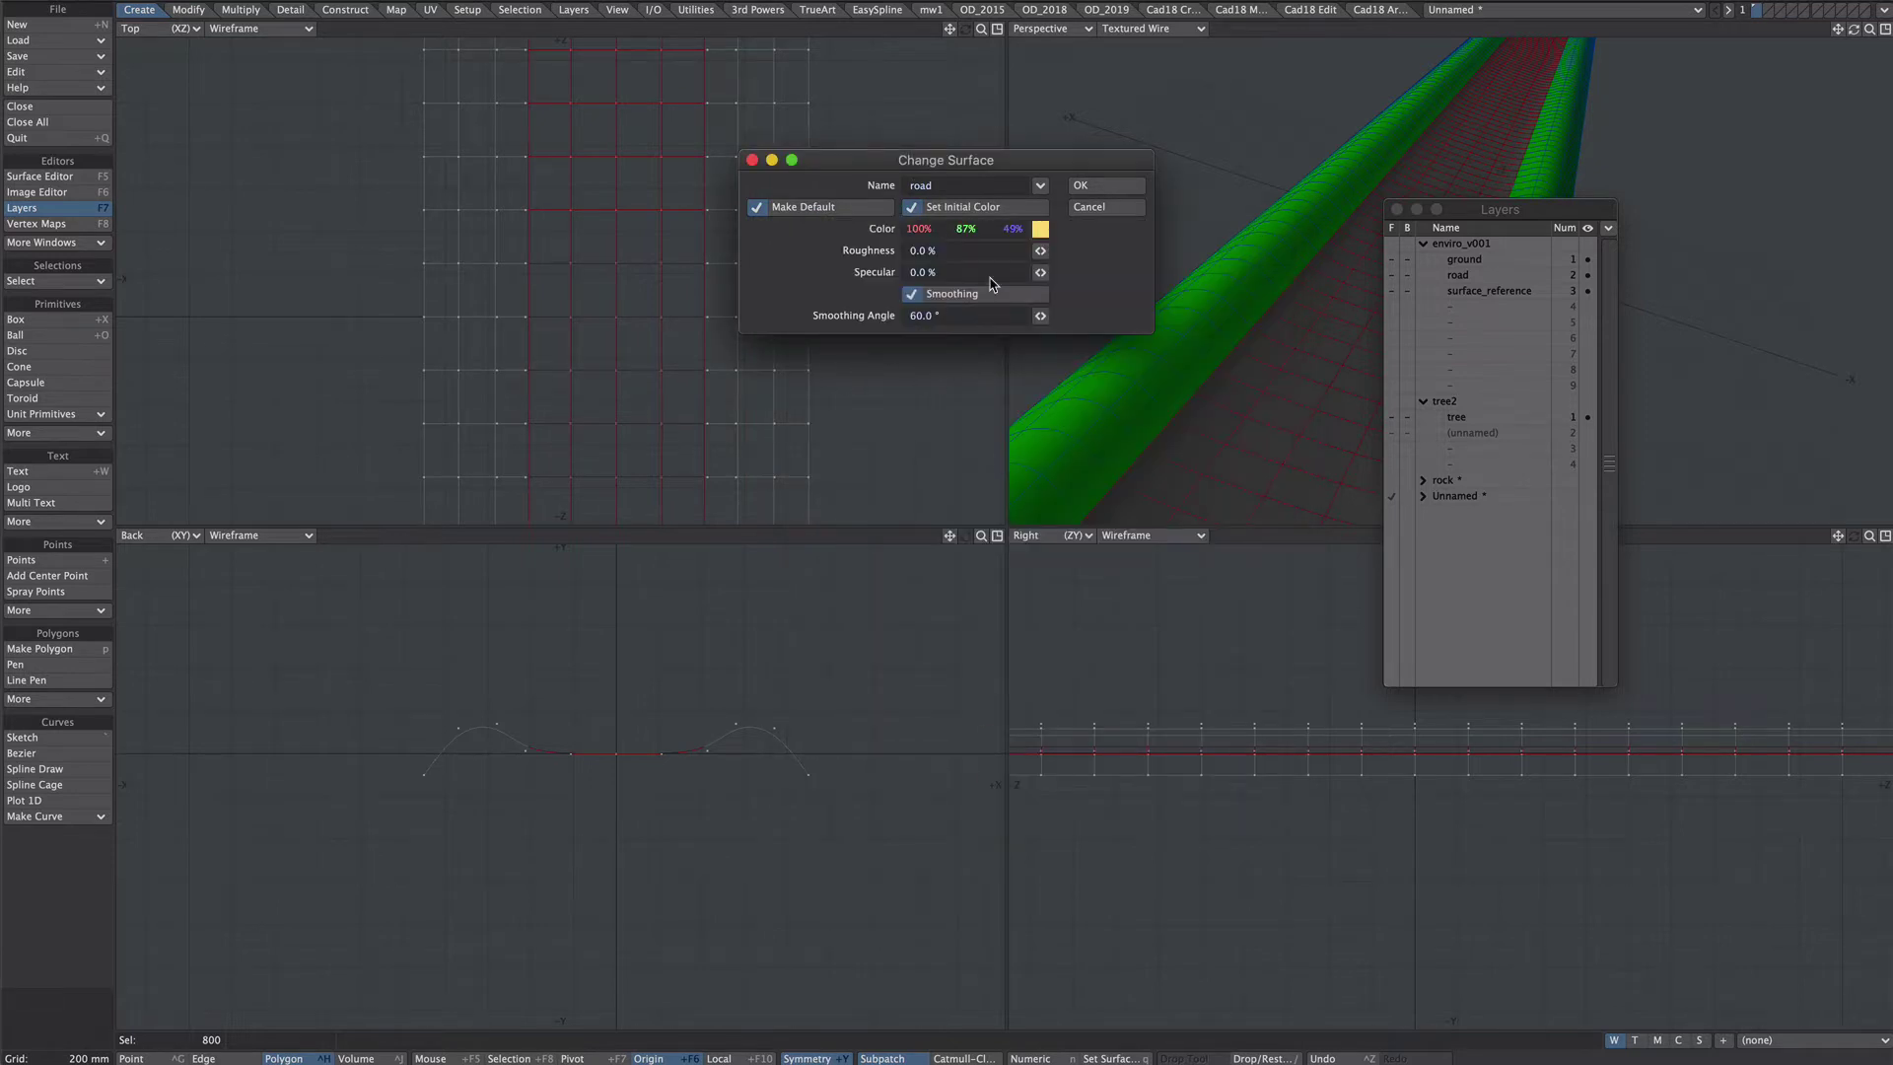
left_click(1084, 186)
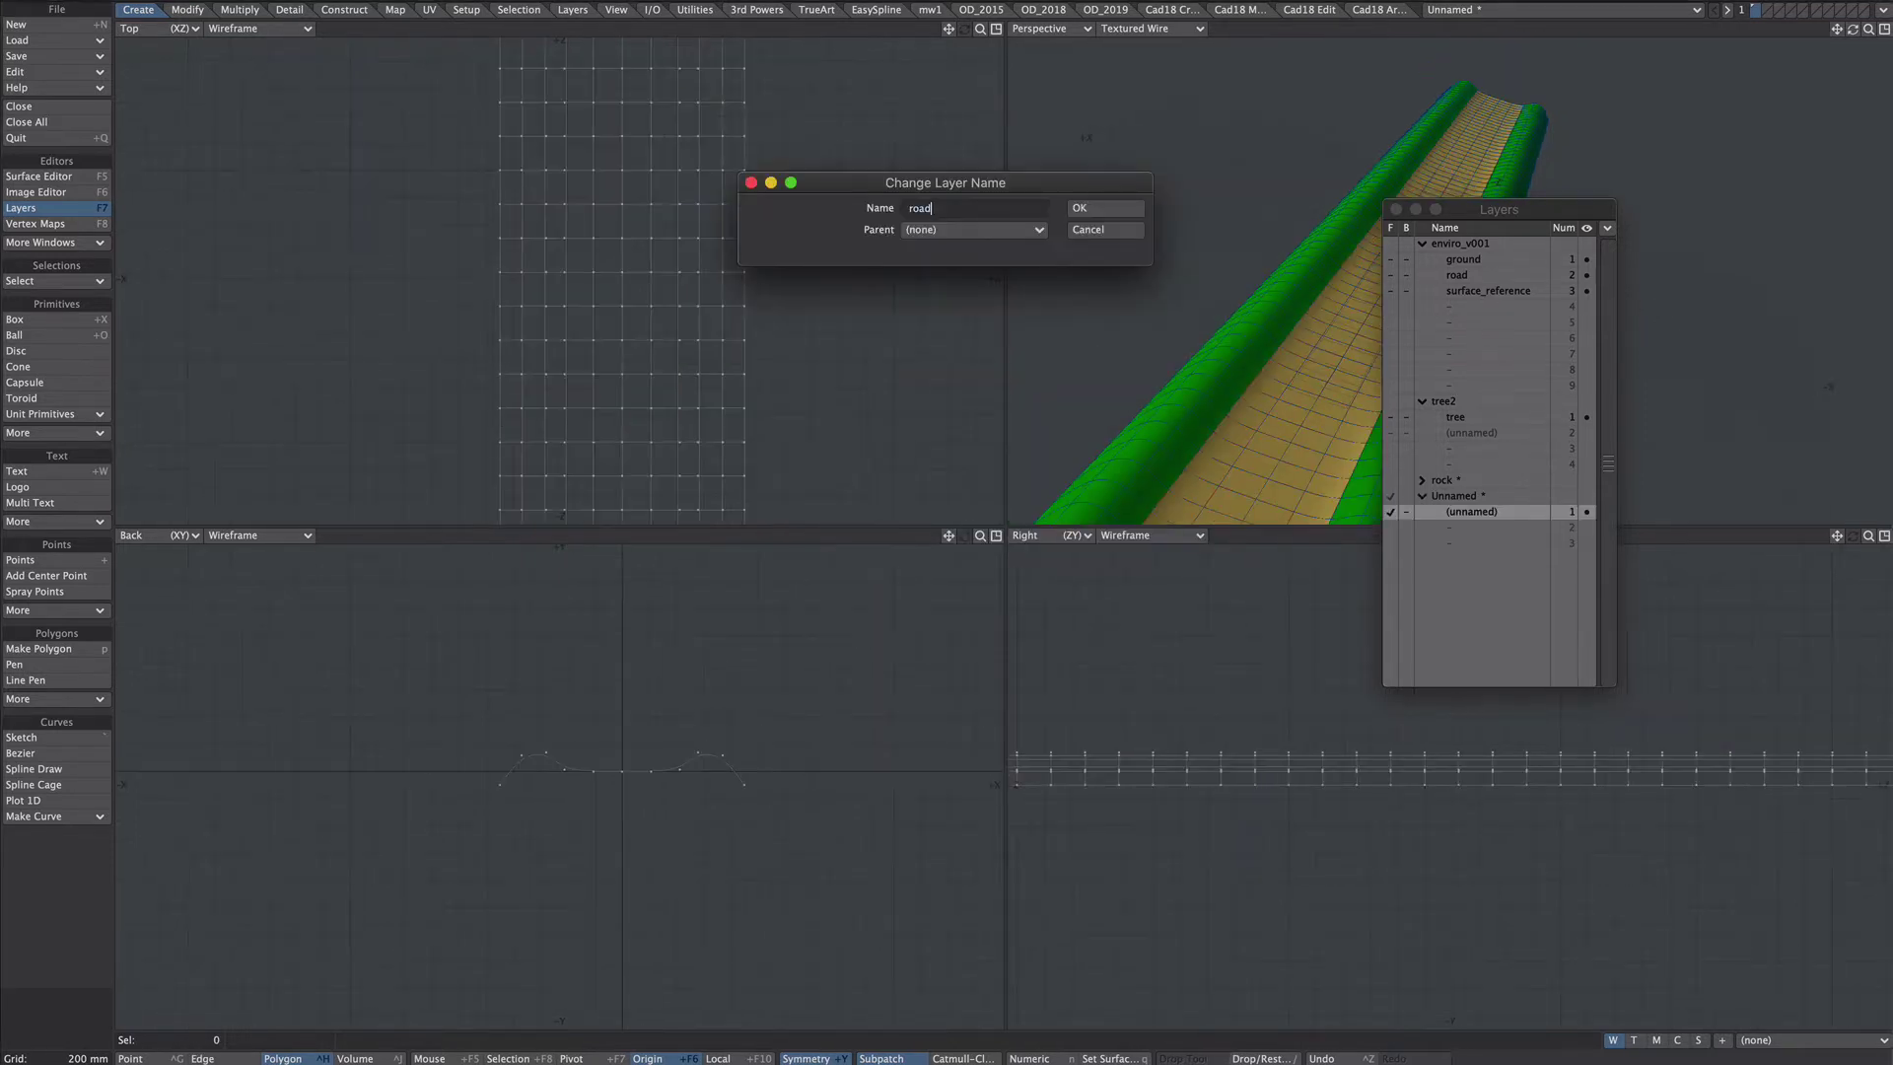
key("Return")
Step: In the second layer, draw a small flat box beside the road's near end and taper it into a trapezoid
left_click(1451, 530)
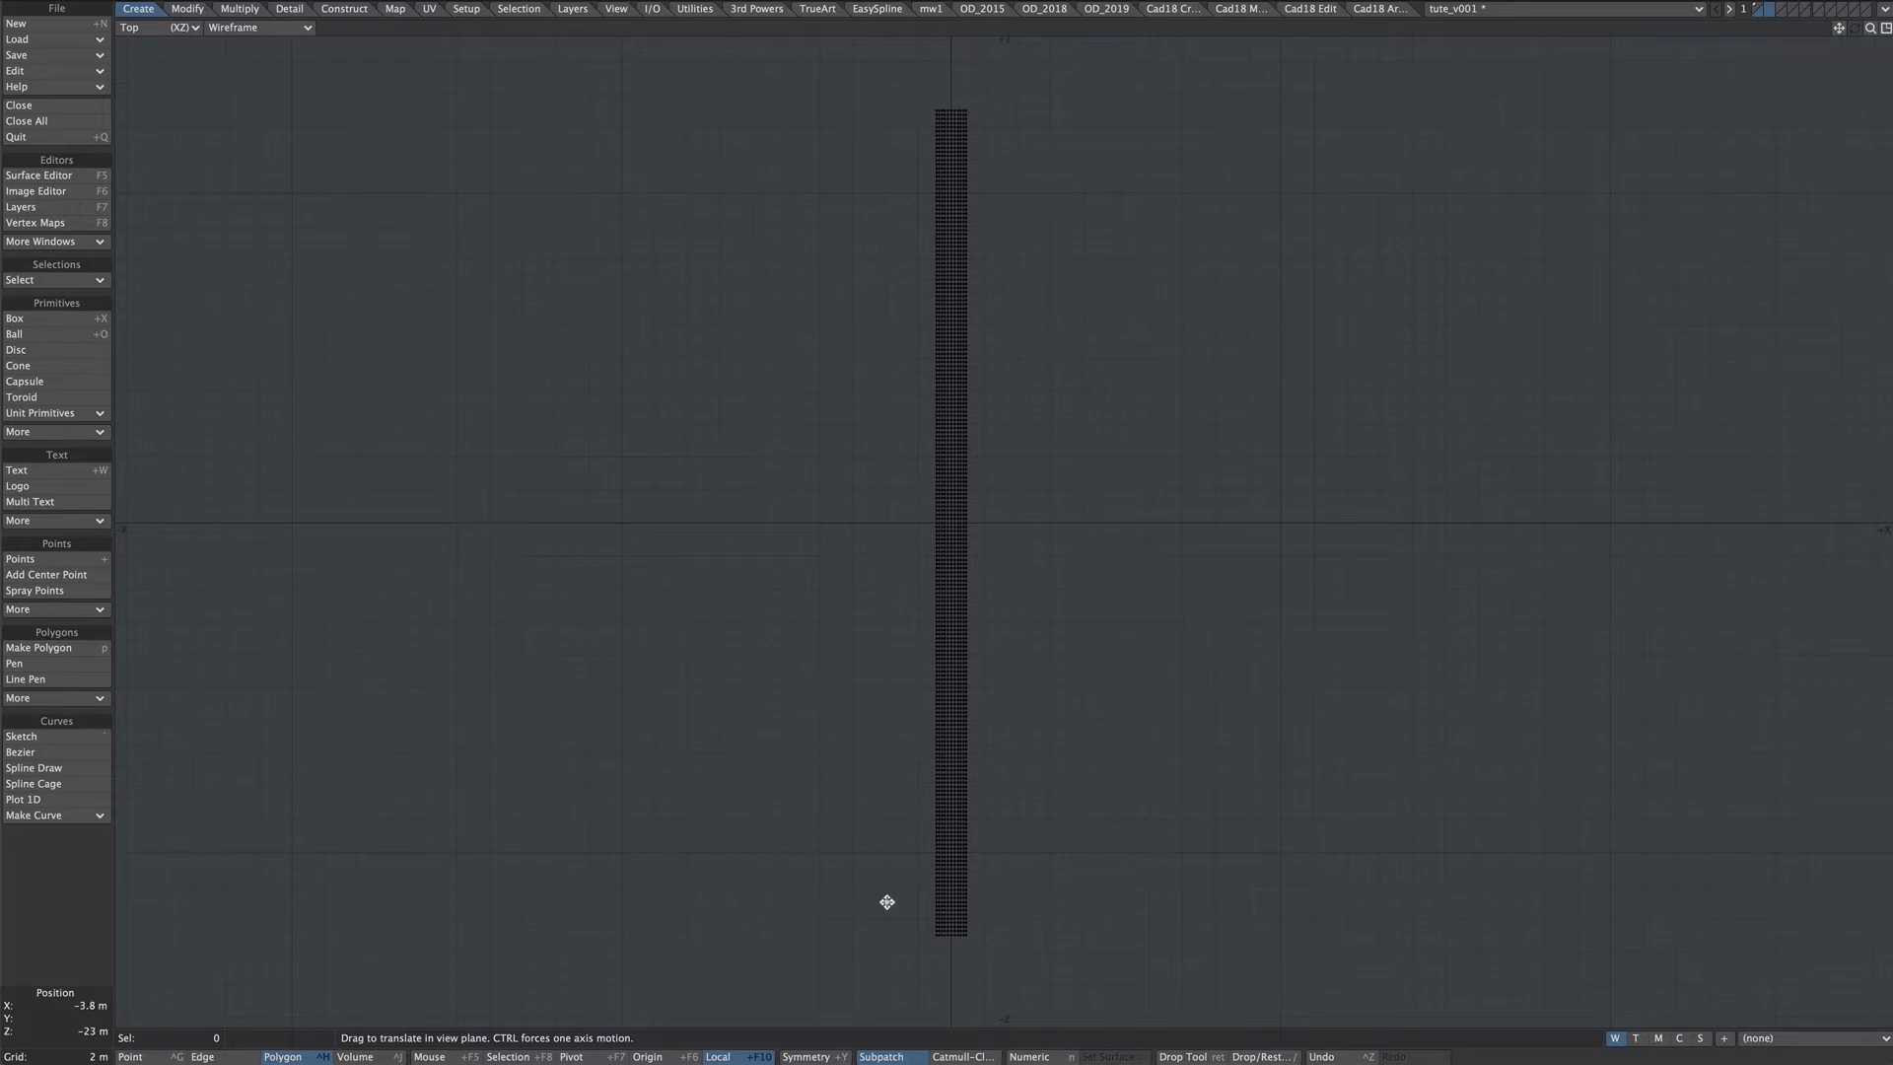
key("shift+x")
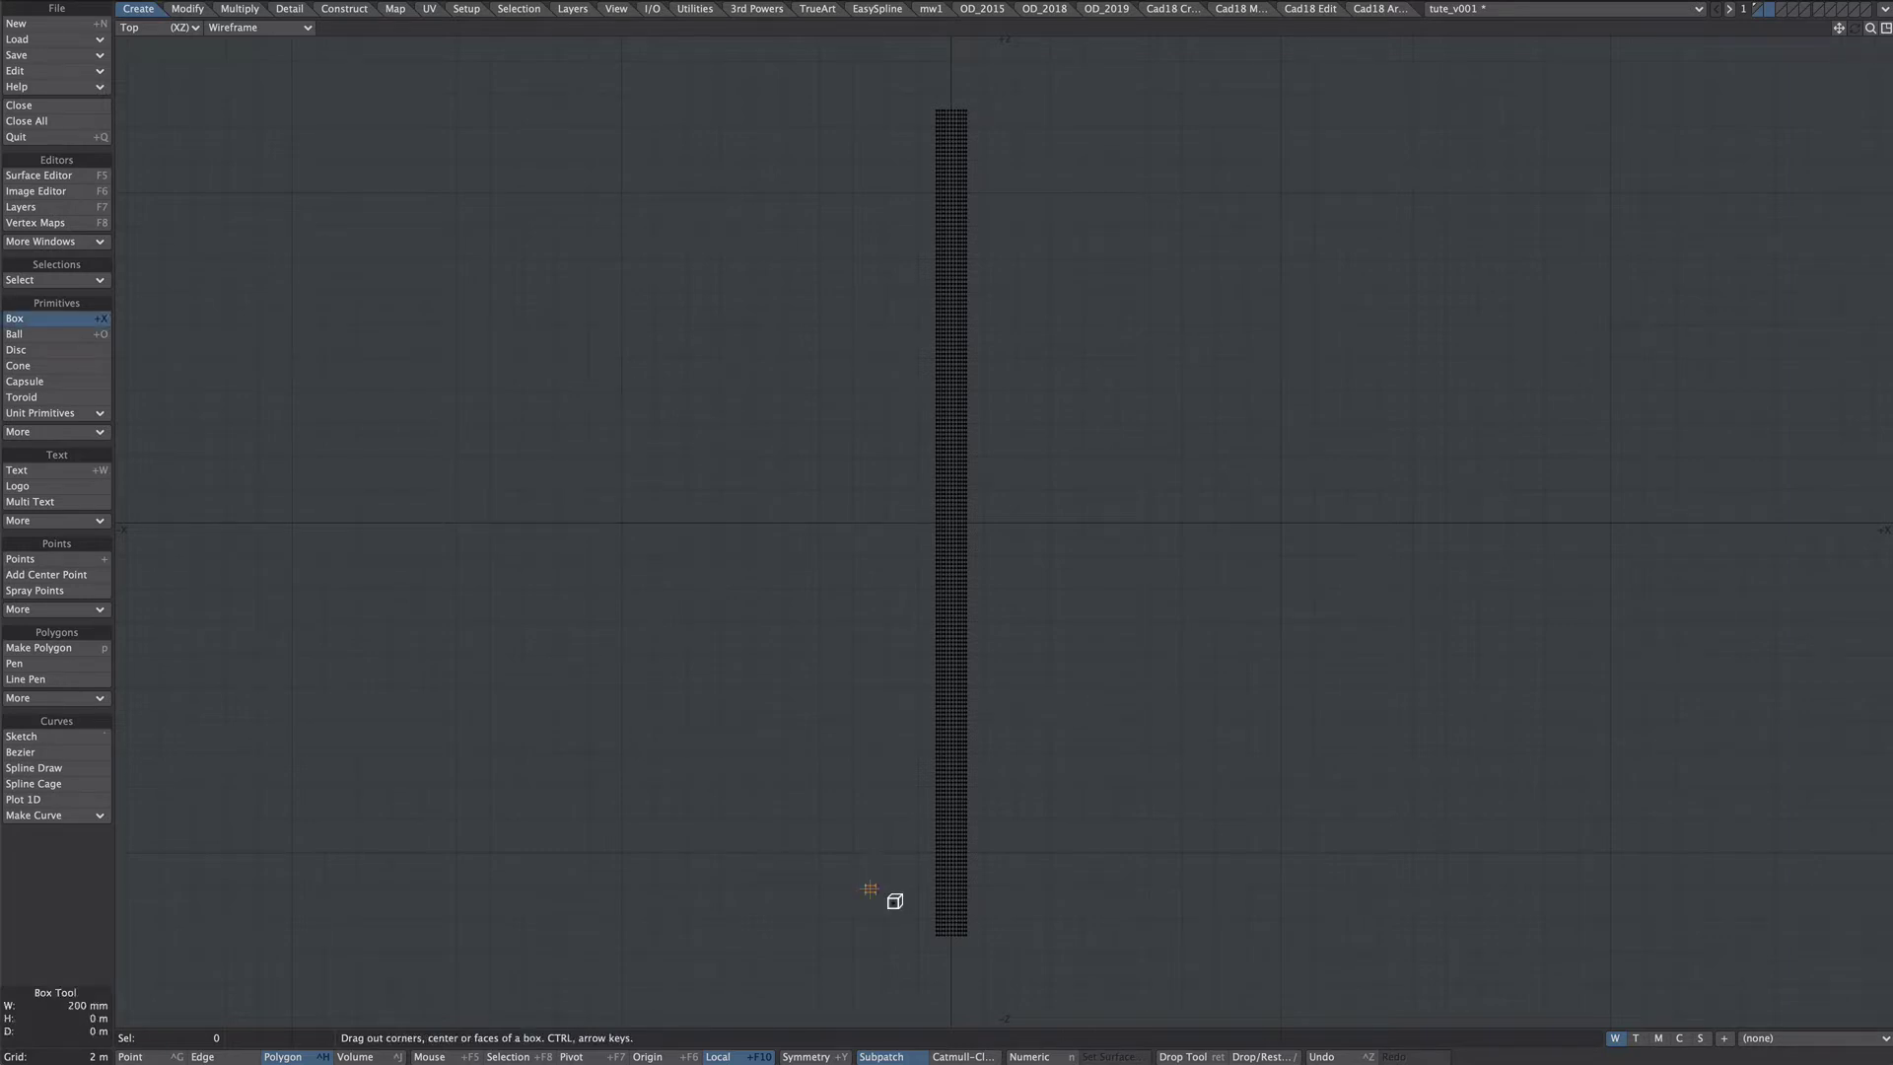
key("space")
key("space")
right_click_drag(892, 864, 920, 911)
key("h")
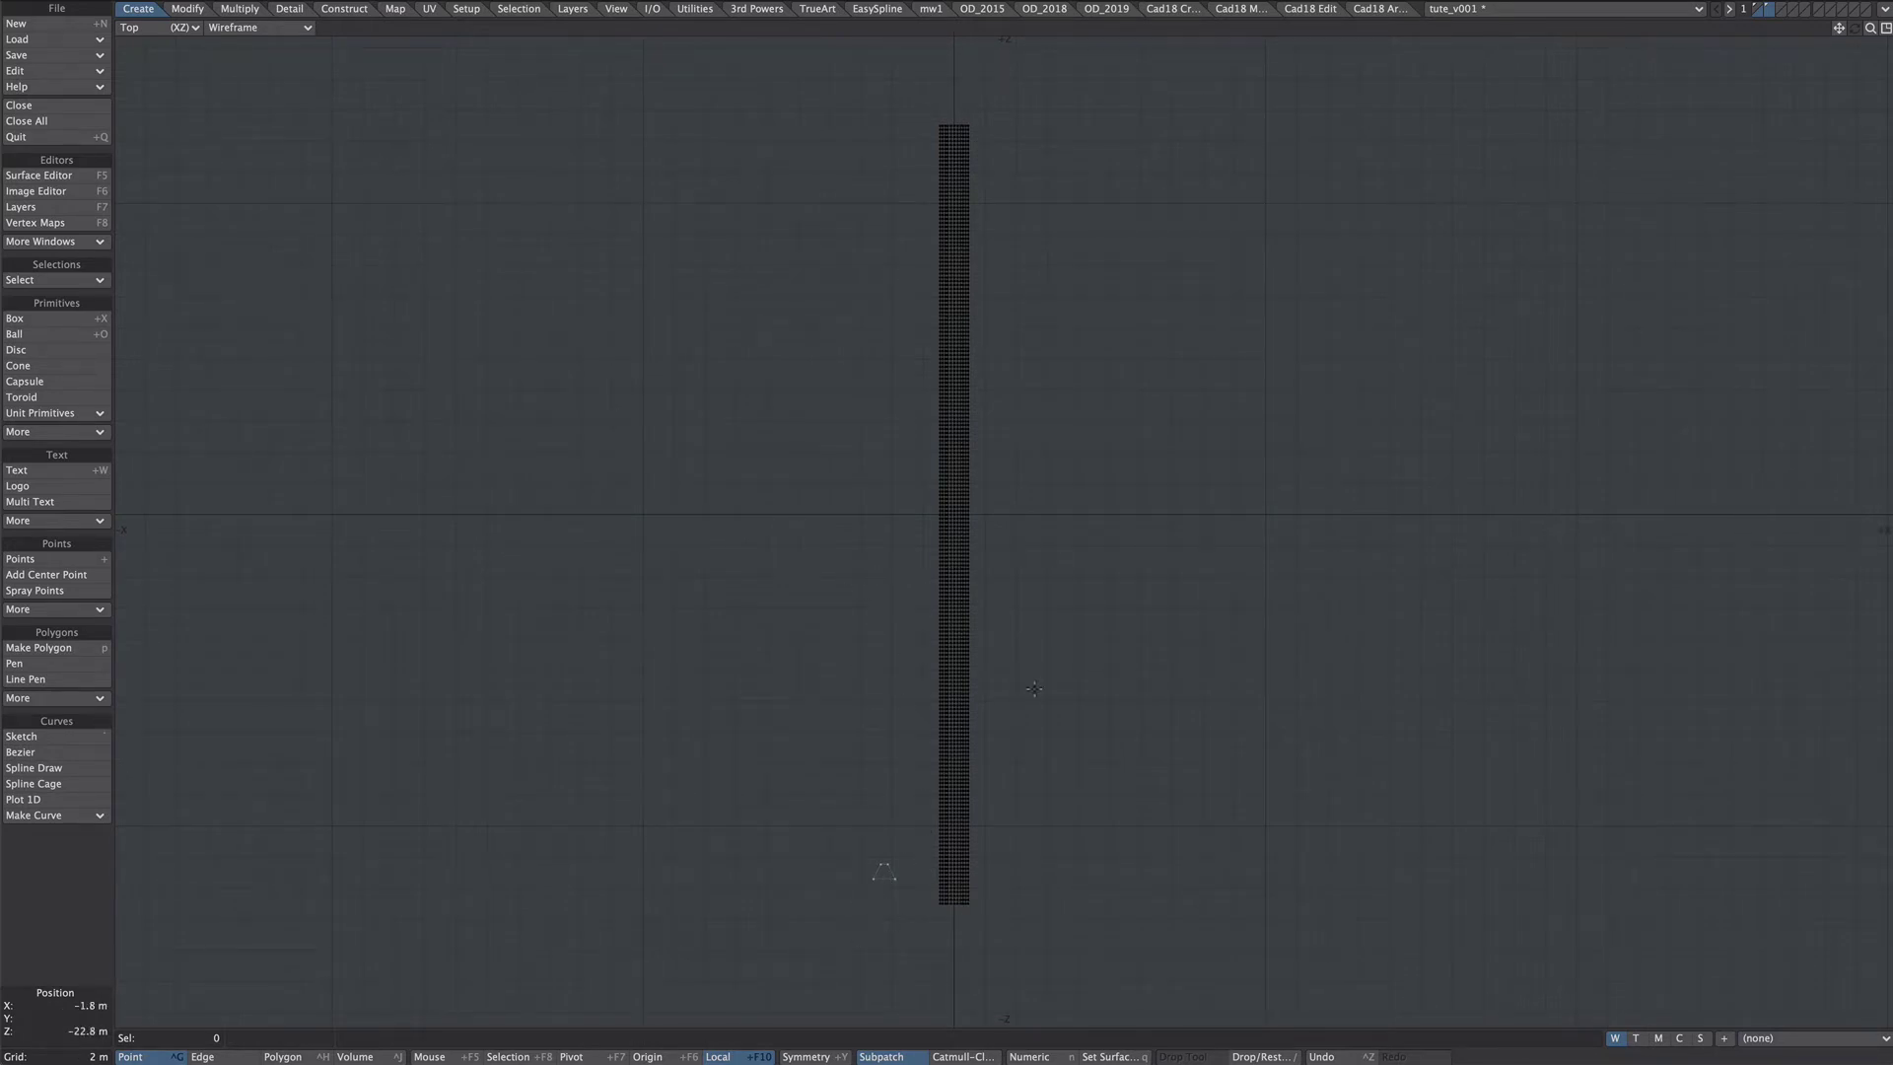
Step: Select the trapezoid and place 12 copies of it along both sides of the road with the Paste Tool
key("ctrl+h")
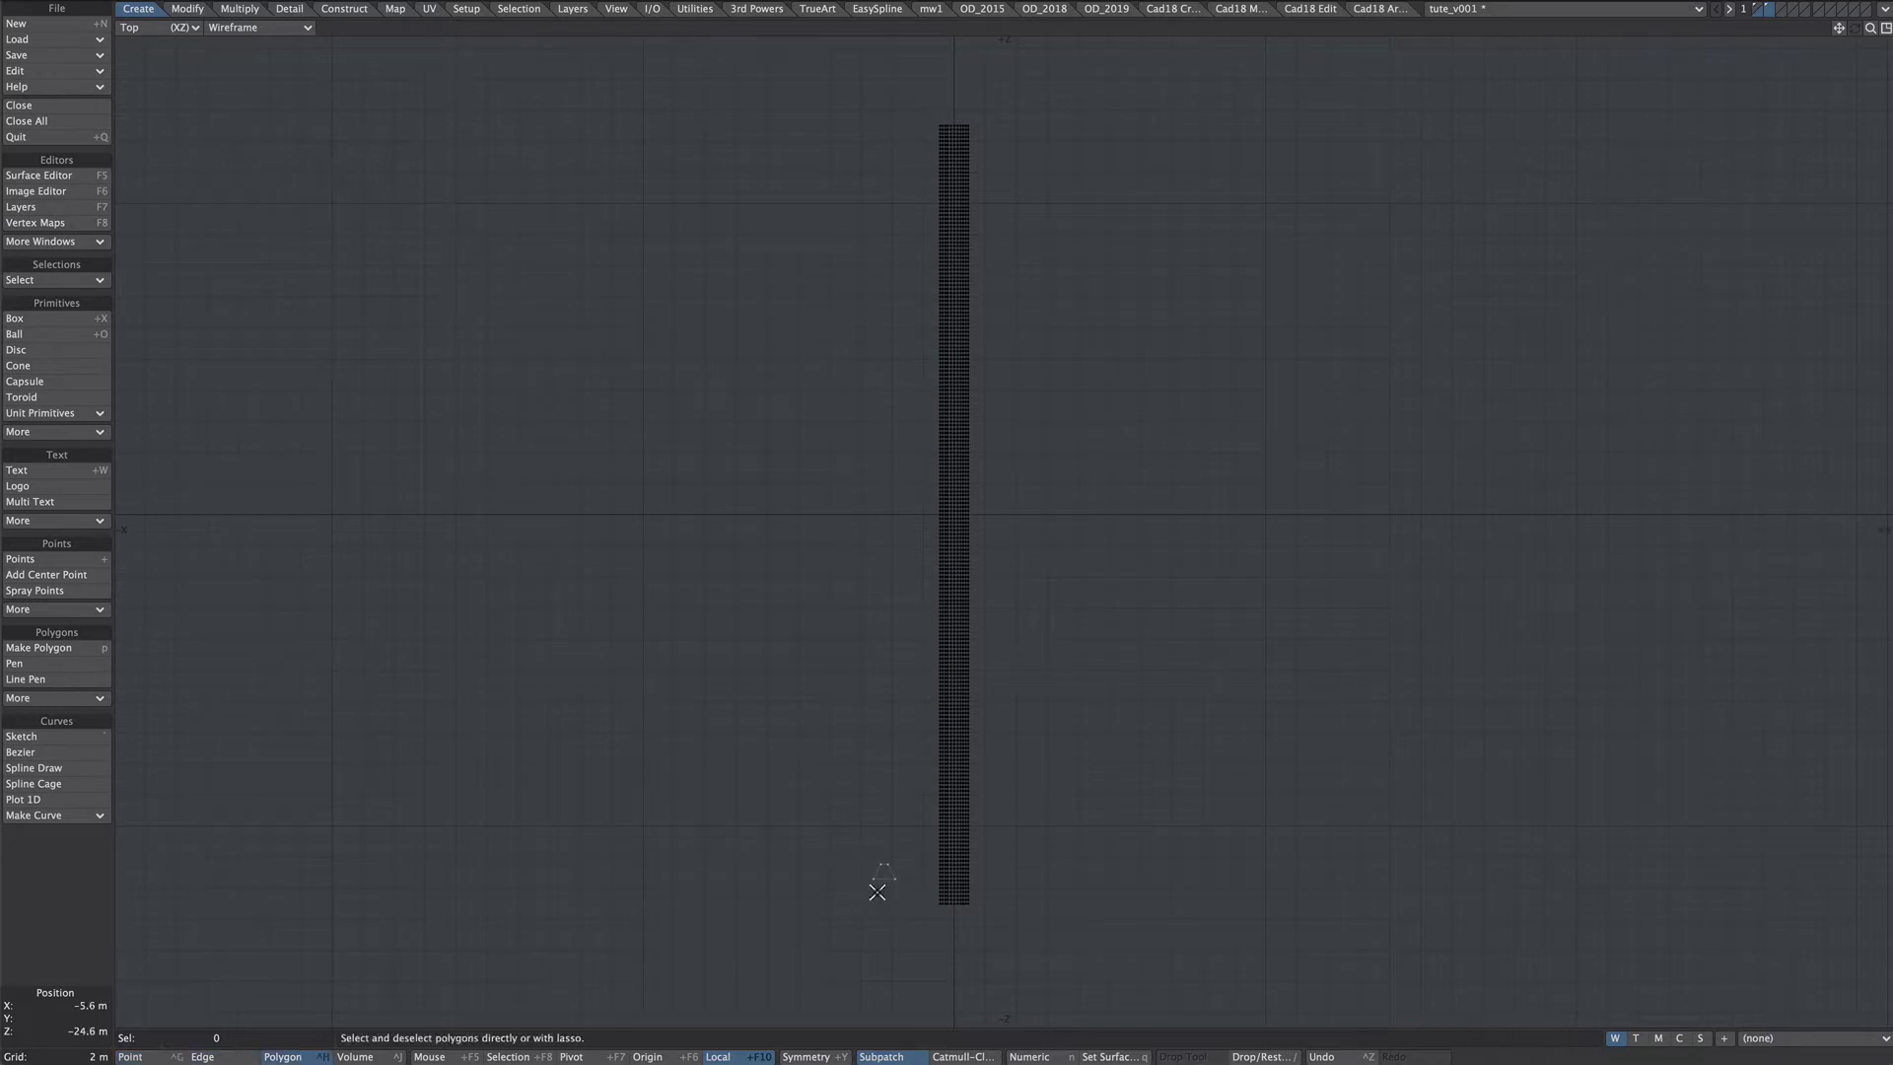
right_click_drag(947, 904, 843, 899)
left_click(56, 71)
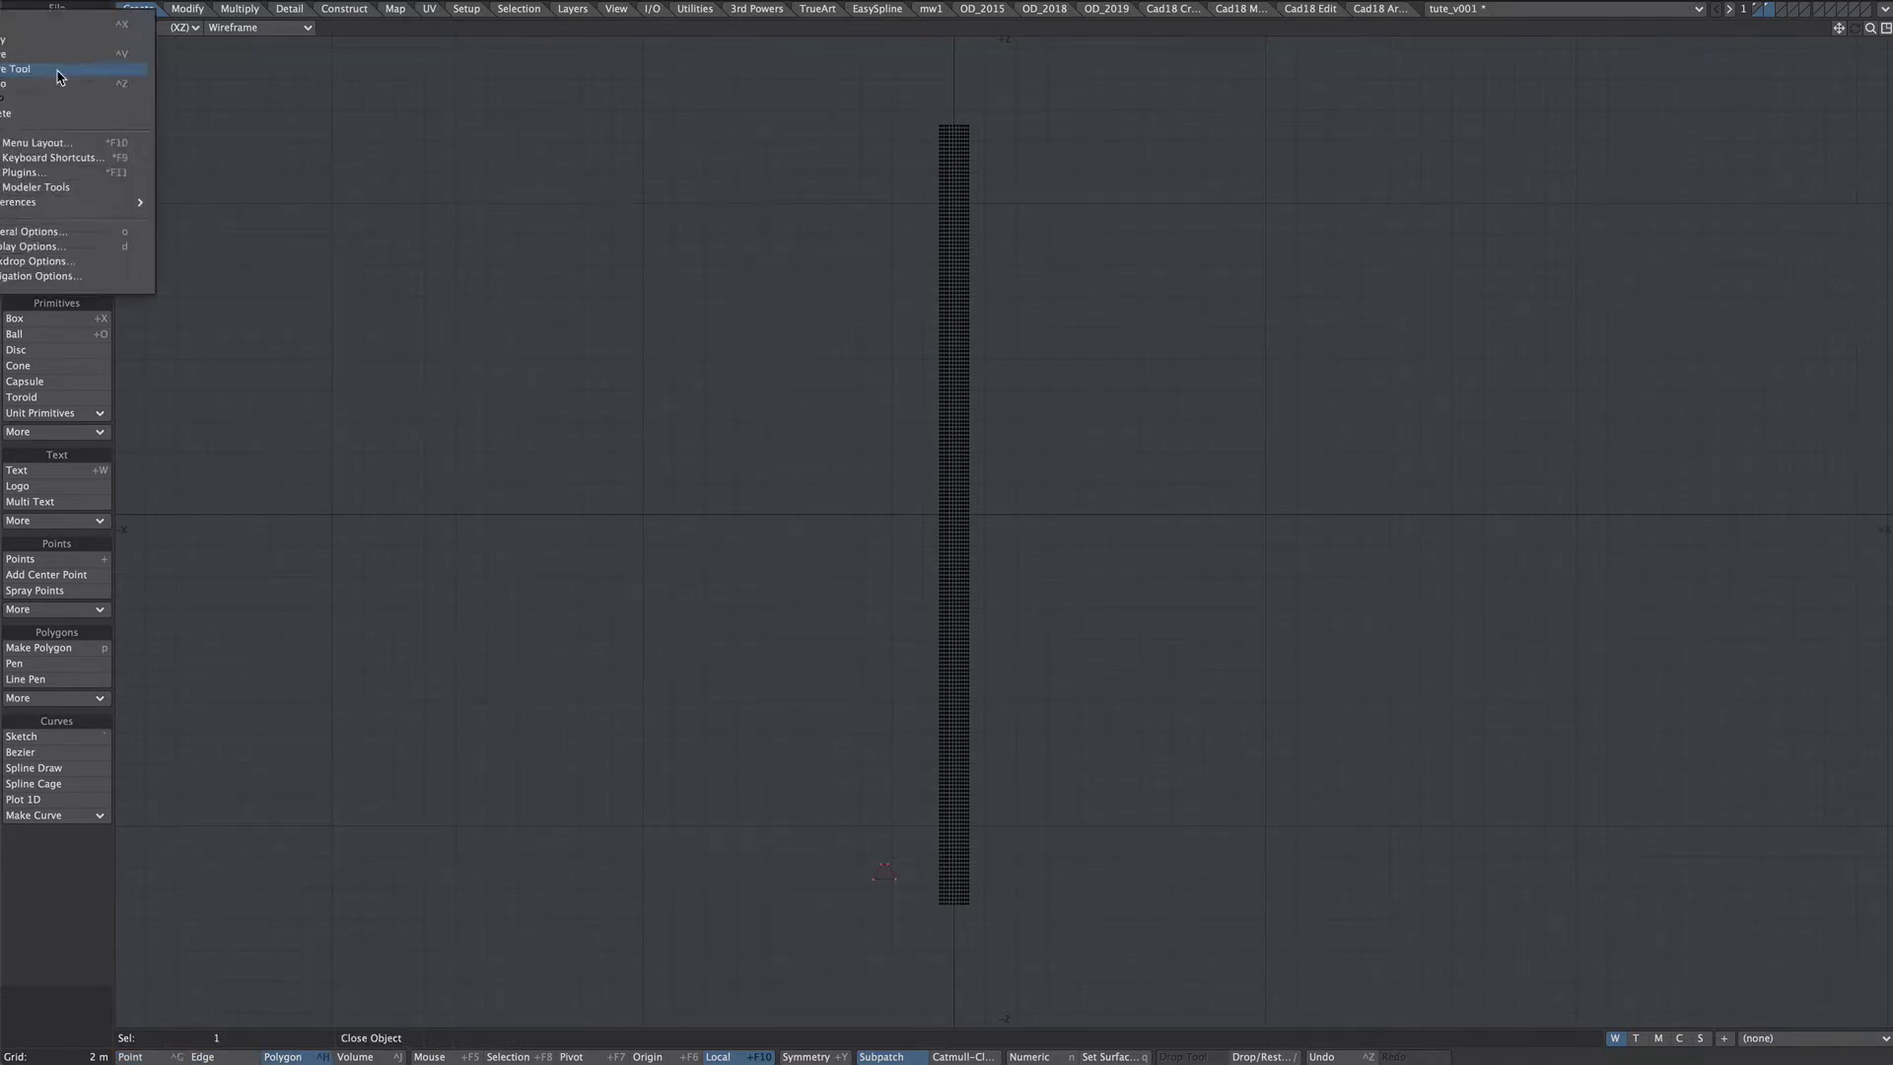
left_click(87, 71)
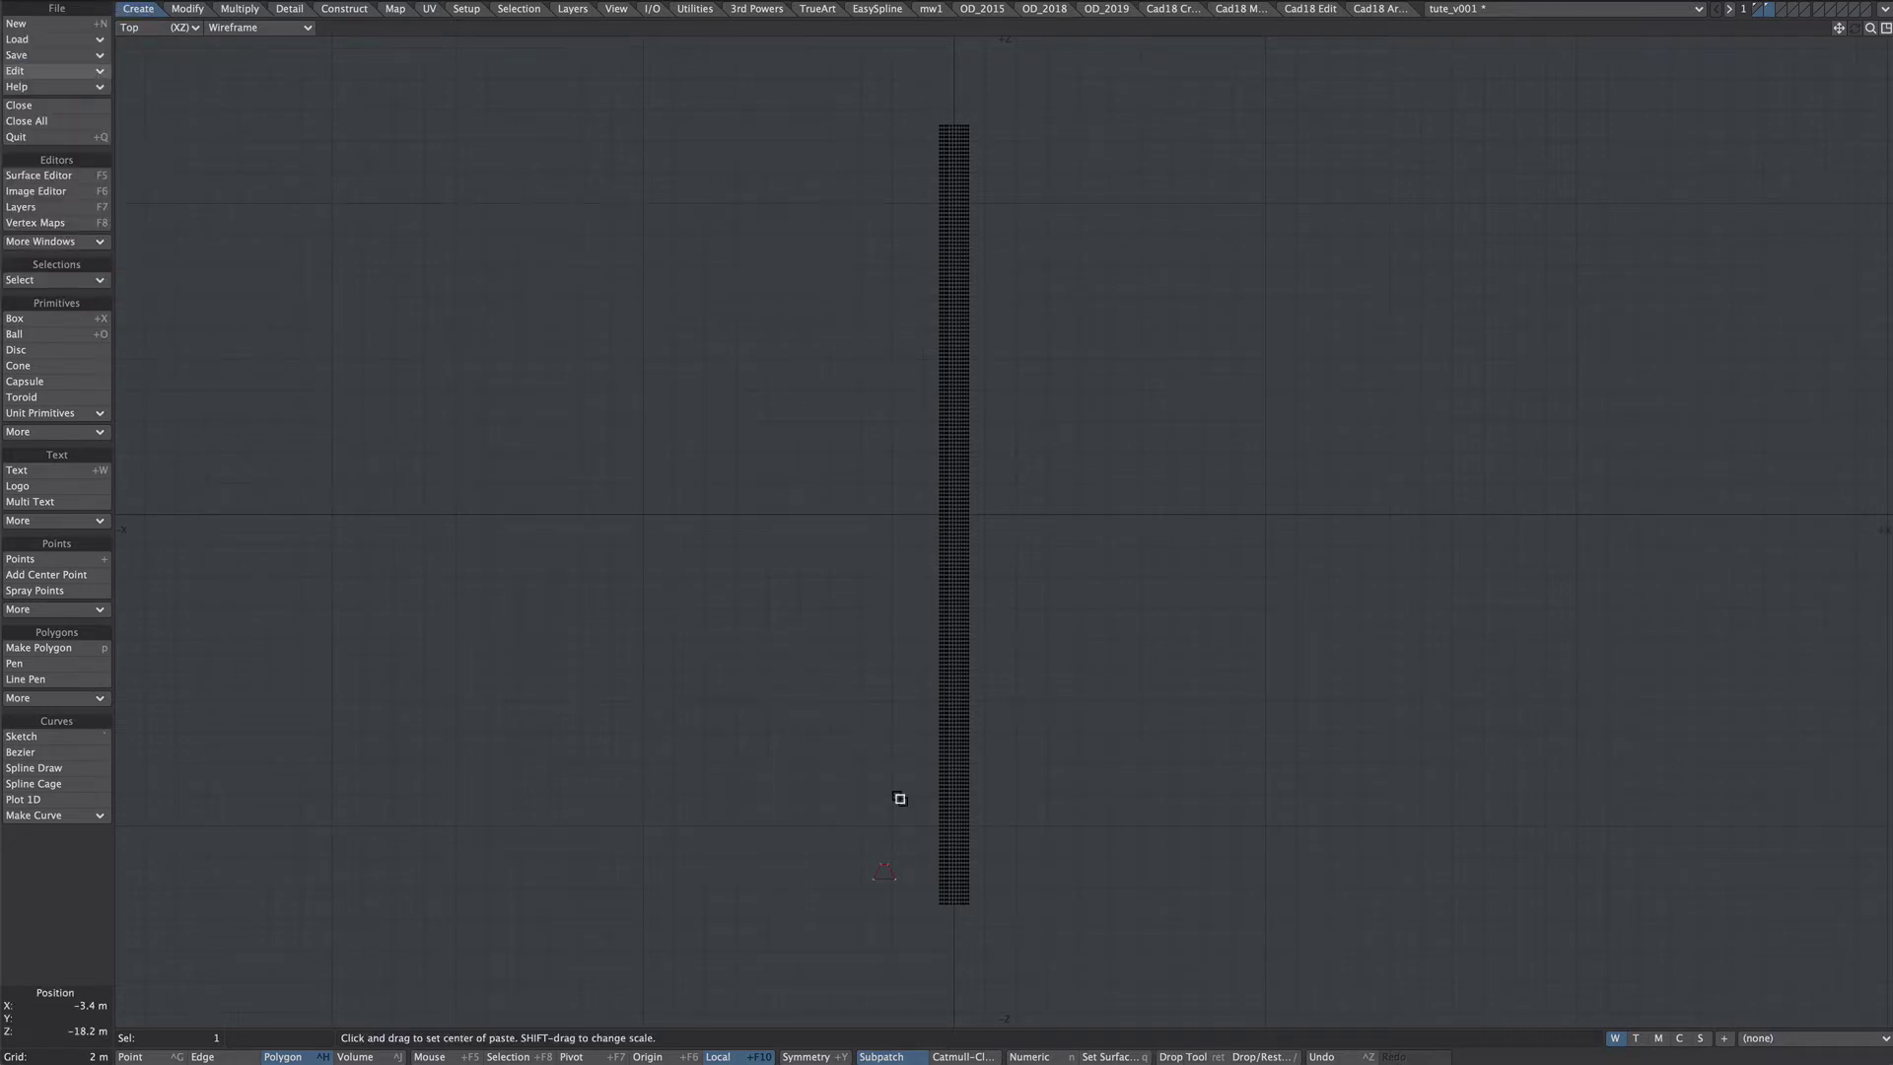
left_click(904, 792)
left_click(998, 754)
left_click(998, 663)
left_click(919, 626)
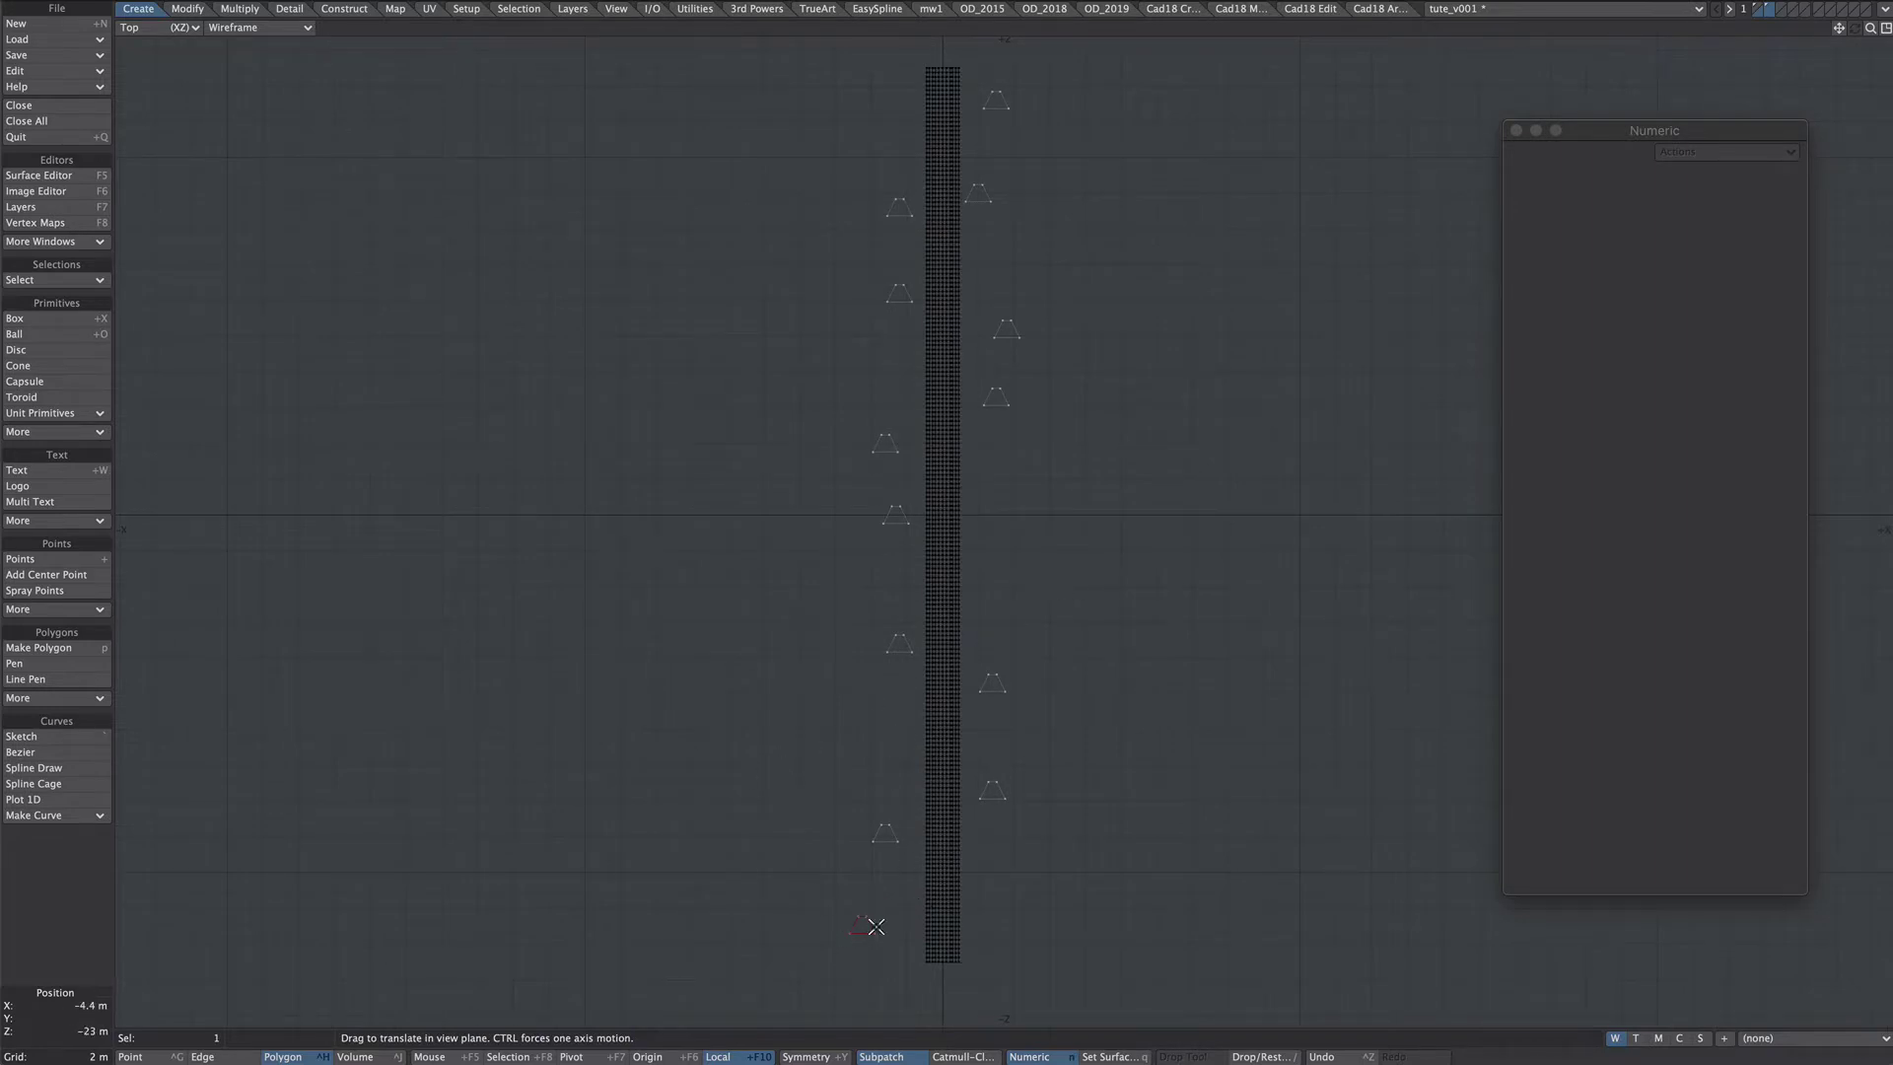
Step: Deselect the trapezoid and, using the Move tool with Polygon falloff, reposition individual trapezoids along the upper and middle stretches of the road
key("slash")
key("t")
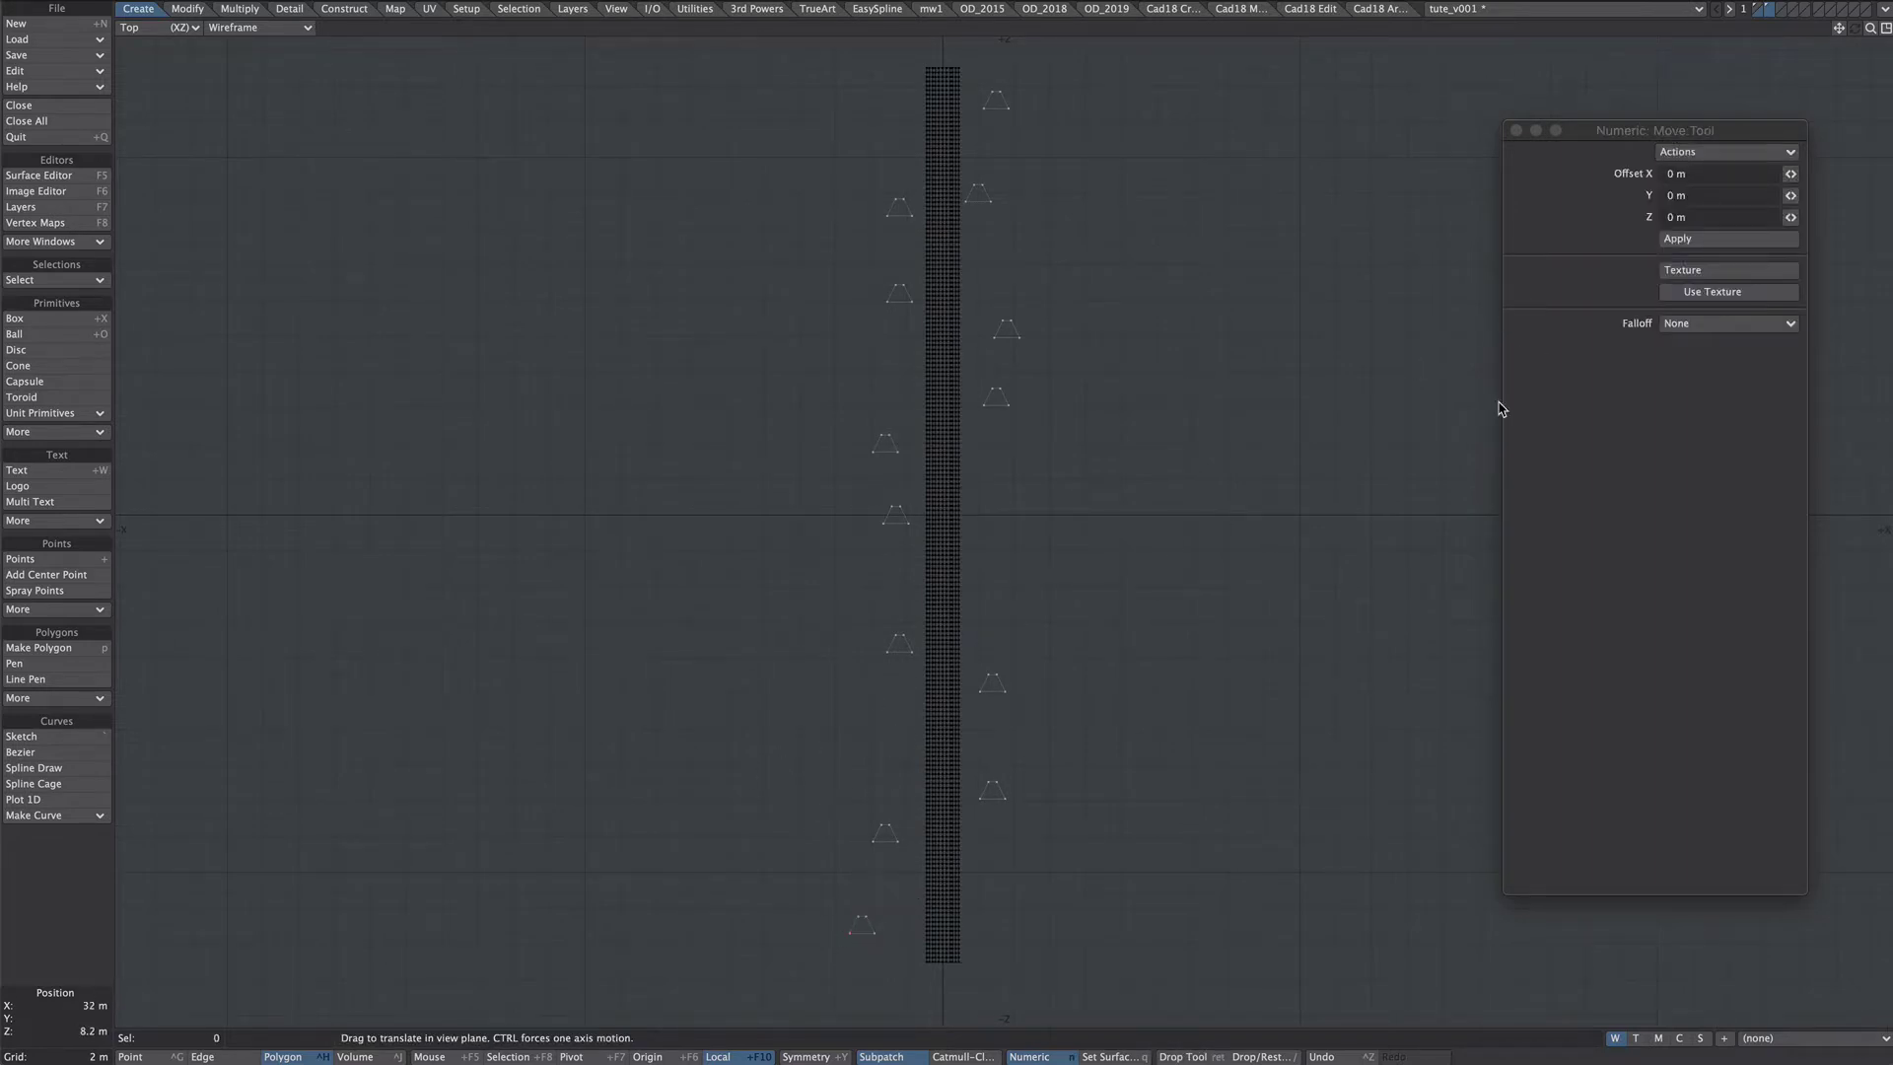
left_click(1682, 326)
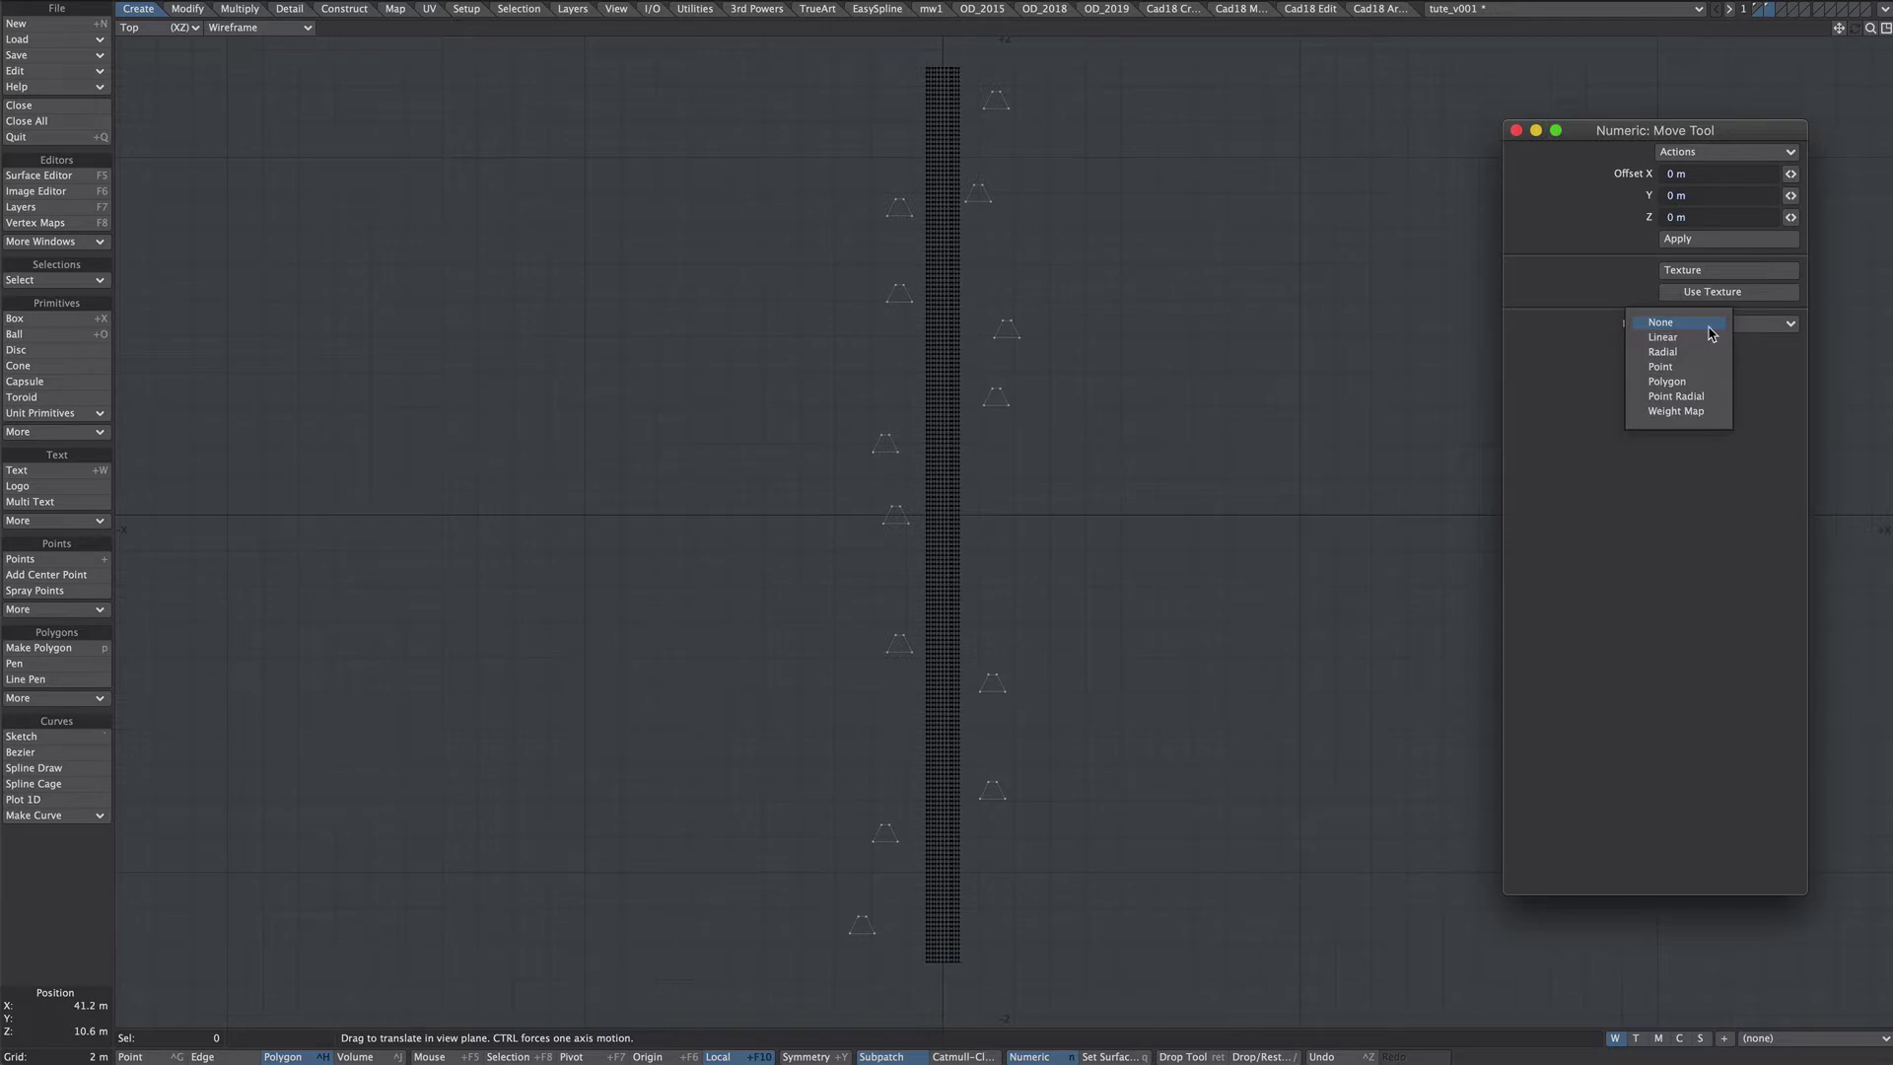
left_click(1671, 382)
left_click_drag(897, 521, 889, 532)
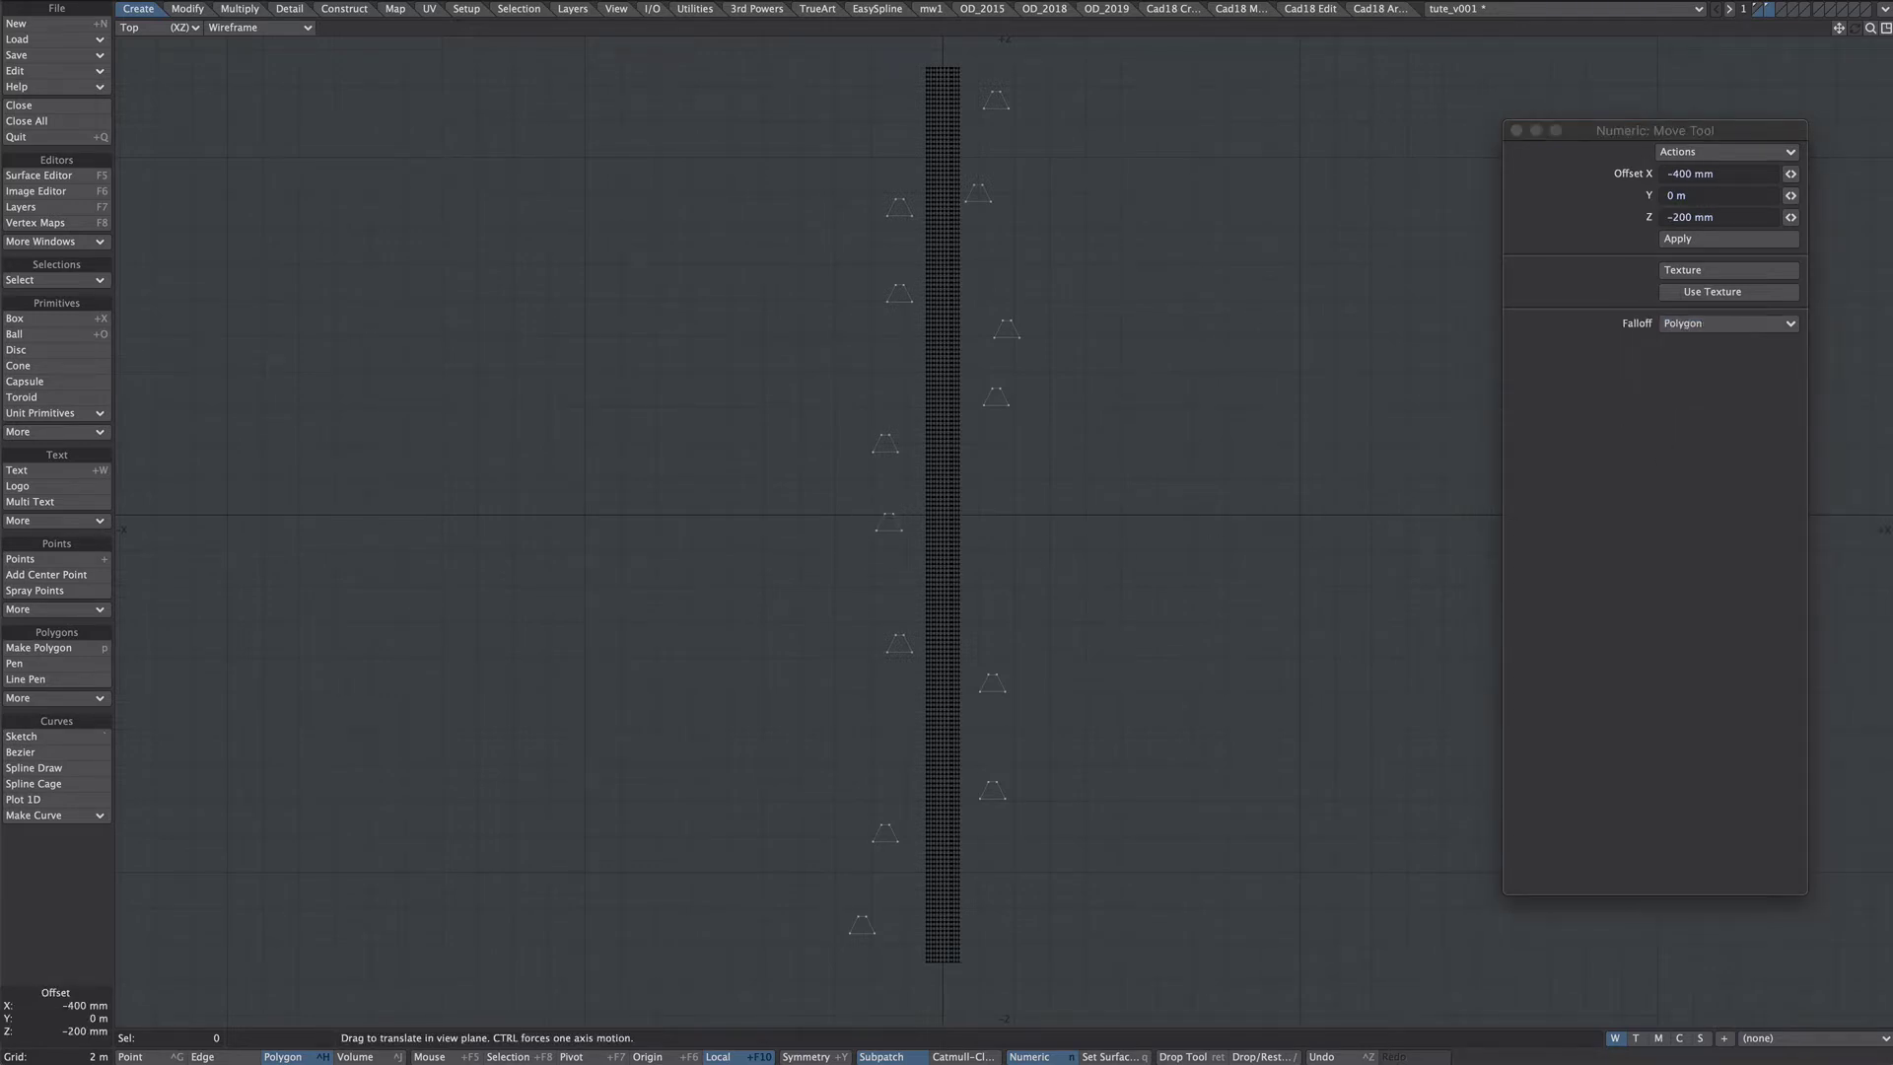
left_click_drag(893, 446, 893, 438)
left_click_drag(994, 393, 994, 395)
Step: Show the top view as Textured Wire and even out the spacing of the trapezoids along the road's lower half
left_click(258, 28)
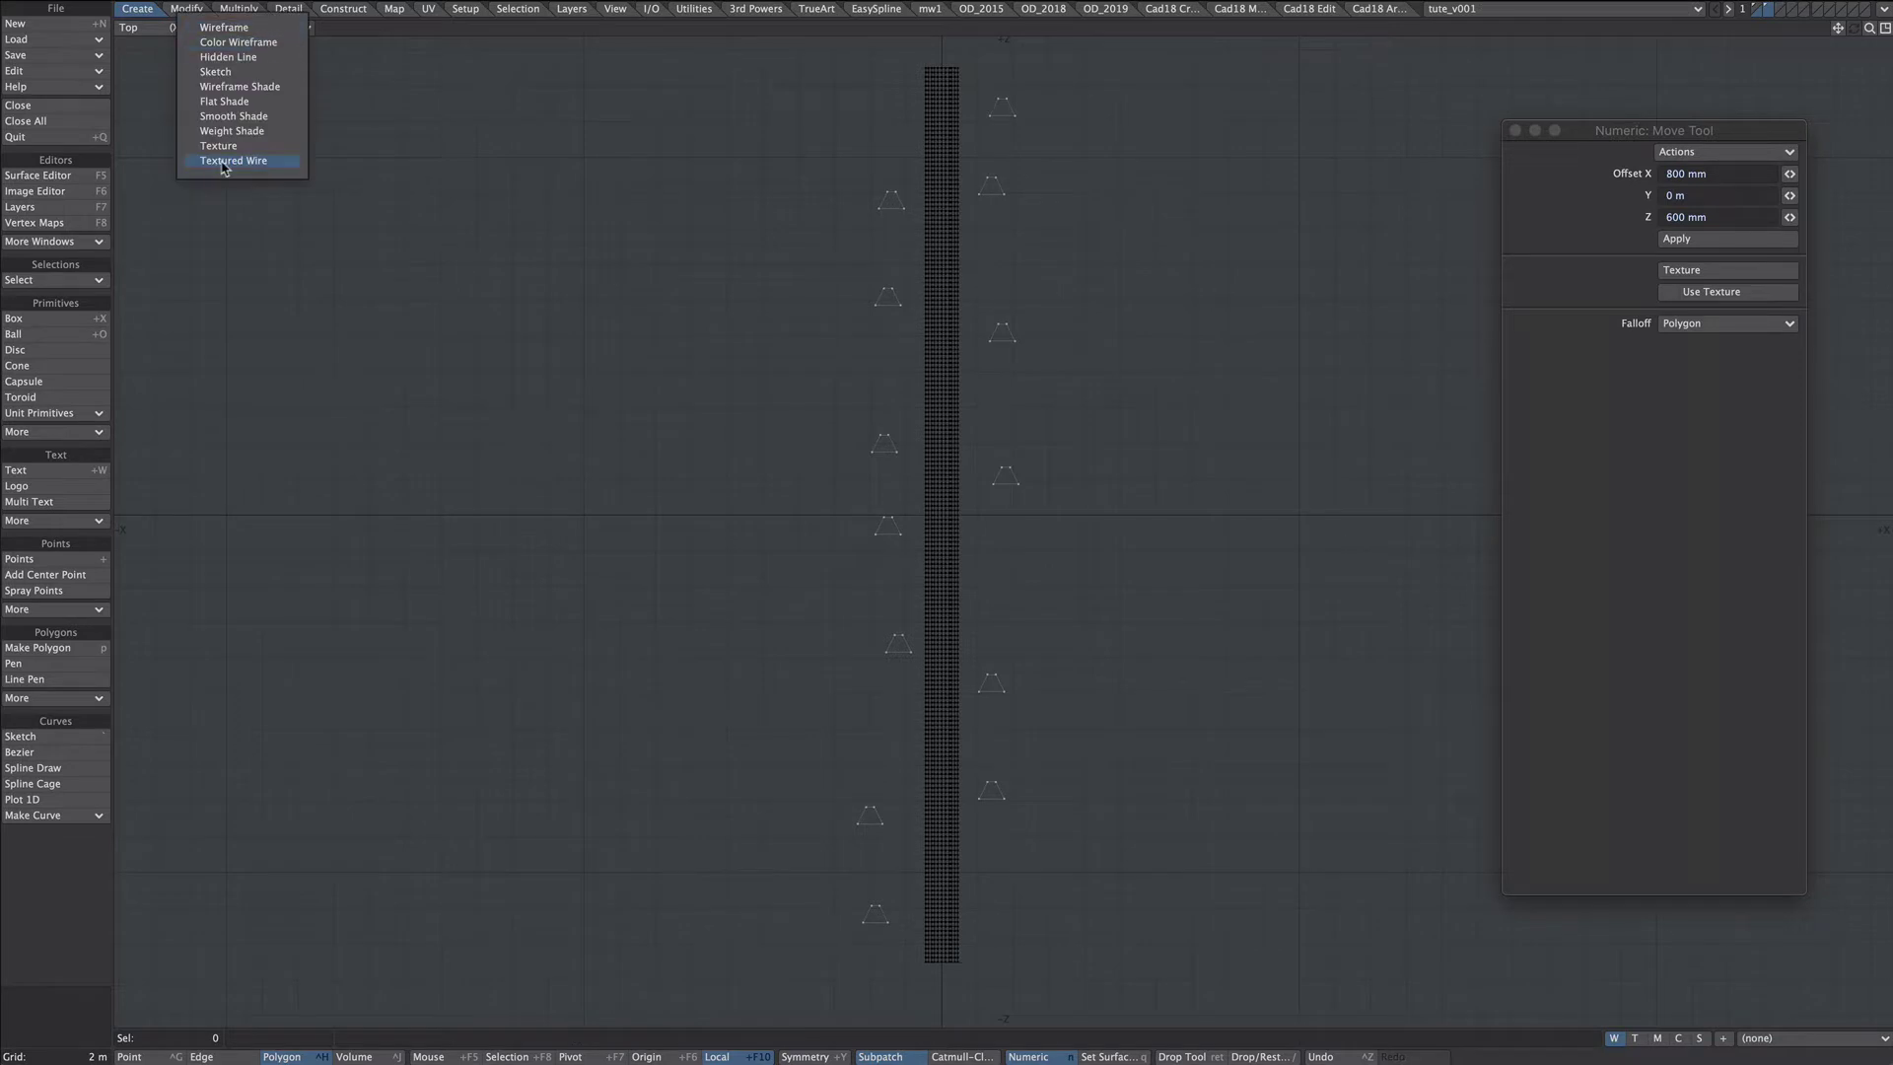
left_click(227, 161)
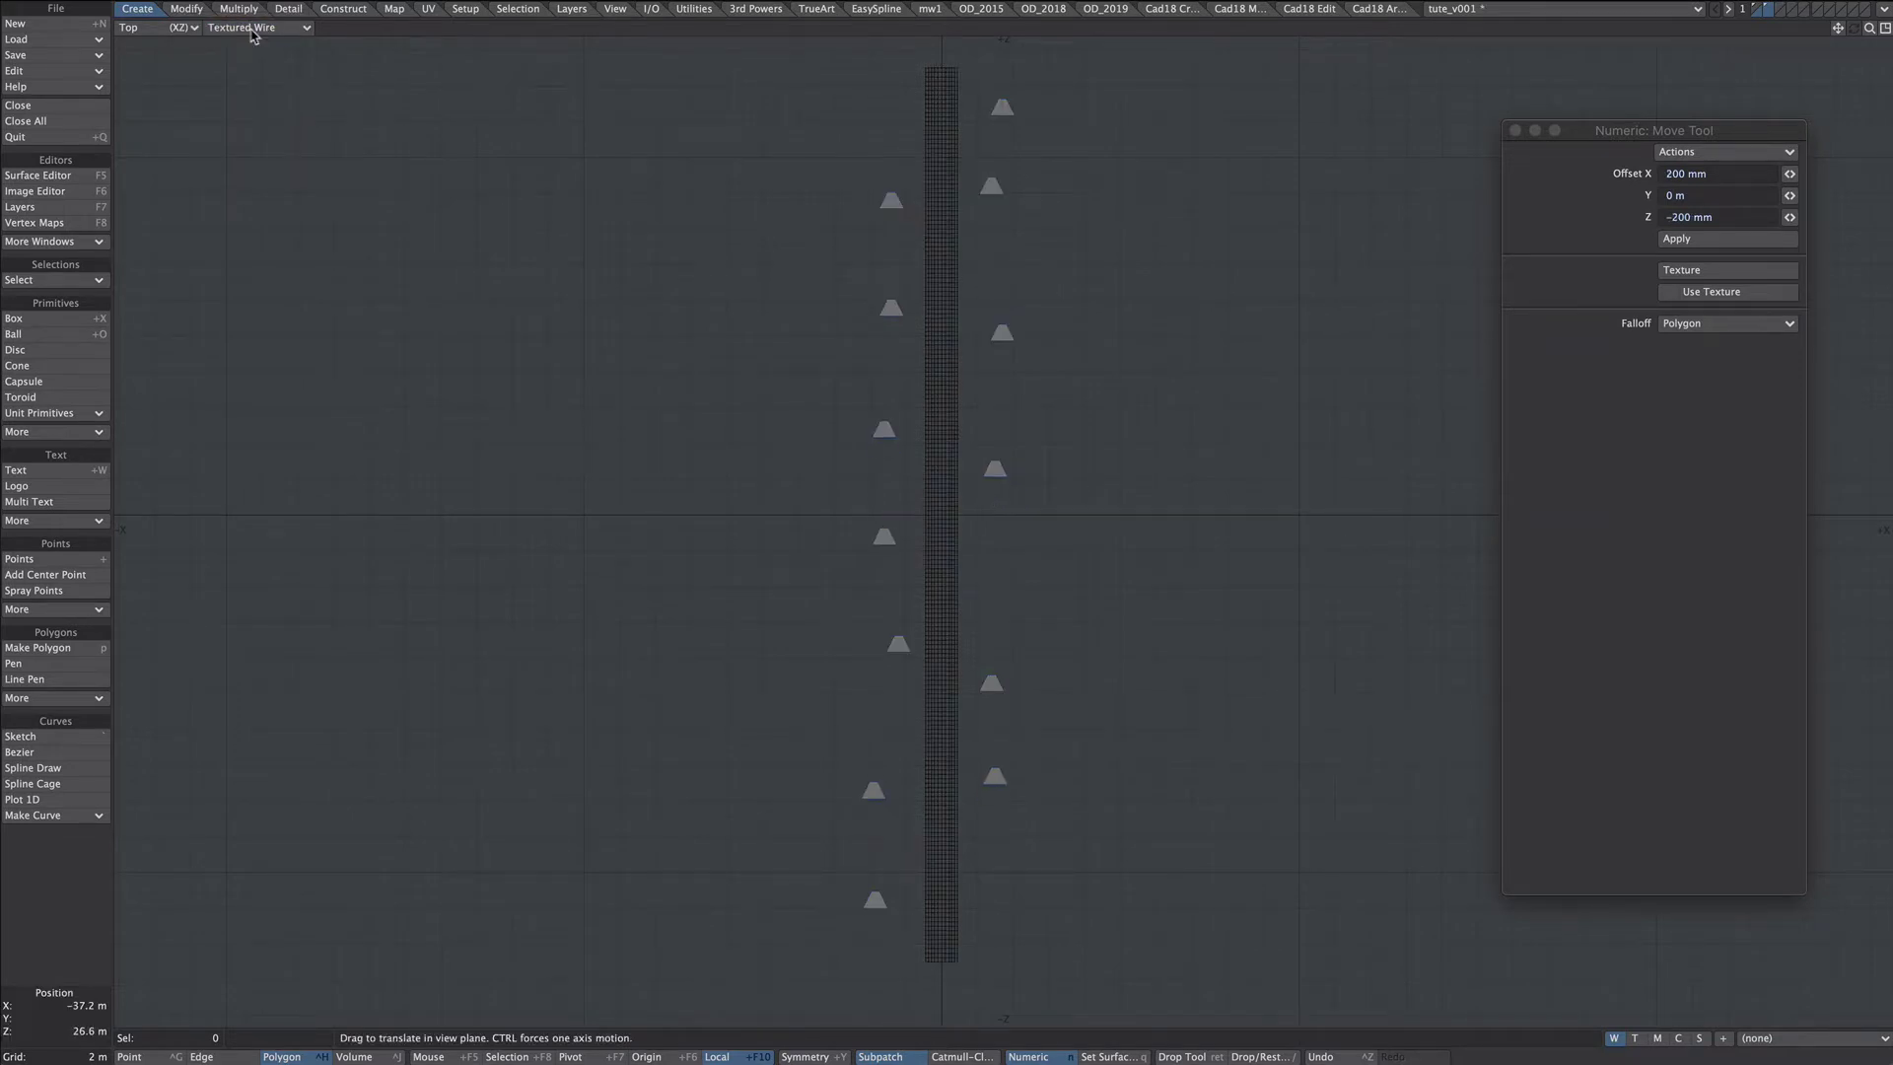
left_click_drag(996, 776, 998, 768)
left_click_drag(991, 680, 1002, 621)
left_click_drag(879, 651, 864, 666)
left_click_drag(874, 792, 874, 791)
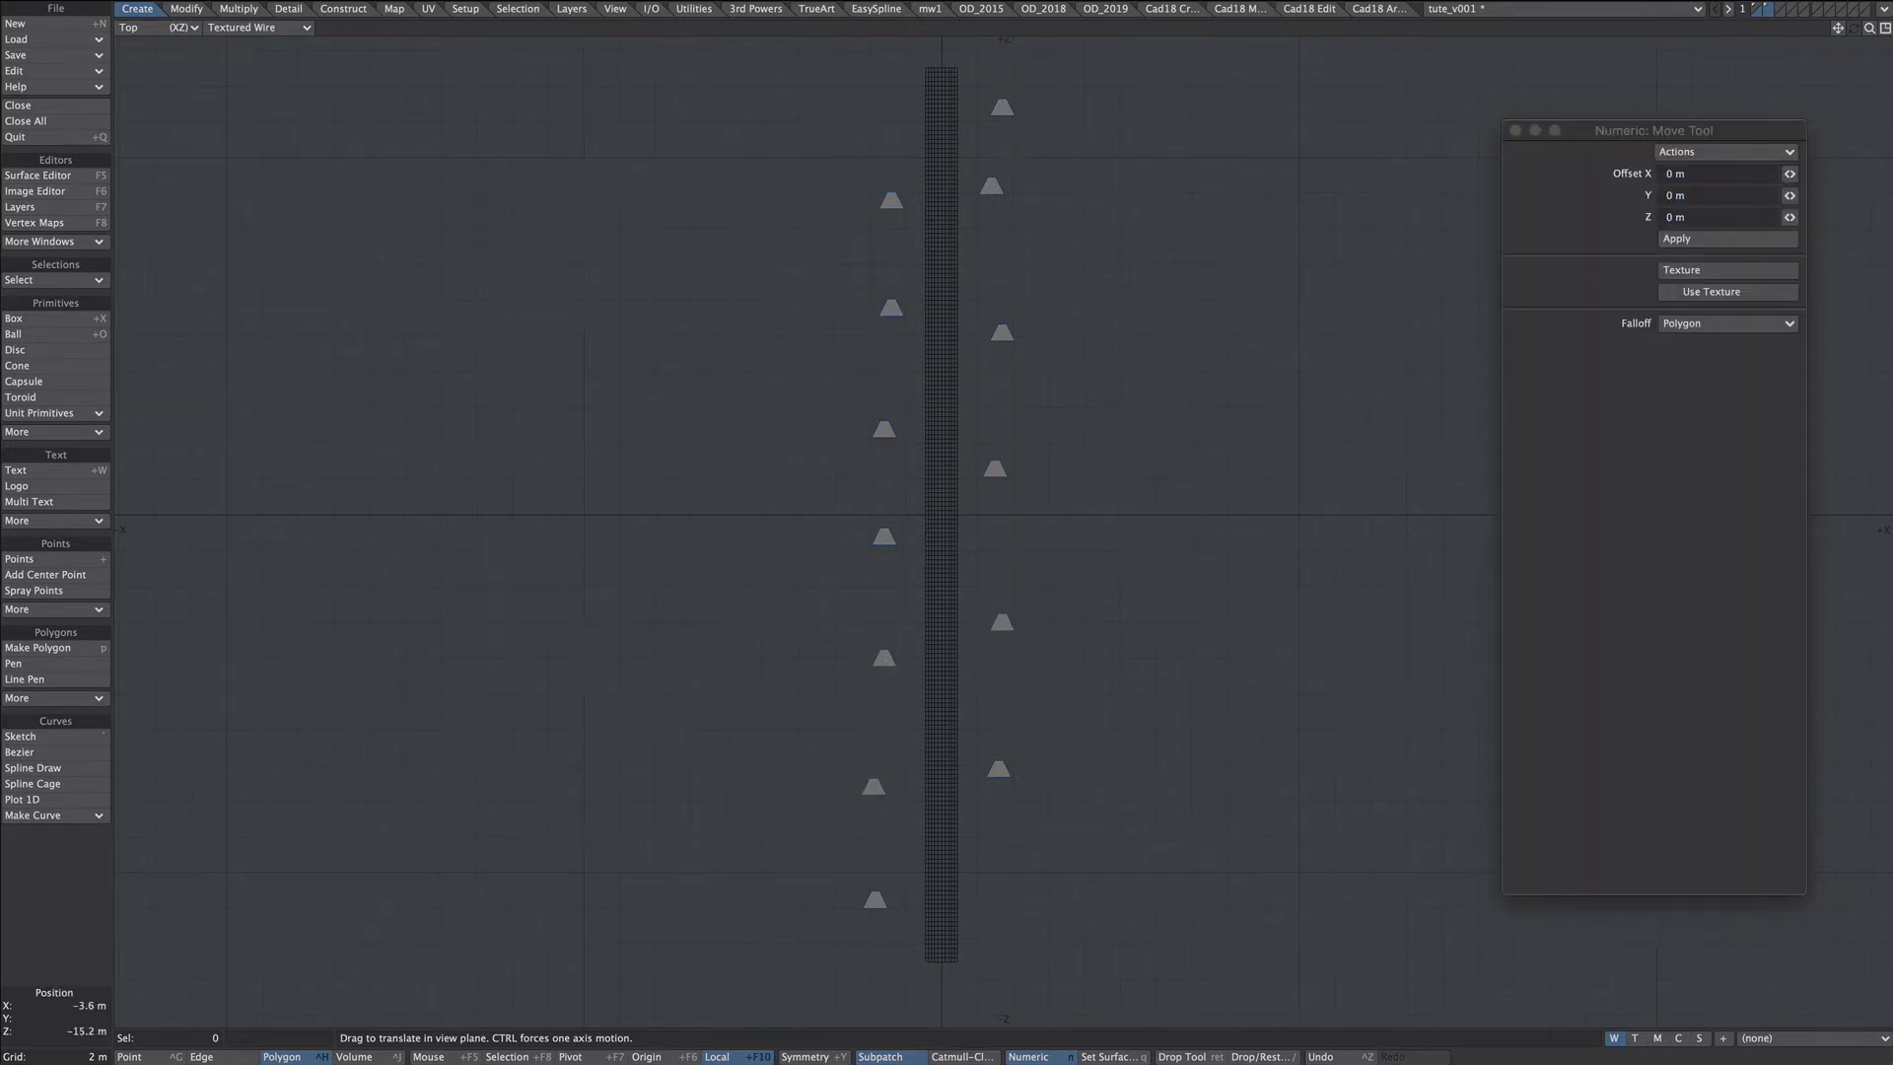
left_click_drag(874, 791, 870, 767)
Step: Assign the trapezoids a surface named treePlacement
type("treePlacement")
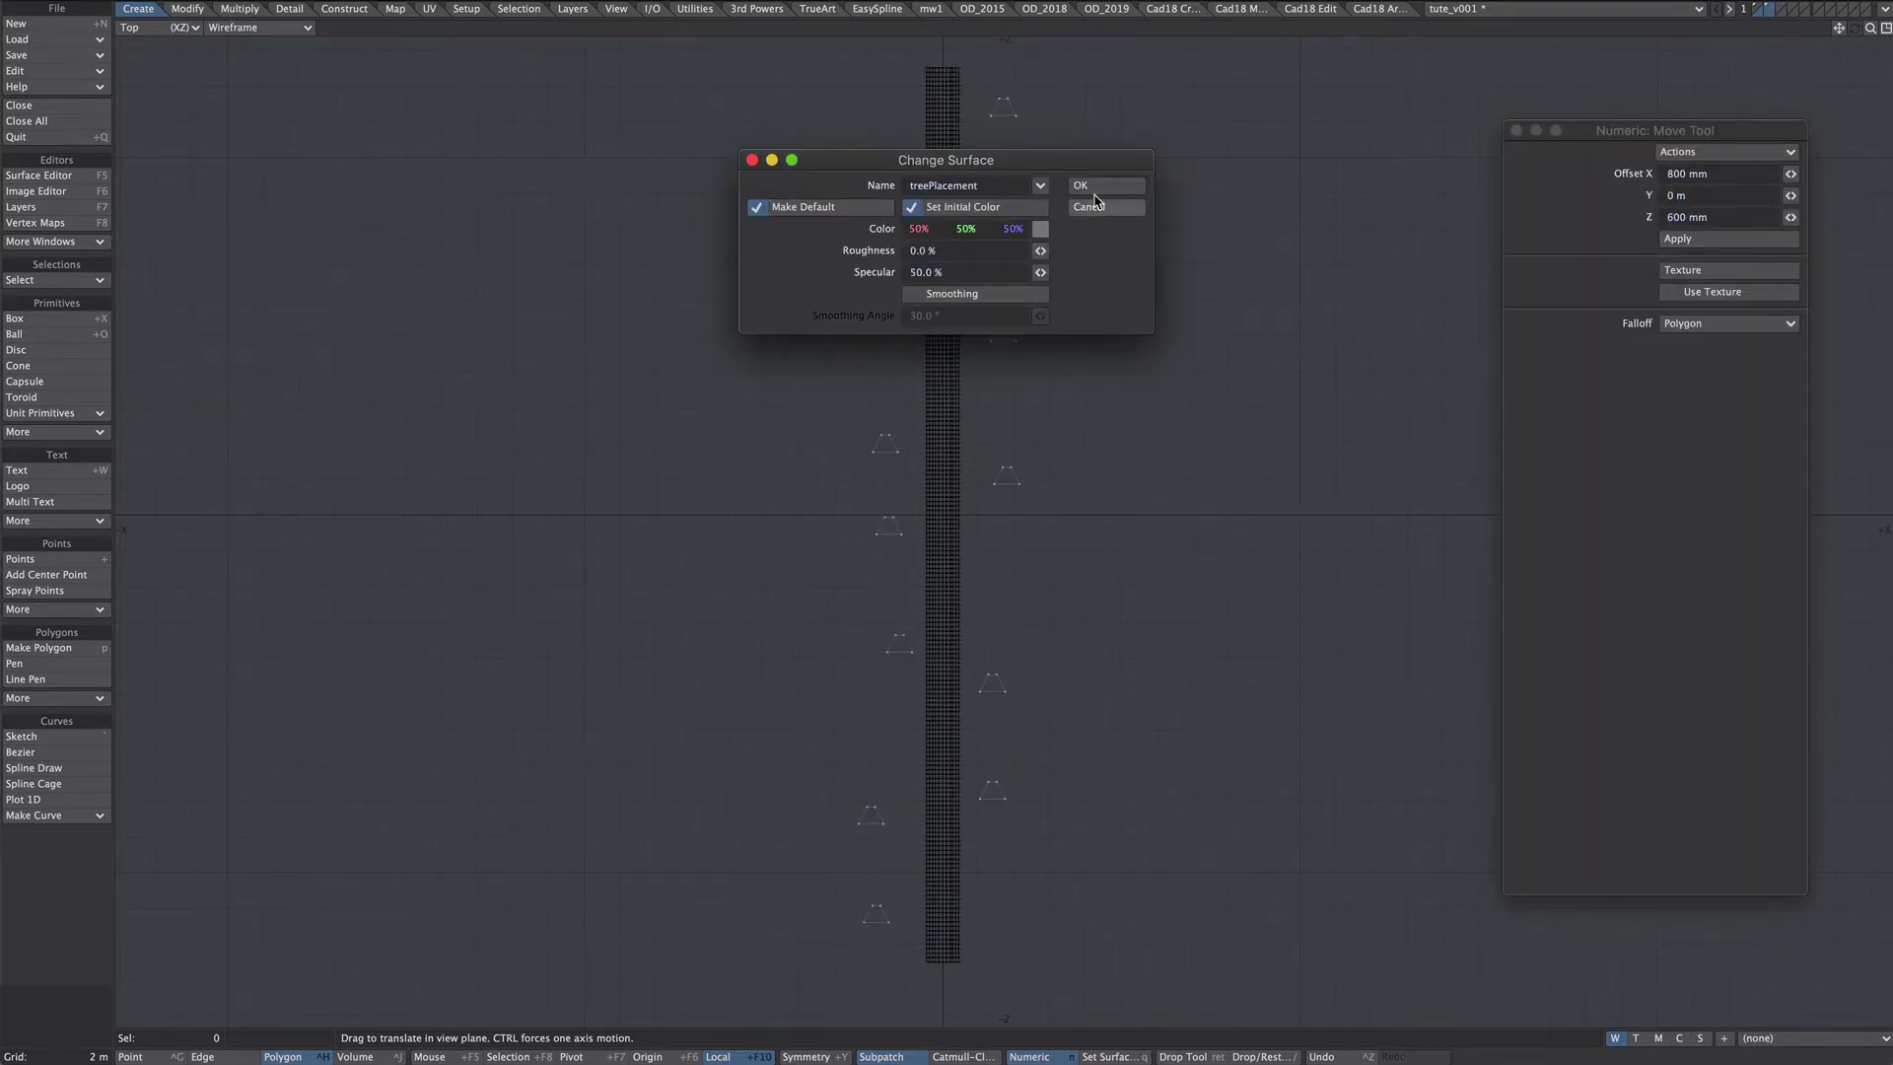
left_click(1094, 211)
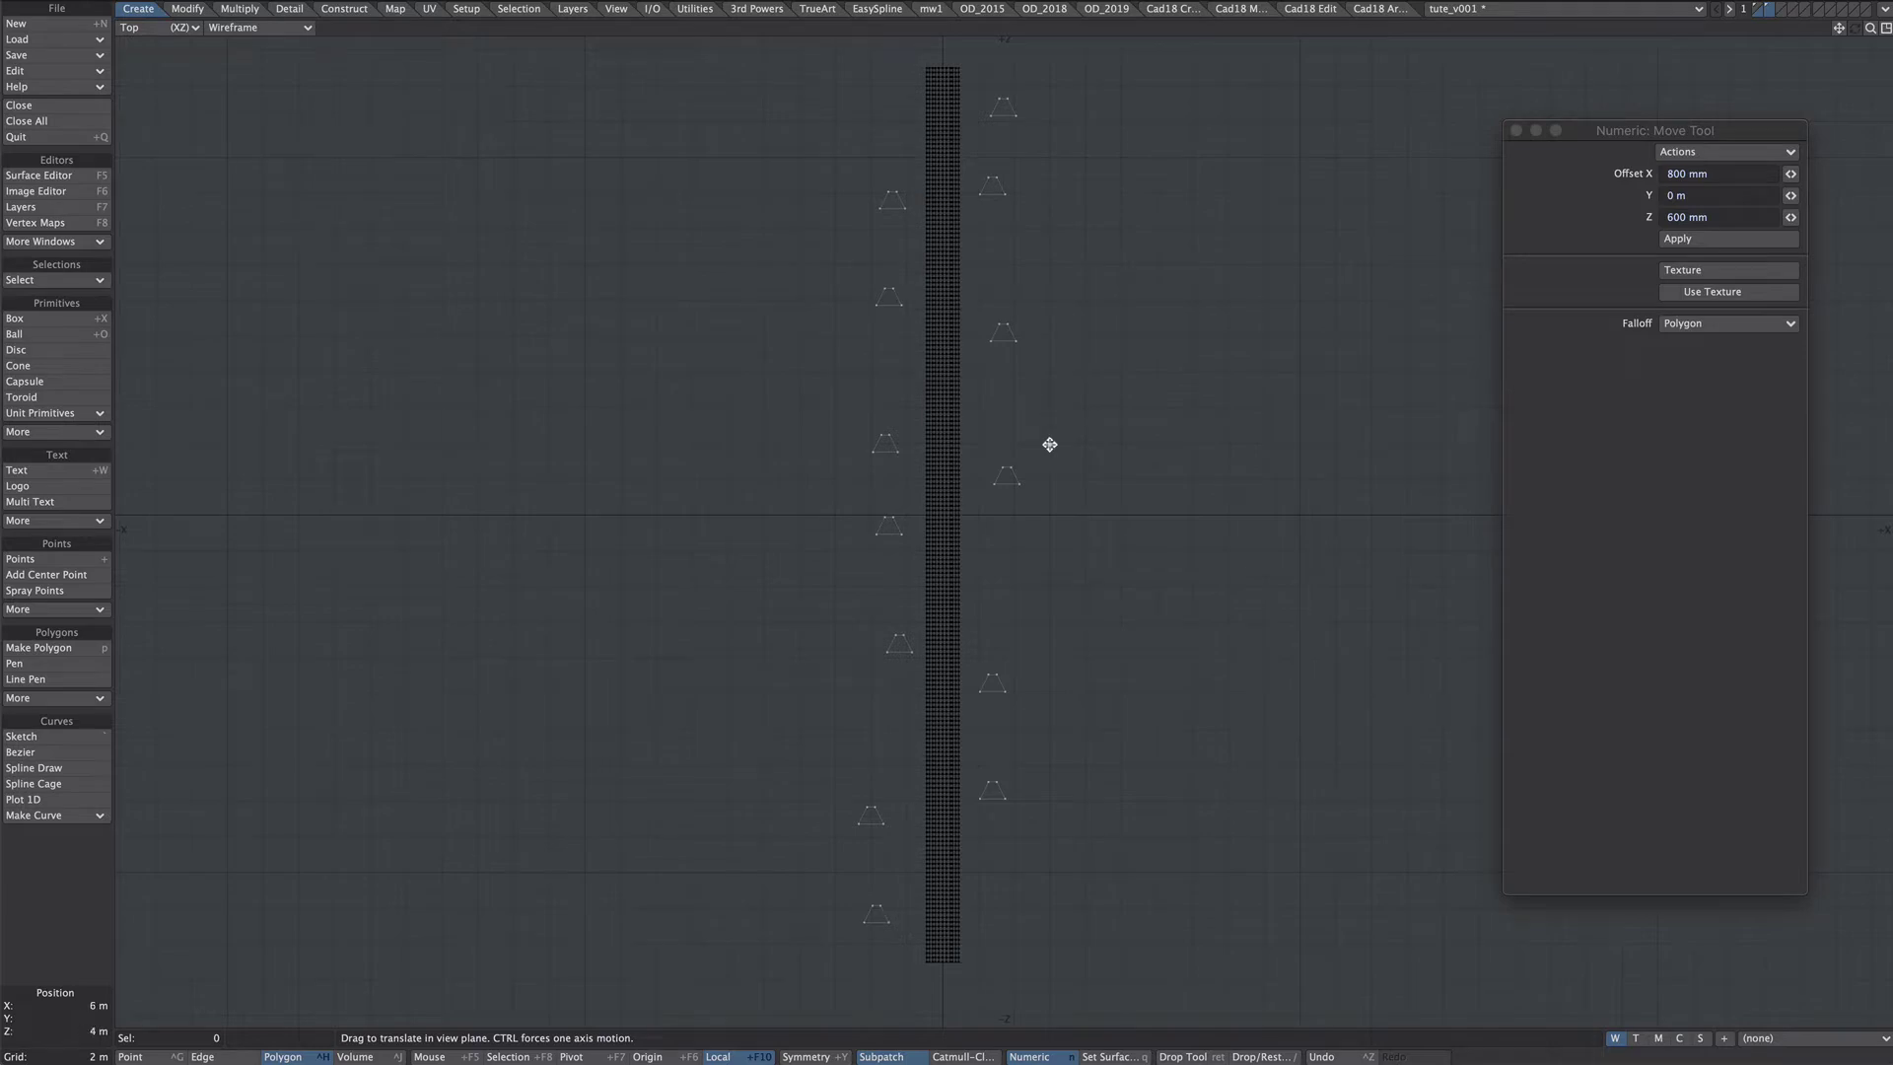
Step: Switch to Layout, enable Nodal Displacement on tute_v001:road and open its displacement node graph
key("F12")
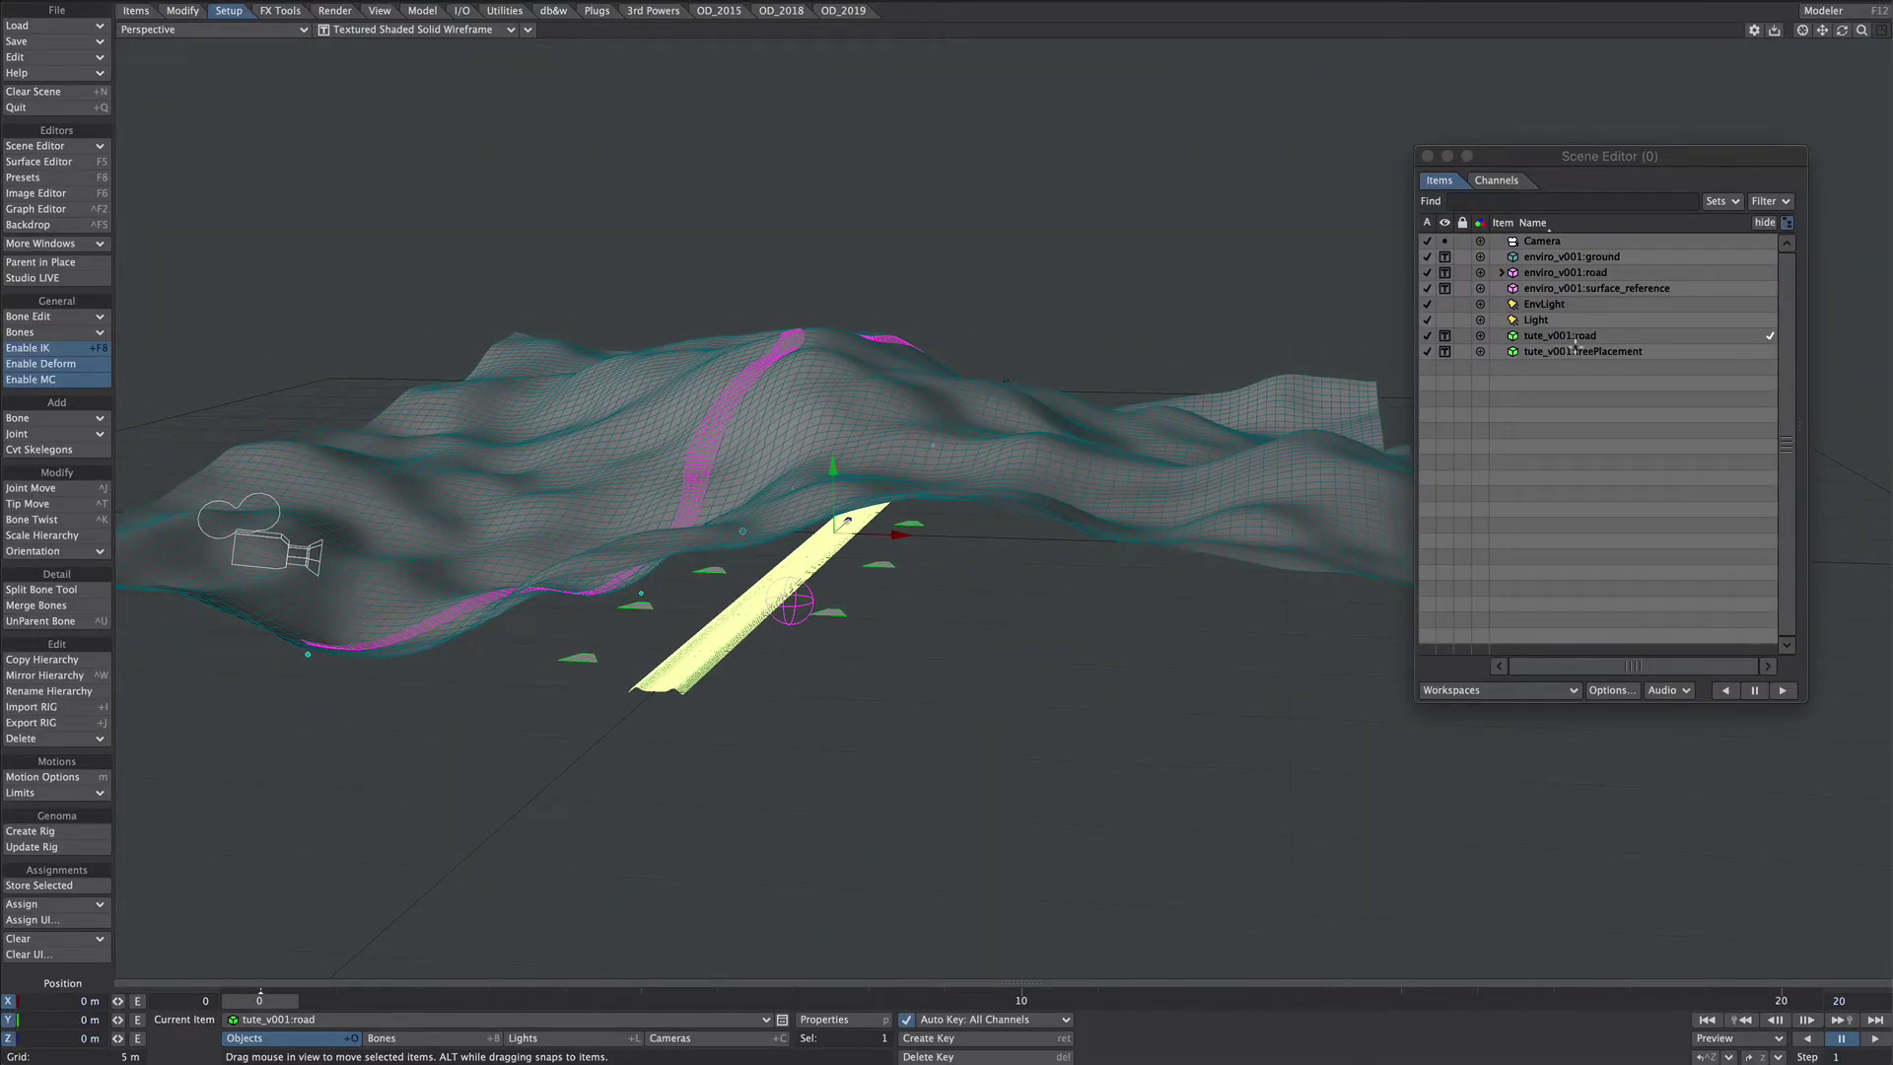
left_click_drag(768, 586, 799, 542, "alt")
left_click_drag(798, 542, 838, 542, "ctrl+alt")
mouse_move(1124, 444)
left_mouse_down("ctrl+alt")
mouse_move(1065, 444)
mouse_move(1110, 466)
left_mouse_up("ctrl+alt")
left_click(1538, 337)
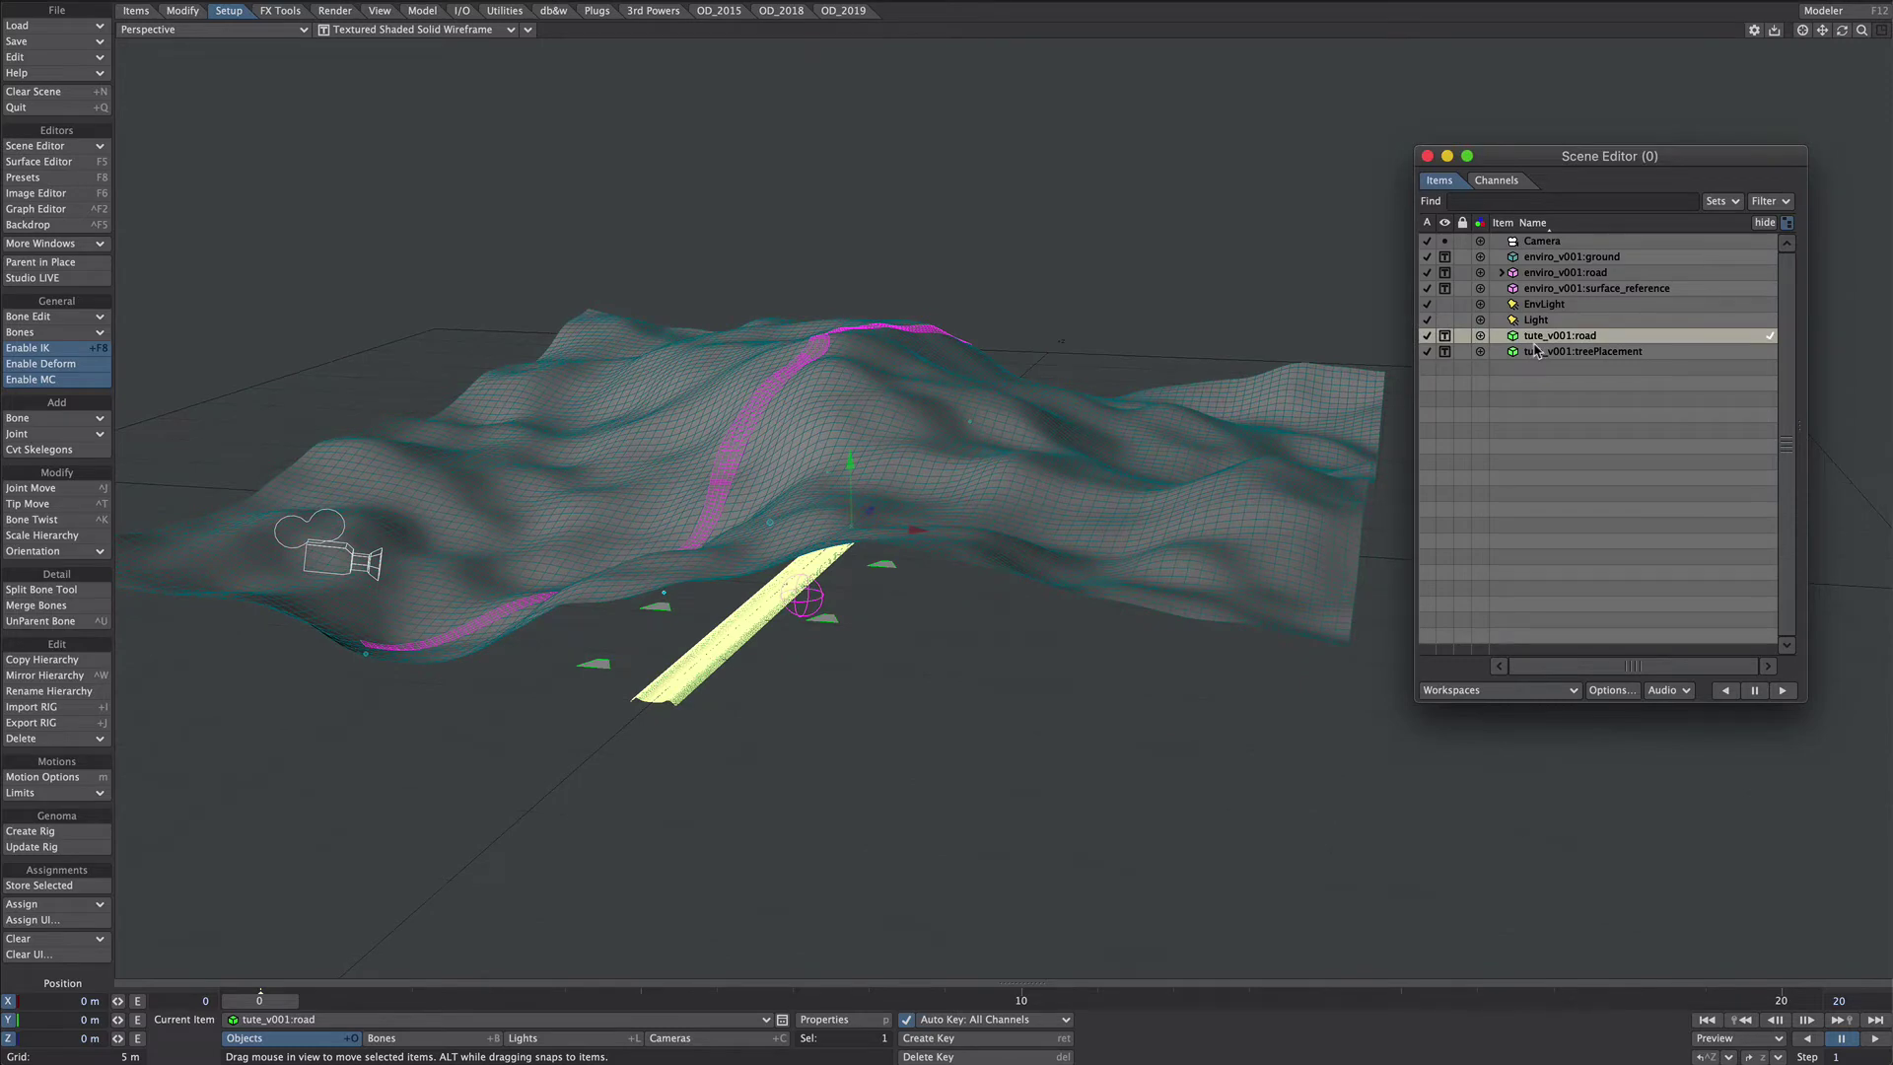
key("p")
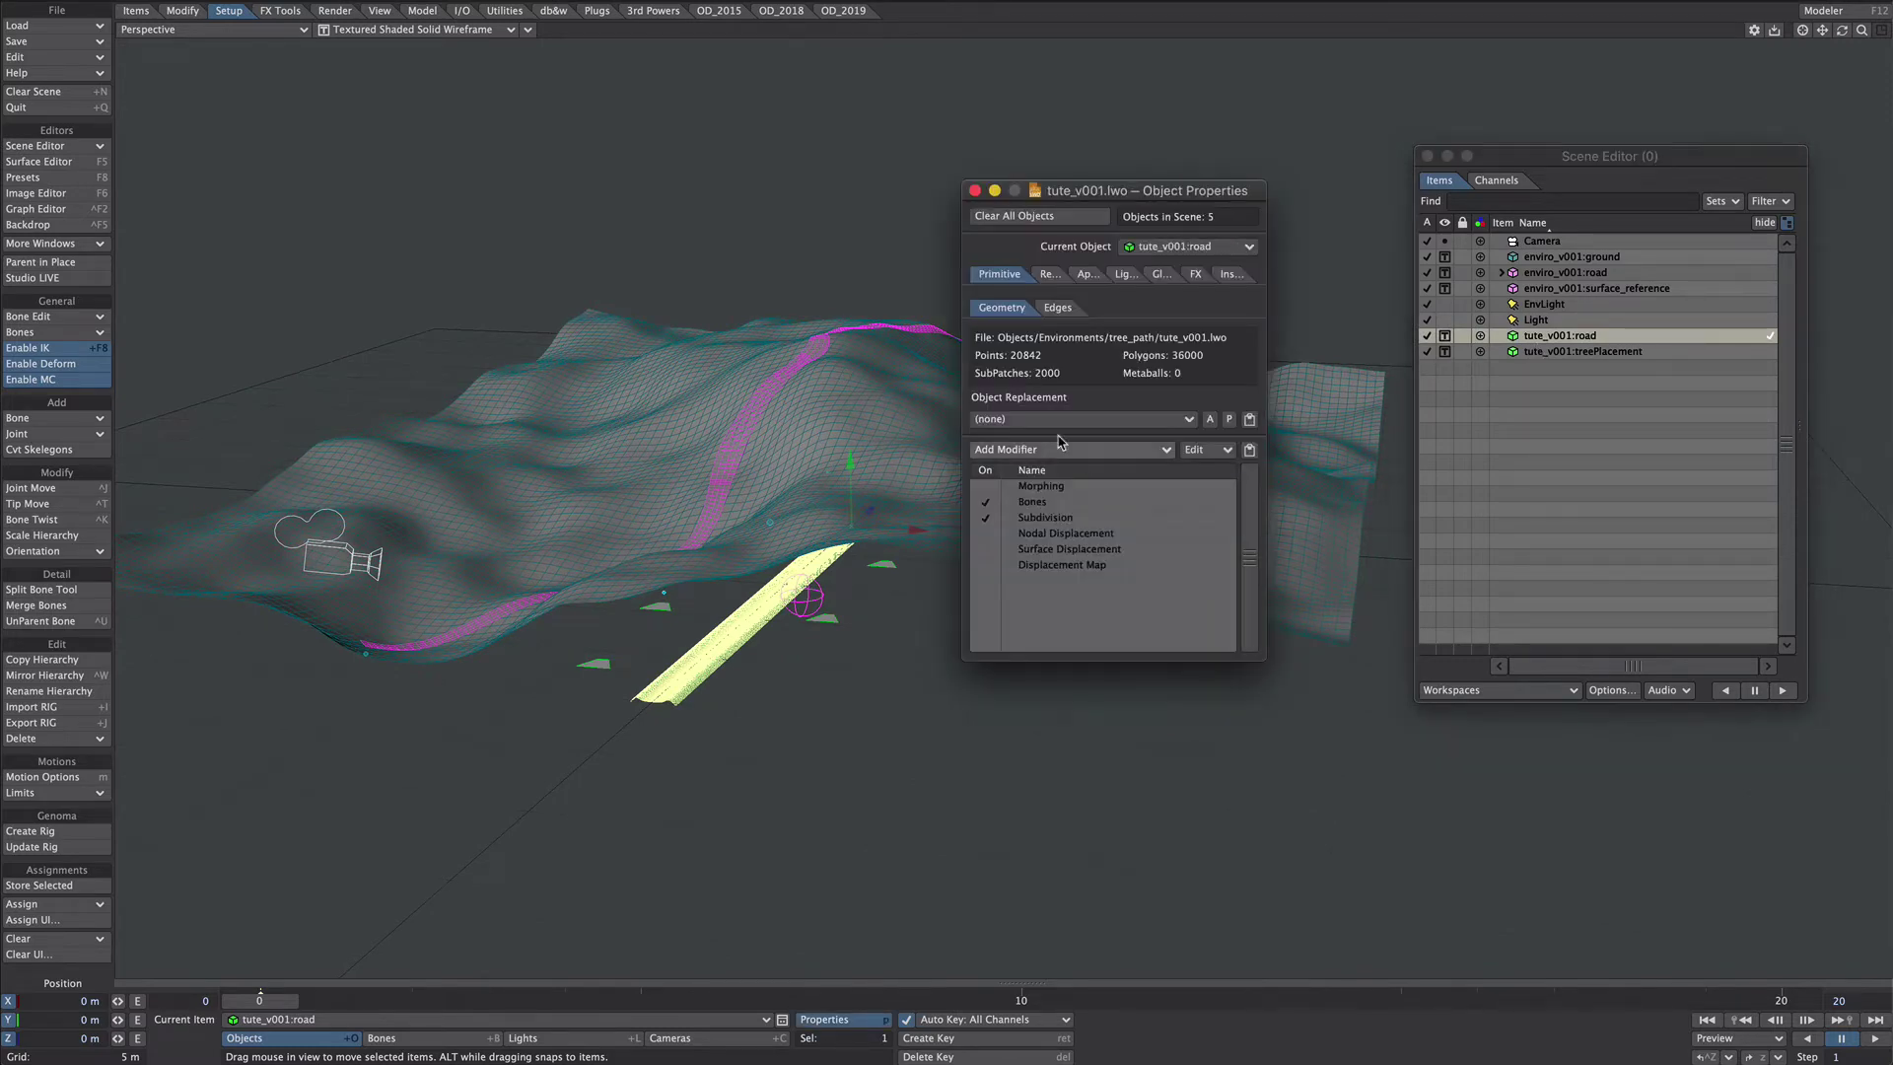
left_click(984, 534)
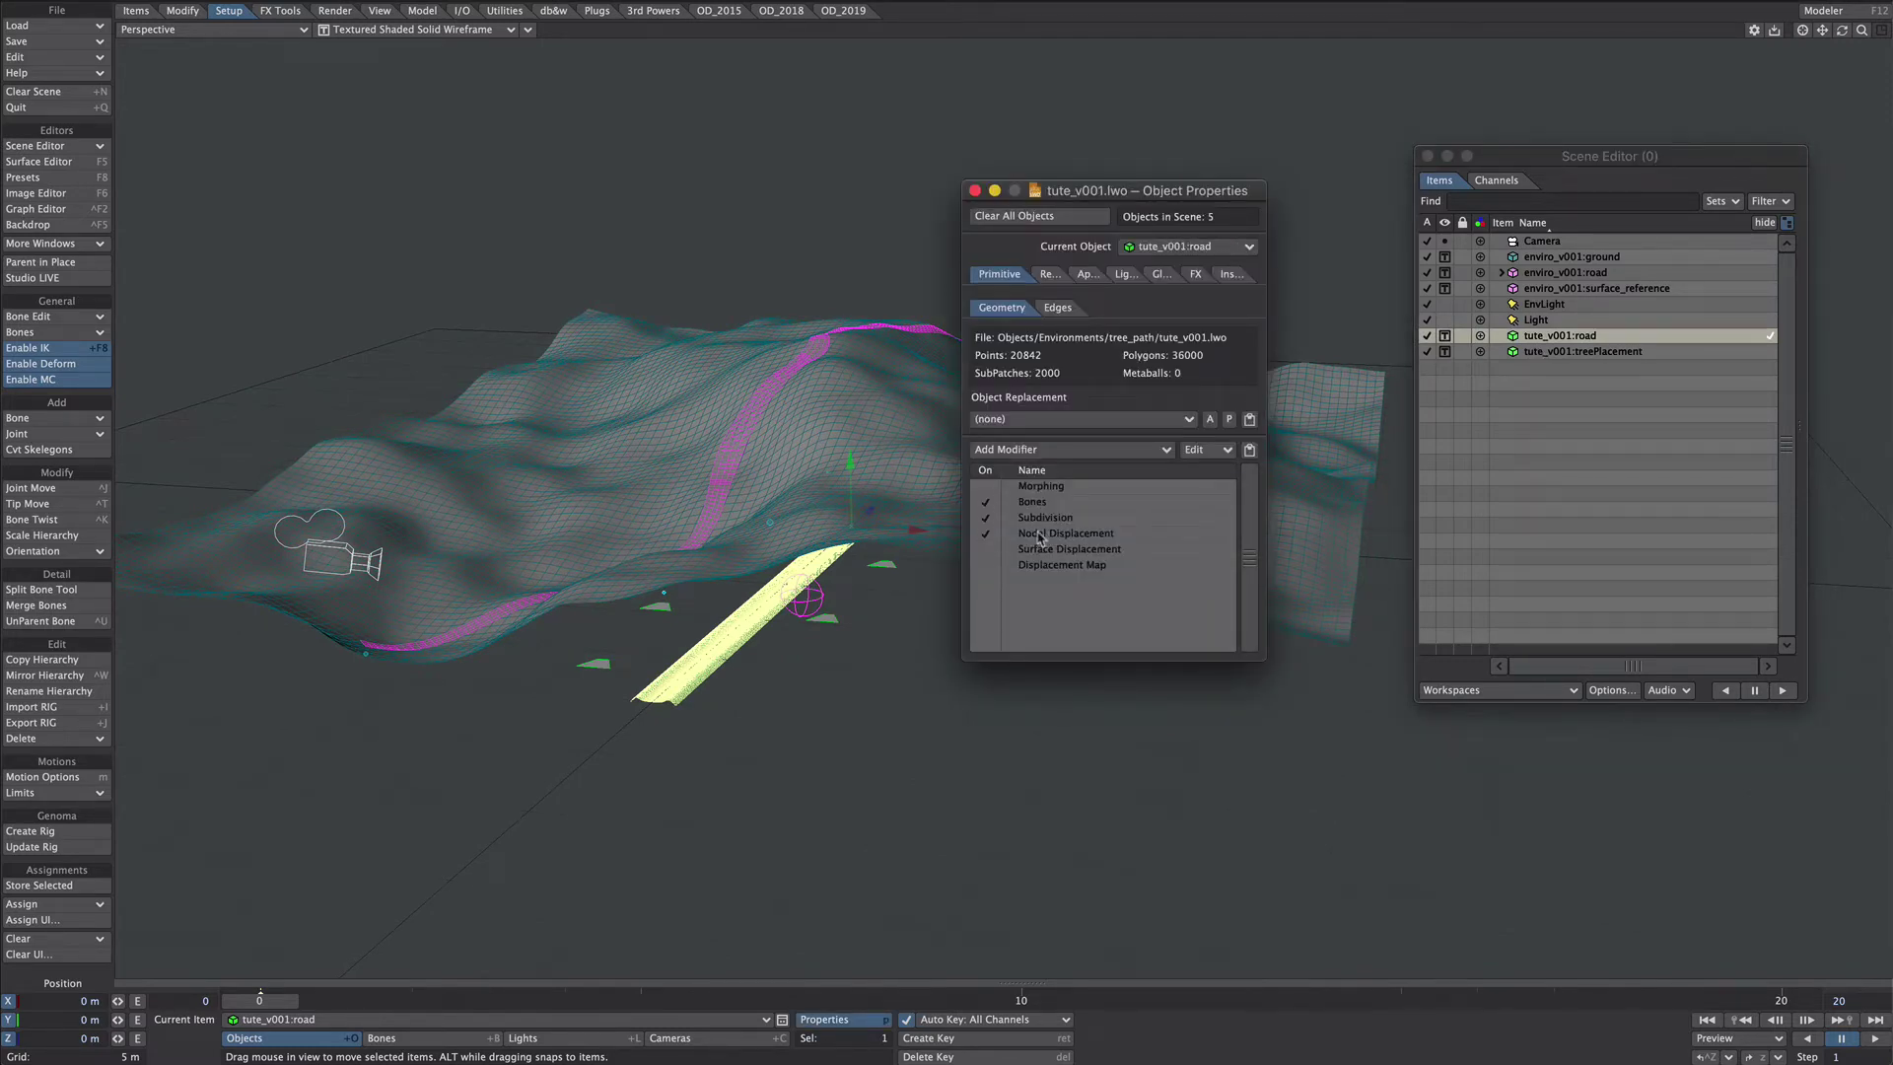
double_click(1047, 539)
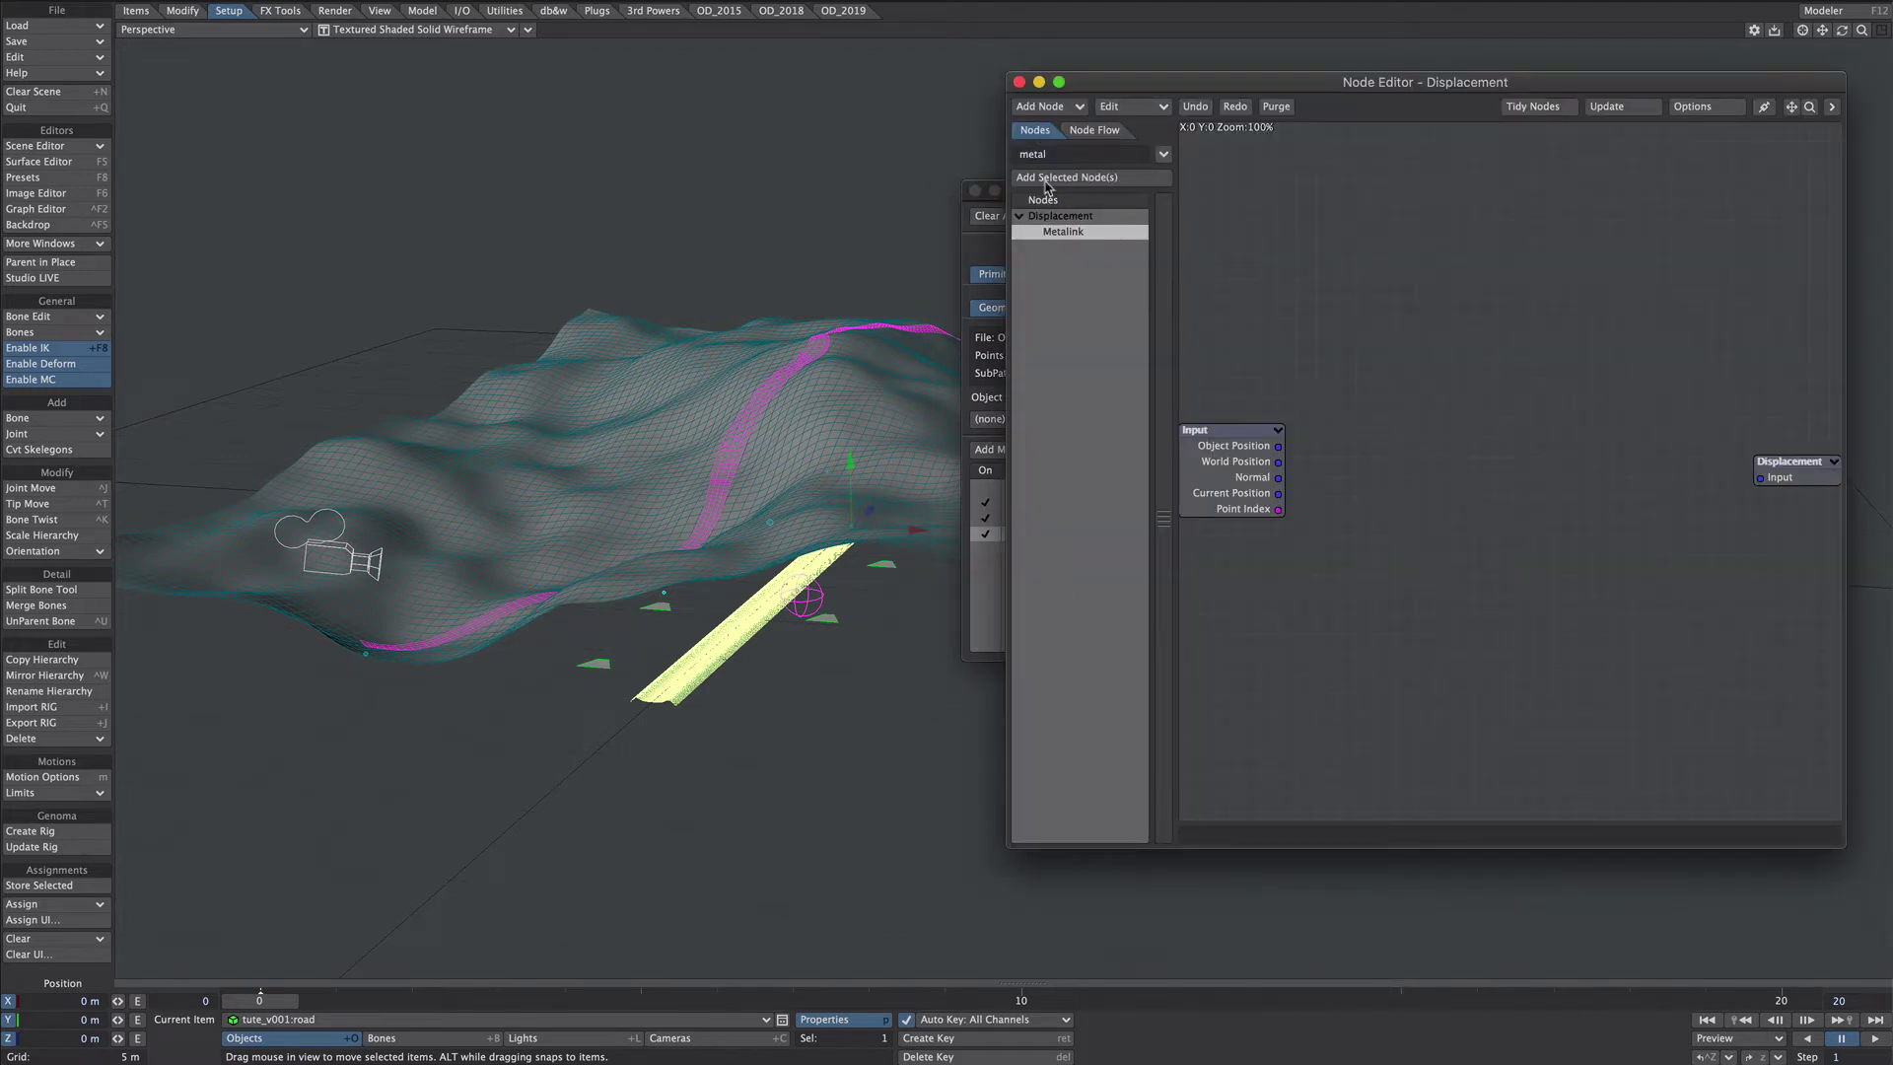
Step: Add a Metalink node linked to enviro_v001:road and connect its Displacement output to the final Displacement input
double_click(1074, 238)
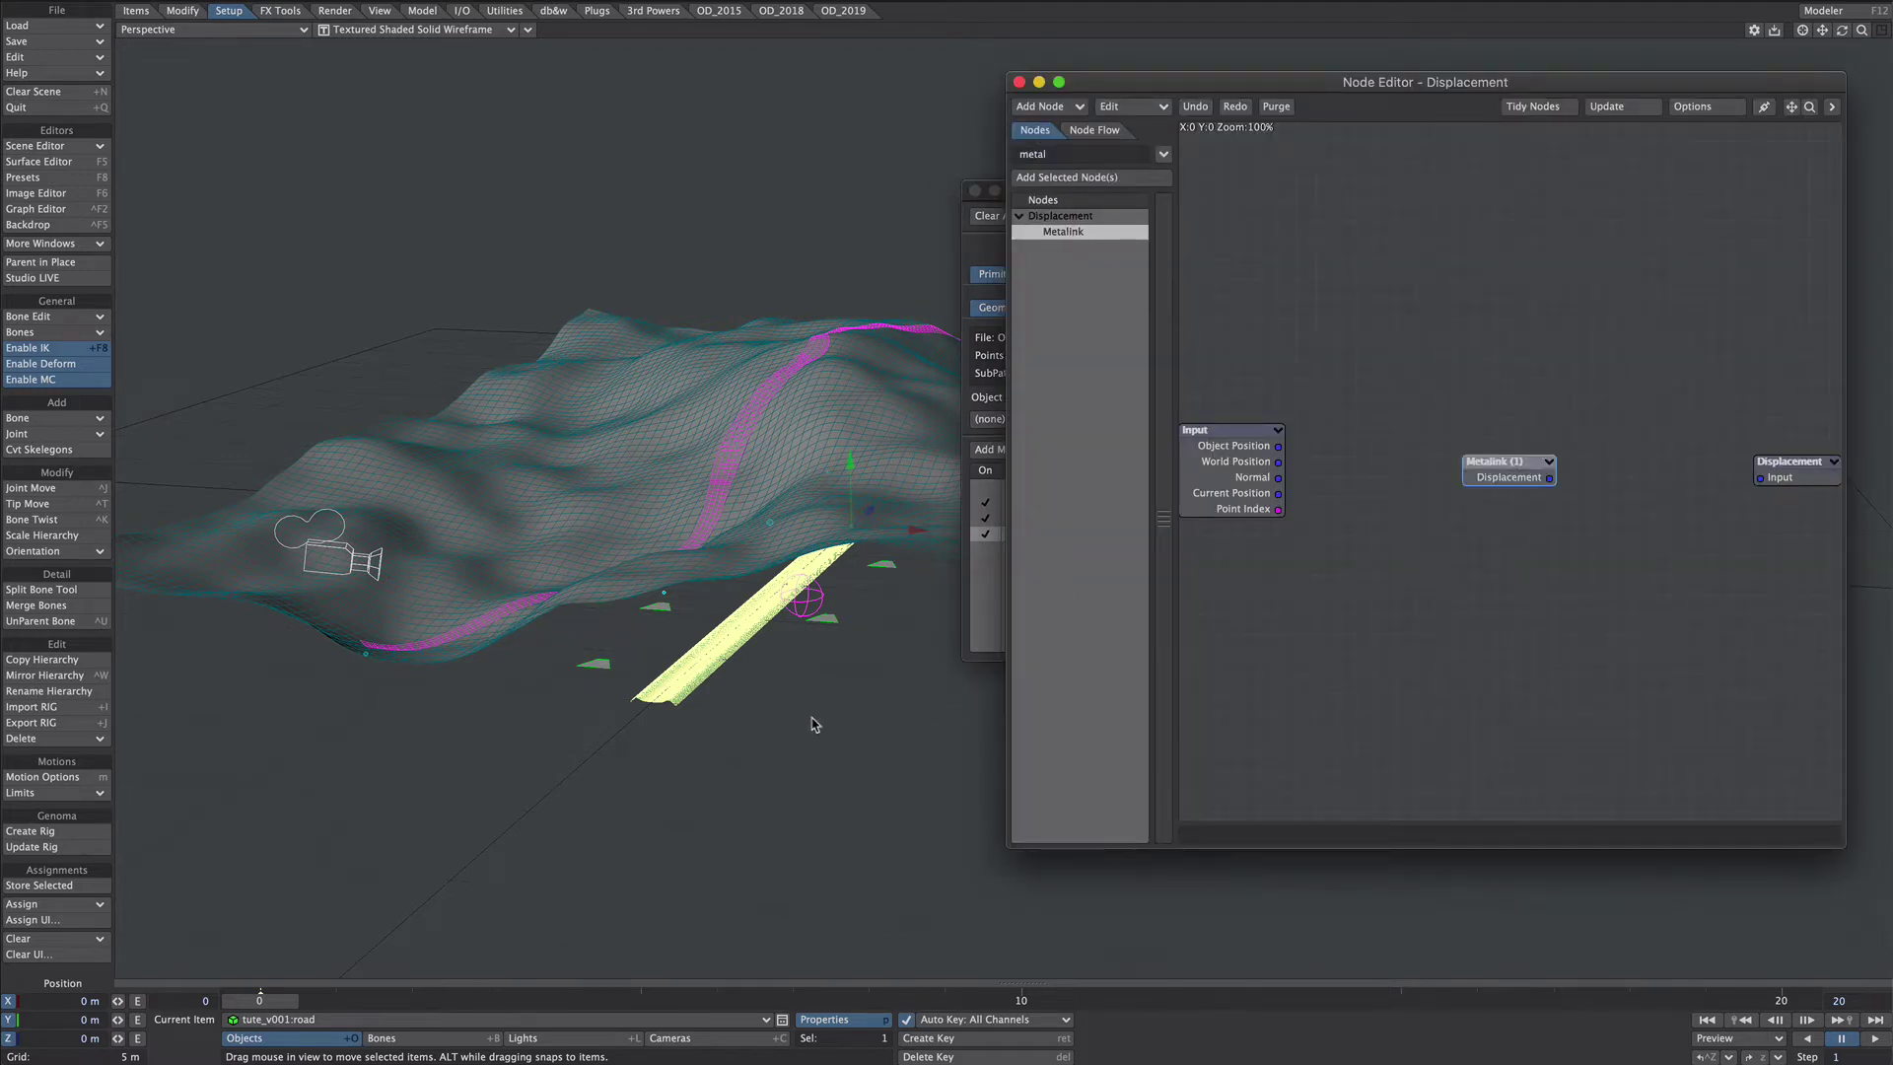
double_click(1500, 477)
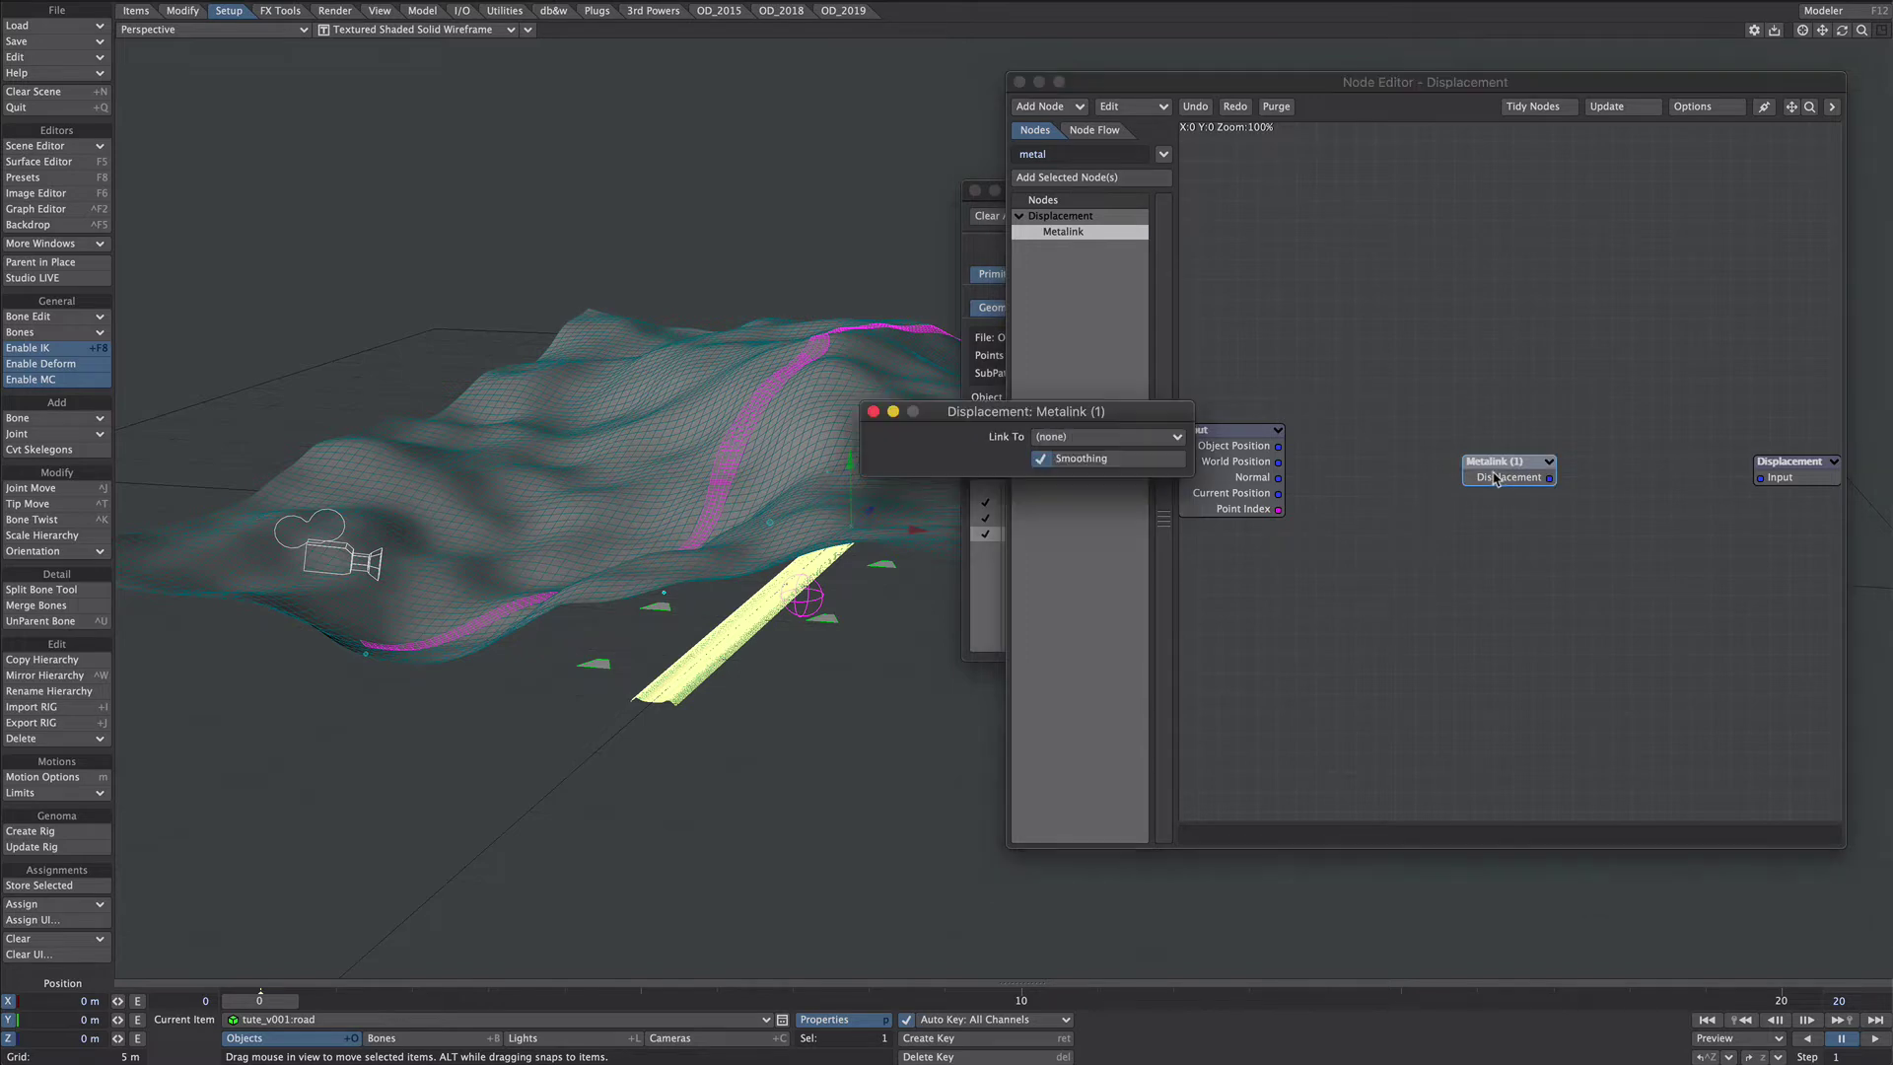
left_click(1038, 440)
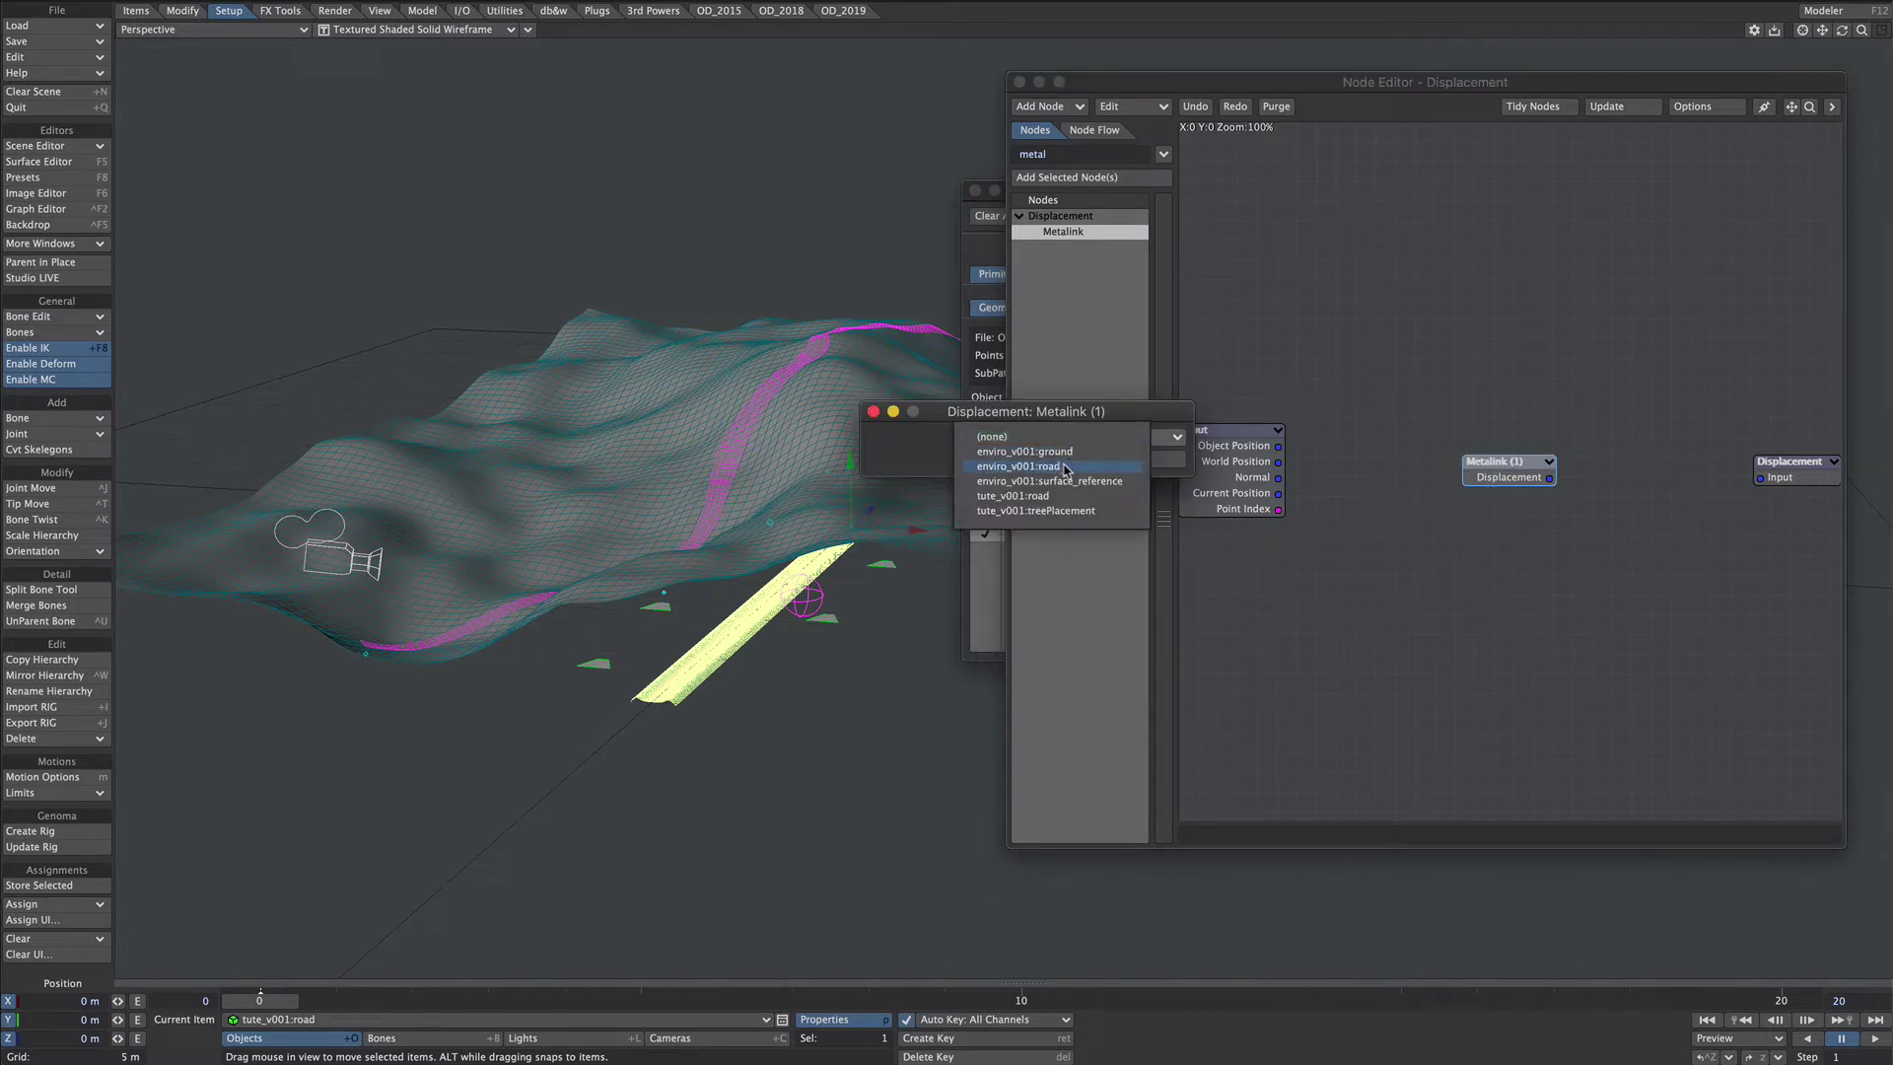
left_click(1058, 468)
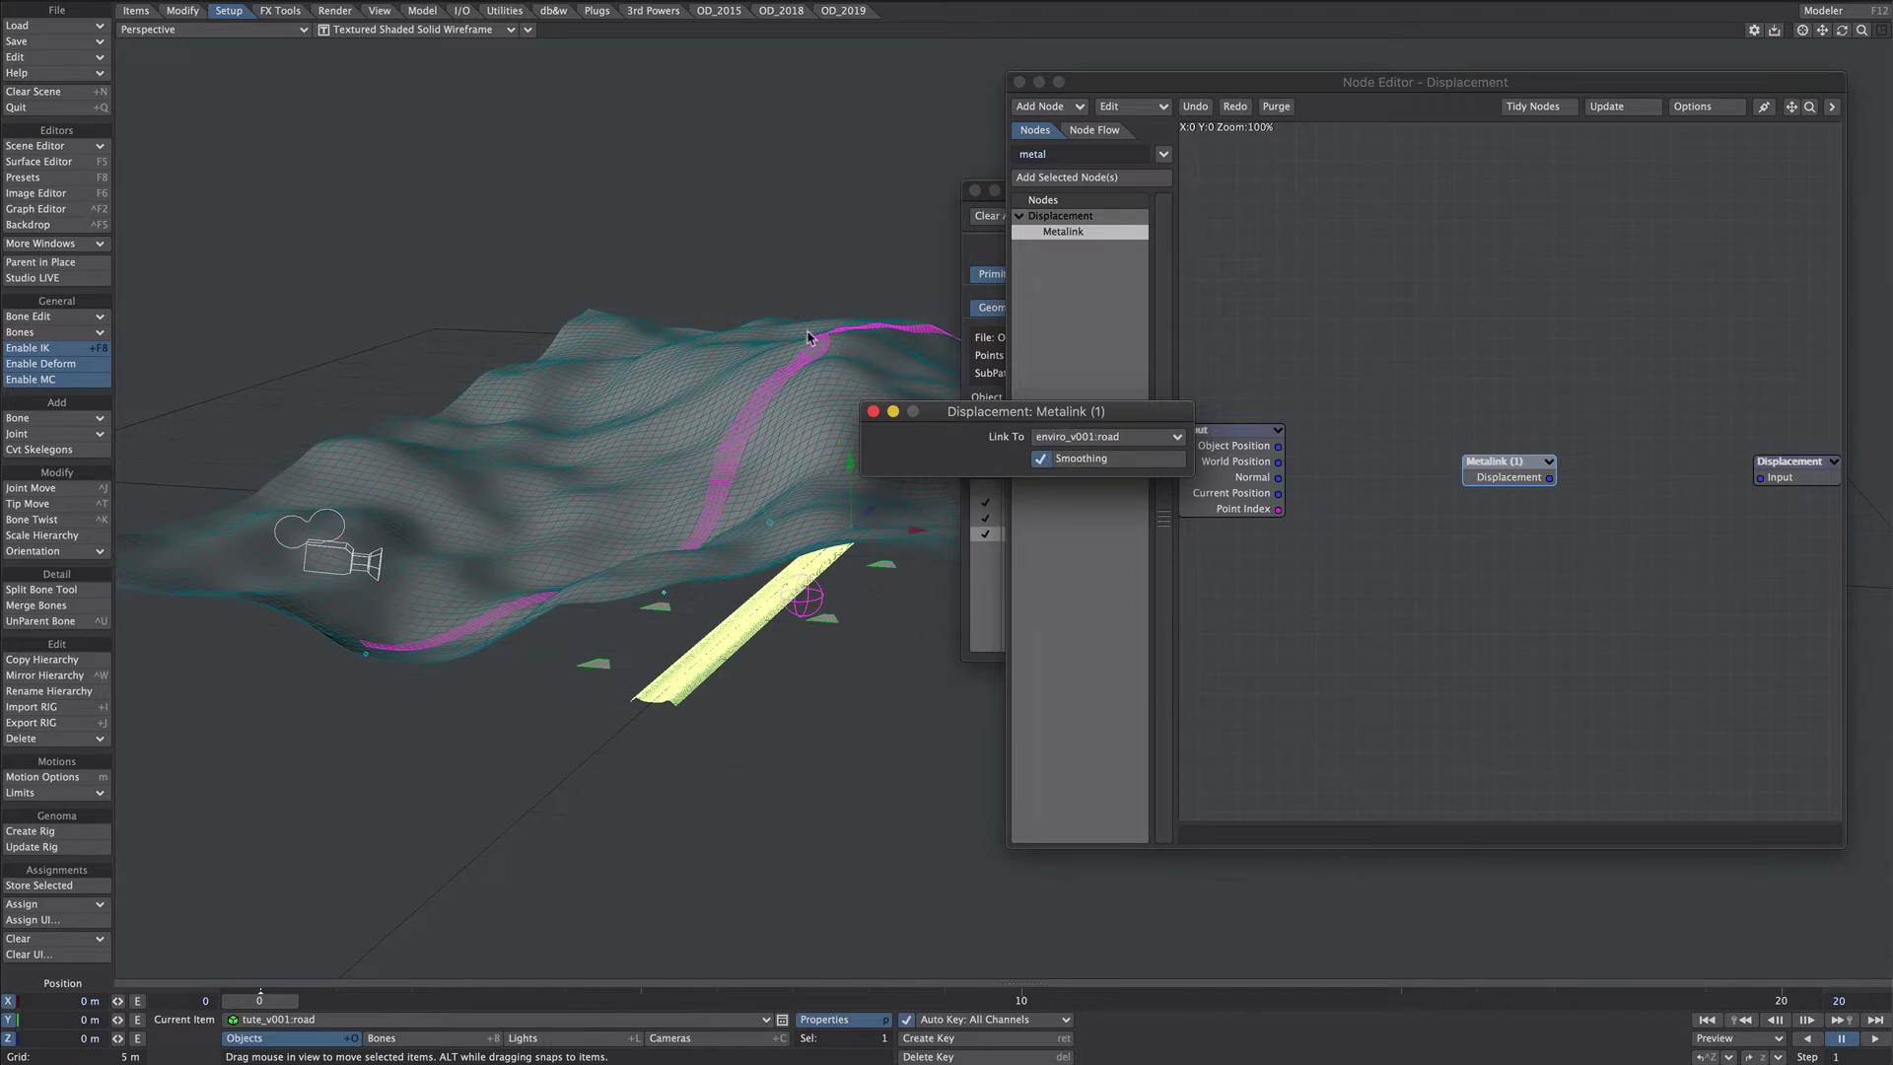
left_click(874, 412)
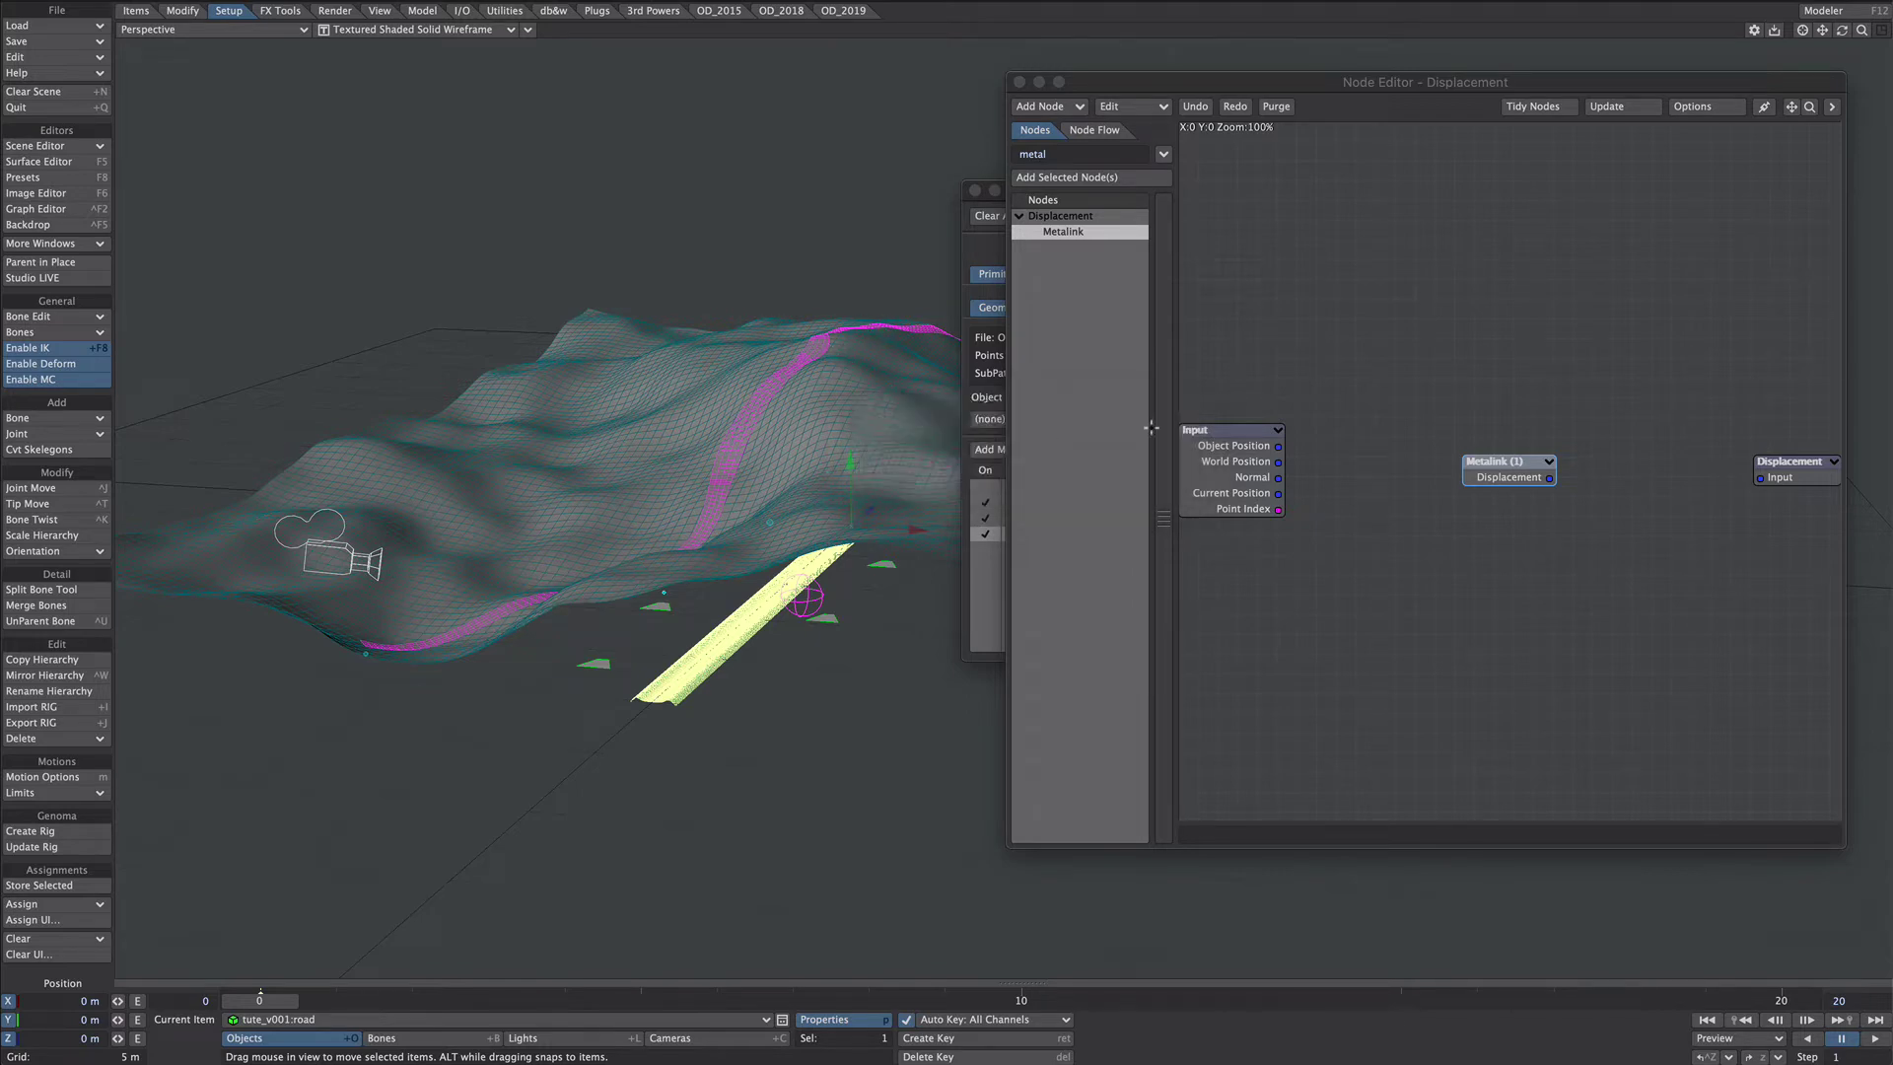
left_click_drag(1550, 478, 1760, 477)
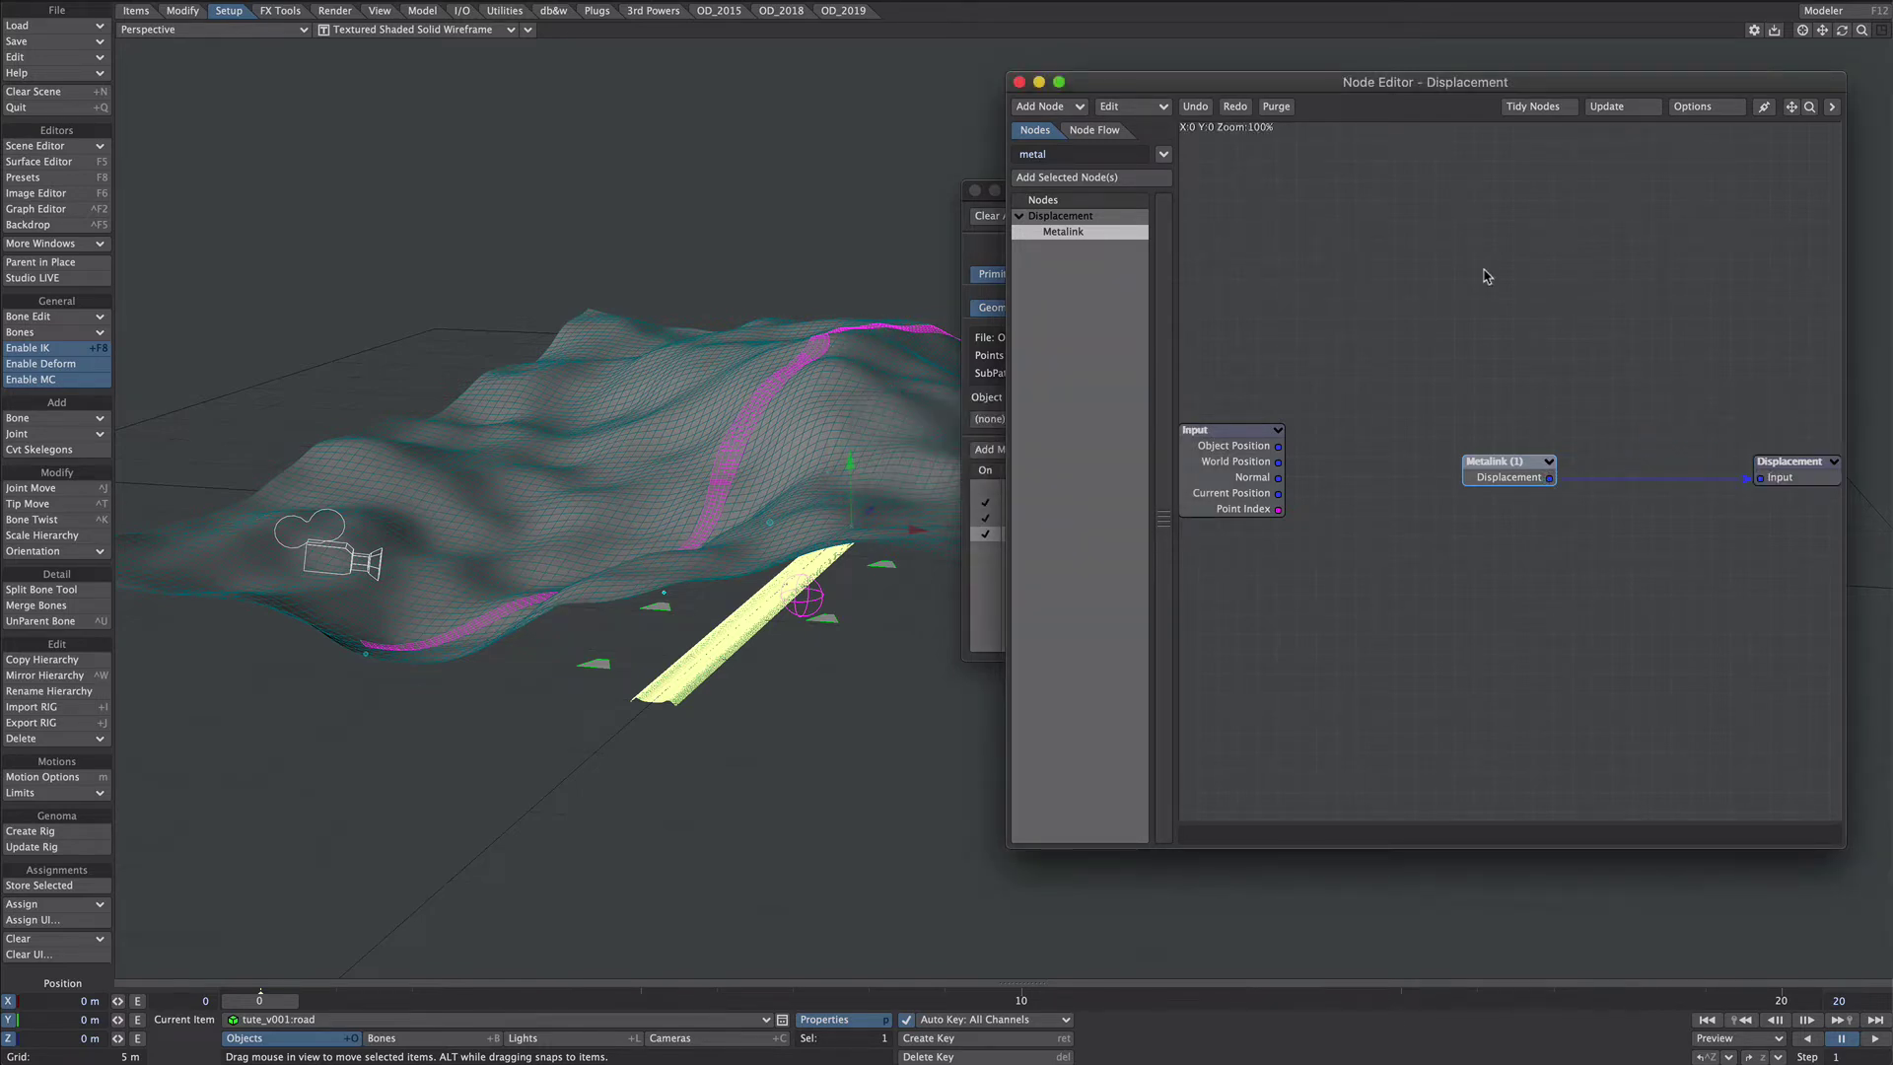
left_click(1019, 83)
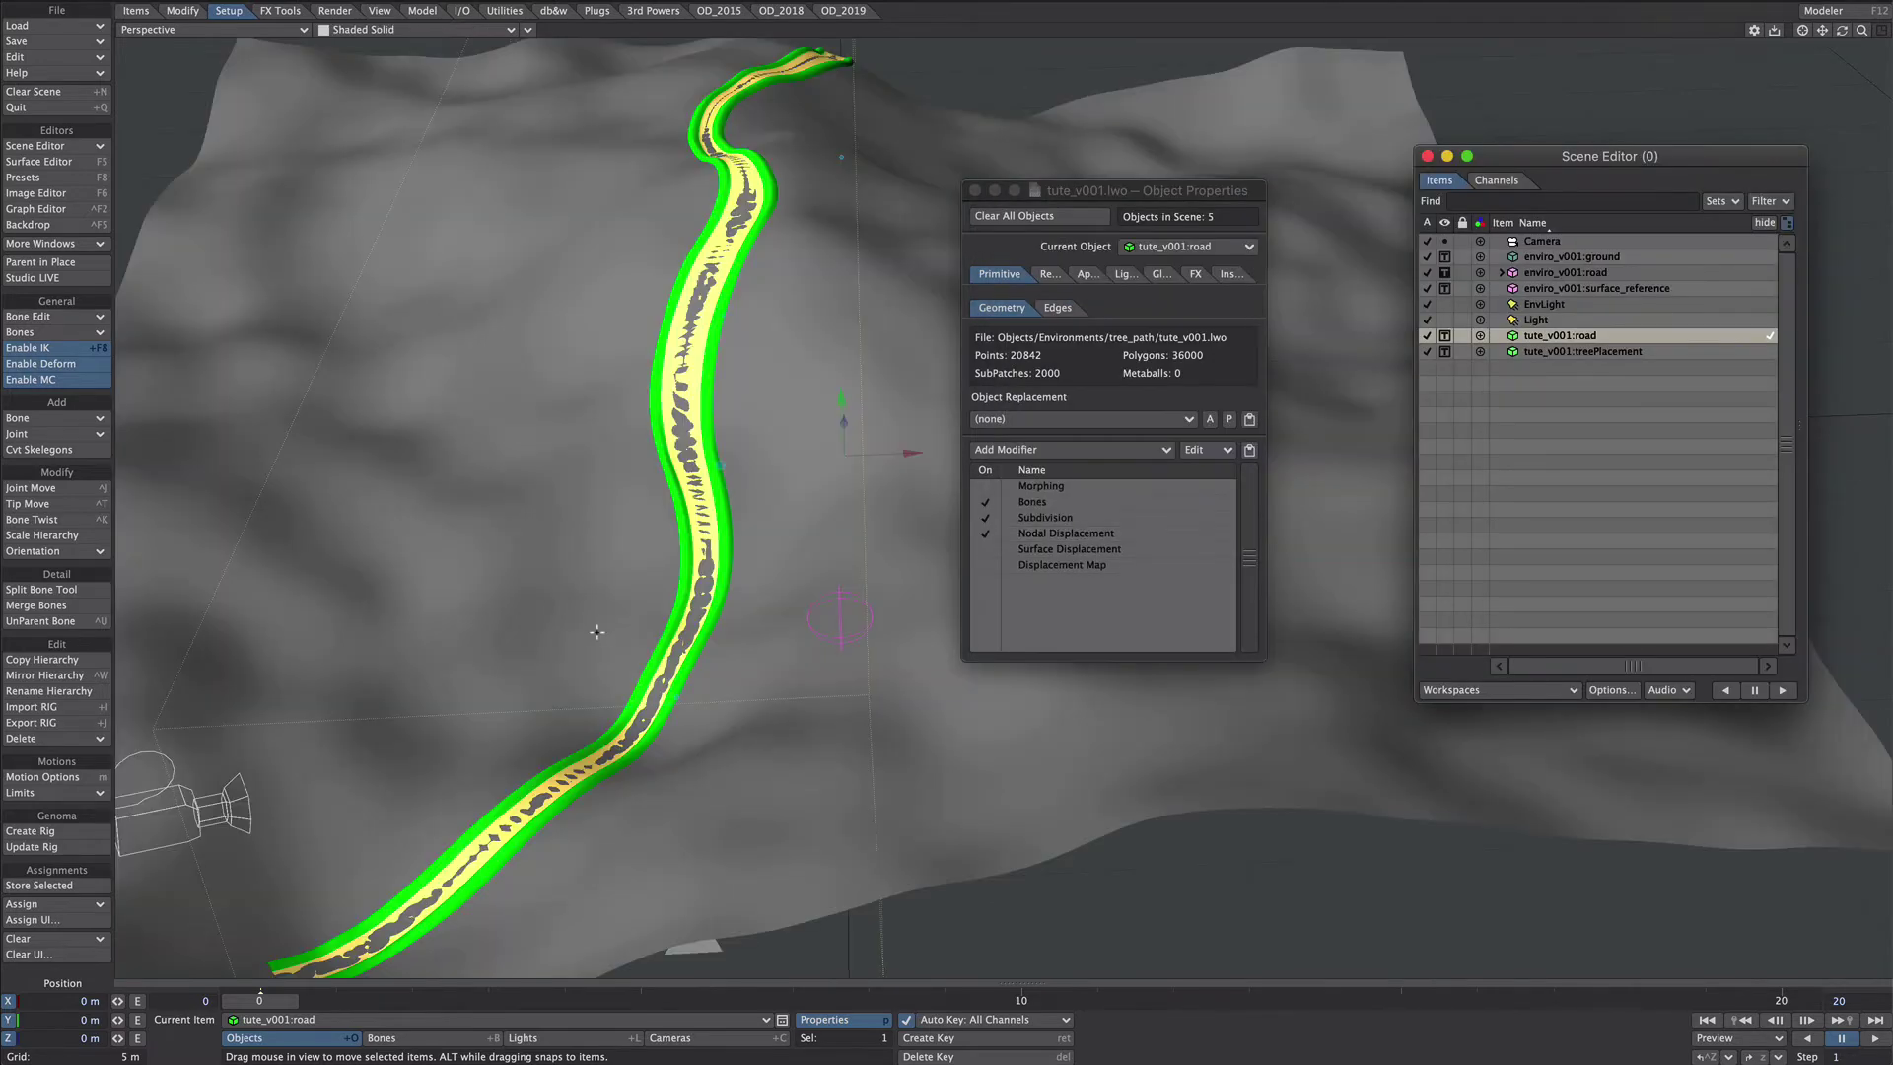
Step: Hide and deactivate enviro_v001:road, and set its Y position to 20 mm
left_click_drag(715, 538, 747, 285, "alt")
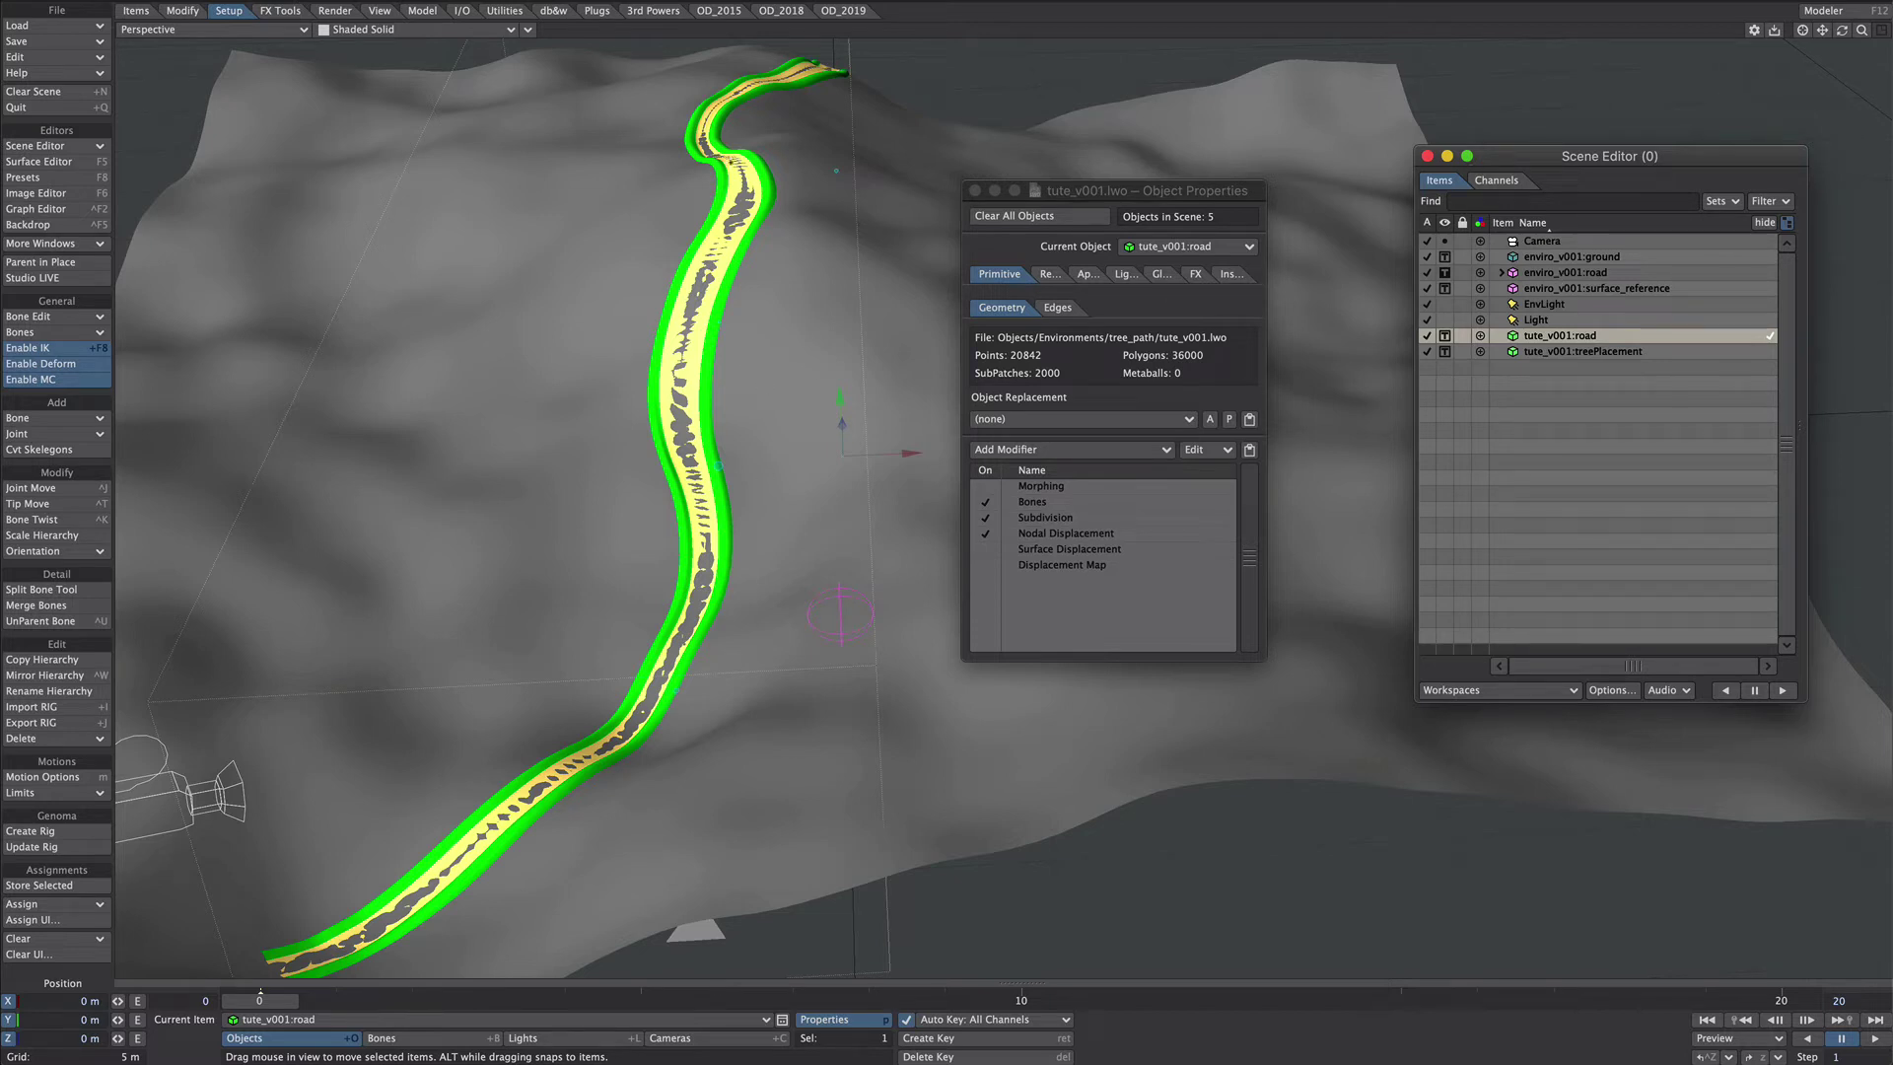
left_click(1574, 273)
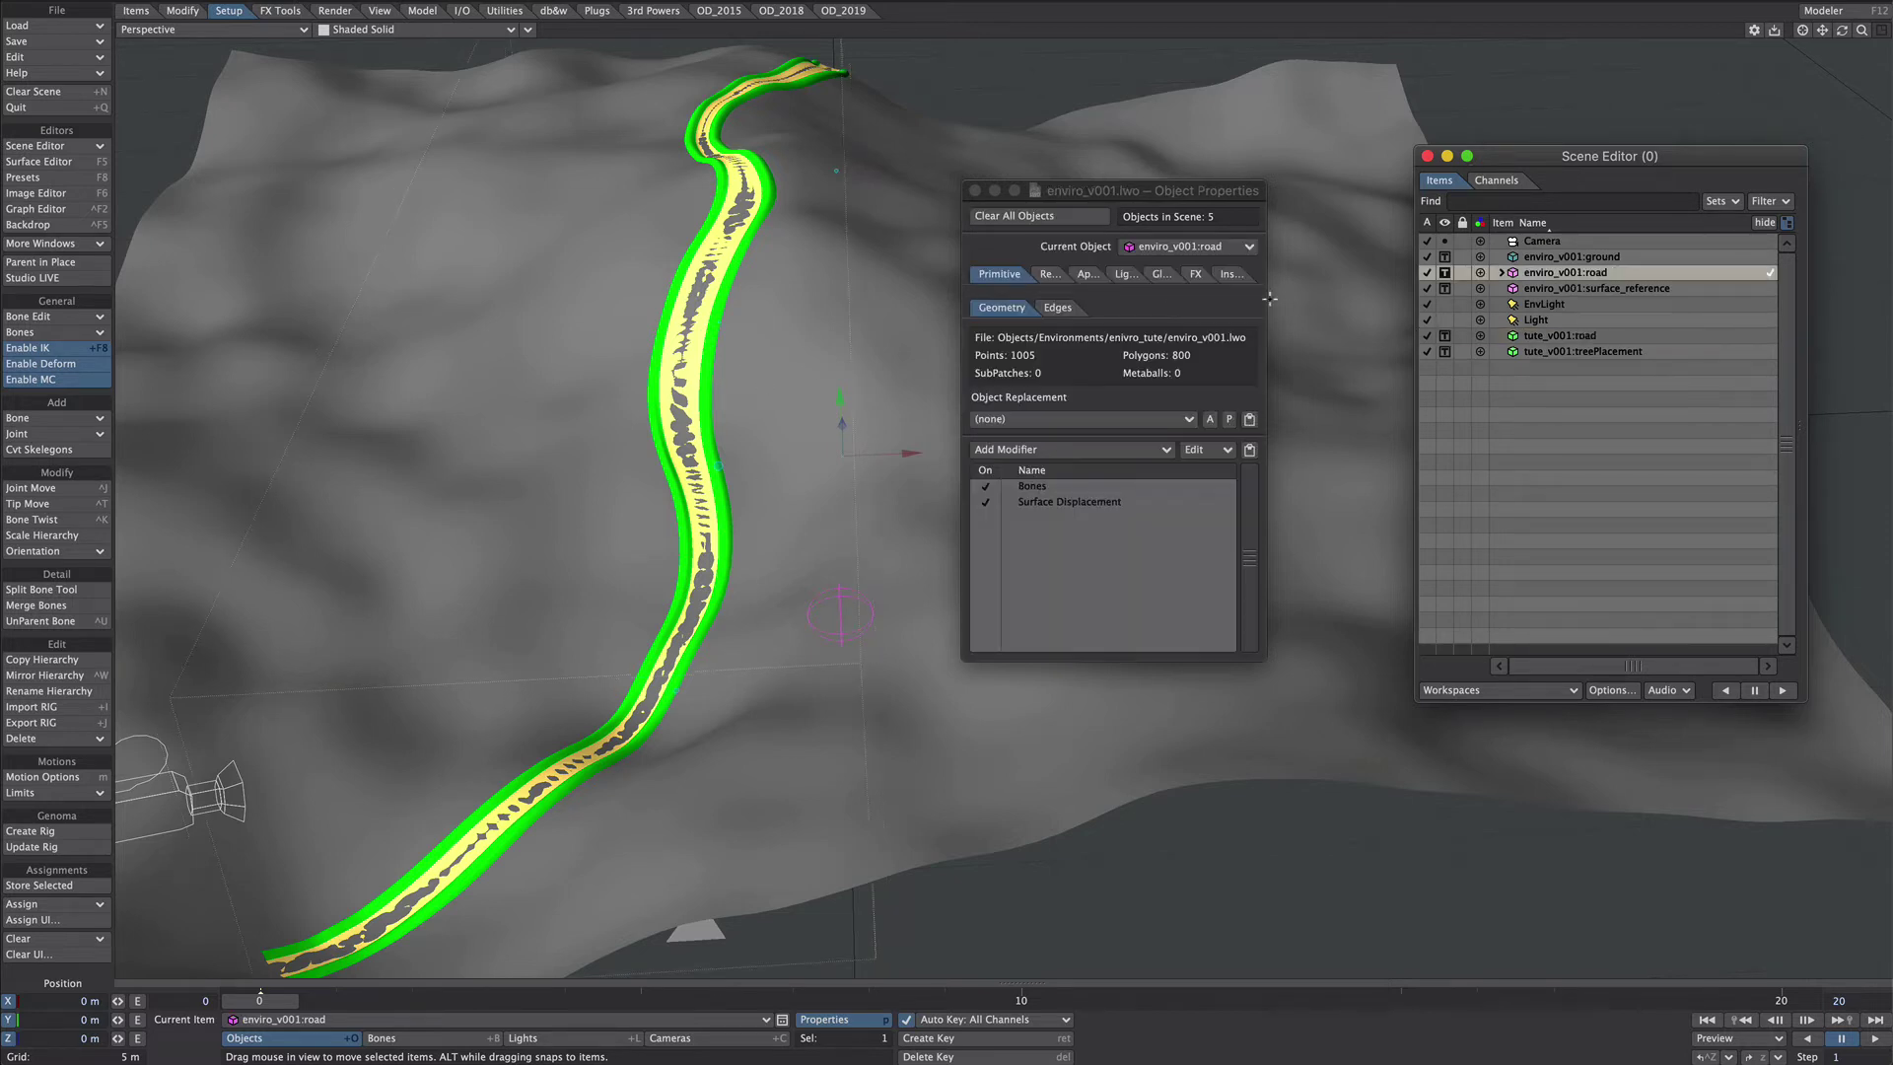
left_click(1445, 272)
left_click(1443, 281)
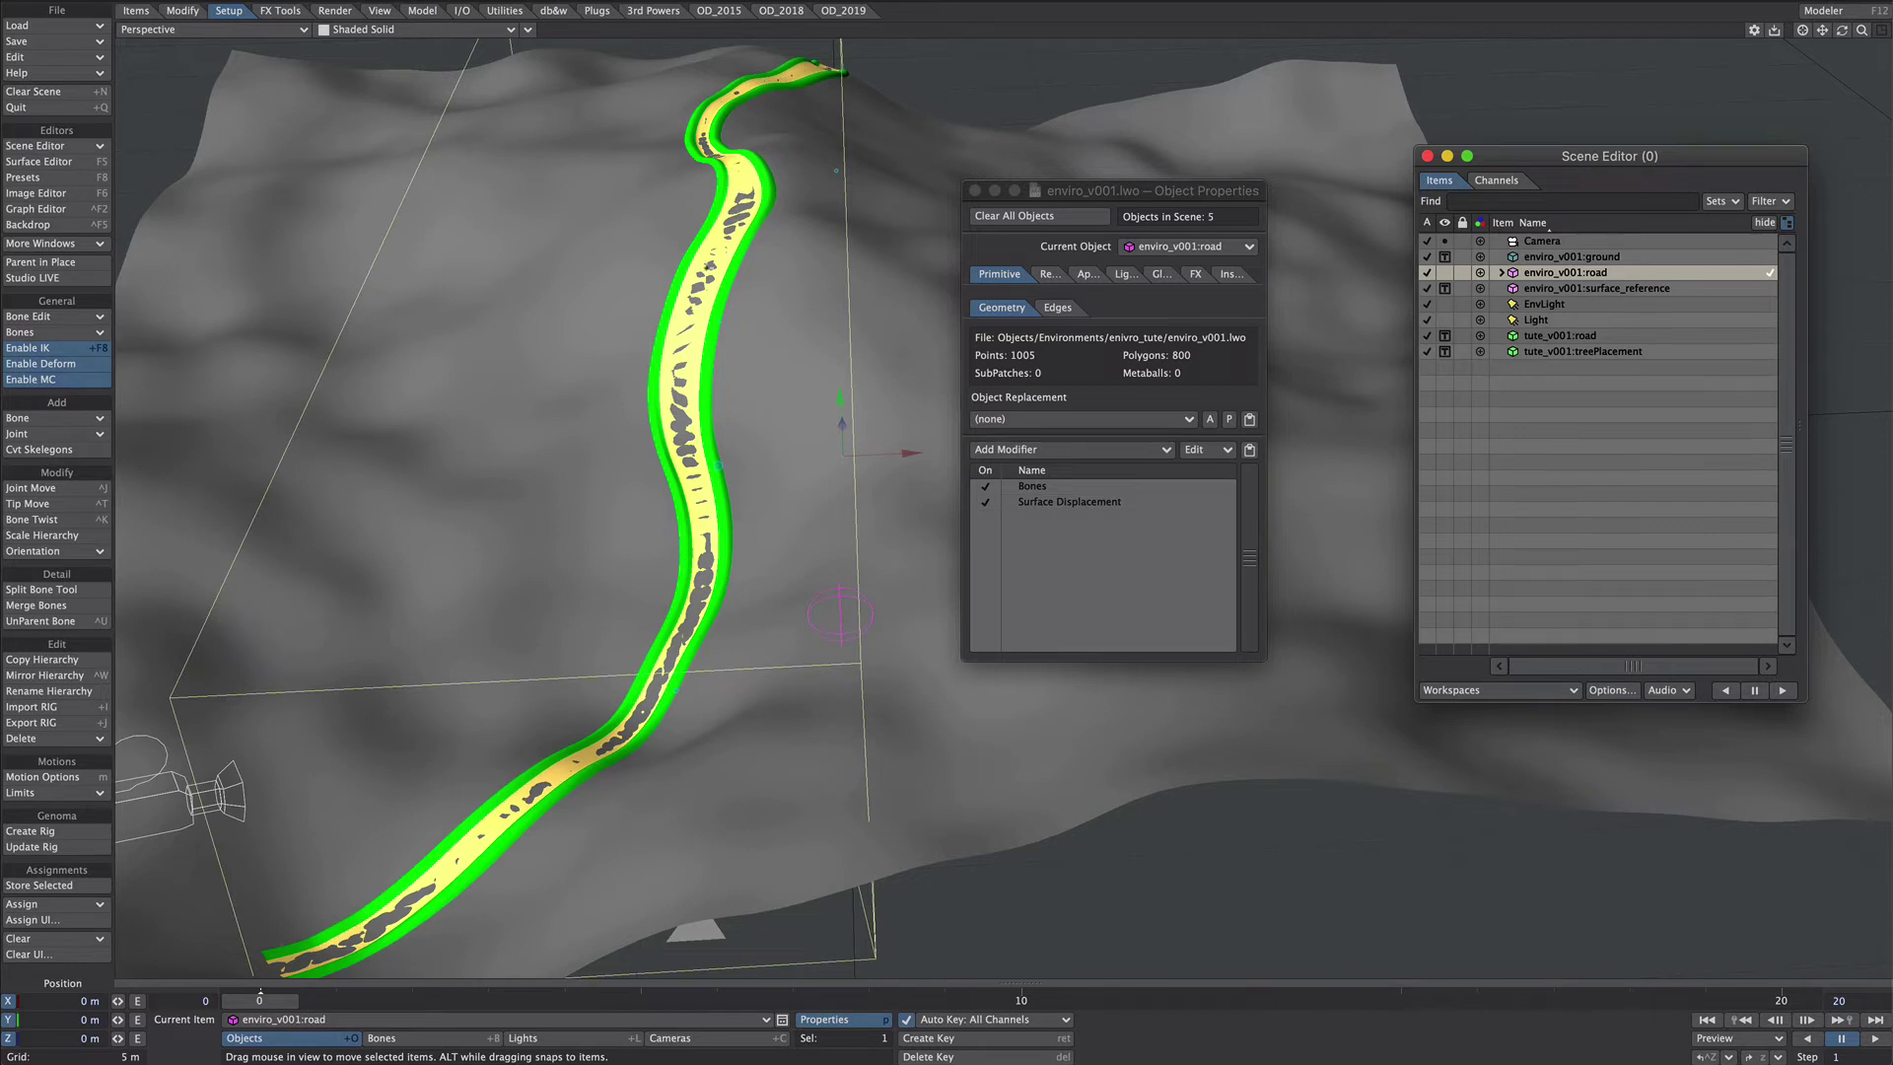
left_click(1427, 273)
left_click_drag(117, 1020, 129, 1020)
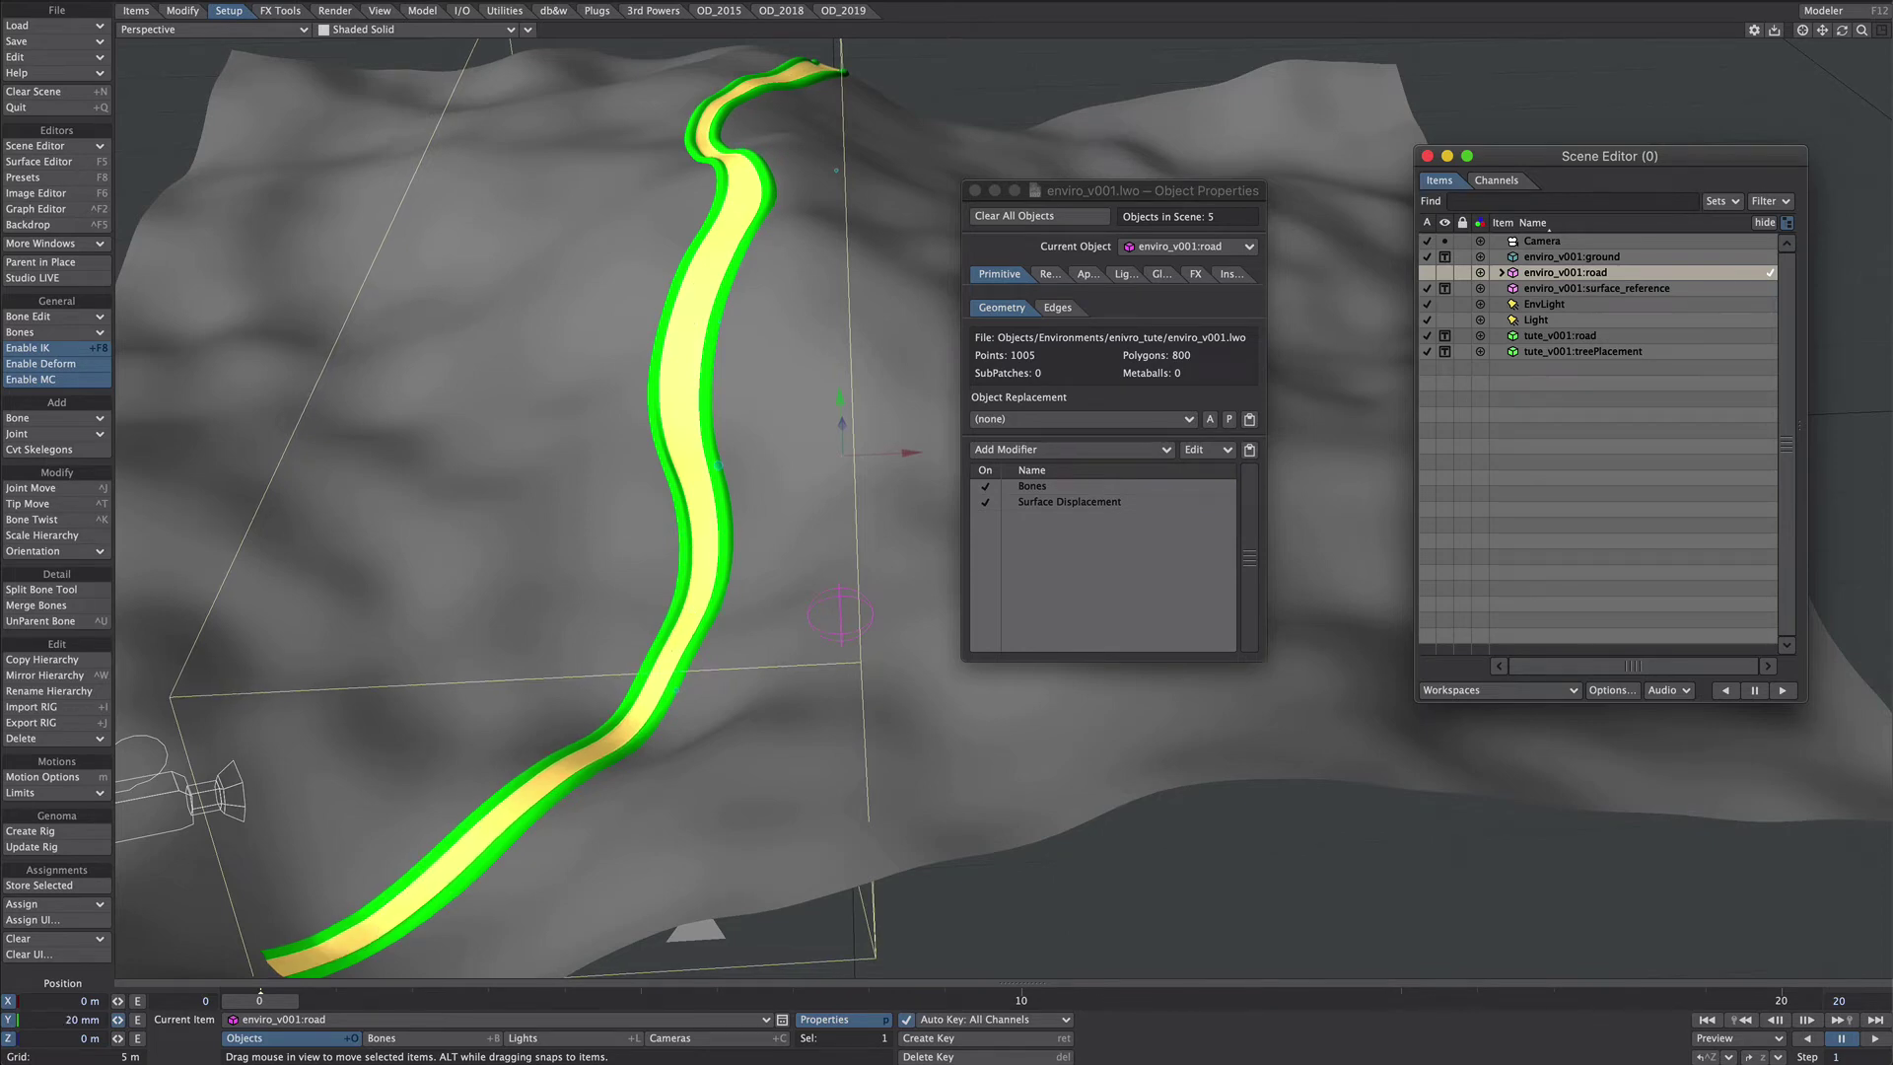
Step: With tute_v001:treePlacement as the current object, copy the enviro_v001 ground surface and paste it onto the treePlacement surface
left_click_drag(542, 676, 901, 463, "alt")
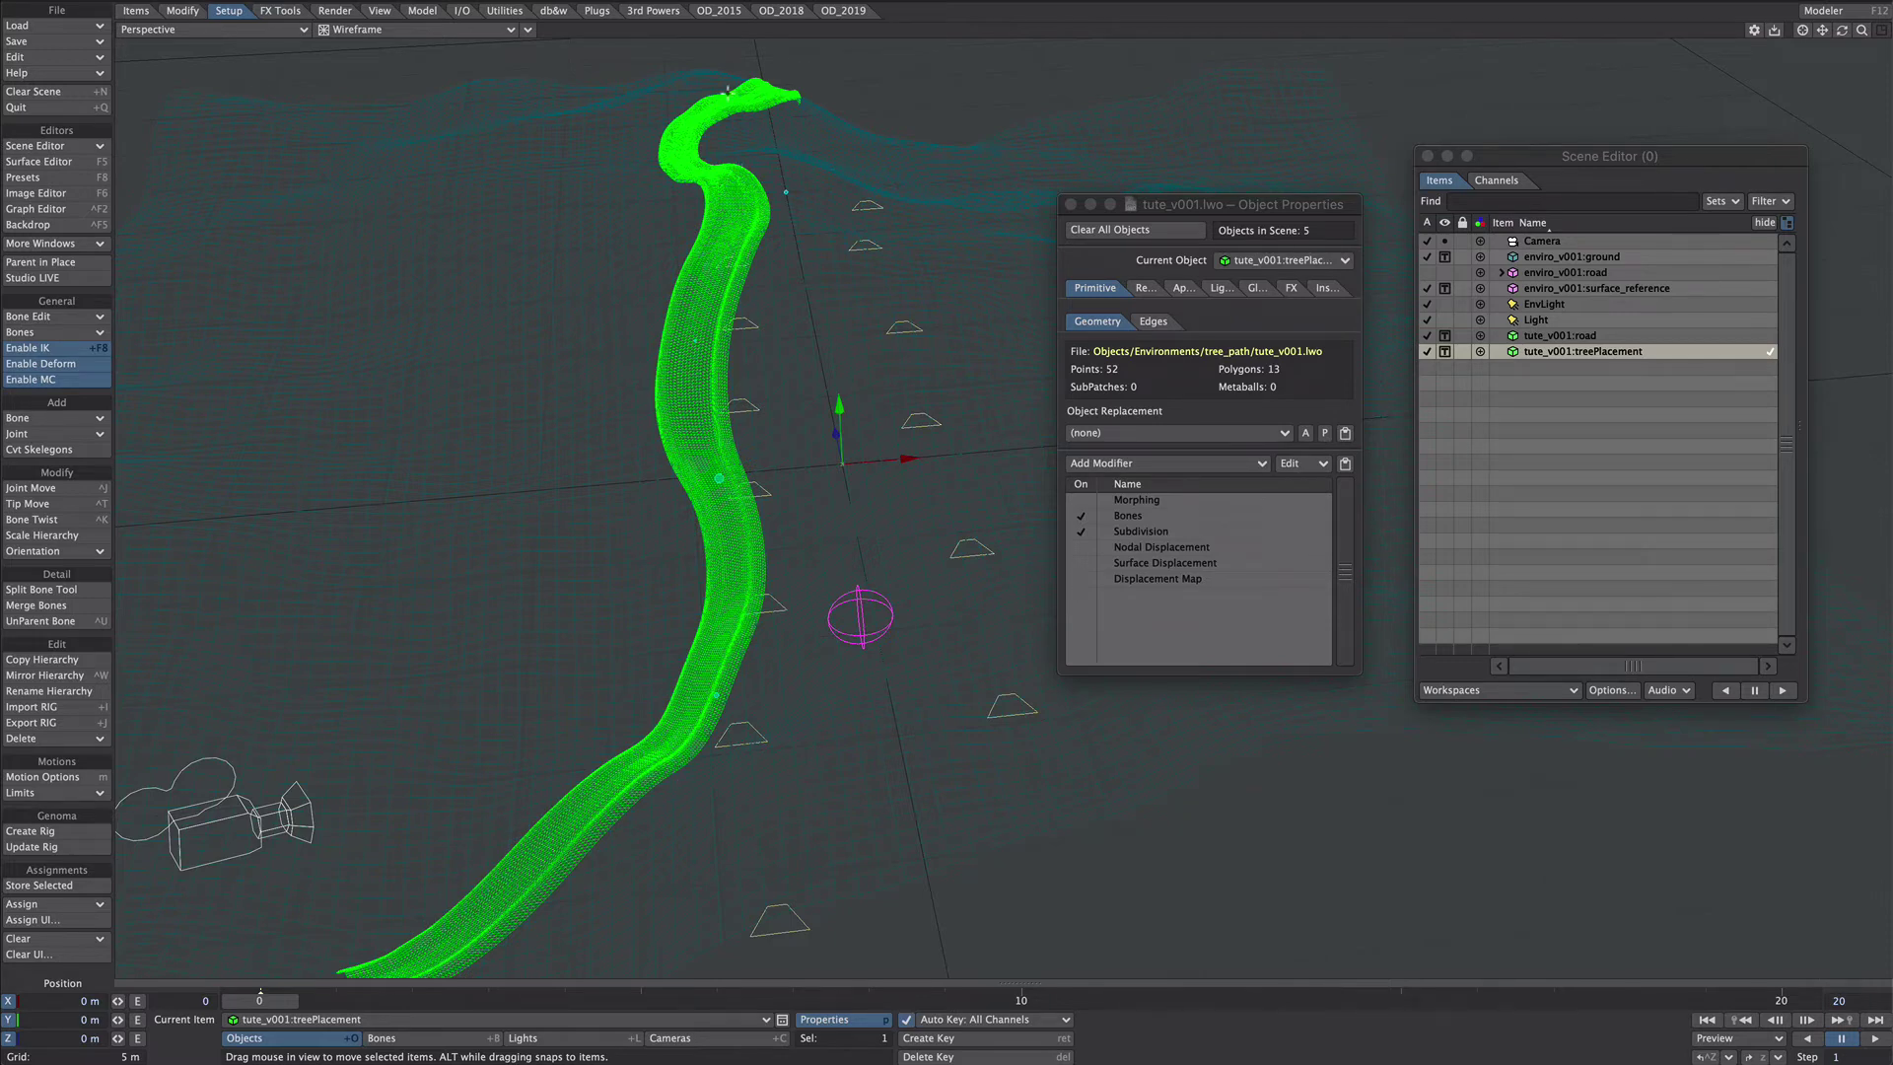
left_click(1556, 336)
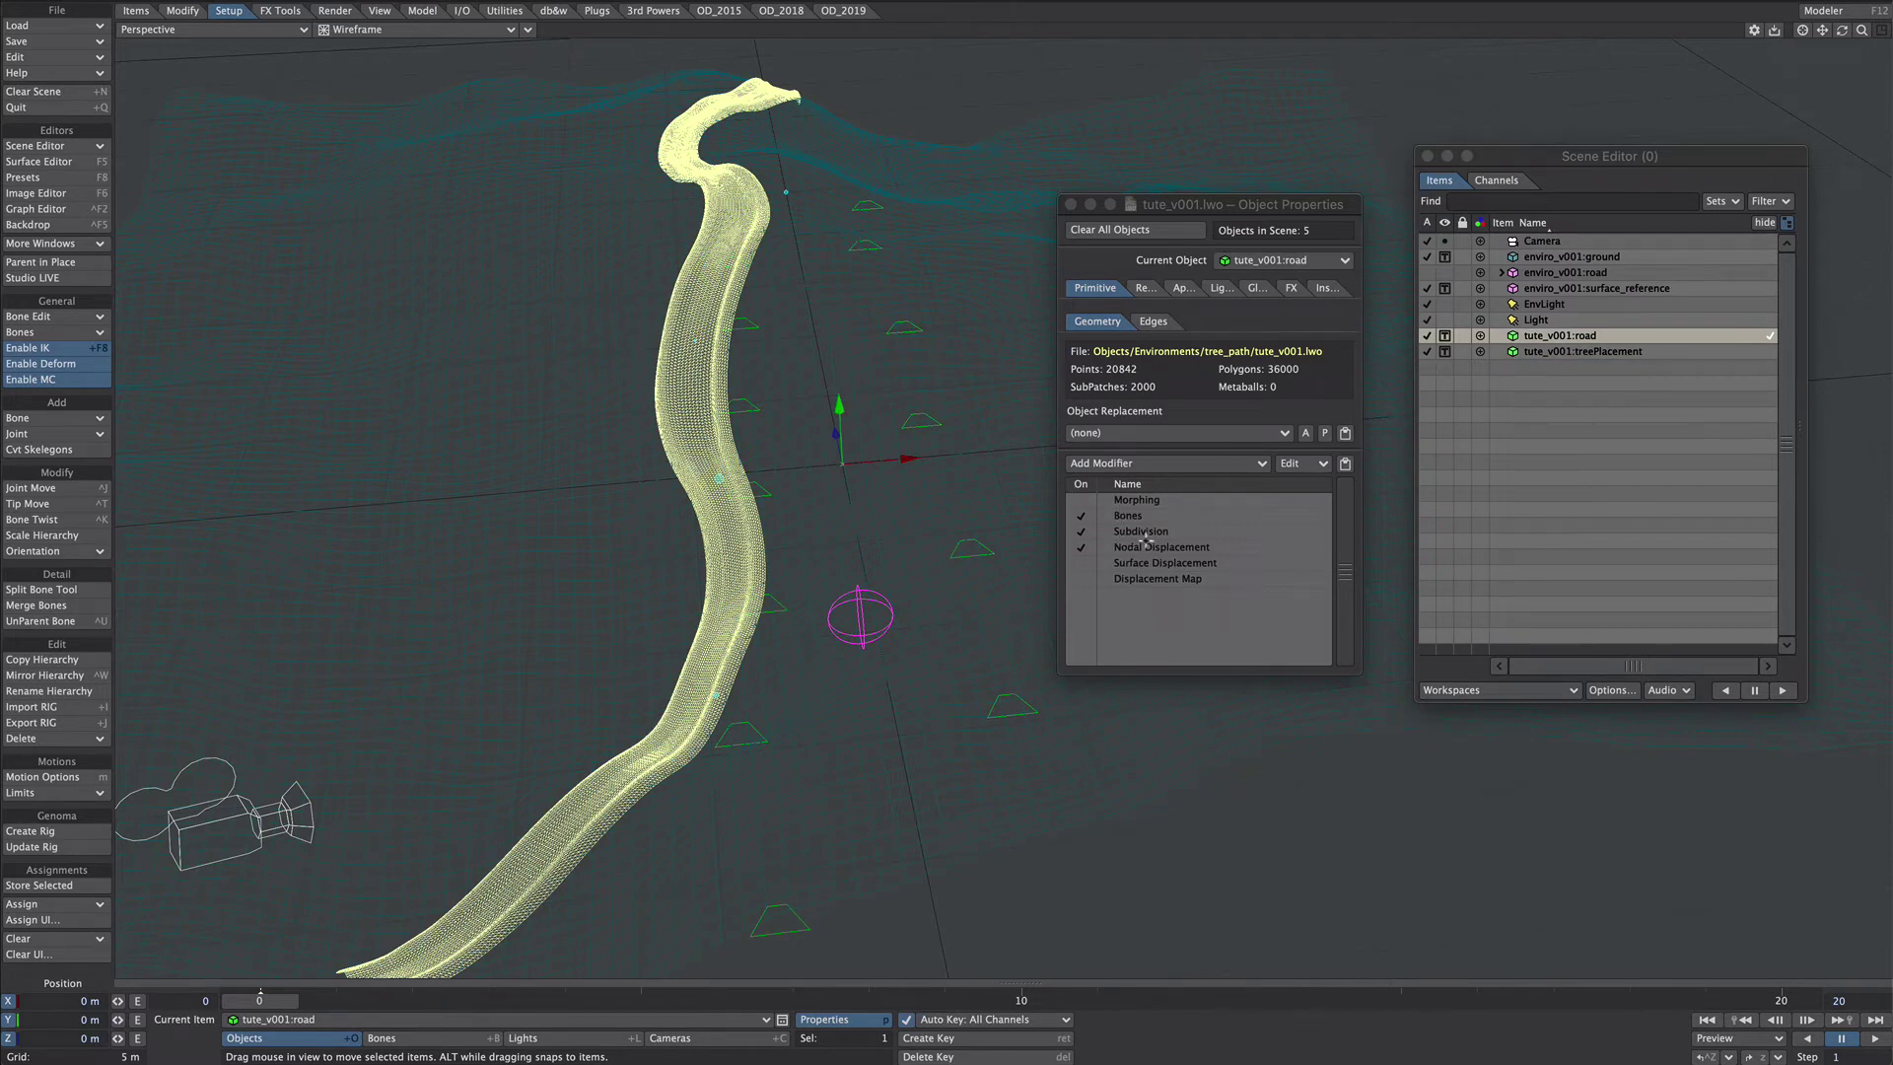
left_click(1612, 352)
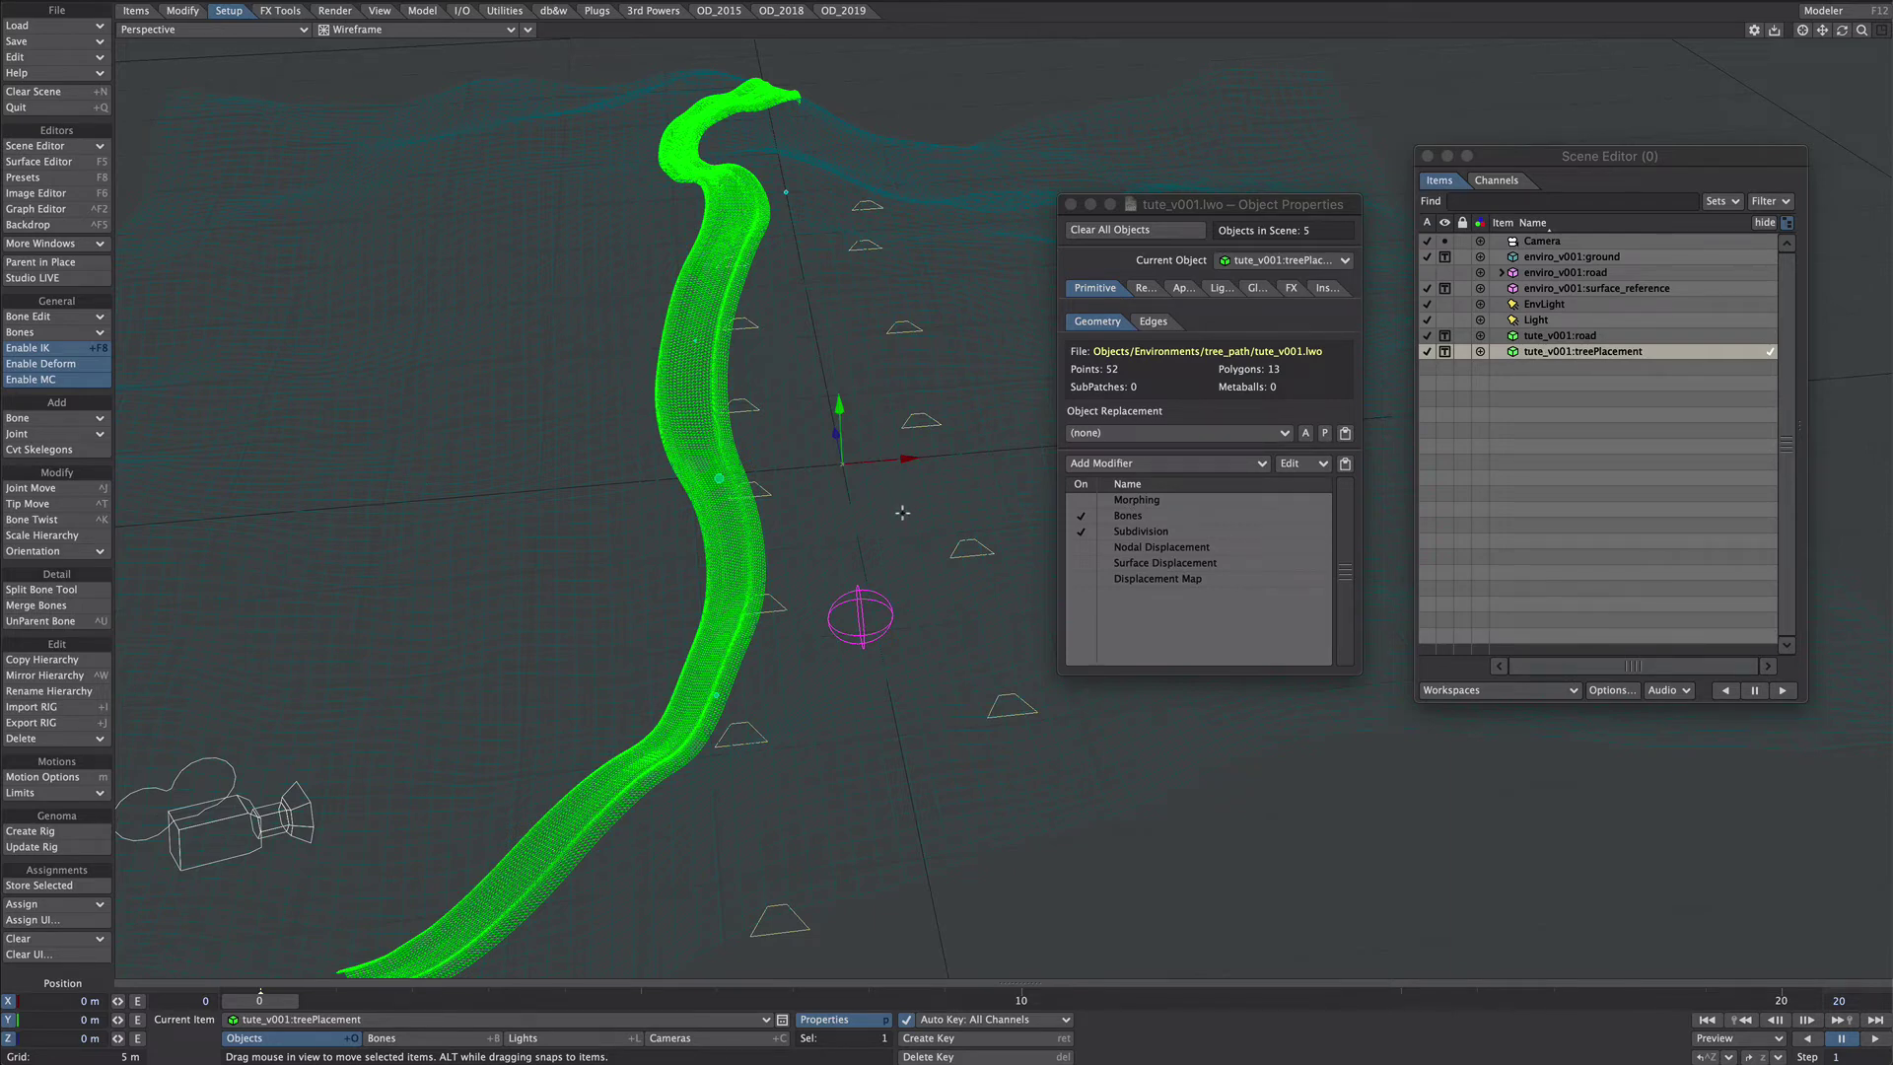
key("F5")
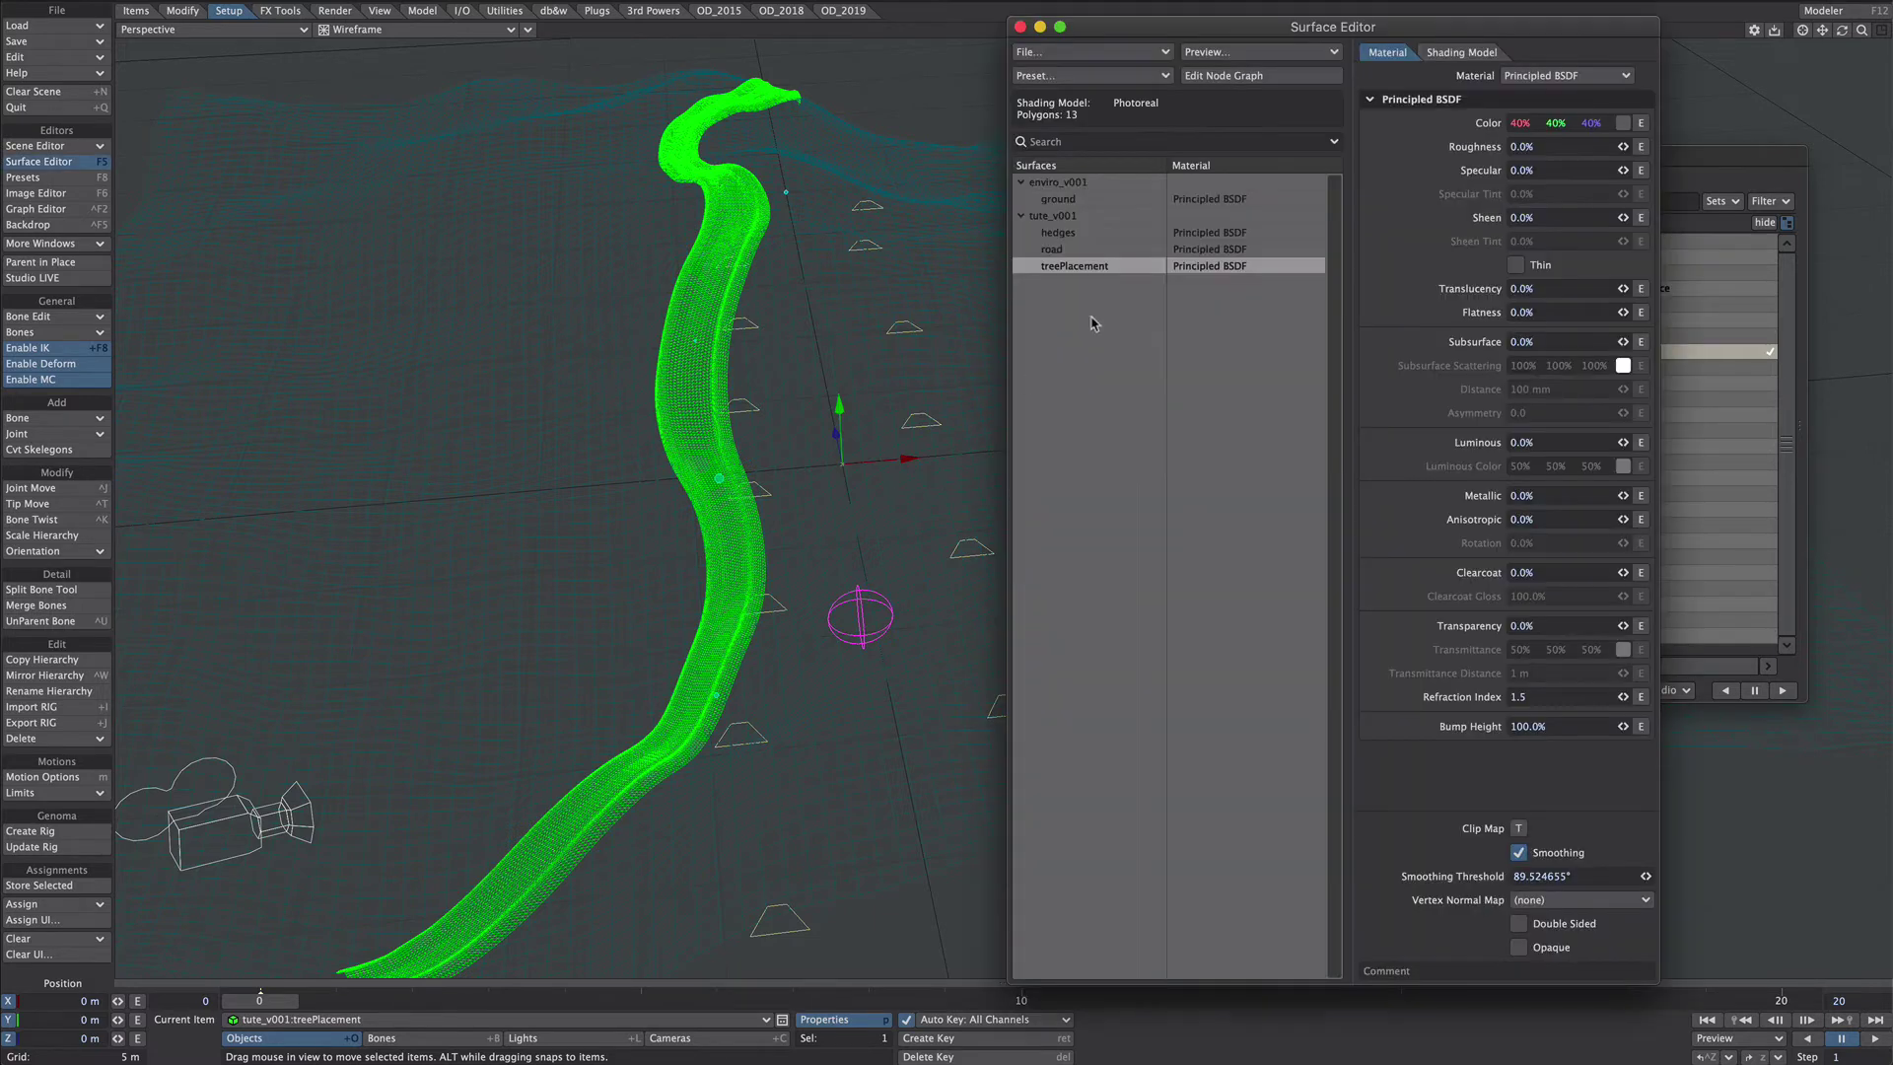
left_click(1080, 199)
right_click(1041, 201)
left_click(1053, 185)
left_click(1062, 269)
right_click(1079, 275)
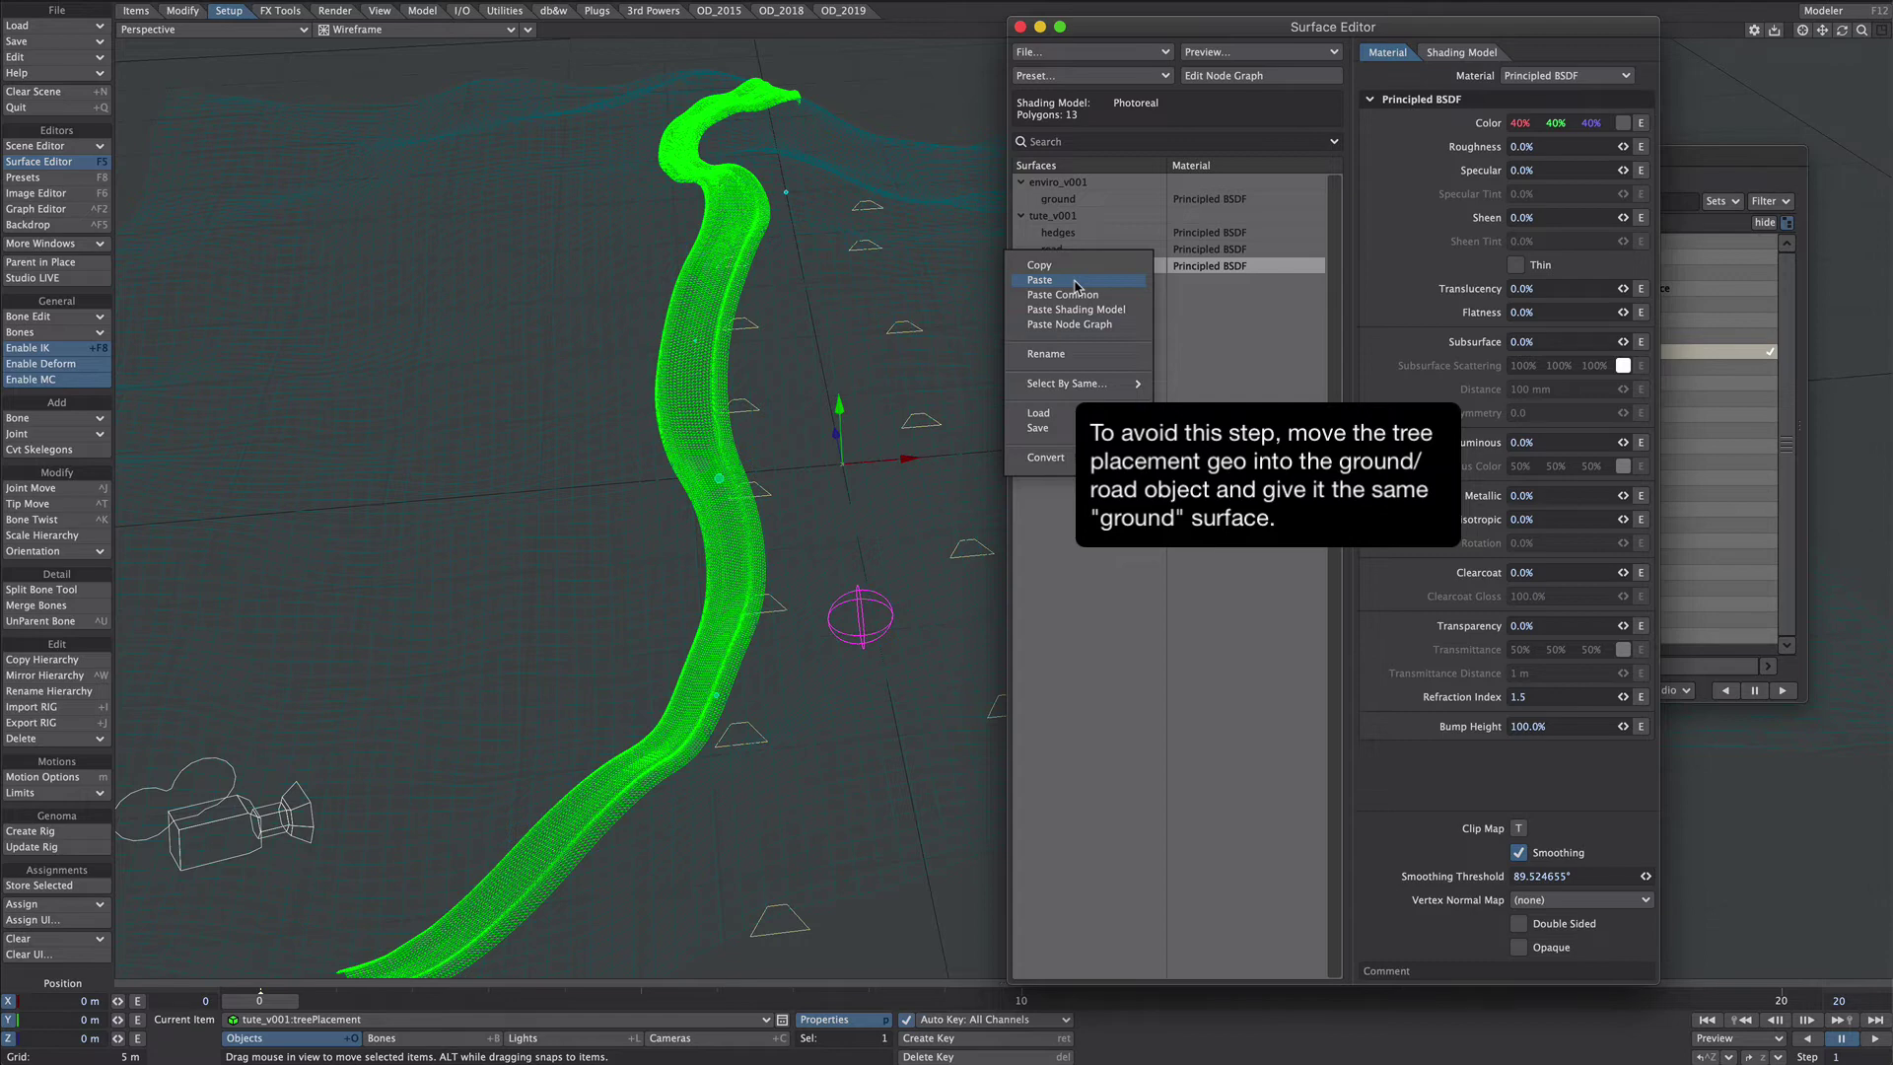
left_click(1076, 282)
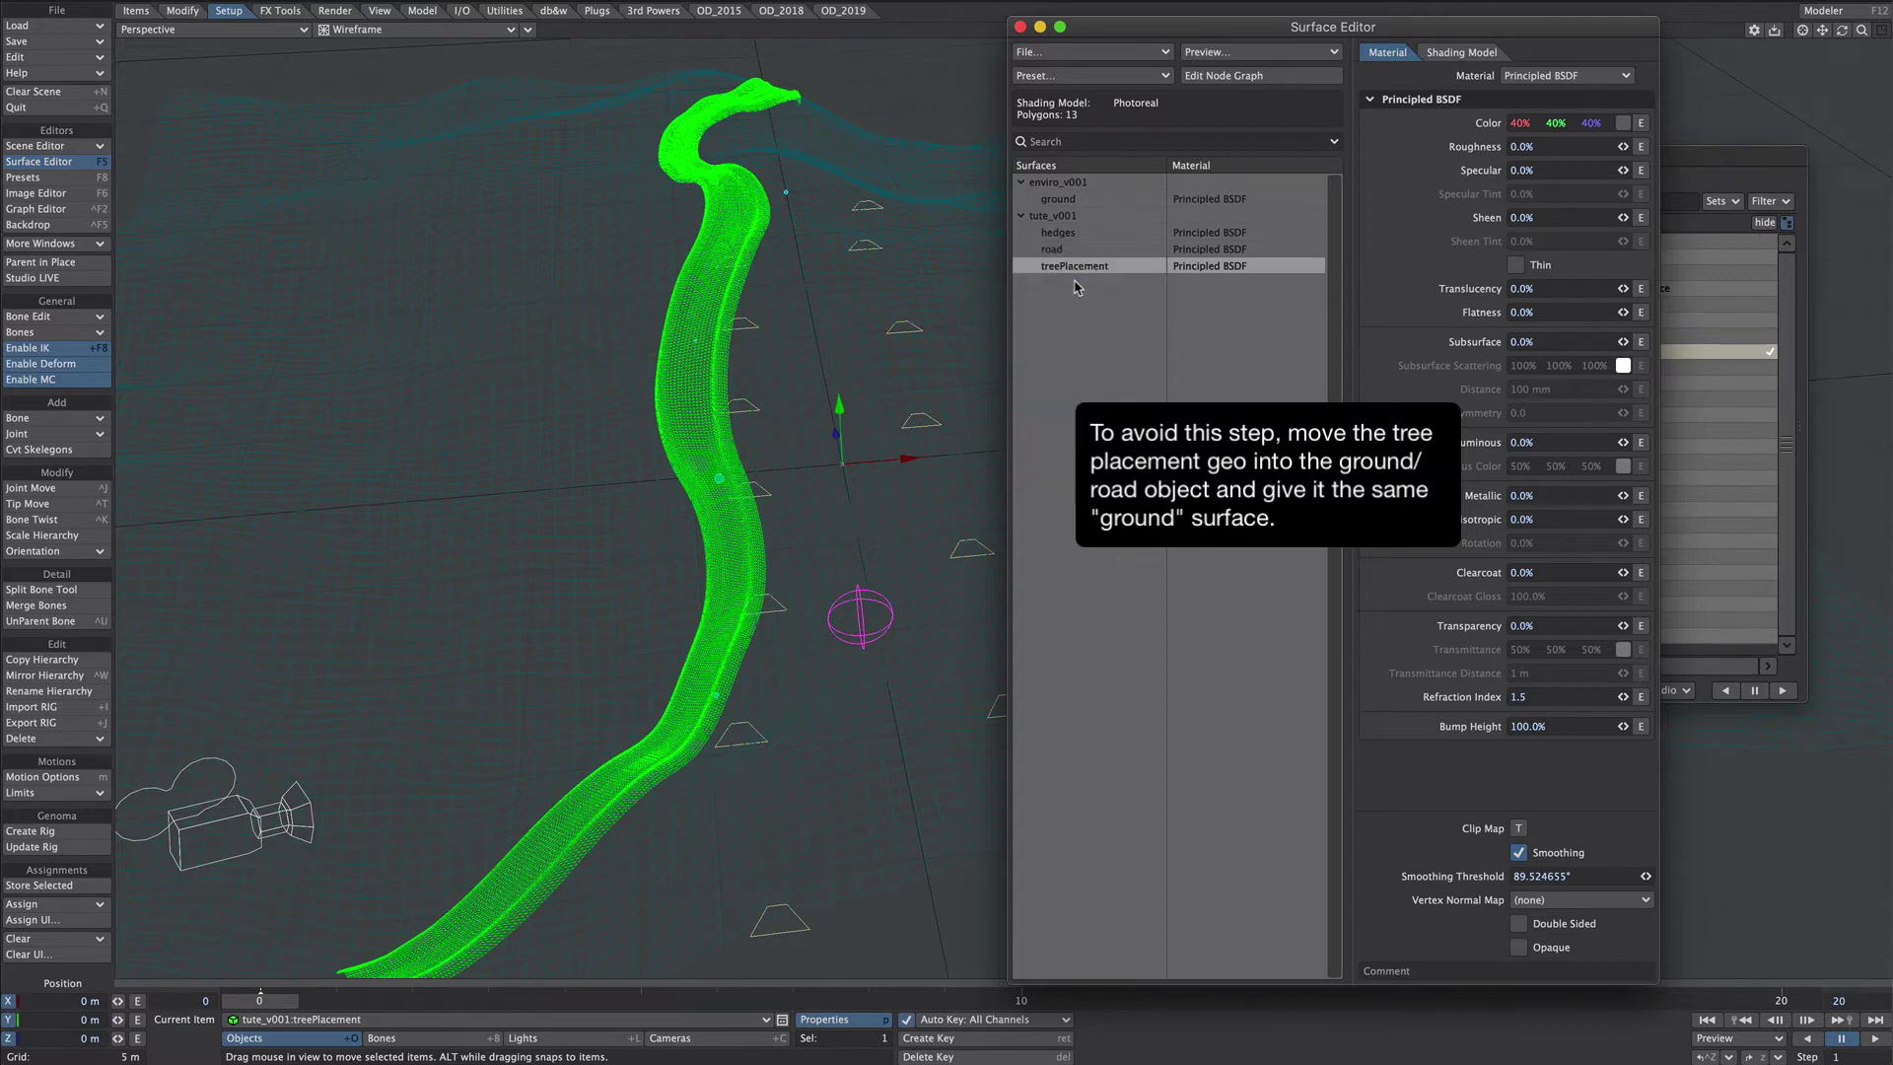
key("F5")
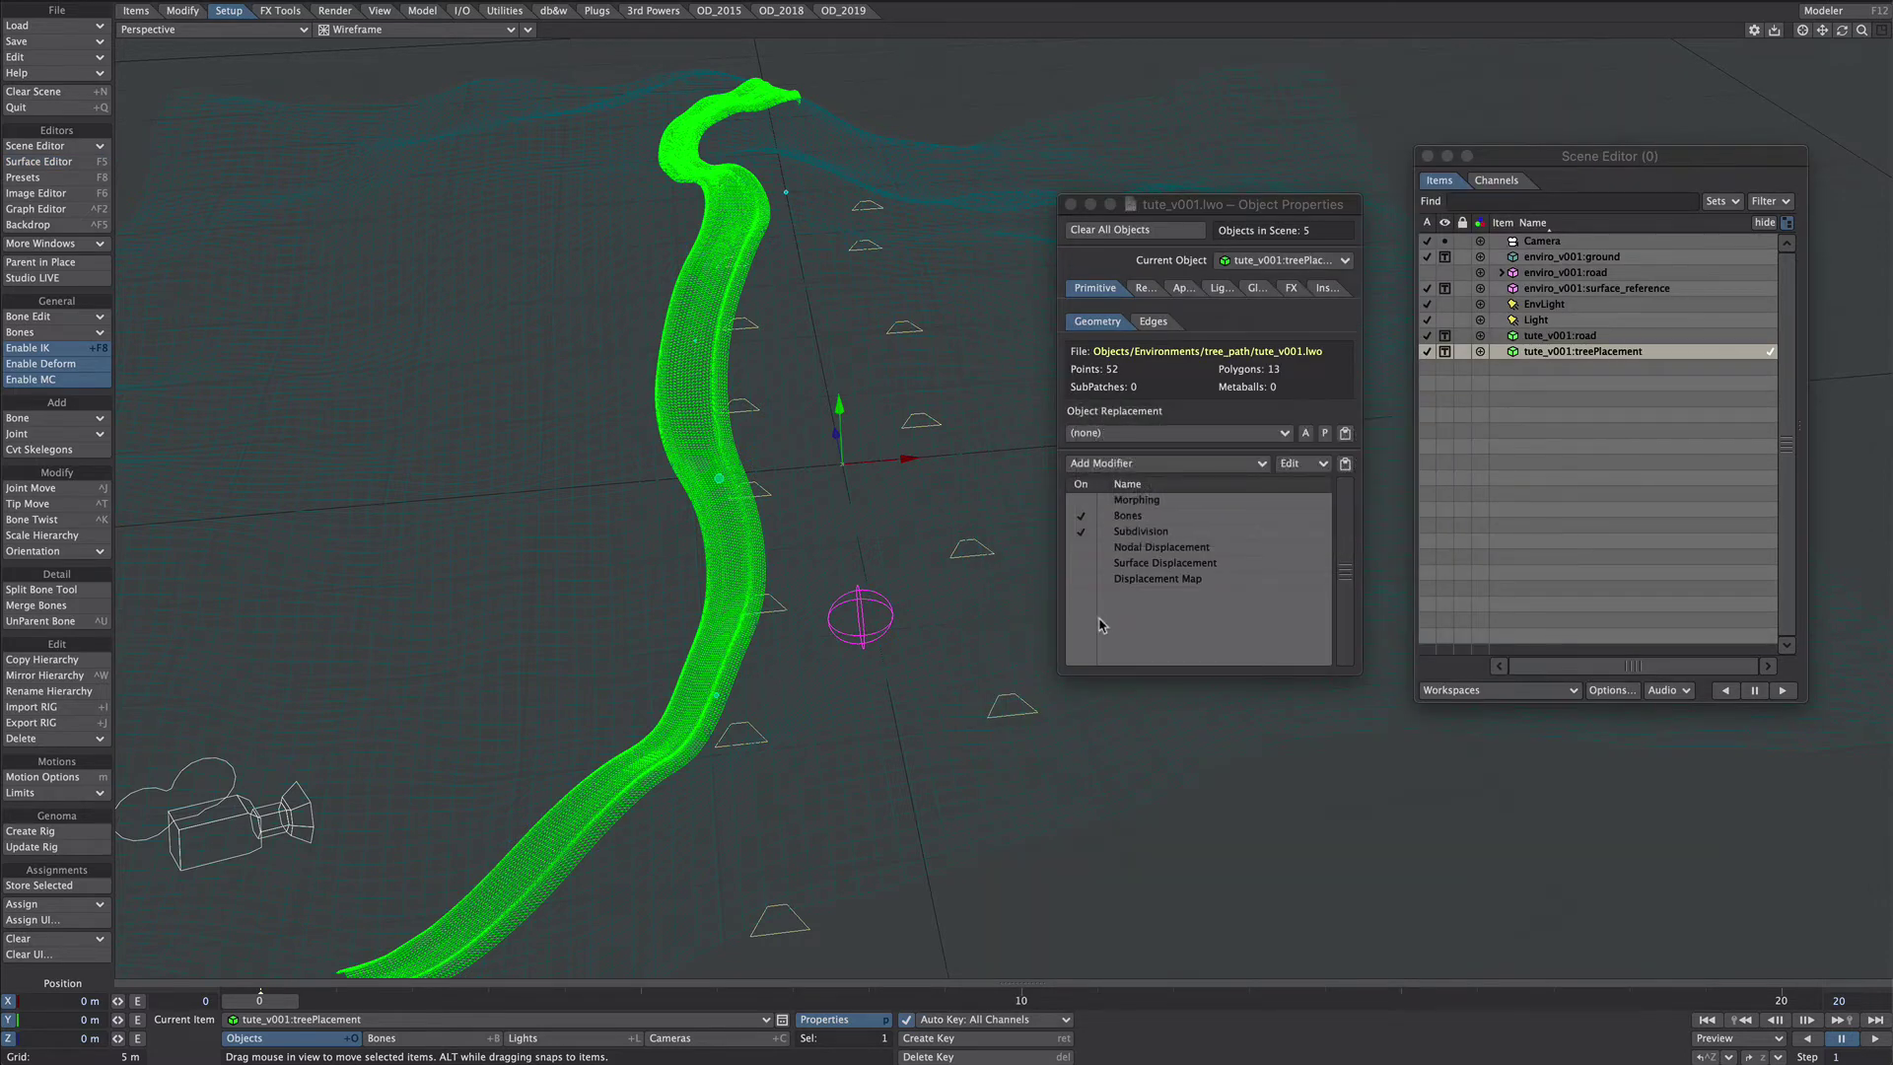
Step: Enable Surface Displacement on tute_v001:treePlacement with a distance of 1 m
left_click(1142, 570)
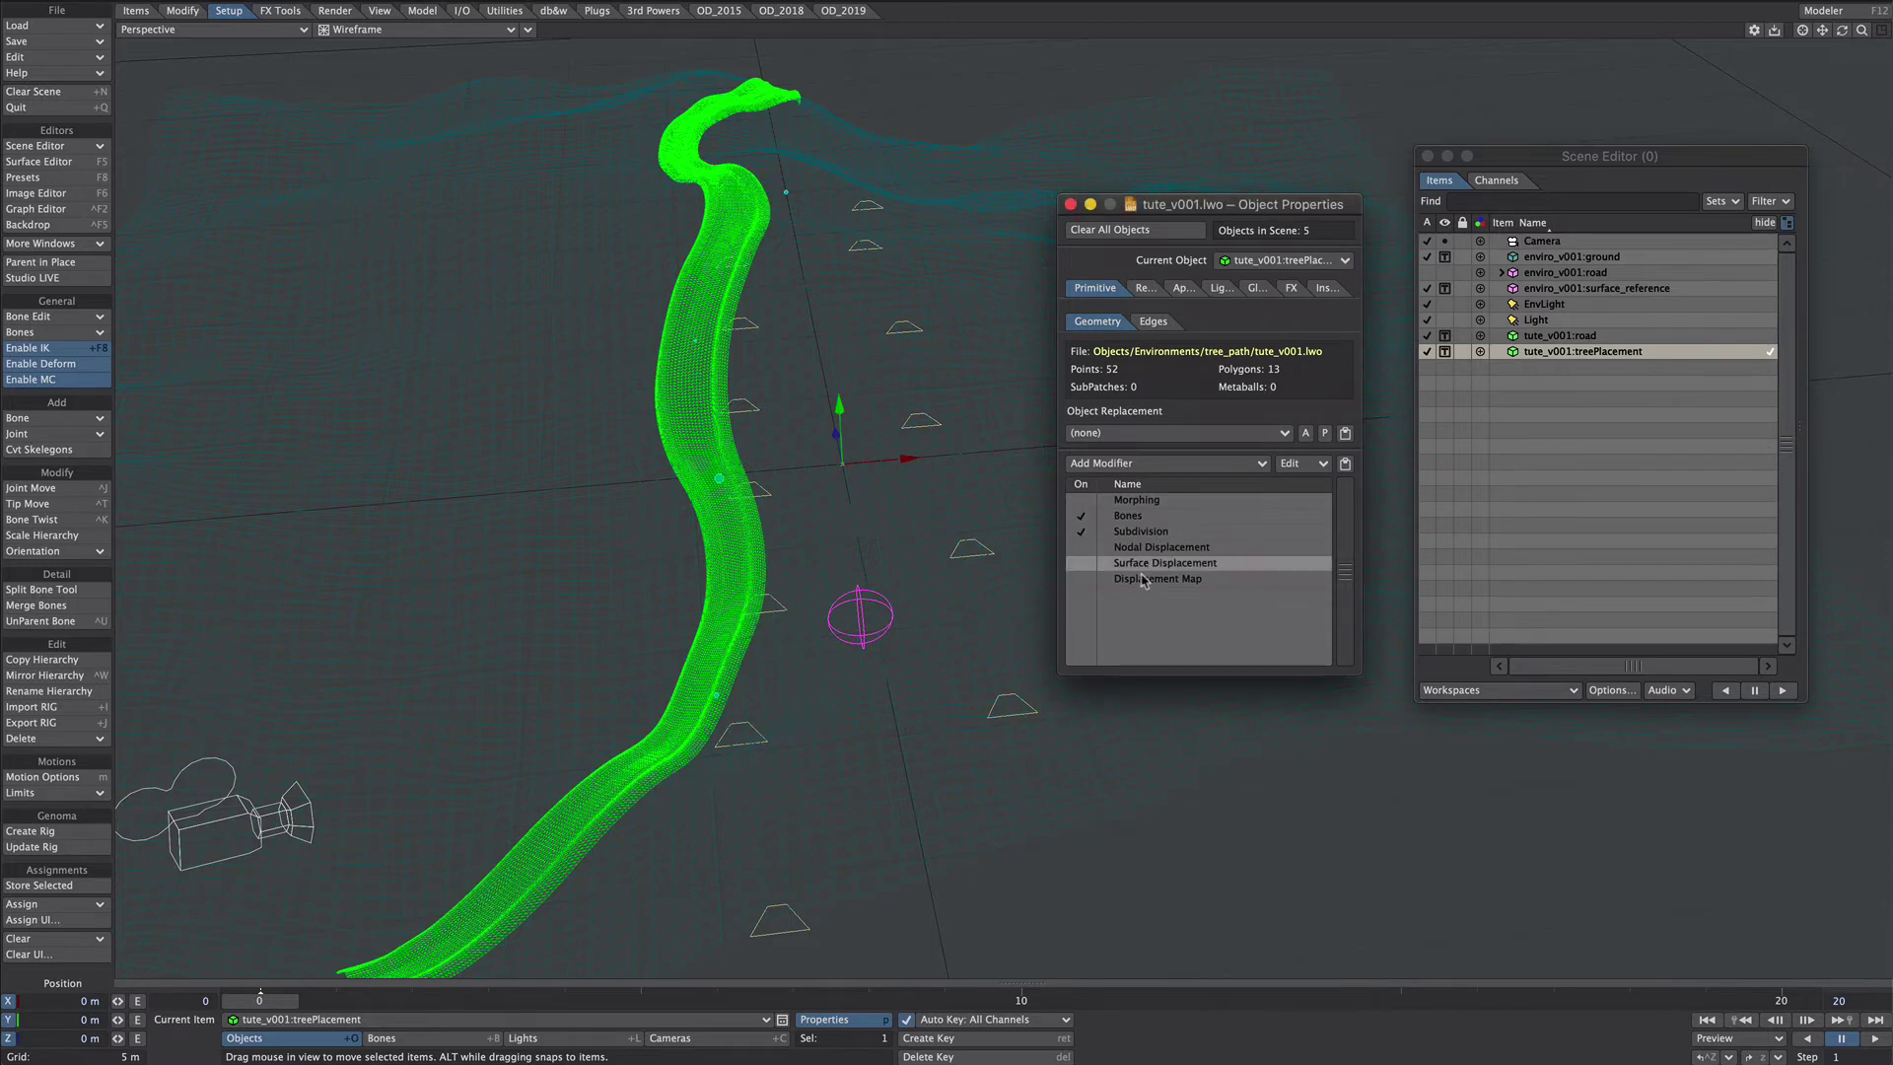
left_click(1077, 565)
left_click(1145, 568)
left_click_drag(1252, 703, 1191, 702)
type("1")
key("Return")
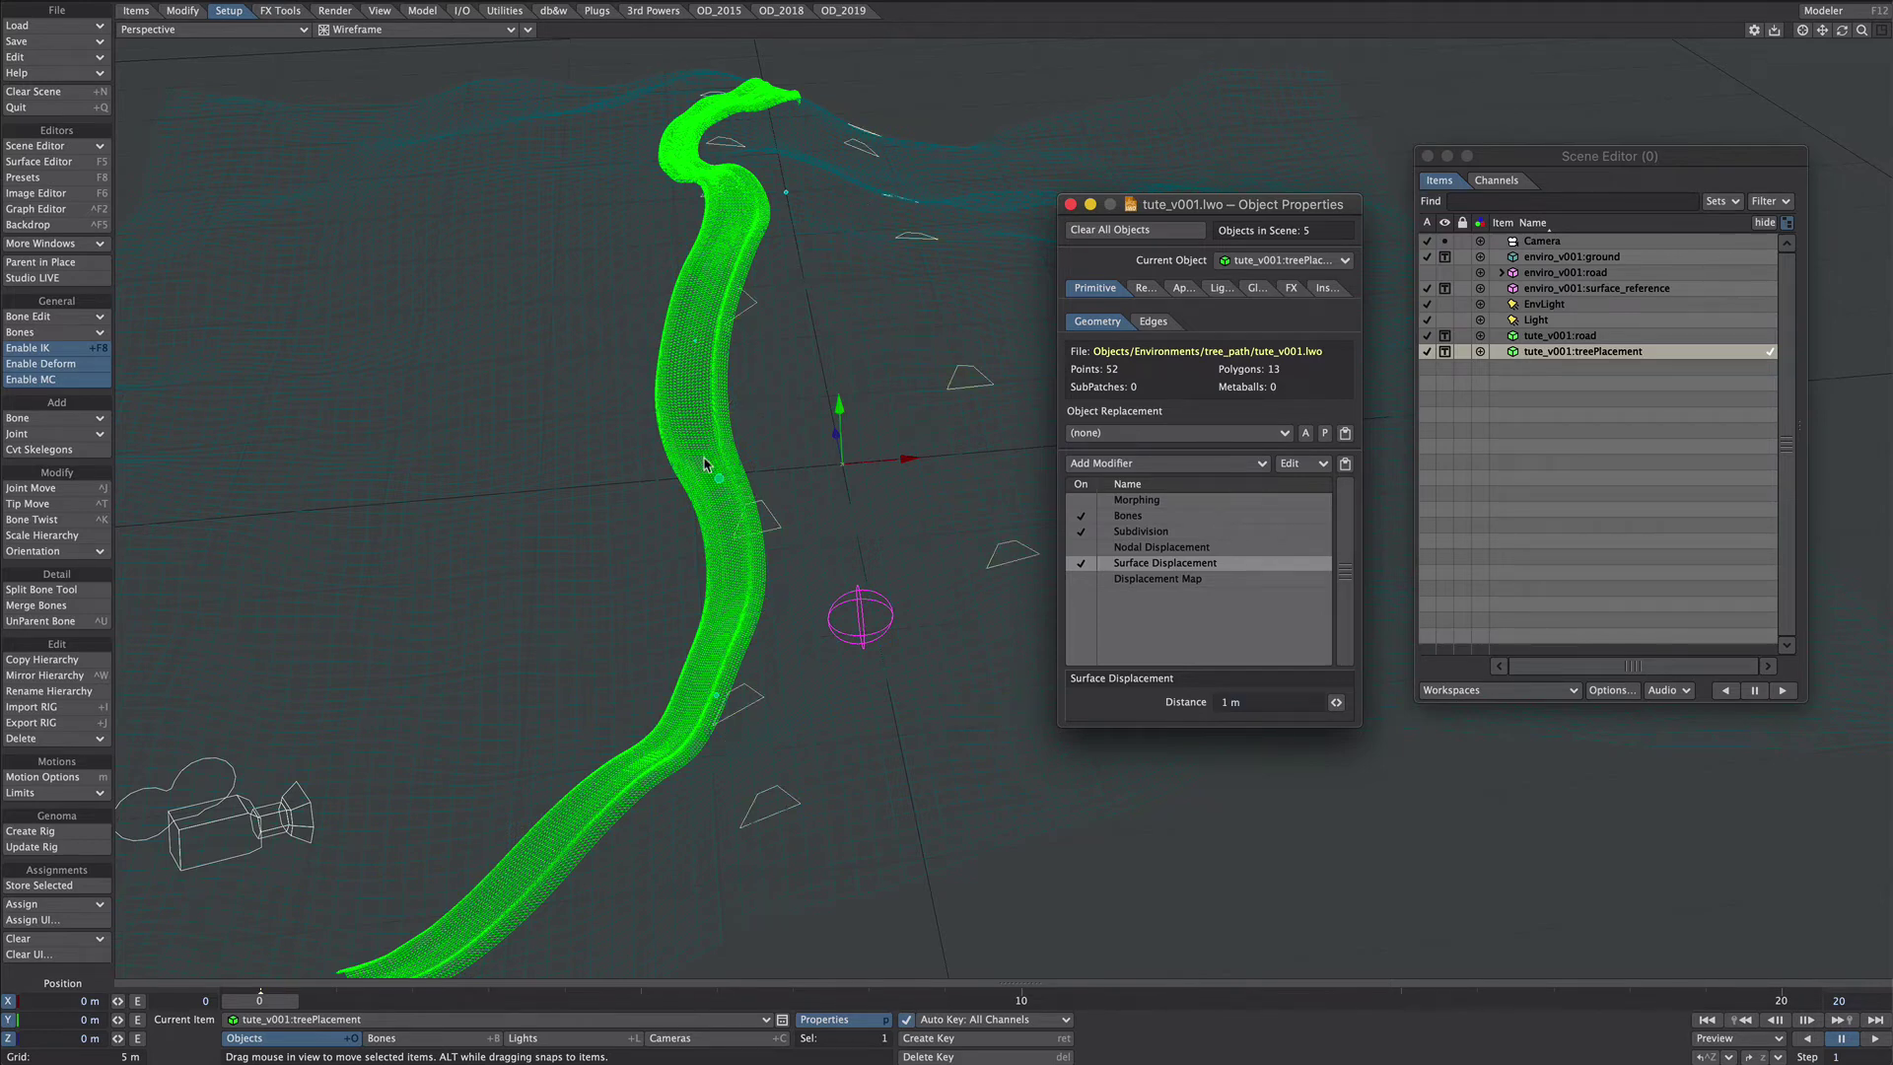
Step: Make tute_v001:treePlacement use the bones from enviro_v001:road and close its properties windows
left_click(1142, 521)
double_click(1128, 515)
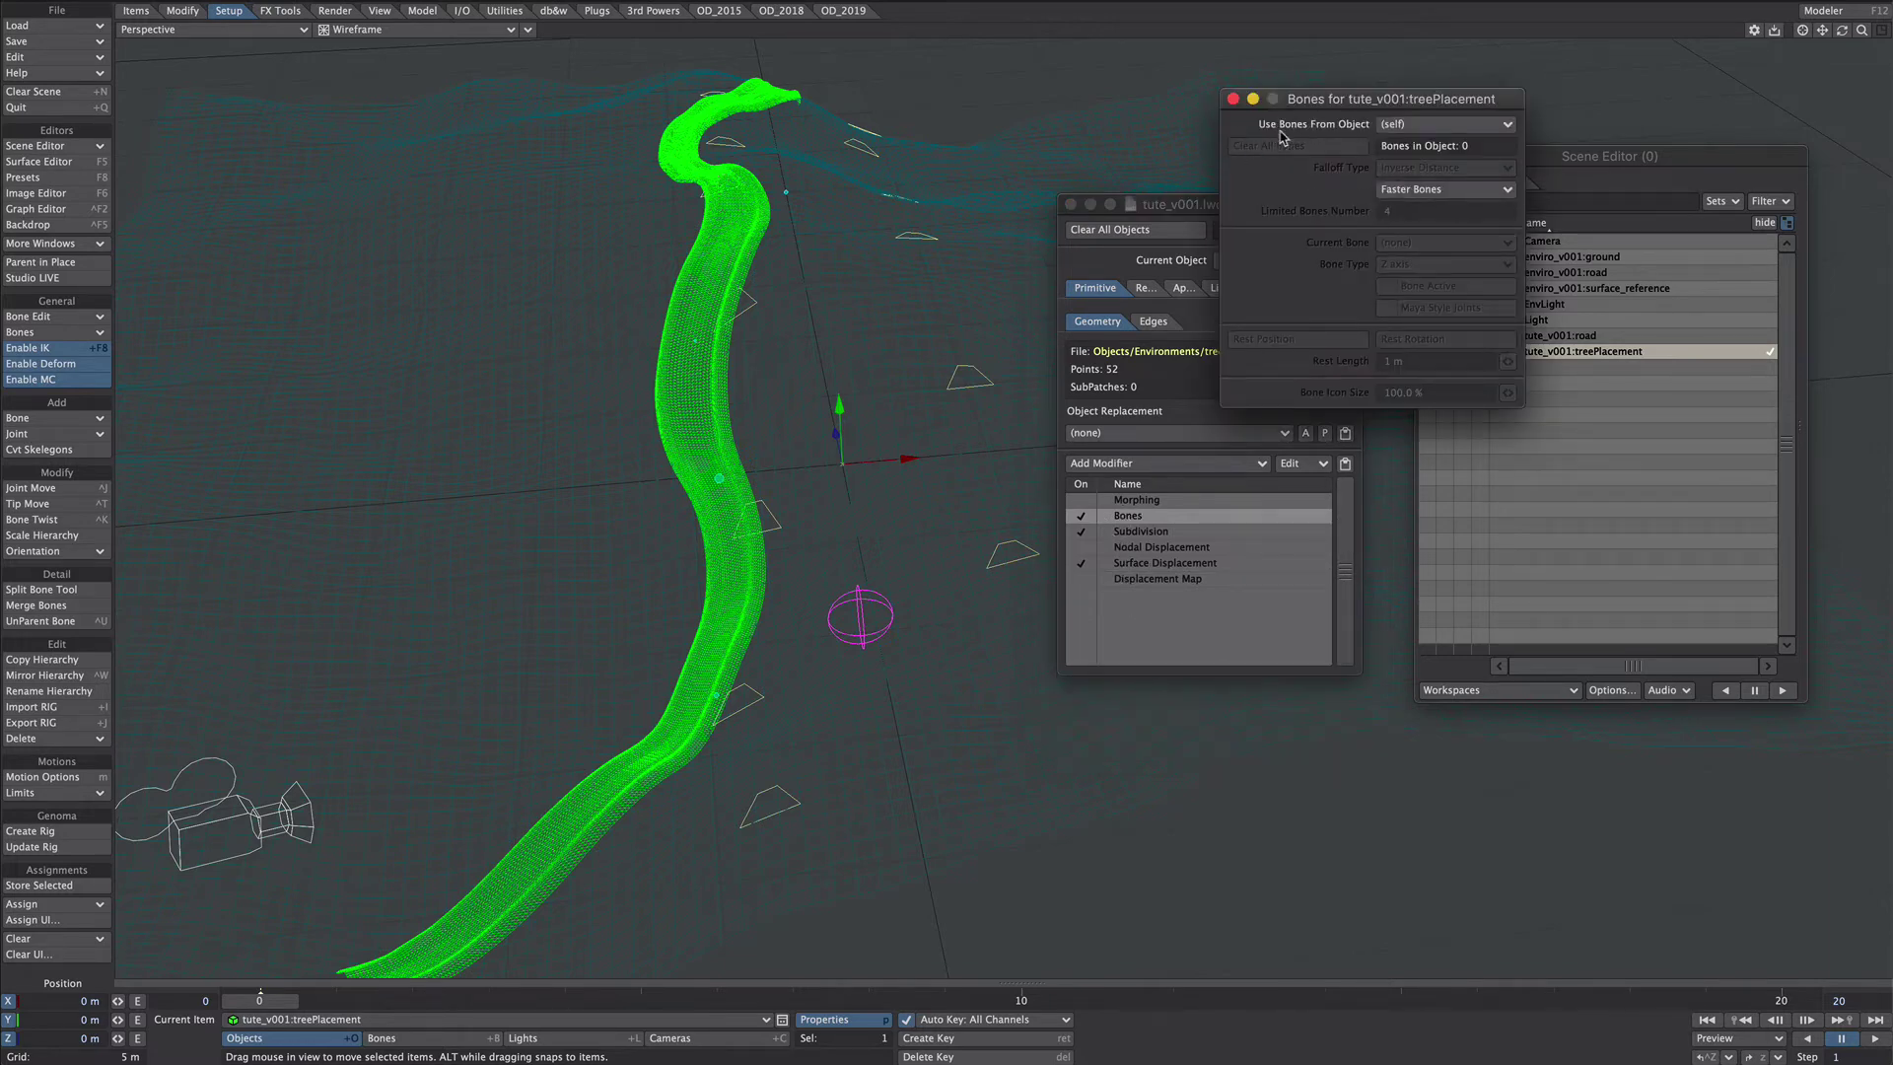
left_click(1401, 126)
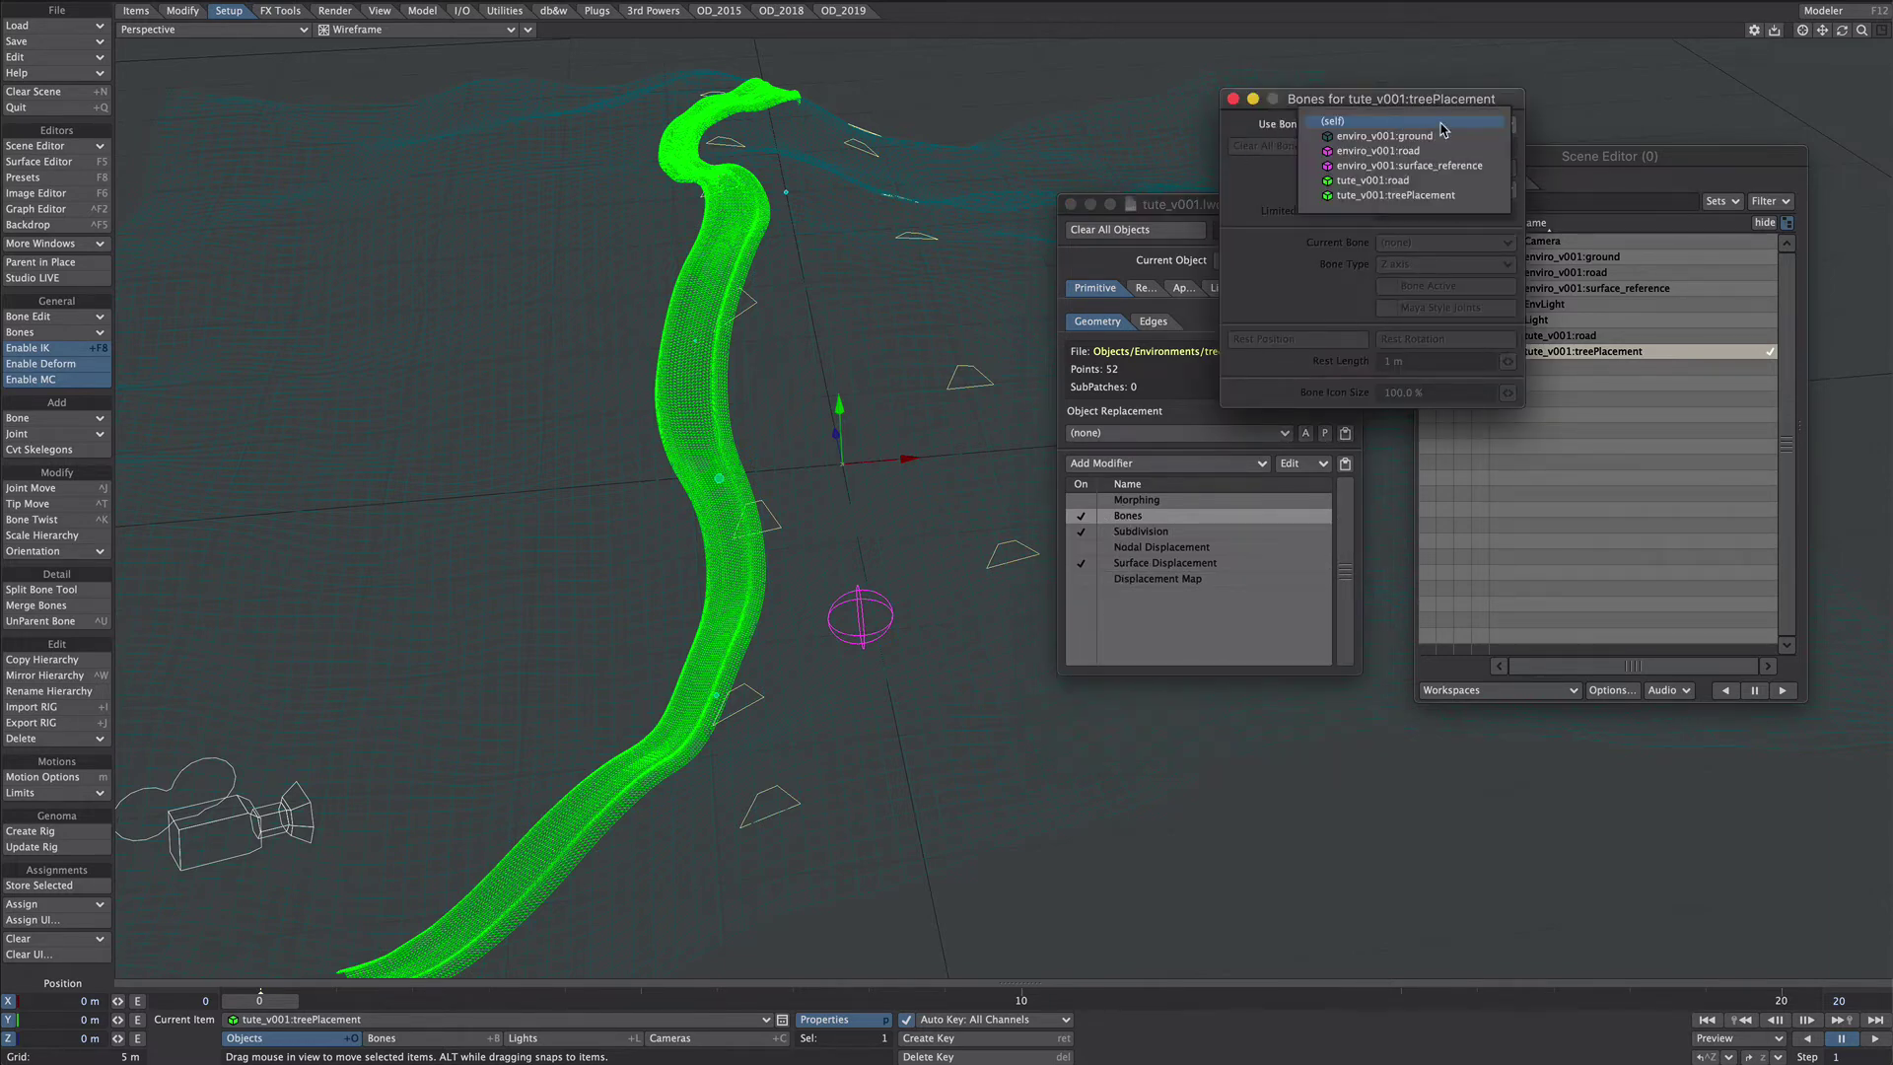
left_click(1380, 151)
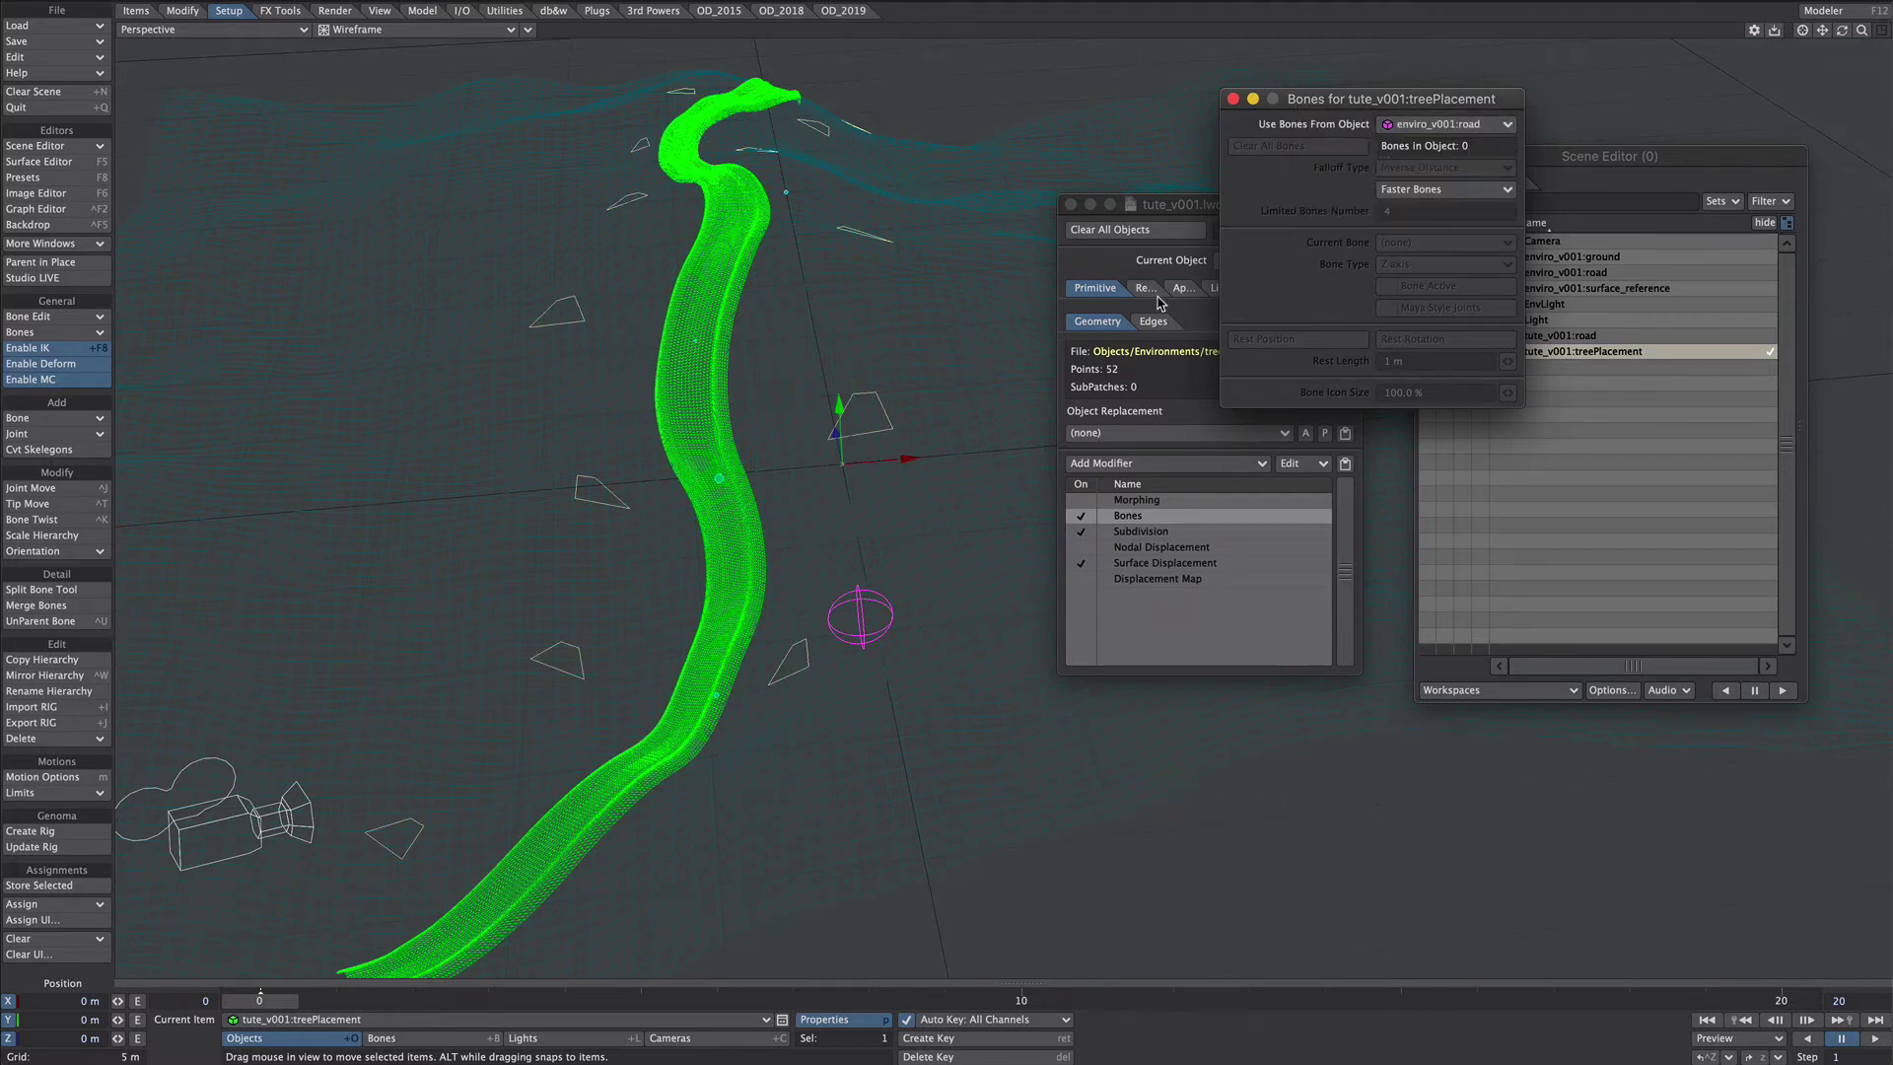
left_click(1233, 98)
left_click(1070, 205)
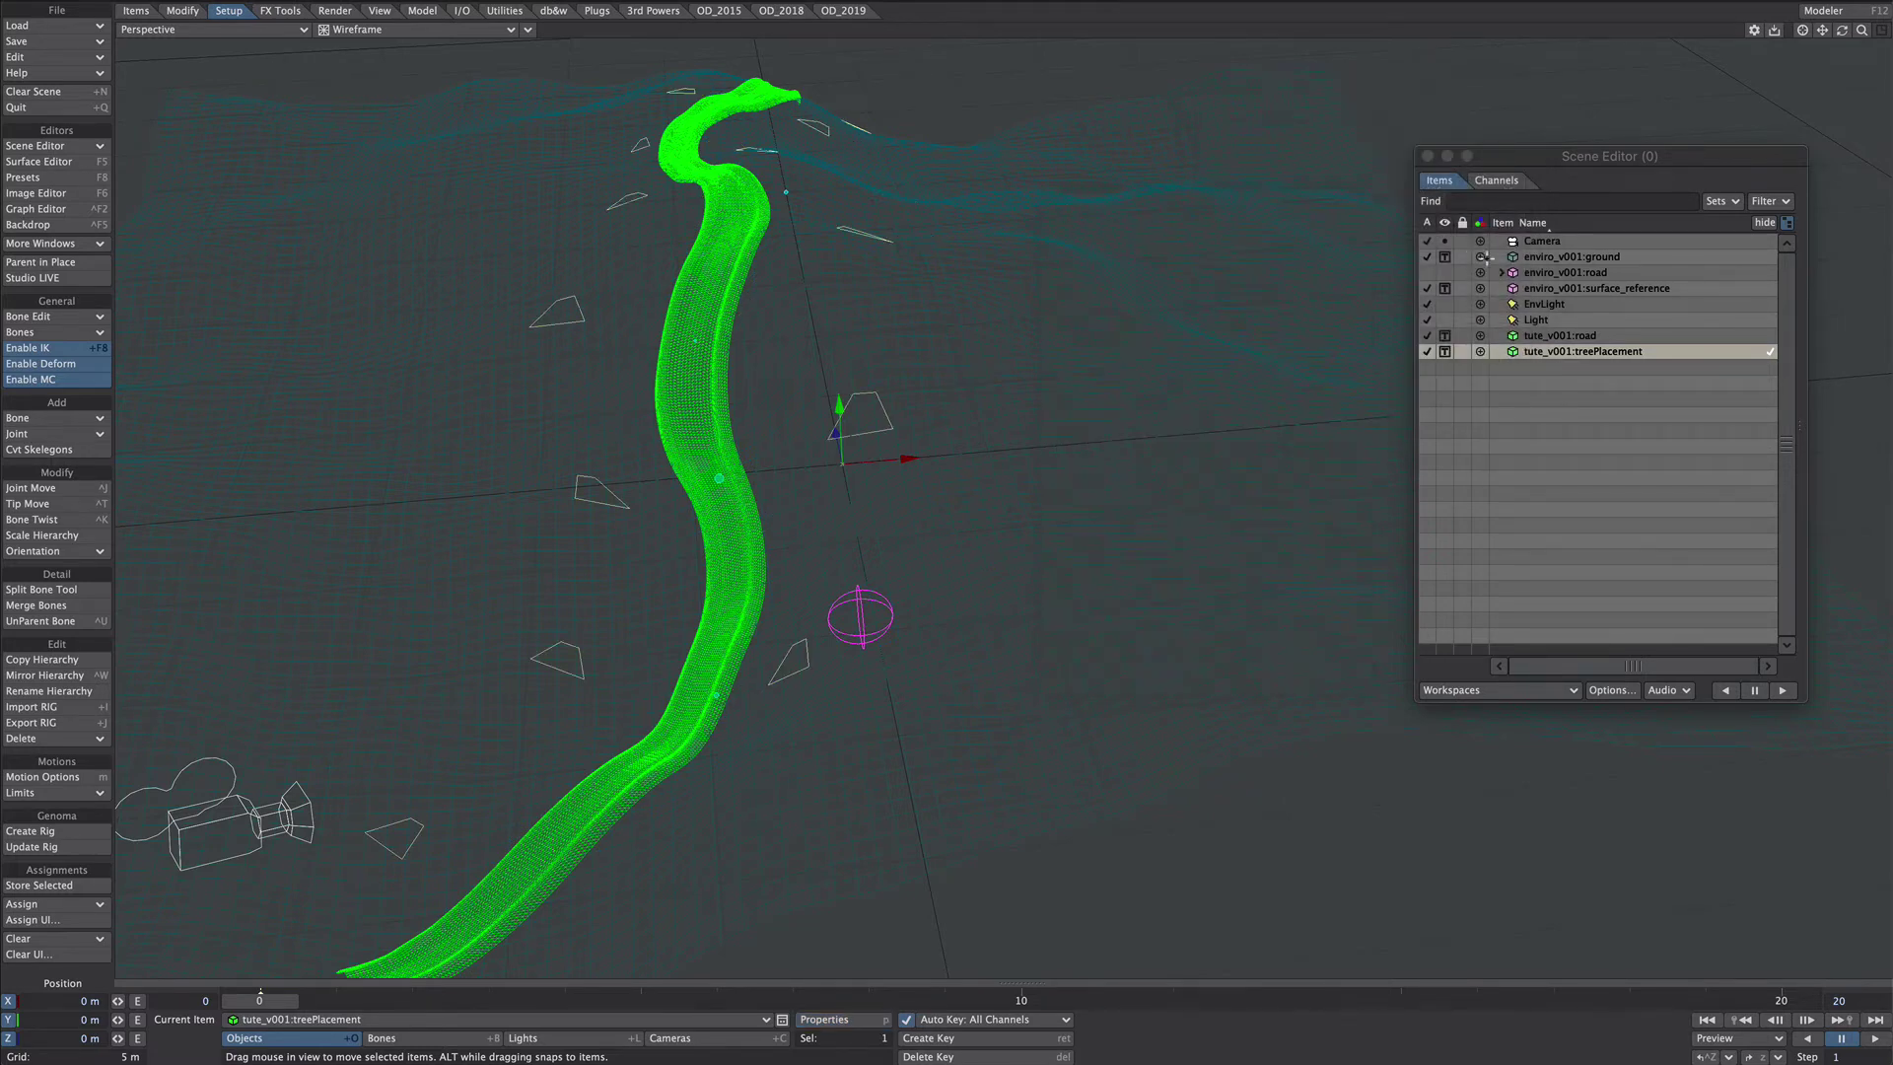
Step: Select Bone (2) of enviro_v001:road for moving and enable Studio LIVE
left_click(1501, 273)
left_click(1556, 305)
key("h")
left_click(797, 671)
key("t")
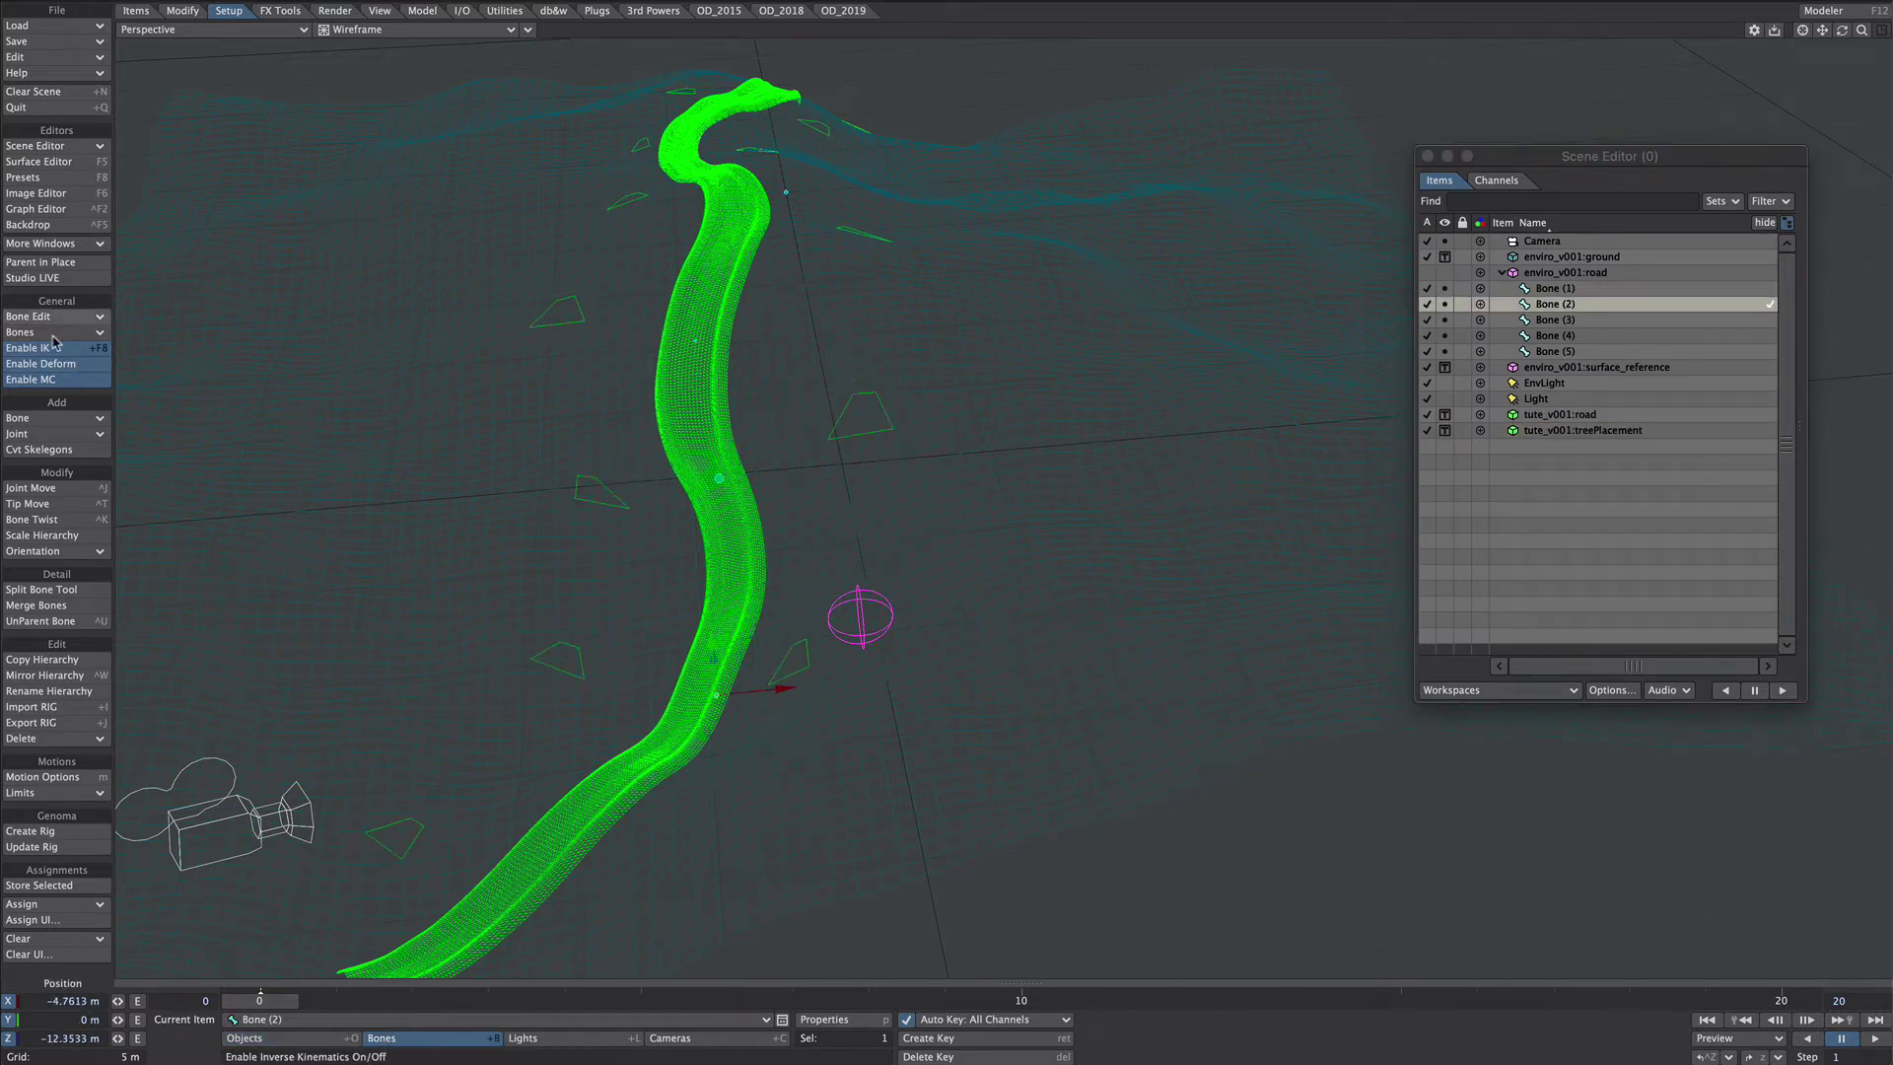
left_click(59, 280)
Step: Try repositioning Bone (2), undo the last move, and shift the joint near the road's middle sideways to reshape the bend
left_click_drag(768, 657, 685, 662)
left_click_drag(646, 410, 731, 406)
right_click_drag(731, 406, 741, 477)
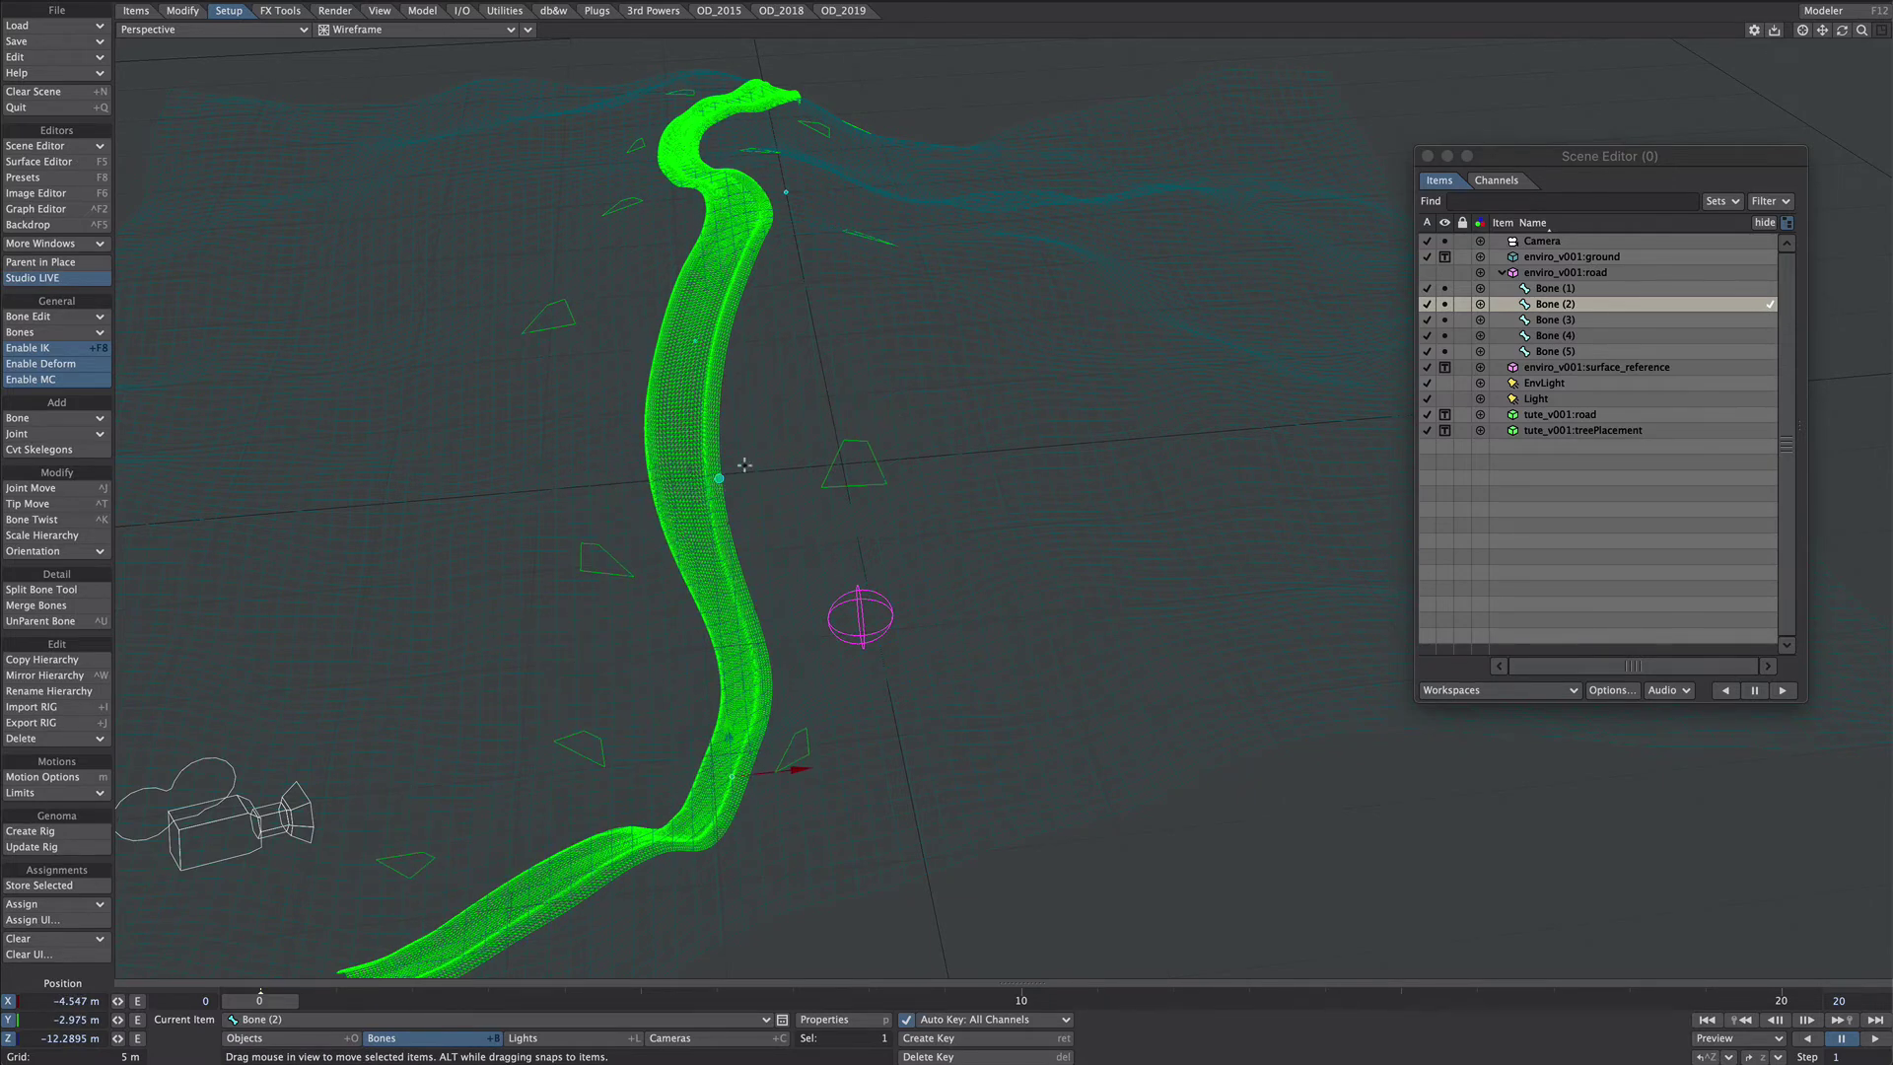
key("ctrl+z")
left_click(719, 479)
left_click_drag(719, 479, 846, 497)
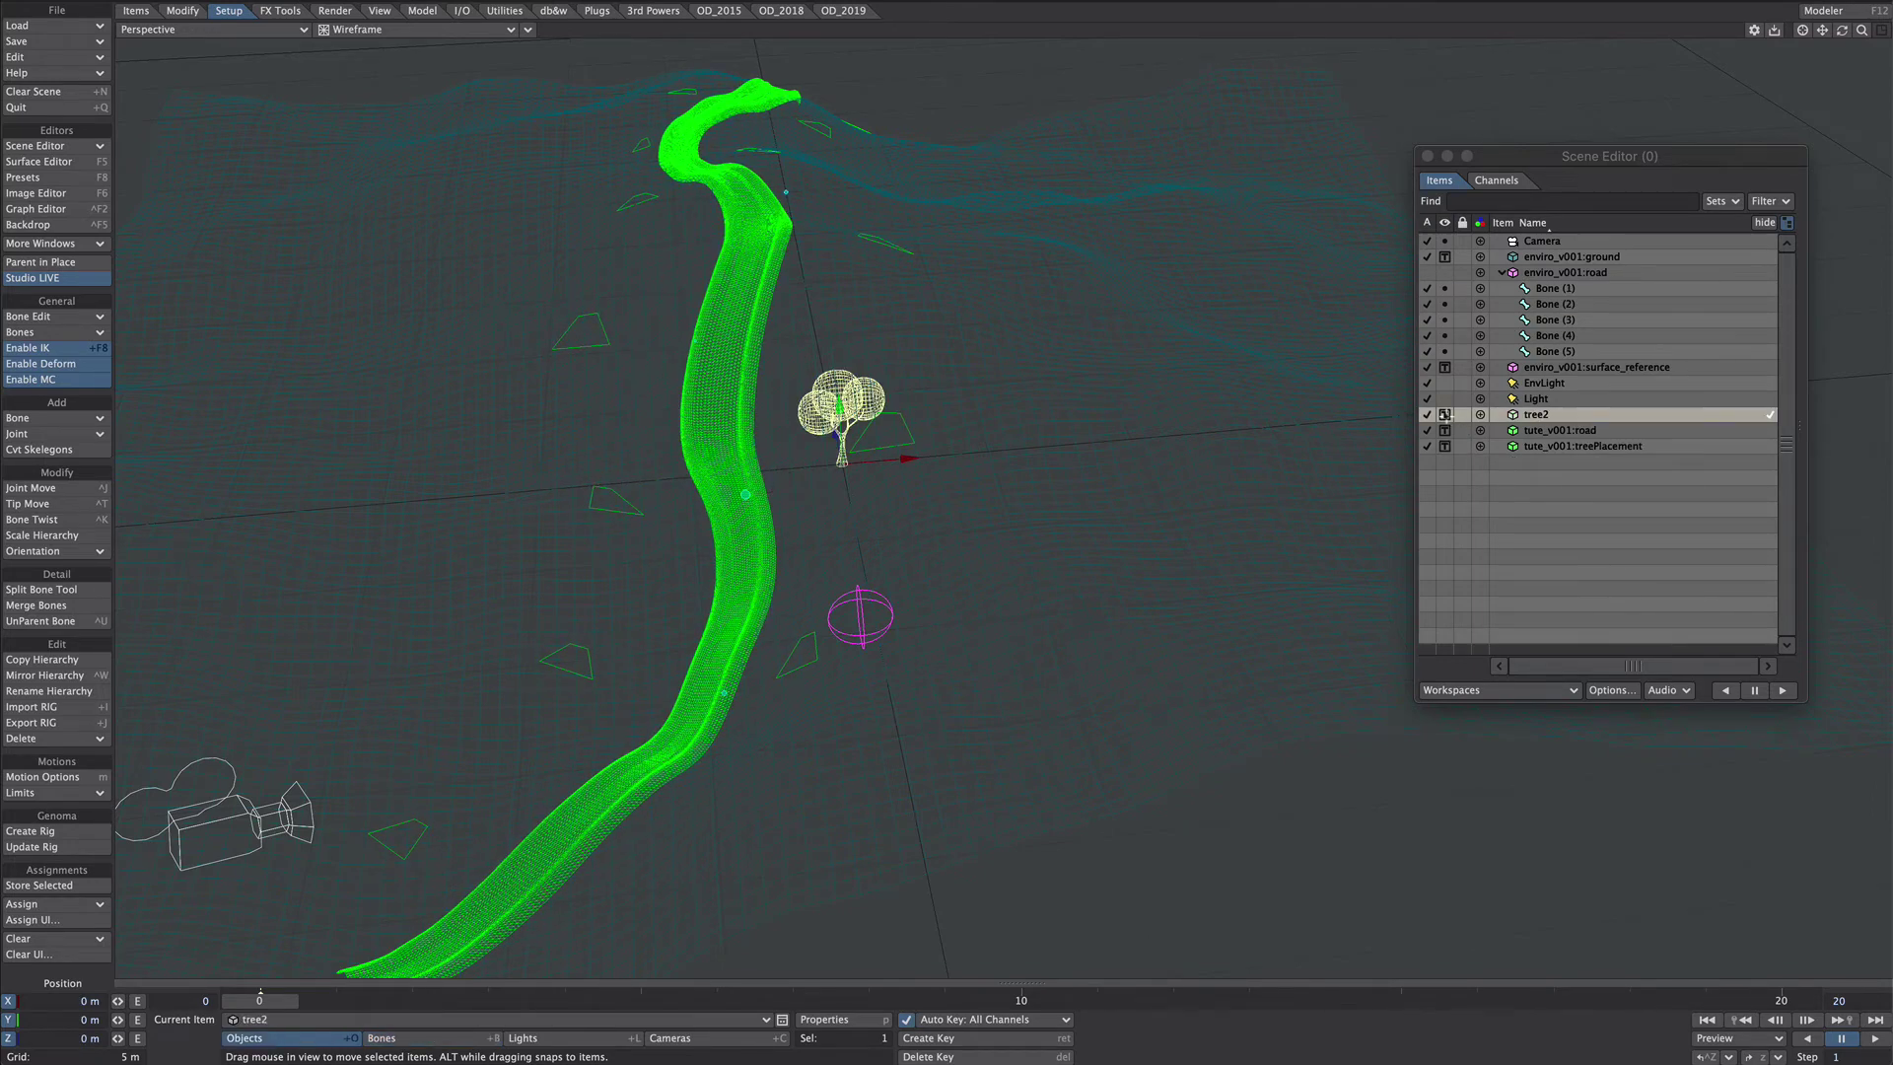
Step: Hide and deactivate the tree2 object in the scene
left_click(1444, 415)
left_click(1437, 443)
left_click(1427, 418)
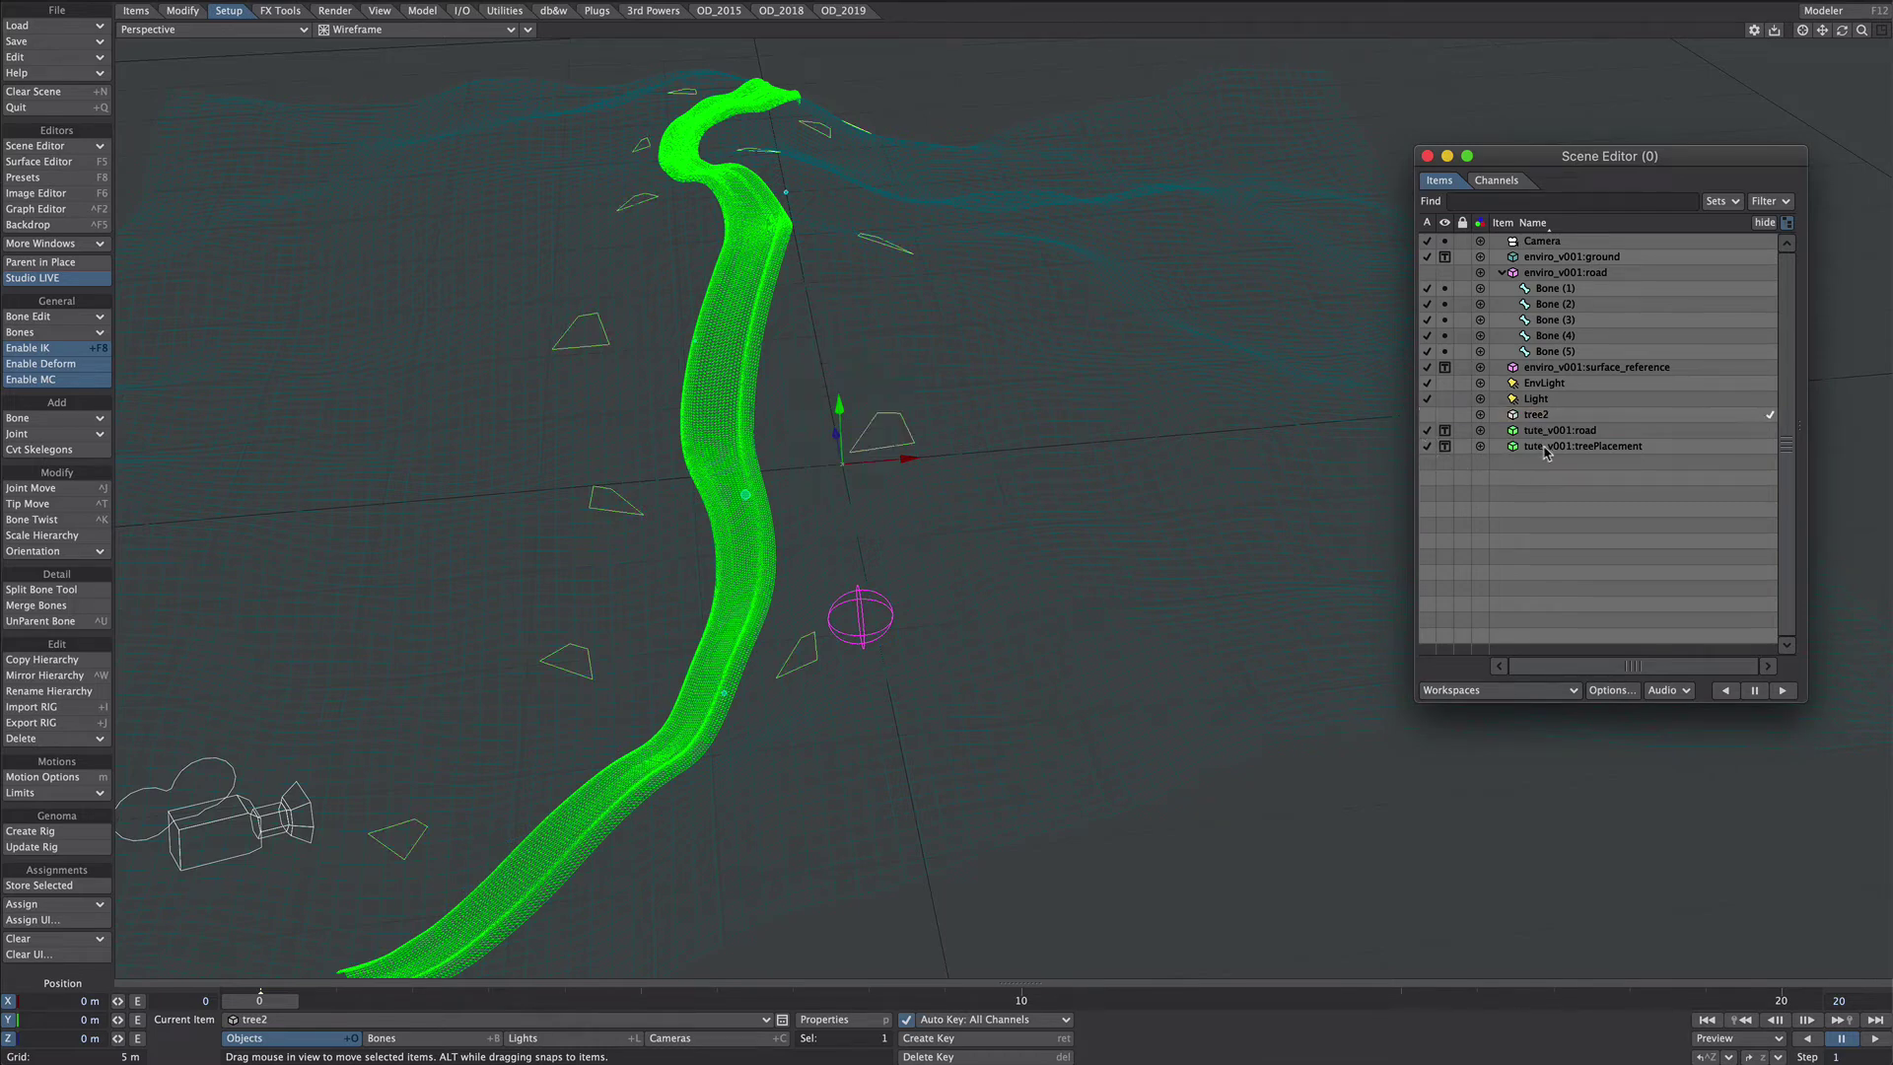
Step: Add an Instance Generator to tute_v001:treePlacement with tree2 as its instanced object
left_click(1545, 448)
key("p")
left_click(1326, 288)
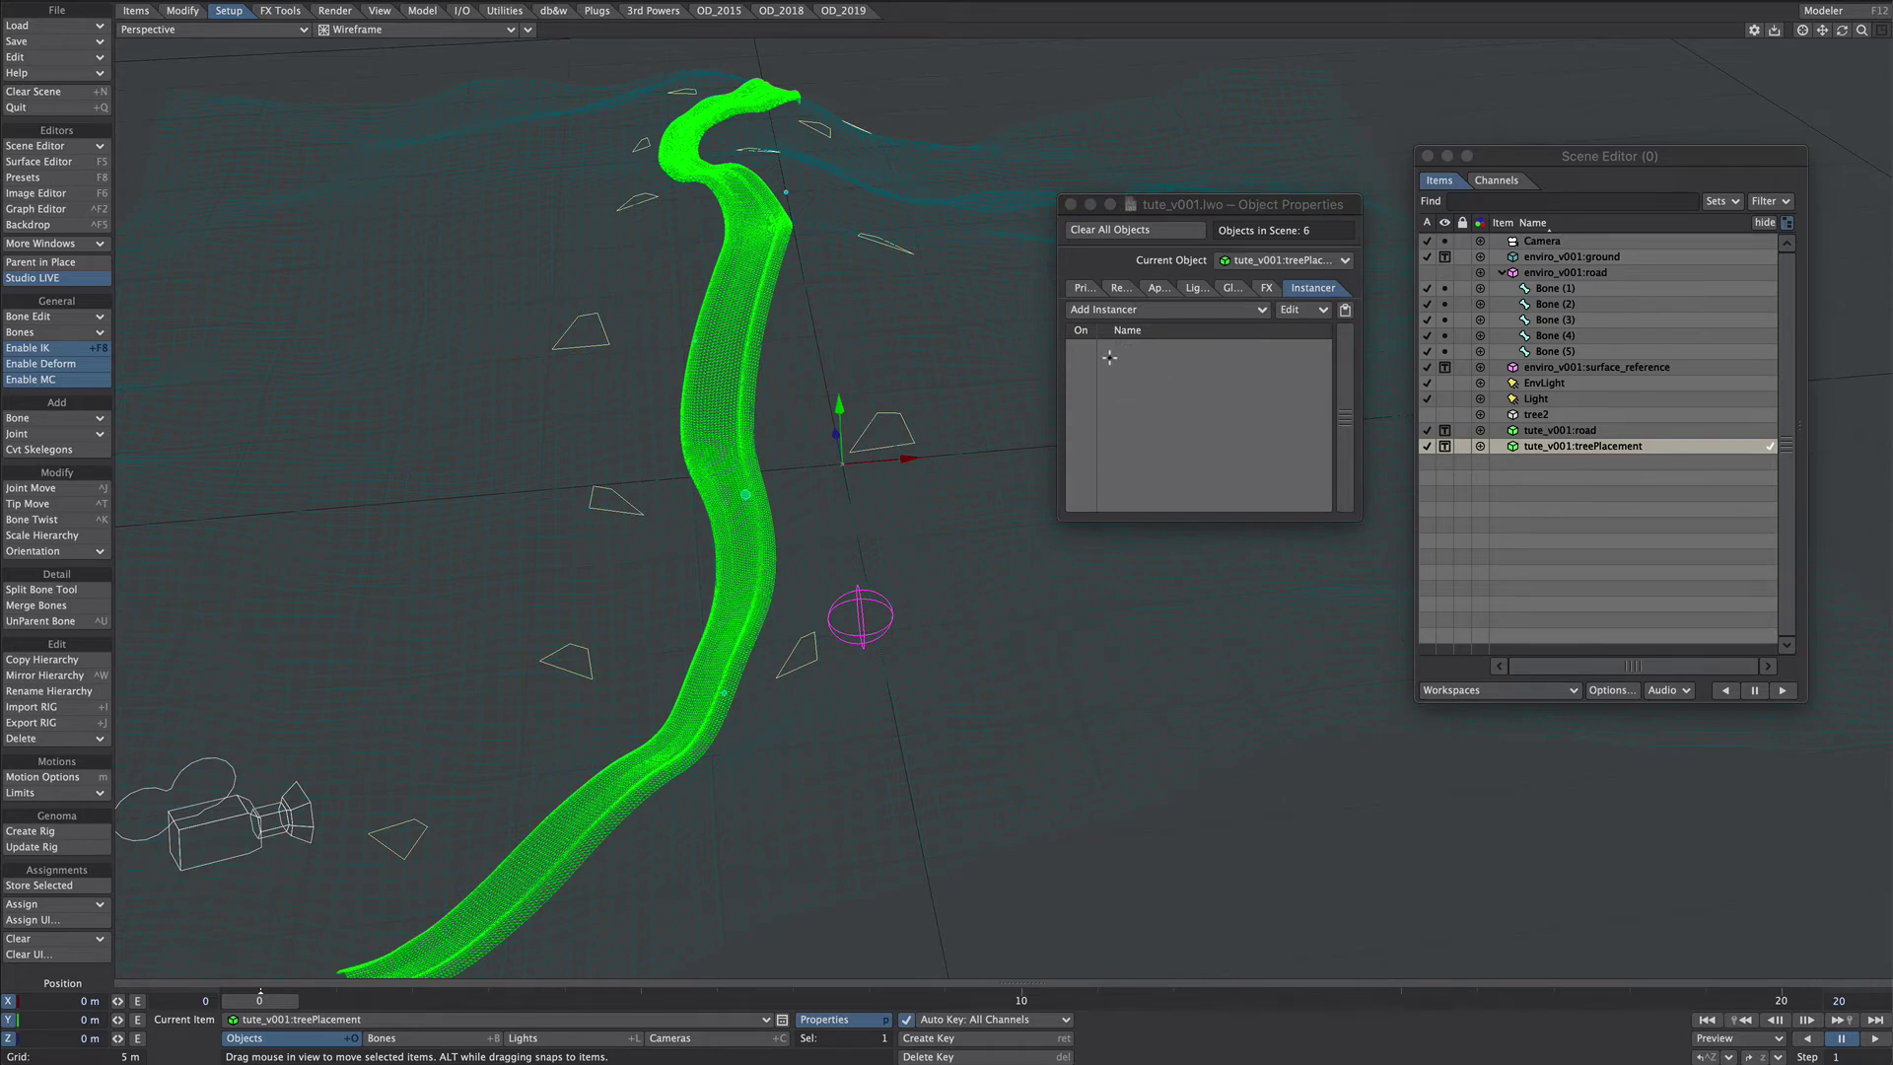
left_click(1110, 311)
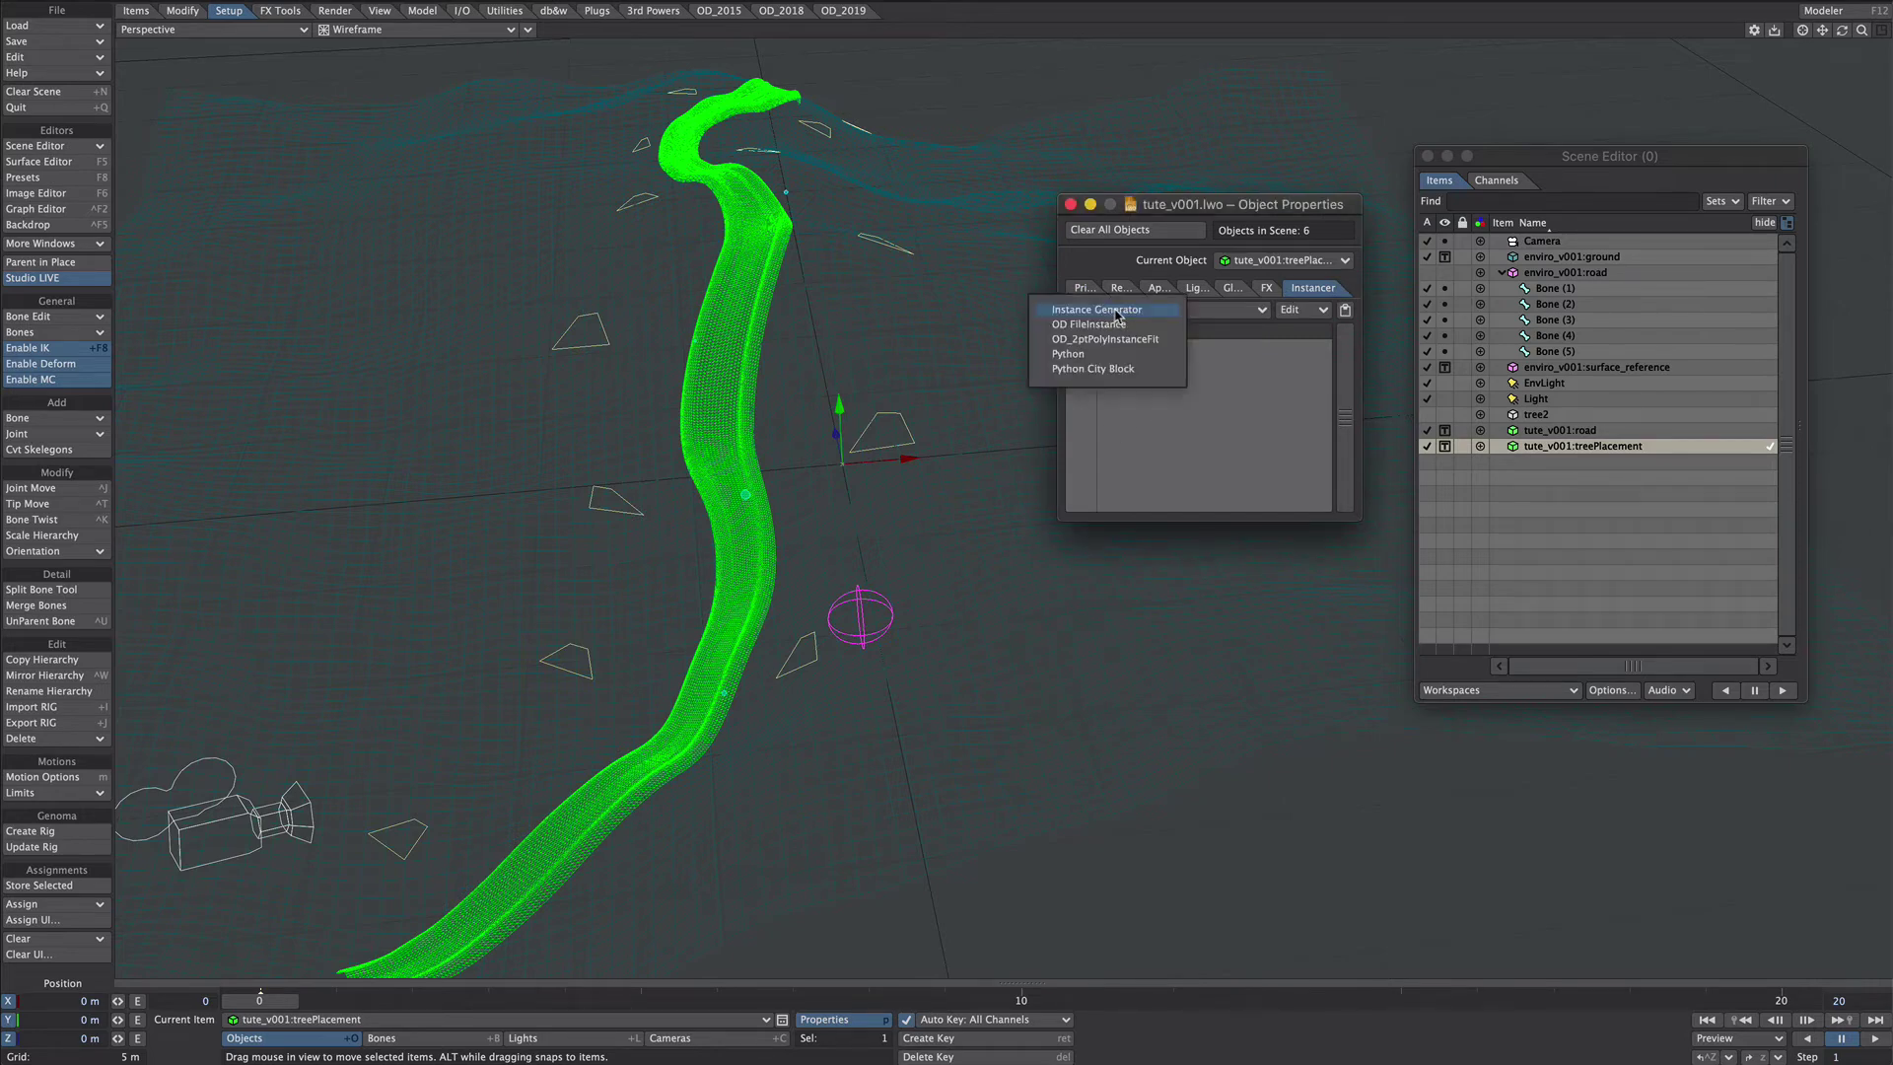
left_click(1118, 311)
double_click(1144, 347)
left_click(1291, 285)
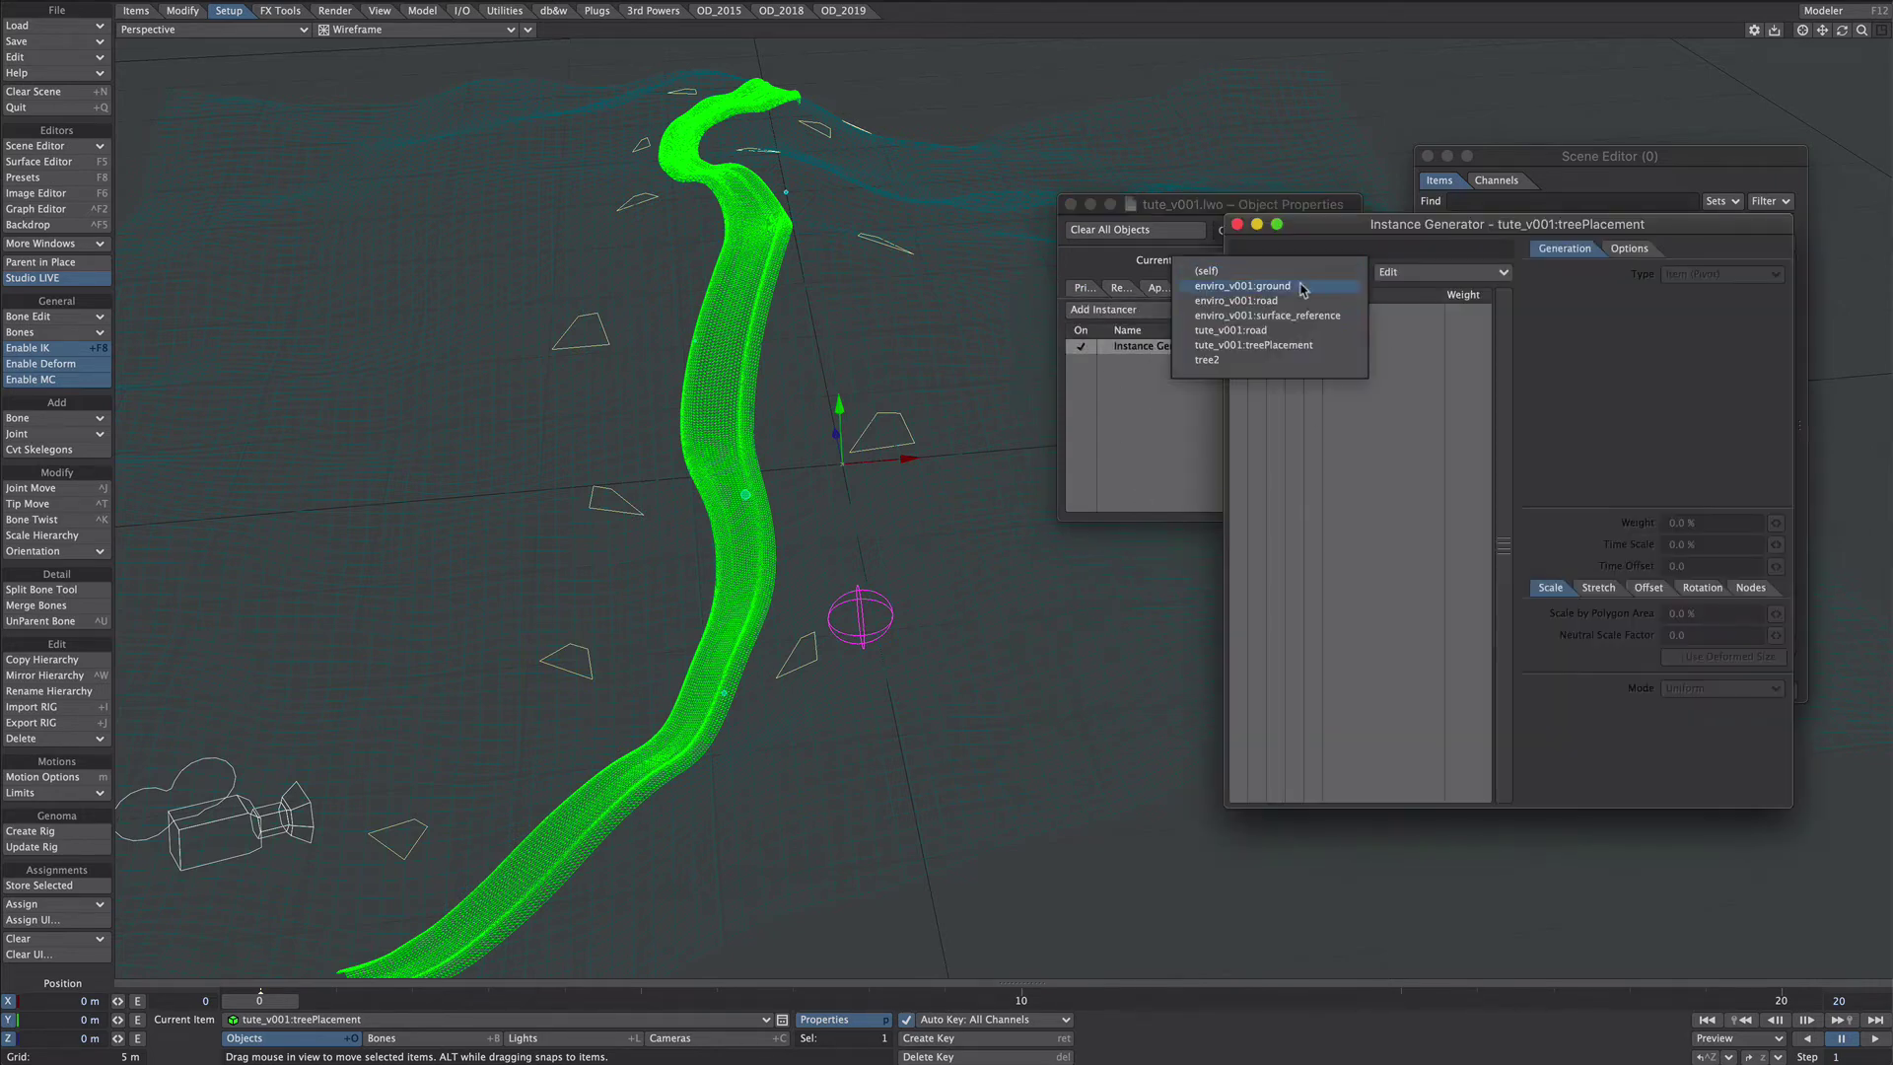
left_click(1260, 360)
left_click(1359, 316)
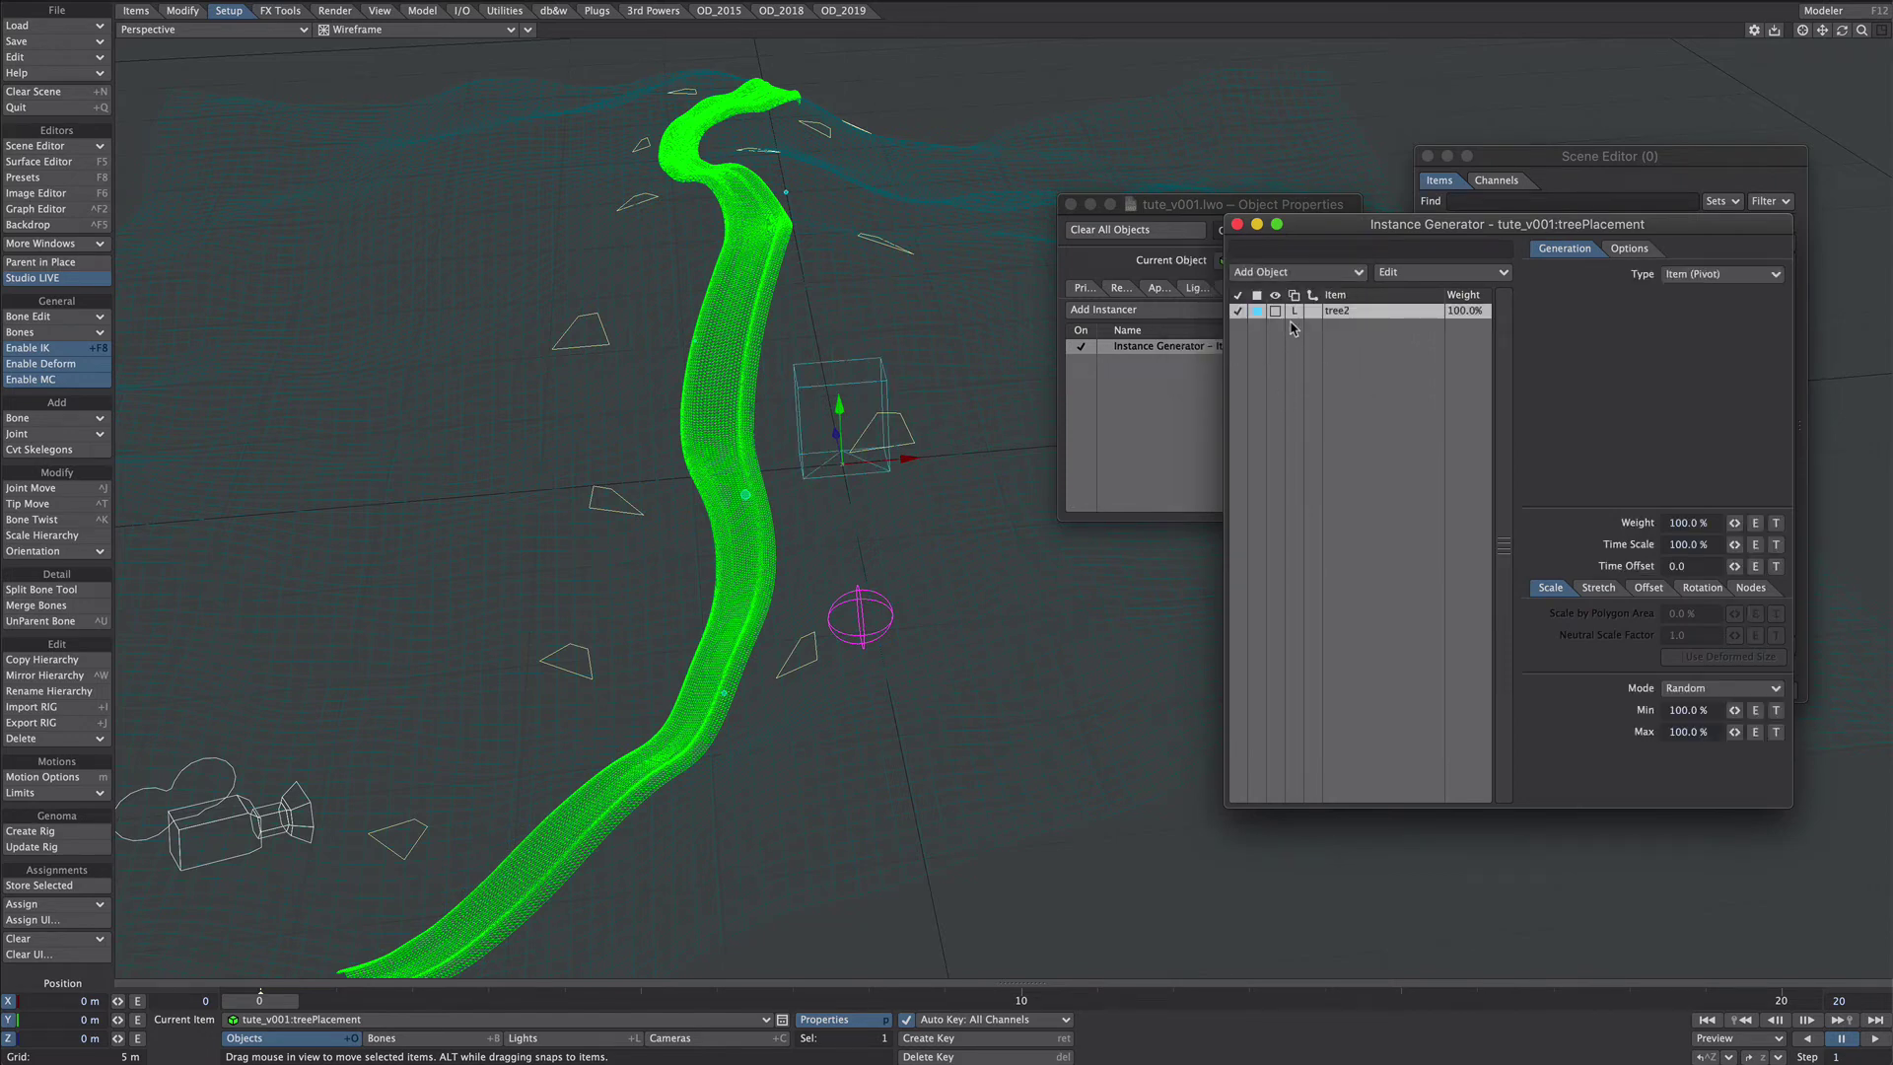
Step: Display the tree2 instances textured and set their generation type to Polygons
left_click(1276, 311)
left_click(1279, 379)
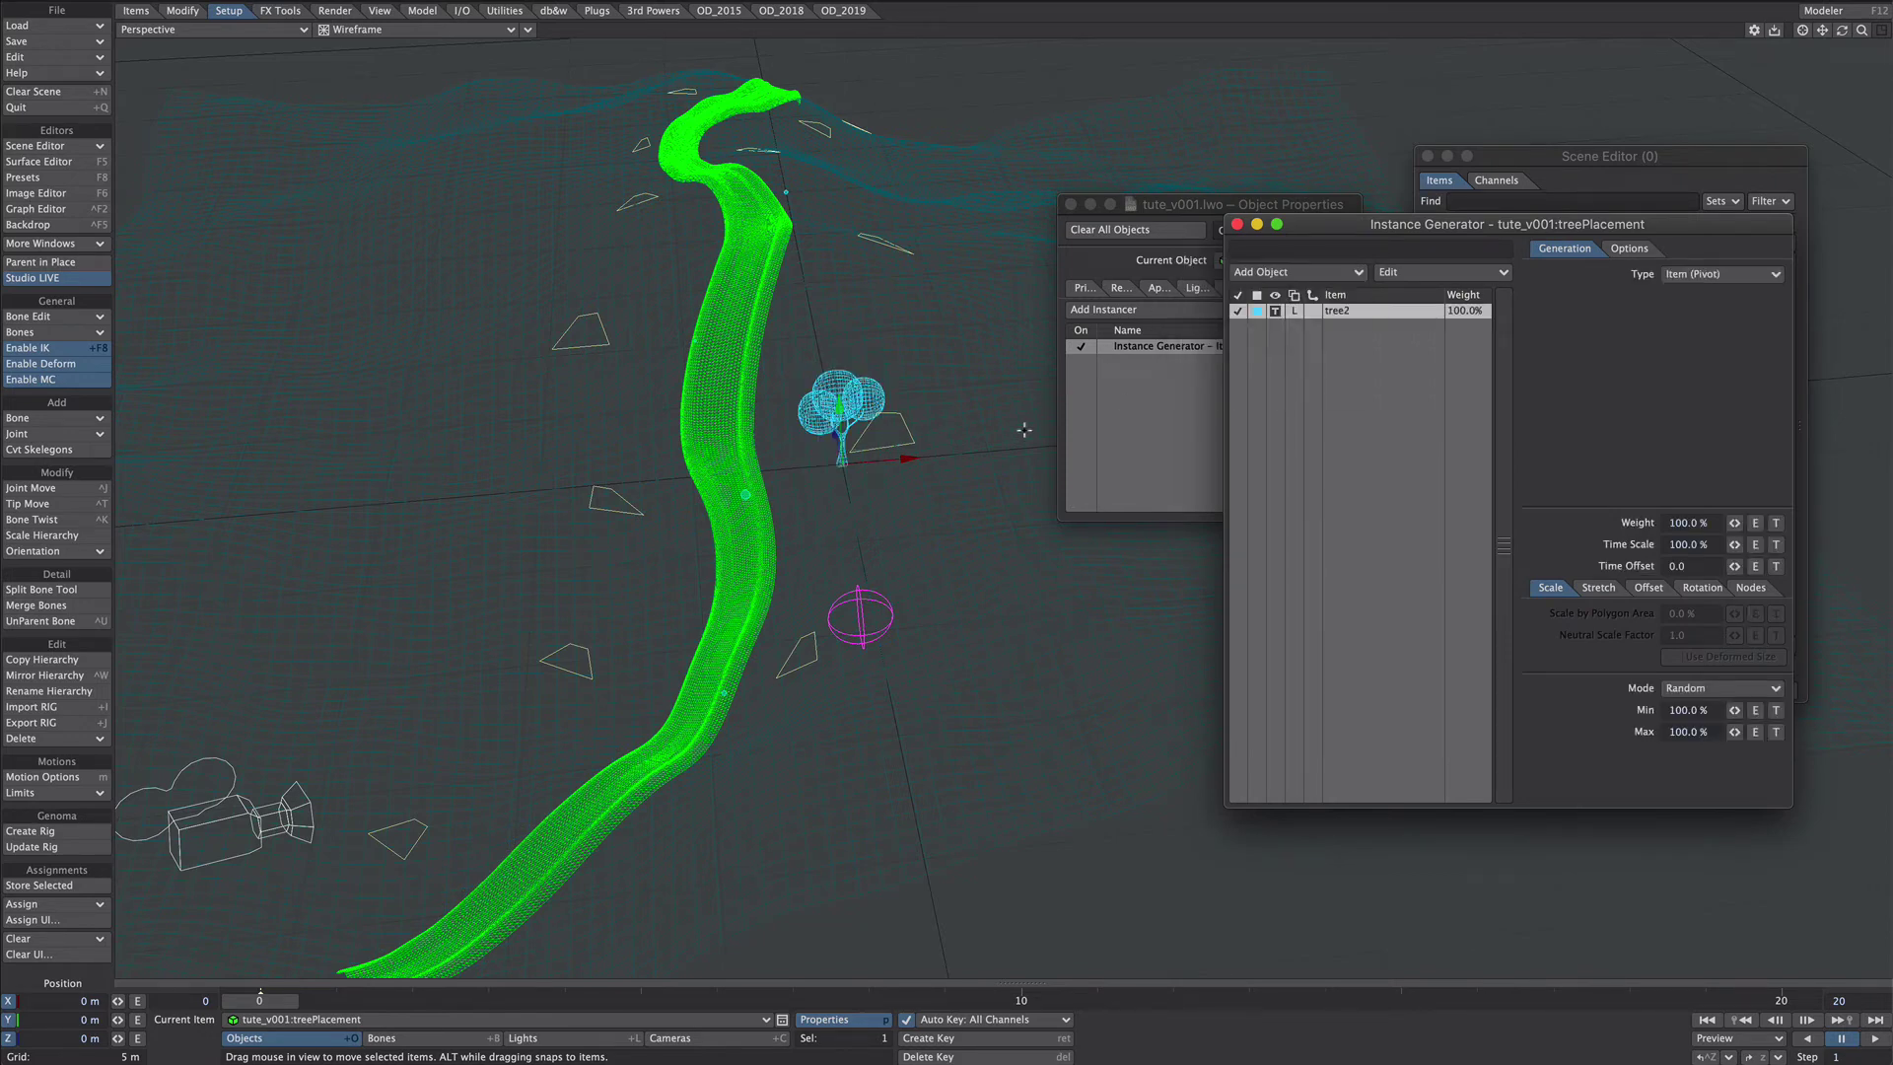
left_click(1732, 281)
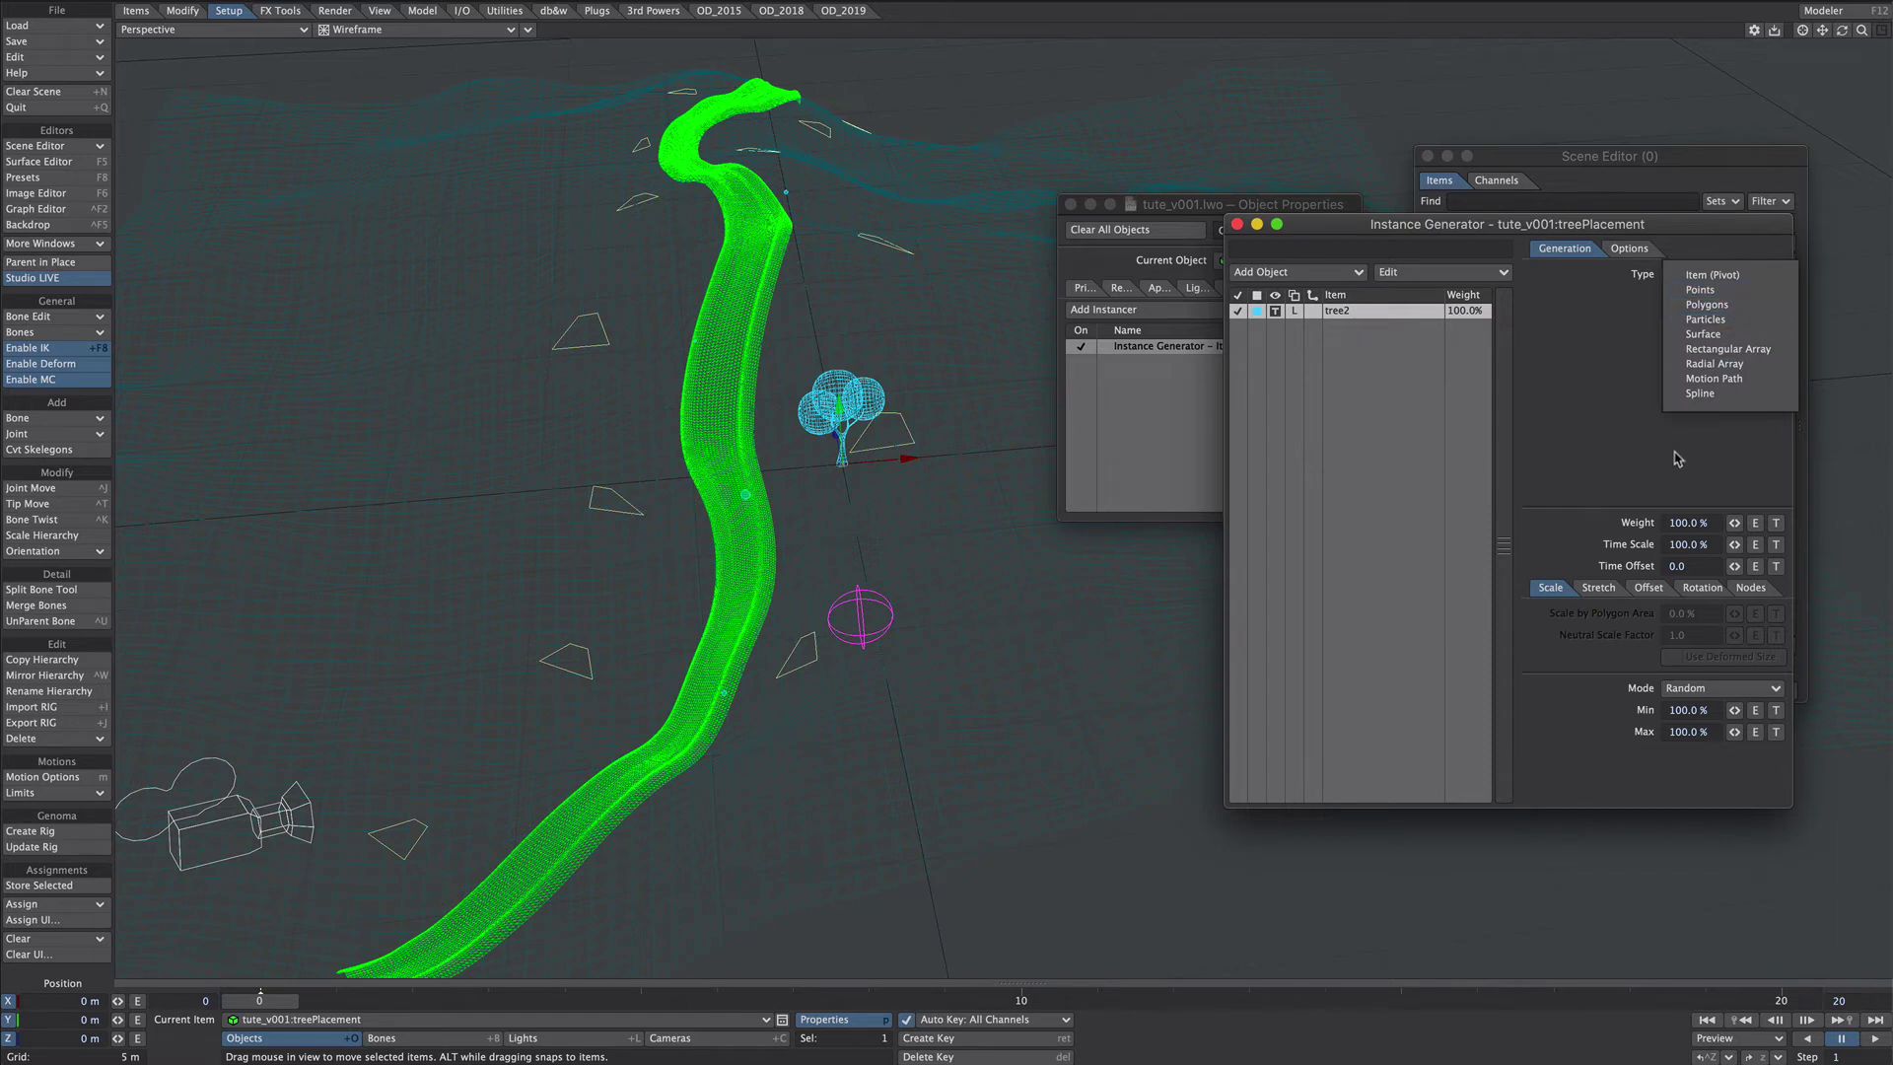
left_click(1688, 305)
left_click(1670, 296)
Step: Randomise the tree instances' rotation from -360 to 360 for heading and from -2 to 2 for pitch and bank
left_click(1698, 588)
left_click(1706, 688)
type("-360")
key("Tab")
type("-2")
key("Tab")
left_click_drag(1698, 733, 1605, 733)
type("-2")
key("Tab")
type("360")
key("Tab")
type("2")
key("Tab")
type("2")
key("Return")
Step: Set the maximum random scale of the tree instances to 150%
left_click(1551, 587)
left_click(1695, 732)
type("150")
key("Return")
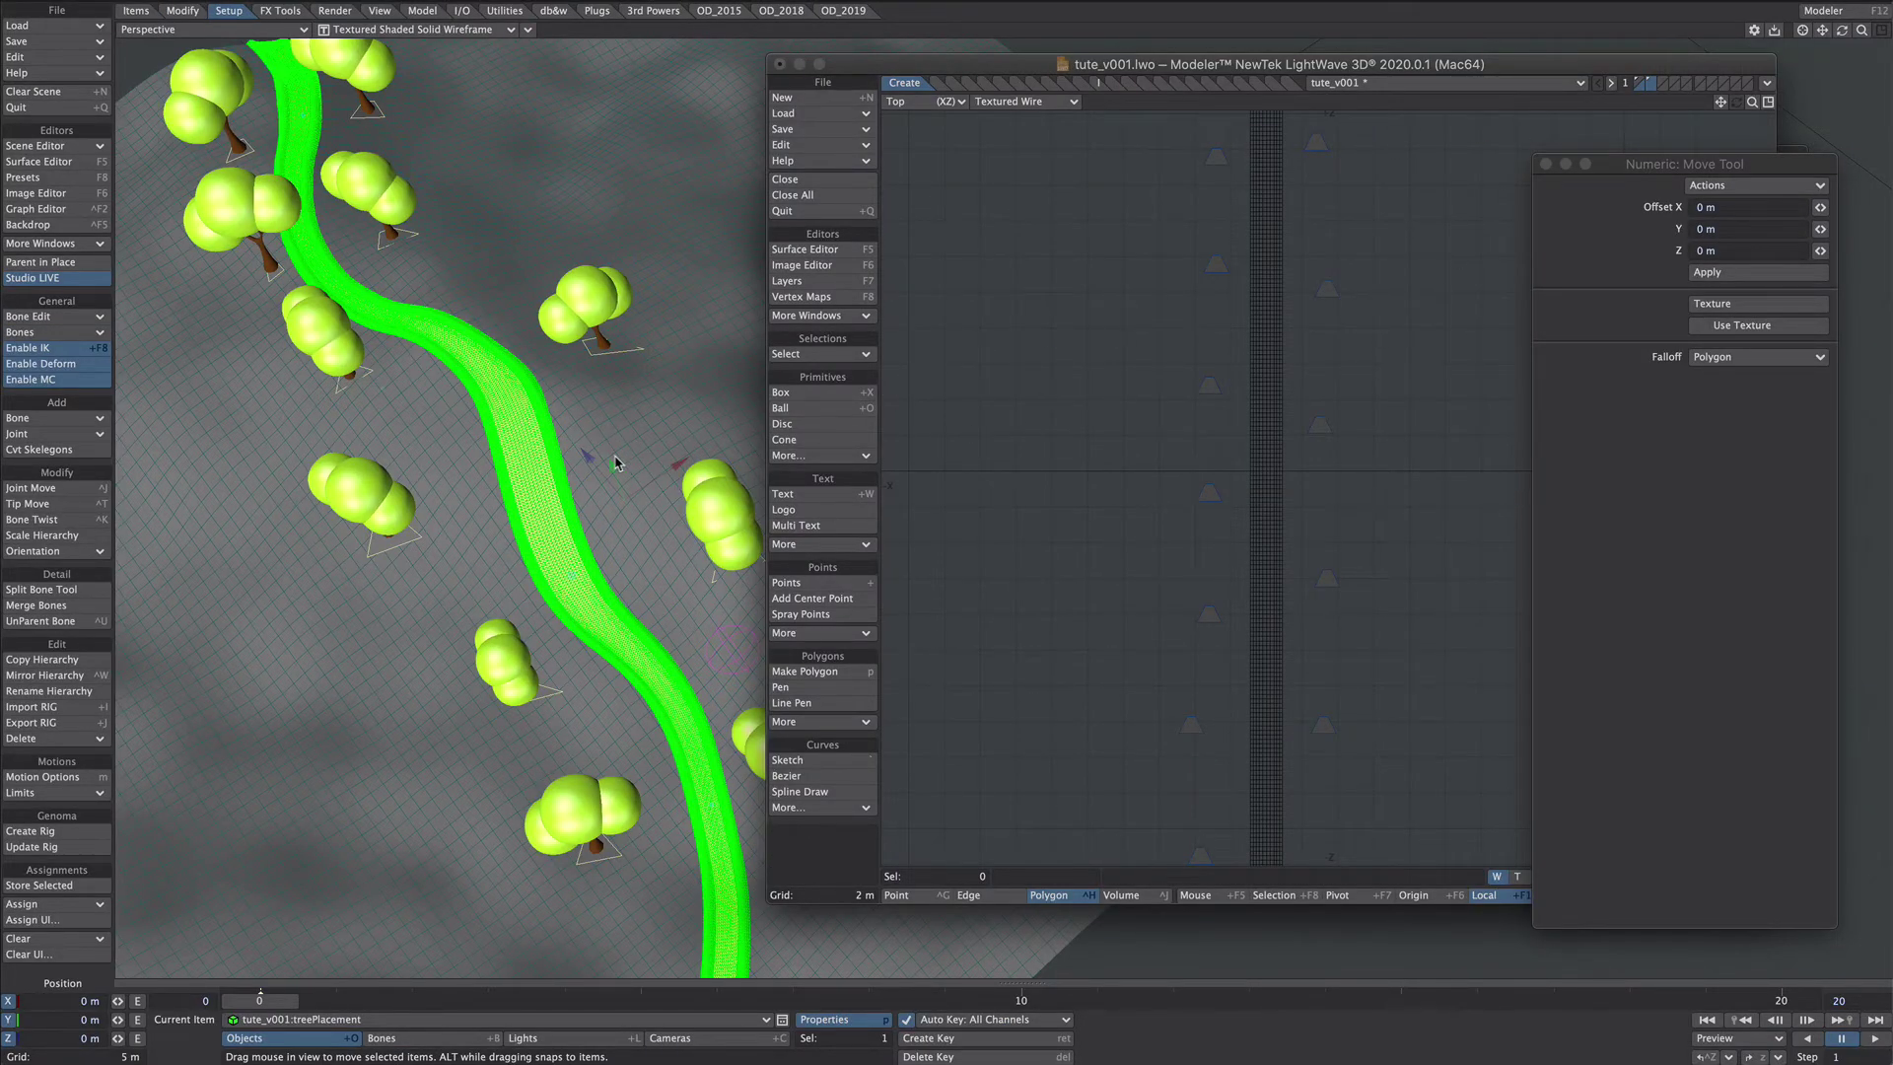
Step: In Modeler, synchronize Layout and move individual tree placement polygons on both sides of the road
left_click(1767, 83)
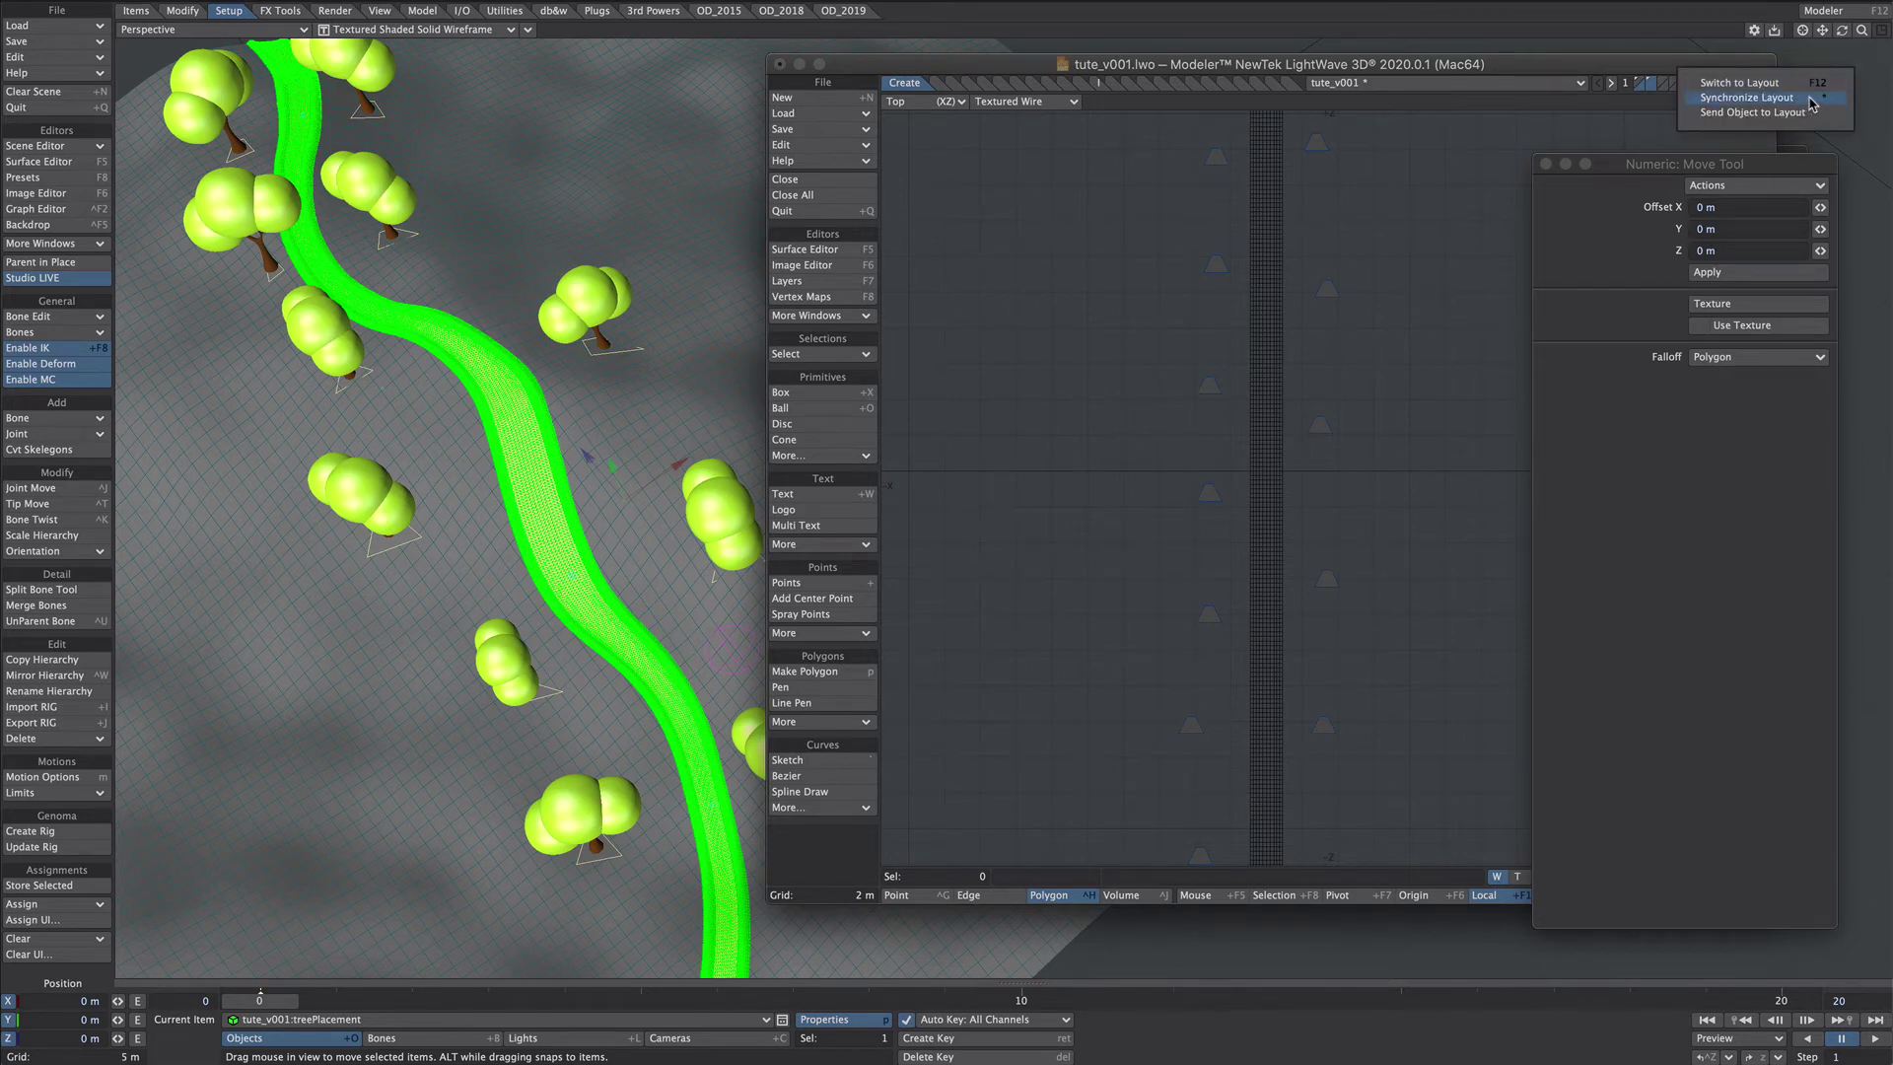
left_click(1293, 322)
left_click_drag(1327, 578, 1318, 572)
left_click_drag(1205, 618, 1217, 610)
left_click_drag(1205, 494, 1216, 494)
left_click_drag(1207, 387, 1226, 444)
Step: Paste additional tree placement polygons beside the road's far end, including one at about X -5 m, Z 15.5 m
left_click_drag(1226, 443, 1117, 411, "alt")
left_click_drag(1105, 658, 1114, 655)
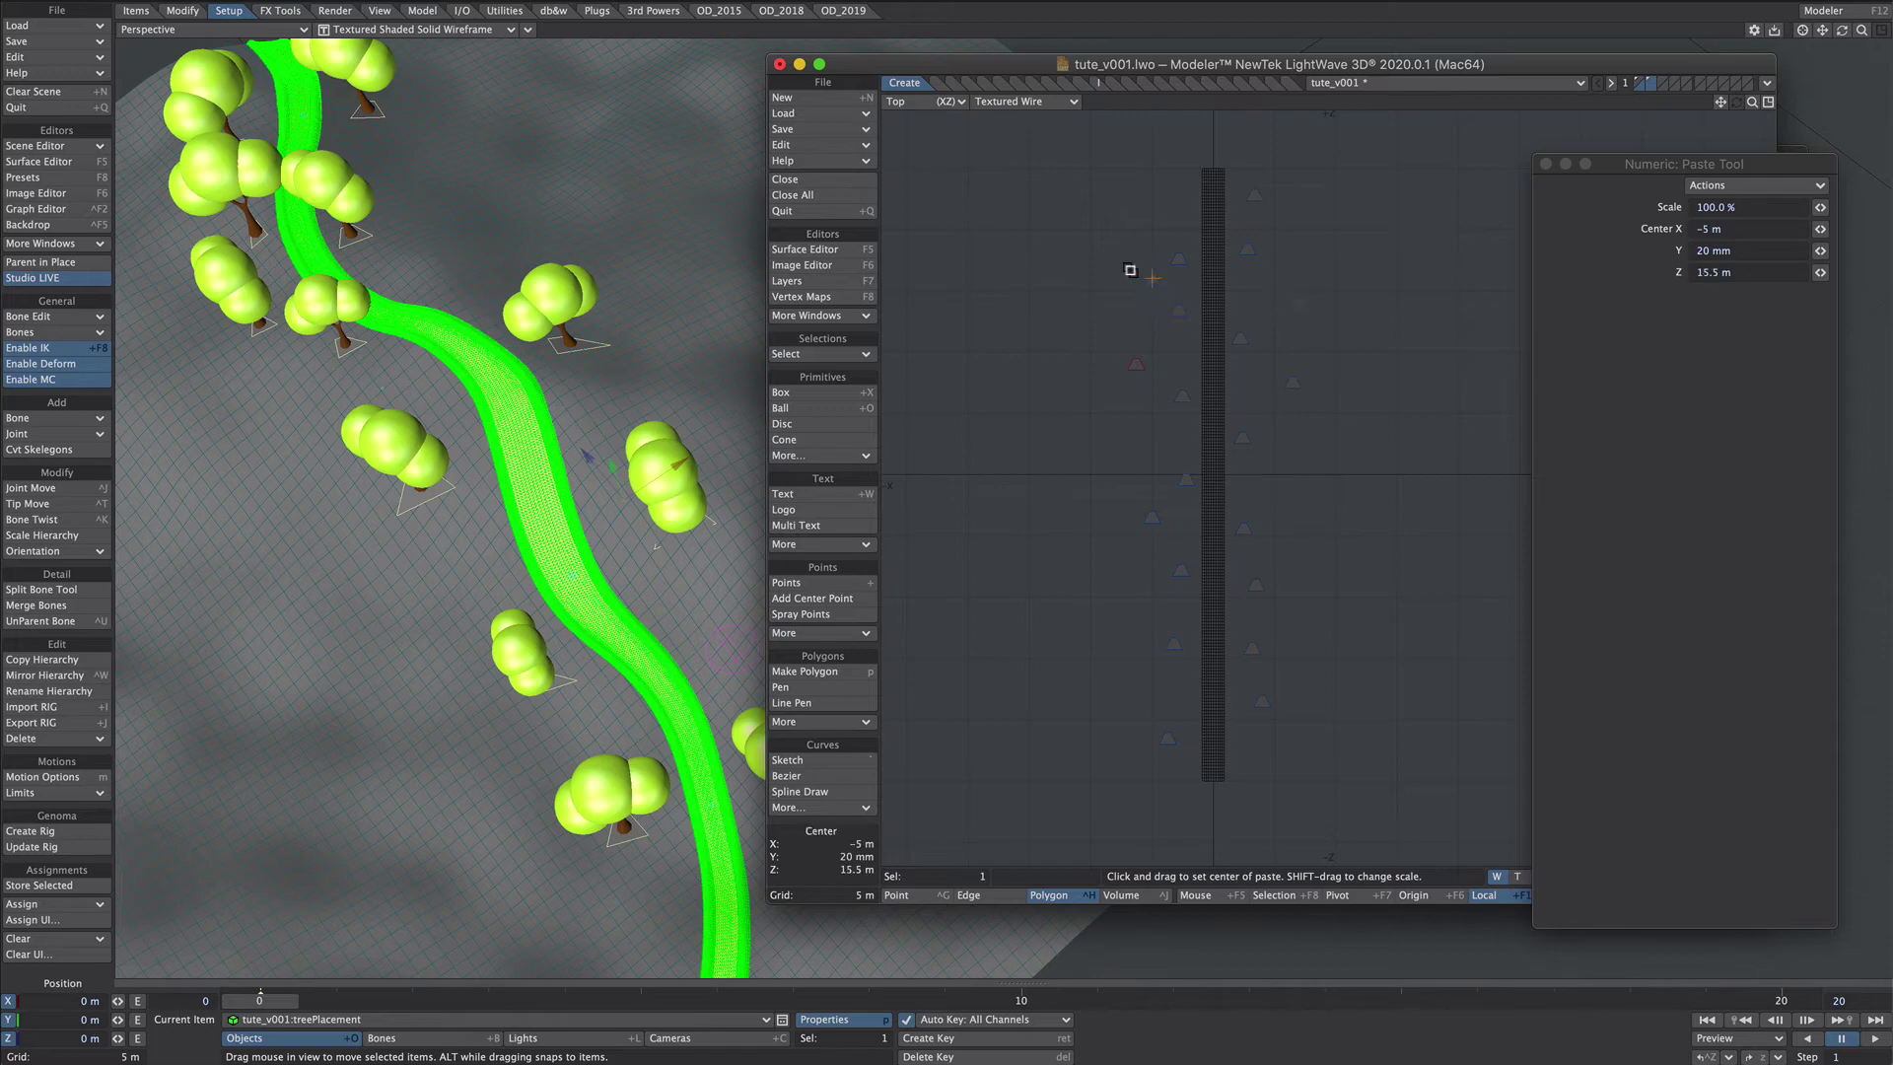
left_click(1150, 193)
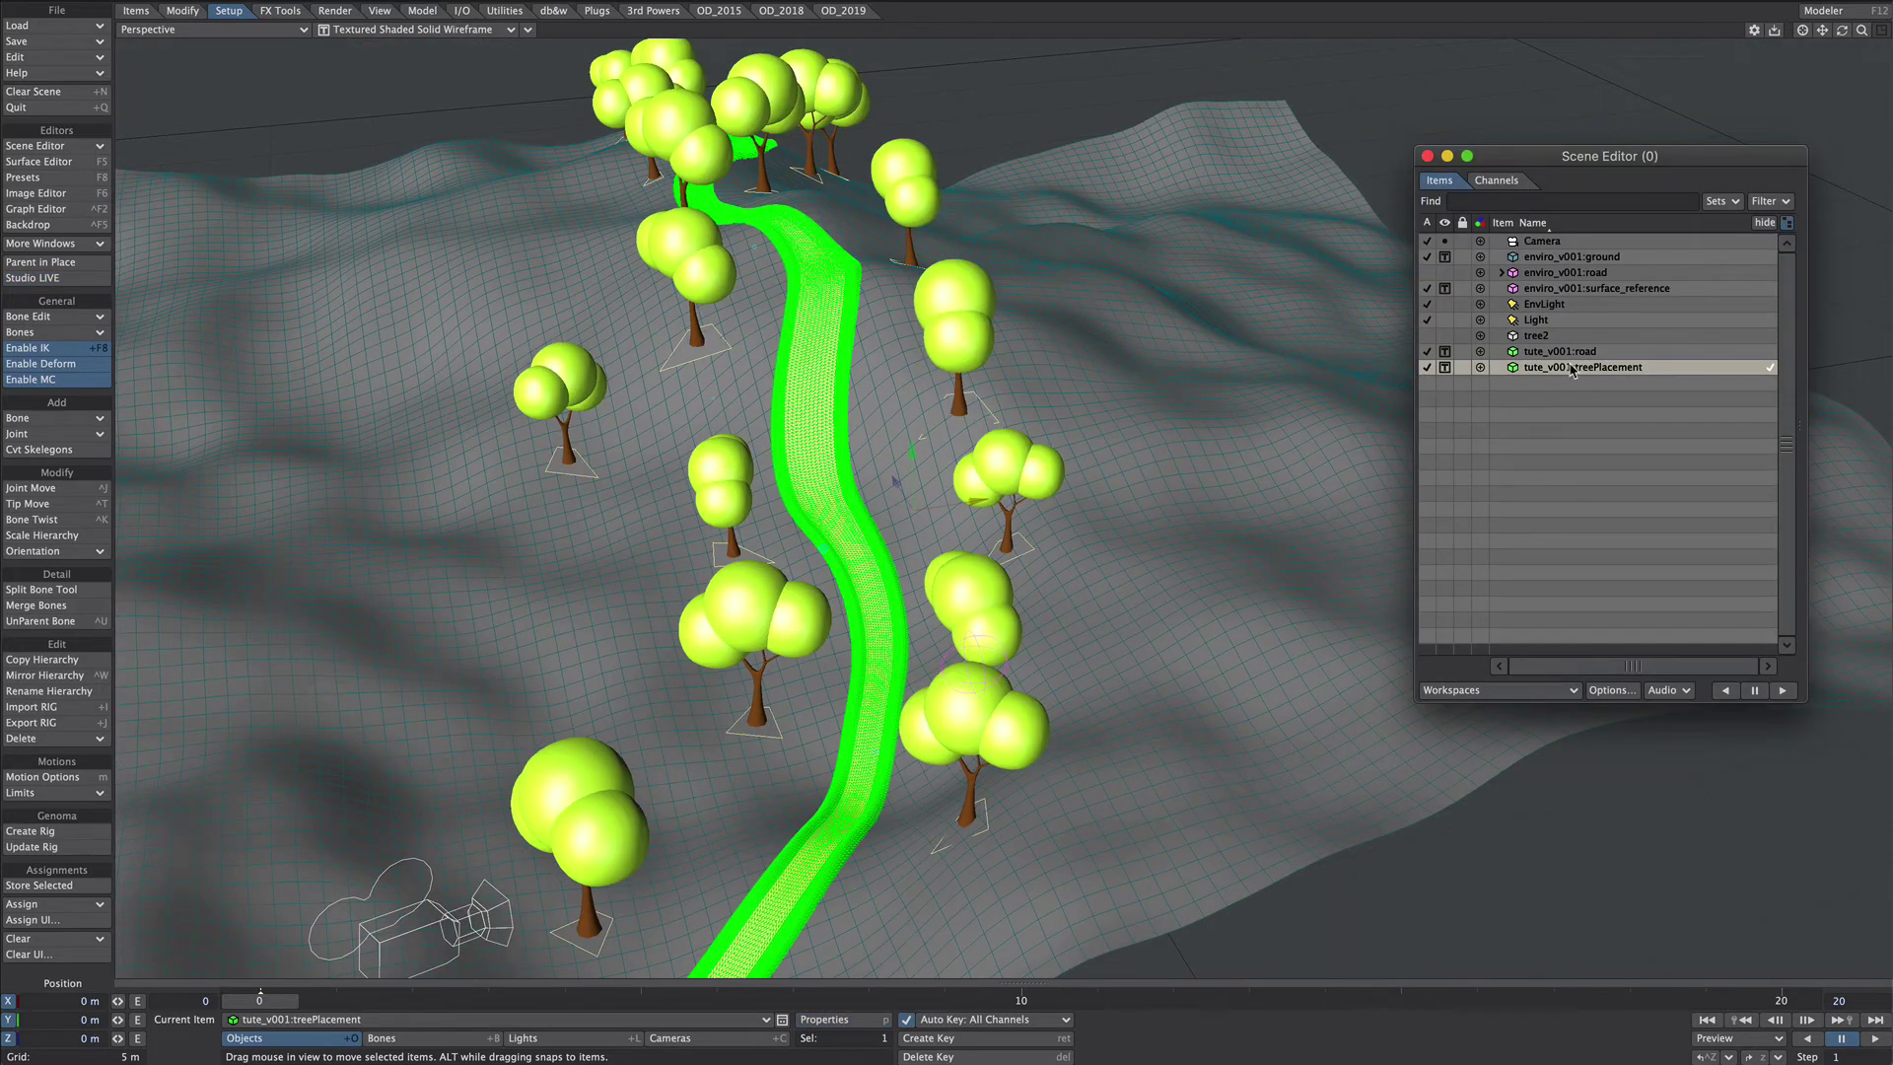
Step: Deactivate tute_v001:treePlacement with its display set to Vertices, and lower it slightly into the ground
left_click(1445, 368)
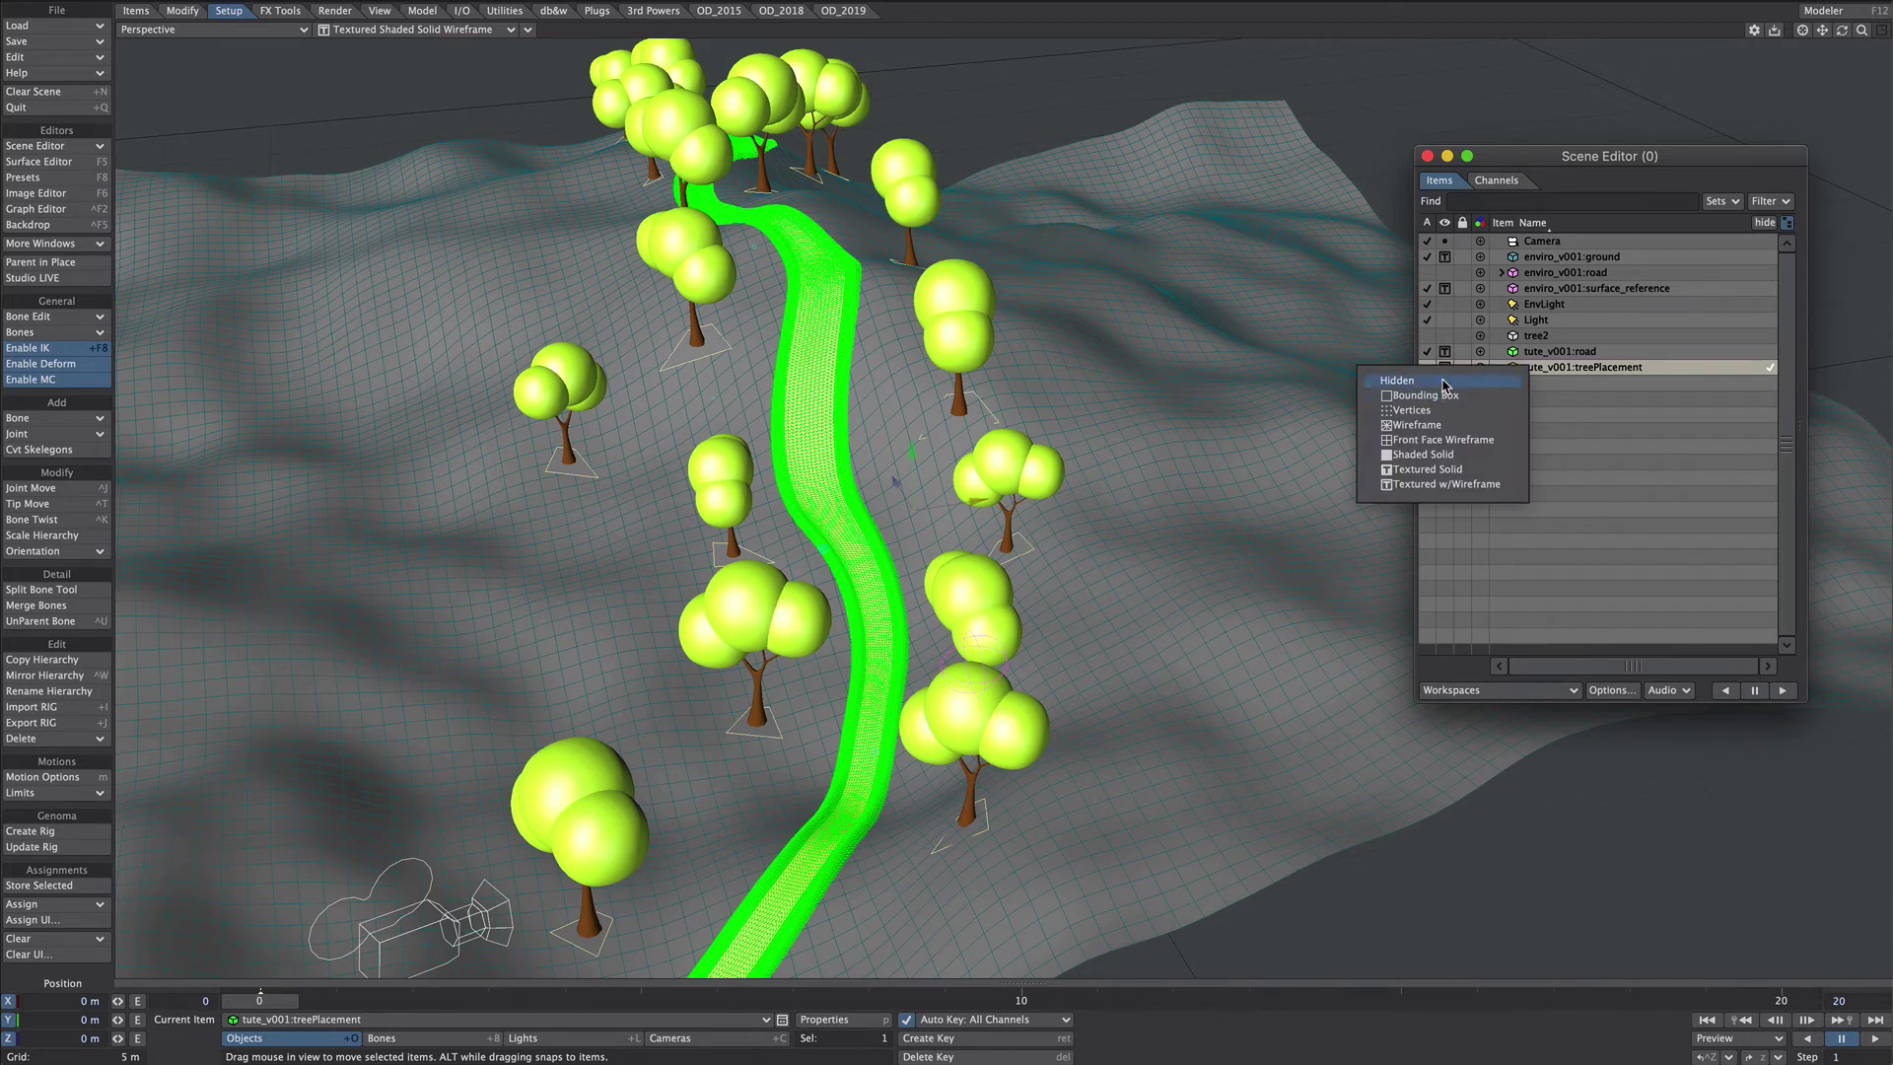
left_click(1448, 395)
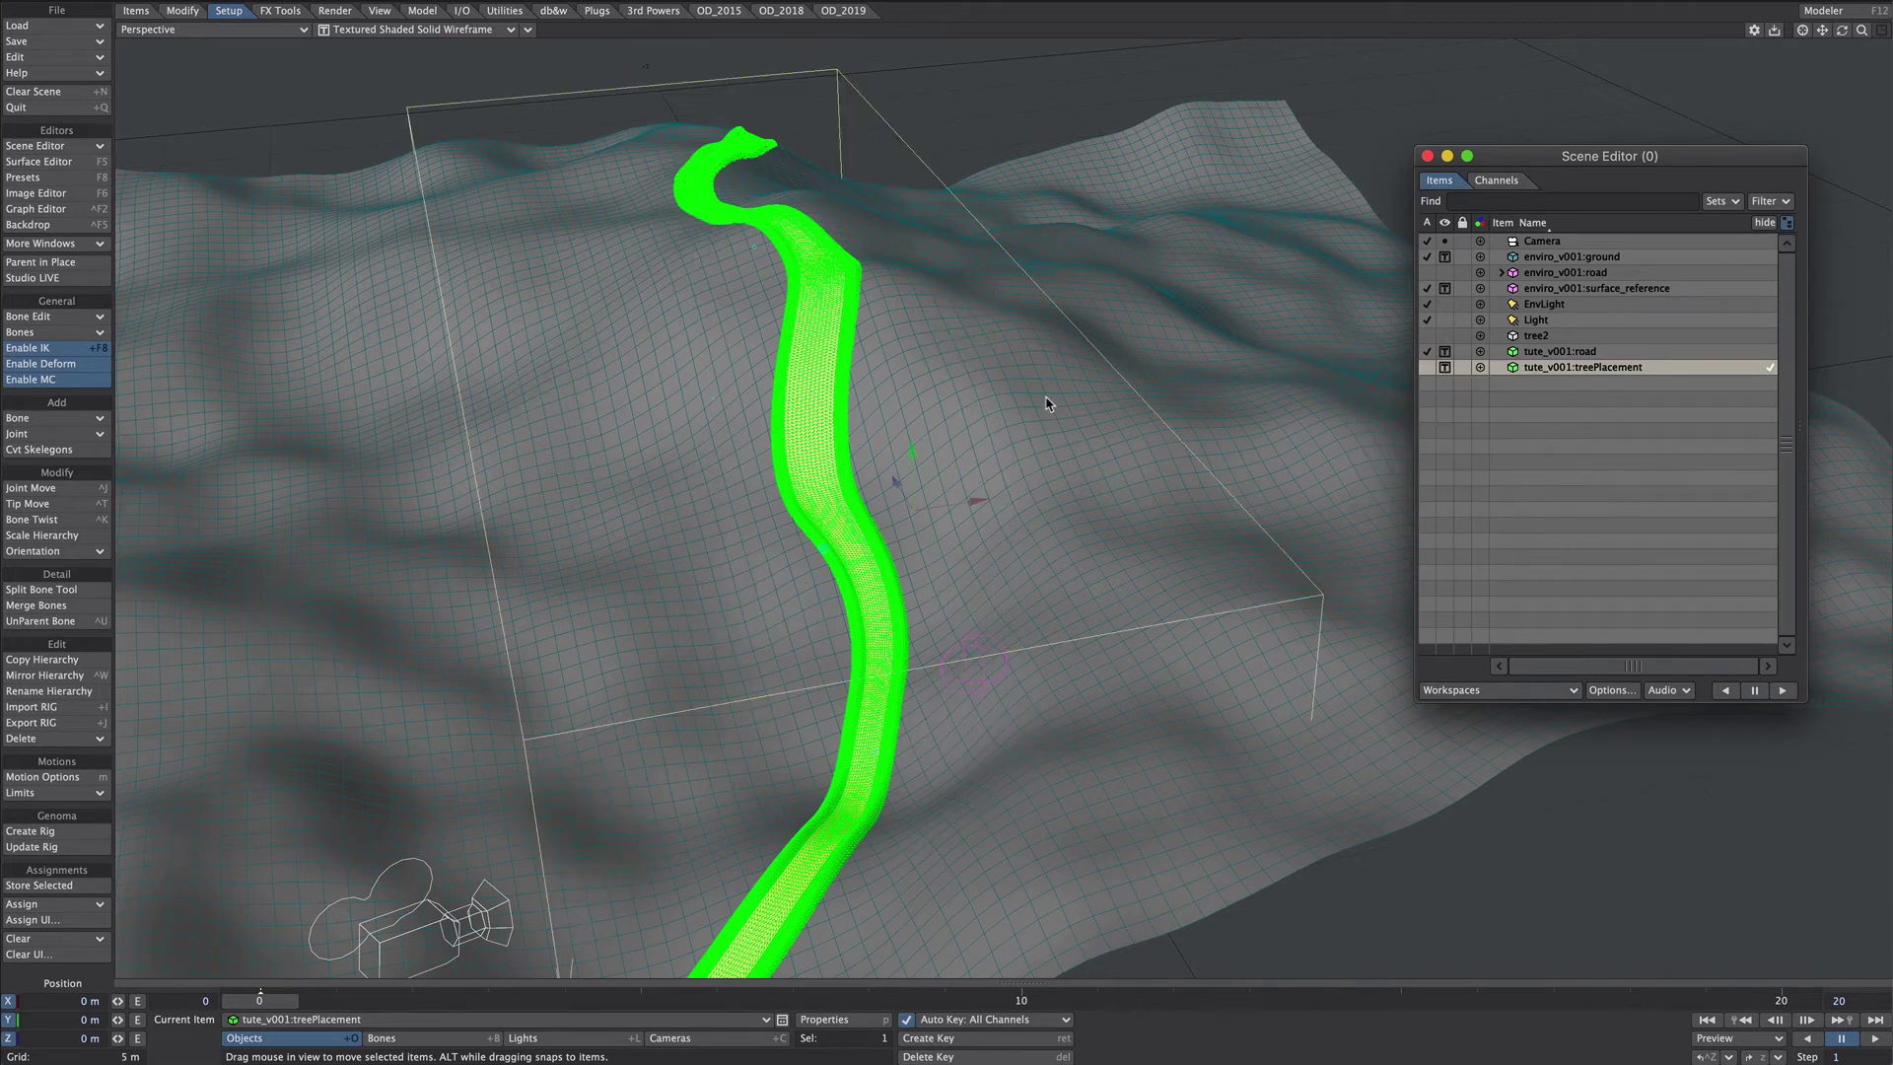
left_click(1447, 371)
left_click(1426, 419)
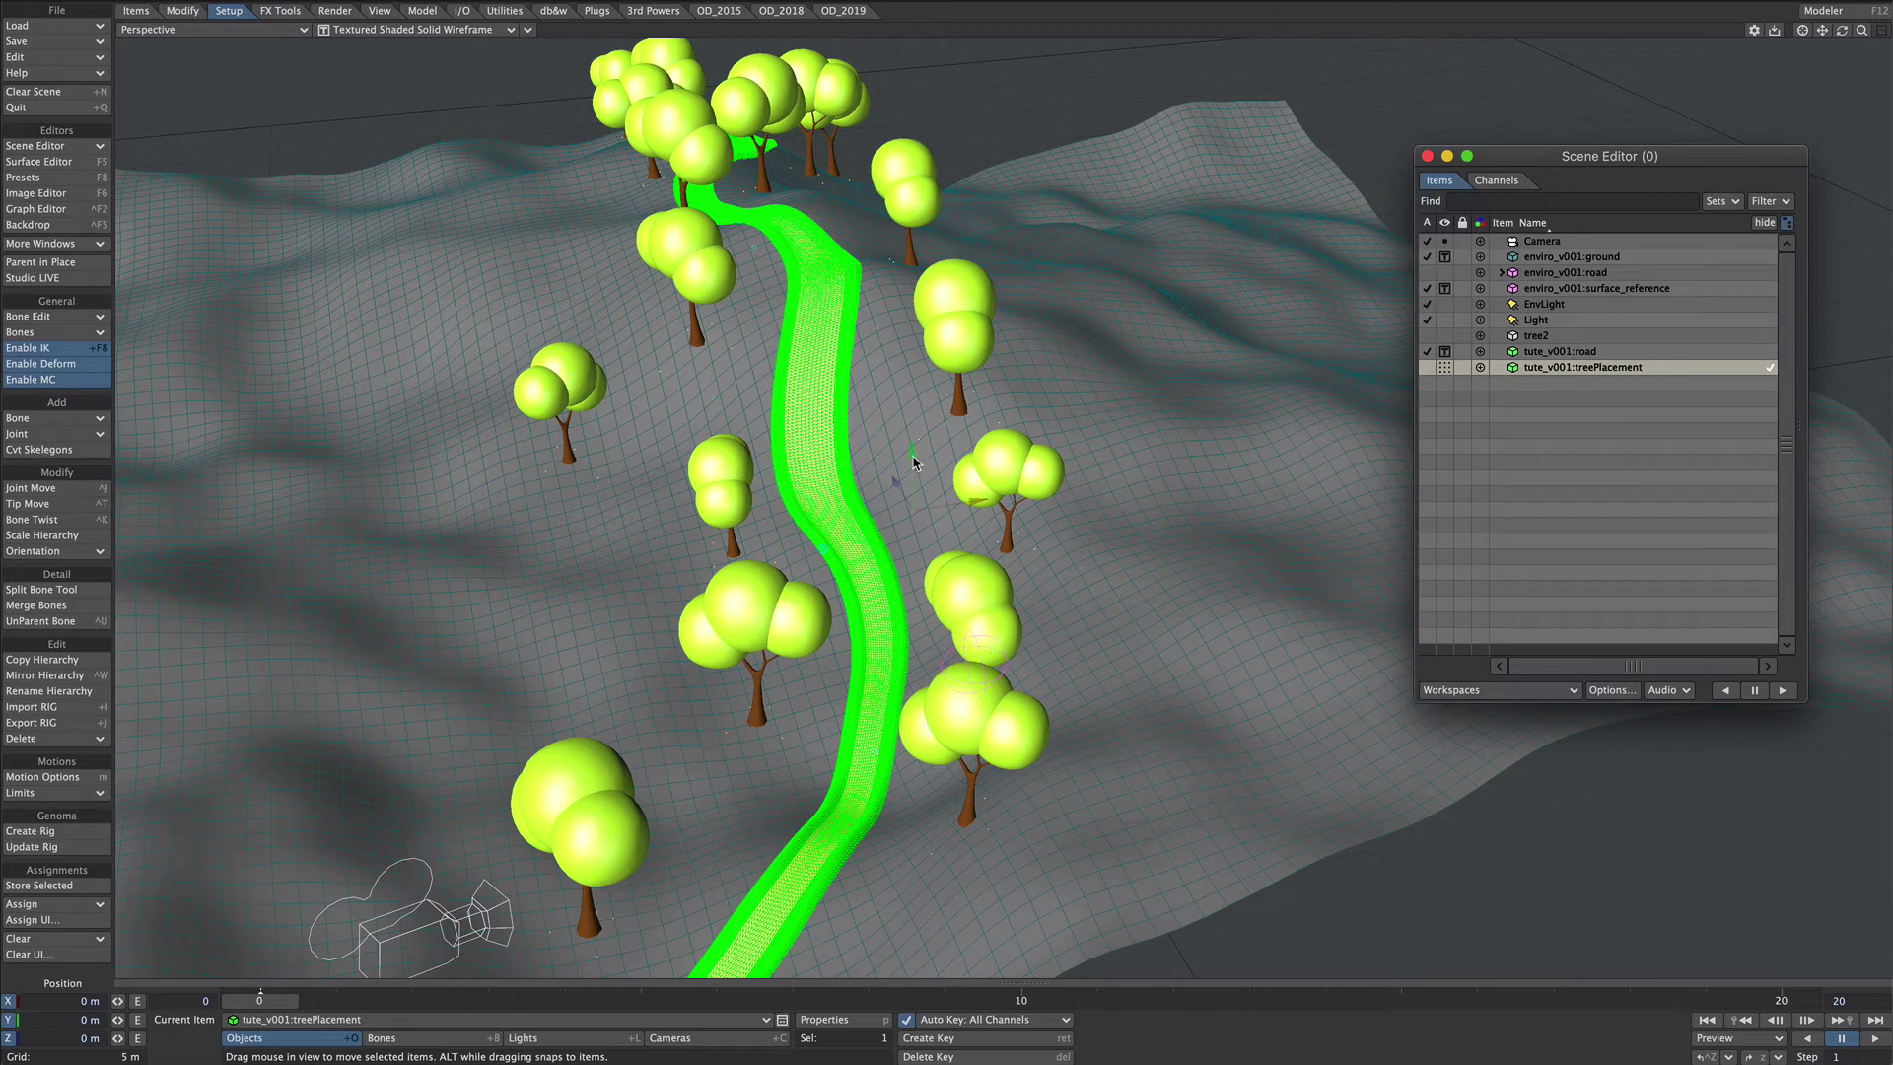
left_click_drag(913, 458, 895, 491)
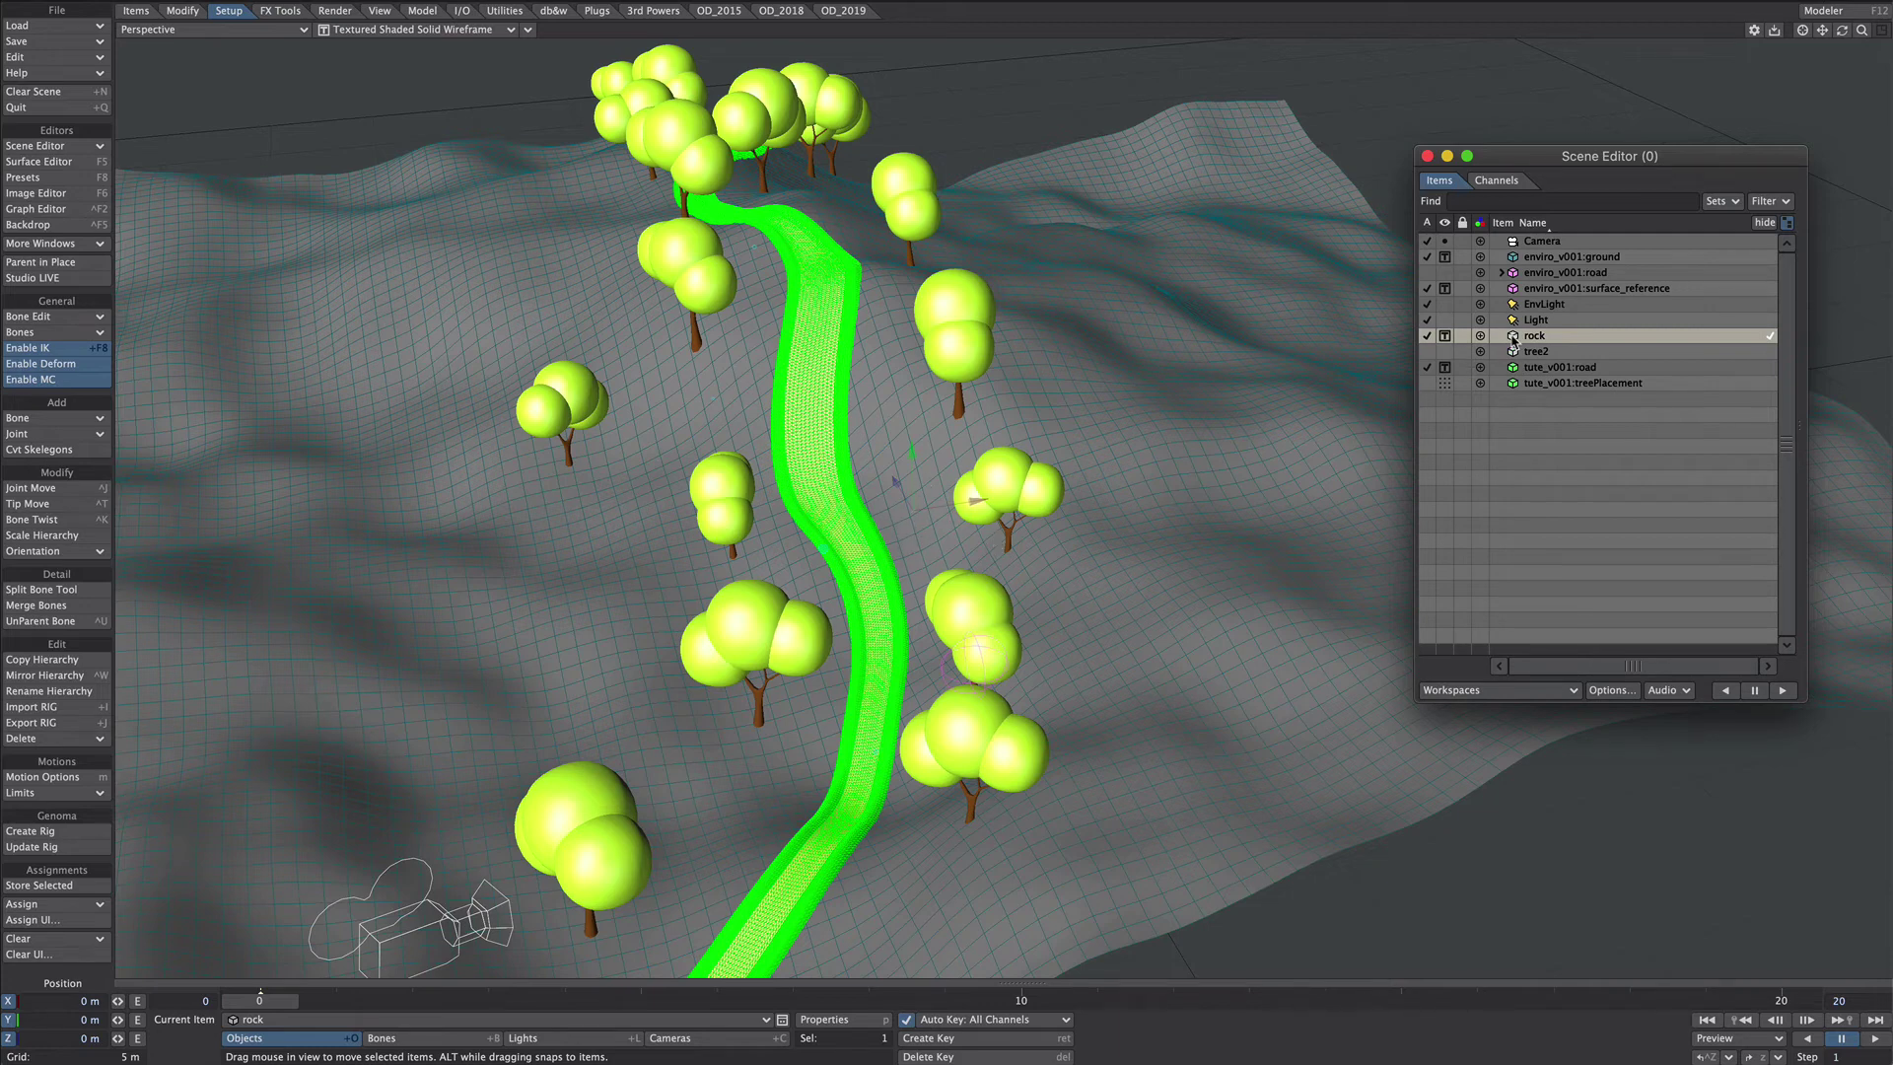
Step: Hide and deactivate the rock object, and add it to a new Instance Generator on enviro_v001:ground
left_click(1444, 338)
left_click(1421, 344)
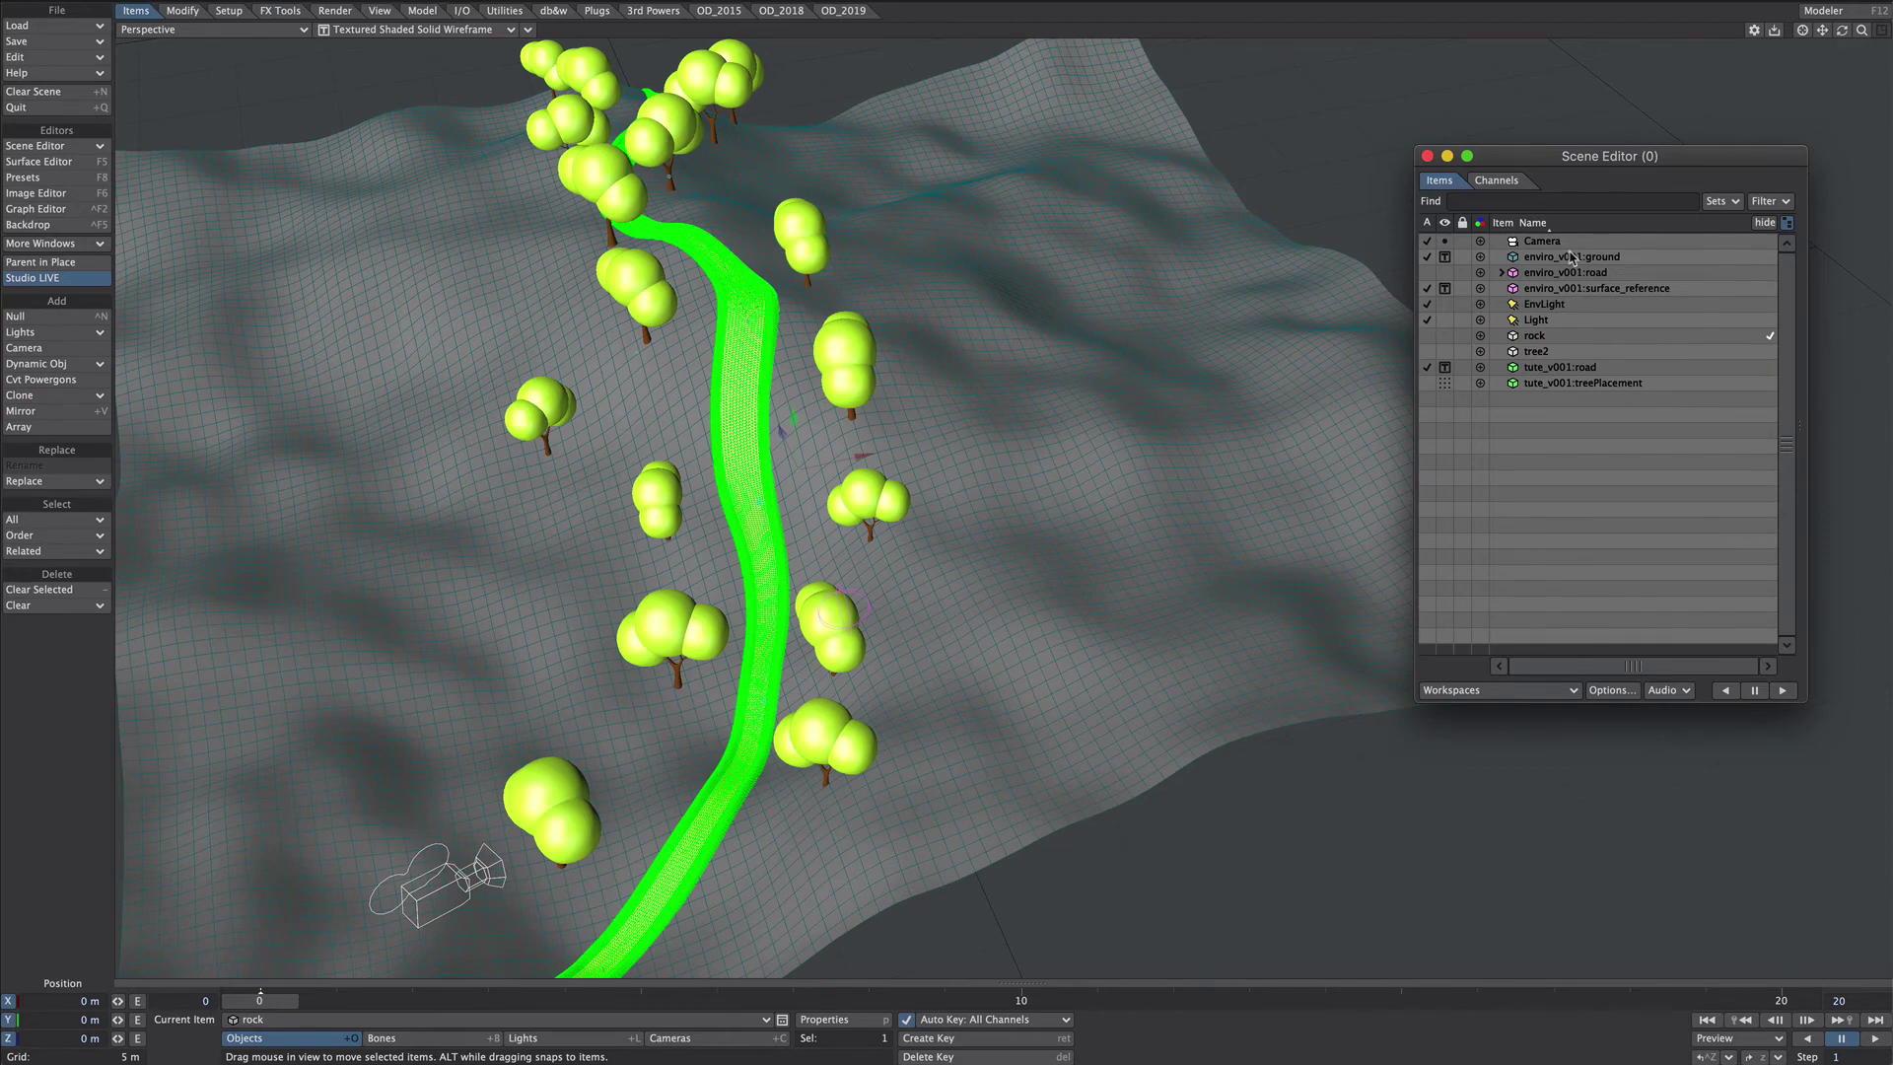
double_click(1571, 259)
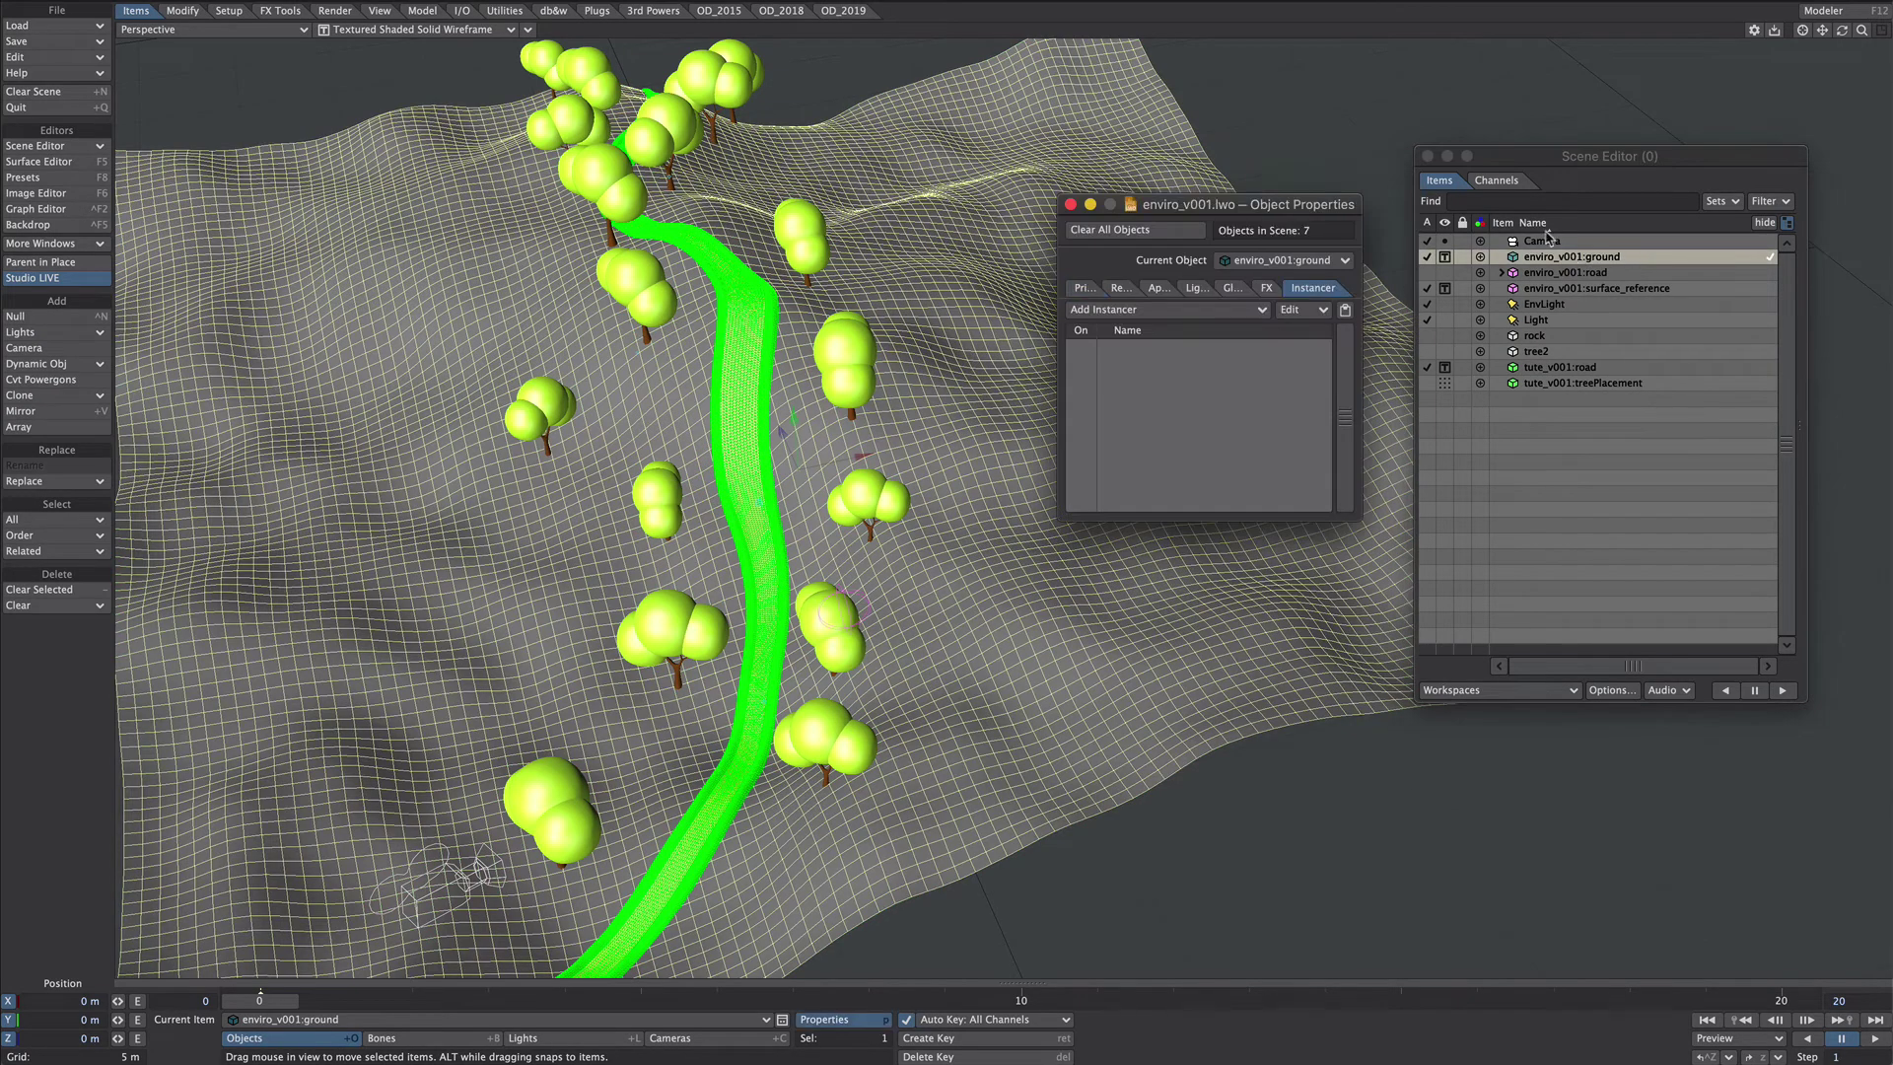
left_click(1122, 312)
left_click(1161, 316)
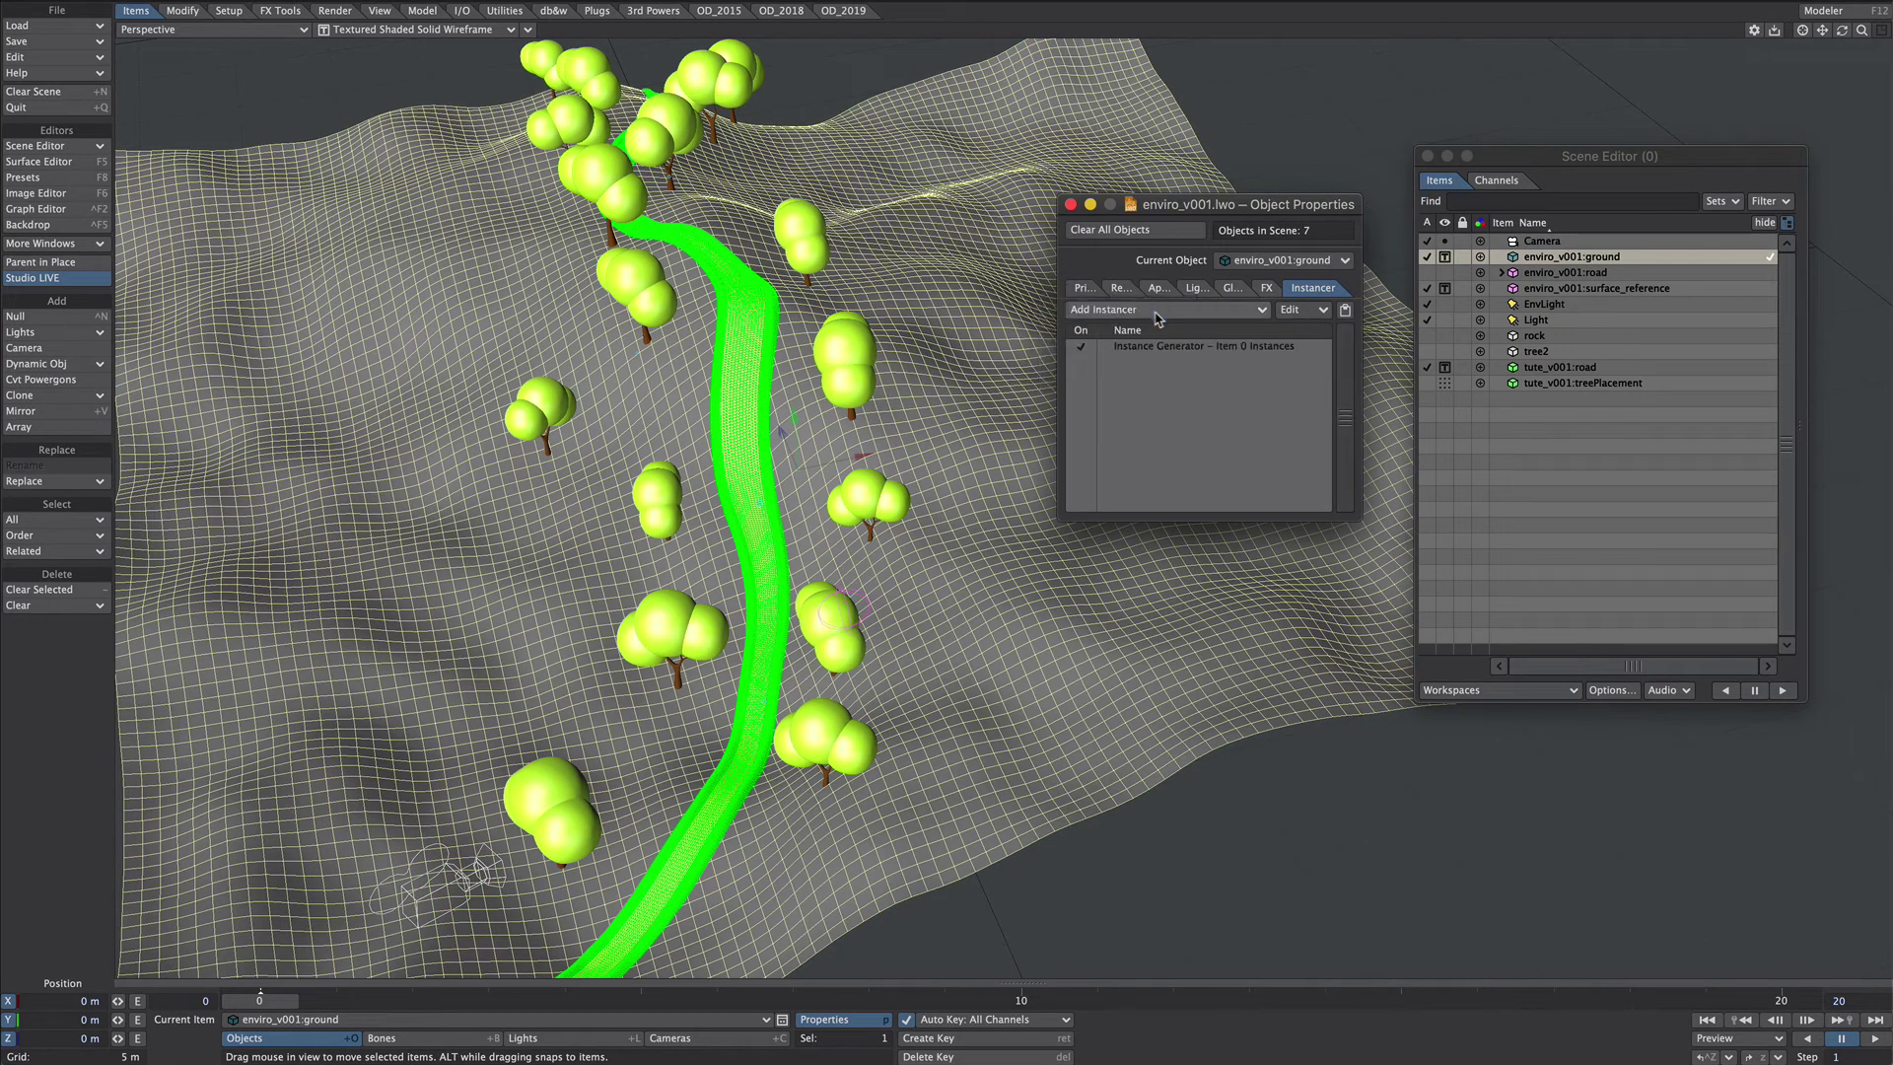
double_click(1180, 347)
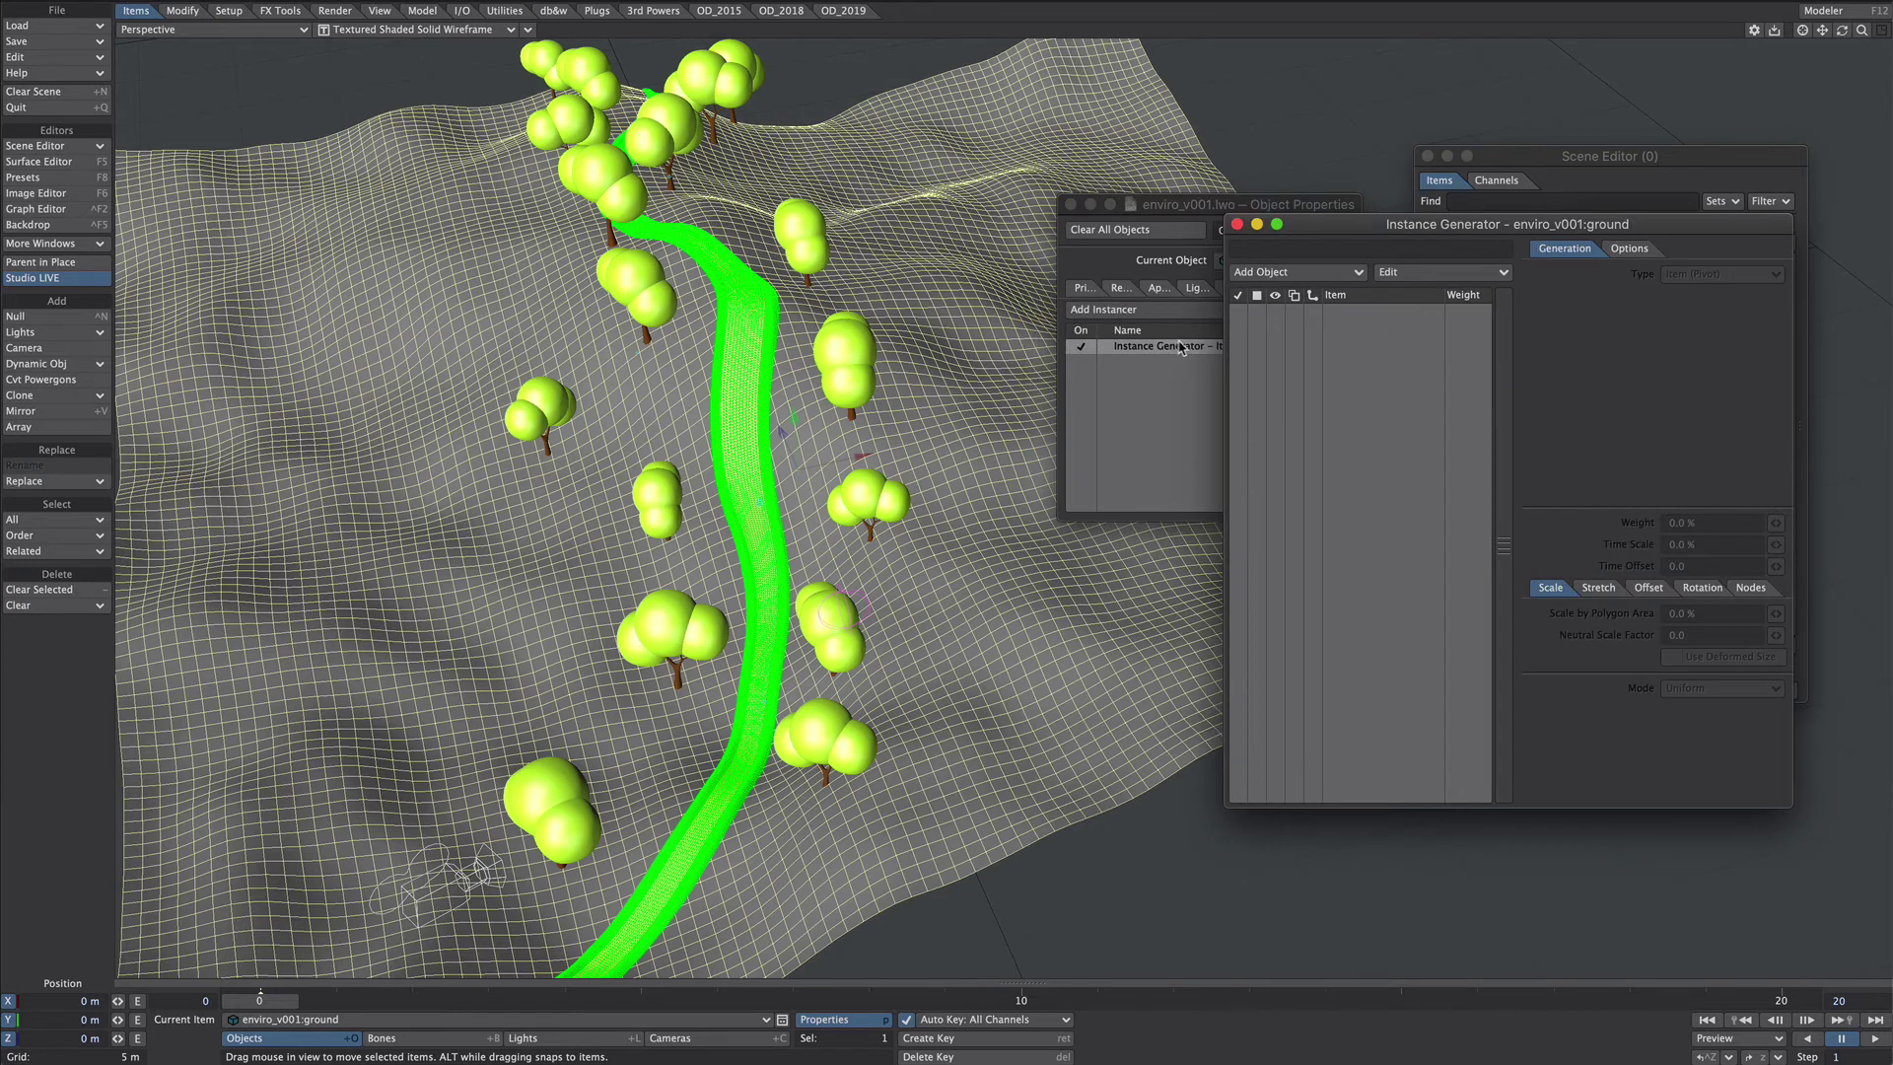
left_click(1294, 273)
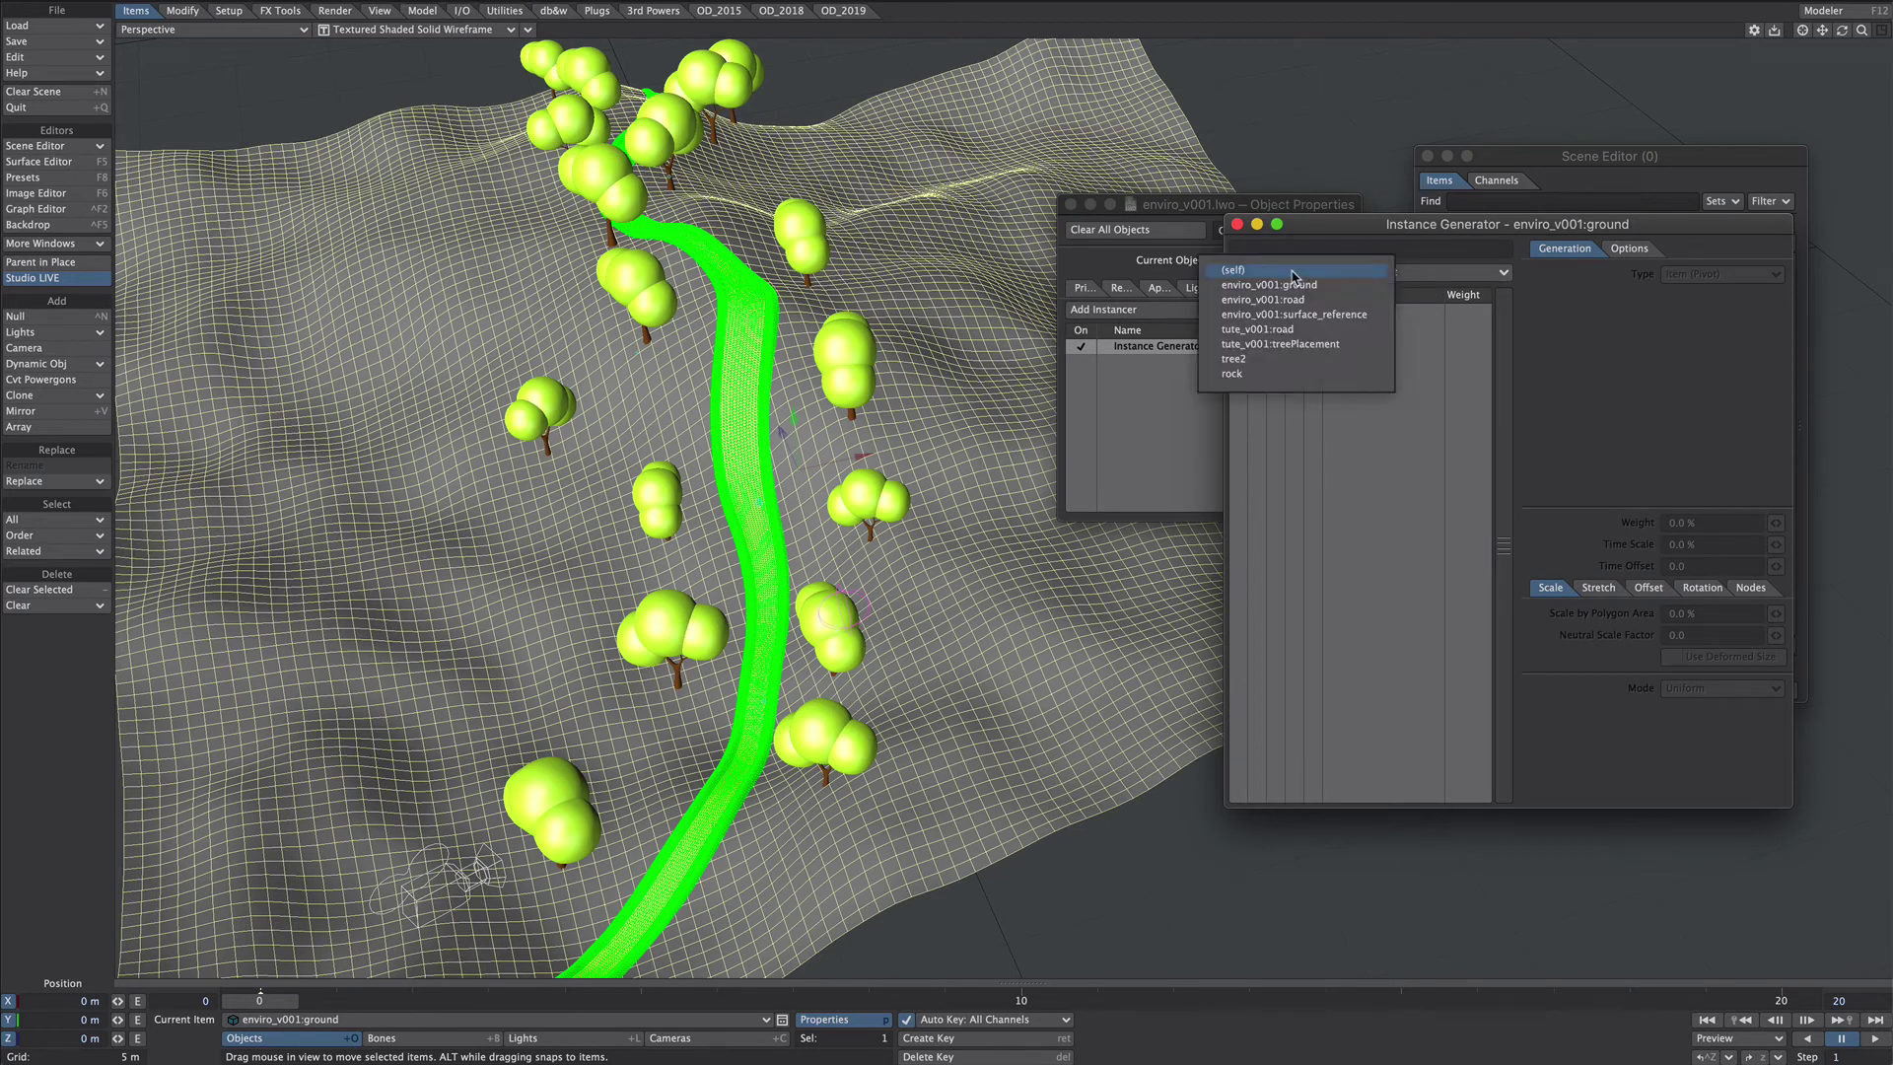
left_click(1233, 375)
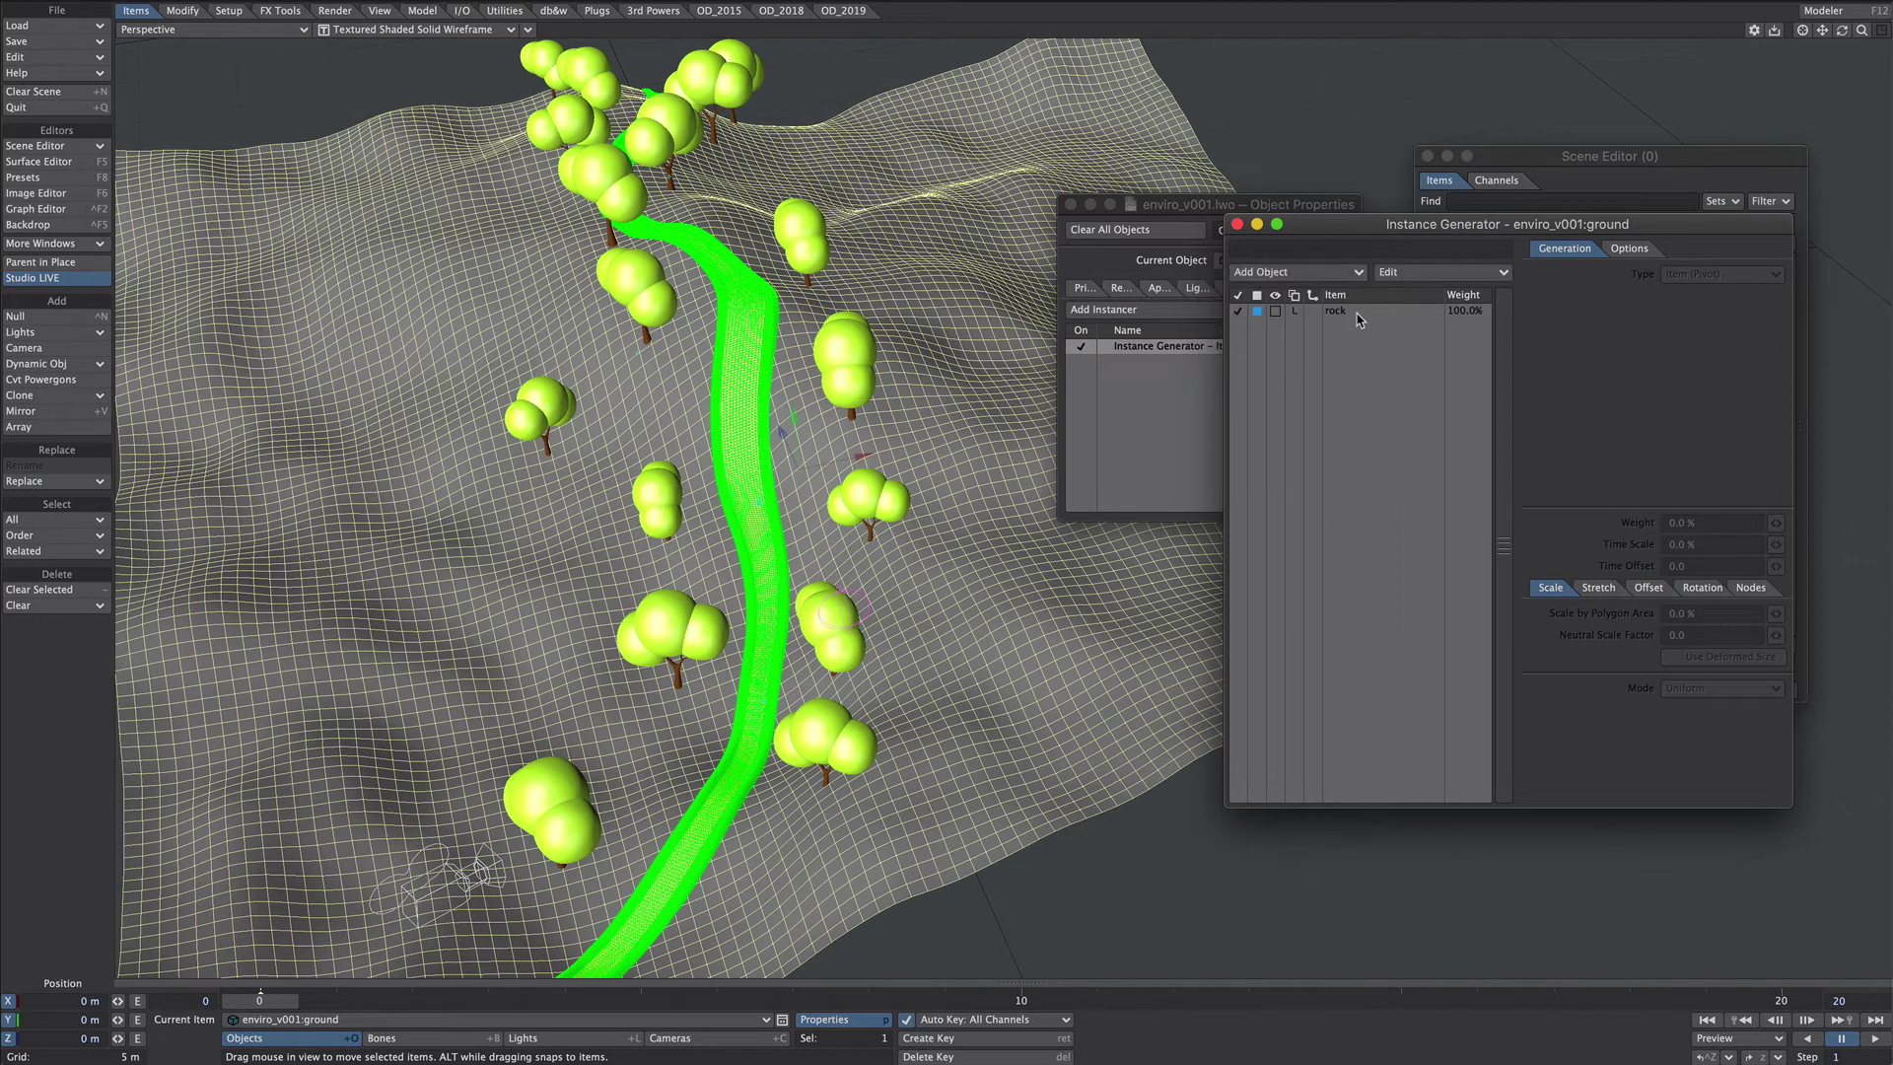
Step: Set the rock generation type to Surface with 6000 instances
left_click(1673, 276)
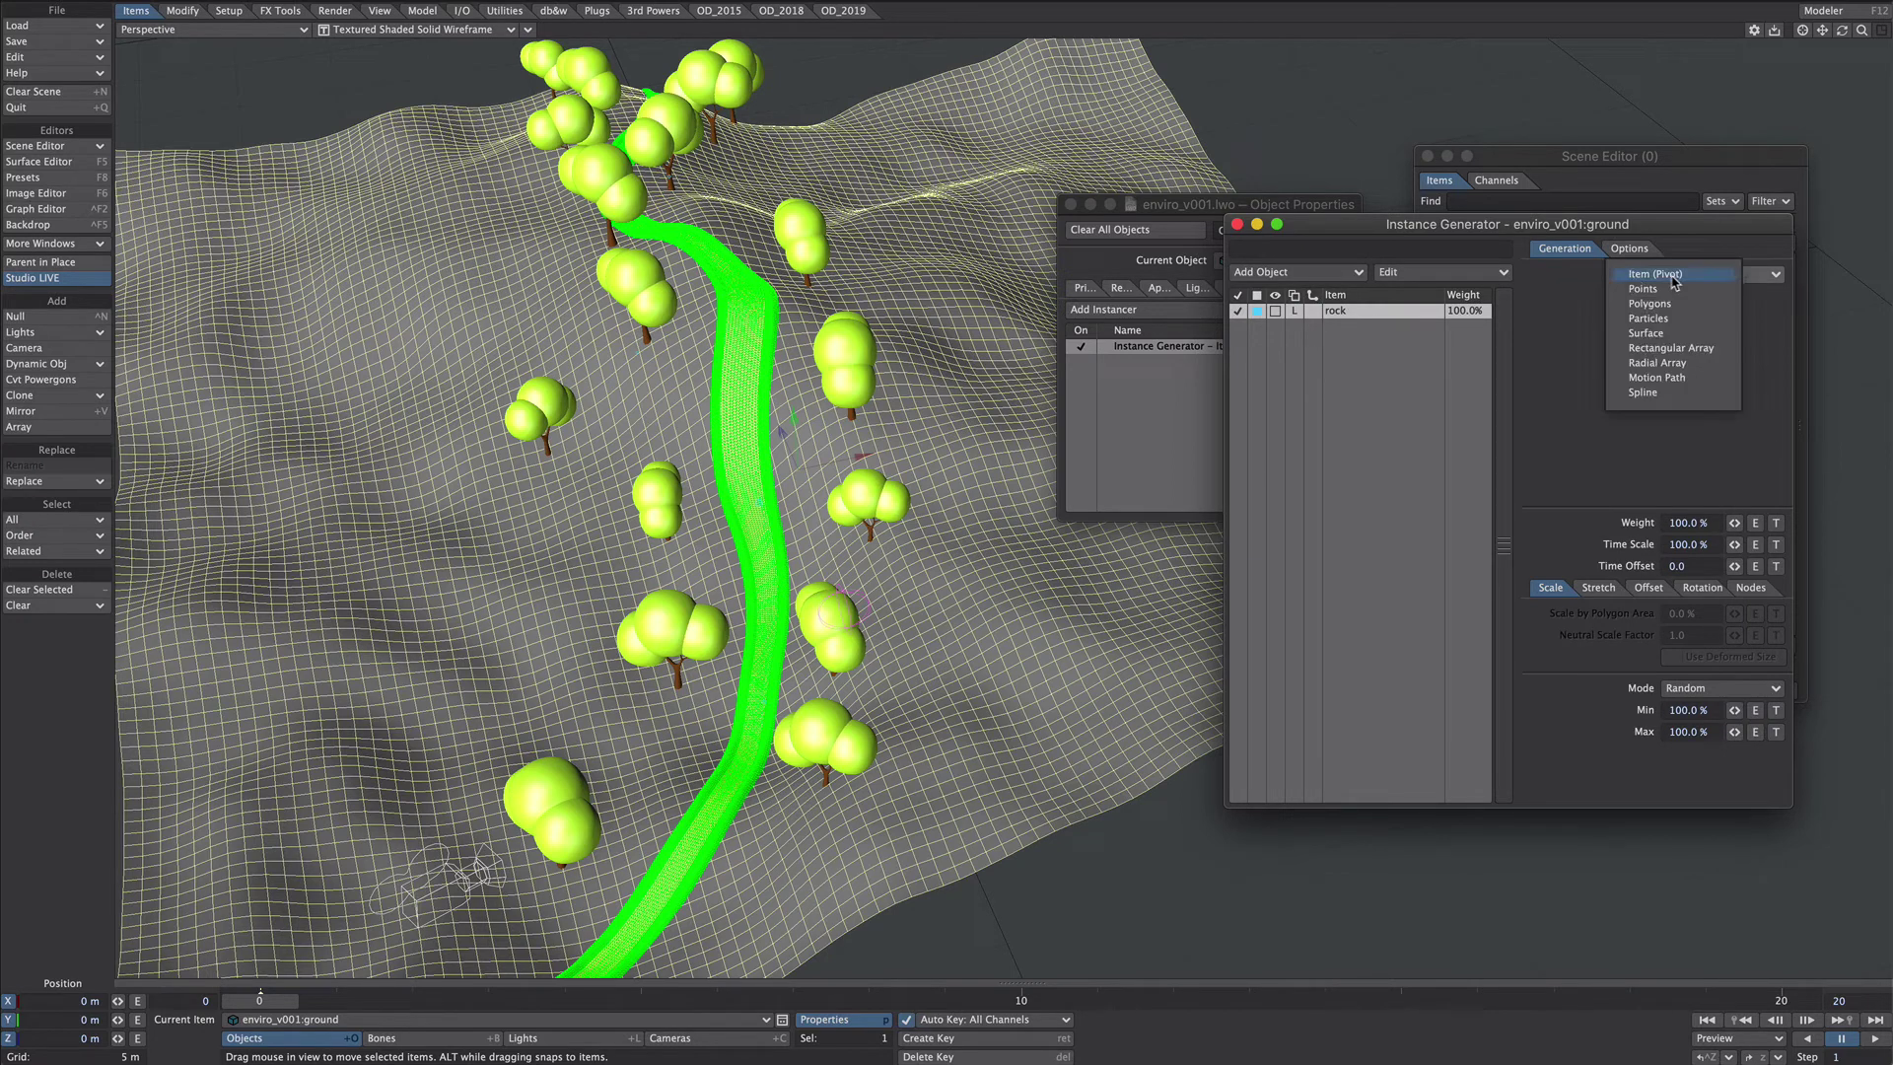
left_click(1647, 333)
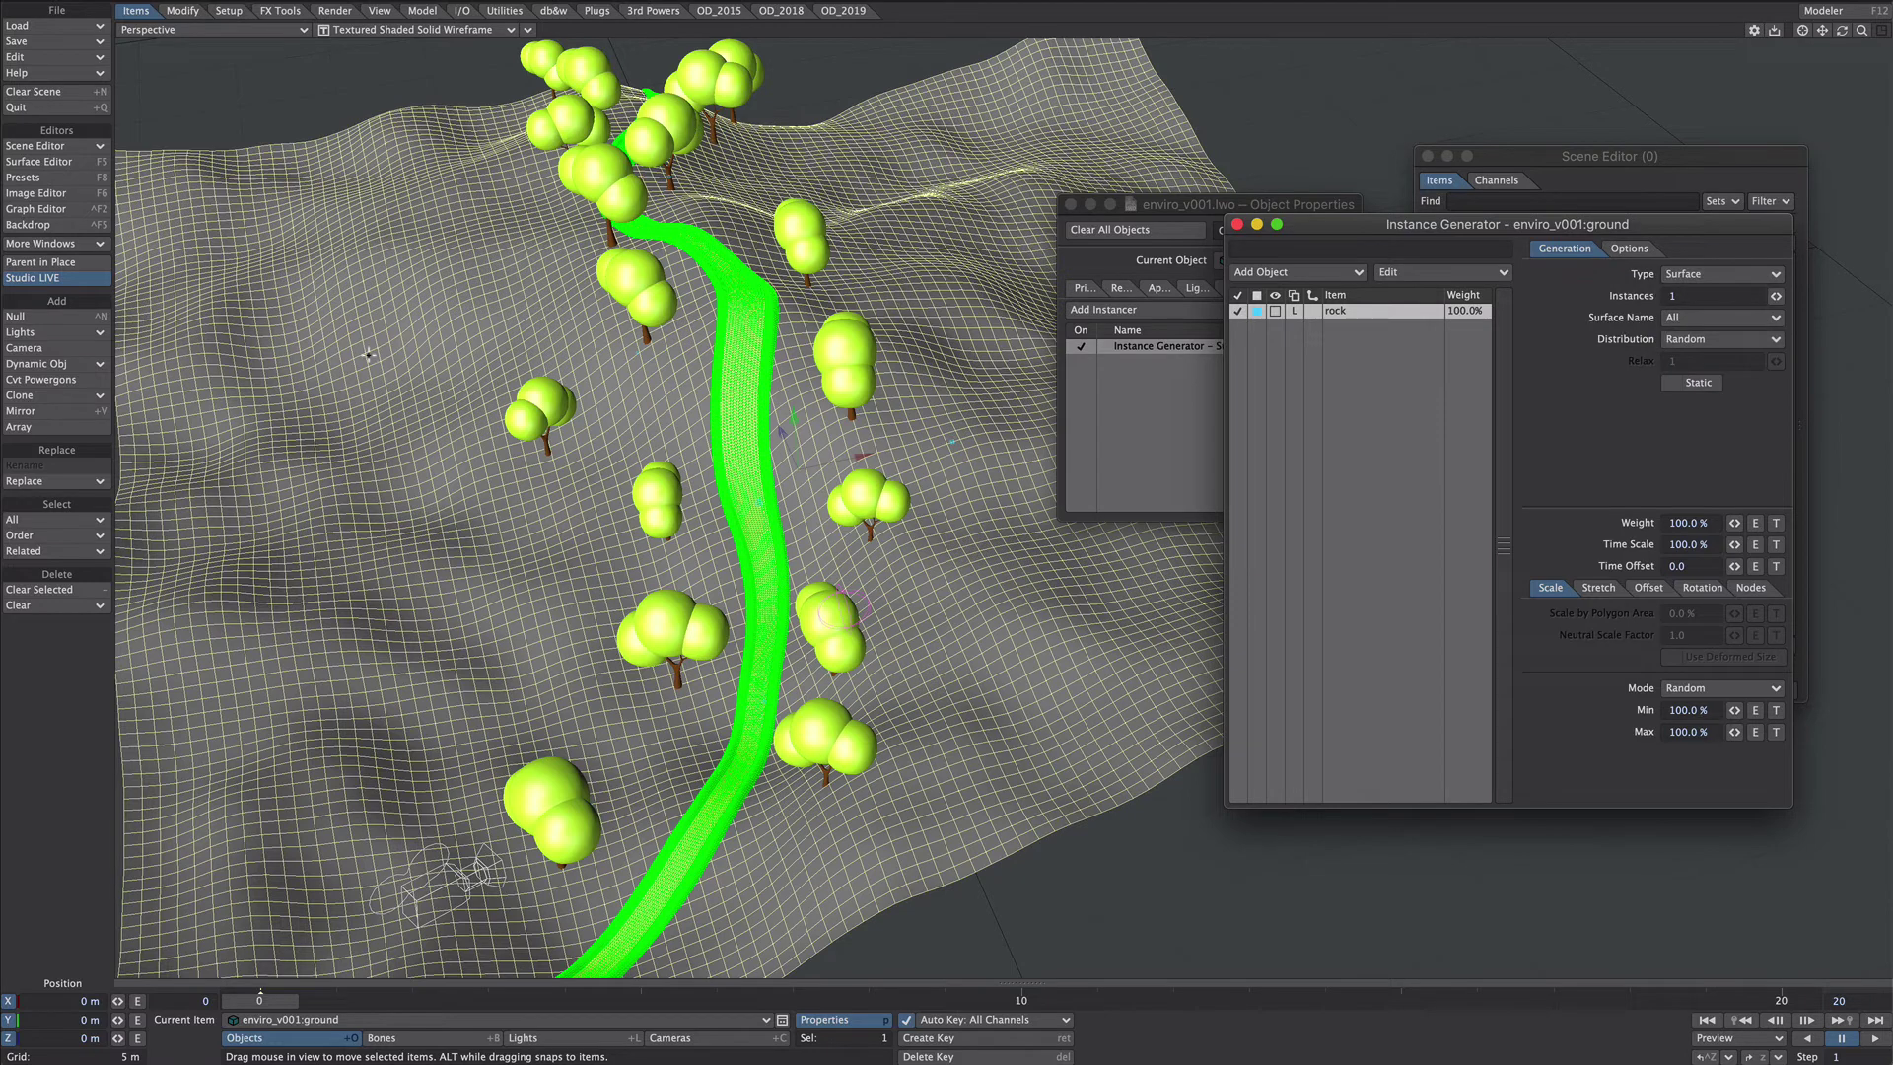
left_click(1681, 296)
type("3000")
key("Tab")
Step: Add a null named rockProximity and place it beside the road at about X -9.9 m, Y 2.8 m, Z -4.3 m
left_click(1299, 272)
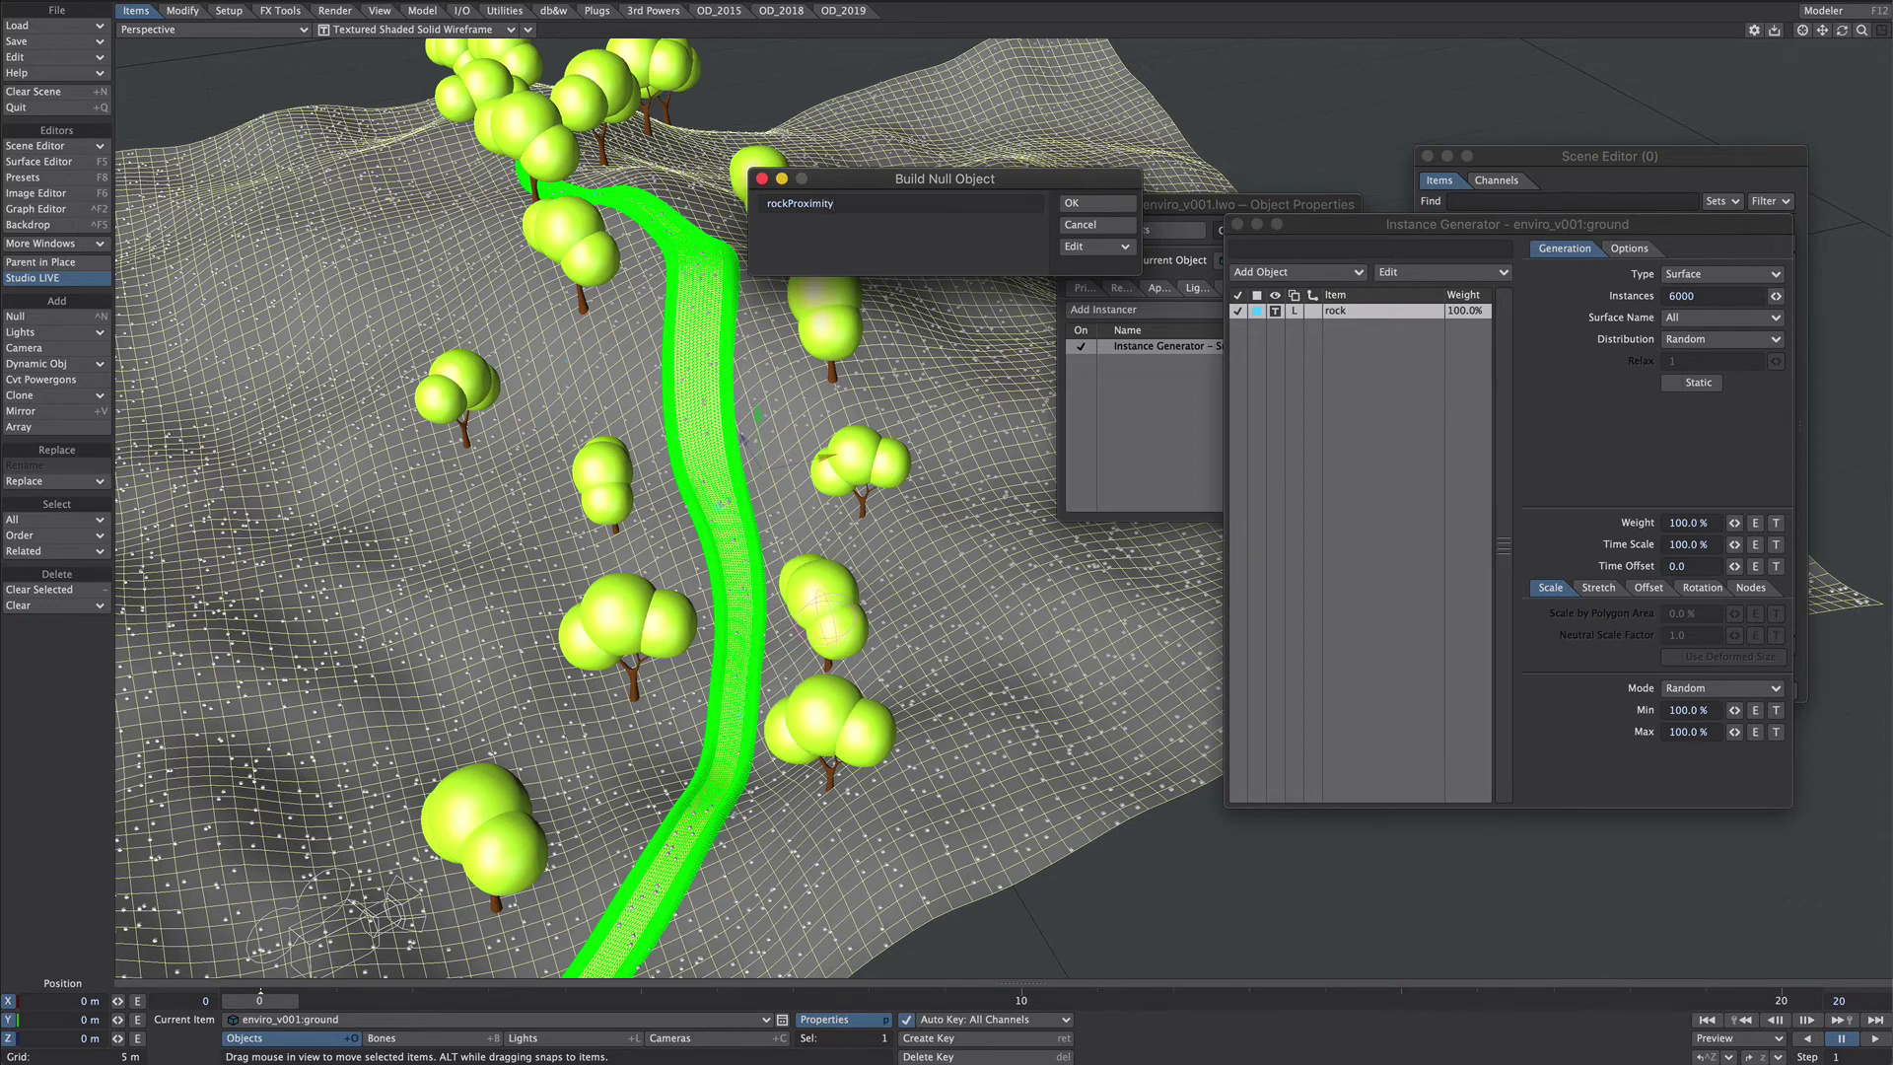
key("Return")
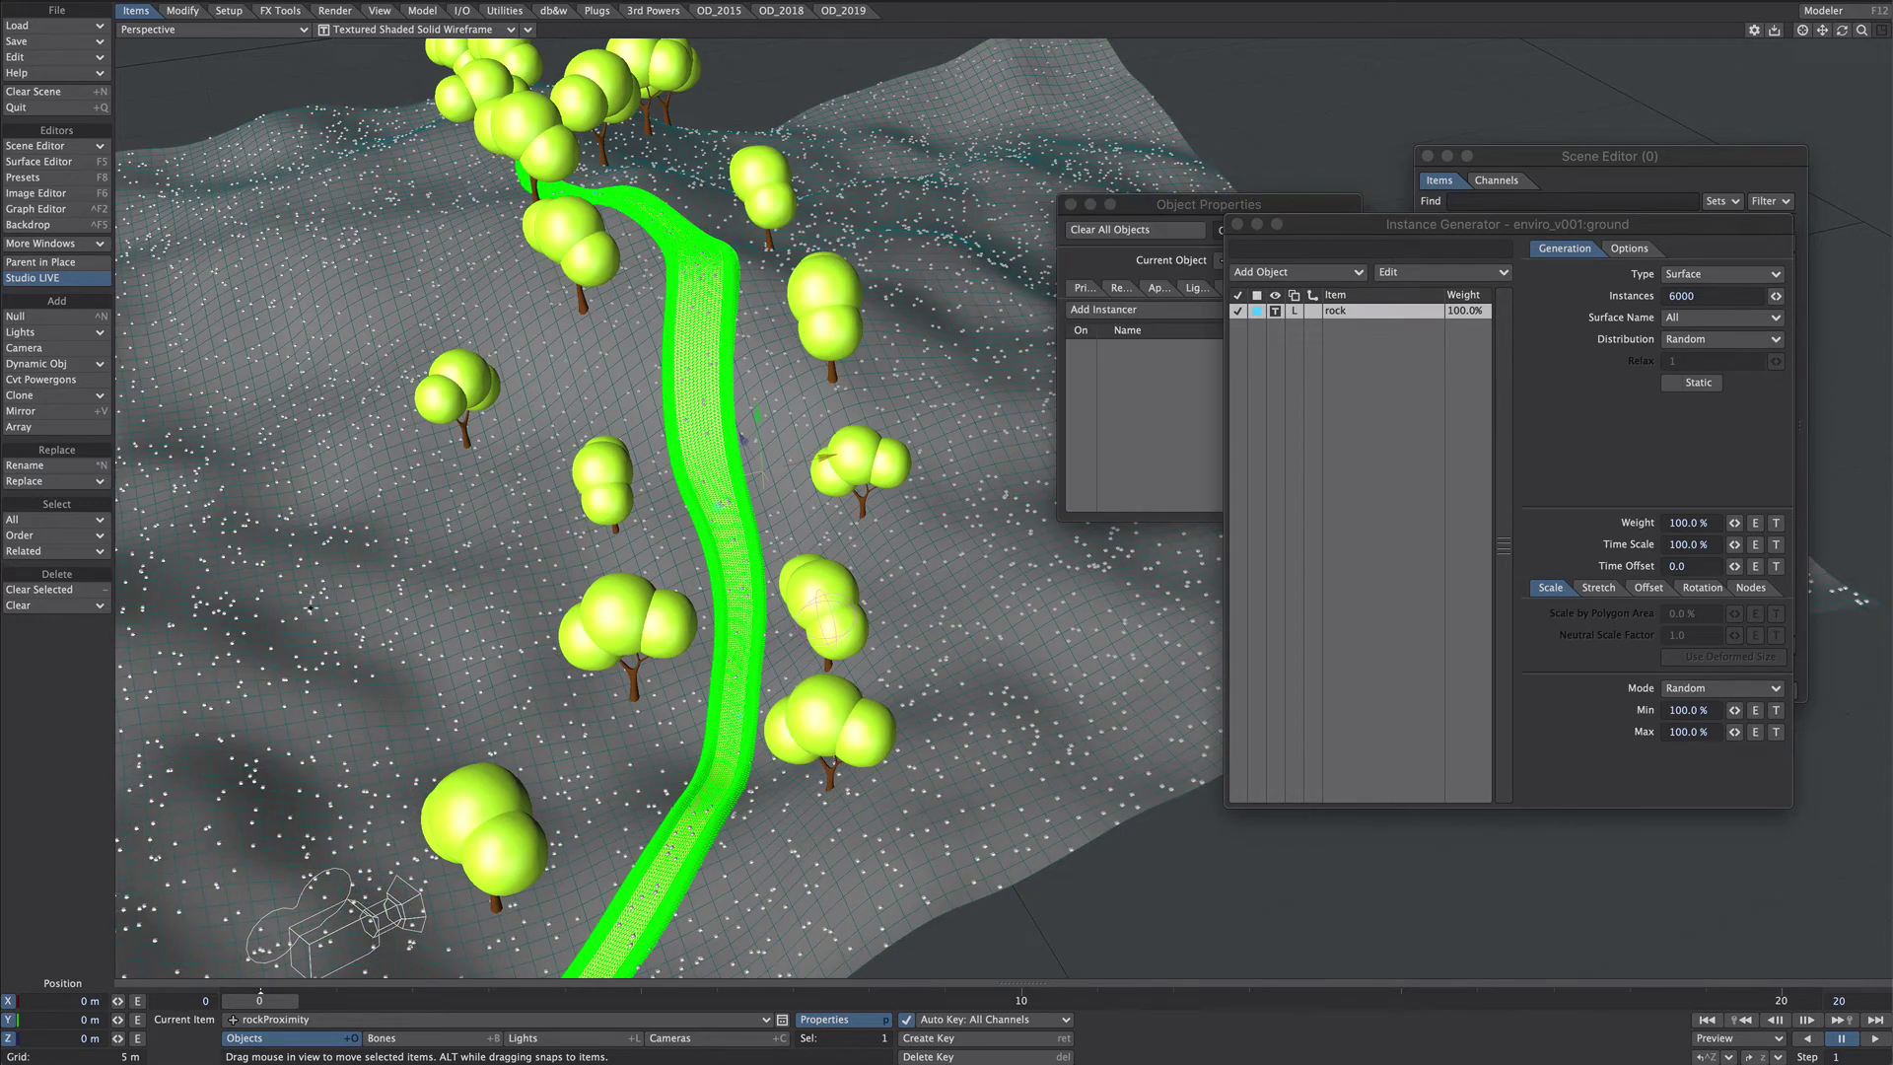
left_click_drag(755, 436, 488, 457)
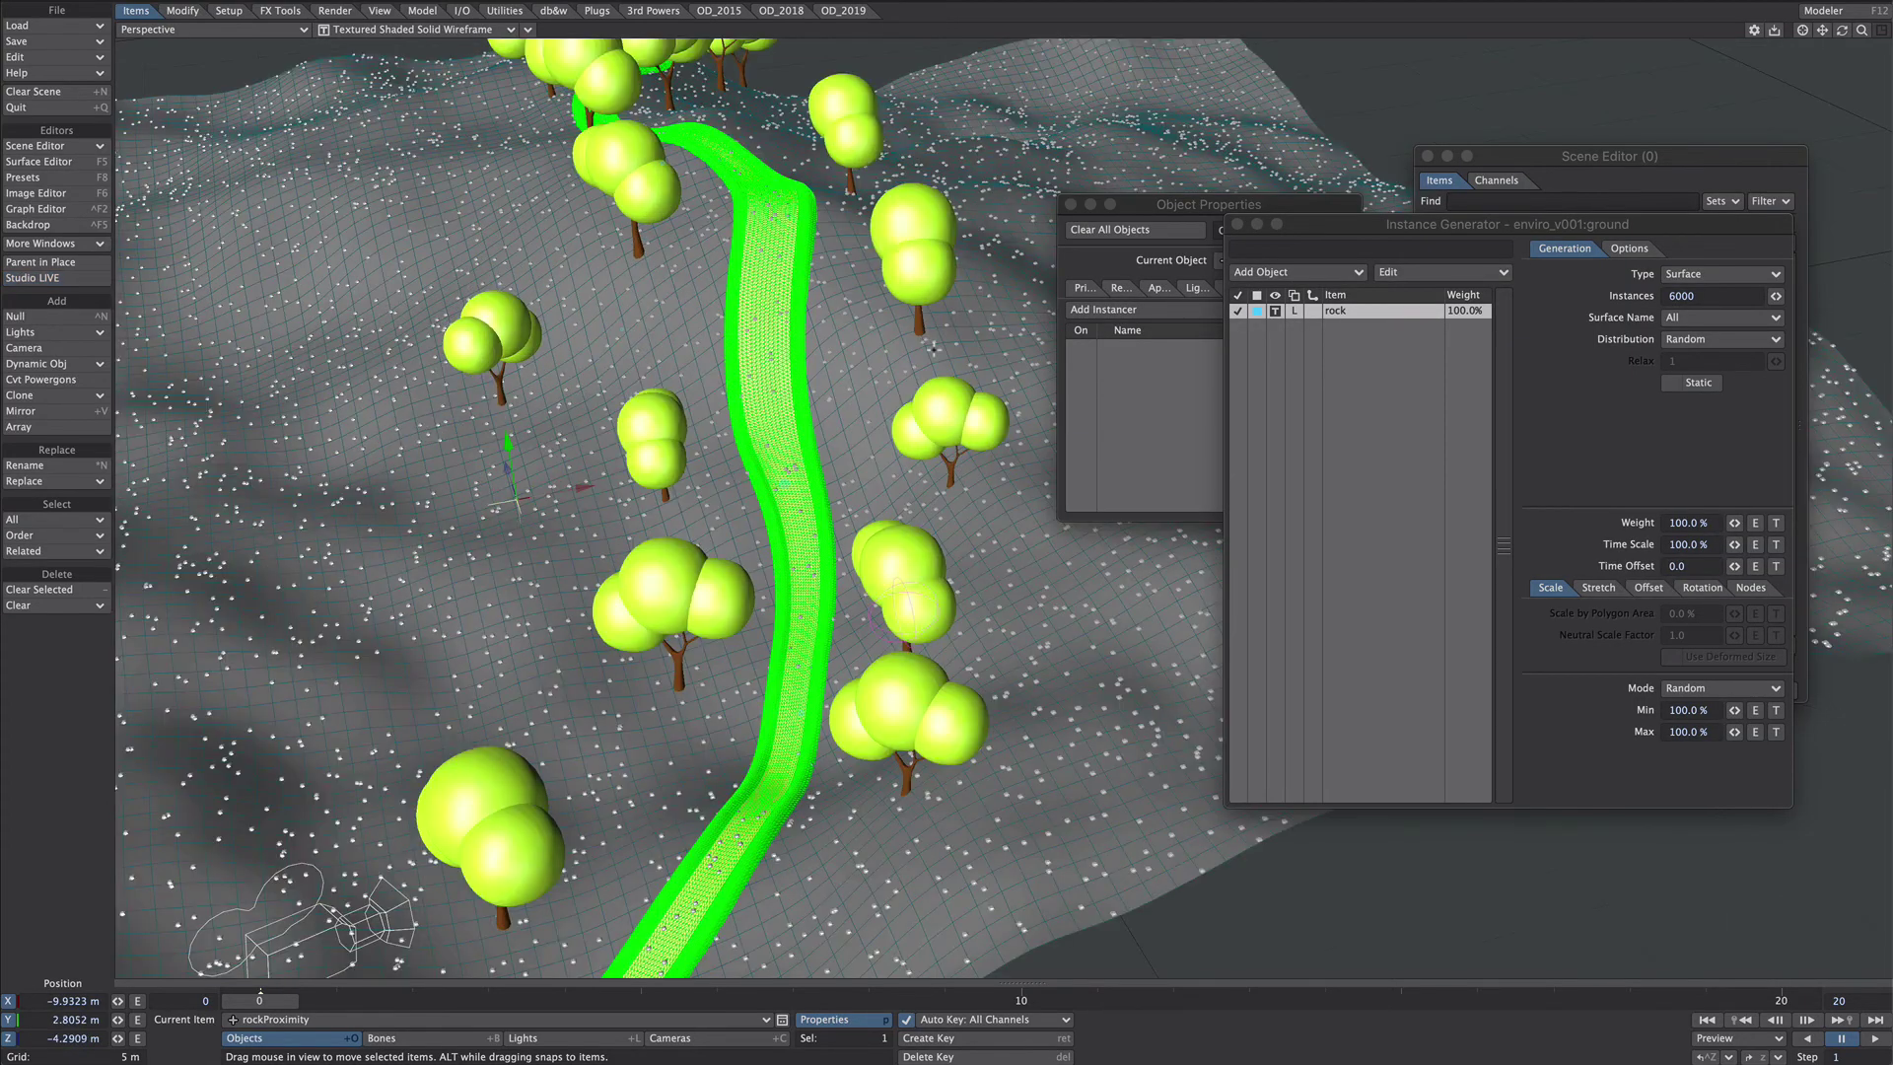
Step: Add a texture to the rock instances' Weight using a Gradient layer driven by Distance to Object from rockProximity
left_click_drag(1304, 227, 1265, 237)
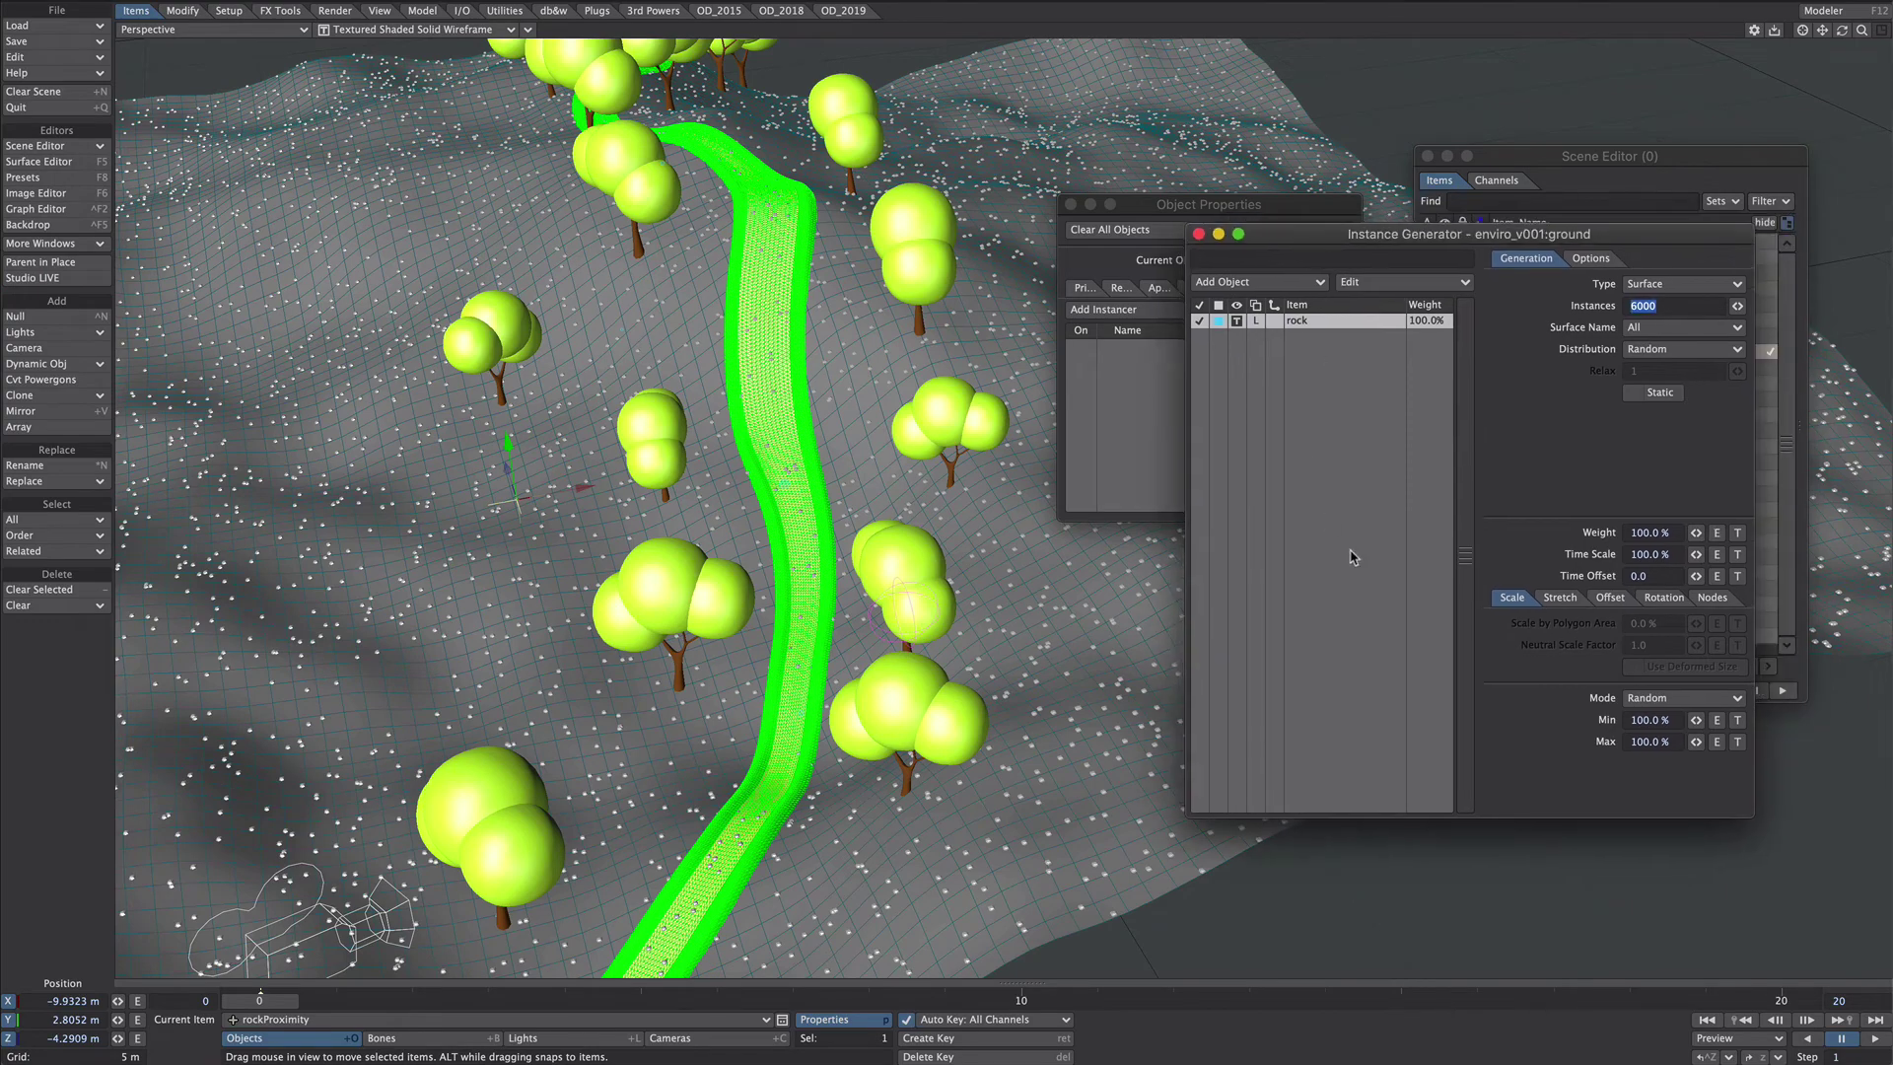
left_click(1736, 532)
left_click_drag(959, 483, 1198, 289)
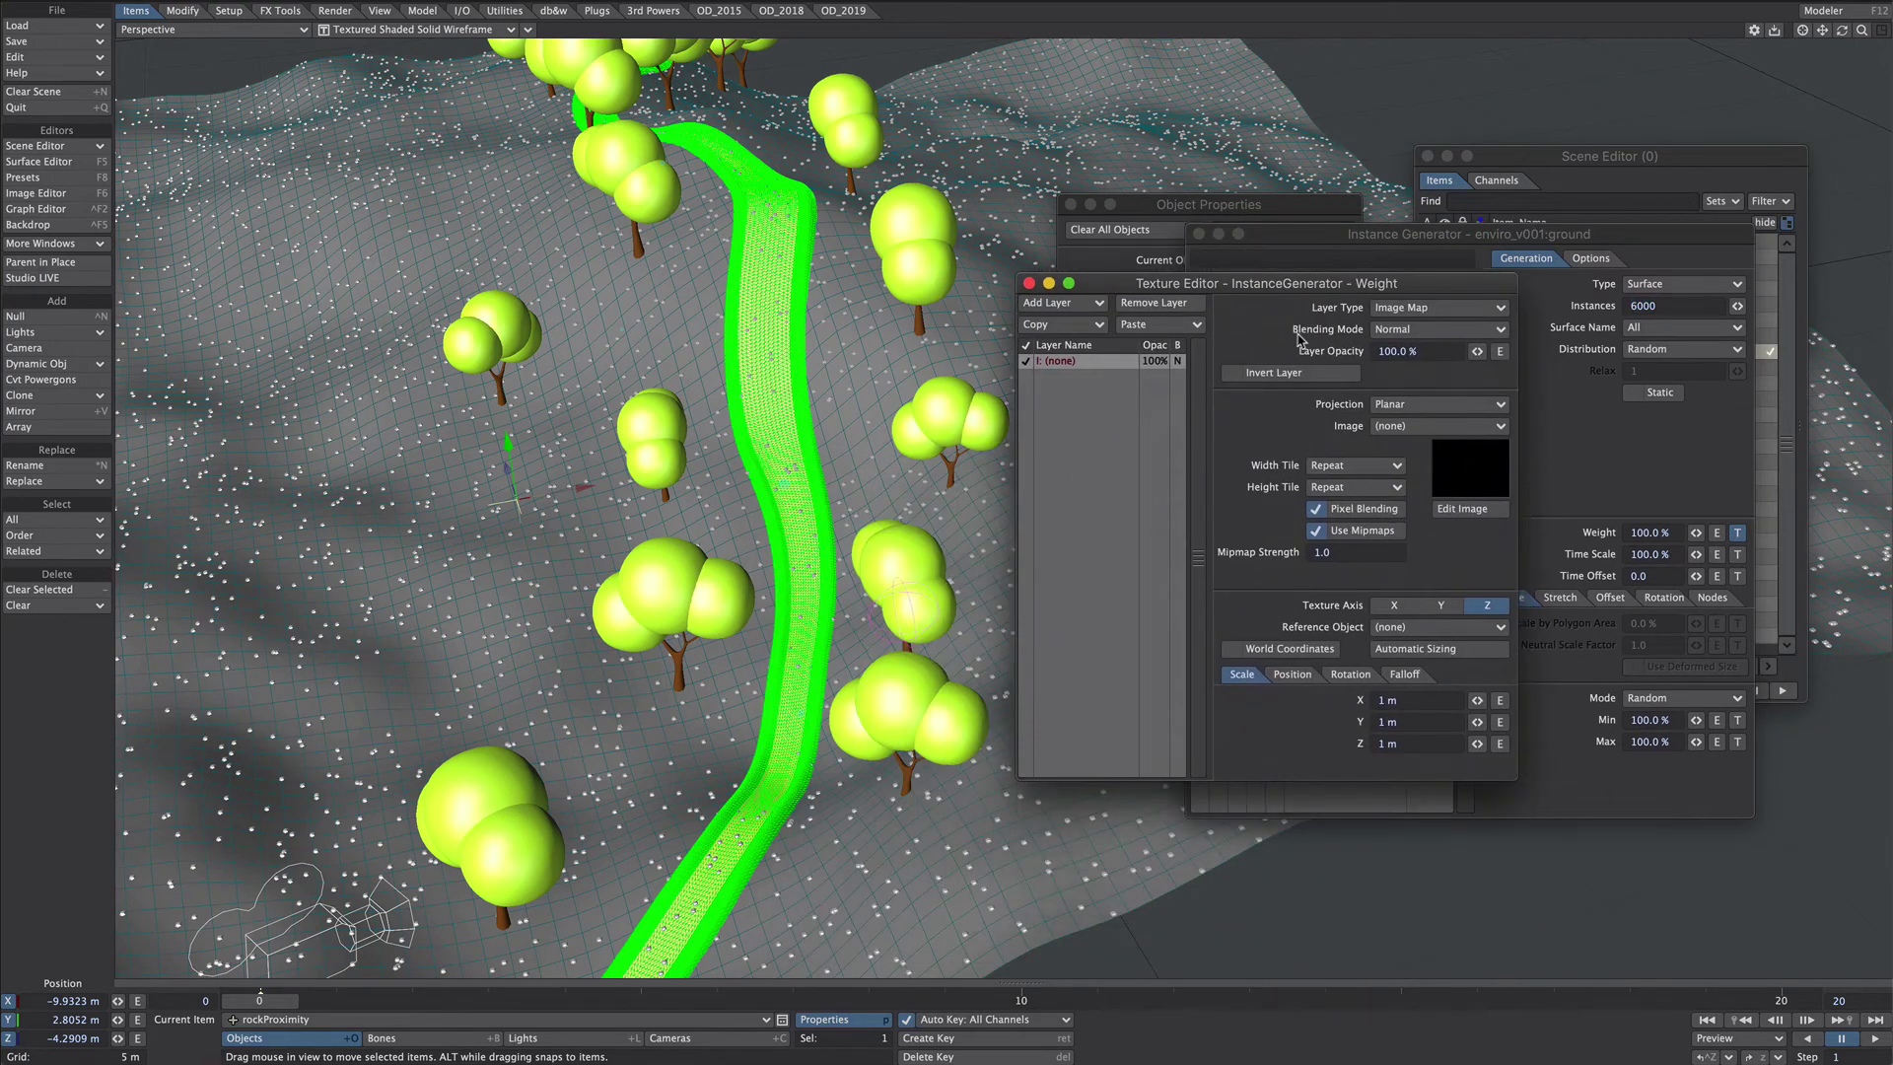
left_click(1389, 318)
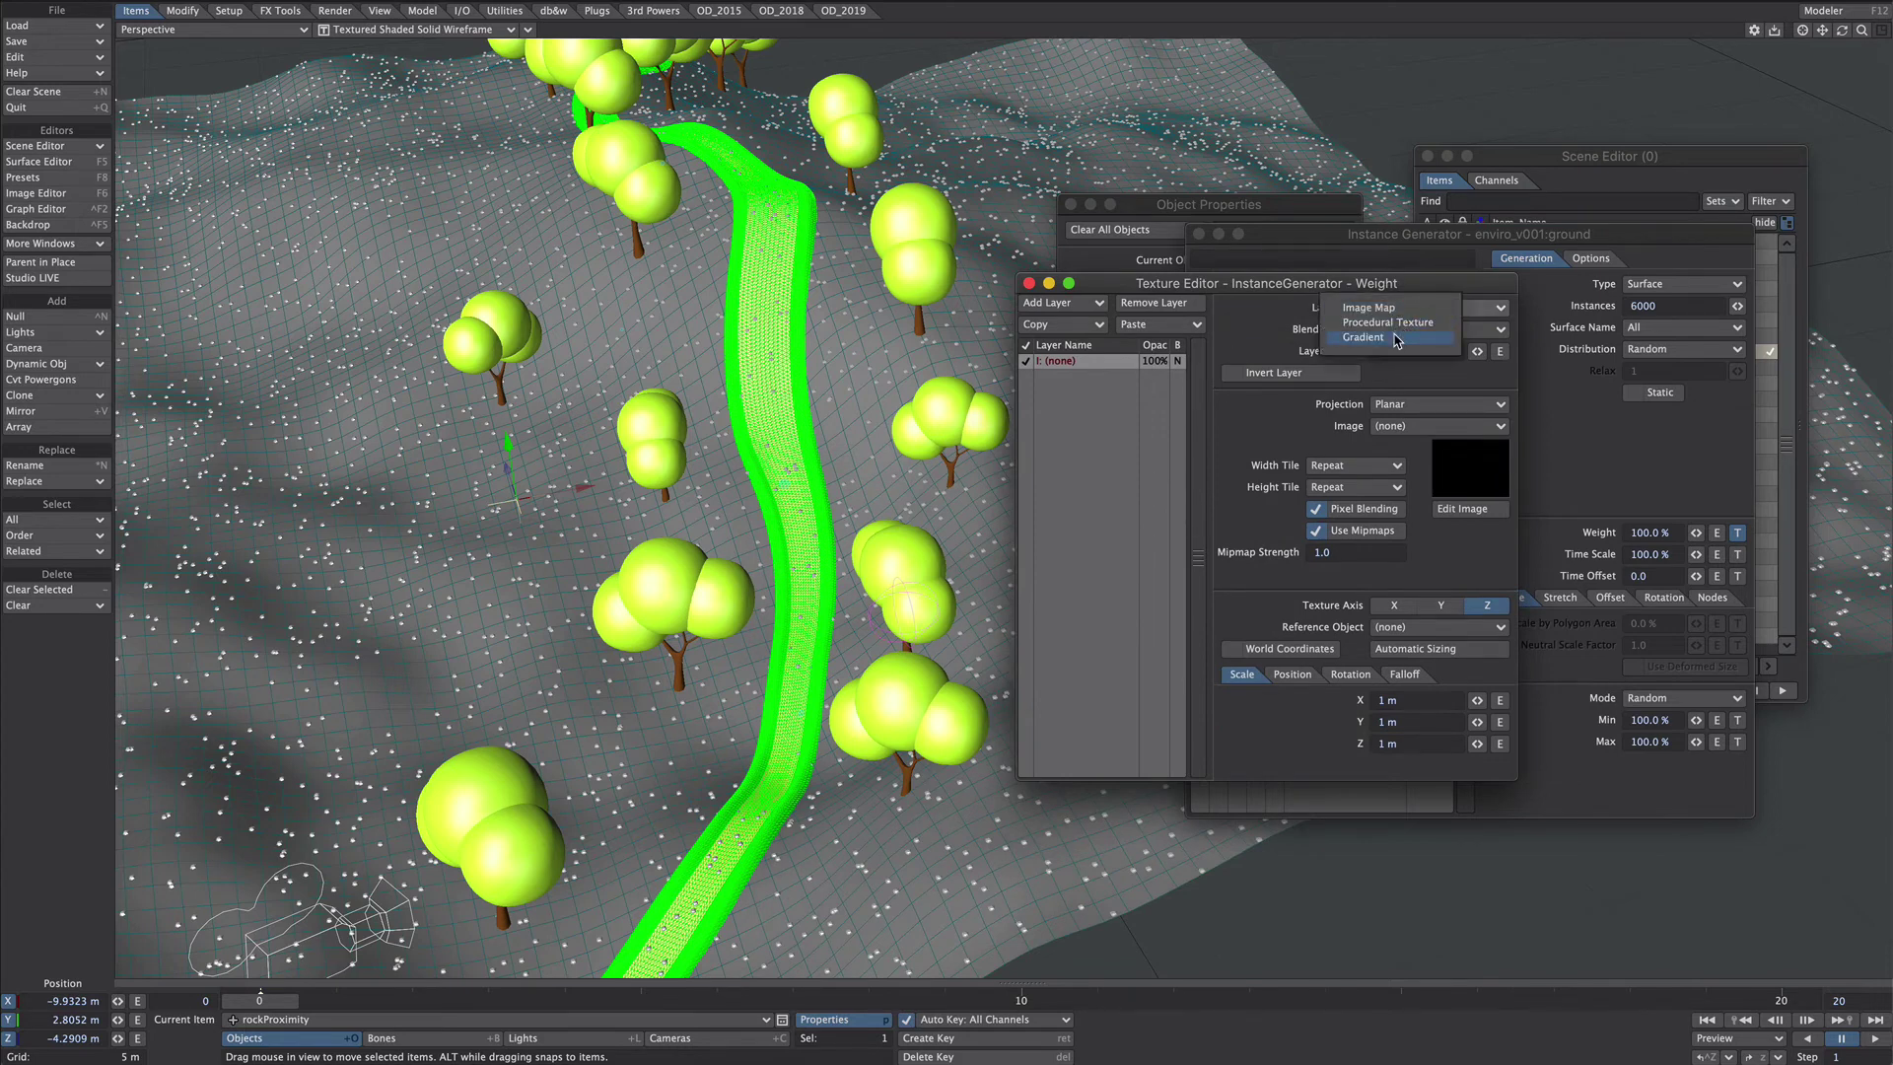
left_click(1410, 343)
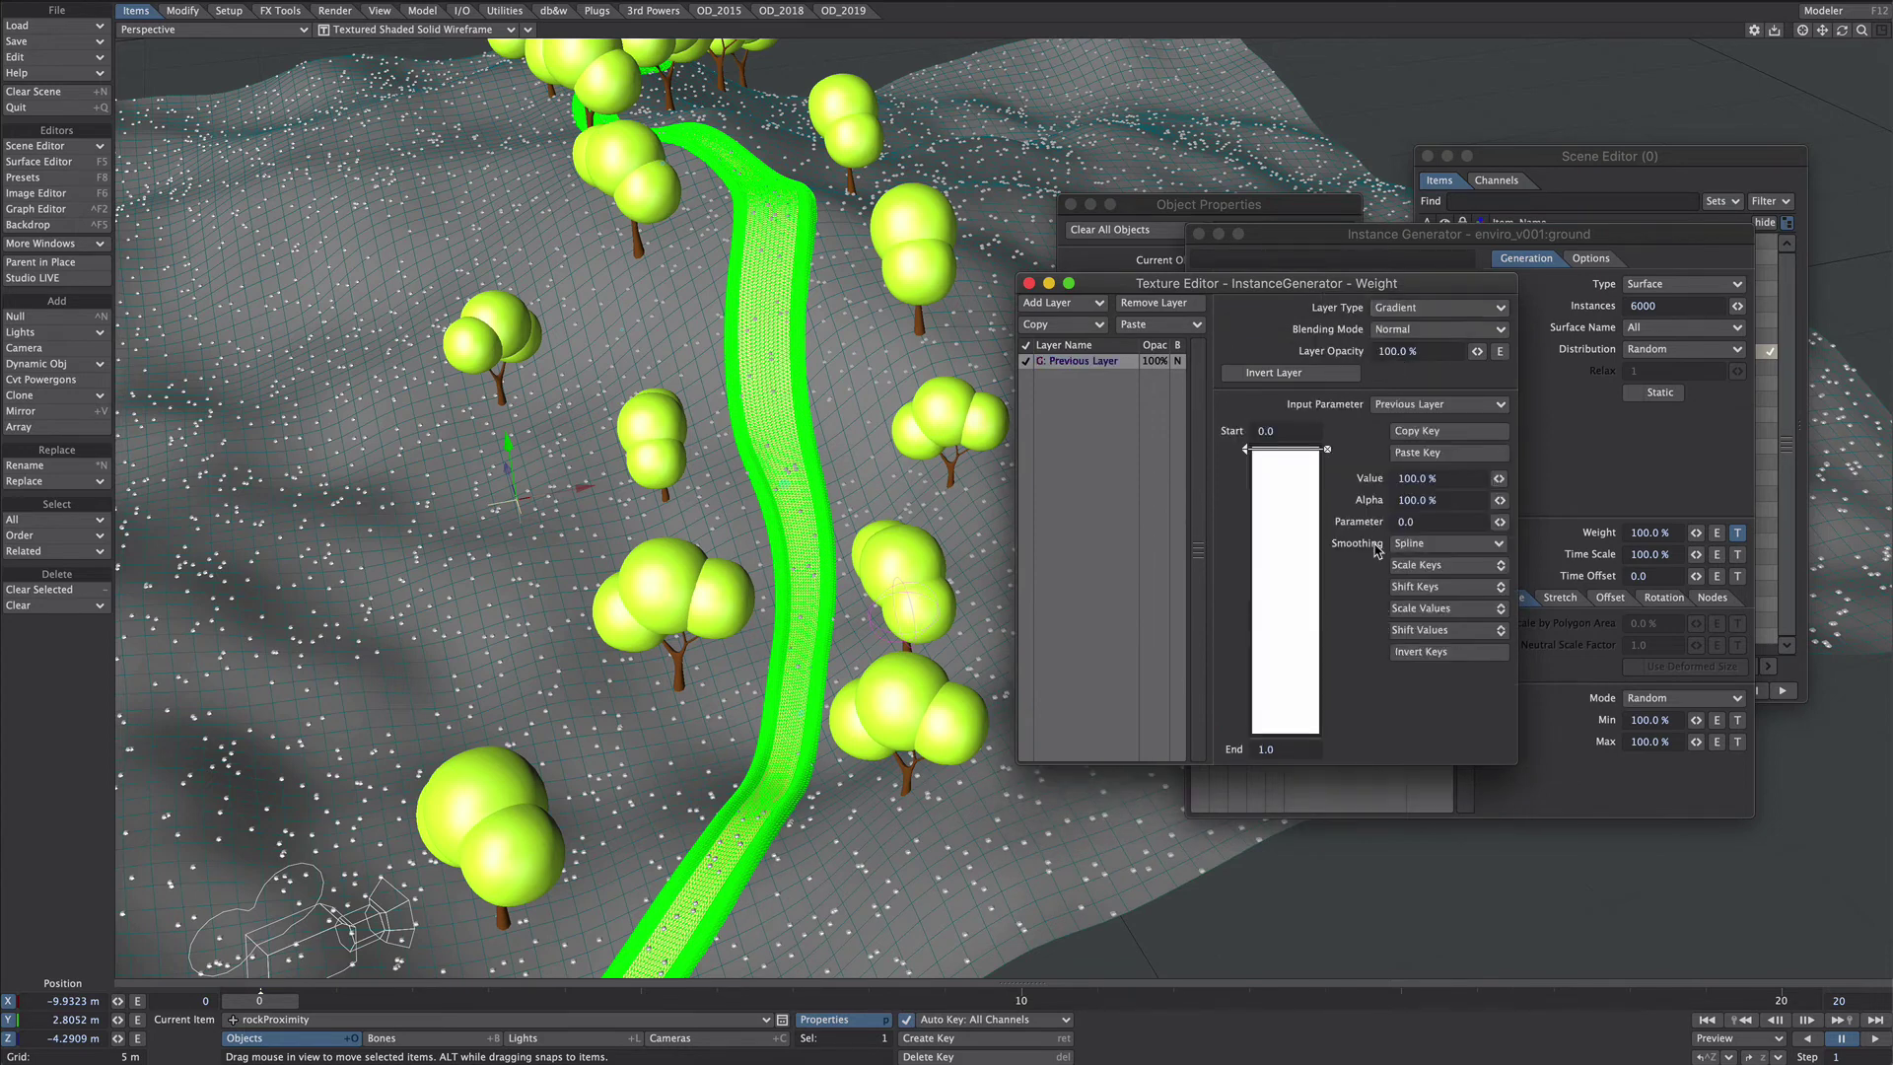
left_click(1412, 404)
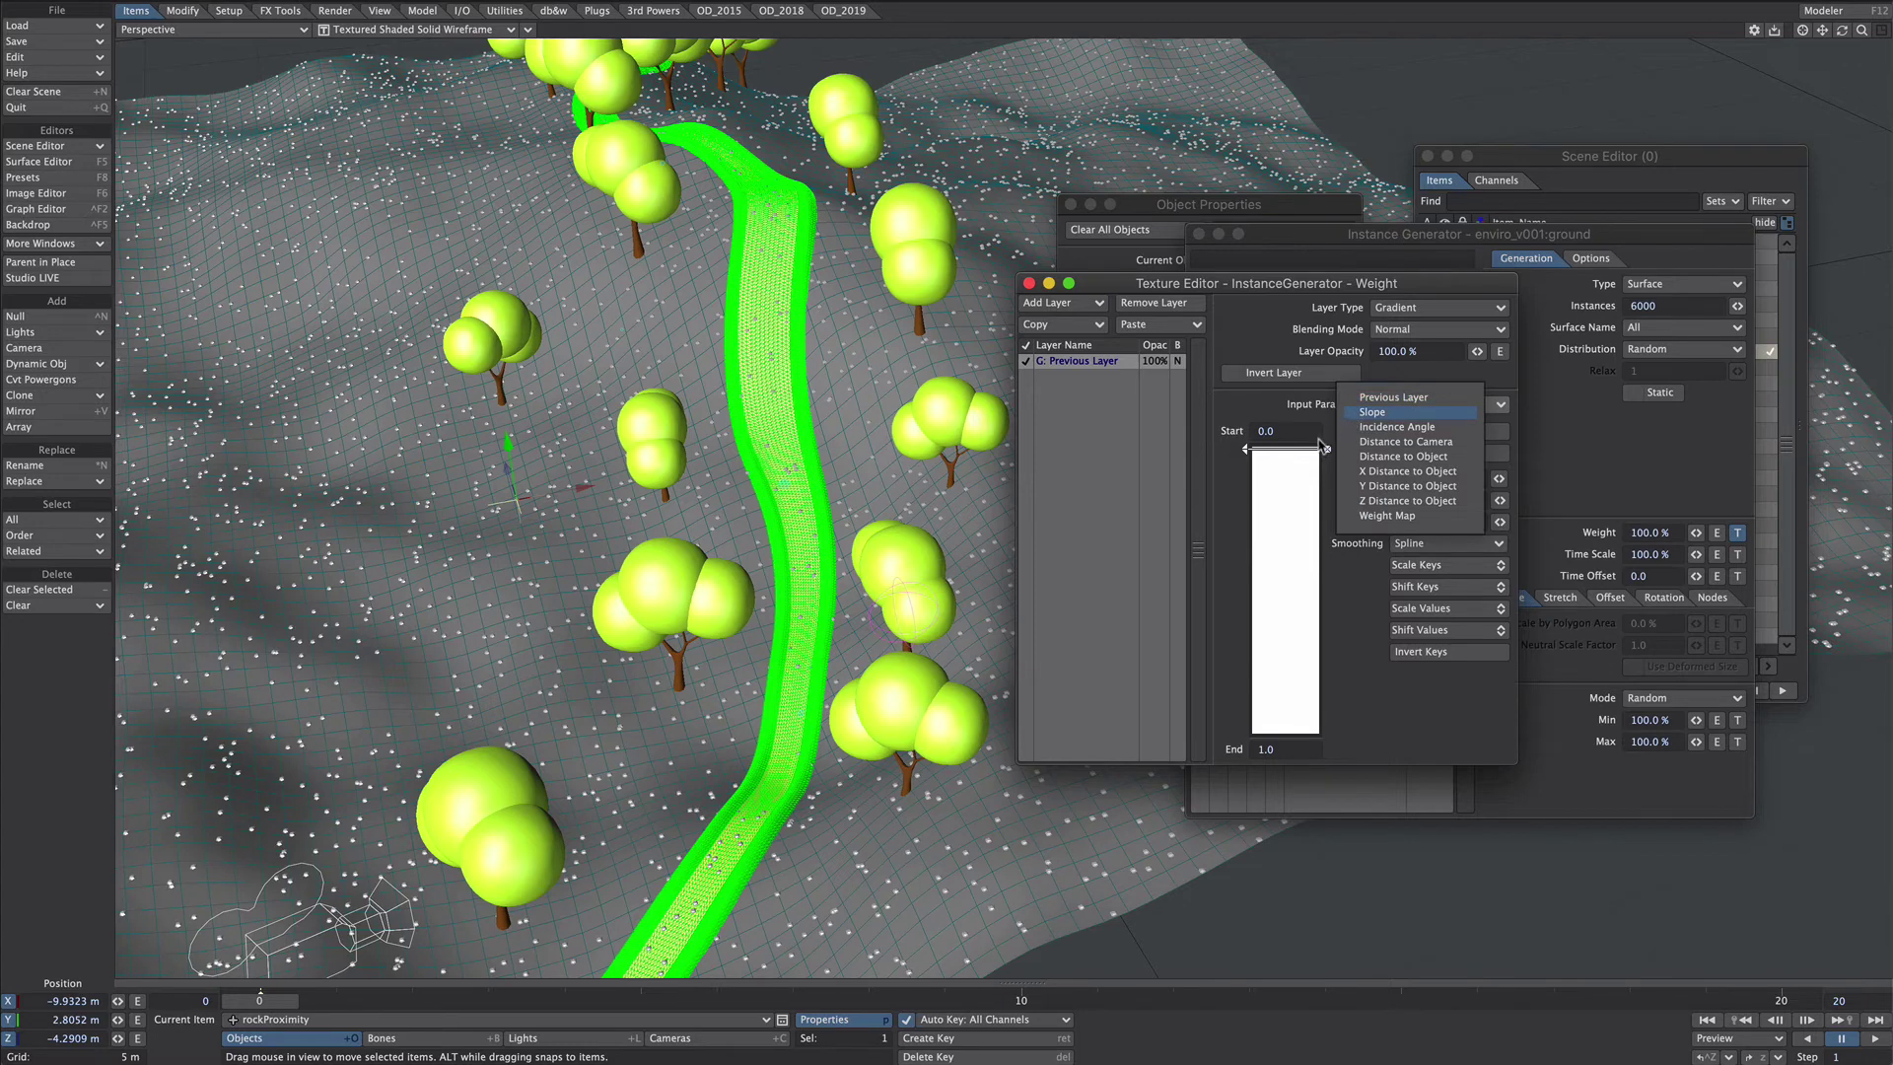
left_click(1392, 459)
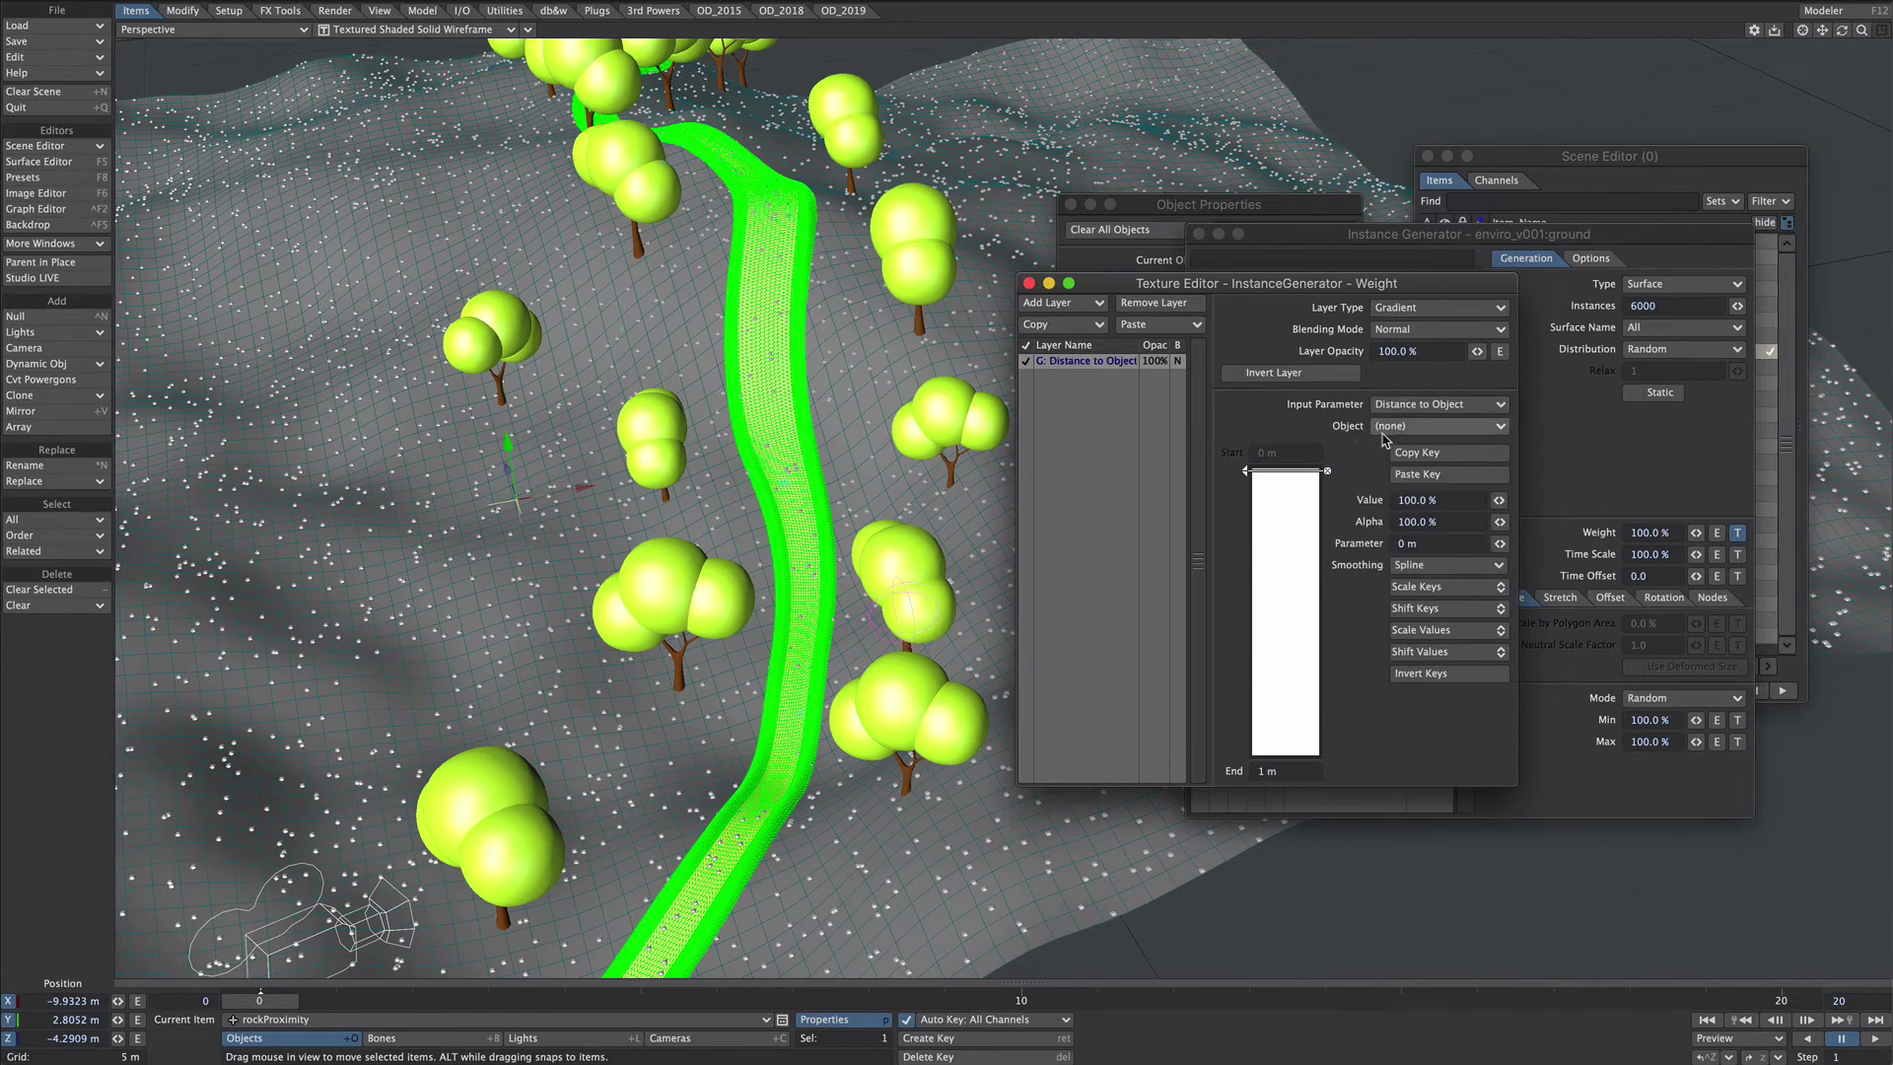
left_click(1390, 427)
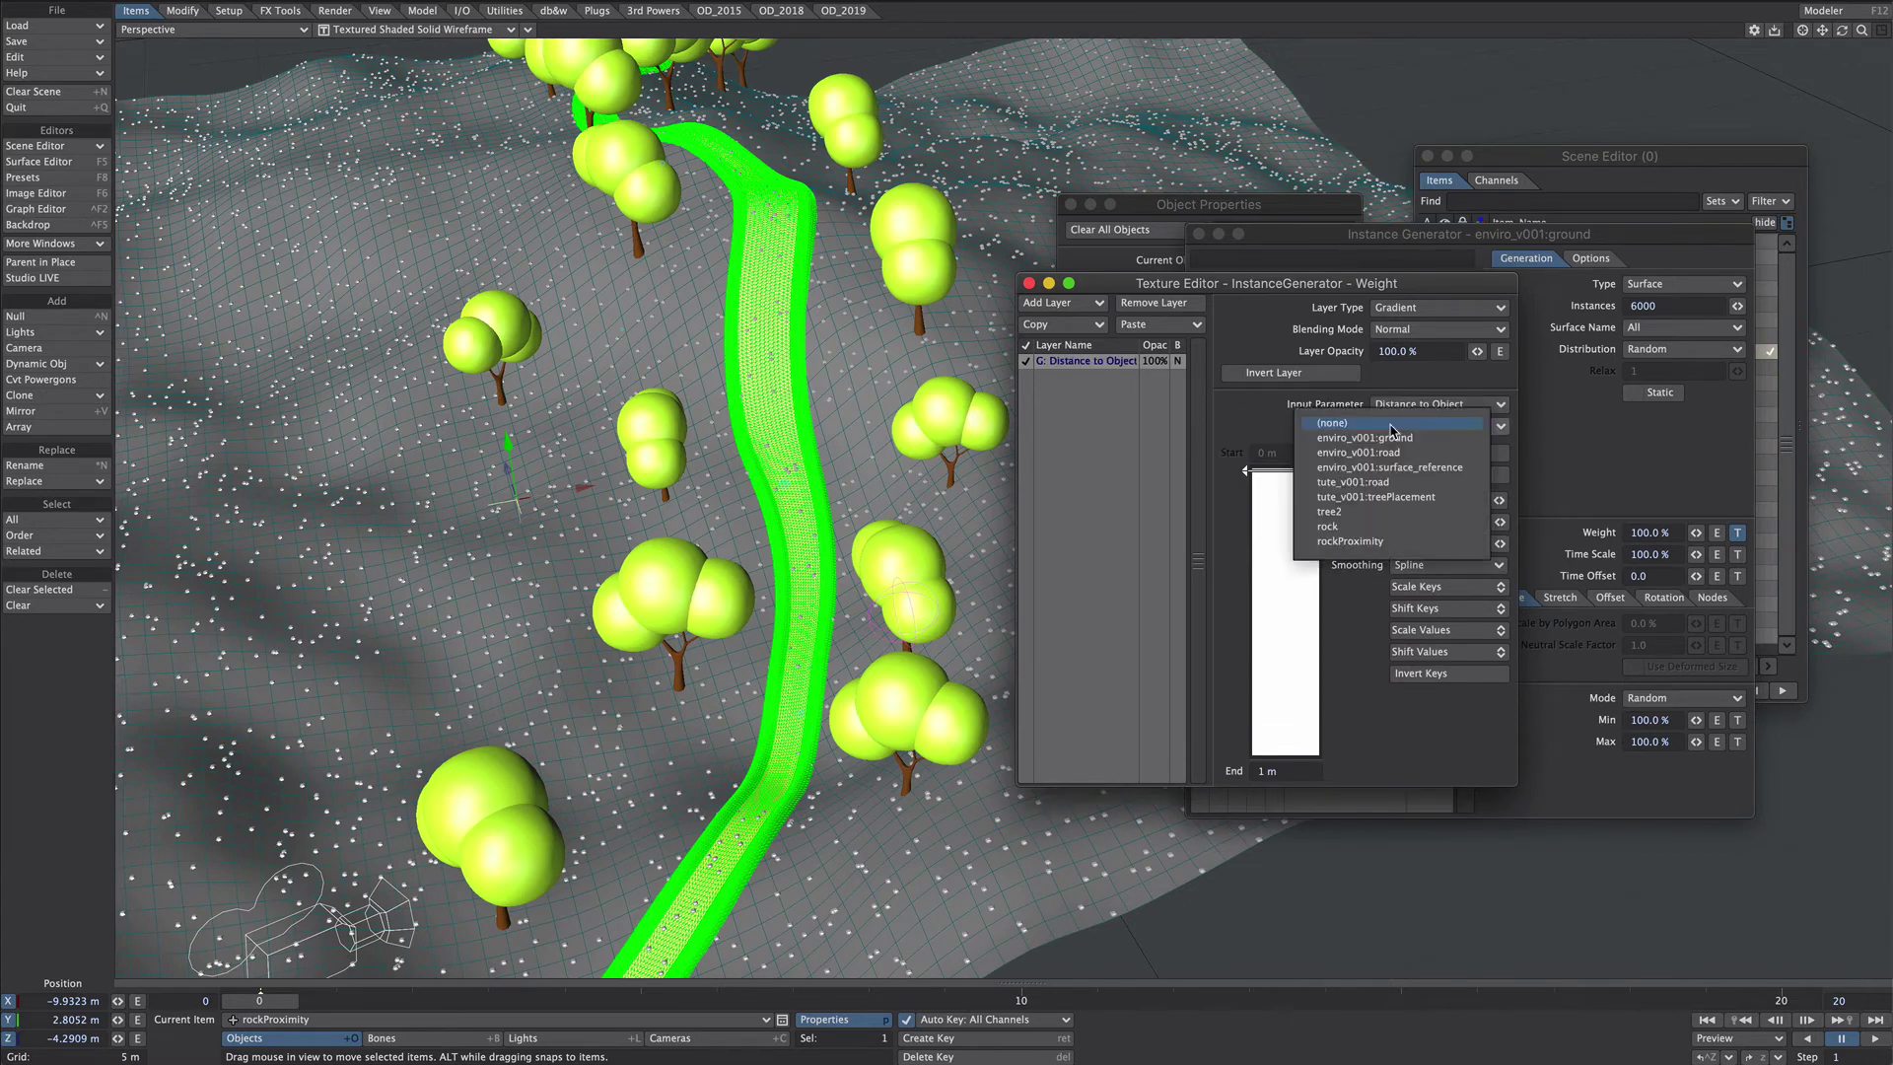
left_click(1331, 542)
Step: Add a second gradient key, set the gradient end to 5 m, and give the key 0% value at about 3.5 m
left_click(1282, 599)
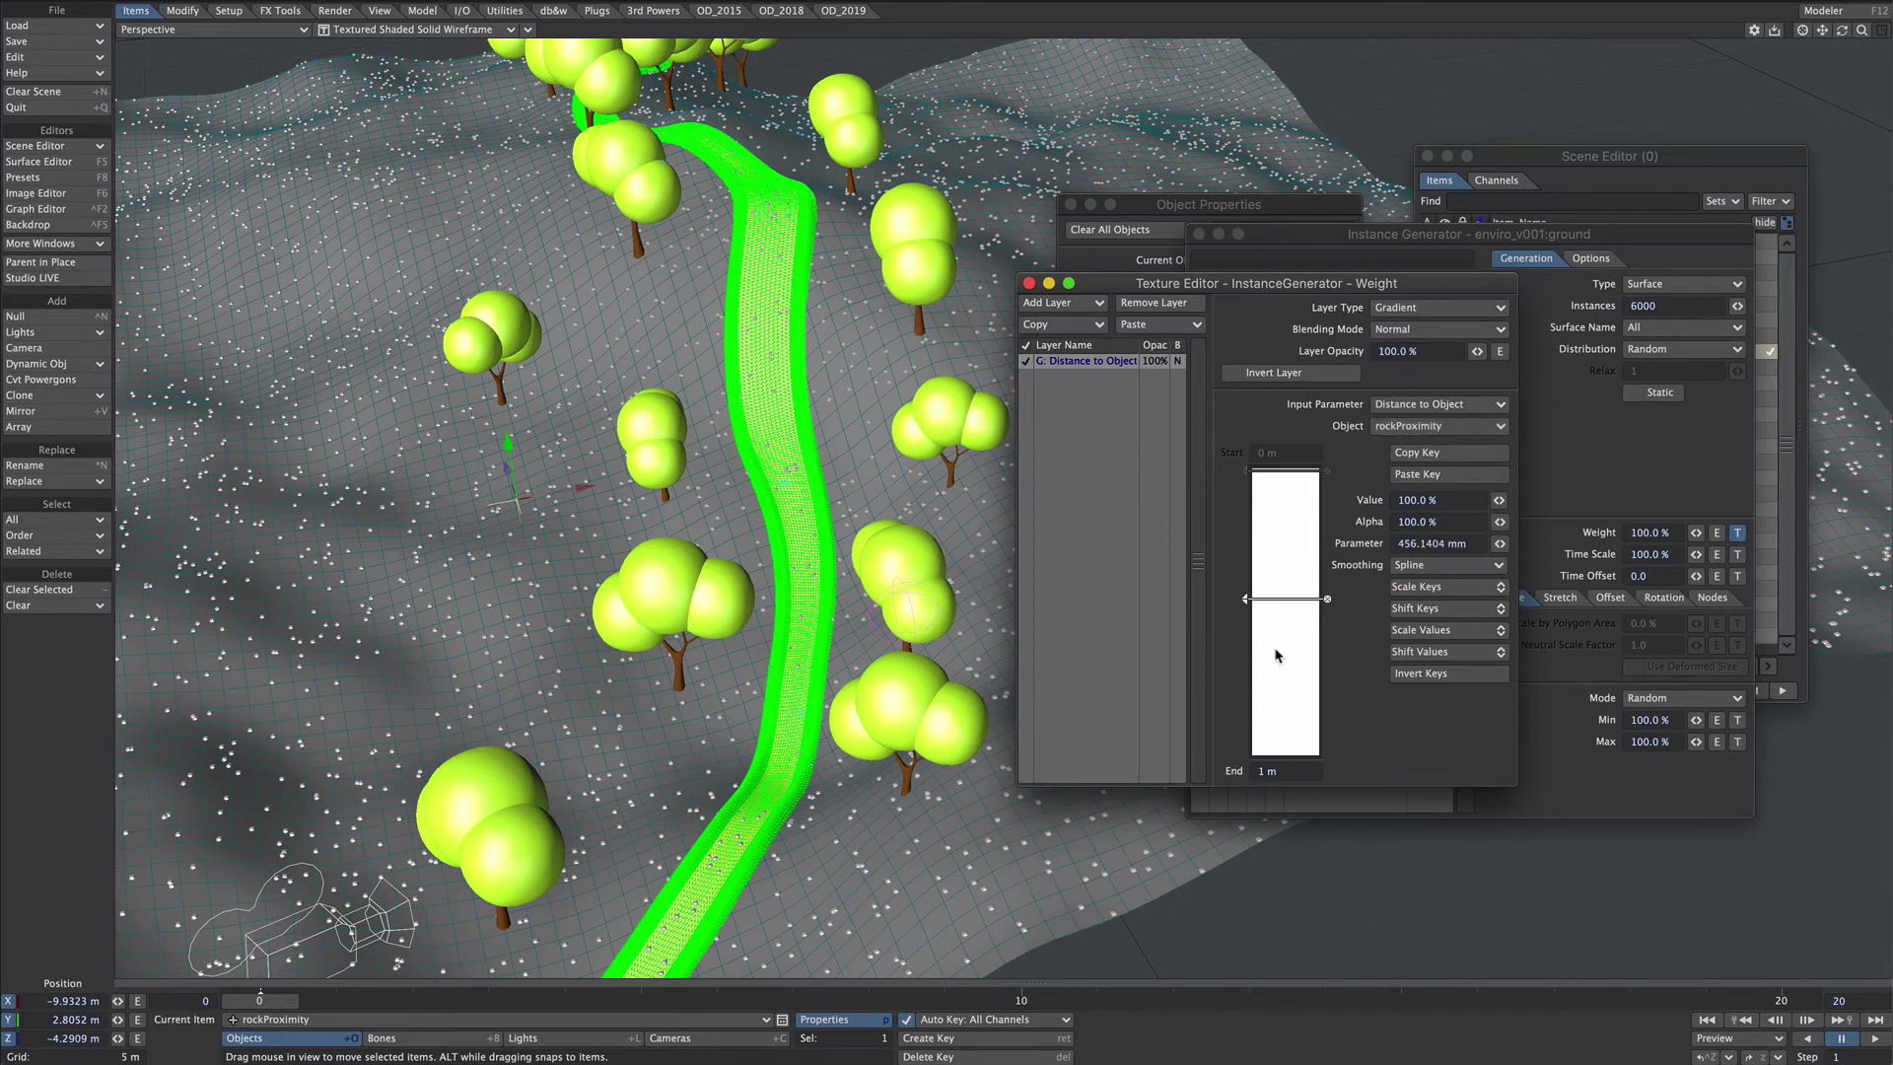
left_click(1234, 775)
type("5")
key("Return")
left_click_drag(1245, 498, 1245, 673)
left_click(1430, 500)
type("0")
key("Tab")
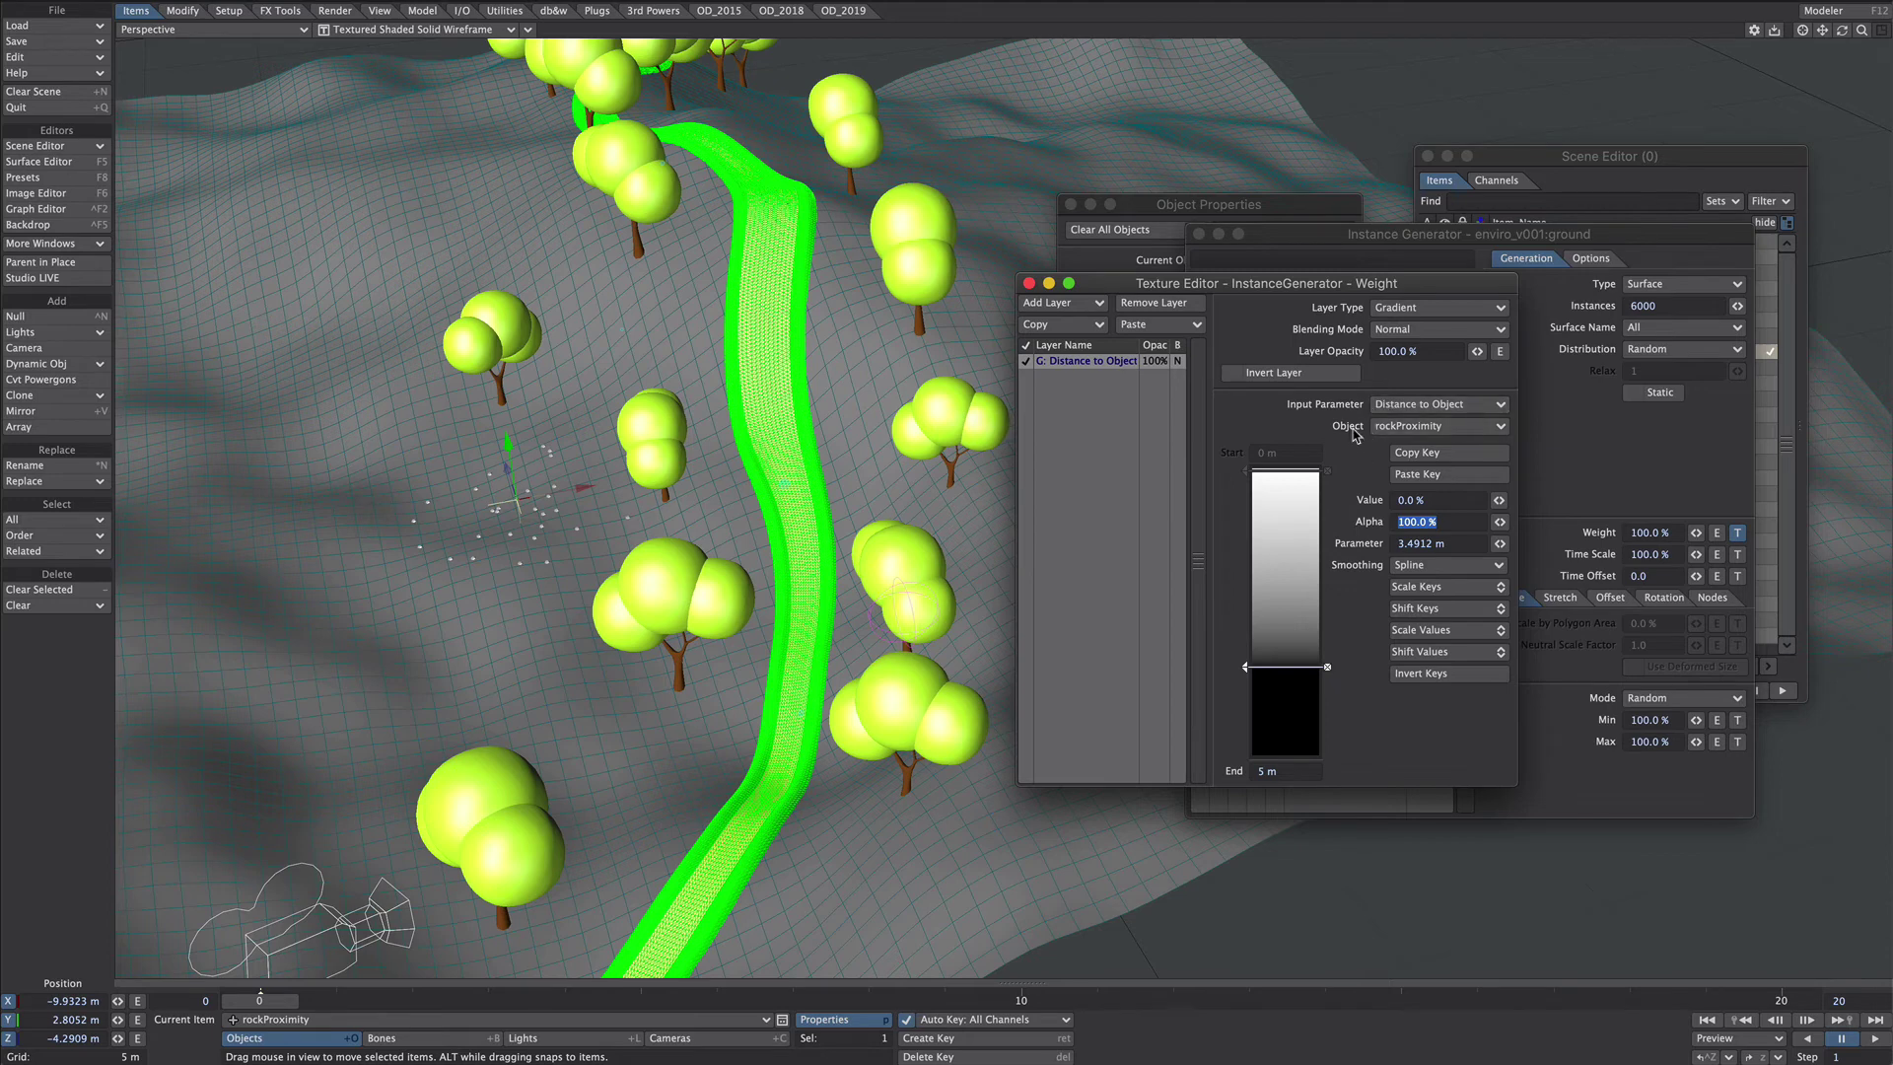
Step: Set the second key's smoothing to Step and the gradient end to 10 m, with the key at about 3.65 m
left_click(1413, 572)
left_click(1427, 589)
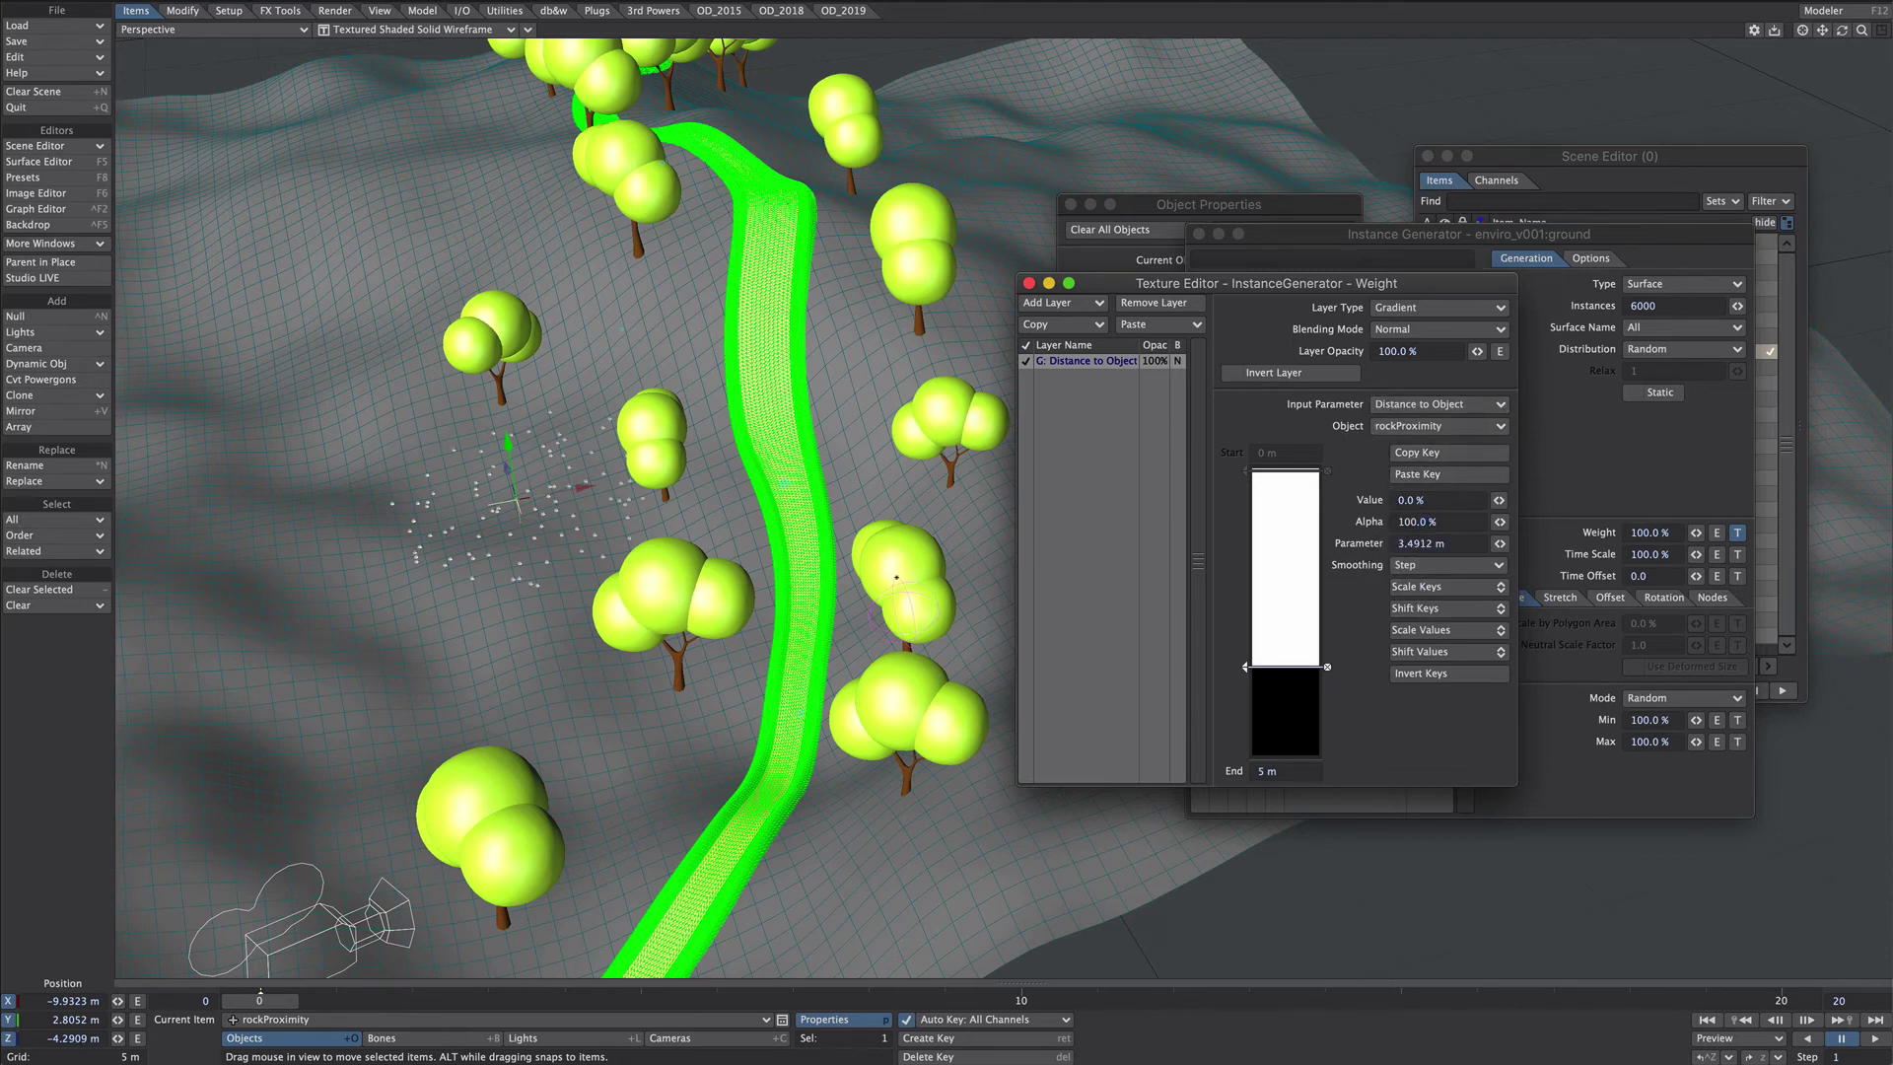
left_click_drag(1244, 667, 1226, 748)
type("10")
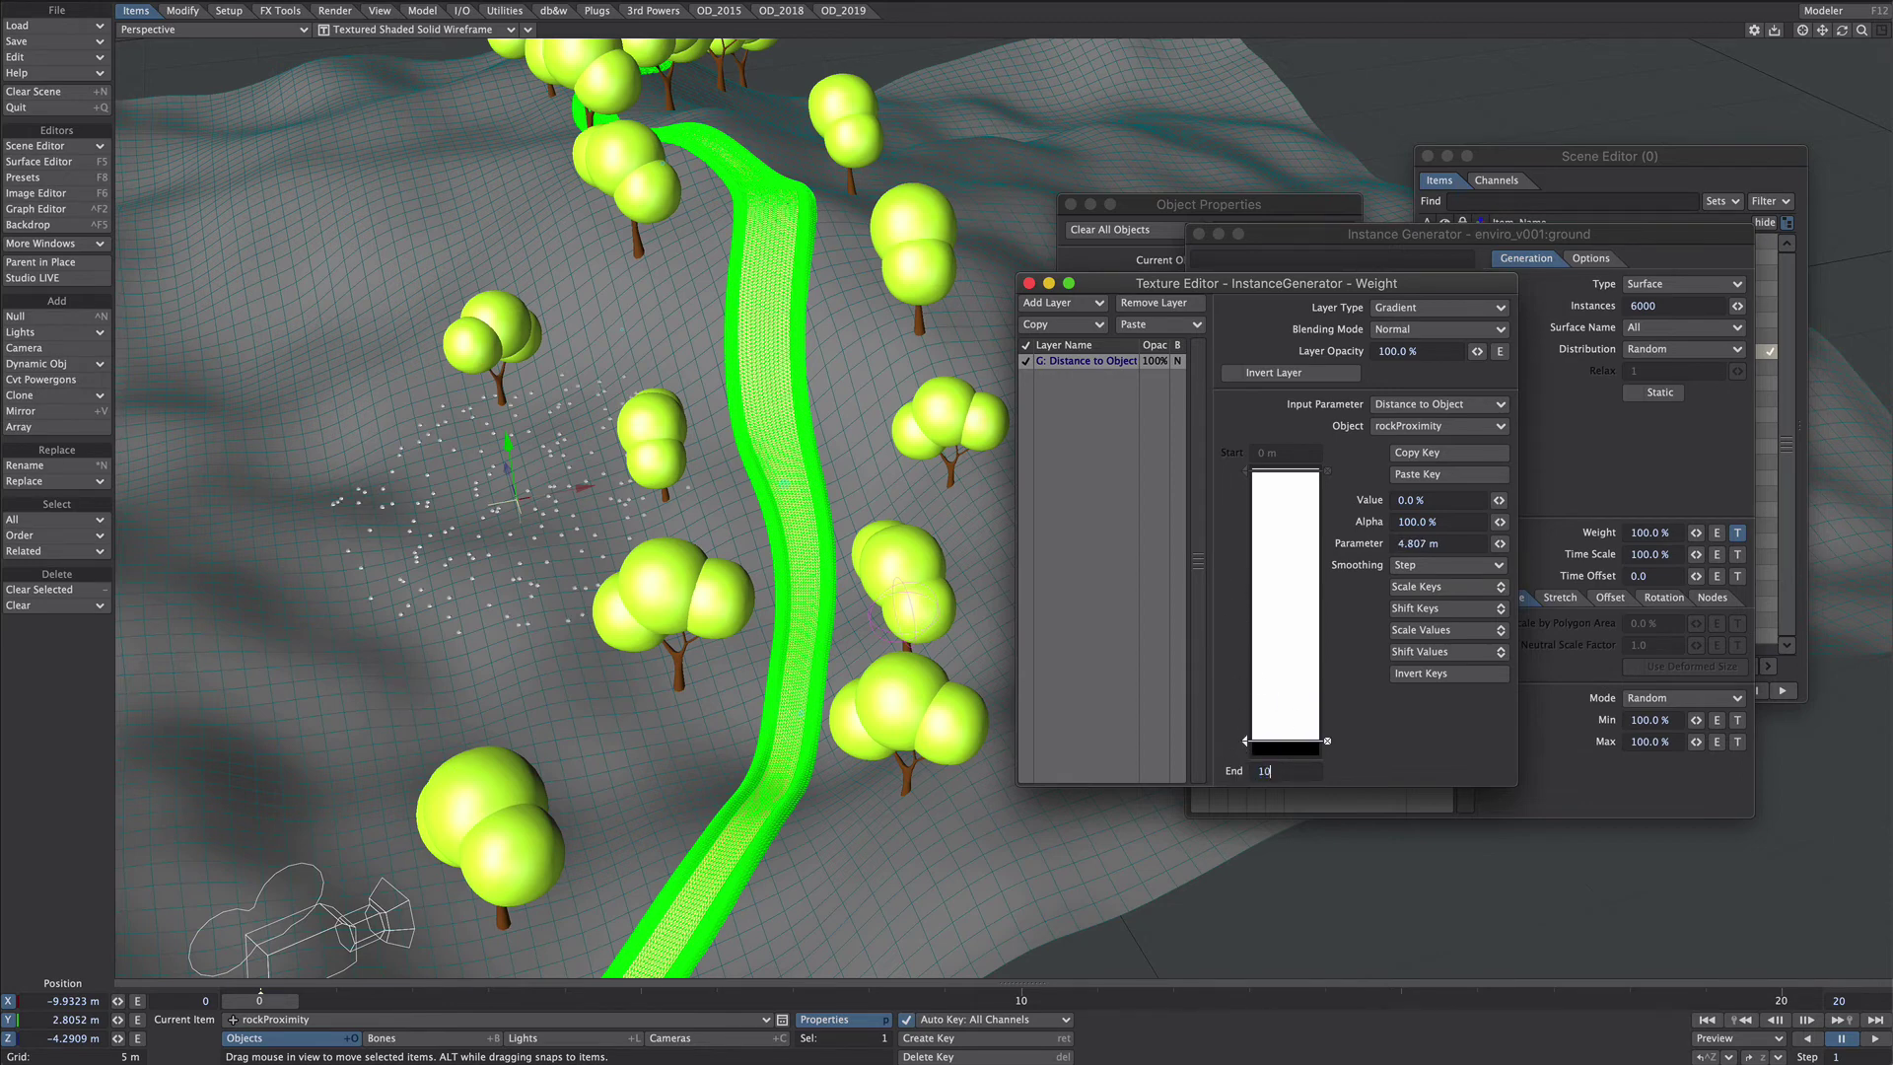
key("Tab")
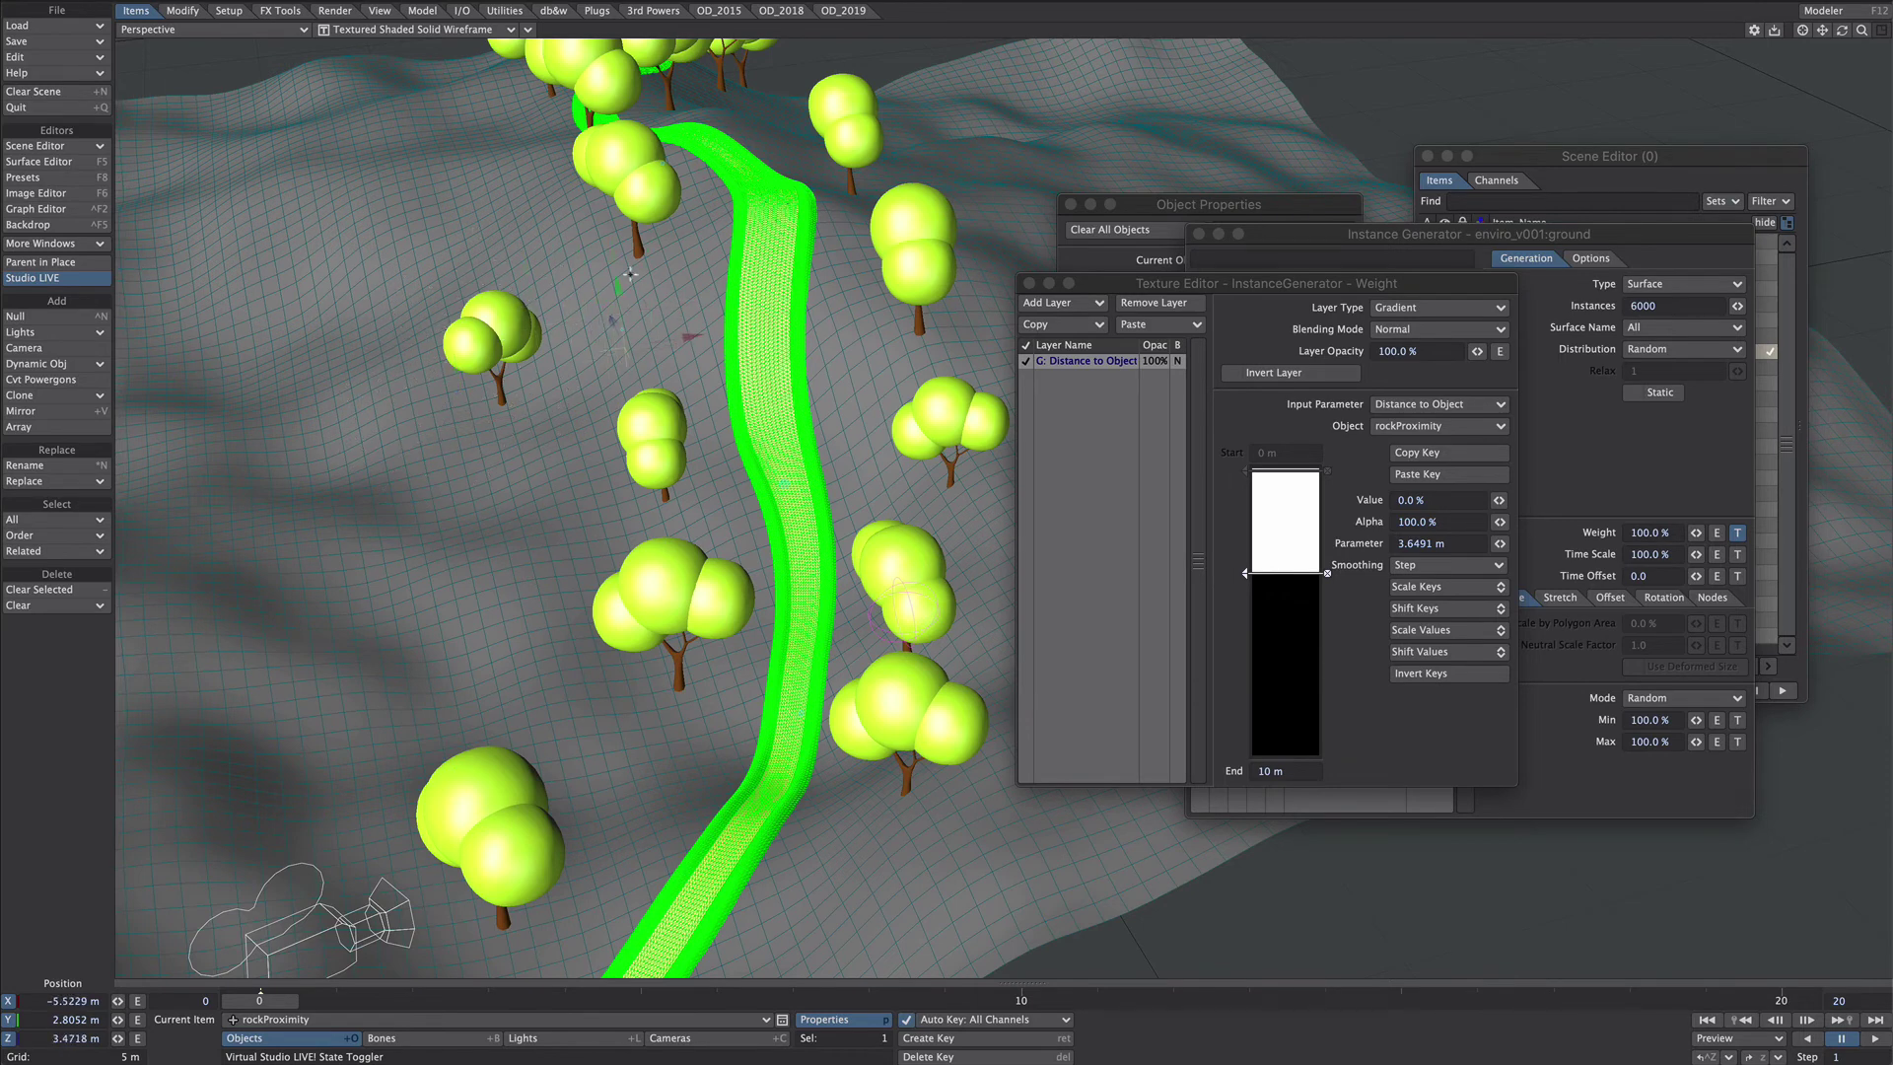
Step: Move rockProximity around the terrain, clone it, and place the clone across the road at about X 2.0 m, Y 5.8 m, Z 1.4 m
left_click_drag(620, 286, 606, 186)
key("Tab")
key("Tab")
key("ctrl+c")
left_click_drag(575, 500, 638, 296)
Step: Copy the distance gradient layer, add it as a new layer, and set its object to rockProximity (2)
left_click(1087, 409)
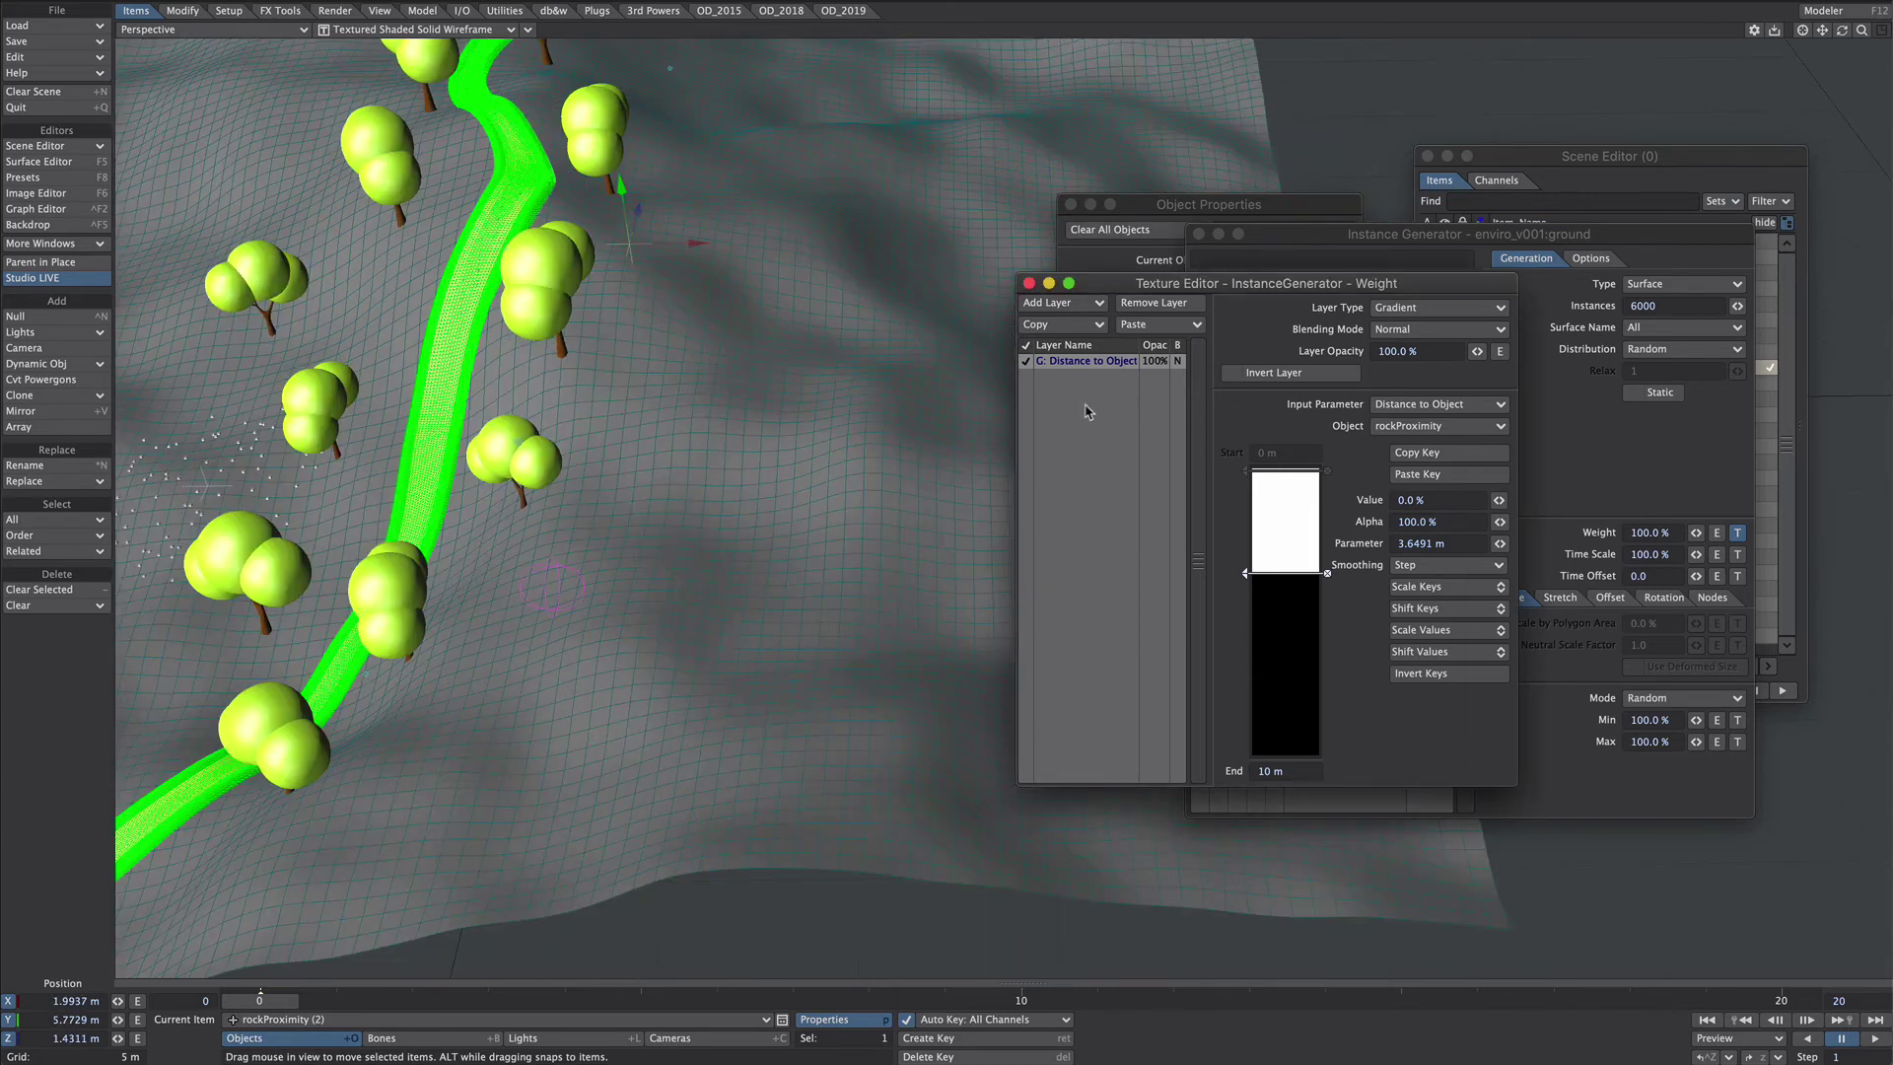
left_click(1085, 364)
left_click(1084, 364)
left_click(1029, 327)
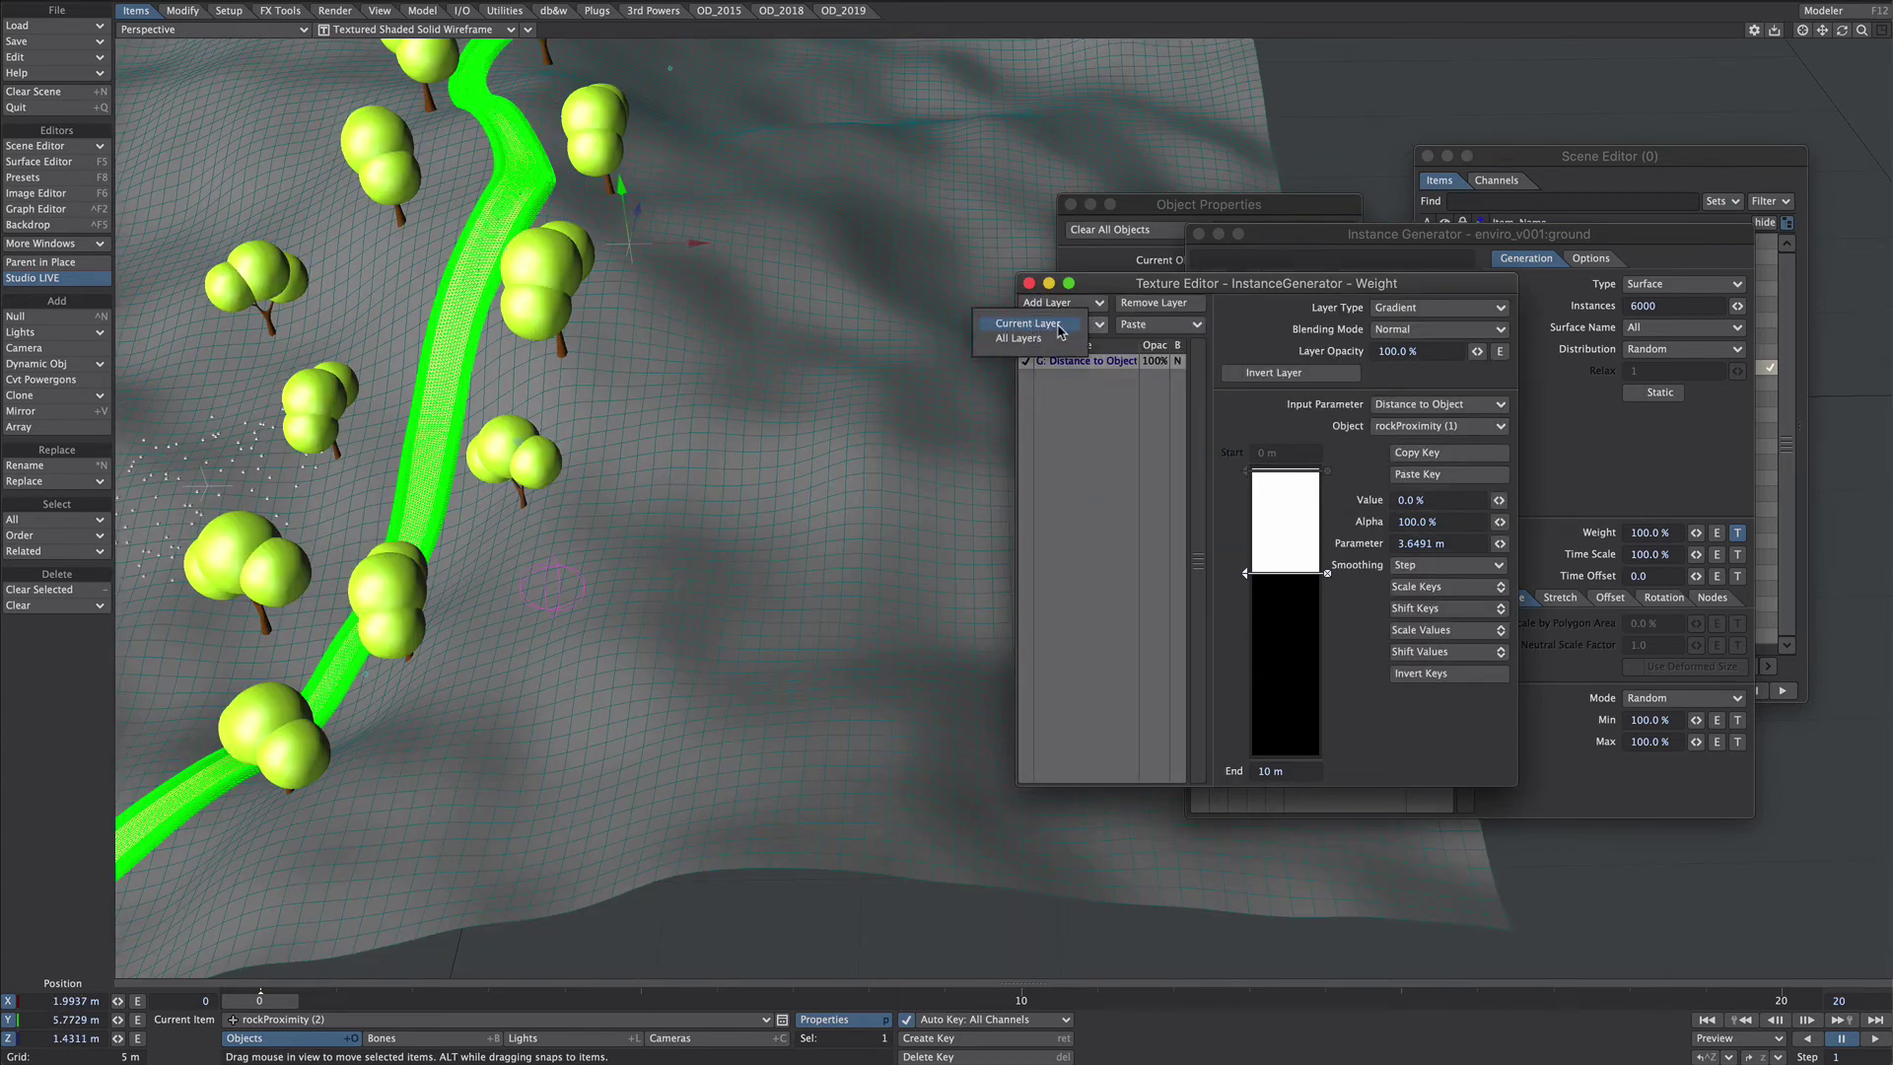
left_click(1062, 323)
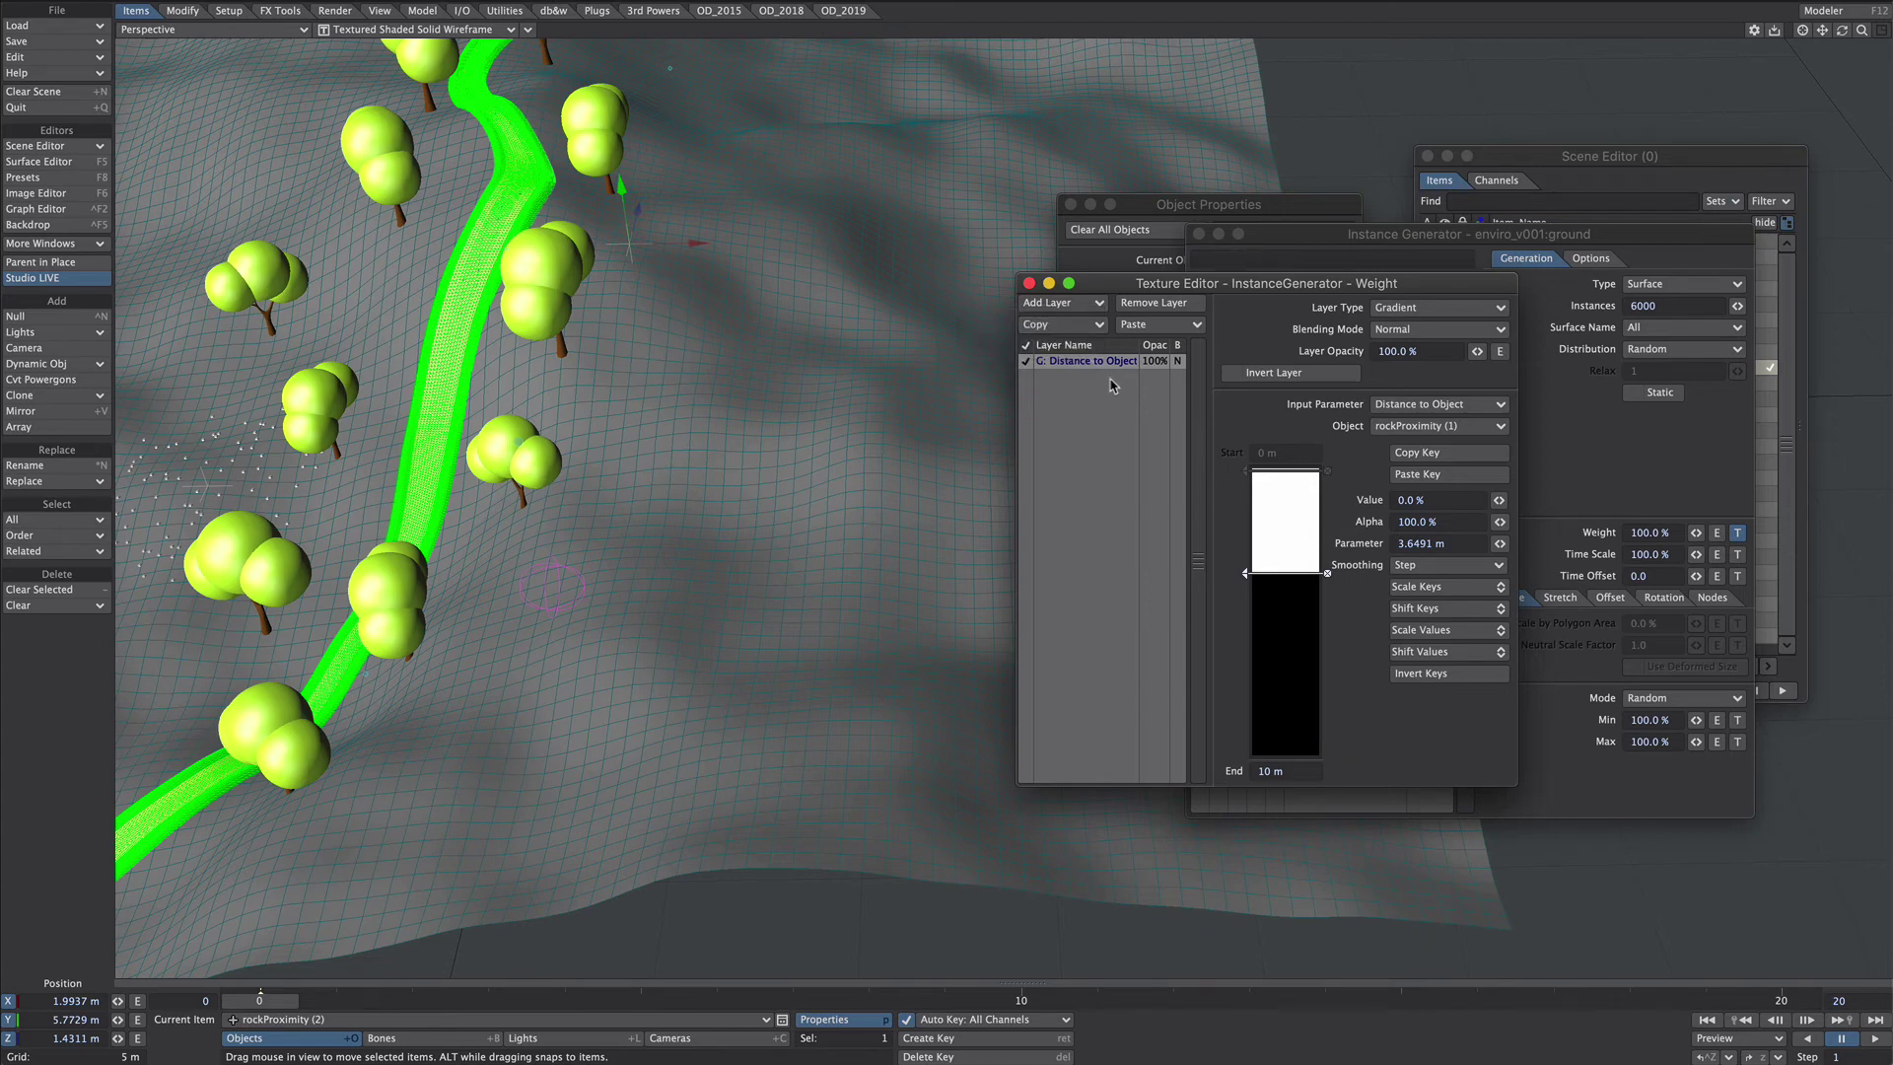
left_click(1144, 329)
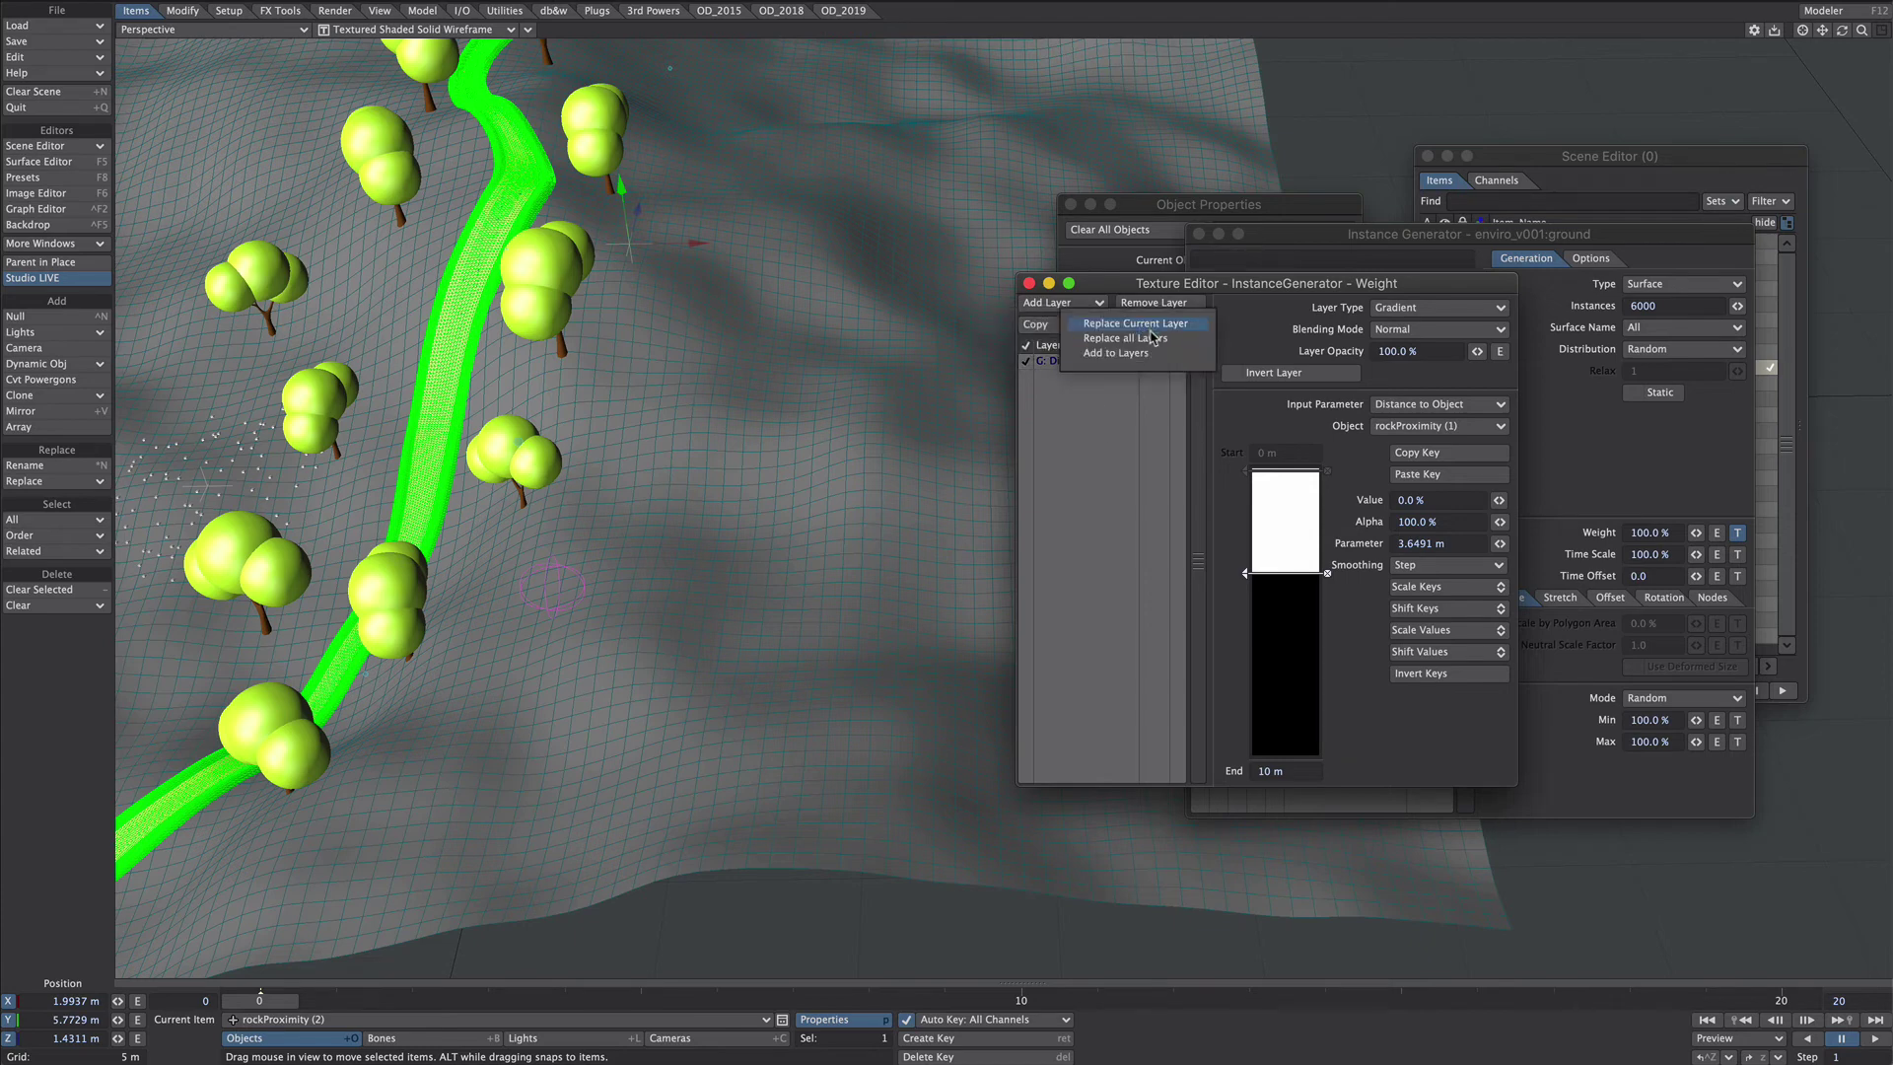
left_click(1140, 361)
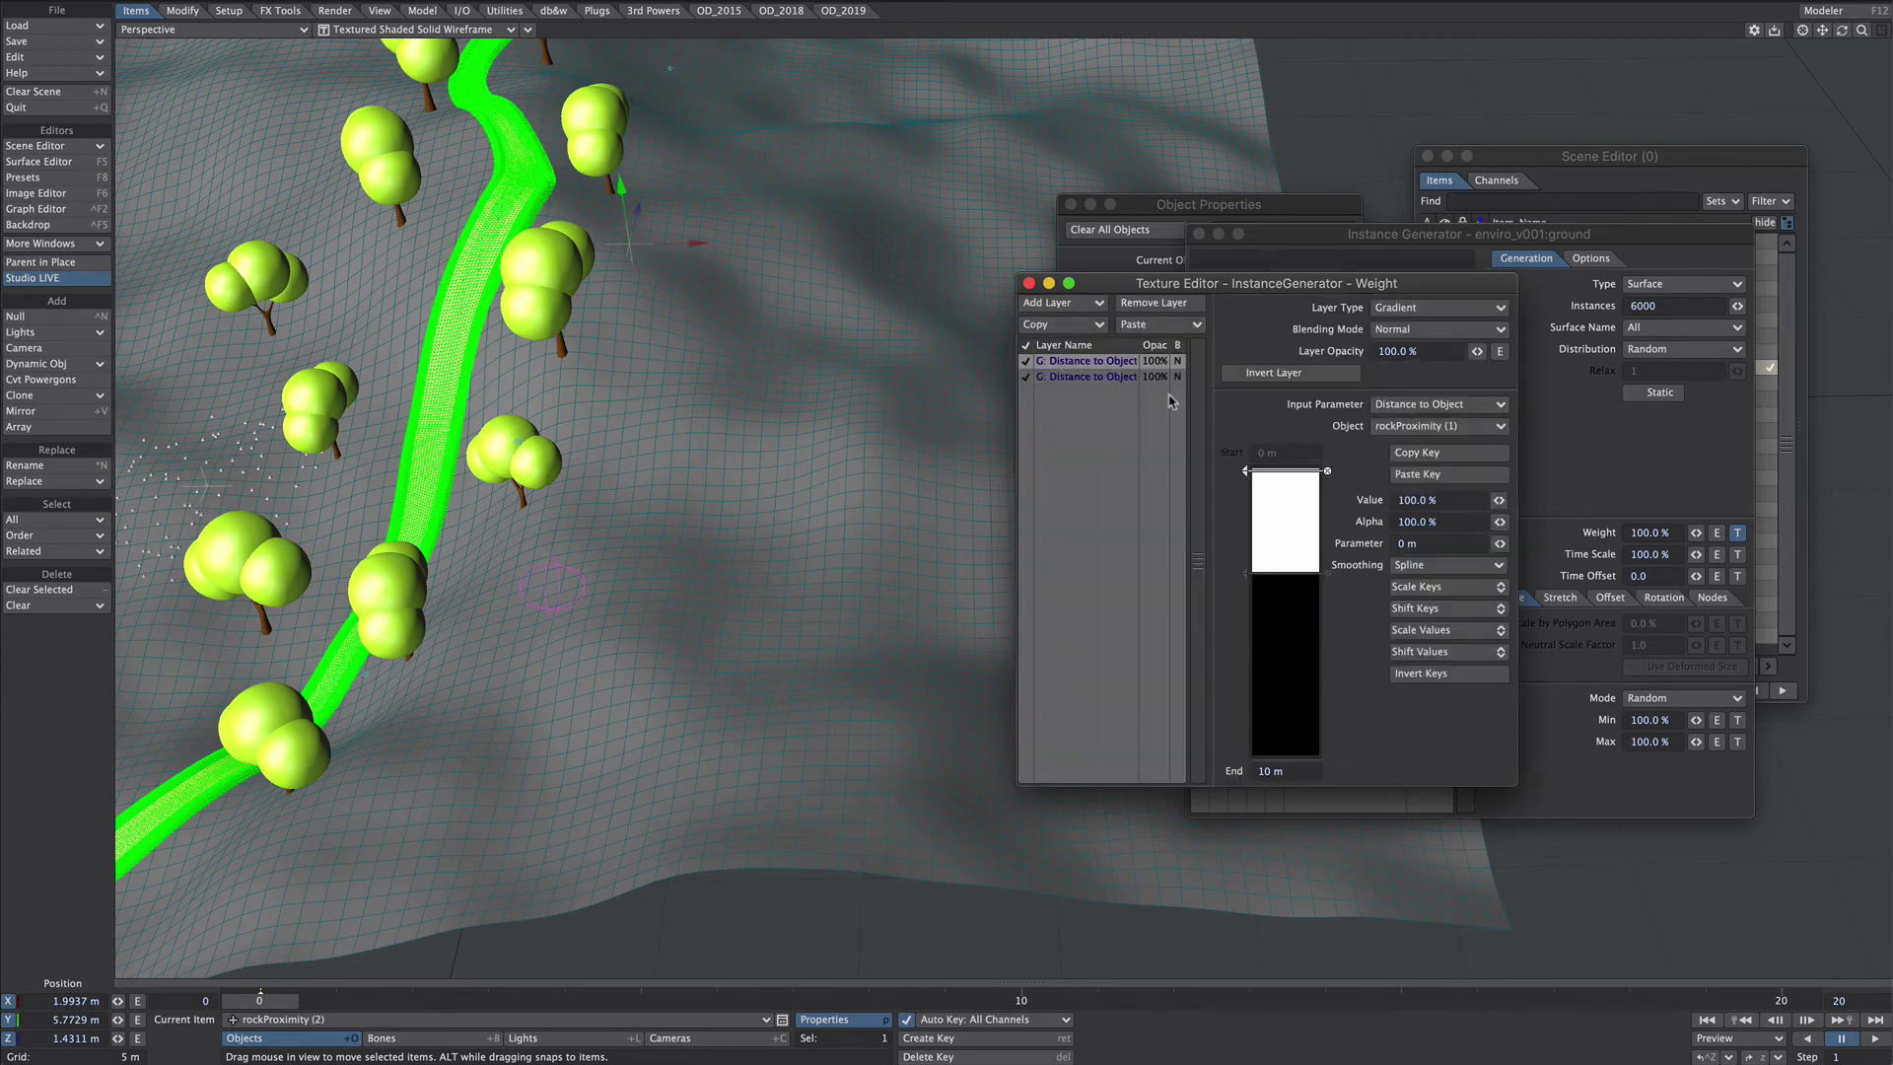
left_click(1393, 430)
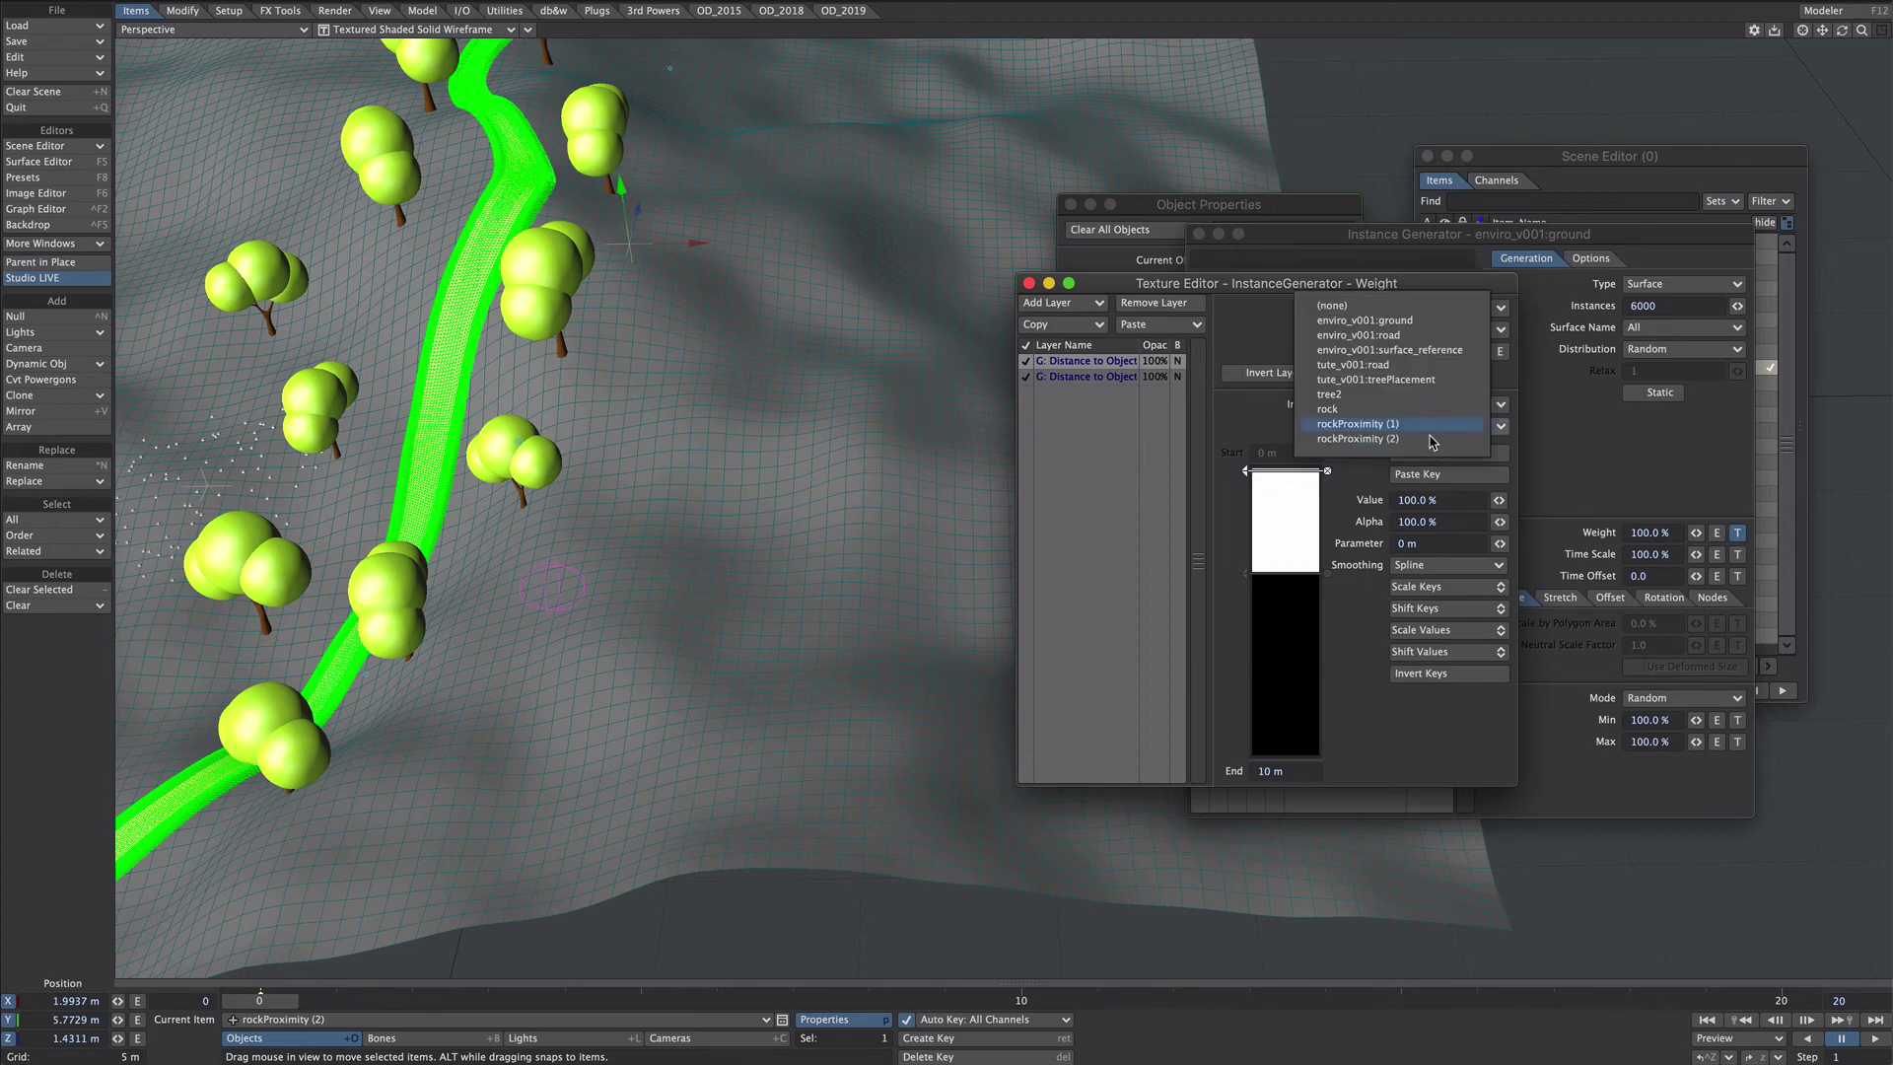
left_click(1405, 440)
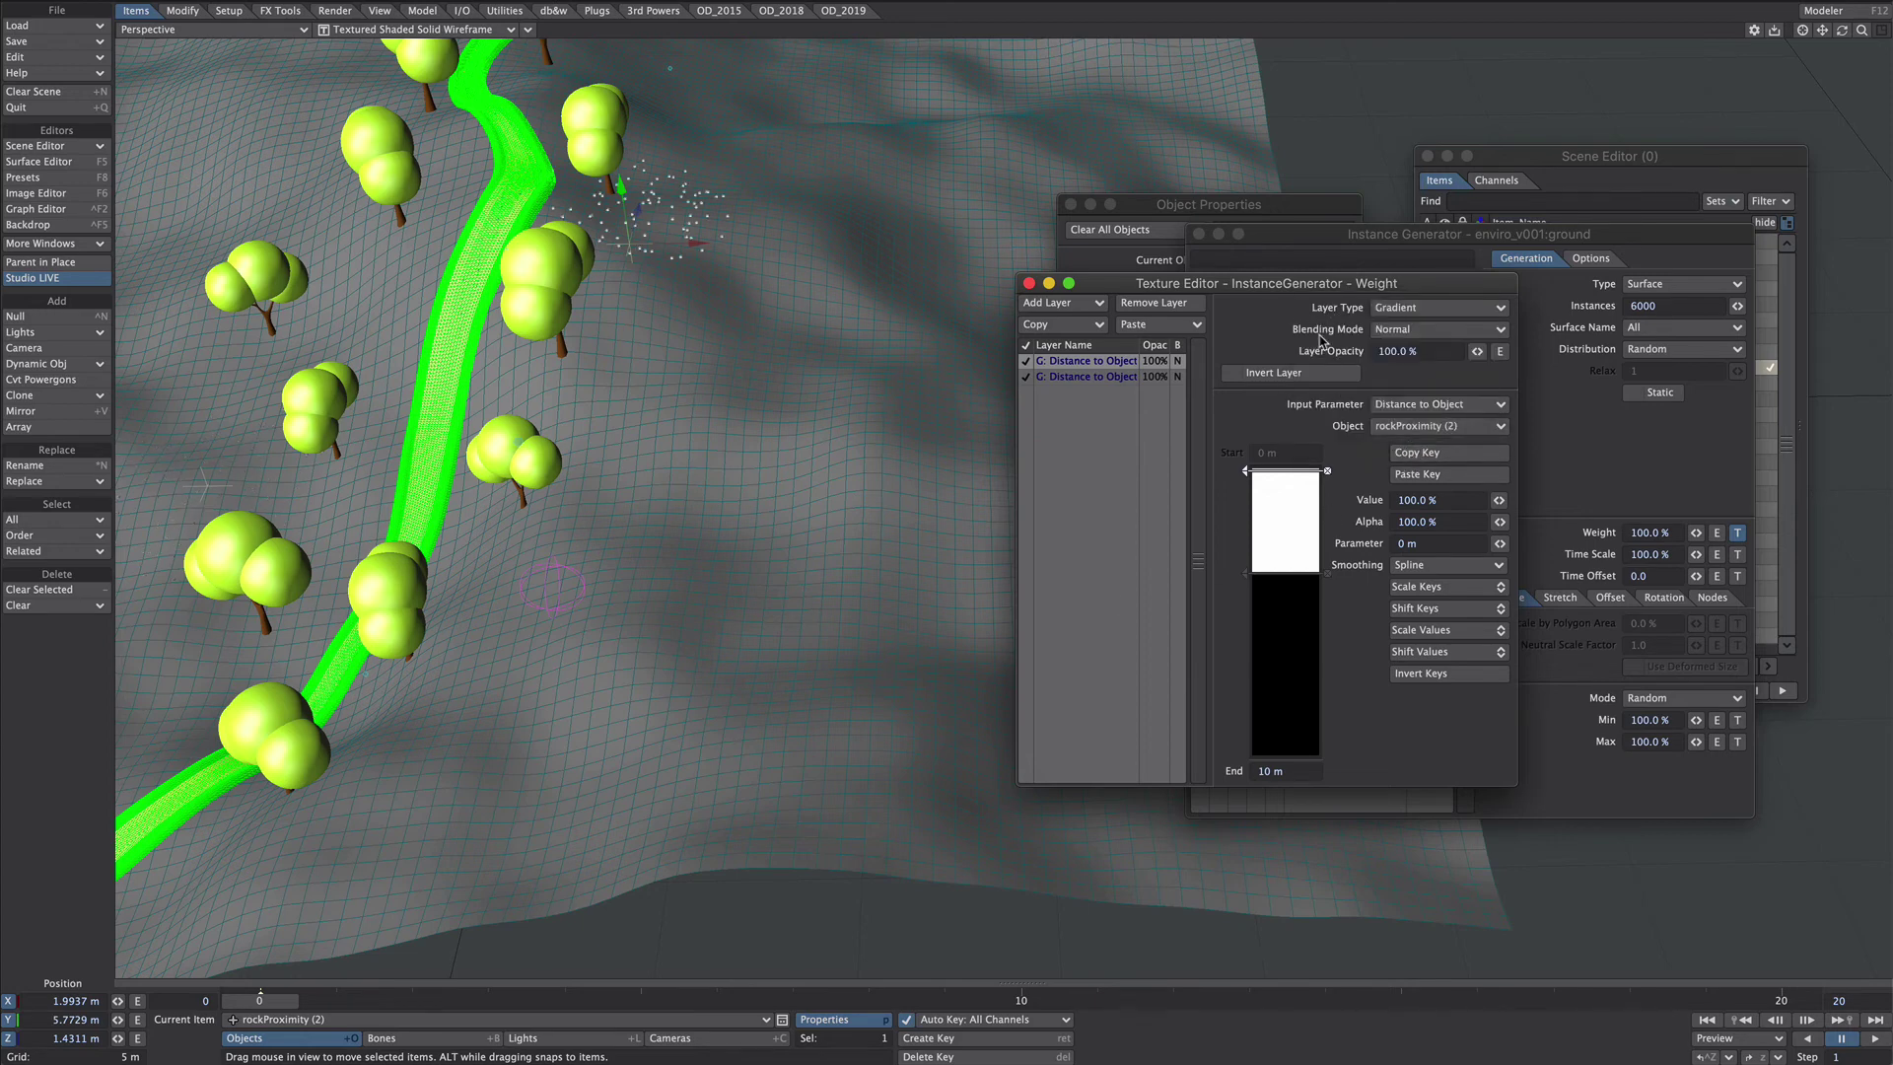
Step: Set the new layer to Additive with its step key at about 5.6 m, and clone the null to a third spot near the road
left_click(1386, 334)
left_click(1389, 352)
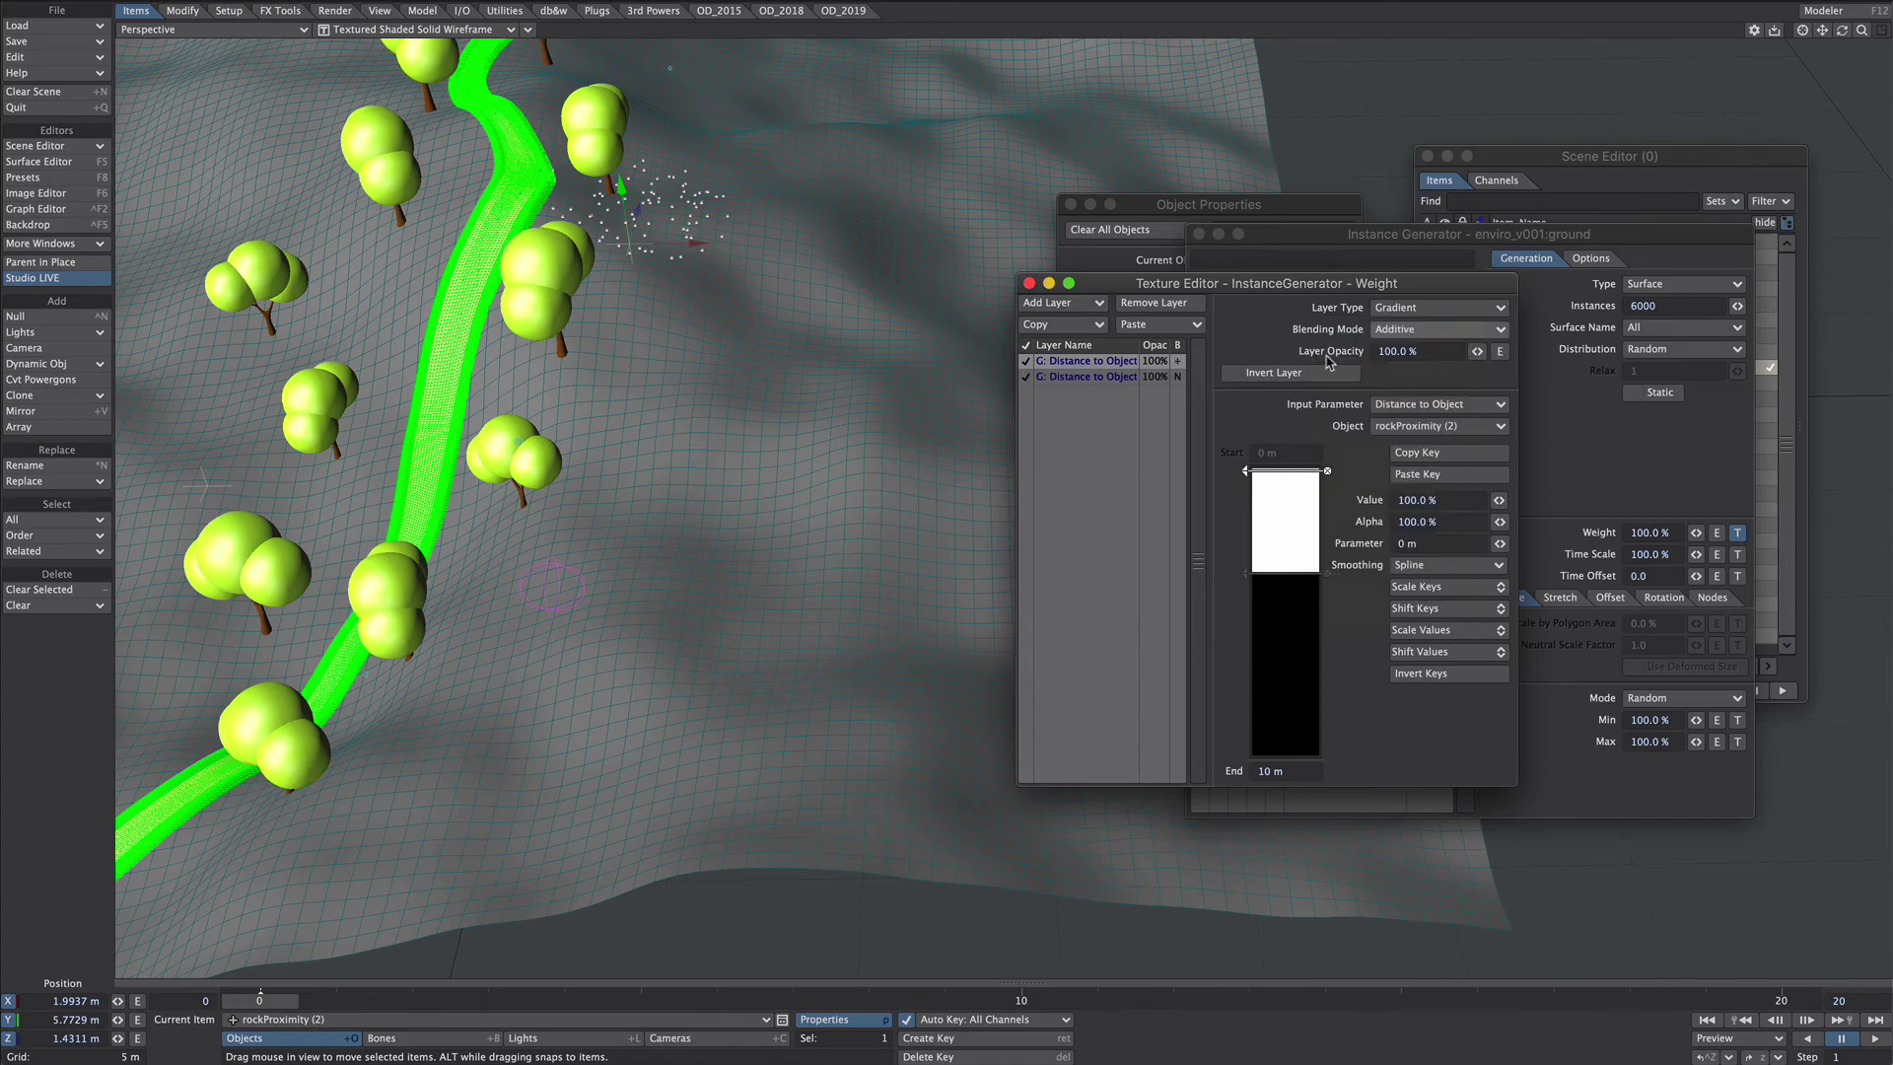
mouse_move(675, 398)
left_mouse_down("ctrl+alt")
mouse_move(636, 398)
mouse_move(677, 408)
left_mouse_up("ctrl+alt")
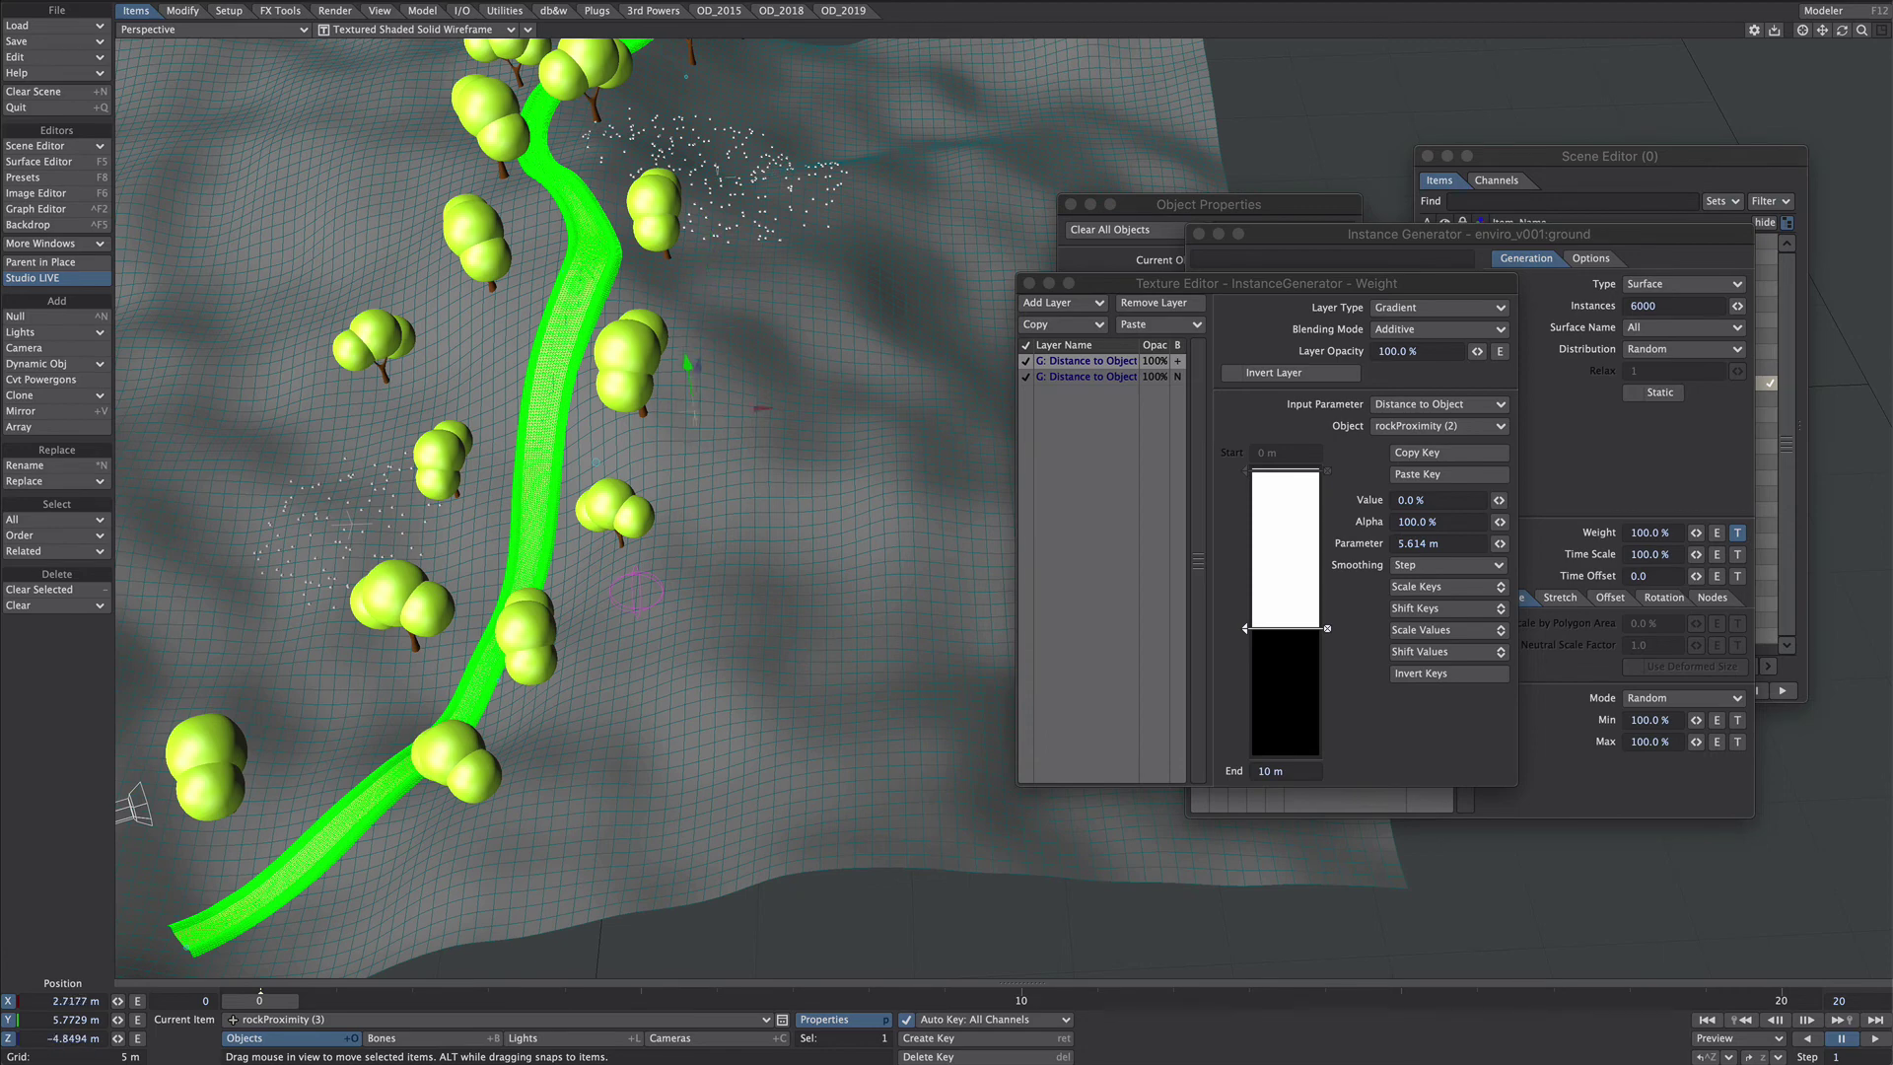
Step: Add the copied gradient as a third layer, with rockProximity (3) as its object and Additive blending
left_click(1151, 325)
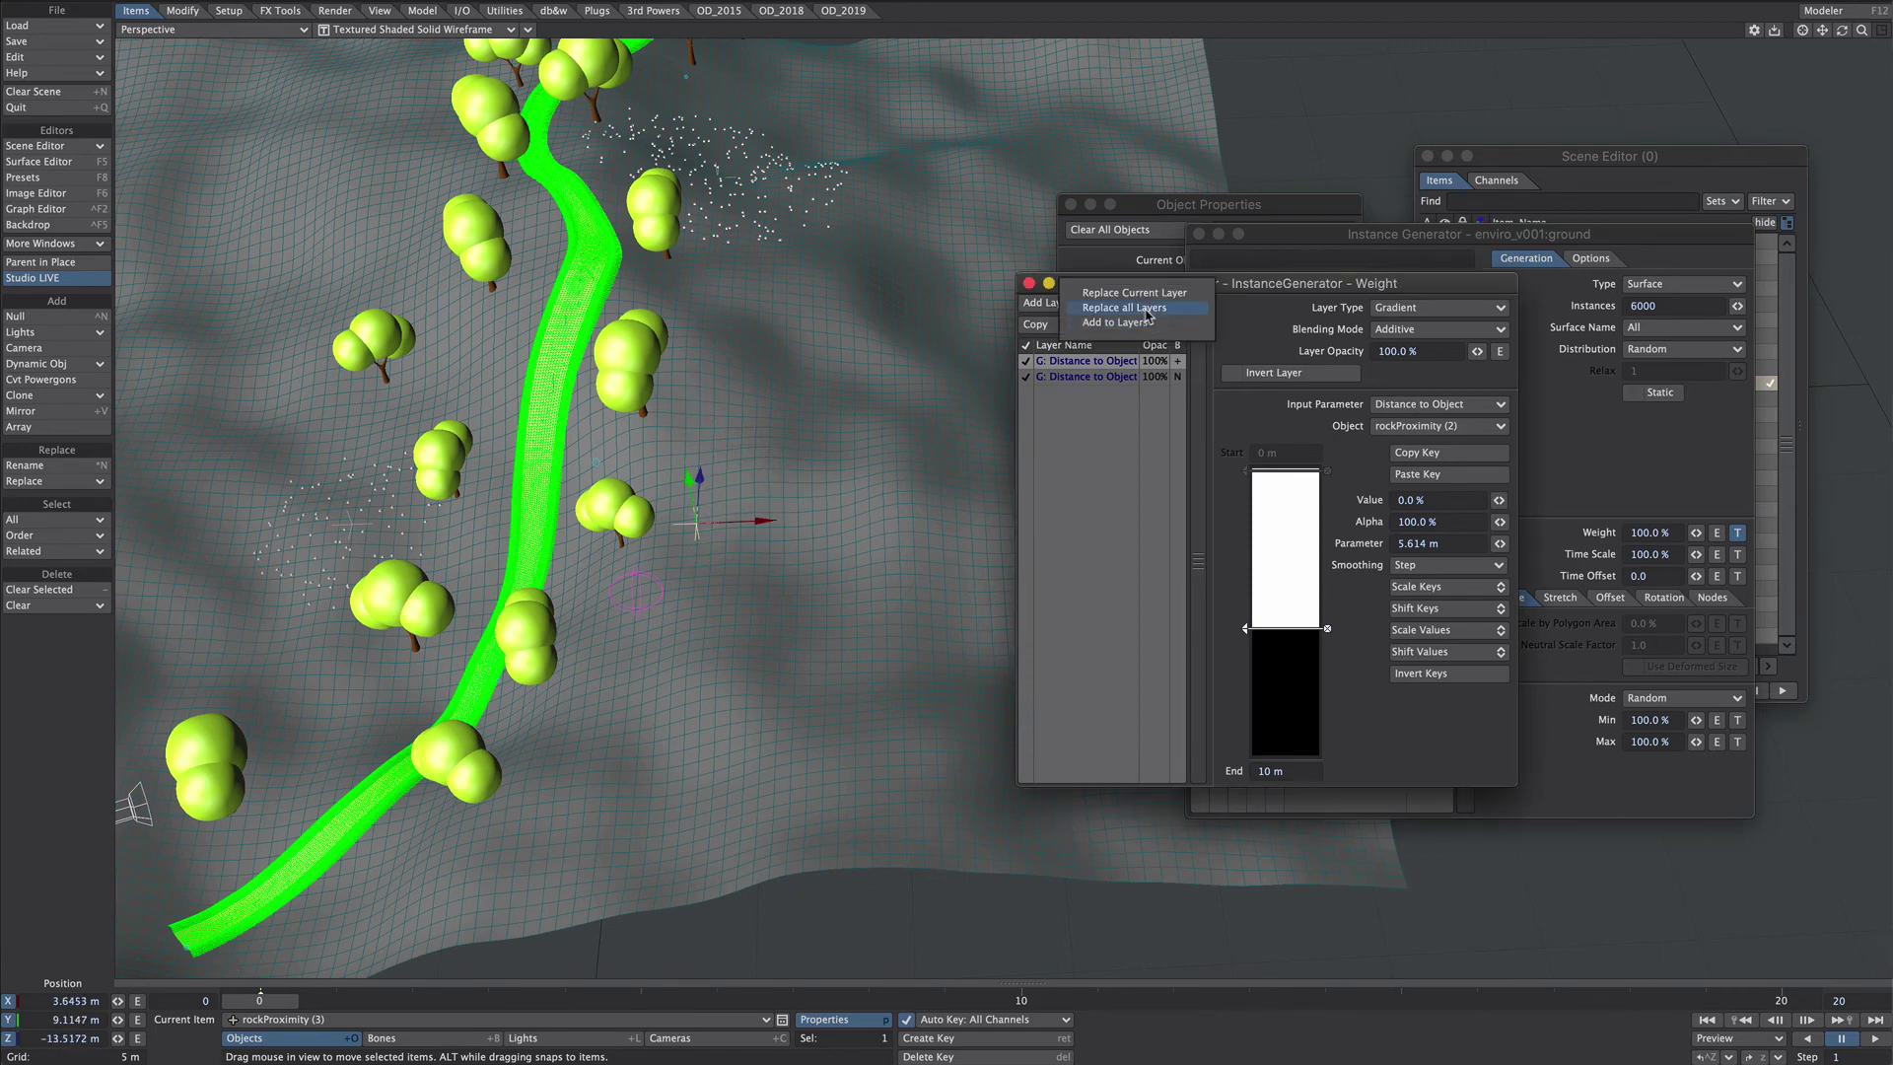
left_click(1119, 323)
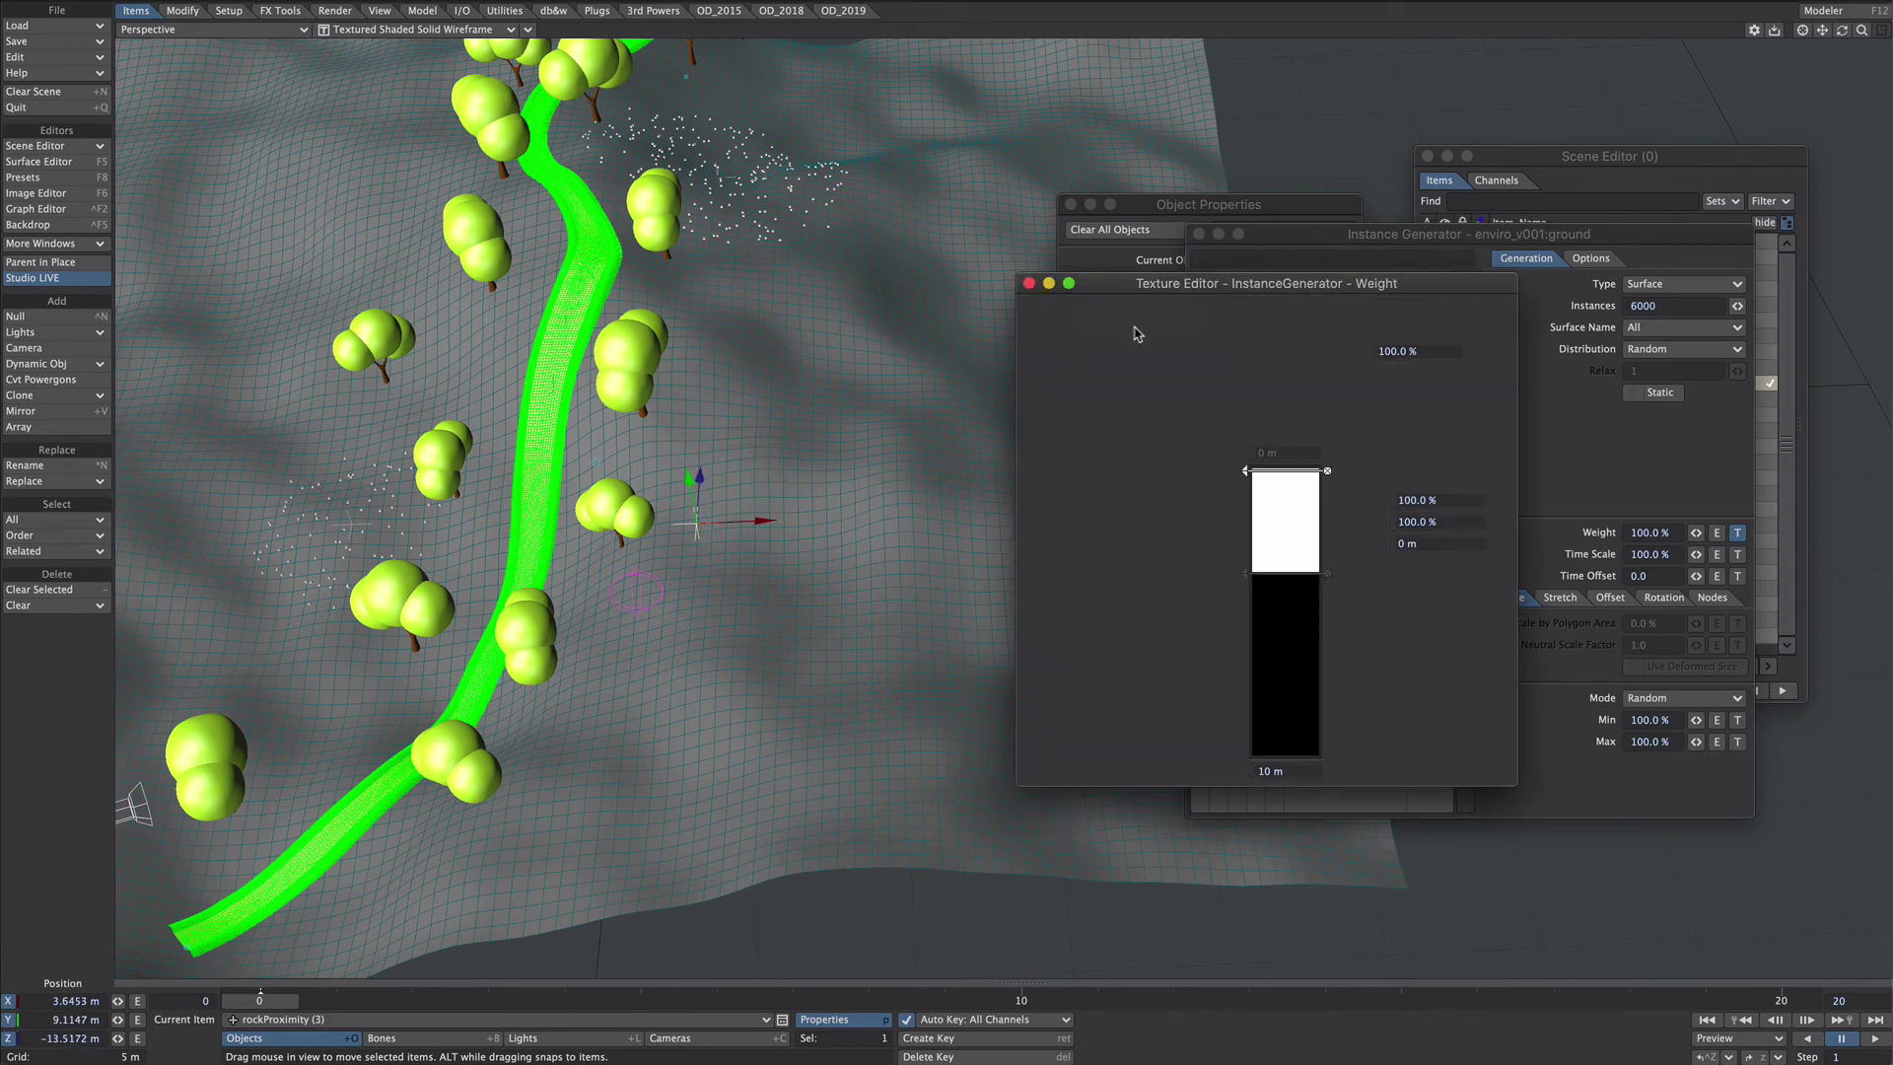
left_click(1385, 425)
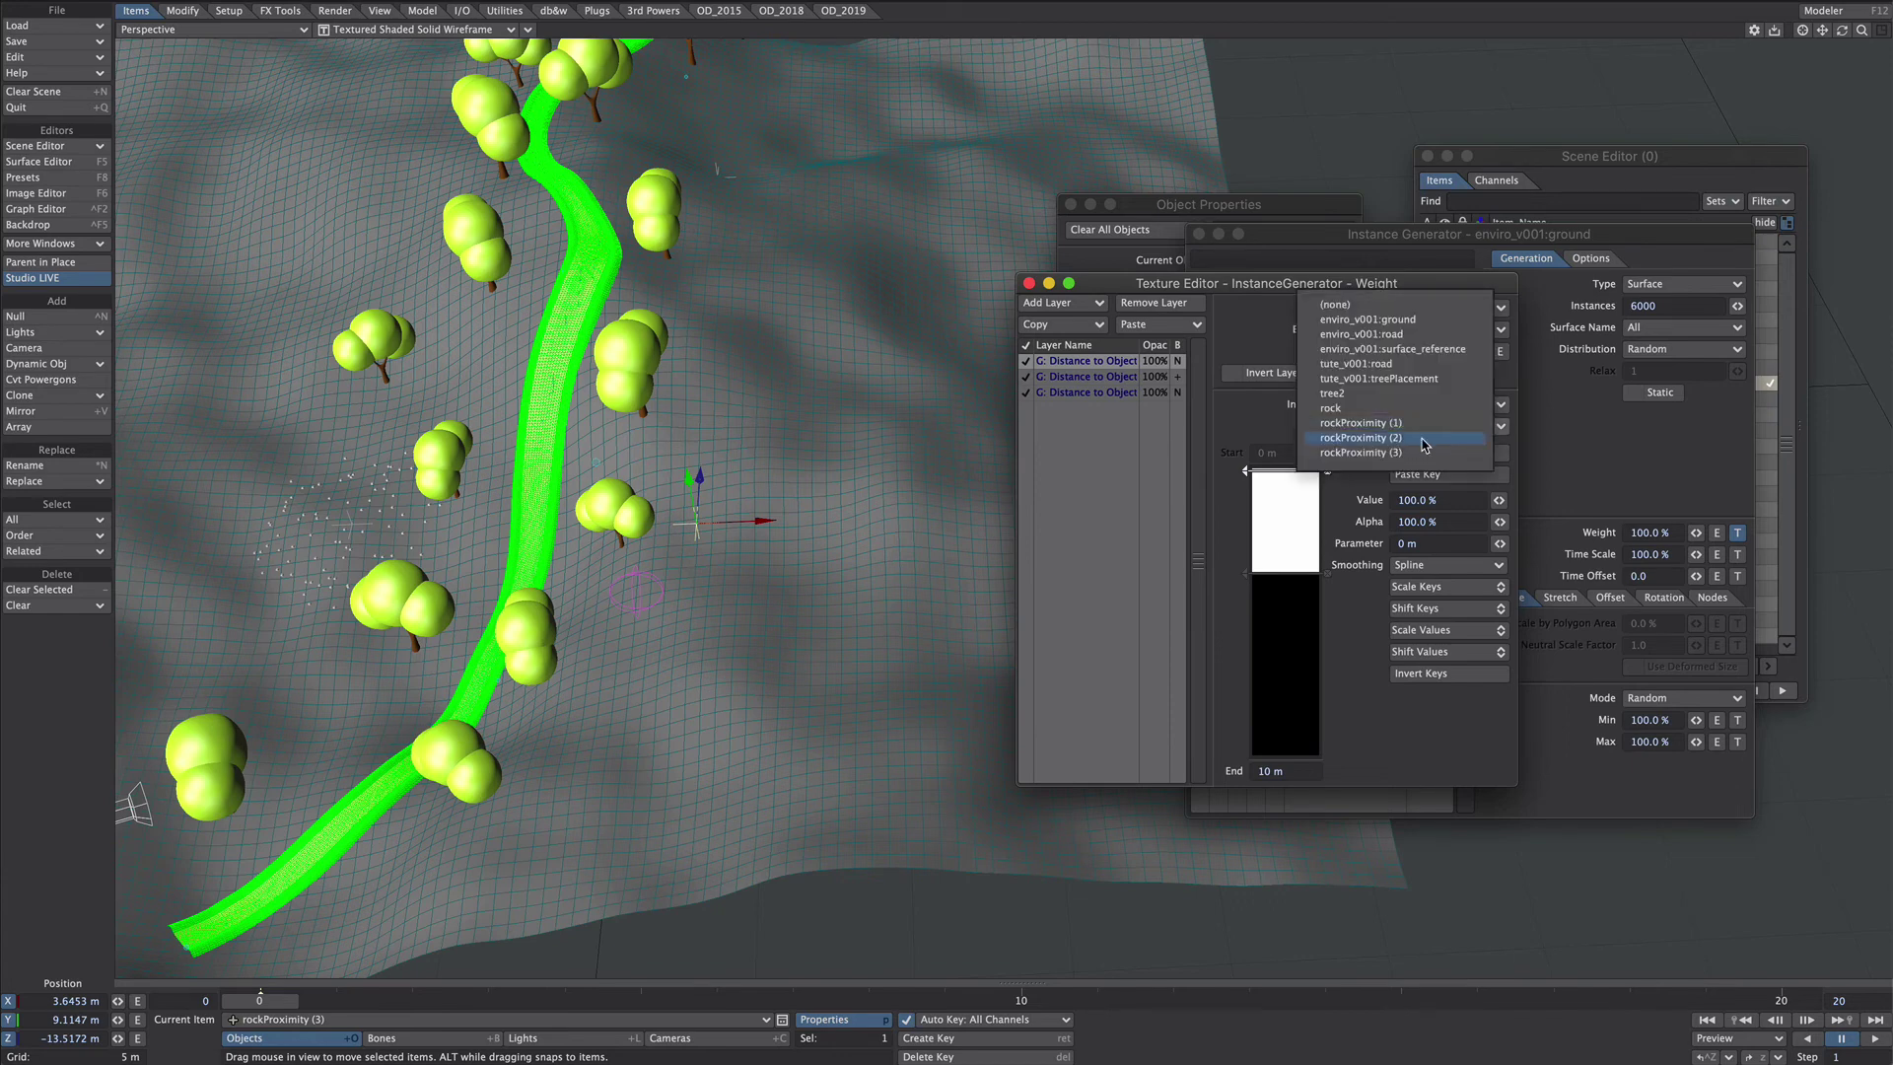
left_click(1402, 458)
left_click(1383, 333)
left_click(1370, 347)
Step: Lower rockProximity (3) to about Y 3.6 m and move its gradient's step key to about 6.6 m
left_click_drag(593, 375, 614, 478)
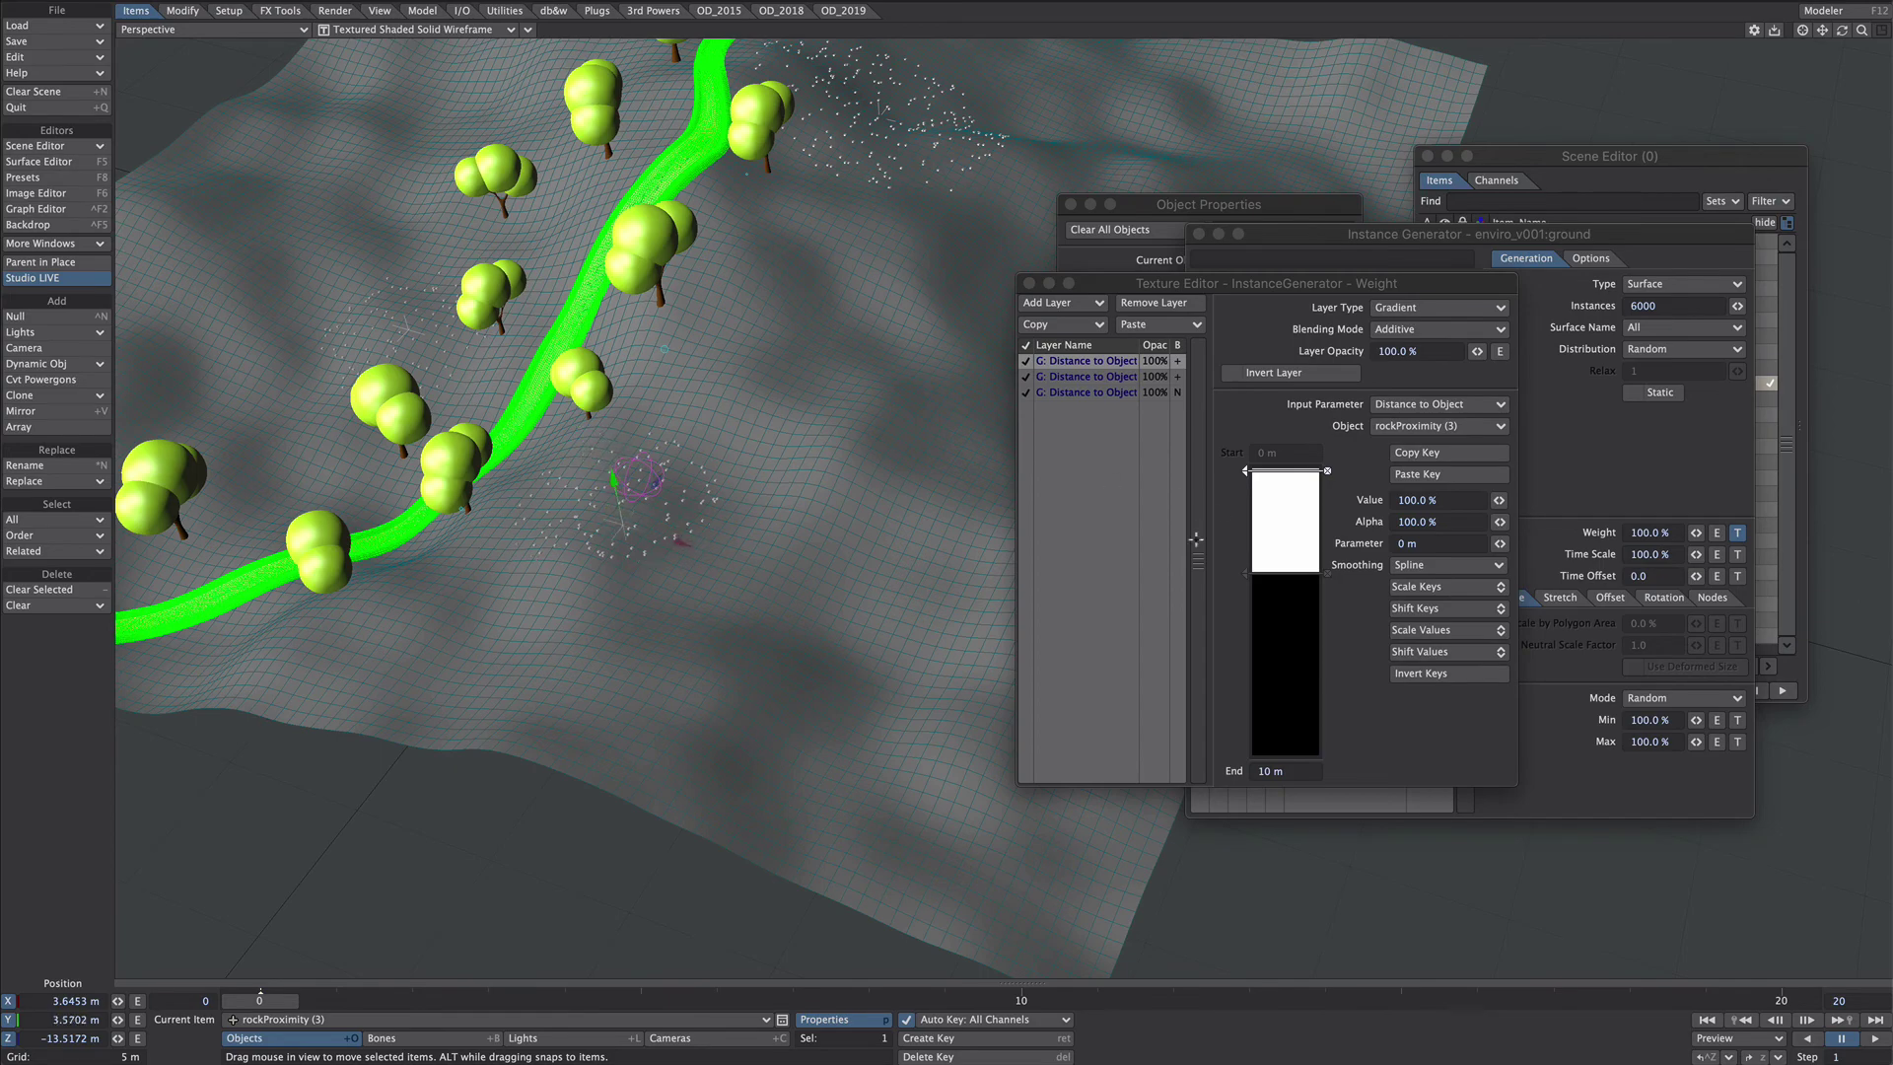
left_click(1248, 575)
left_click_drag(1248, 580, 1244, 661)
Step: Raise rockProximity (3), (2) and (1) above the terrain to about Y 6.9 m, 9.6 m and 7.0 m respectively
left_click(687, 493)
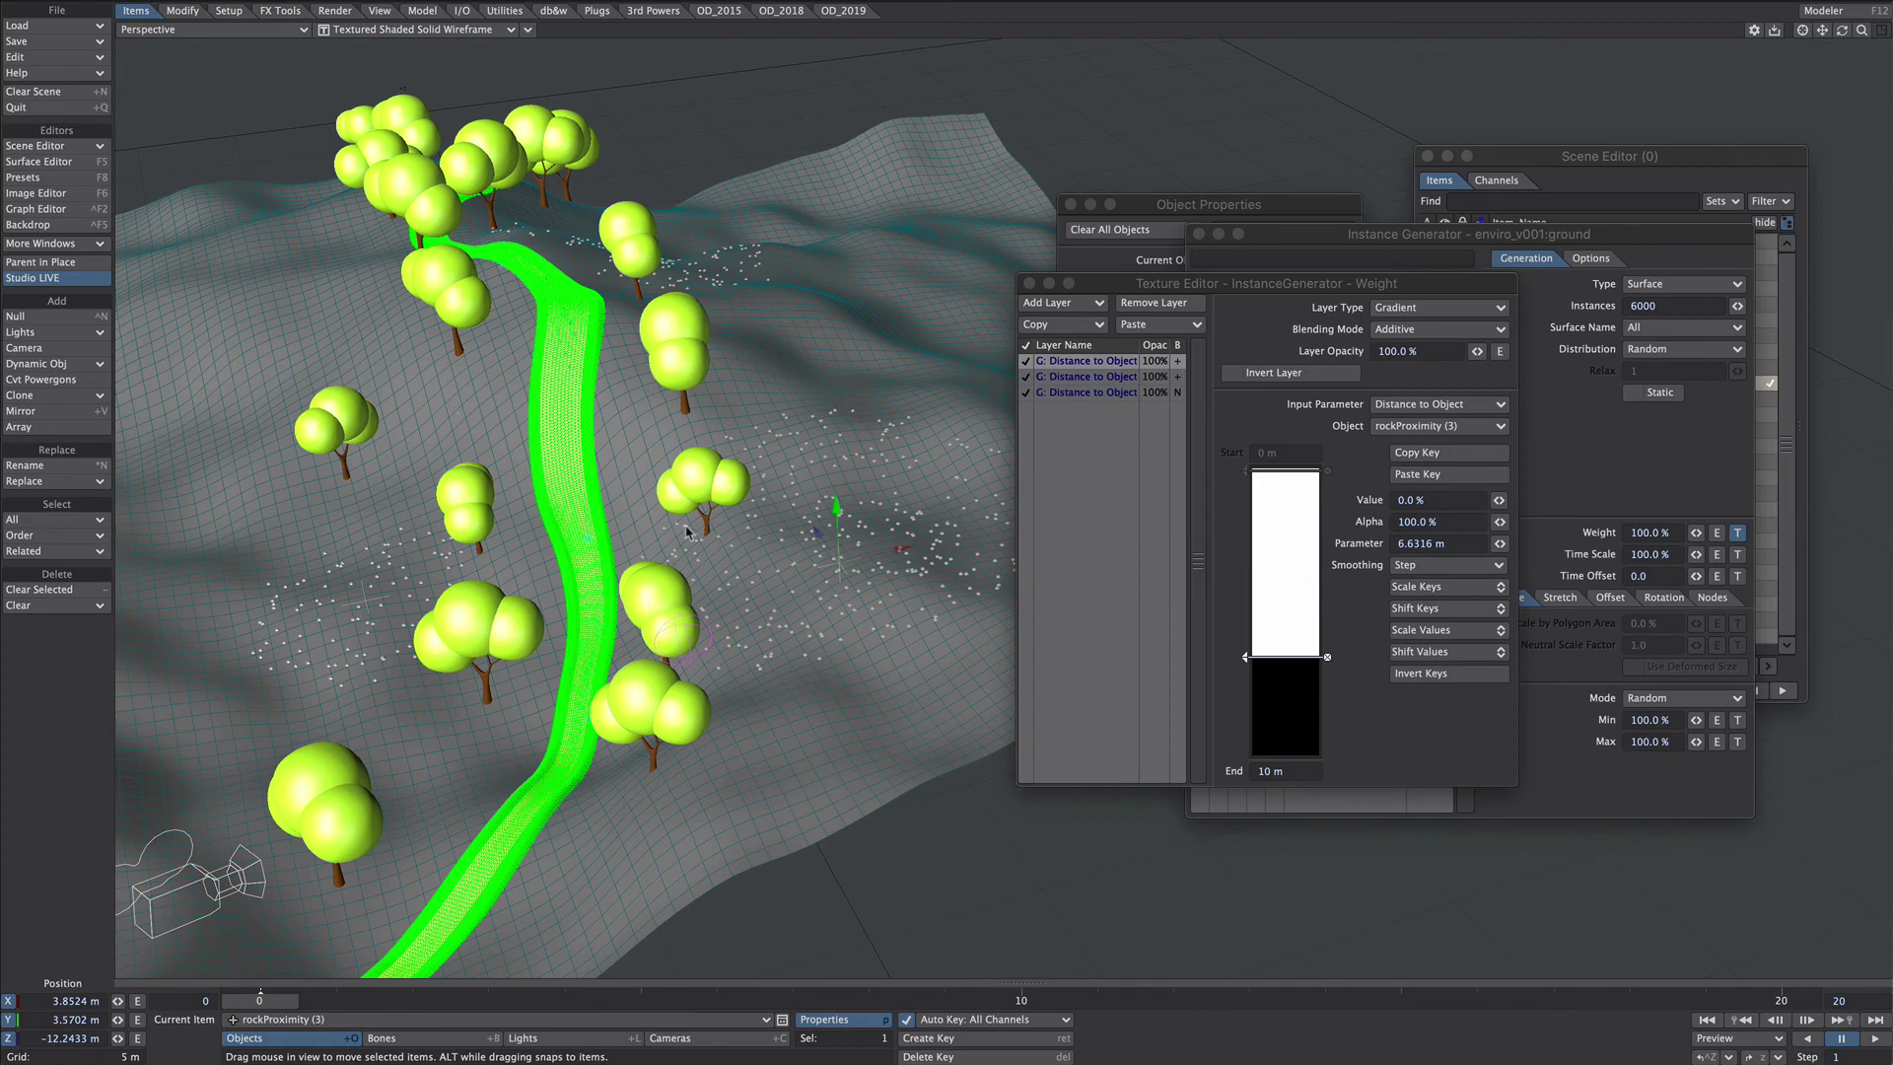
left_click_drag(828, 511, 831, 410)
left_click(394, 1019)
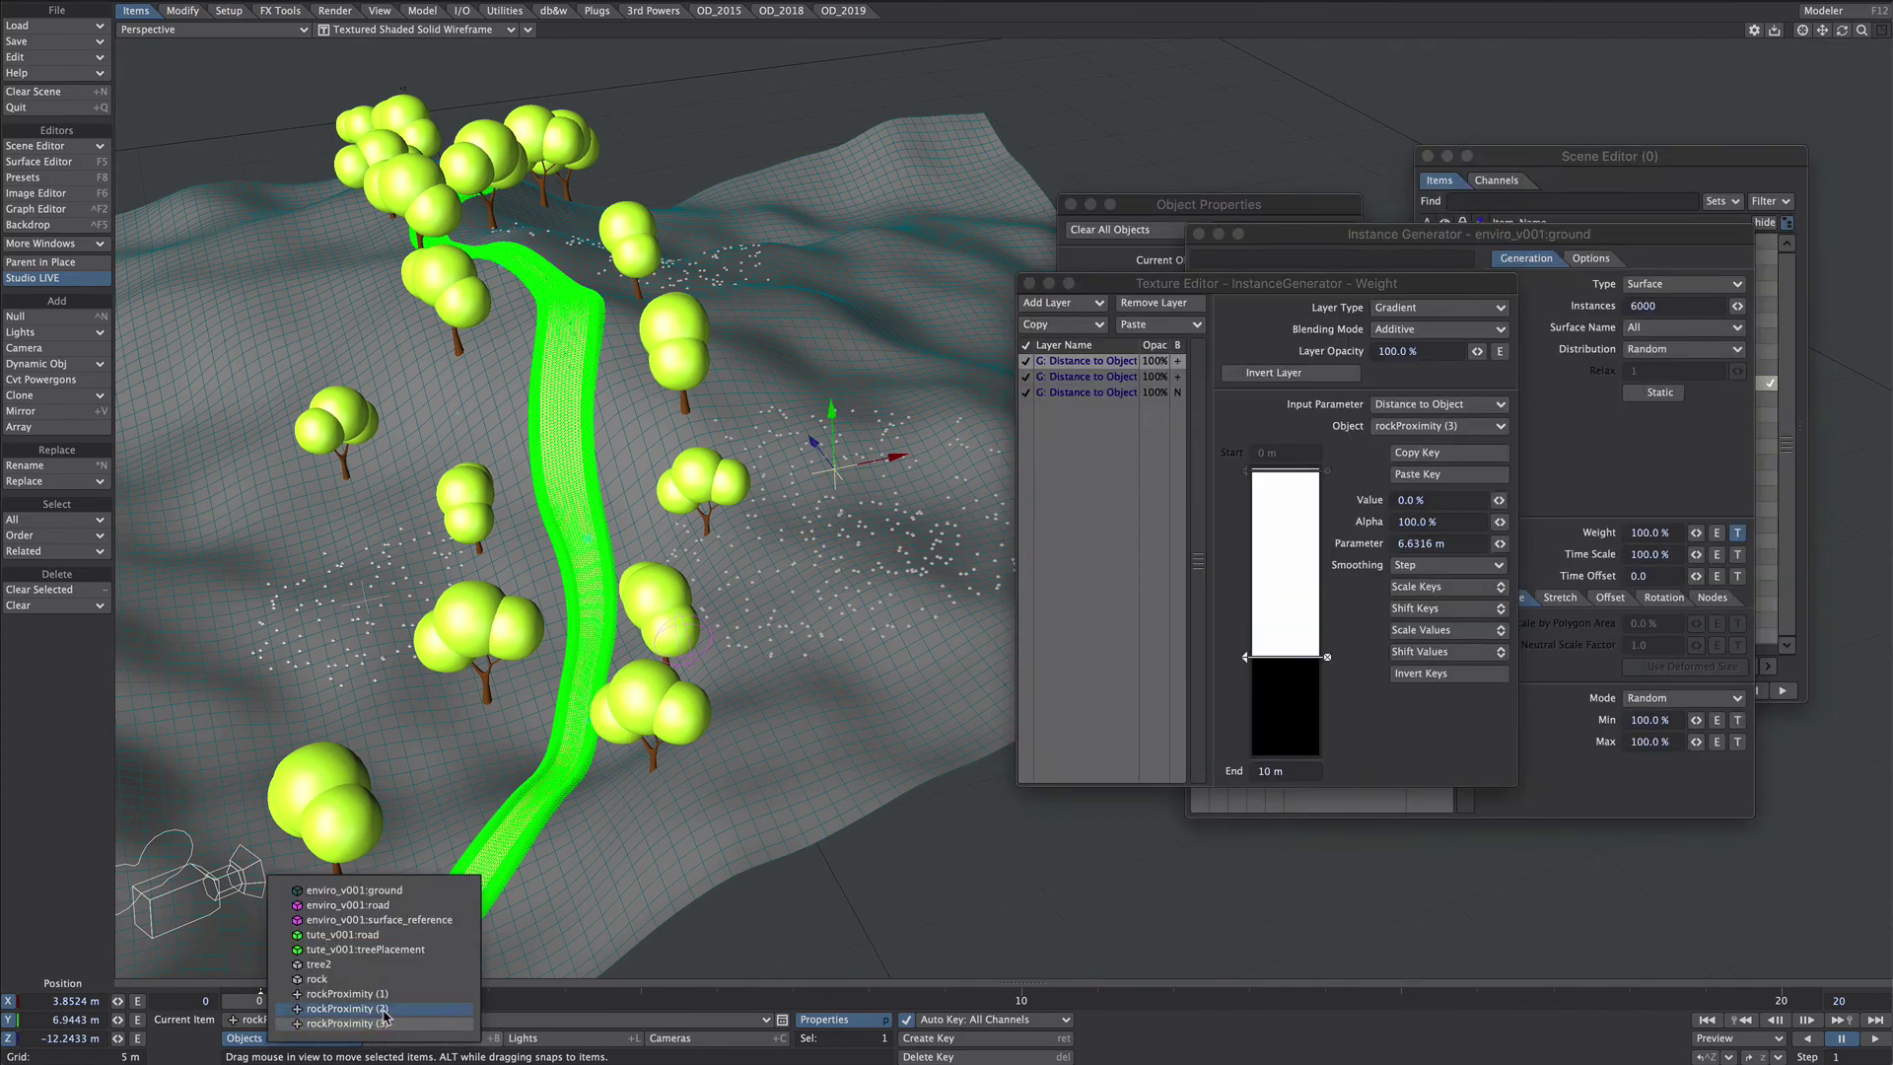
left_click(345, 1010)
left_click_drag(626, 199, 618, 108)
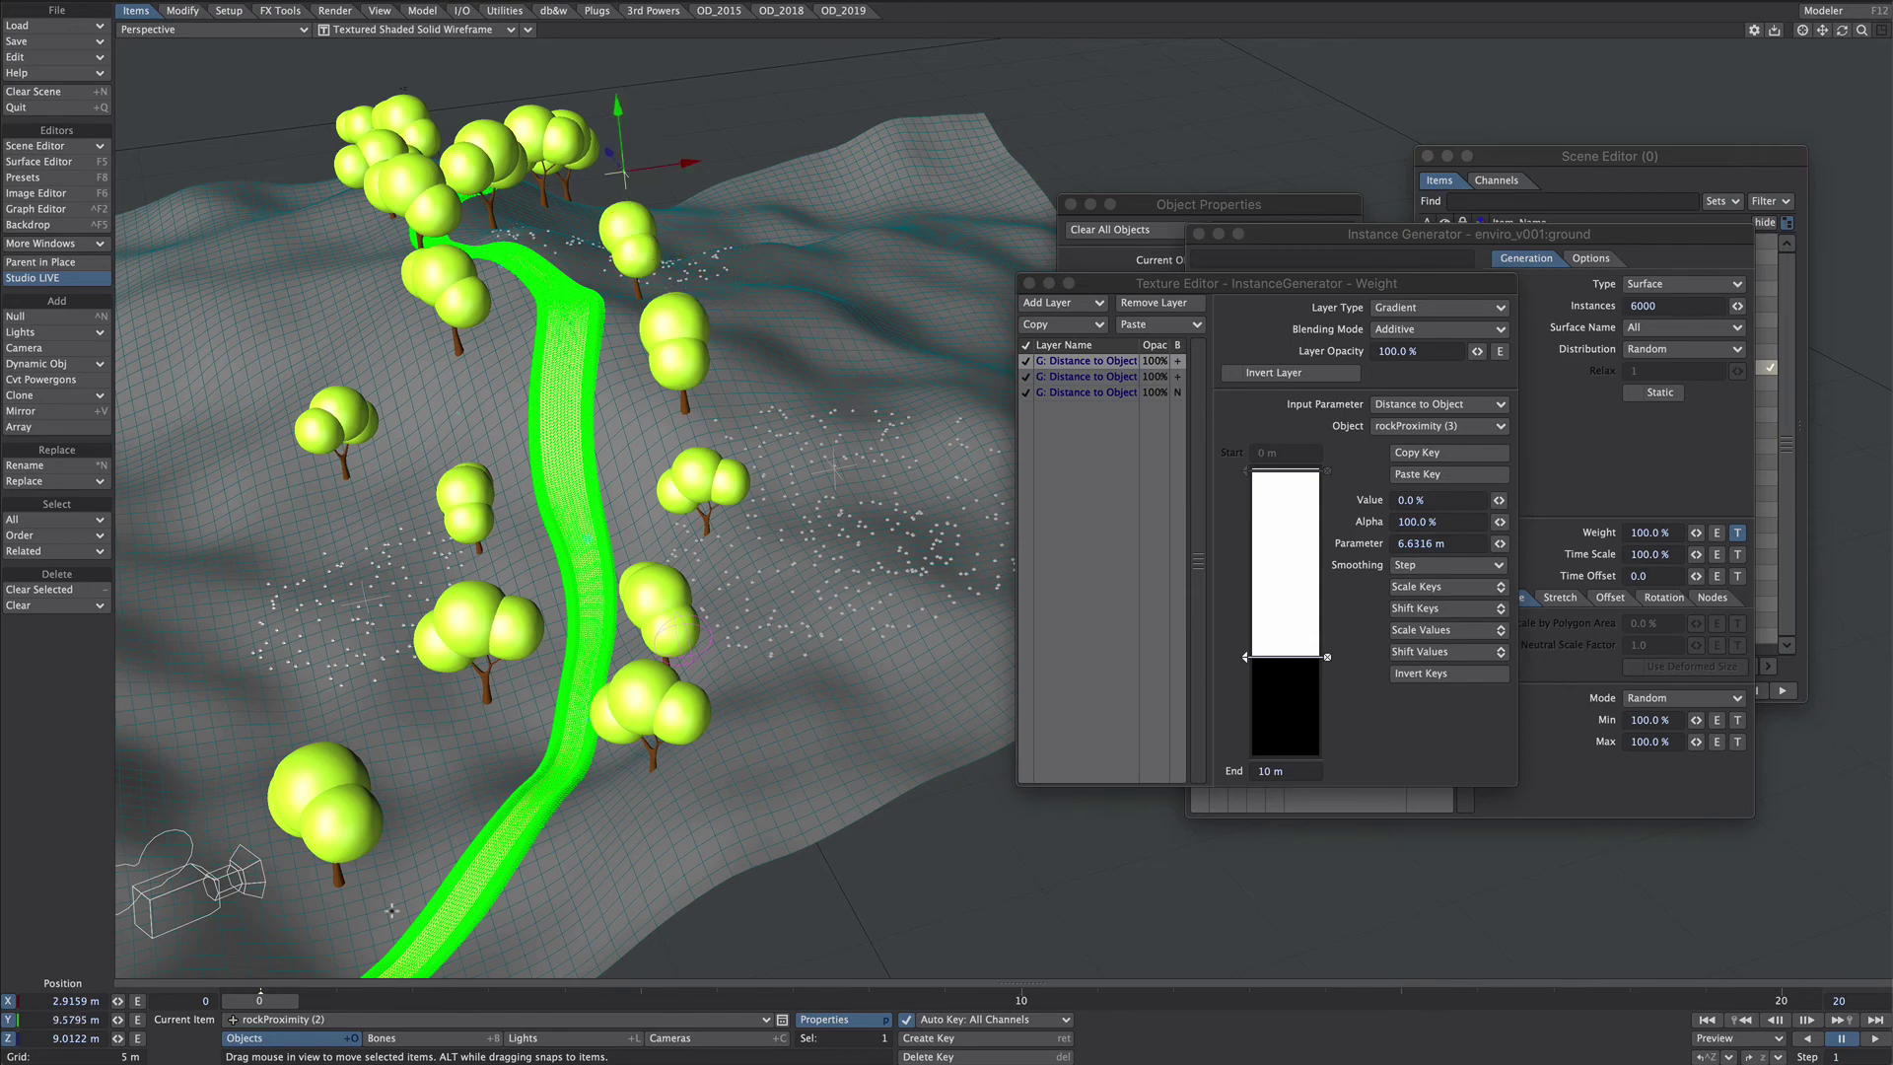
left_click(350, 1018)
left_click(354, 1002)
left_click_drag(356, 553, 329, 414)
left_click_drag(329, 413, 330, 419)
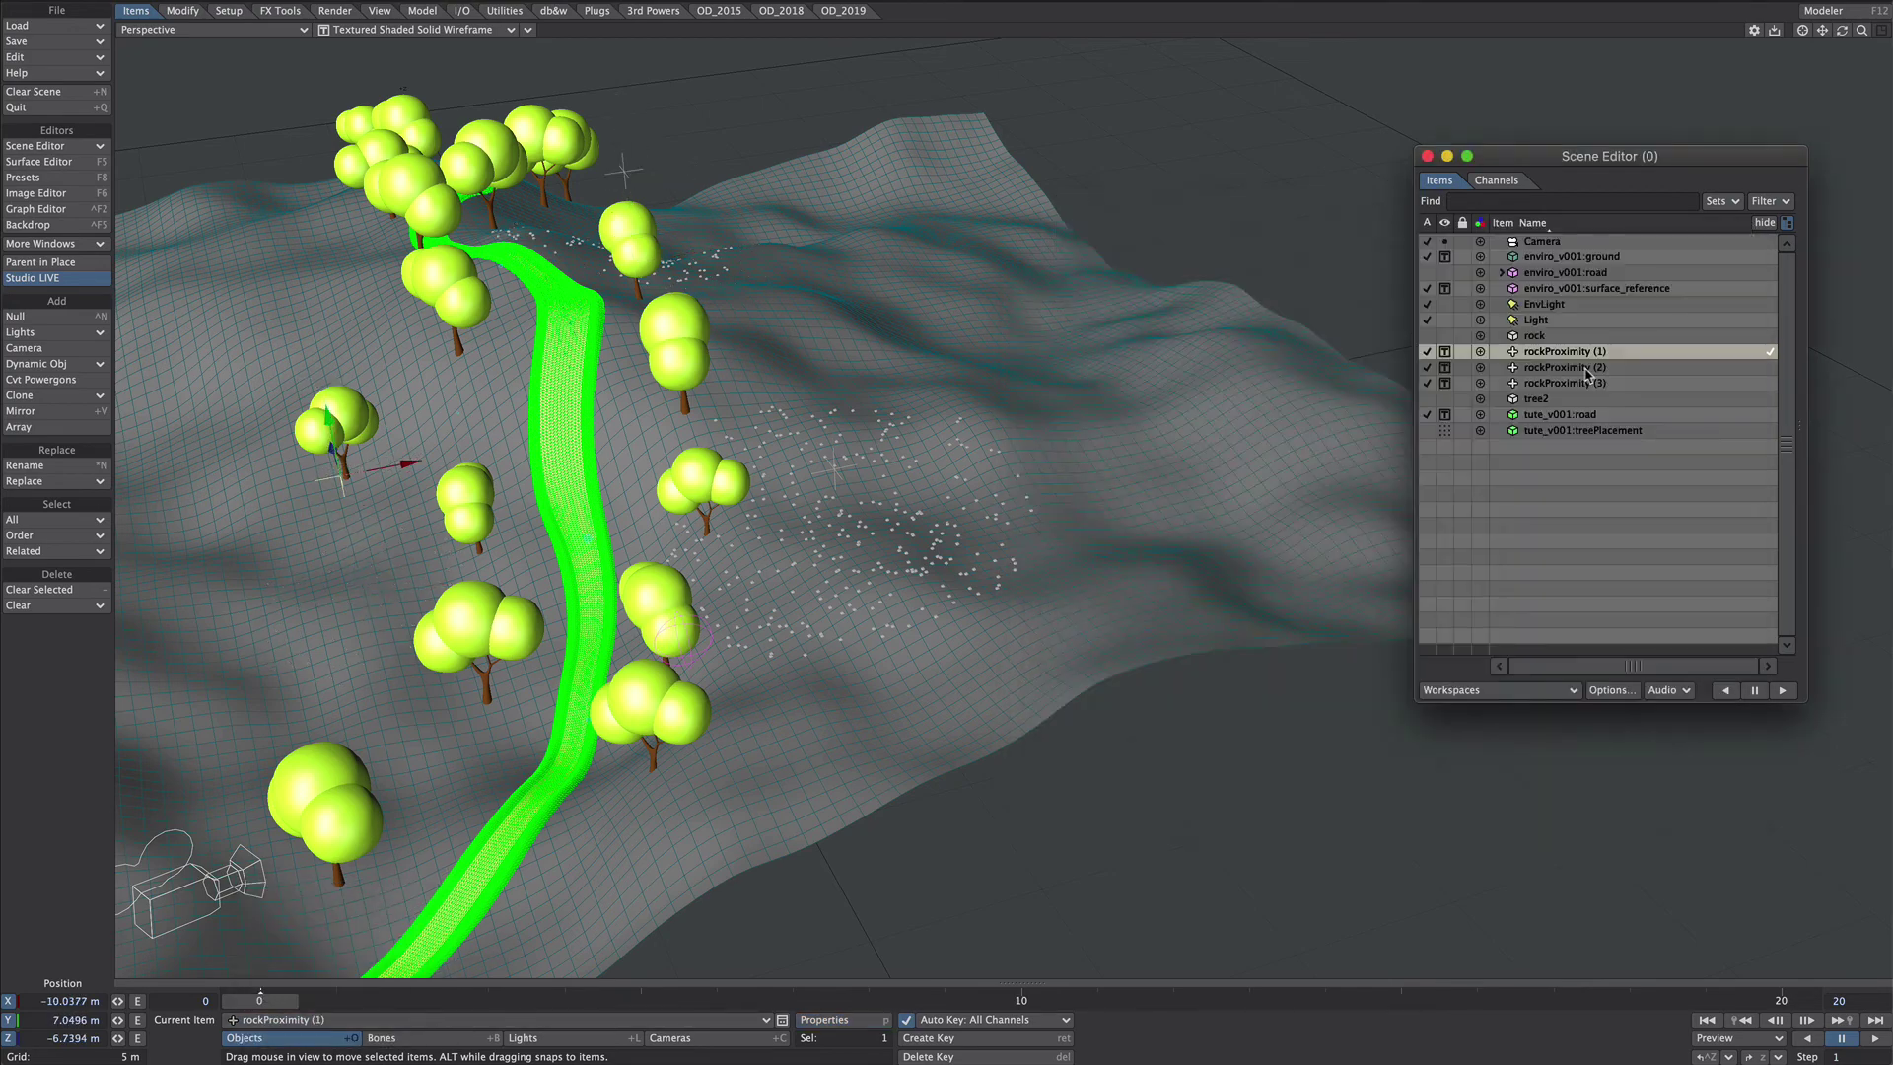
Step: Open the motion options for rockProximity (1) and add a Nodal Motion modifier
key("m")
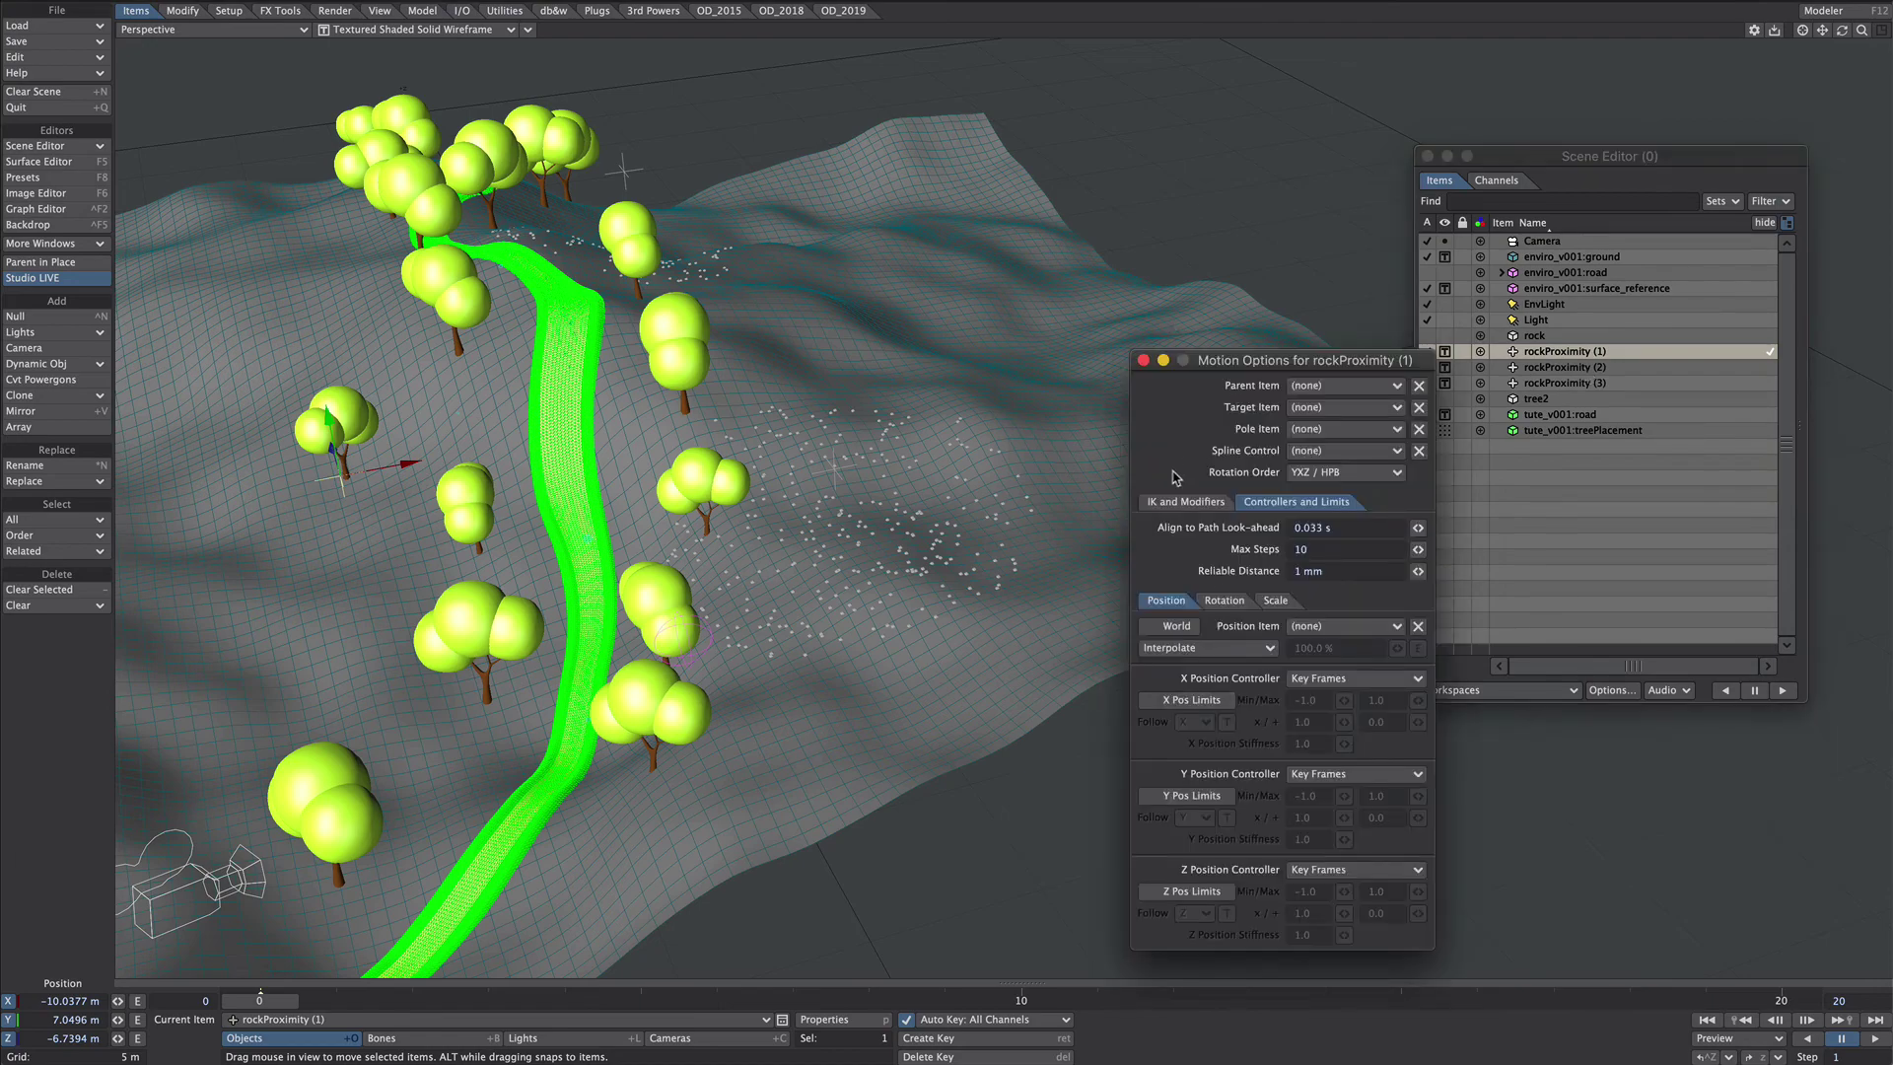
left_click(1185, 502)
left_click(1179, 731)
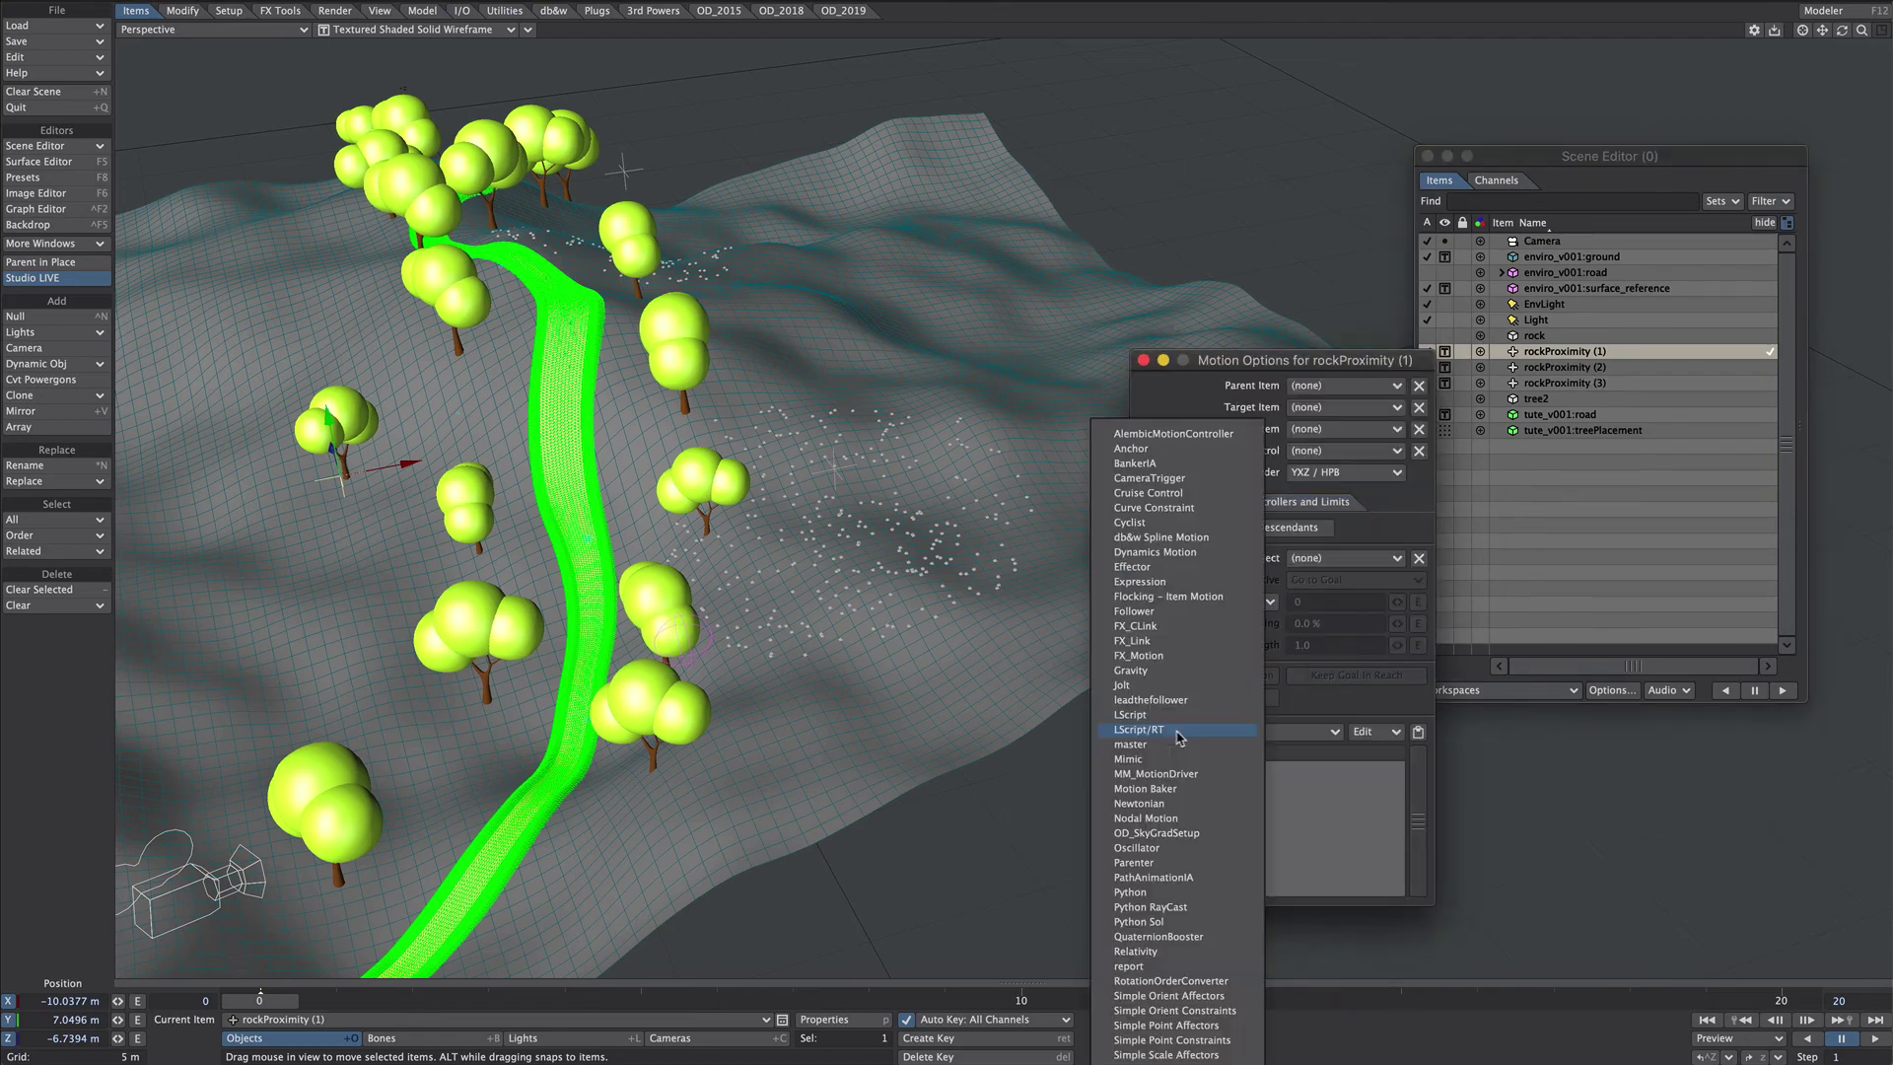
type("nod")
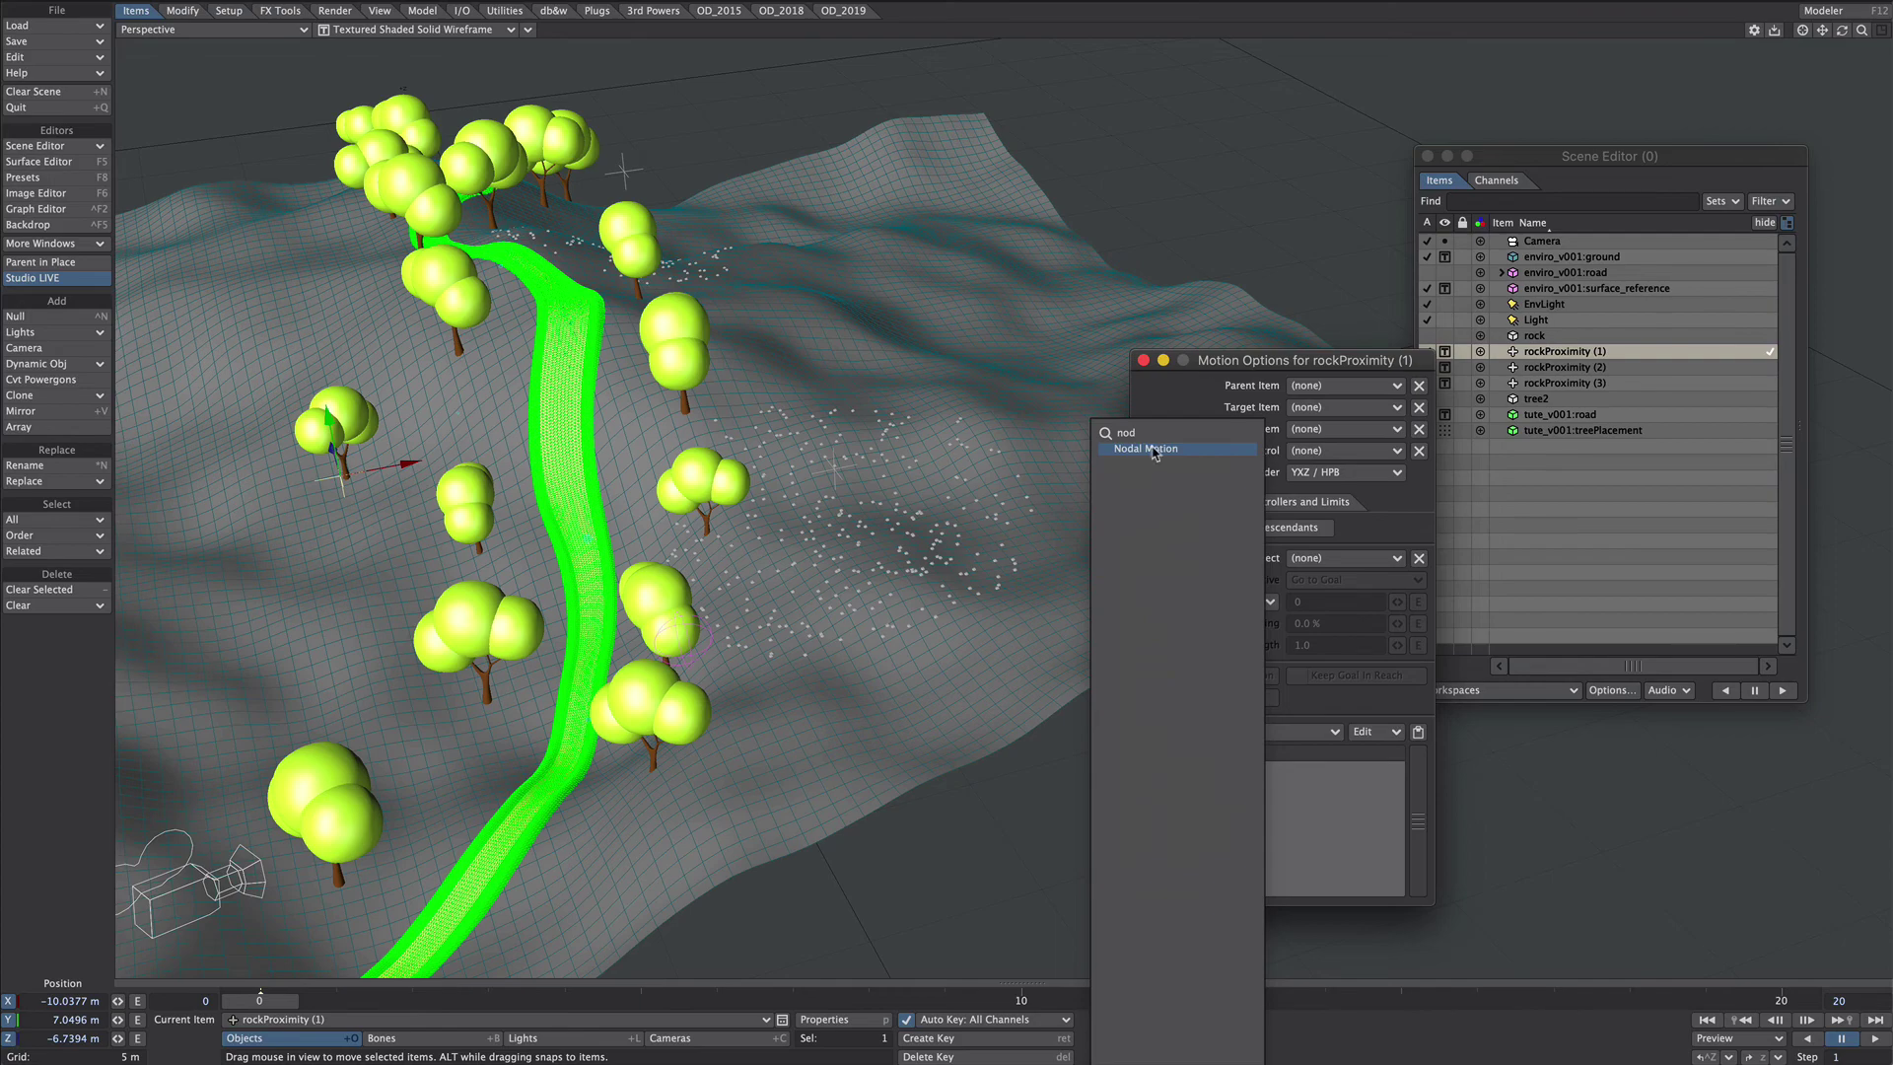
left_click(1156, 450)
Step: Add a Ray Cast Geometry node to the Nodal Motion network and activate enviro_v001:ground as its ray cast object
double_click(1211, 770)
type("ra")
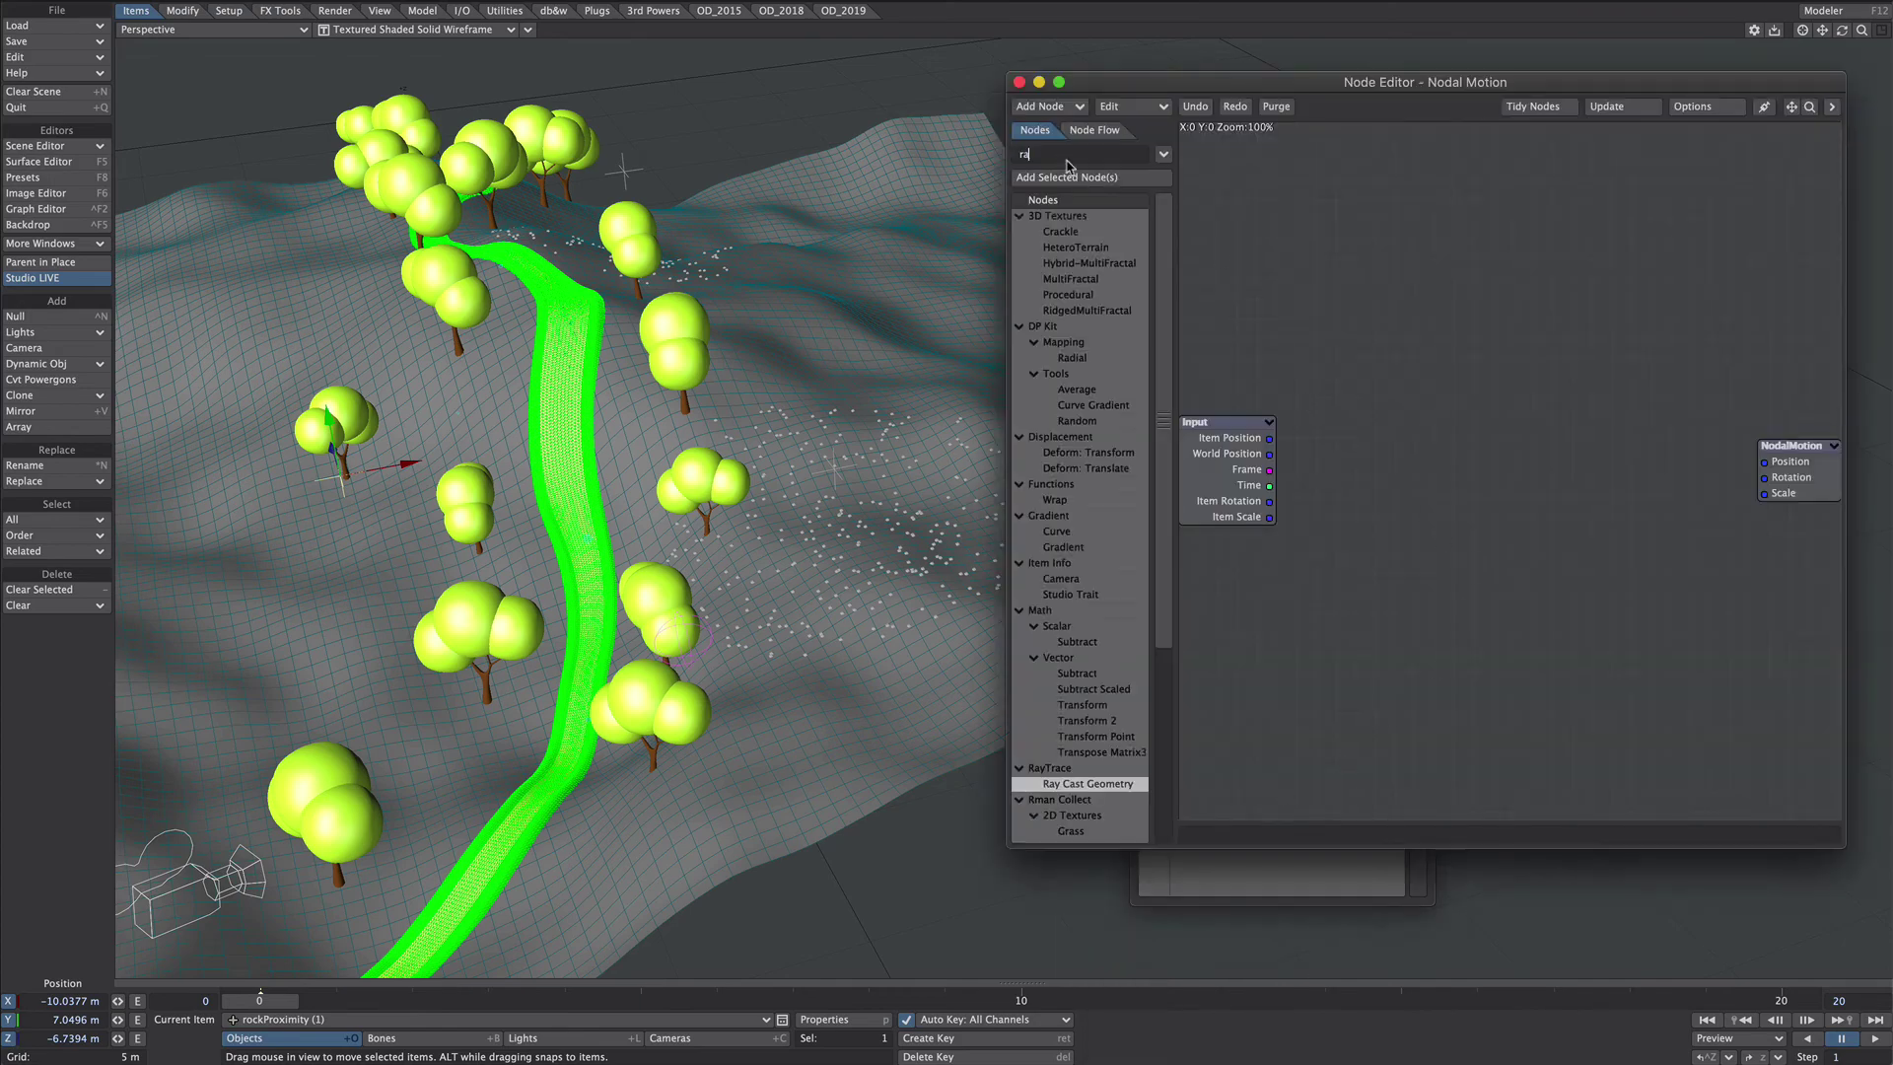
left_click_drag(1059, 786, 1471, 447)
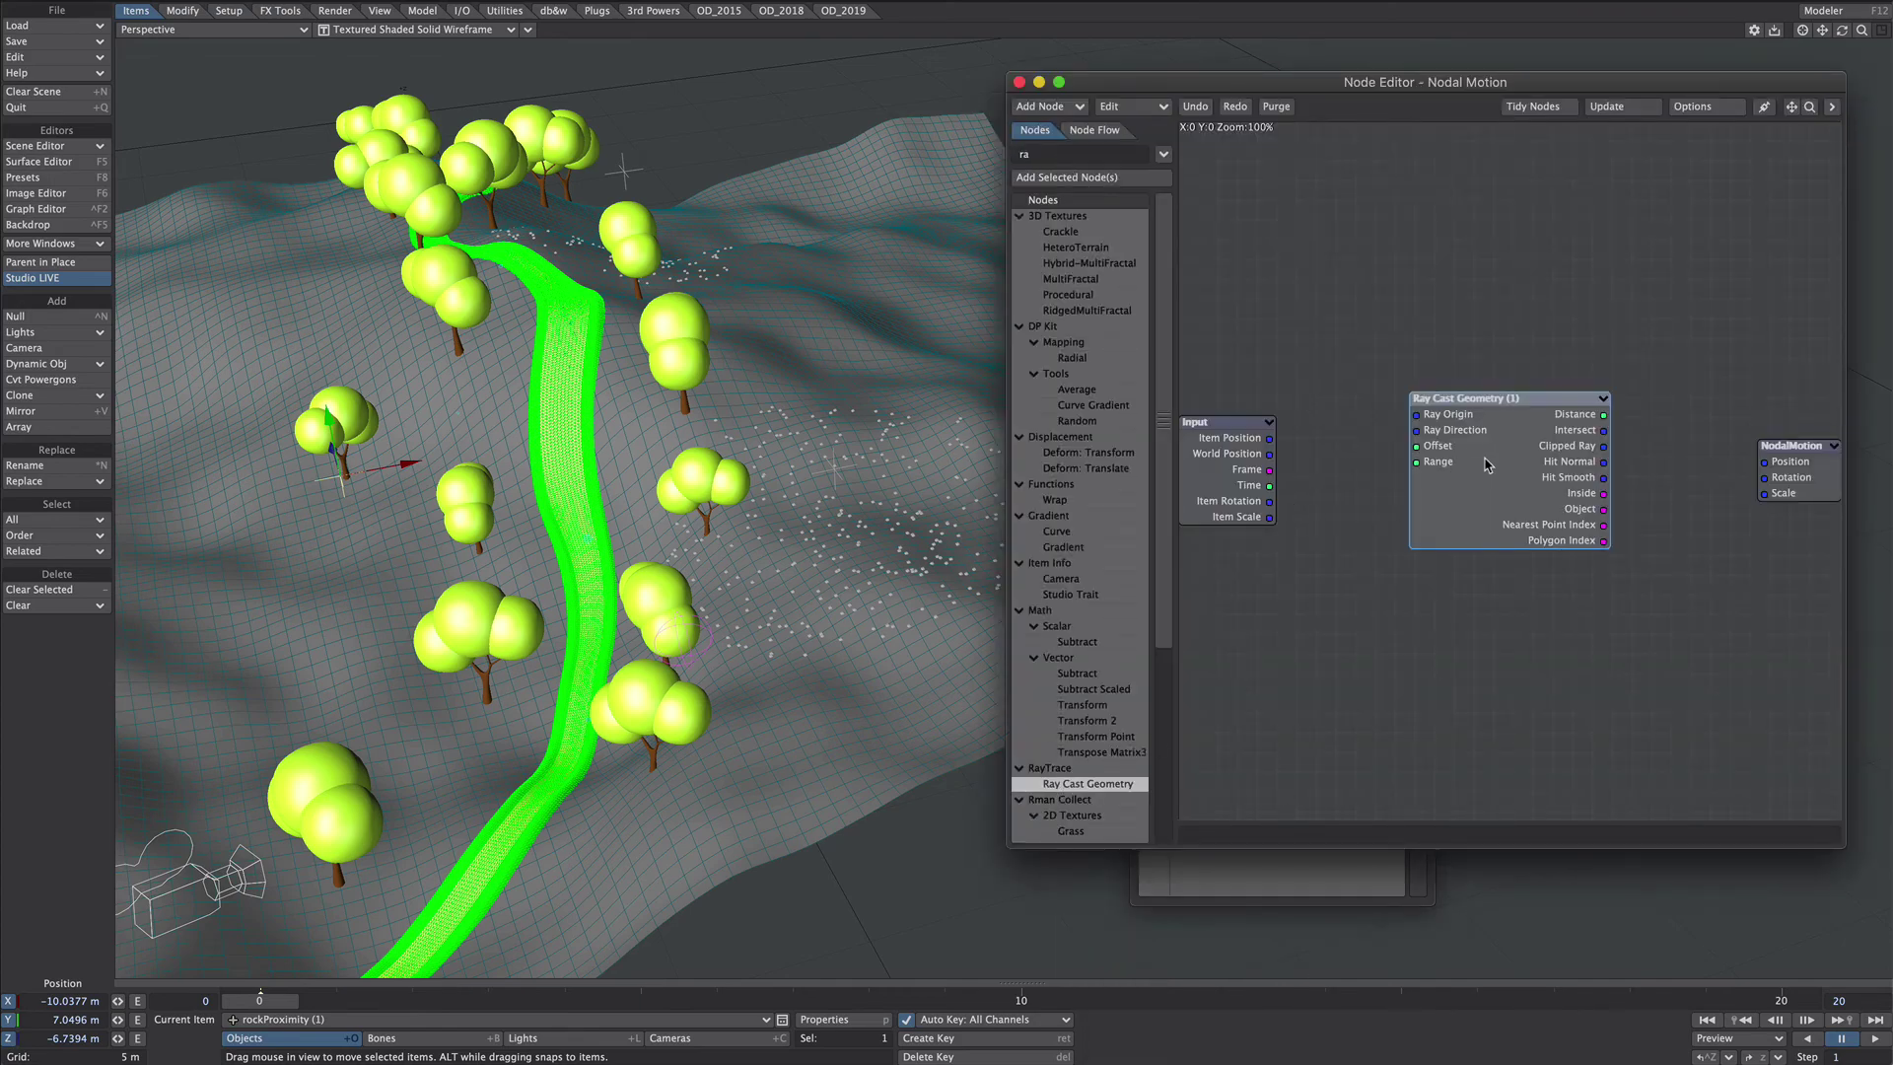
double_click(1487, 480)
left_click(1455, 182)
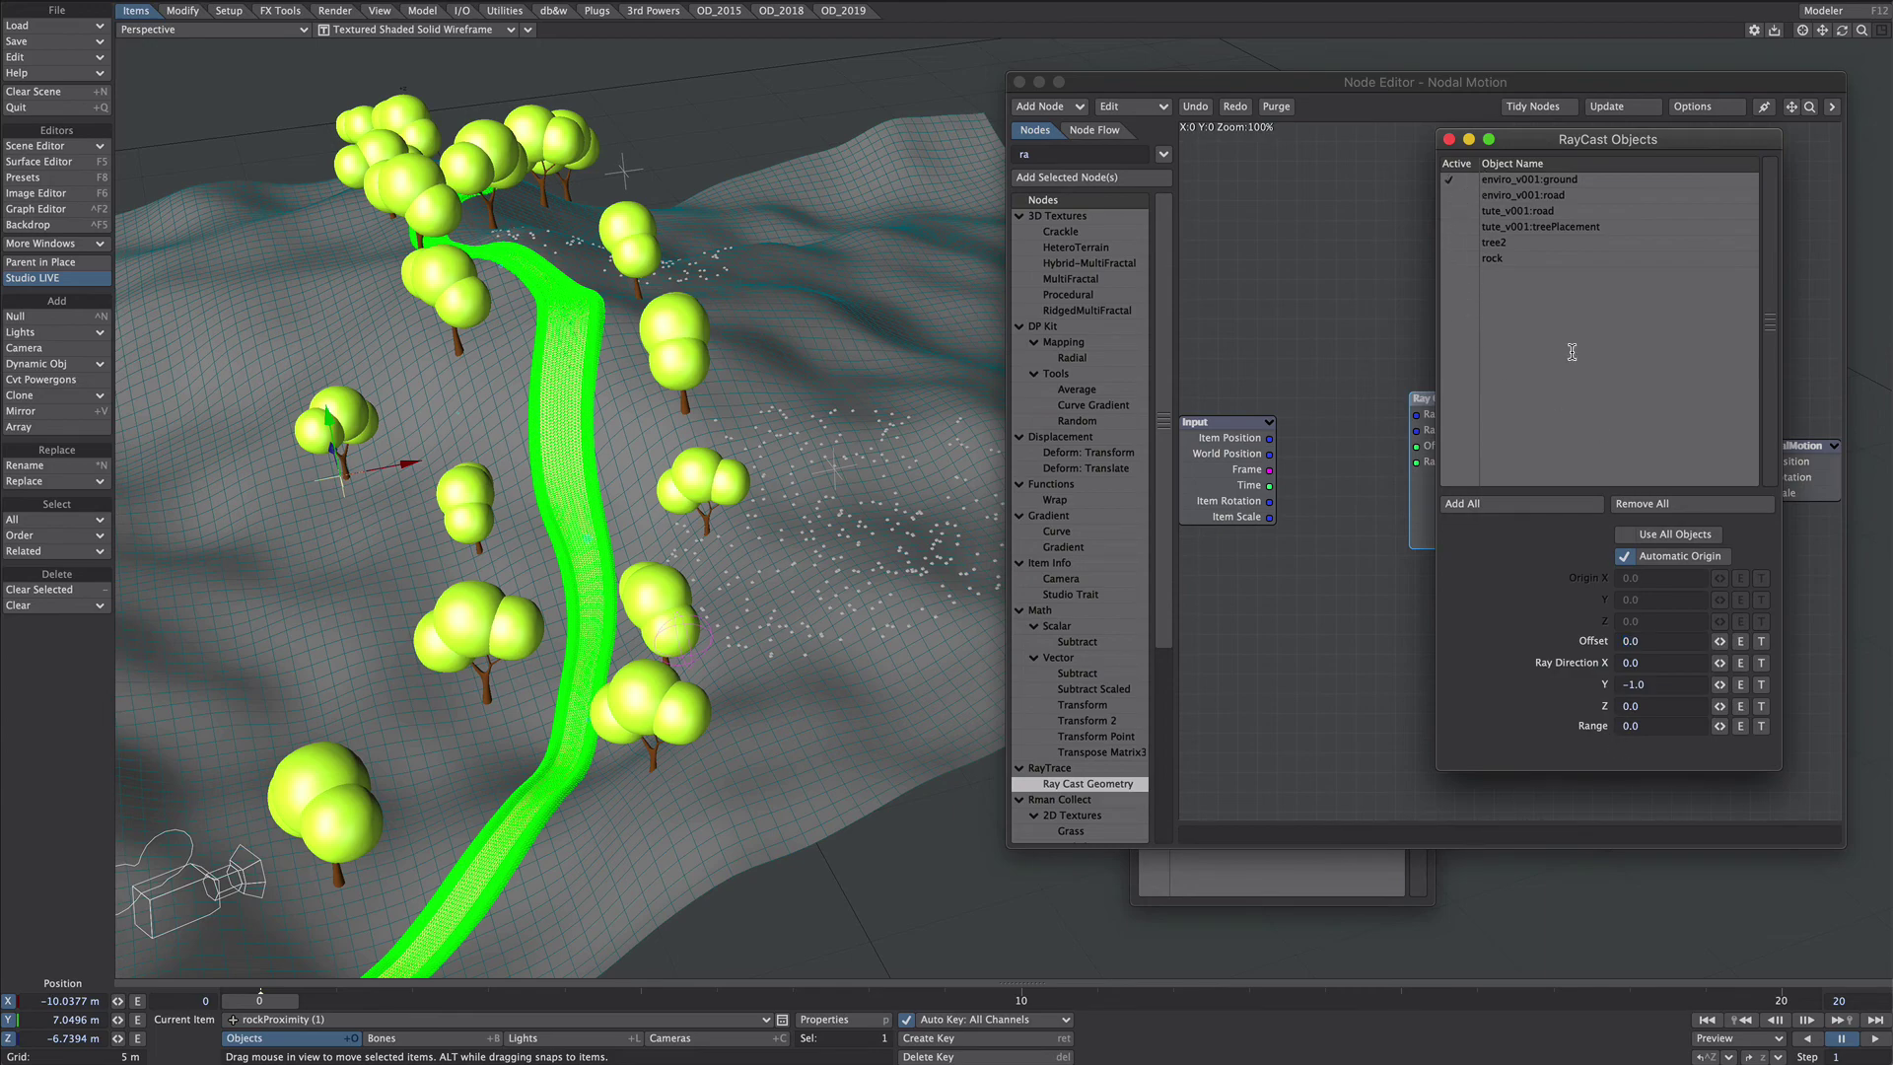
Step: Connect the Ray Cast Geometry node's Intersect output to the Nodal Motion Position input and close the node network
left_click(1449, 140)
left_click_drag(1601, 431, 1803, 470)
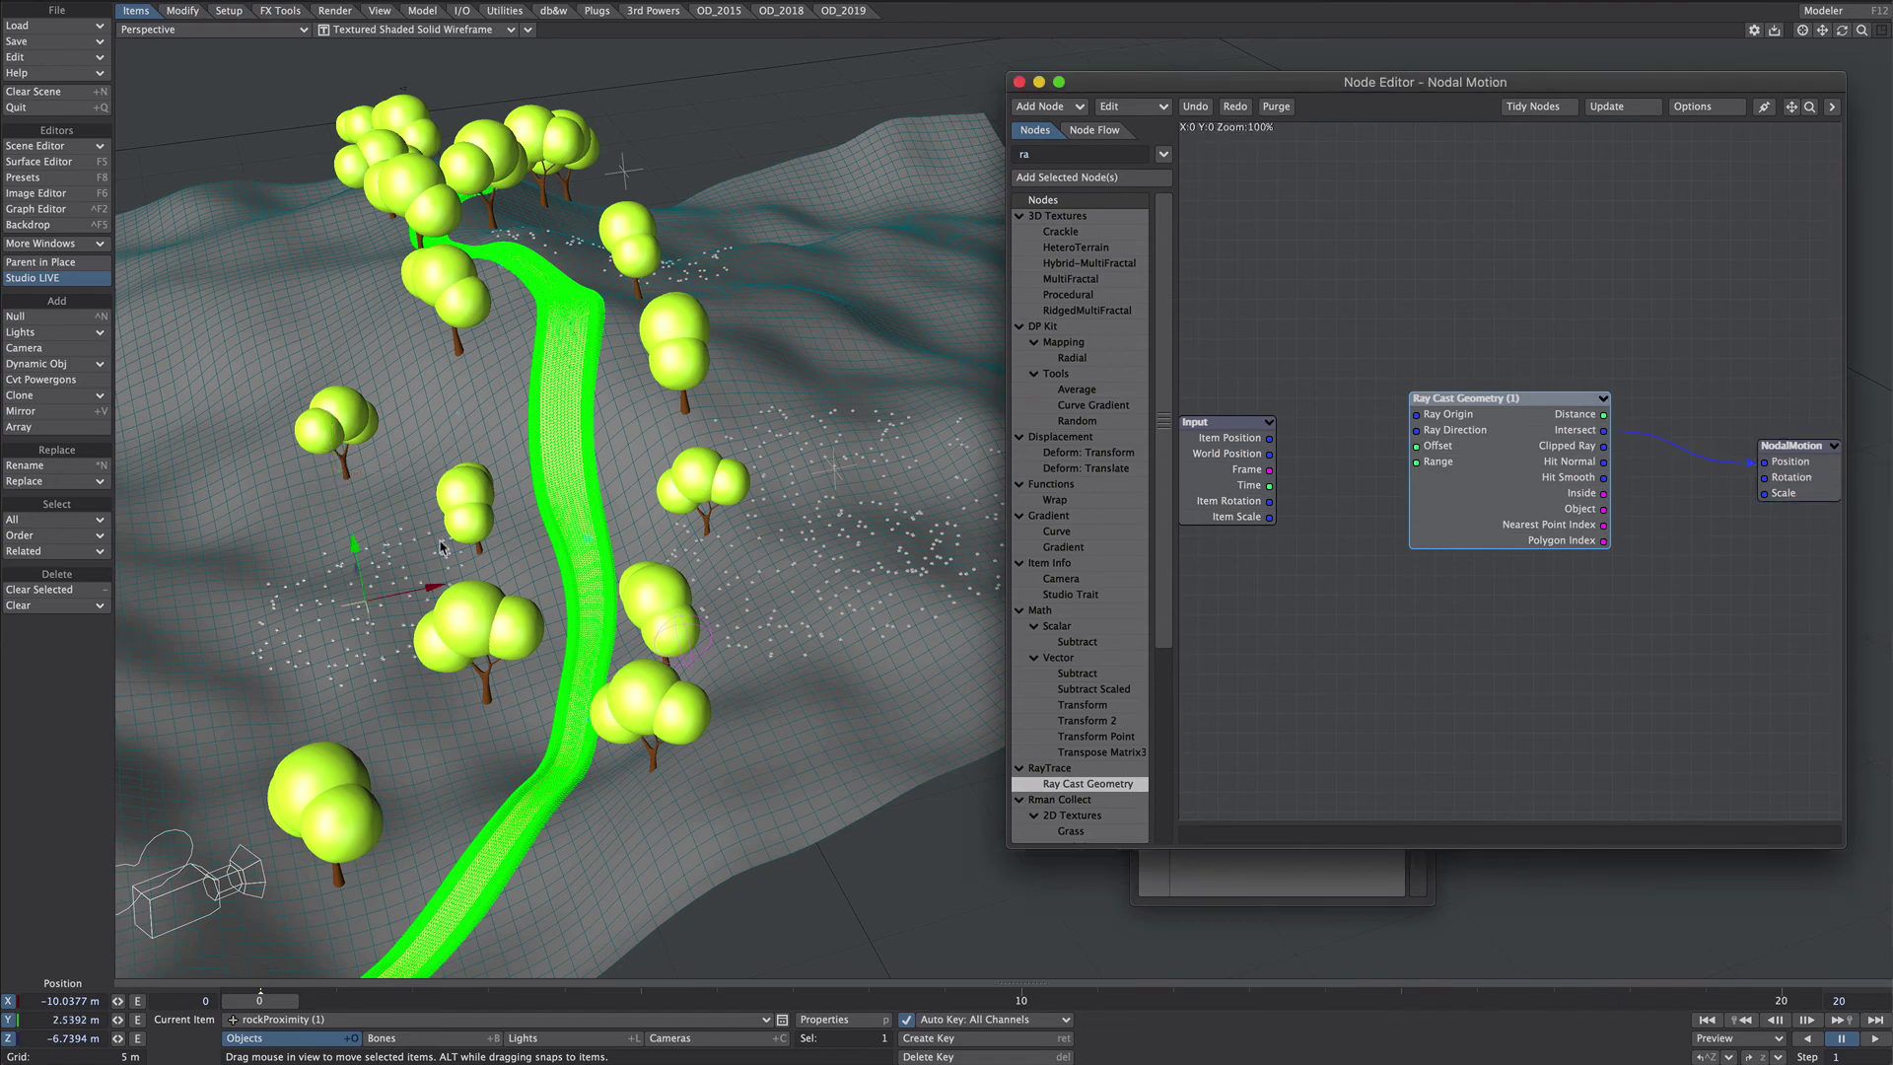
left_click(1020, 83)
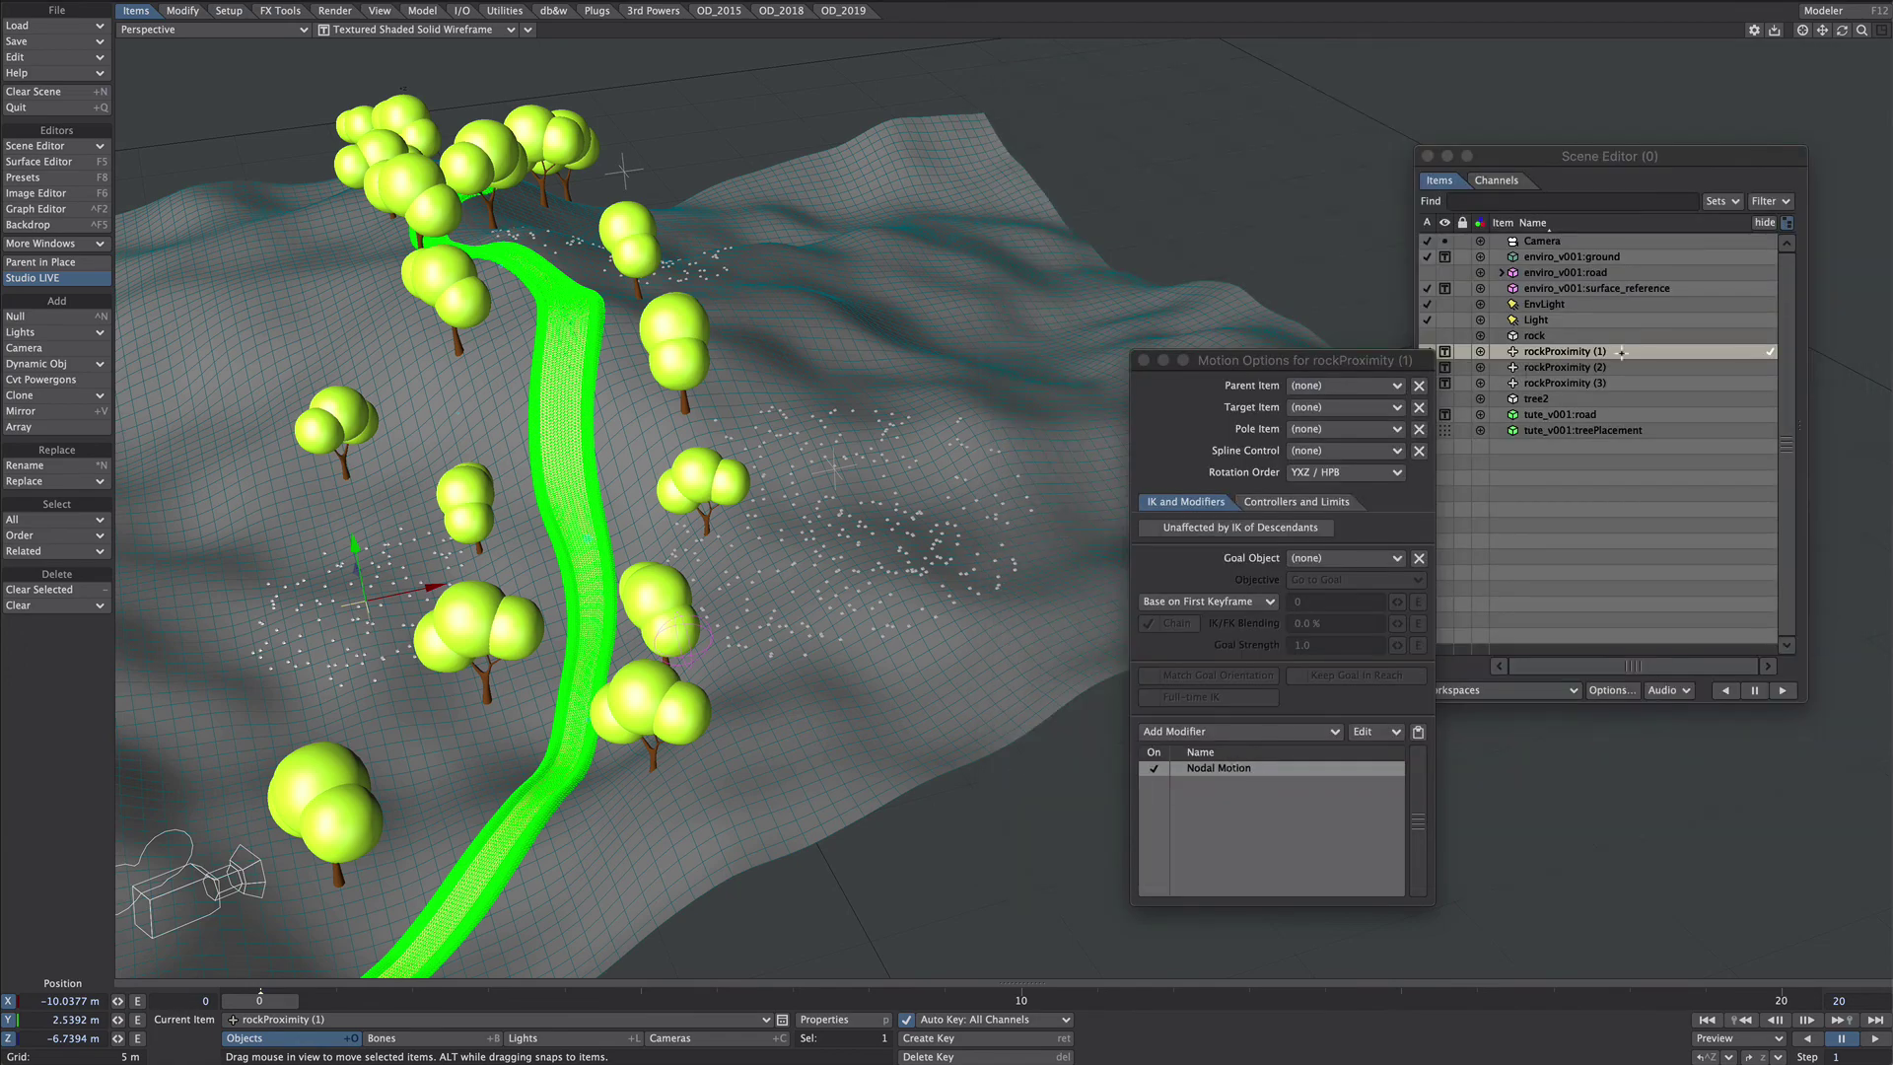
Step: Copy the Nodal Motion modifier from rockProximity (1) and paste it onto rockProximity (2) and rockProximity (3)
left_click(1203, 768)
right_click(1219, 772)
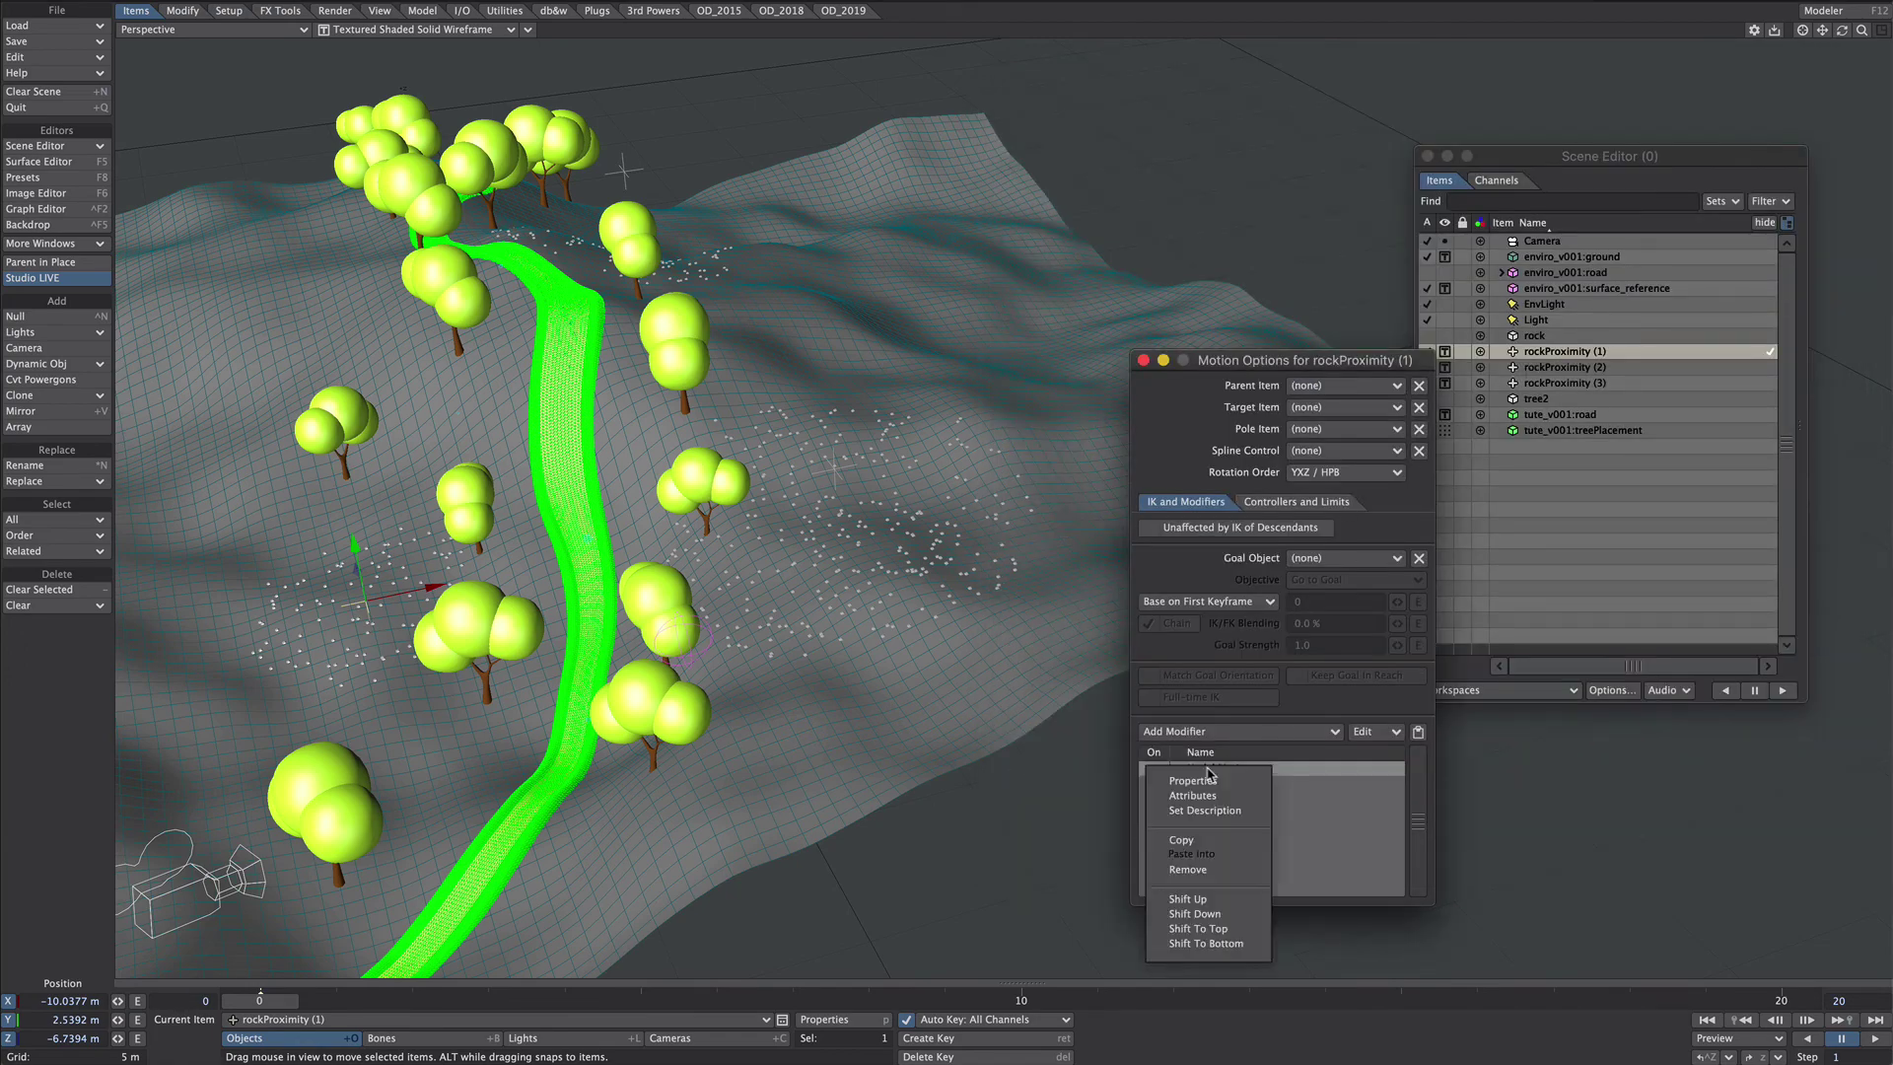
left_click(1190, 844)
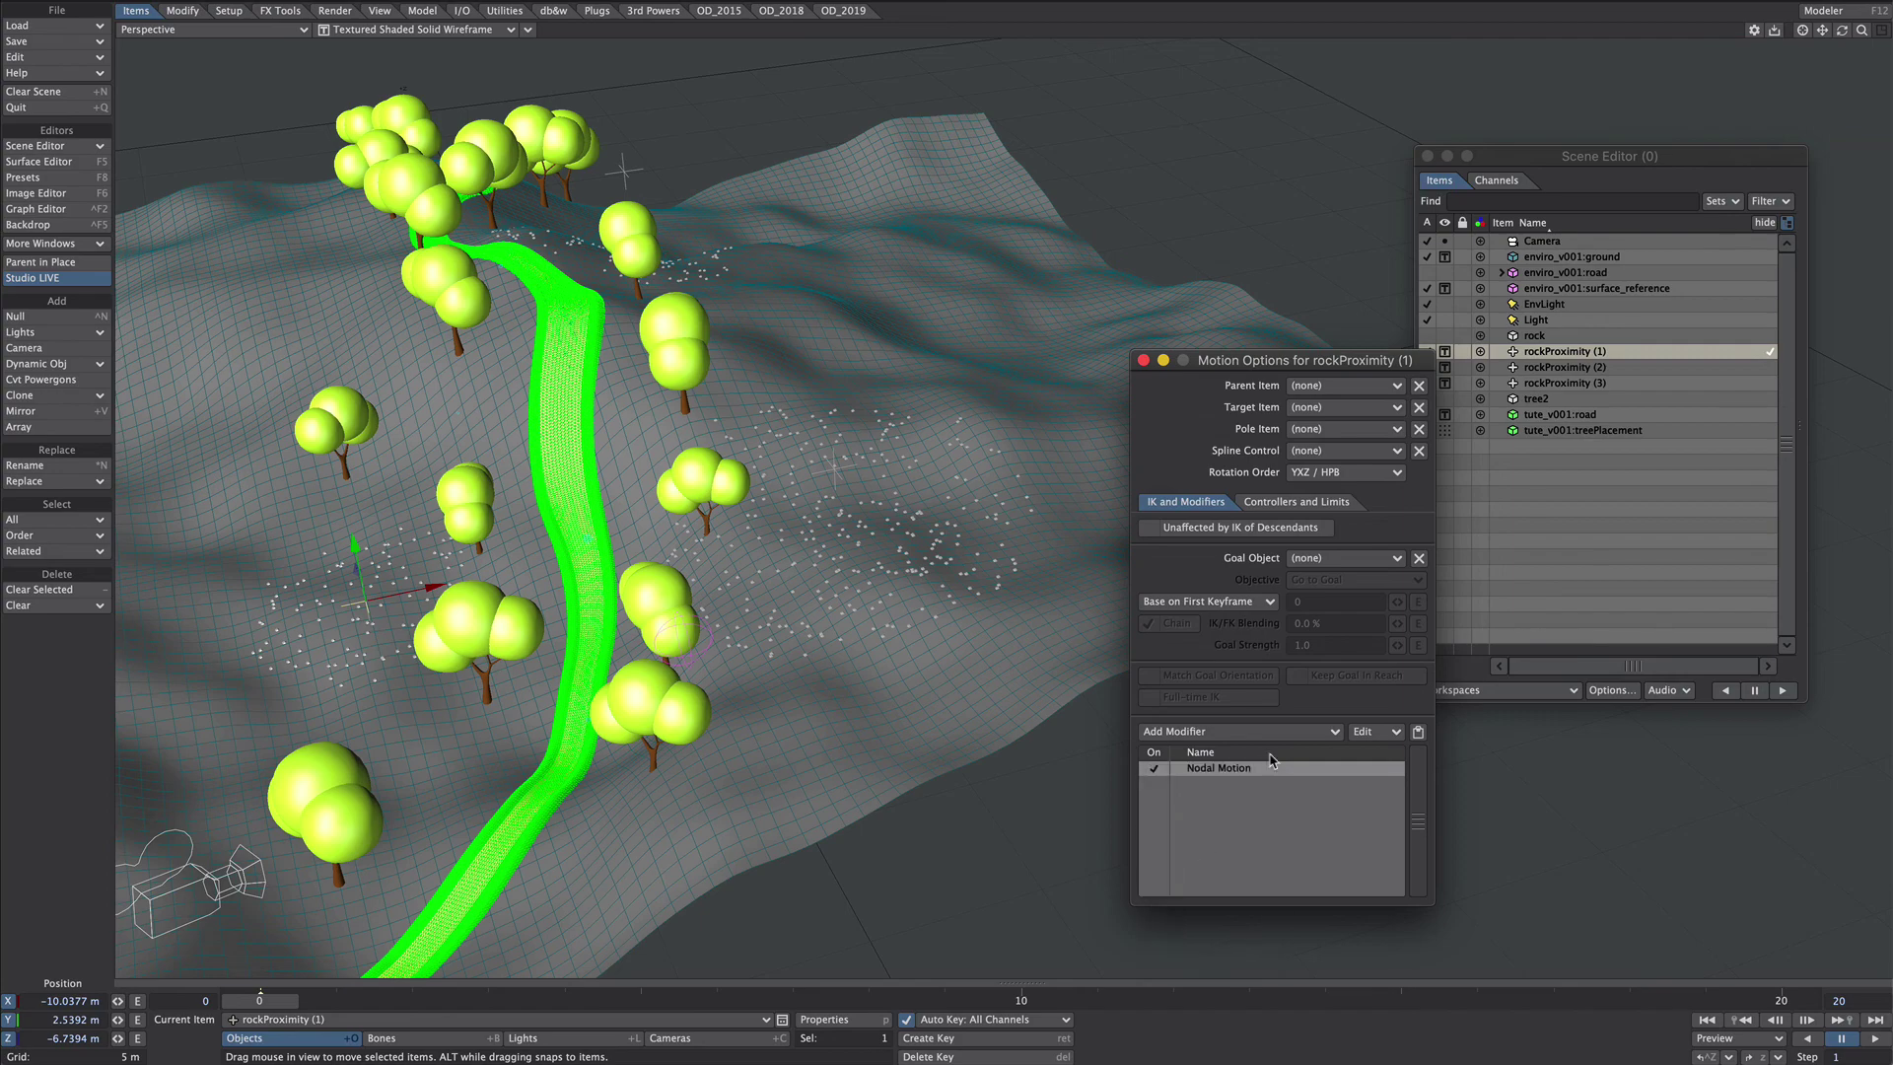
left_click(1565, 367)
left_click(1569, 382, "shift")
right_click(1232, 817)
left_click(1215, 826)
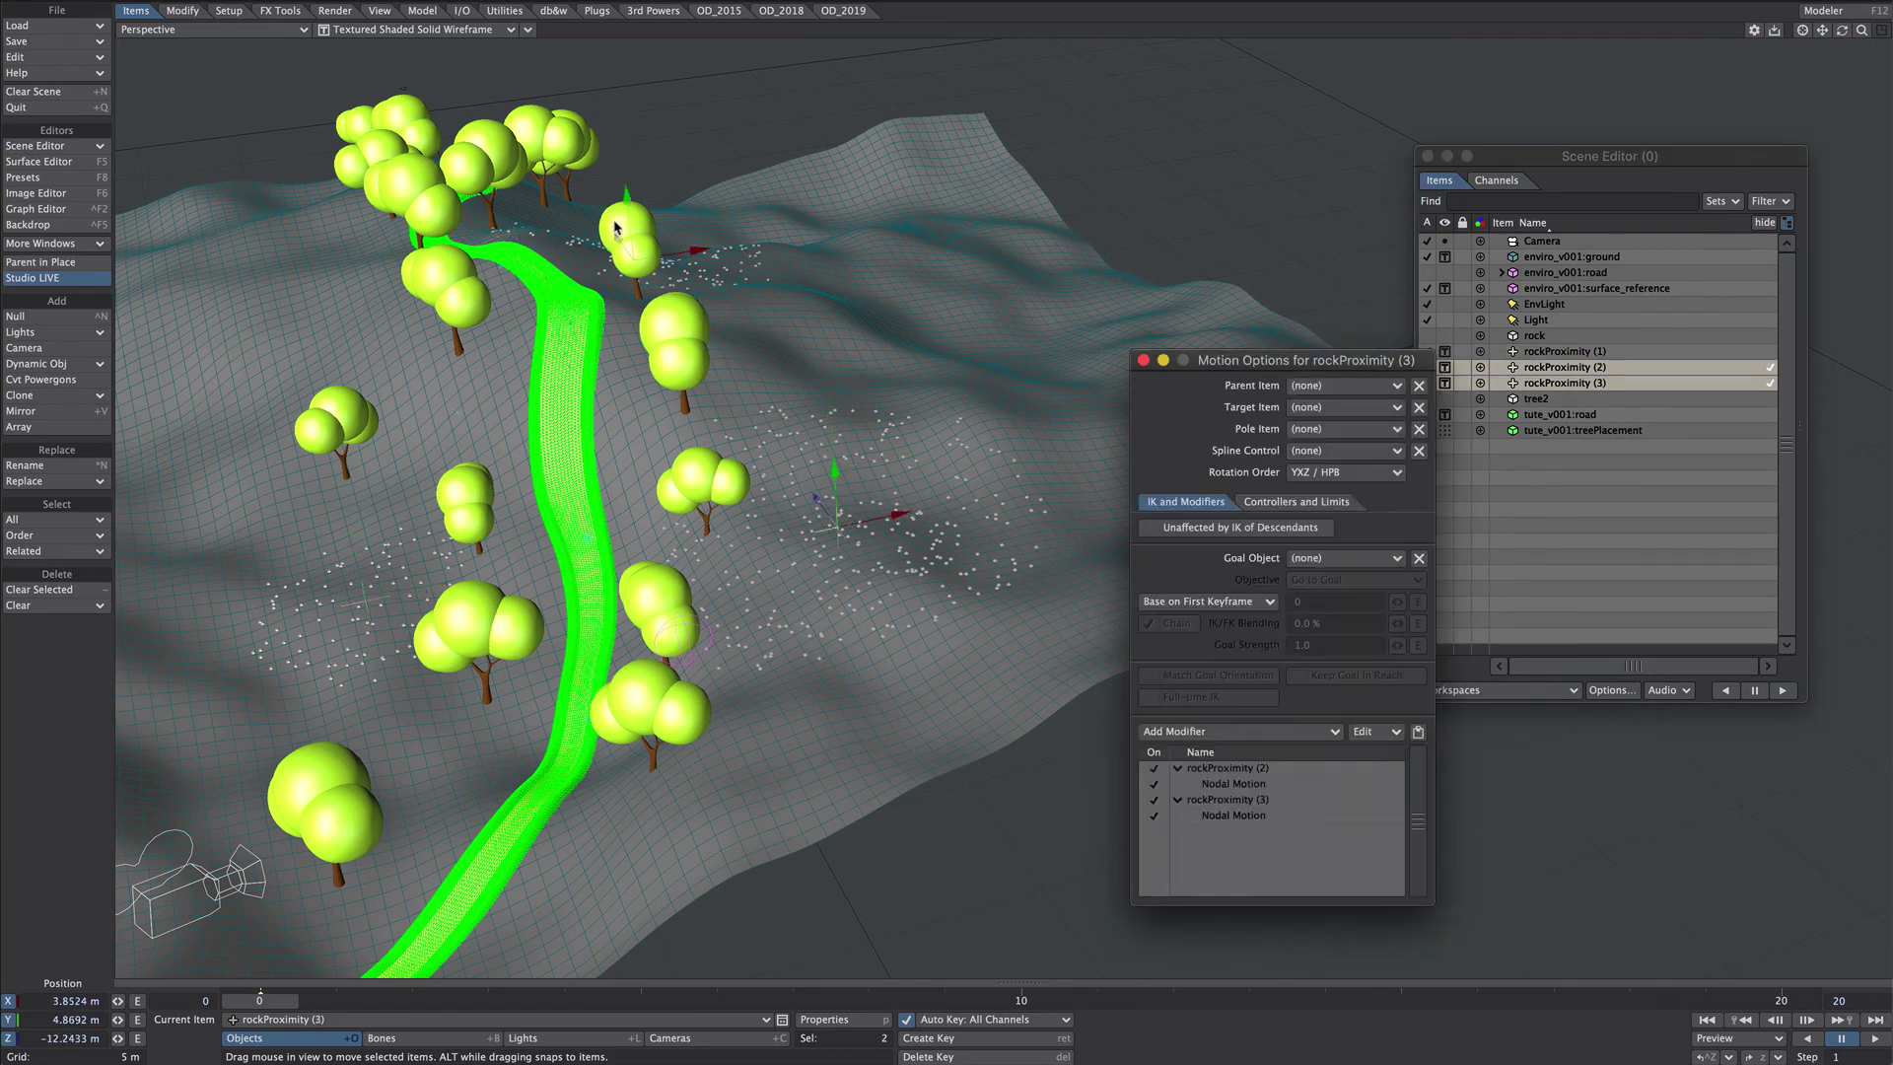
Step: Rotate enviro_v001:surface_reference and adjust the course of the road using its bones
left_click_drag(854, 489, 752, 371, "alt")
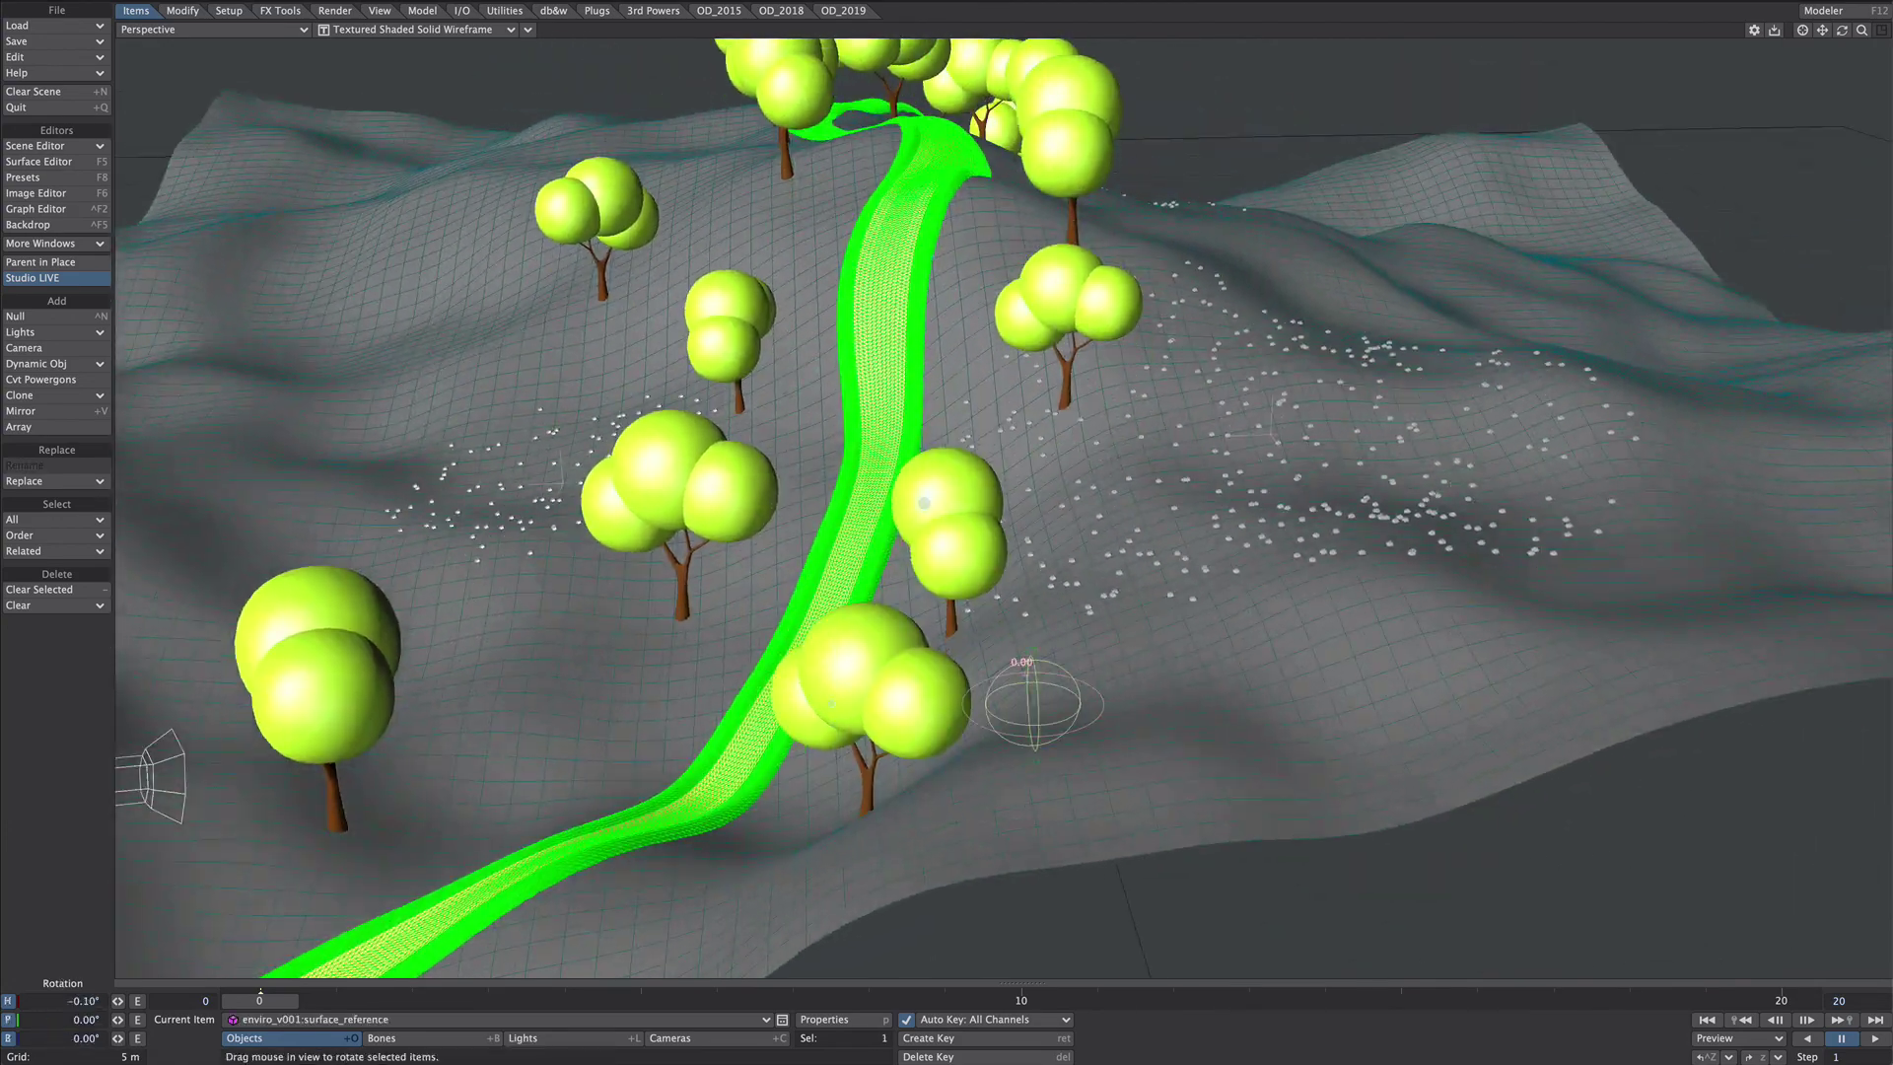
left_click_drag(1028, 675, 971, 720)
left_click(390, 1021)
left_click(377, 1005)
left_click(431, 1039)
left_click_drag(762, 717, 970, 599)
left_click_drag(621, 712, 543, 712)
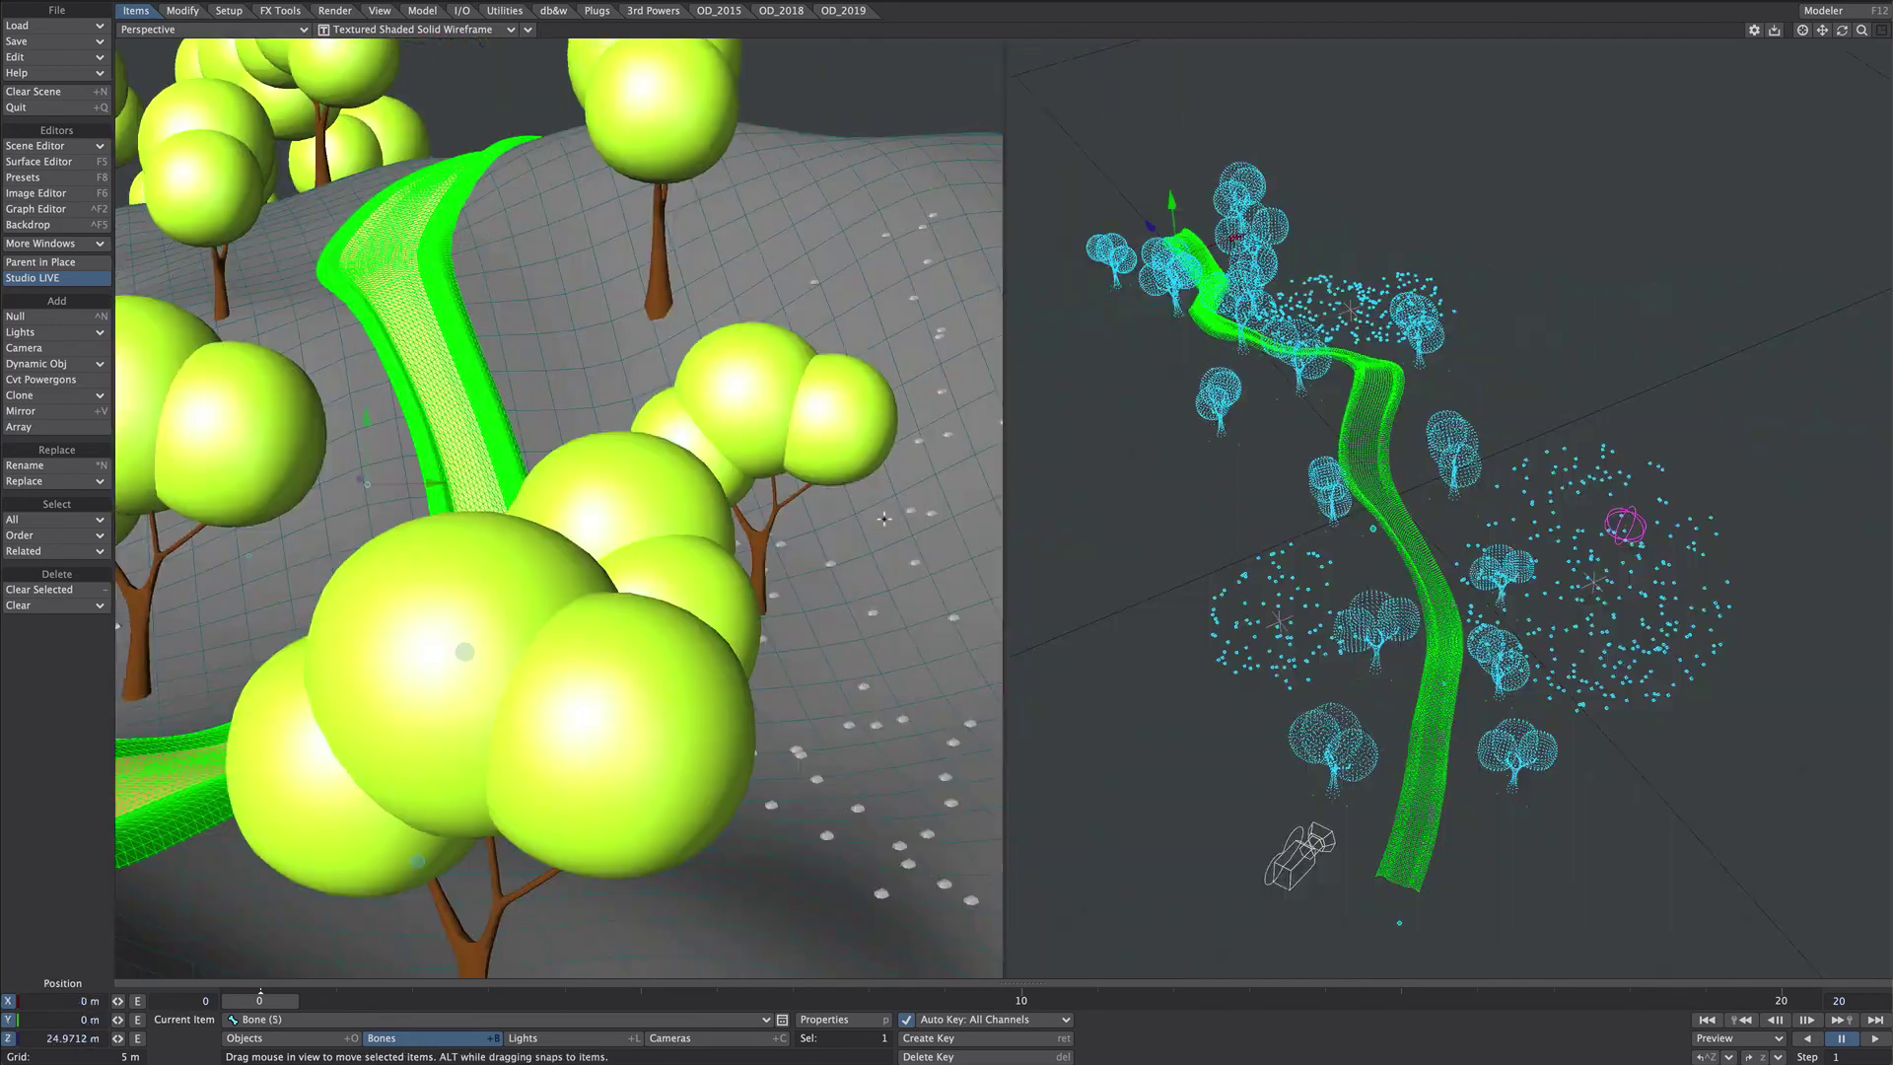
Step: Move two of the road's joints sideways to bend its middle and far sections
scroll(1428, 496, "down", 3)
left_click(1388, 497)
left_click_drag(1388, 497, 1475, 526)
left_click(1353, 321)
left_click_drag(1353, 321, 1401, 323)
Step: Move enviro_v001:surface_reference in the top view to about X 12.0 m, Z -5.6 m
left_click(1475, 526)
left_click(1523, 631)
left_click_drag(1523, 631, 1600, 558)
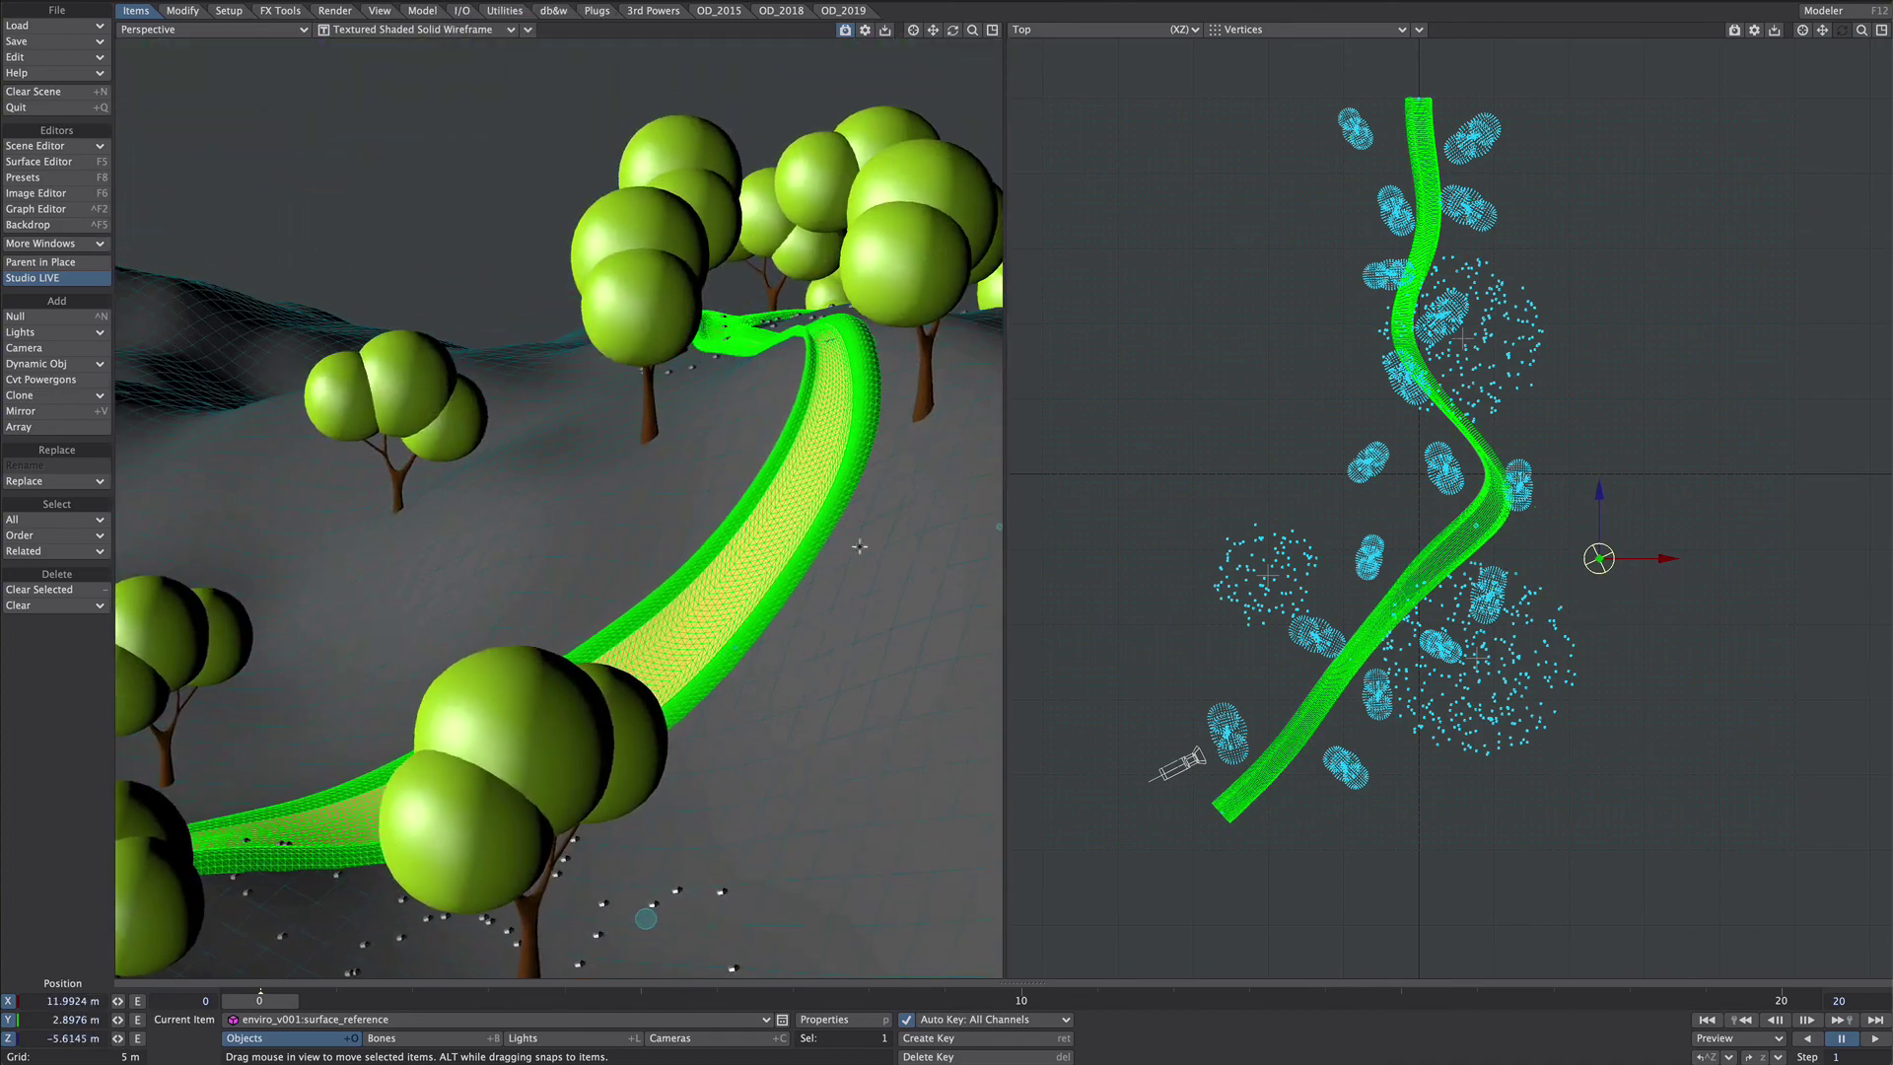
Step: Reposition the three rock proximity nulls in the top view to relocate their rock clusters around the road
left_click(1477, 657)
left_click_drag(1477, 656, 1599, 562)
left_click(1268, 575)
left_click_drag(1269, 575, 1398, 482)
left_click(1462, 339)
left_click_drag(1463, 338, 1306, 257)
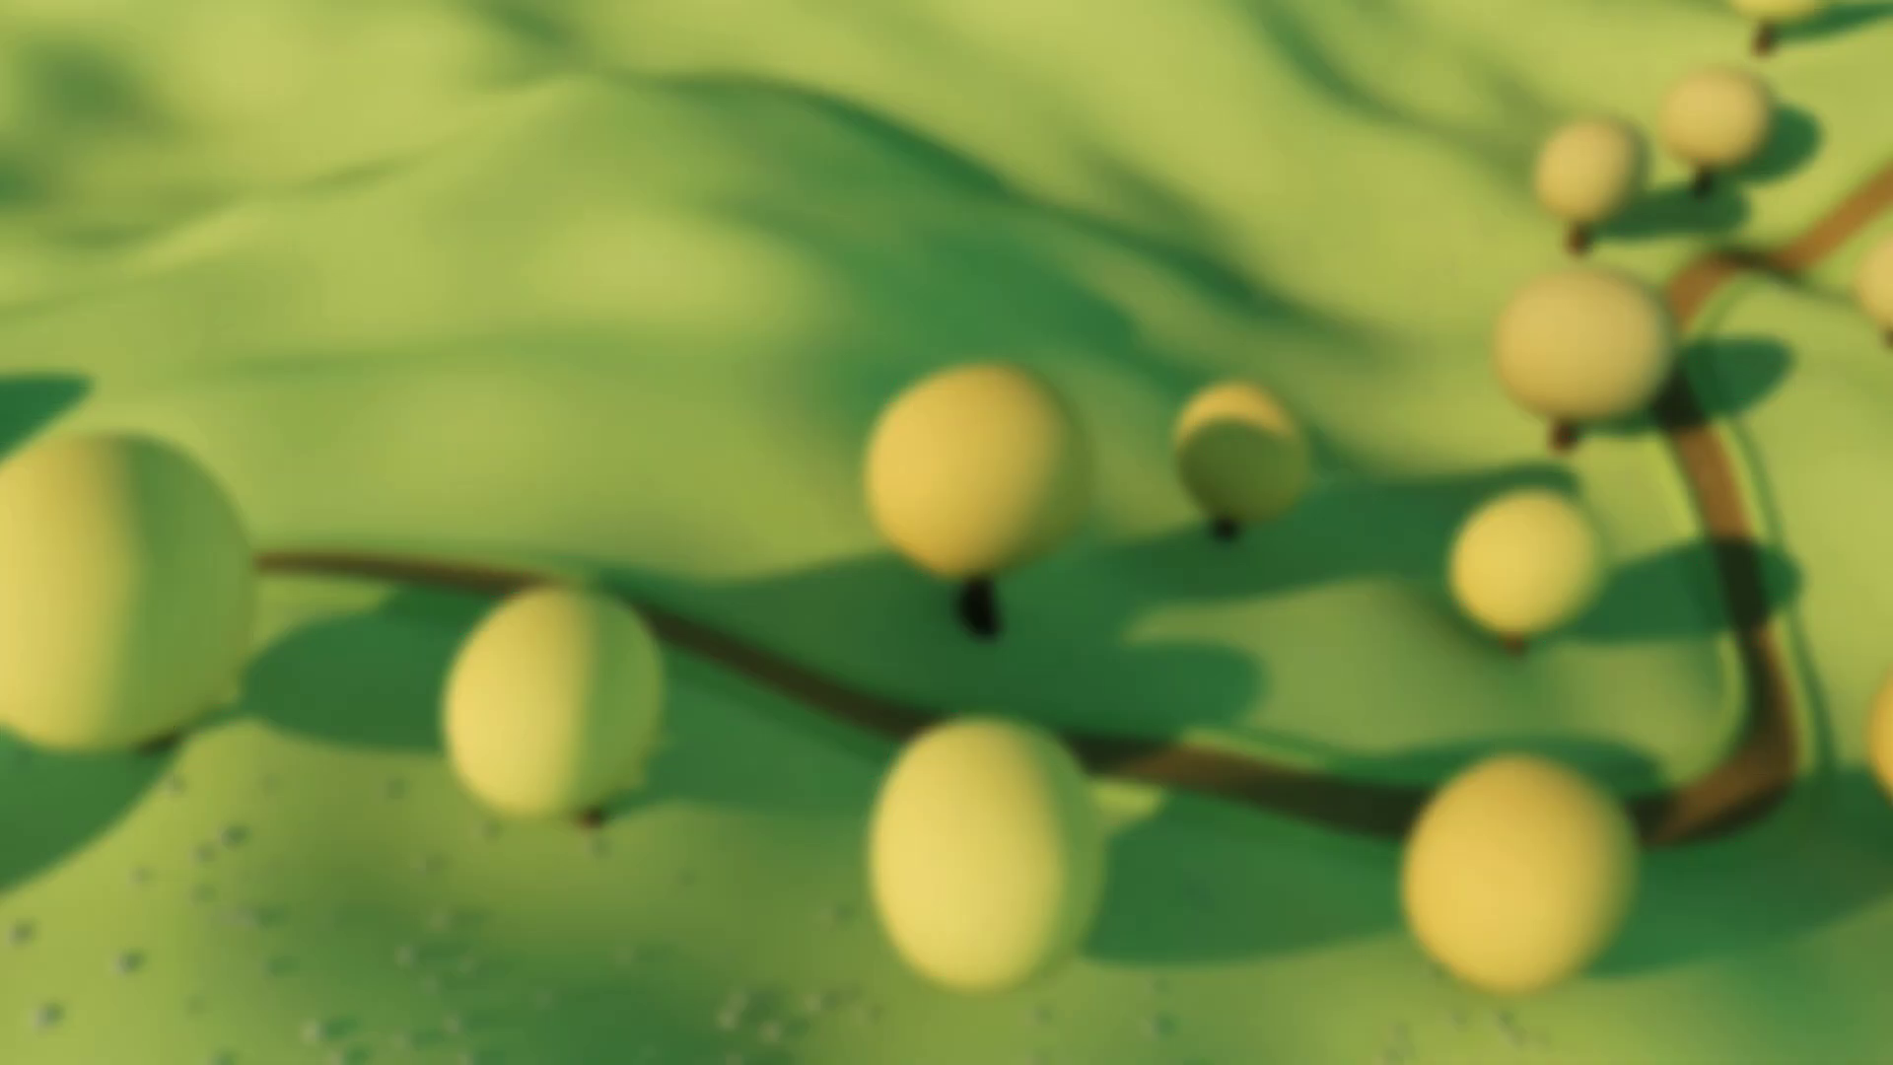